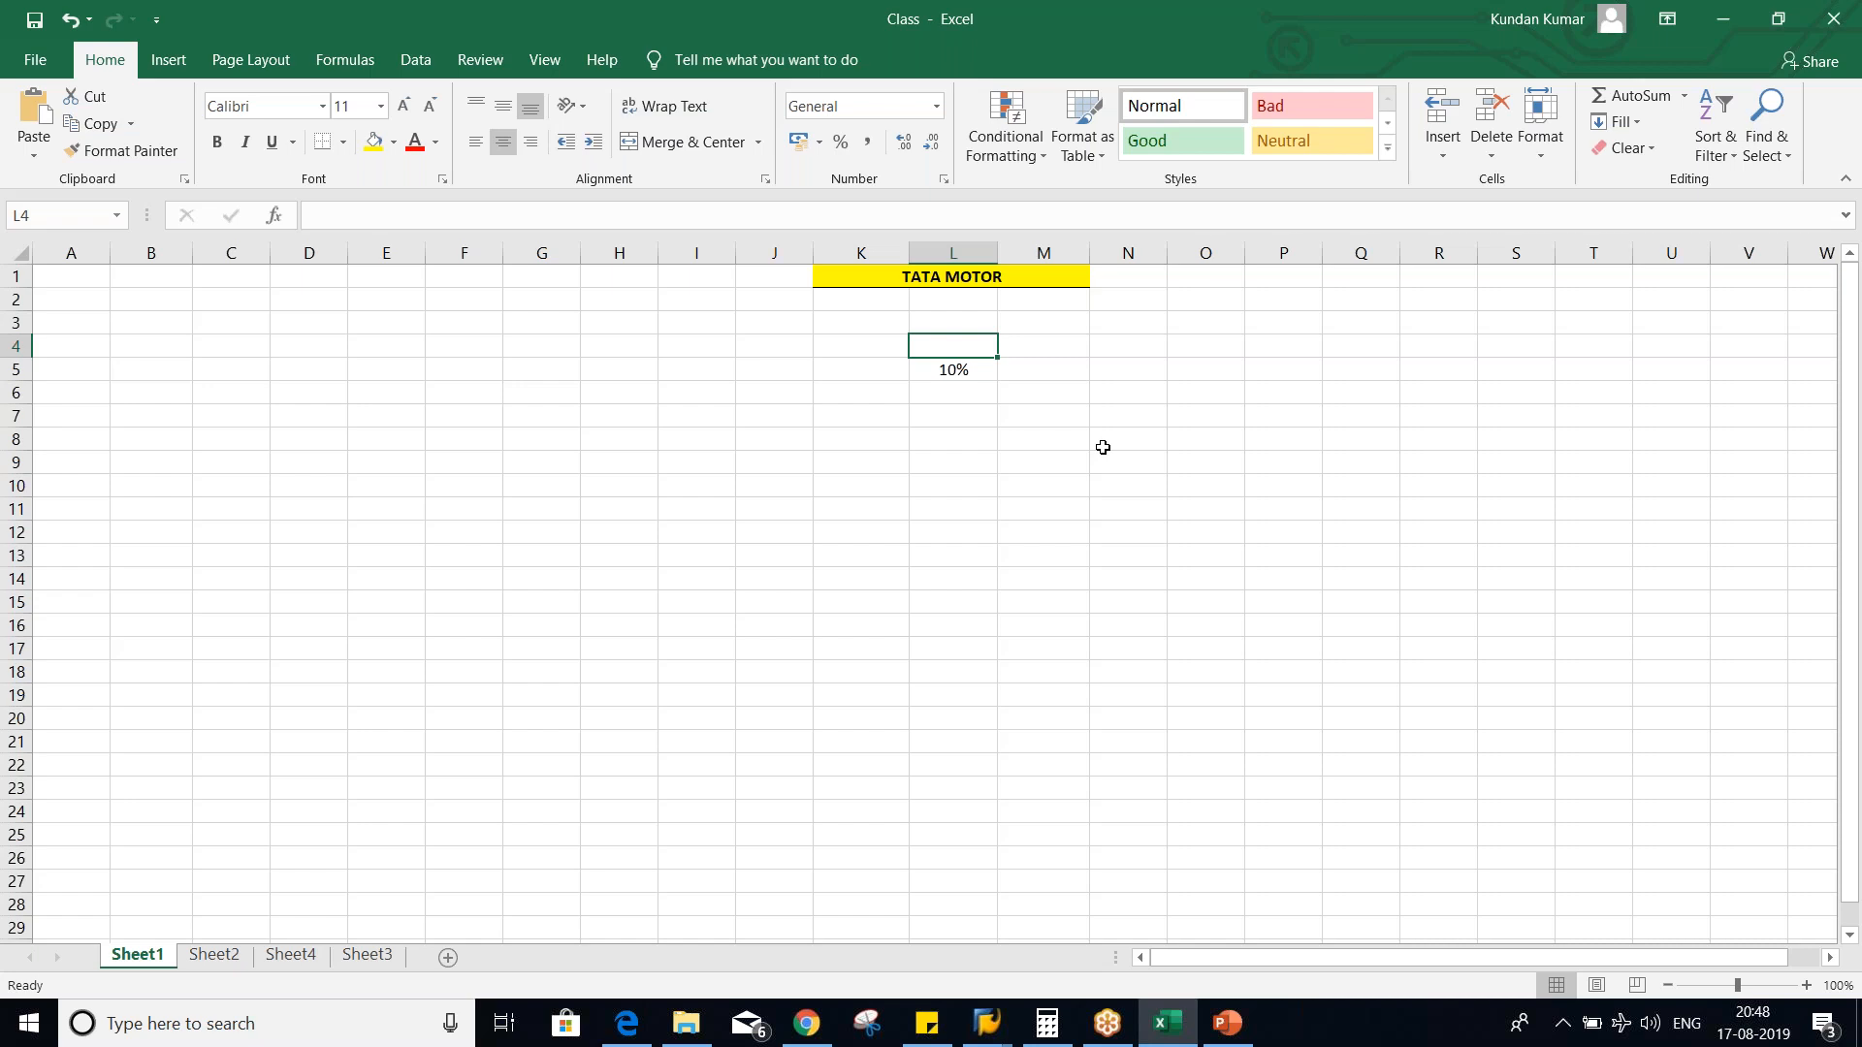
# - Enter 1000 in cell L4, directly above the 10% value
pyautogui.press('Down')
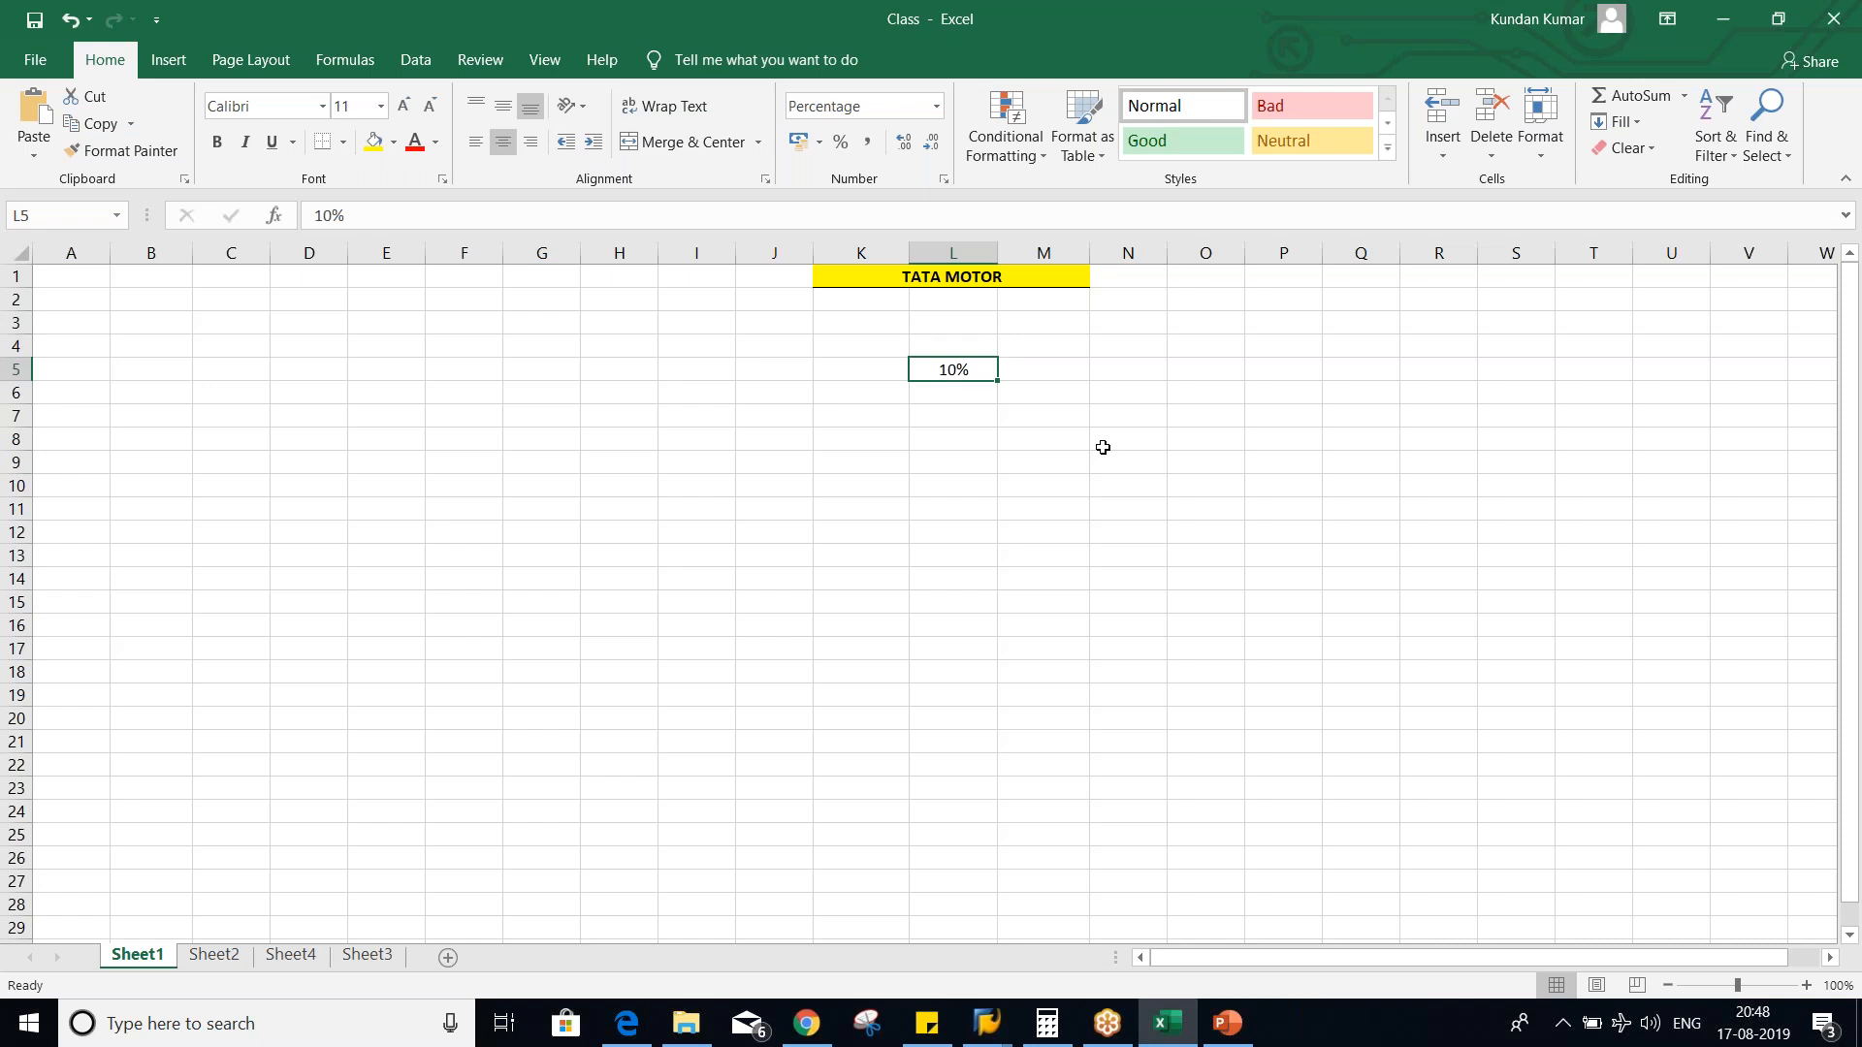
pyautogui.click(953, 345)
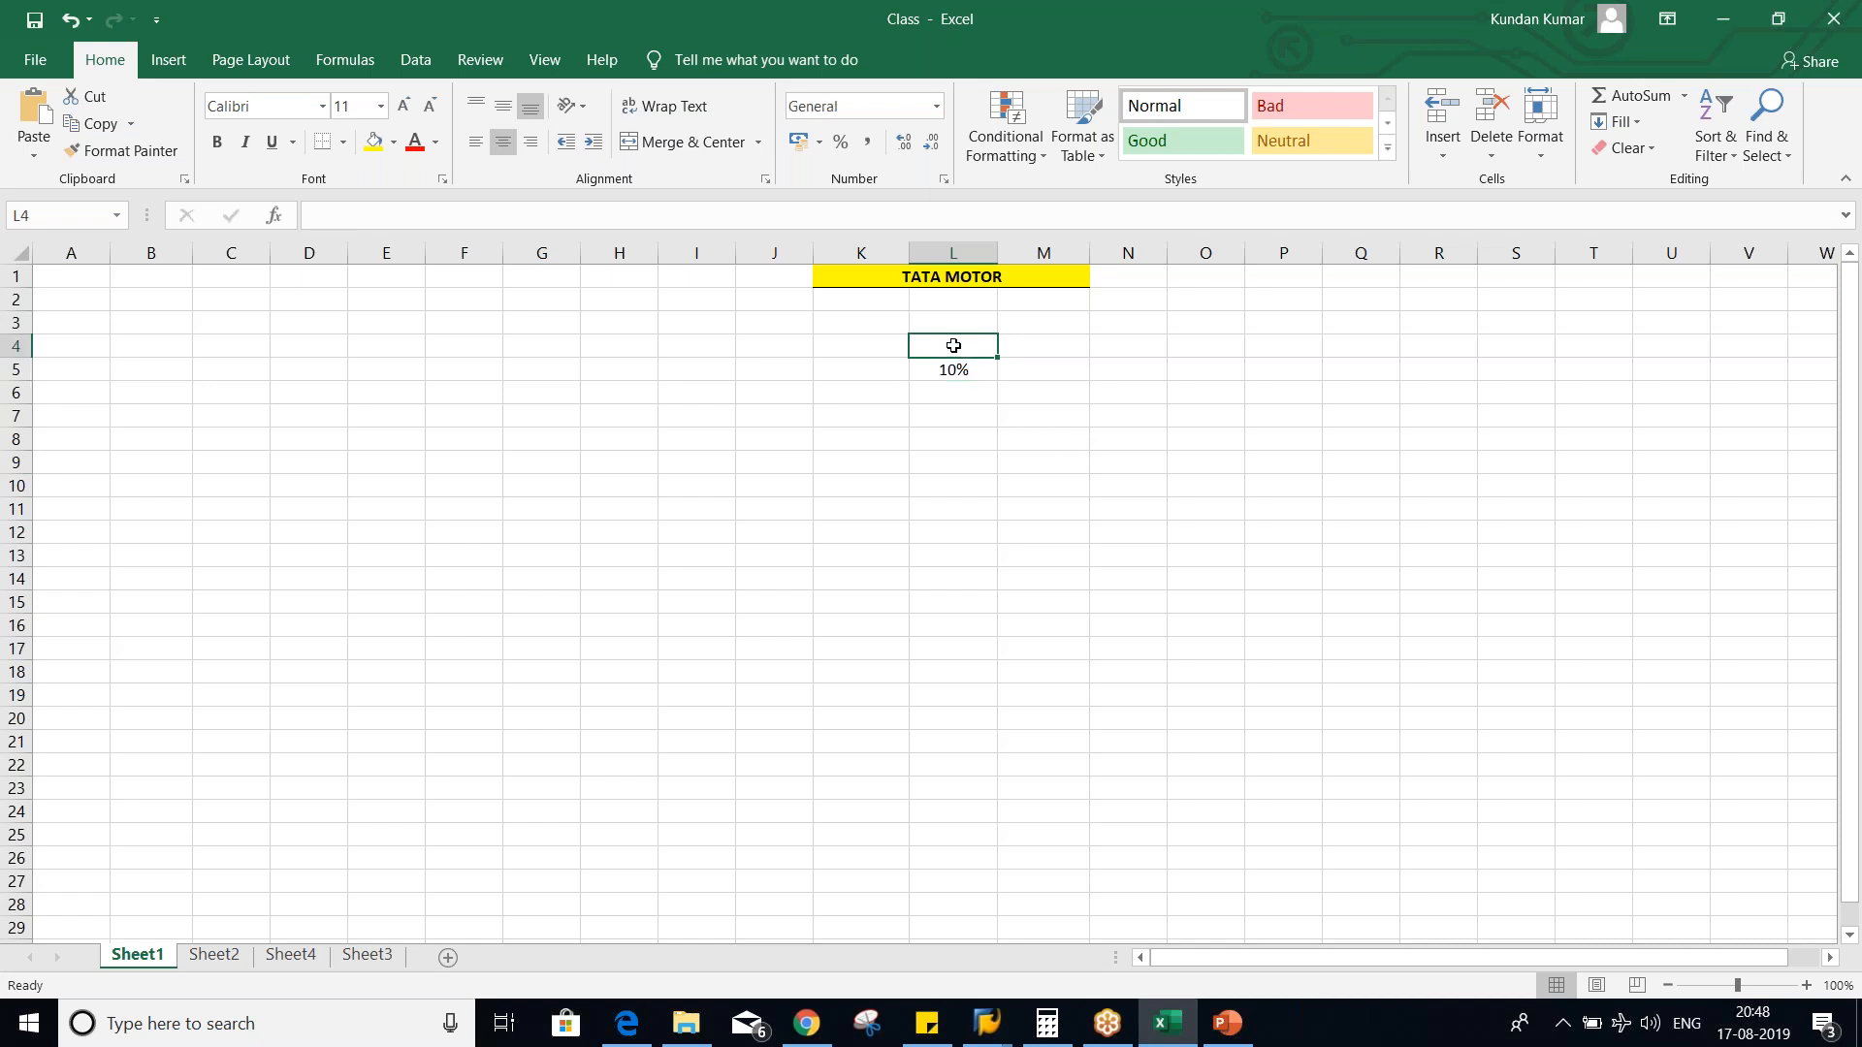
pyautogui.write('1000')
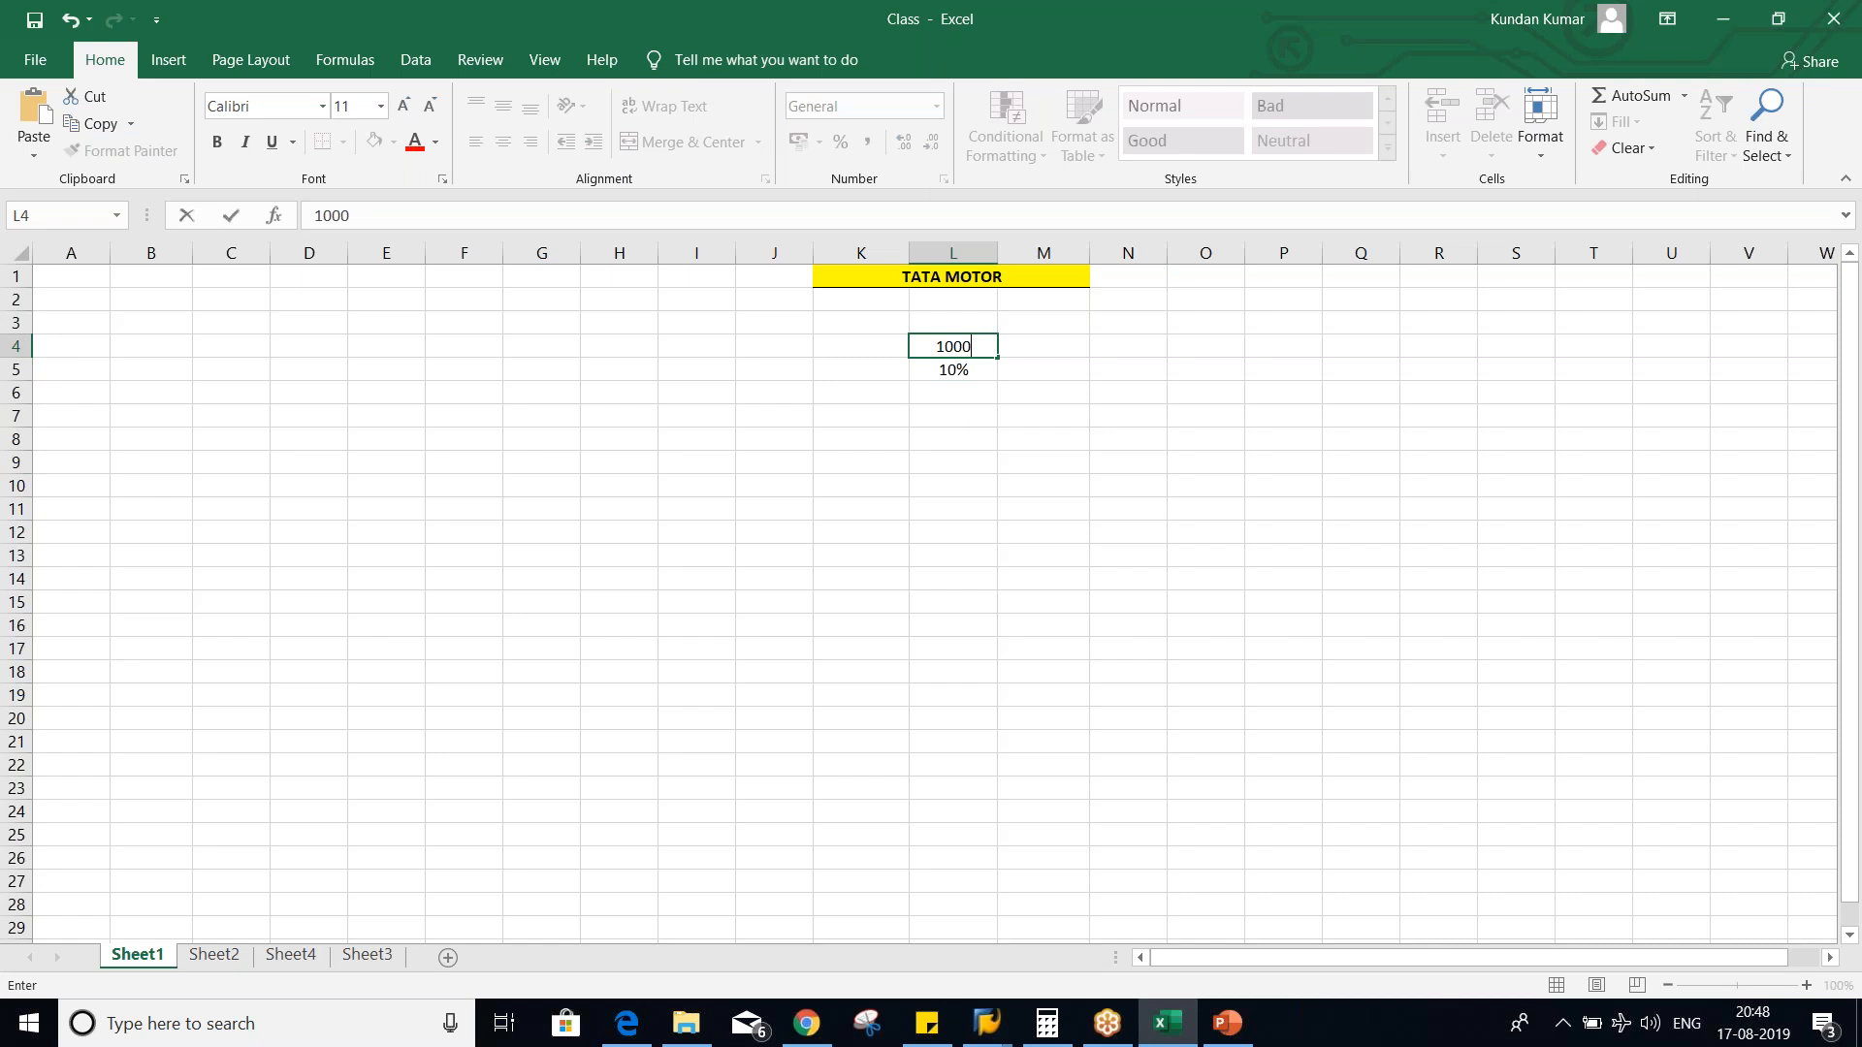
pyautogui.press('Return')
pyautogui.press('Up')
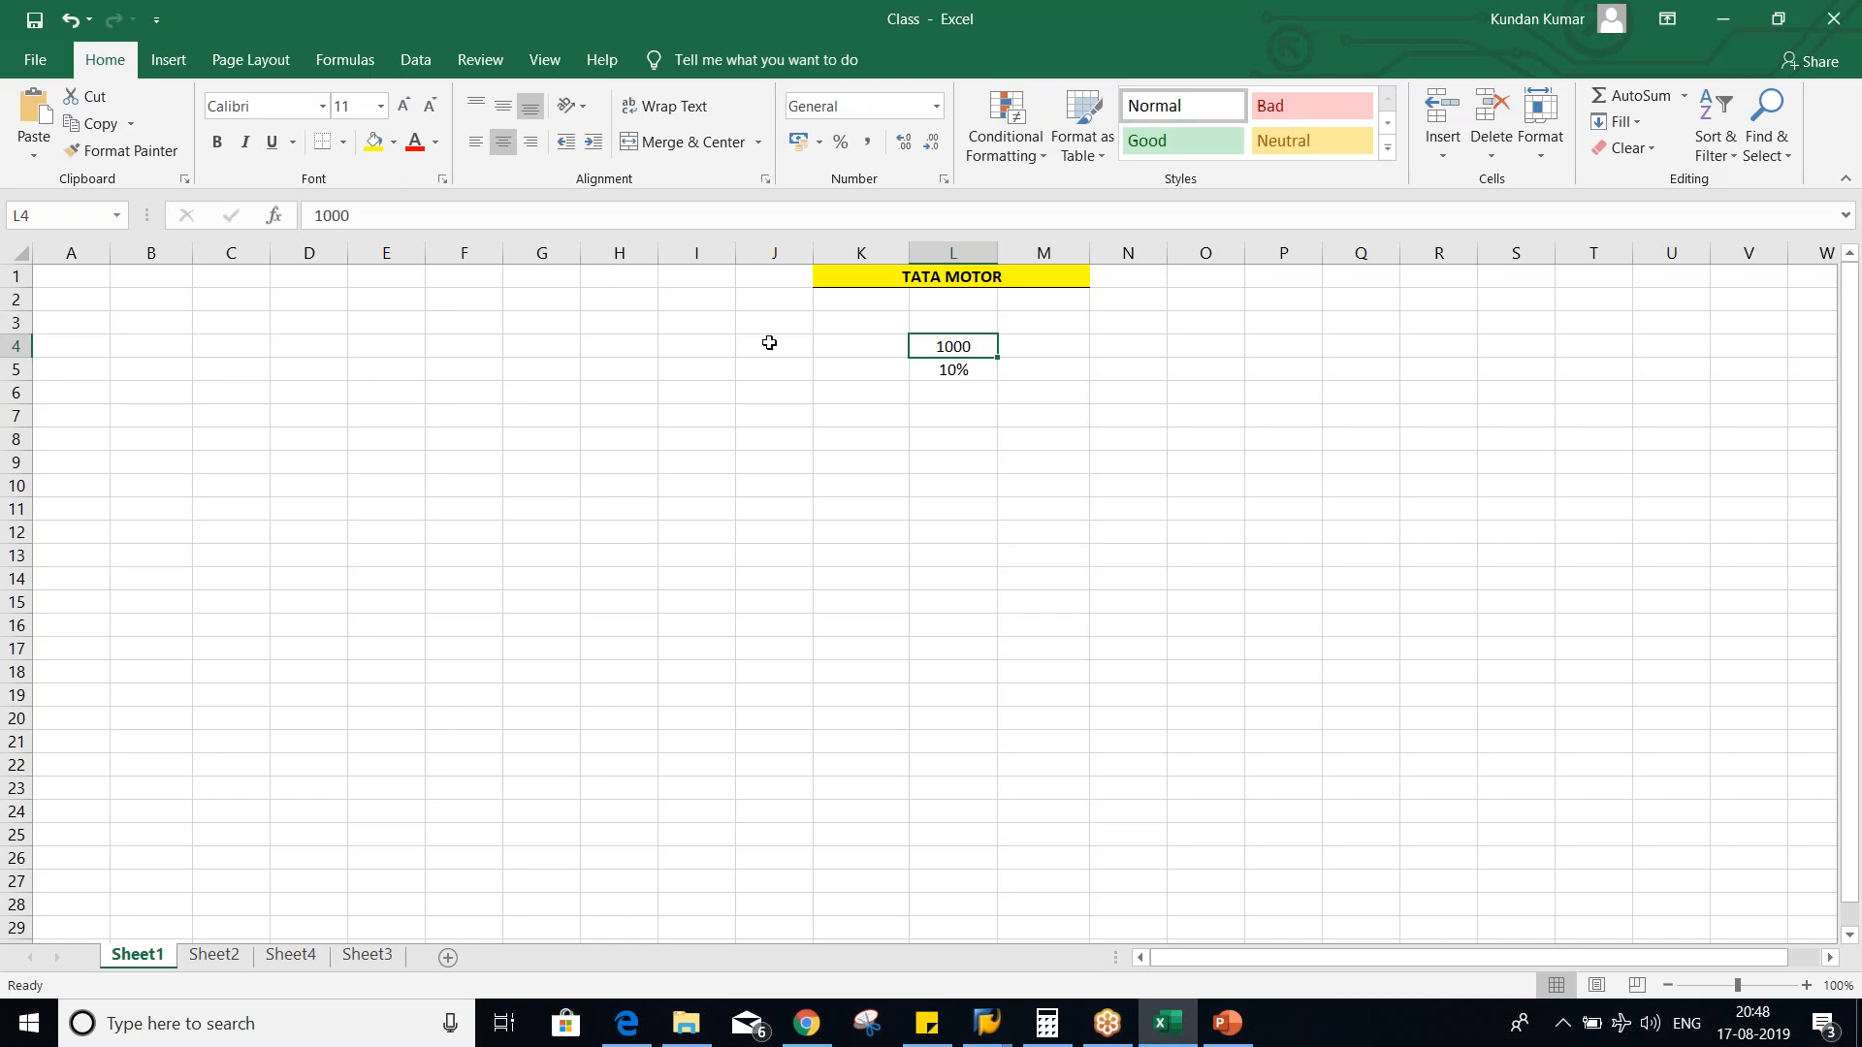
# - Label the 1000 amount "inv. Amt" in cell K4
pyautogui.click(853, 346)
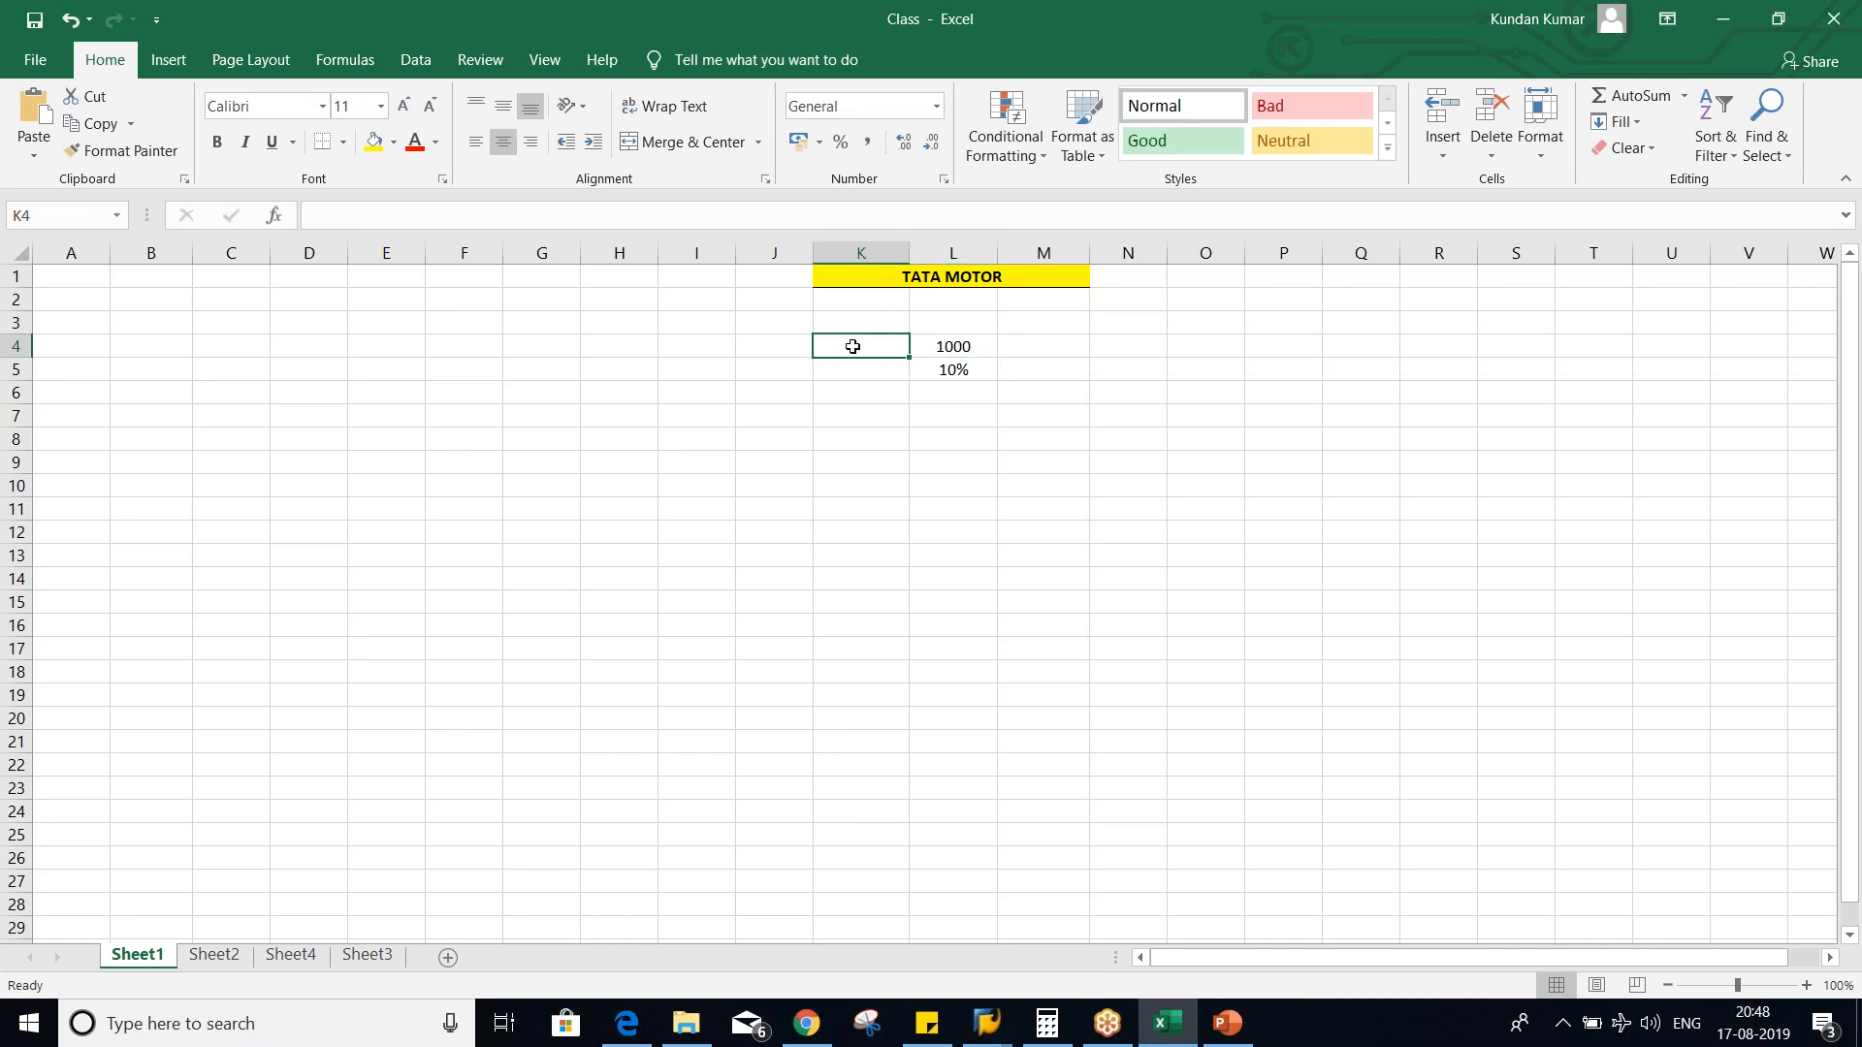
pyautogui.write('inv. am')
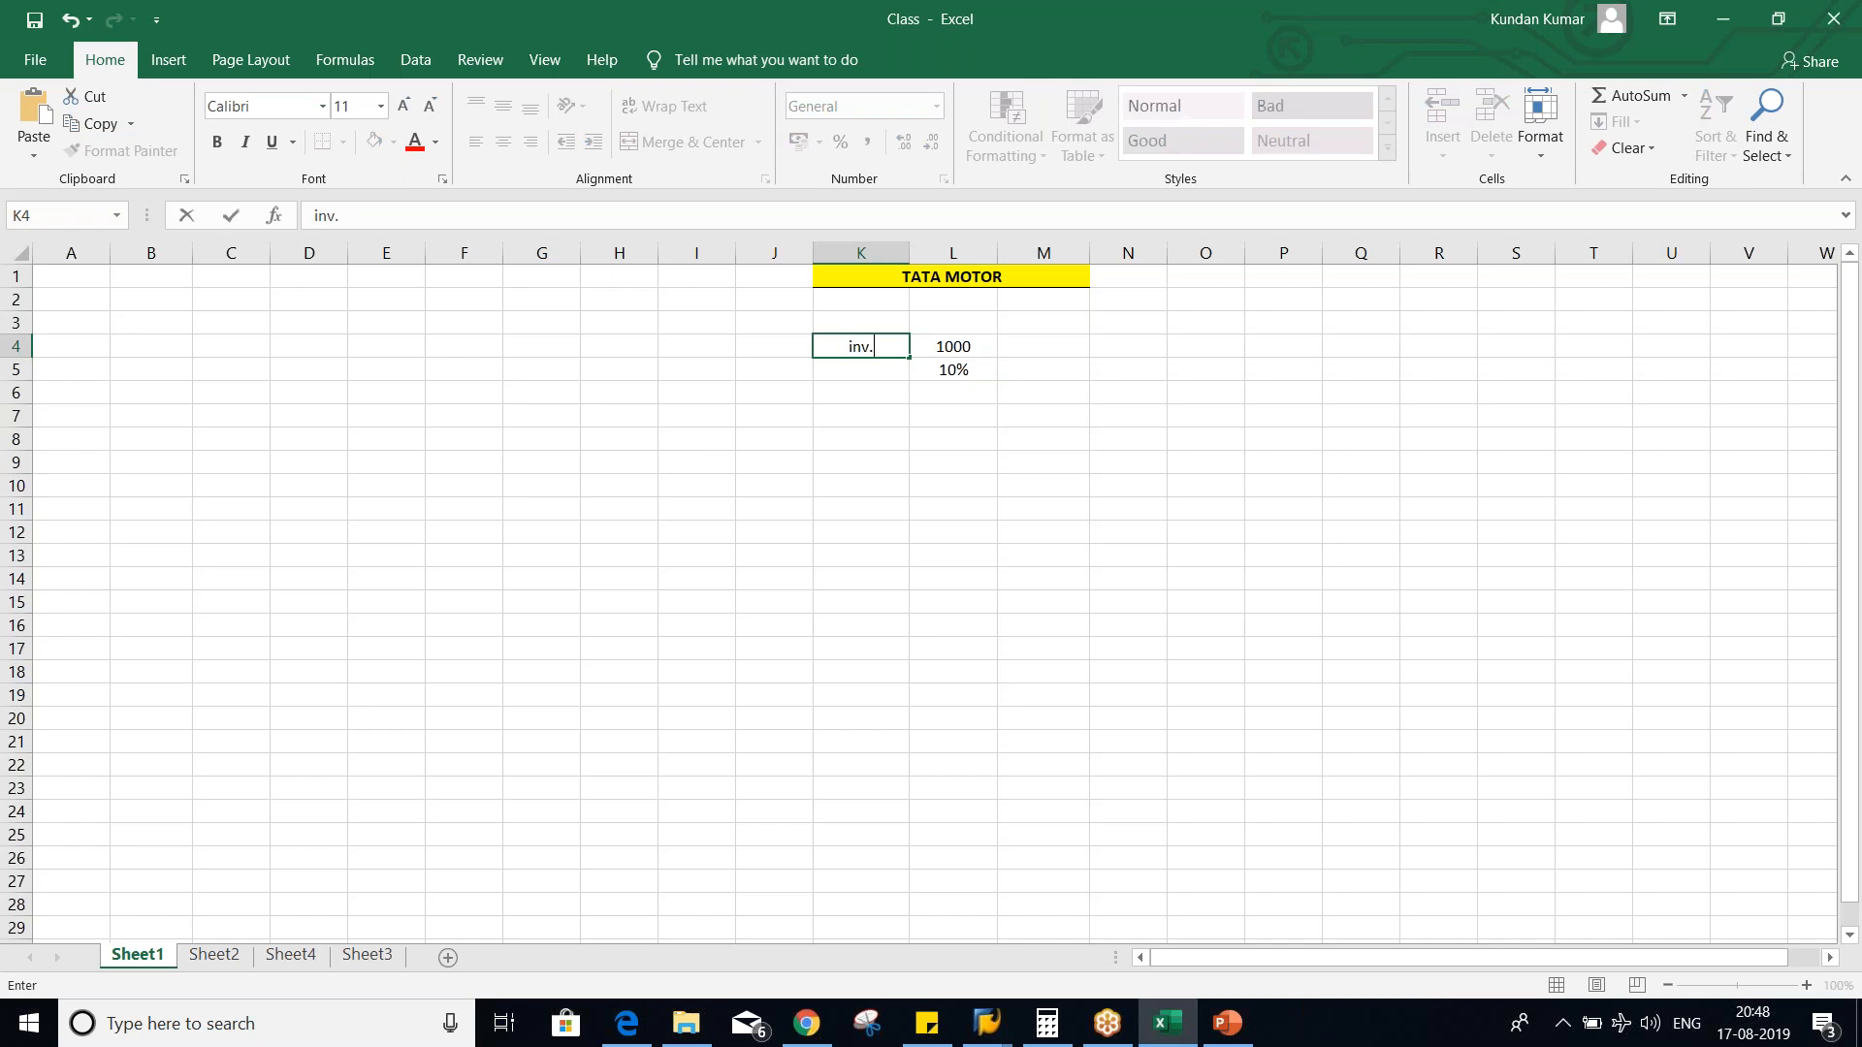
pyautogui.press('BackSpace')
pyautogui.press('BackSpace')
pyautogui.write('Amt')
pyautogui.press('Return')
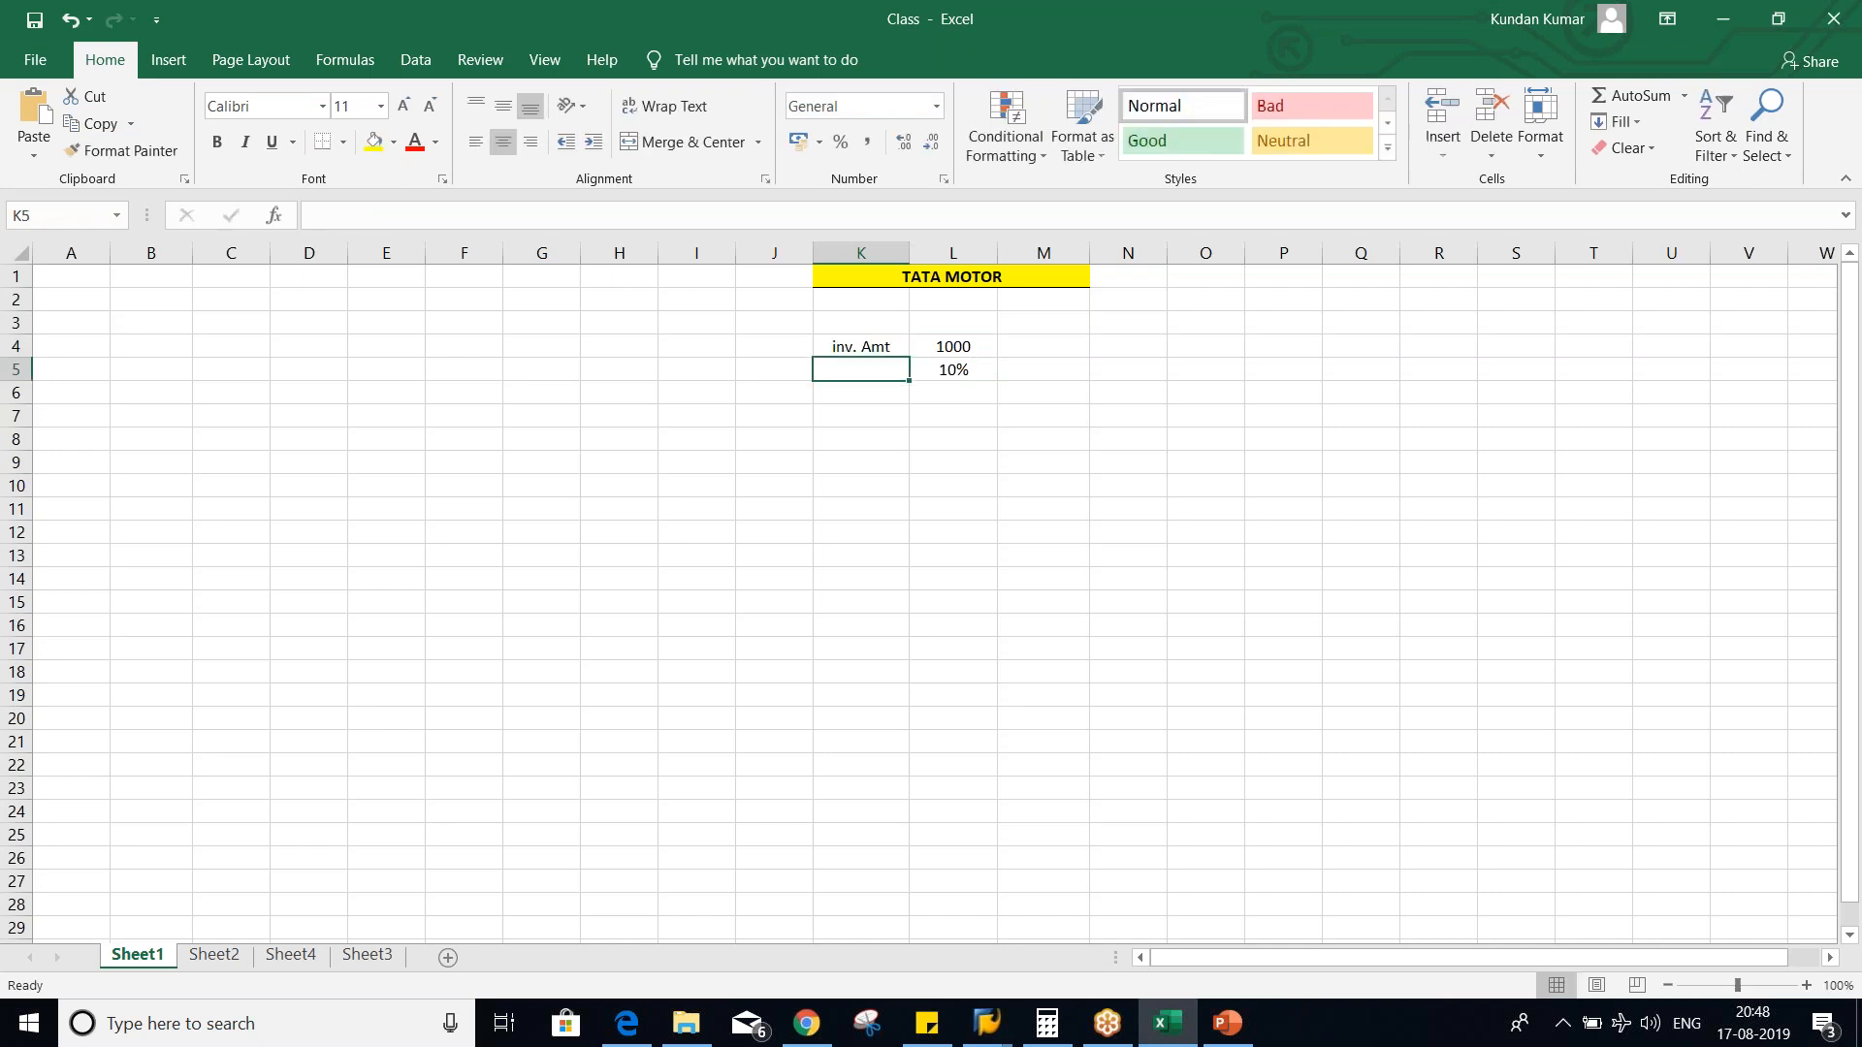
# - Replace the label in cell K4 with "INV. AMT." in capitals
pyautogui.press('Up')
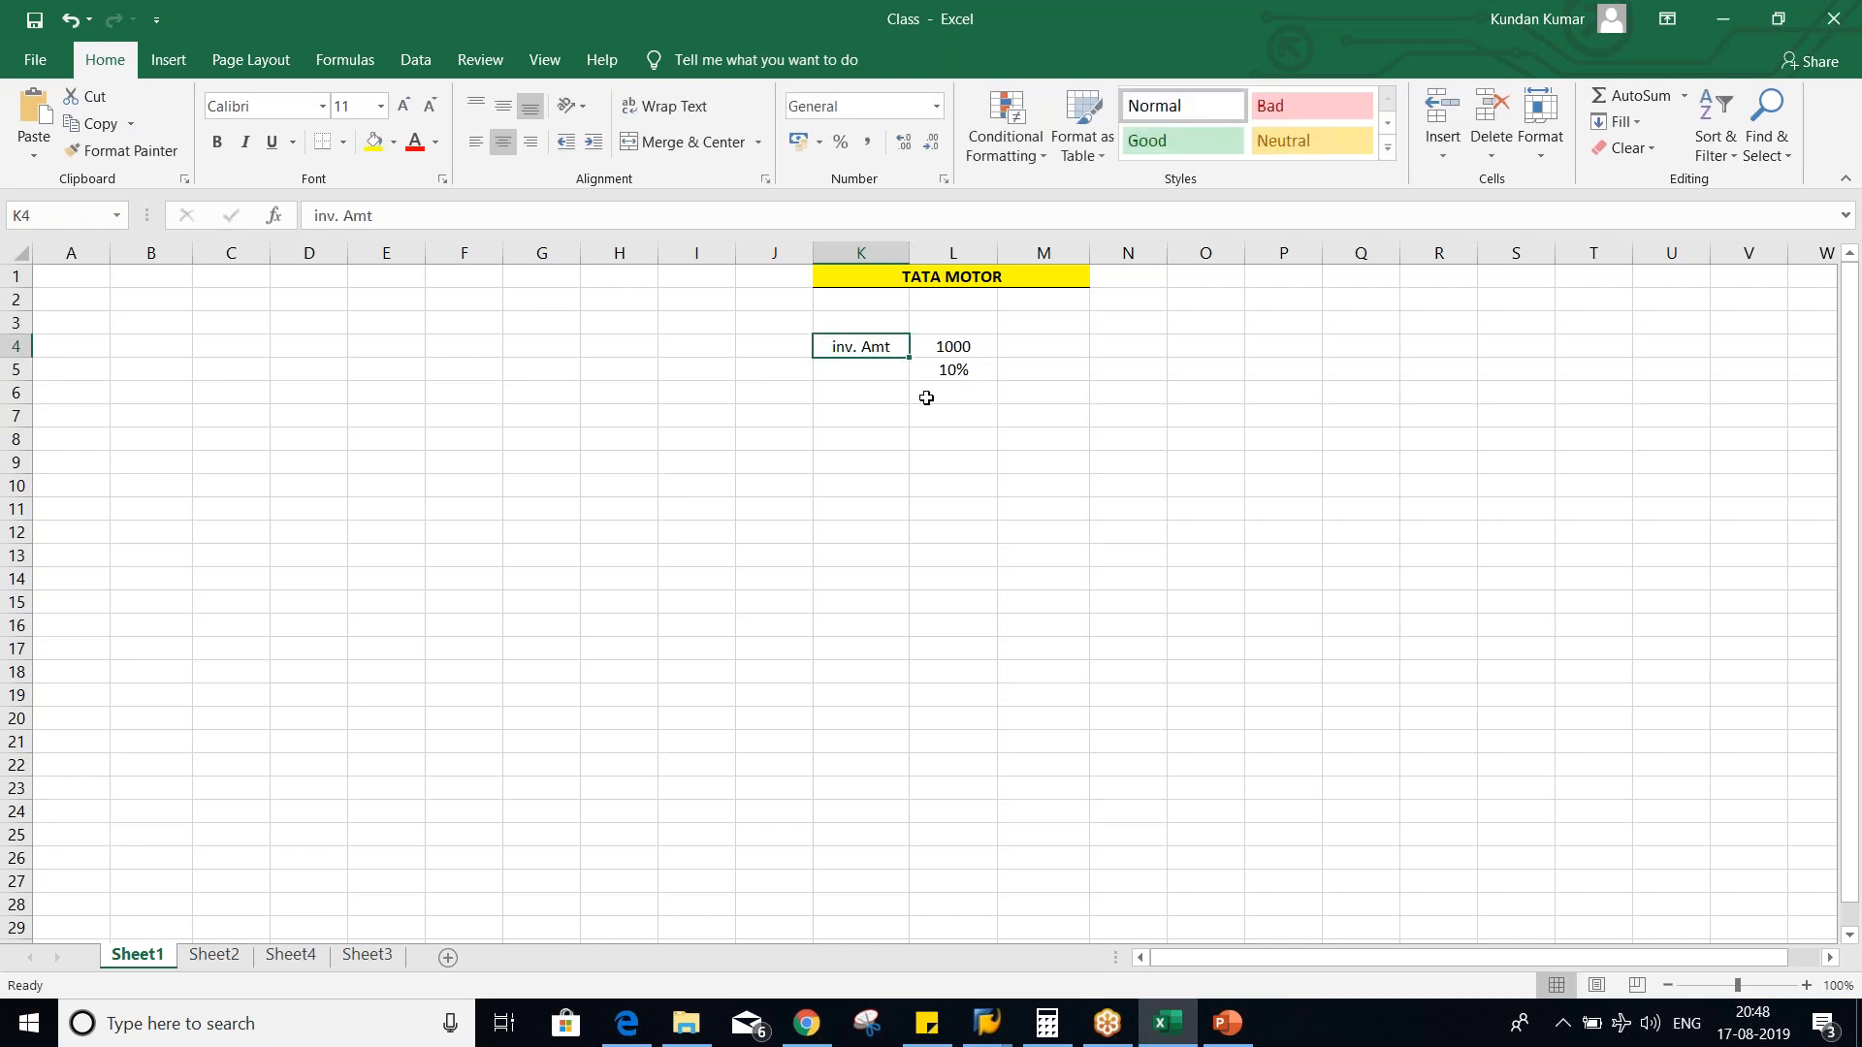
pyautogui.write('INT')
pyautogui.press('BackSpace')
pyautogui.write('V. AMY')
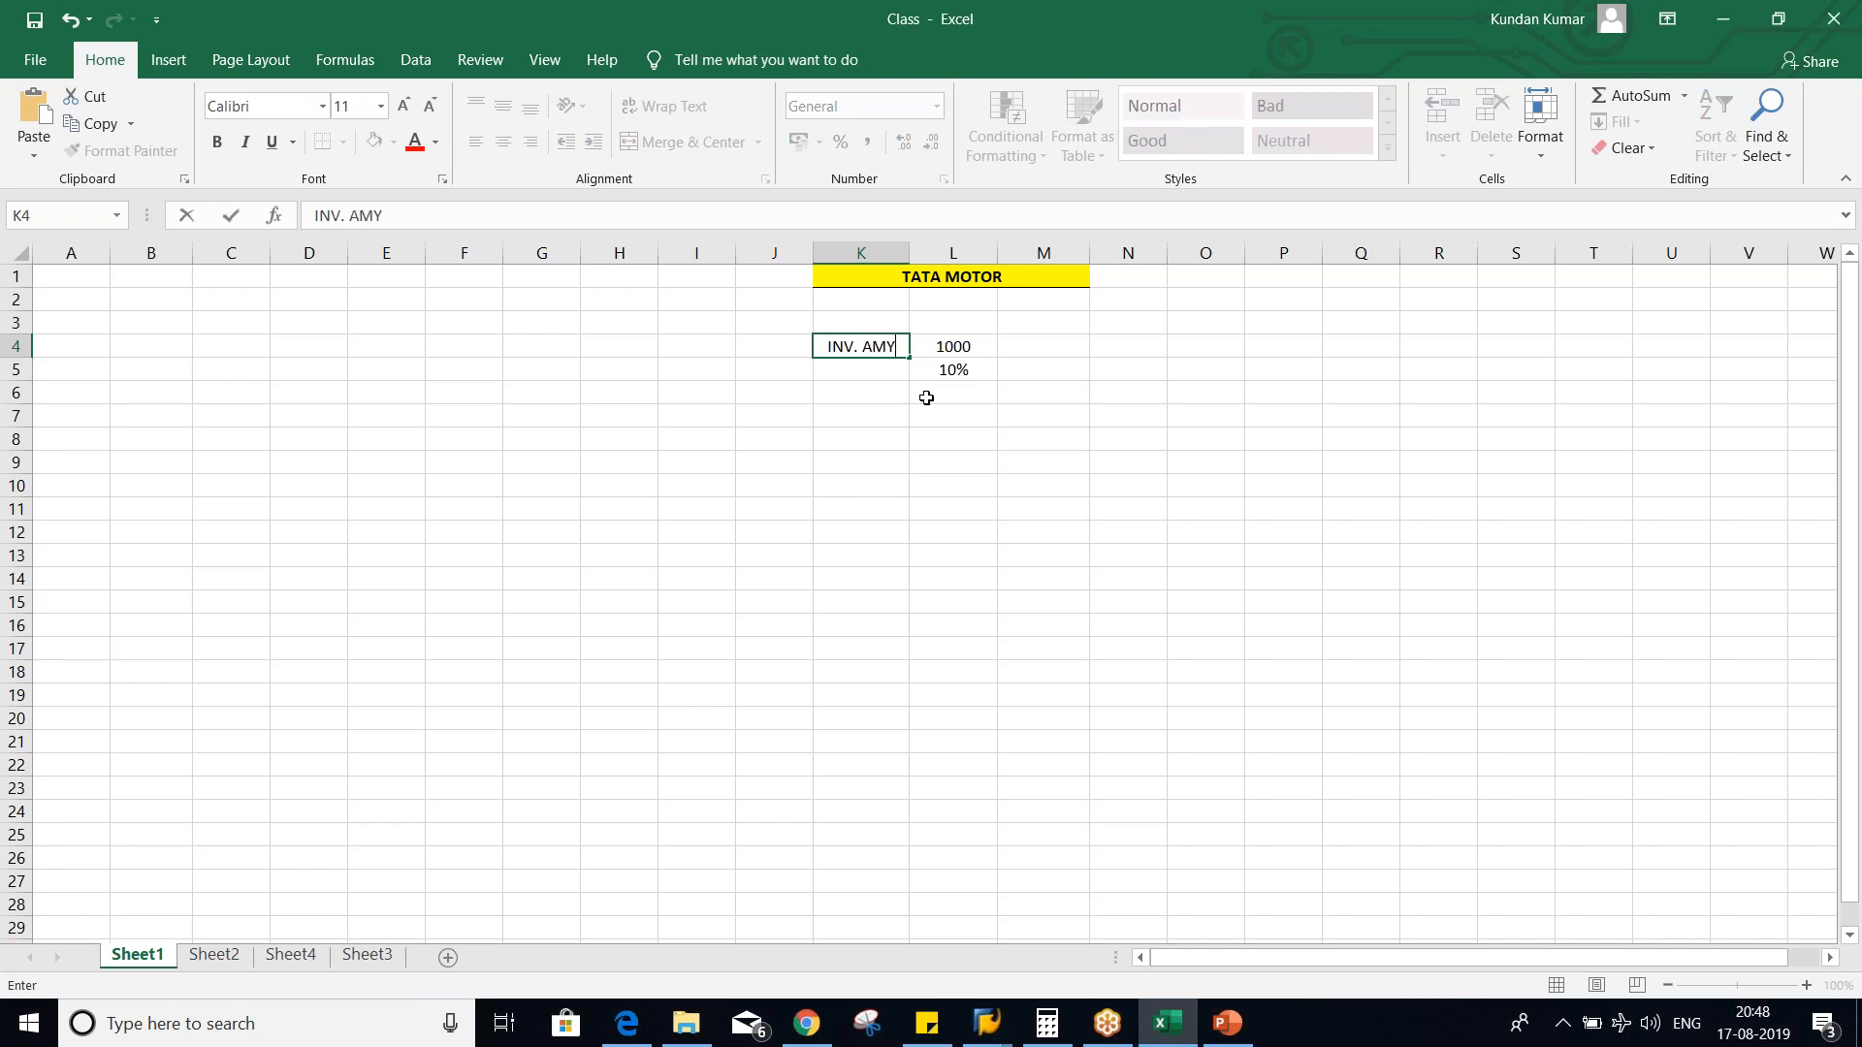
pyautogui.press('BackSpace')
pyautogui.write('T')
pyautogui.write('.')
pyautogui.press('Return')
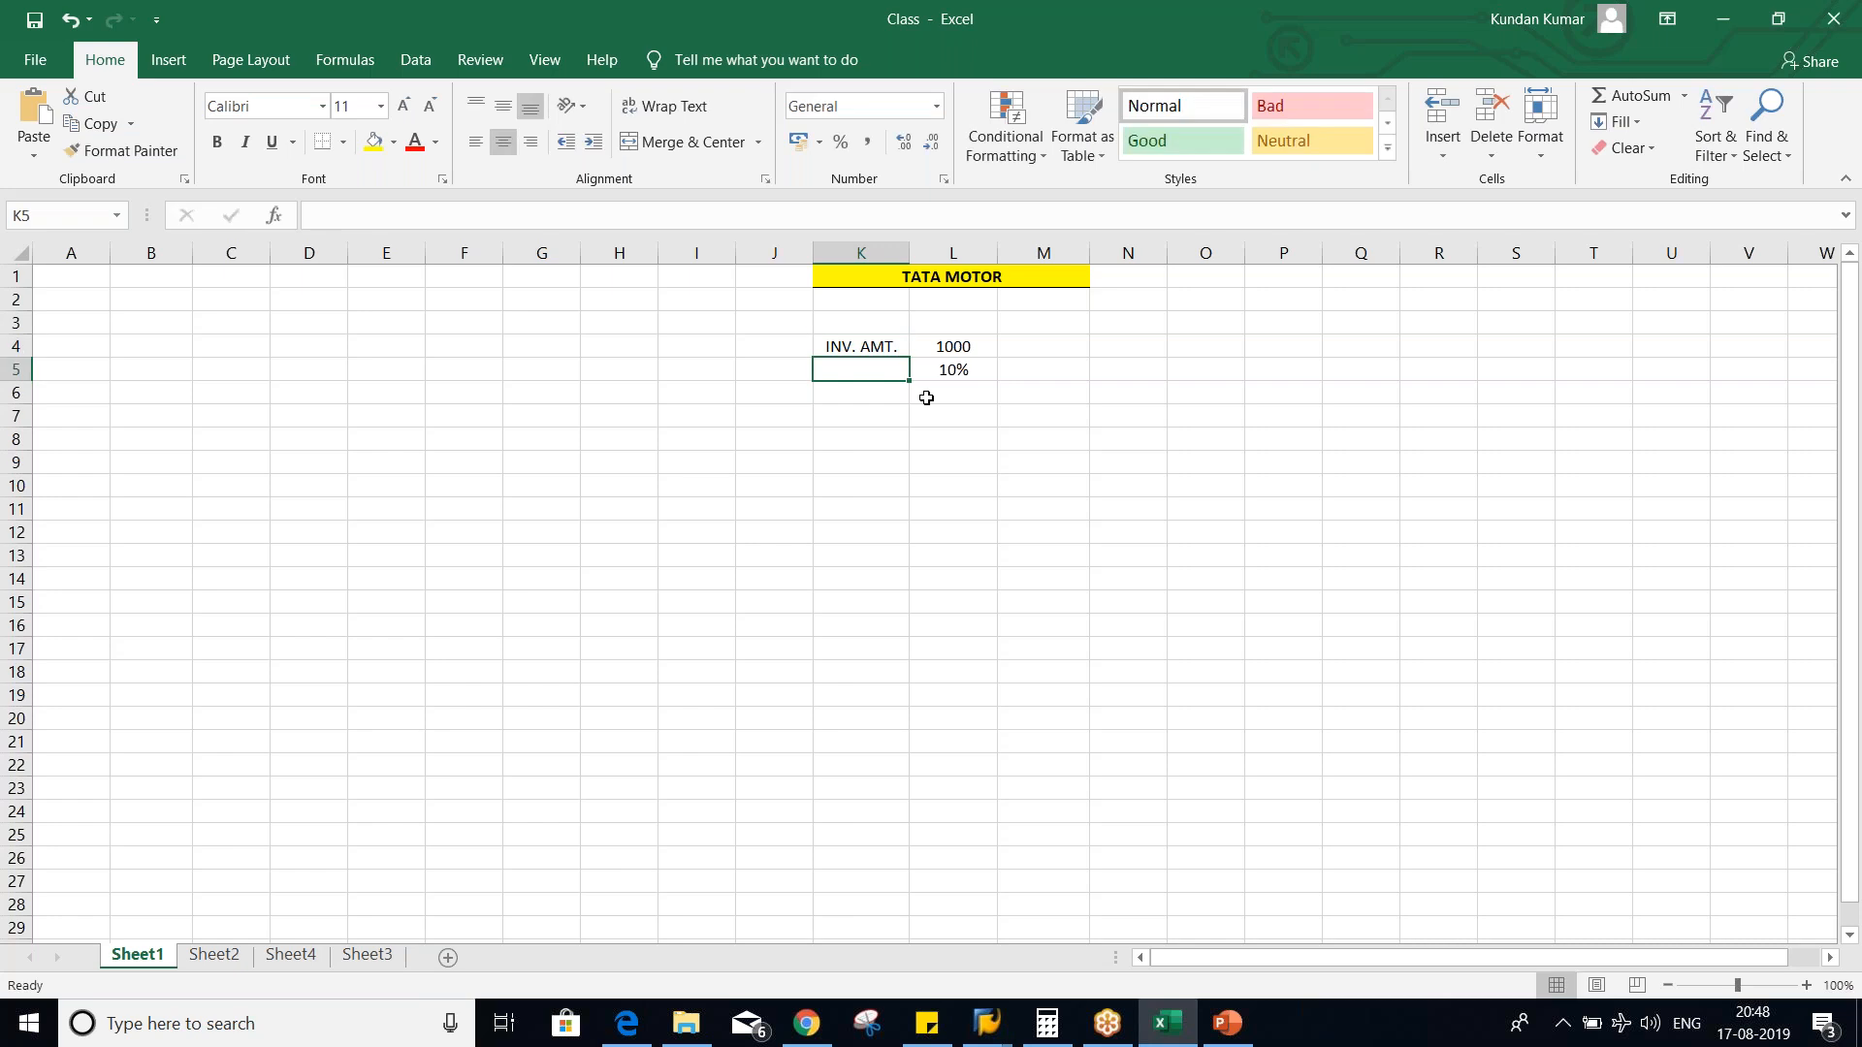
# - Clear the percentage from cell L5 and make the INV. AMT. label in K4 bold
pyautogui.click(961, 374)
pyautogui.click(962, 342)
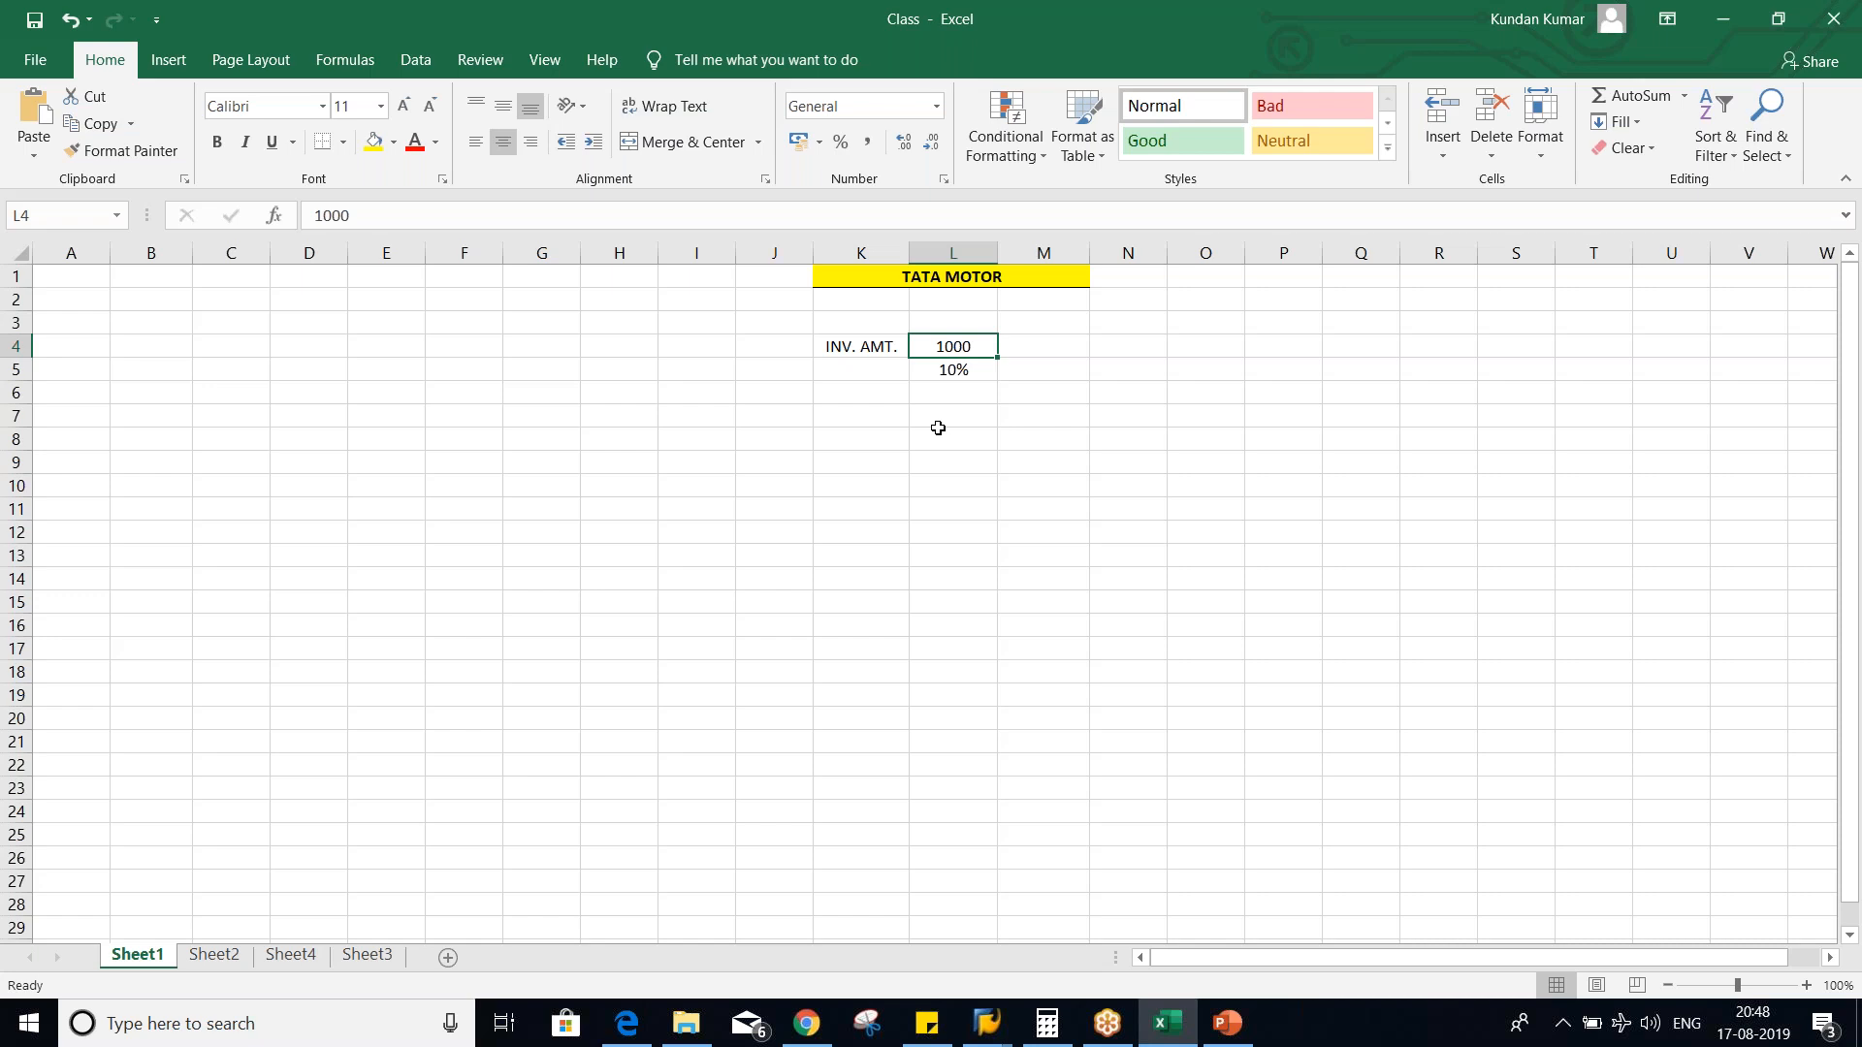
pyautogui.click(951, 372)
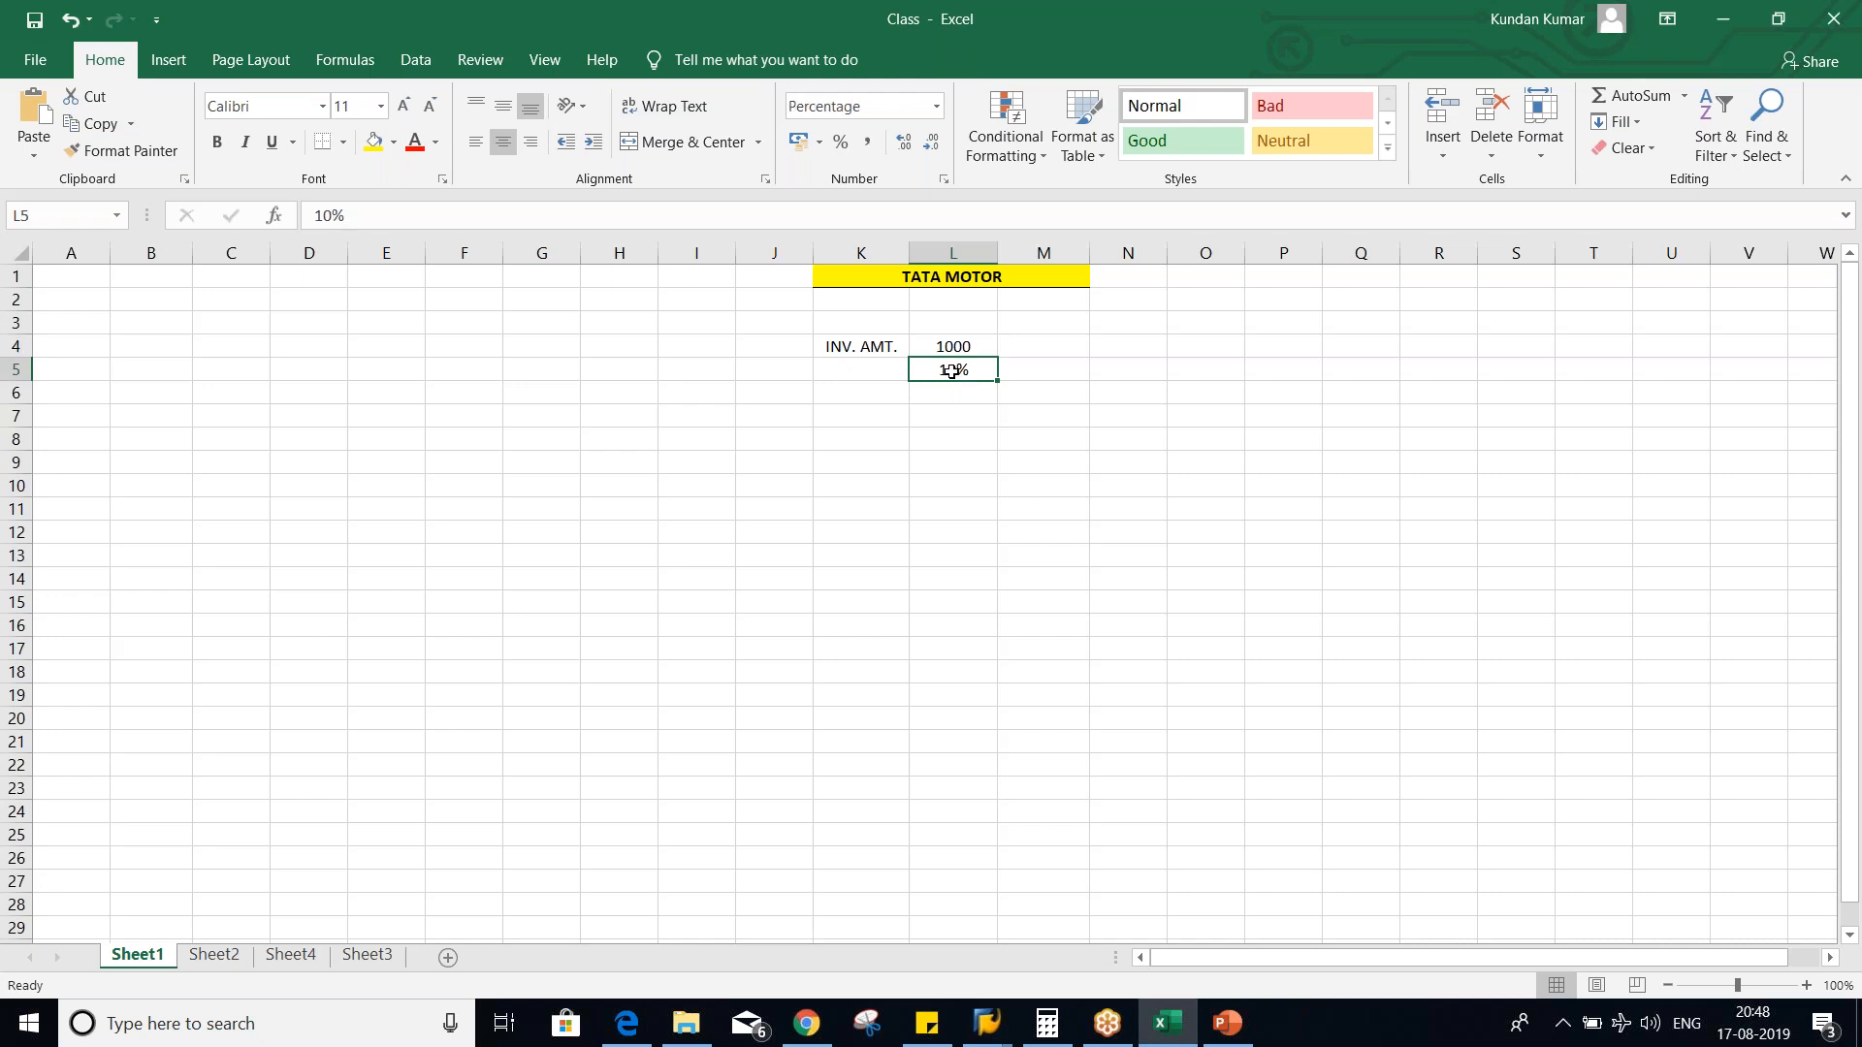
pyautogui.press('Delete')
pyautogui.click(955, 391)
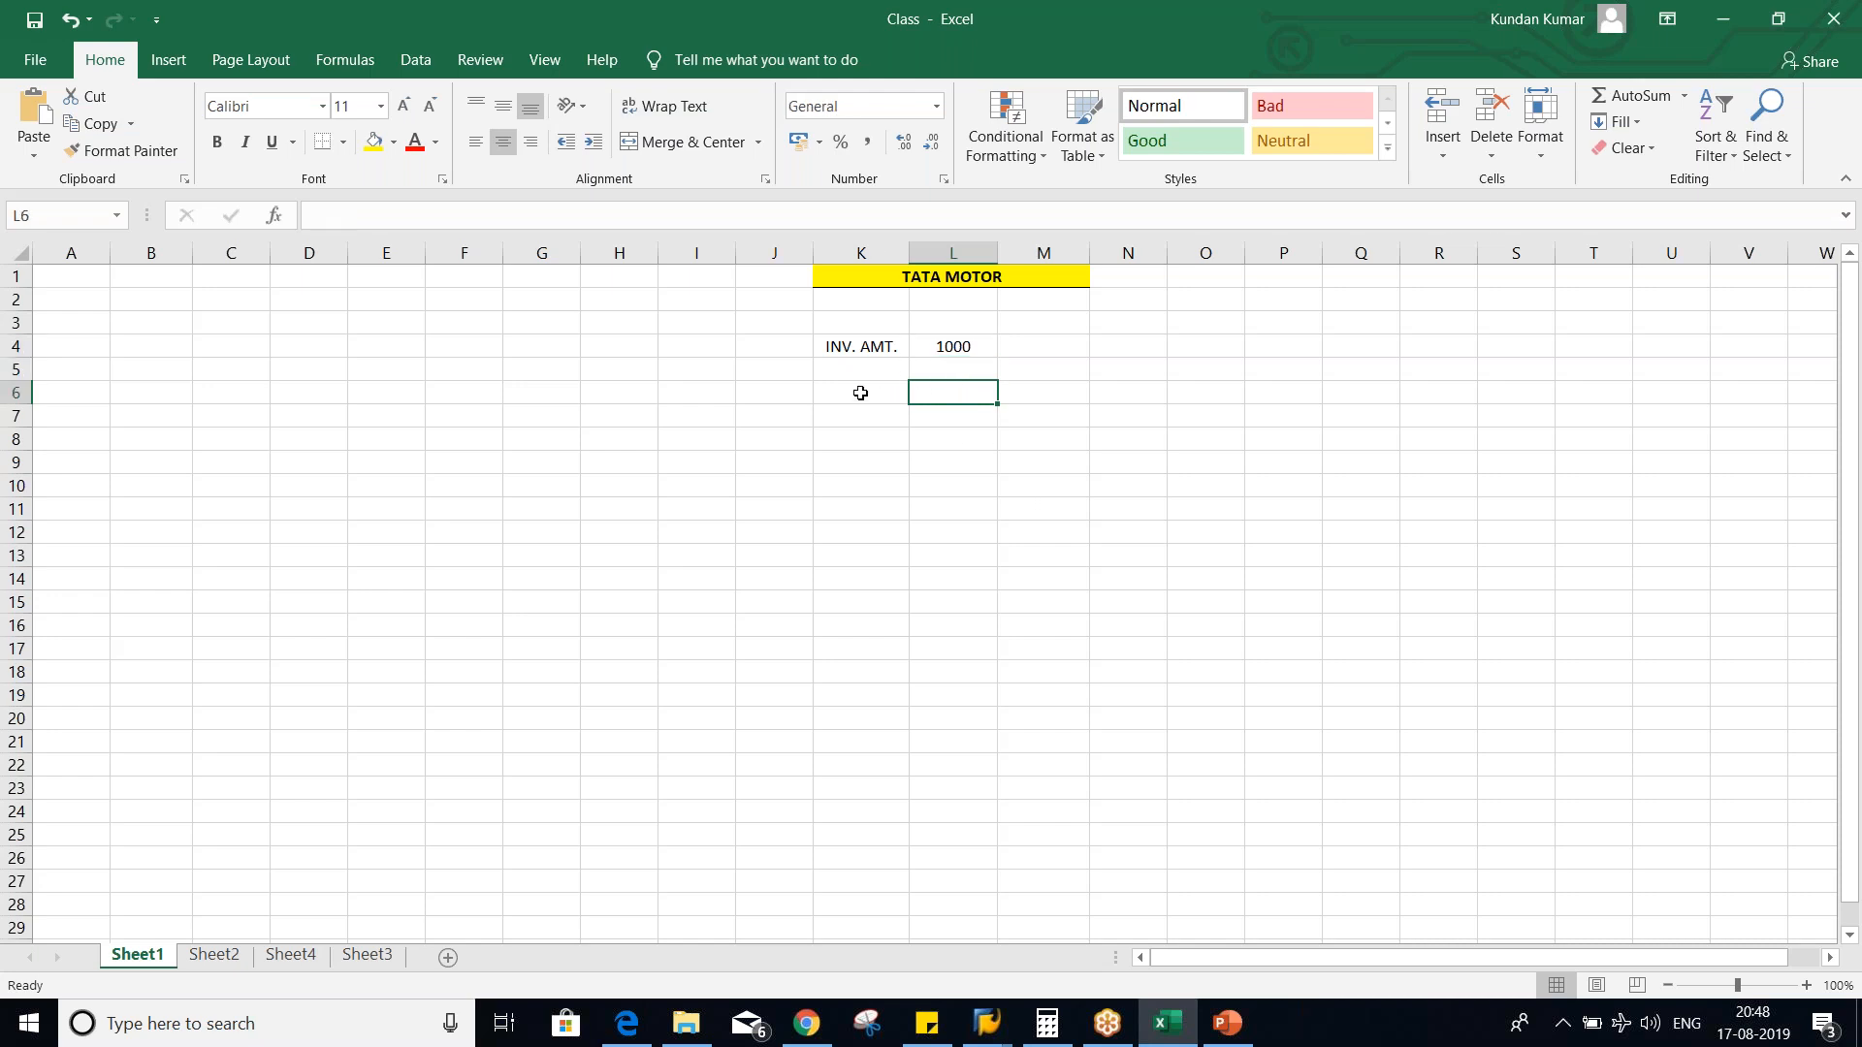
pyautogui.click(862, 351)
pyautogui.hotkey('ctrl', 'b')
# - Enter the label "GST NINPUT" in cell K5, below INV. AMT
pyautogui.click(869, 371)
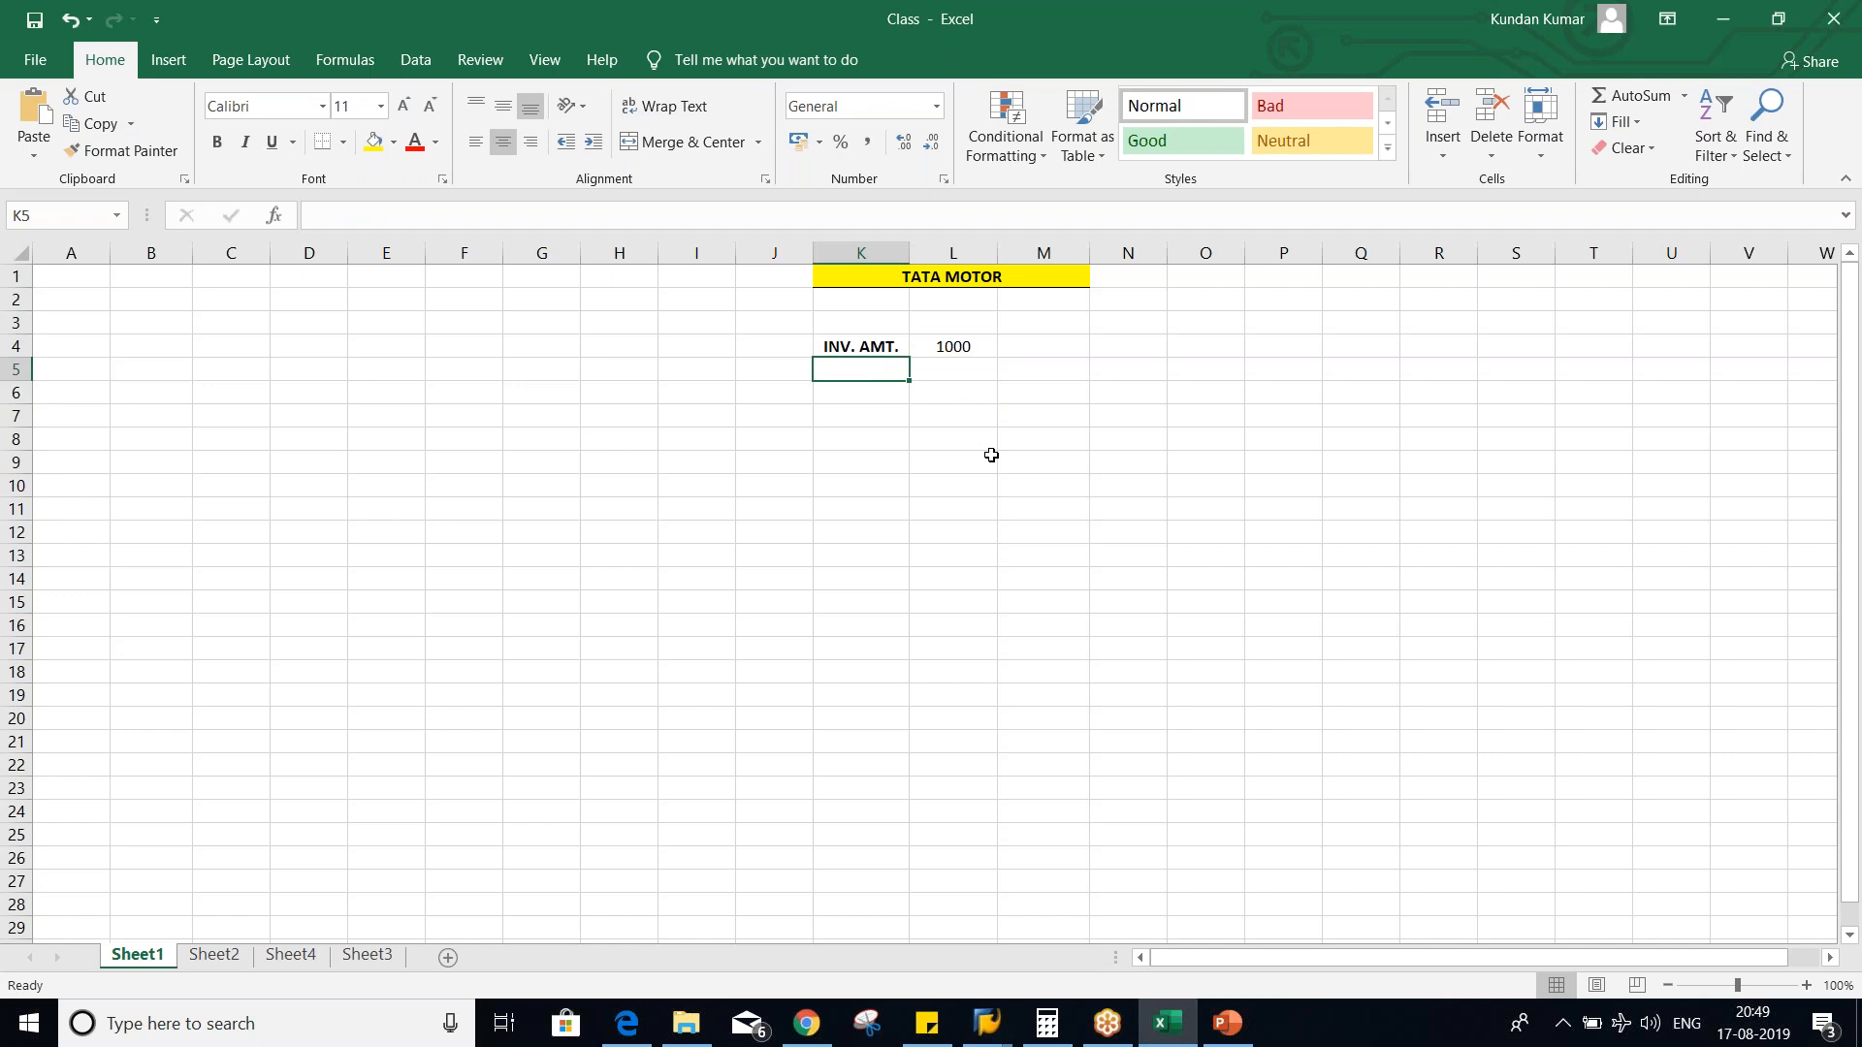
pyautogui.write('GST')
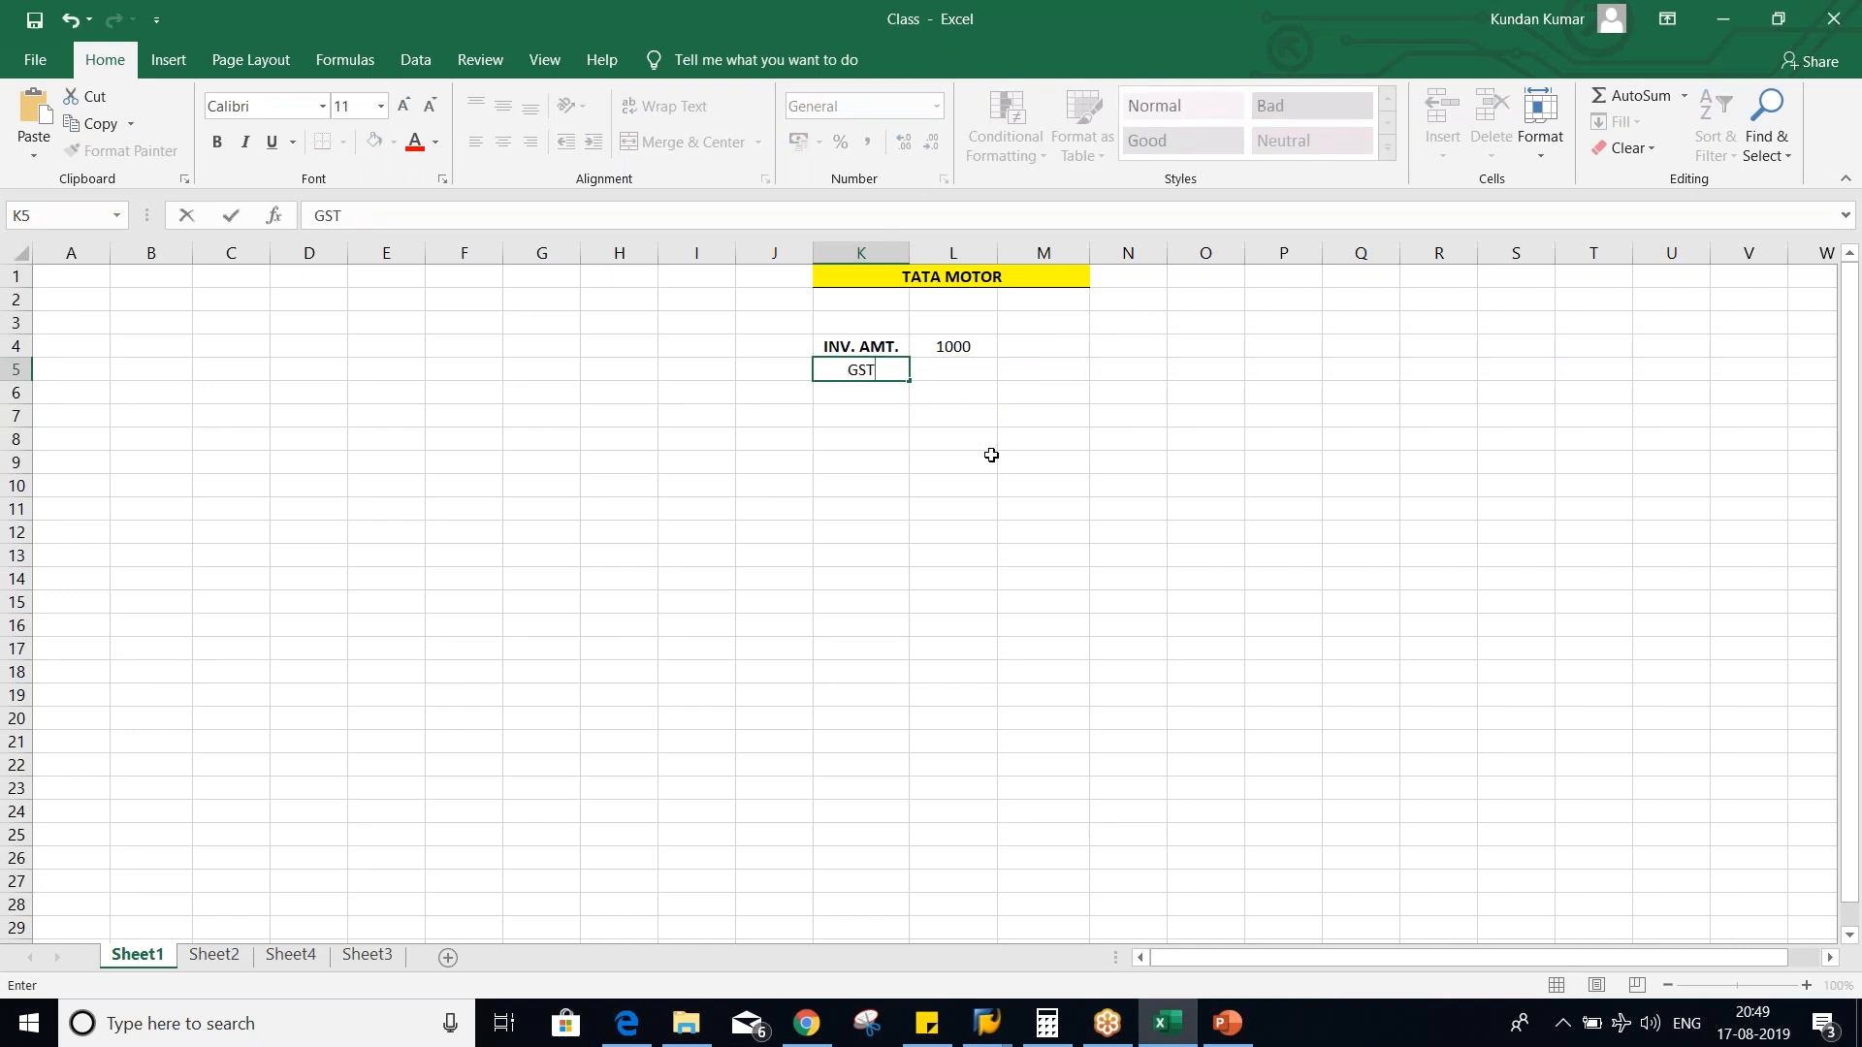
pyautogui.write(' NINPUT')
pyautogui.press('Return')
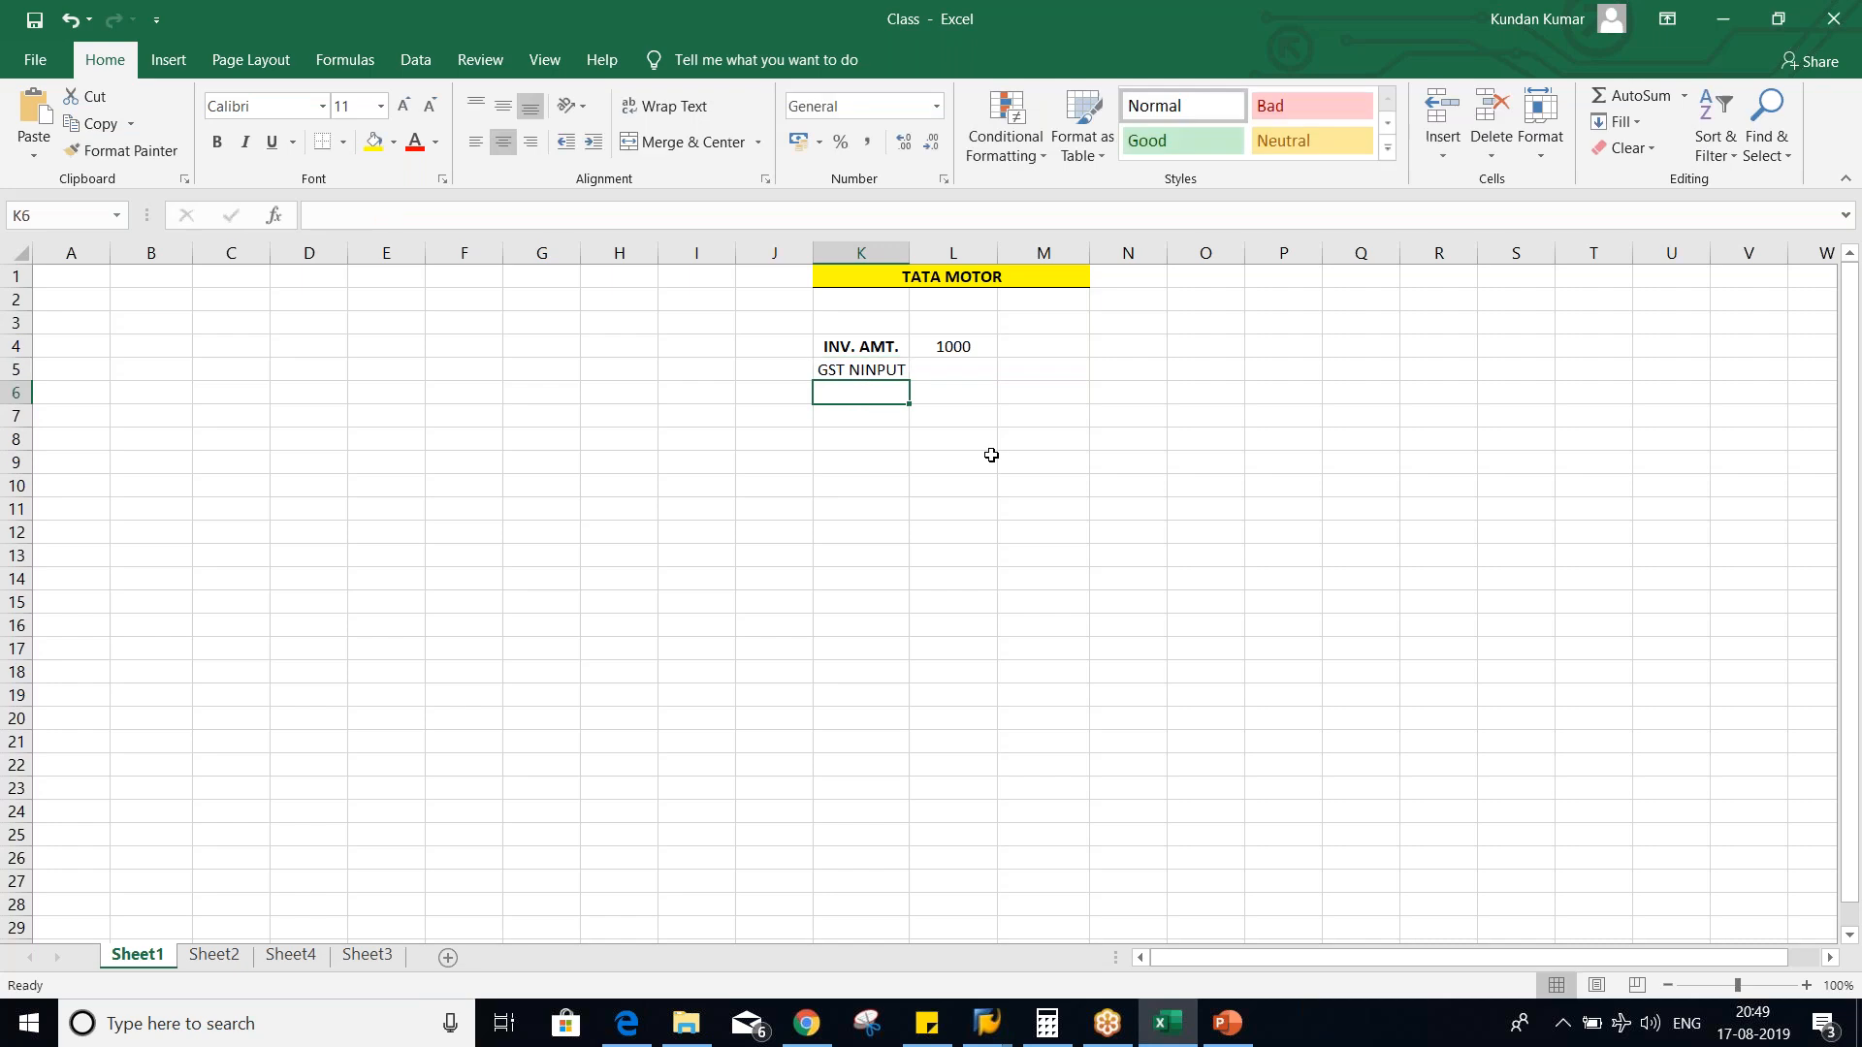
# - Enter 120 in cell L5 and set the cell's number format to General
pyautogui.click(957, 376)
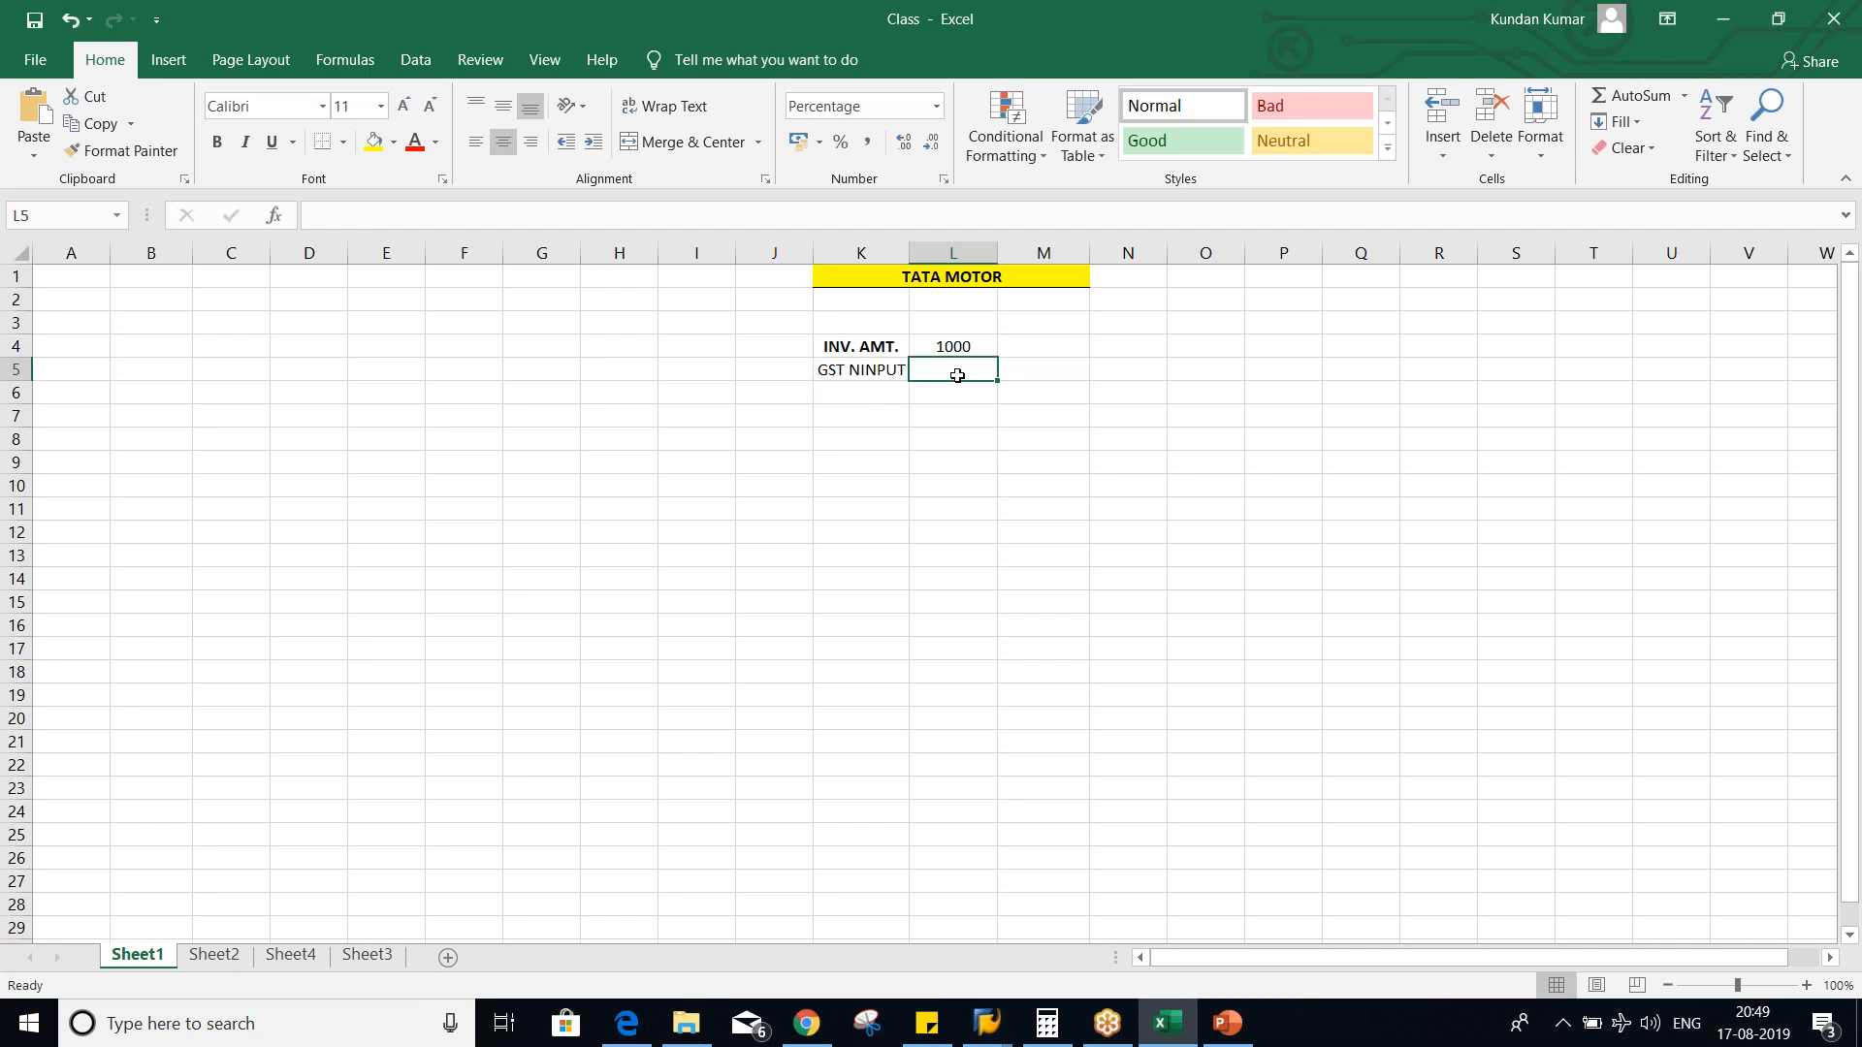
pyautogui.write('120')
pyautogui.press('Delete')
pyautogui.press('Return')
pyautogui.click(954, 373)
pyautogui.click(936, 105)
pyautogui.click(878, 137)
pyautogui.click(952, 578)
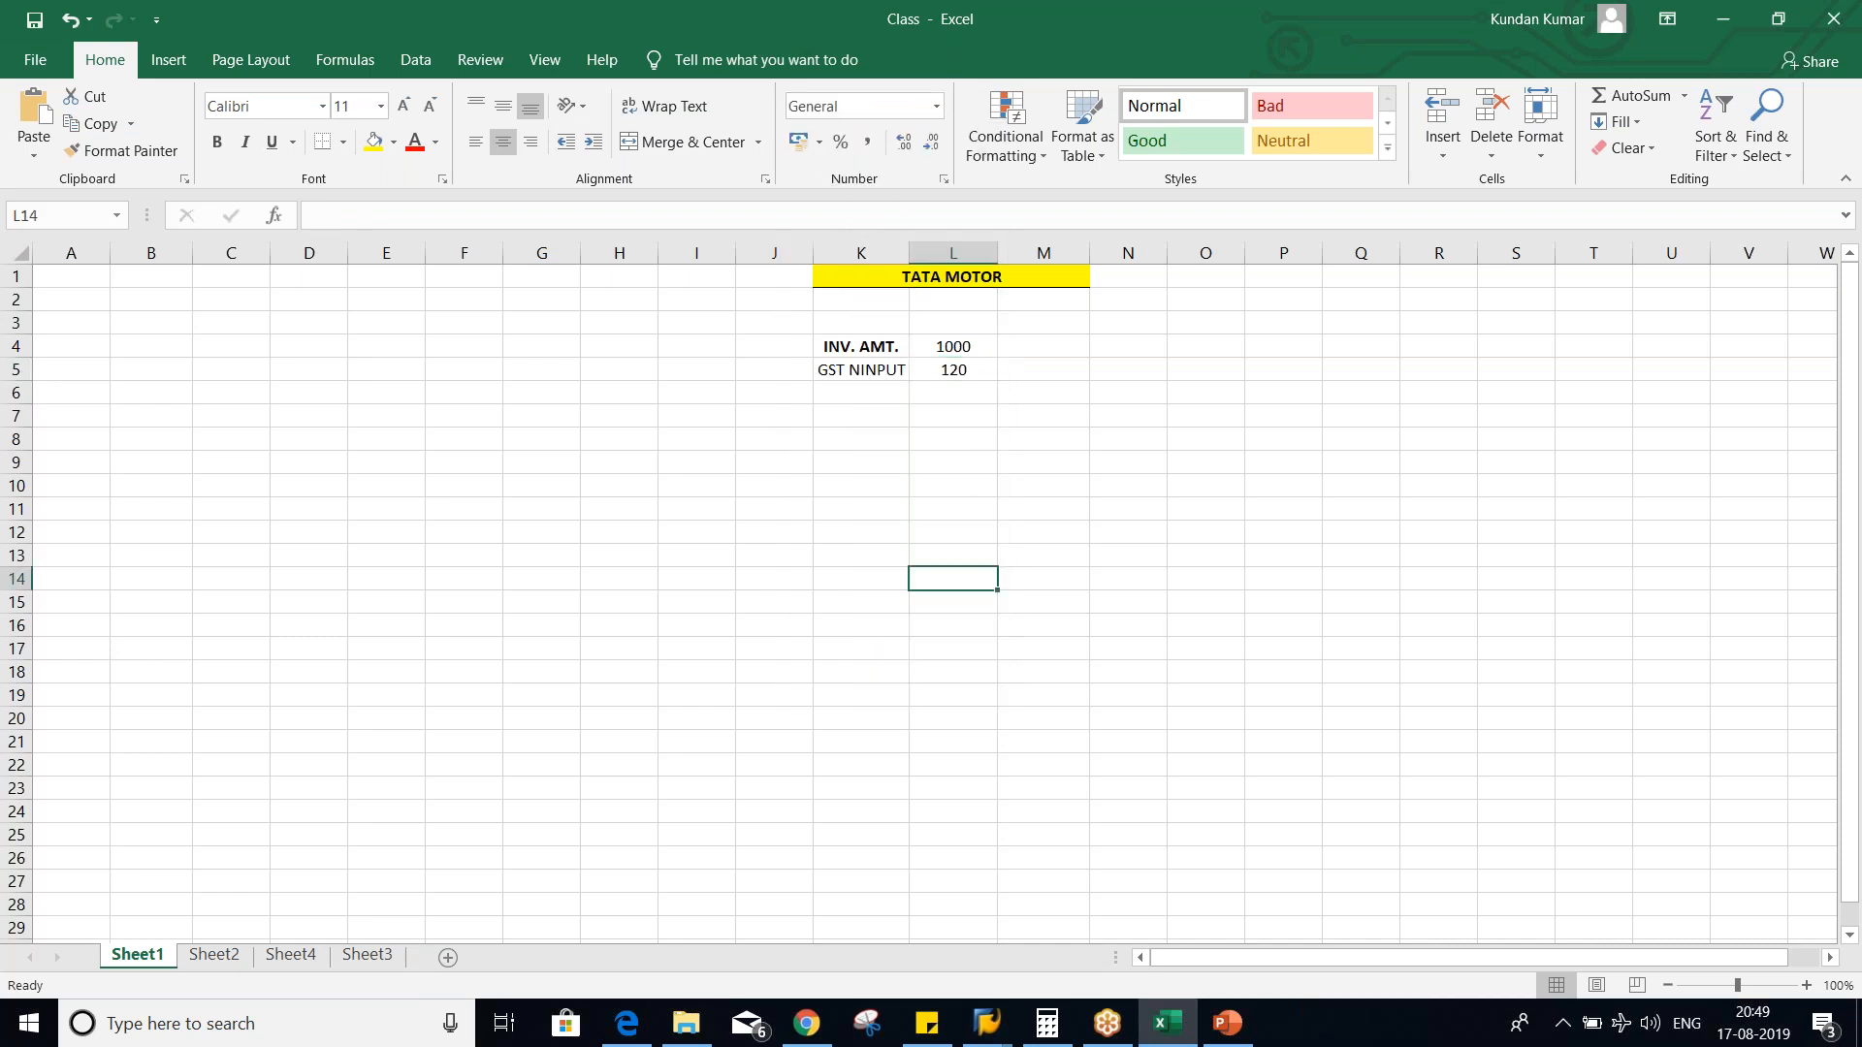
pyautogui.click(953, 369)
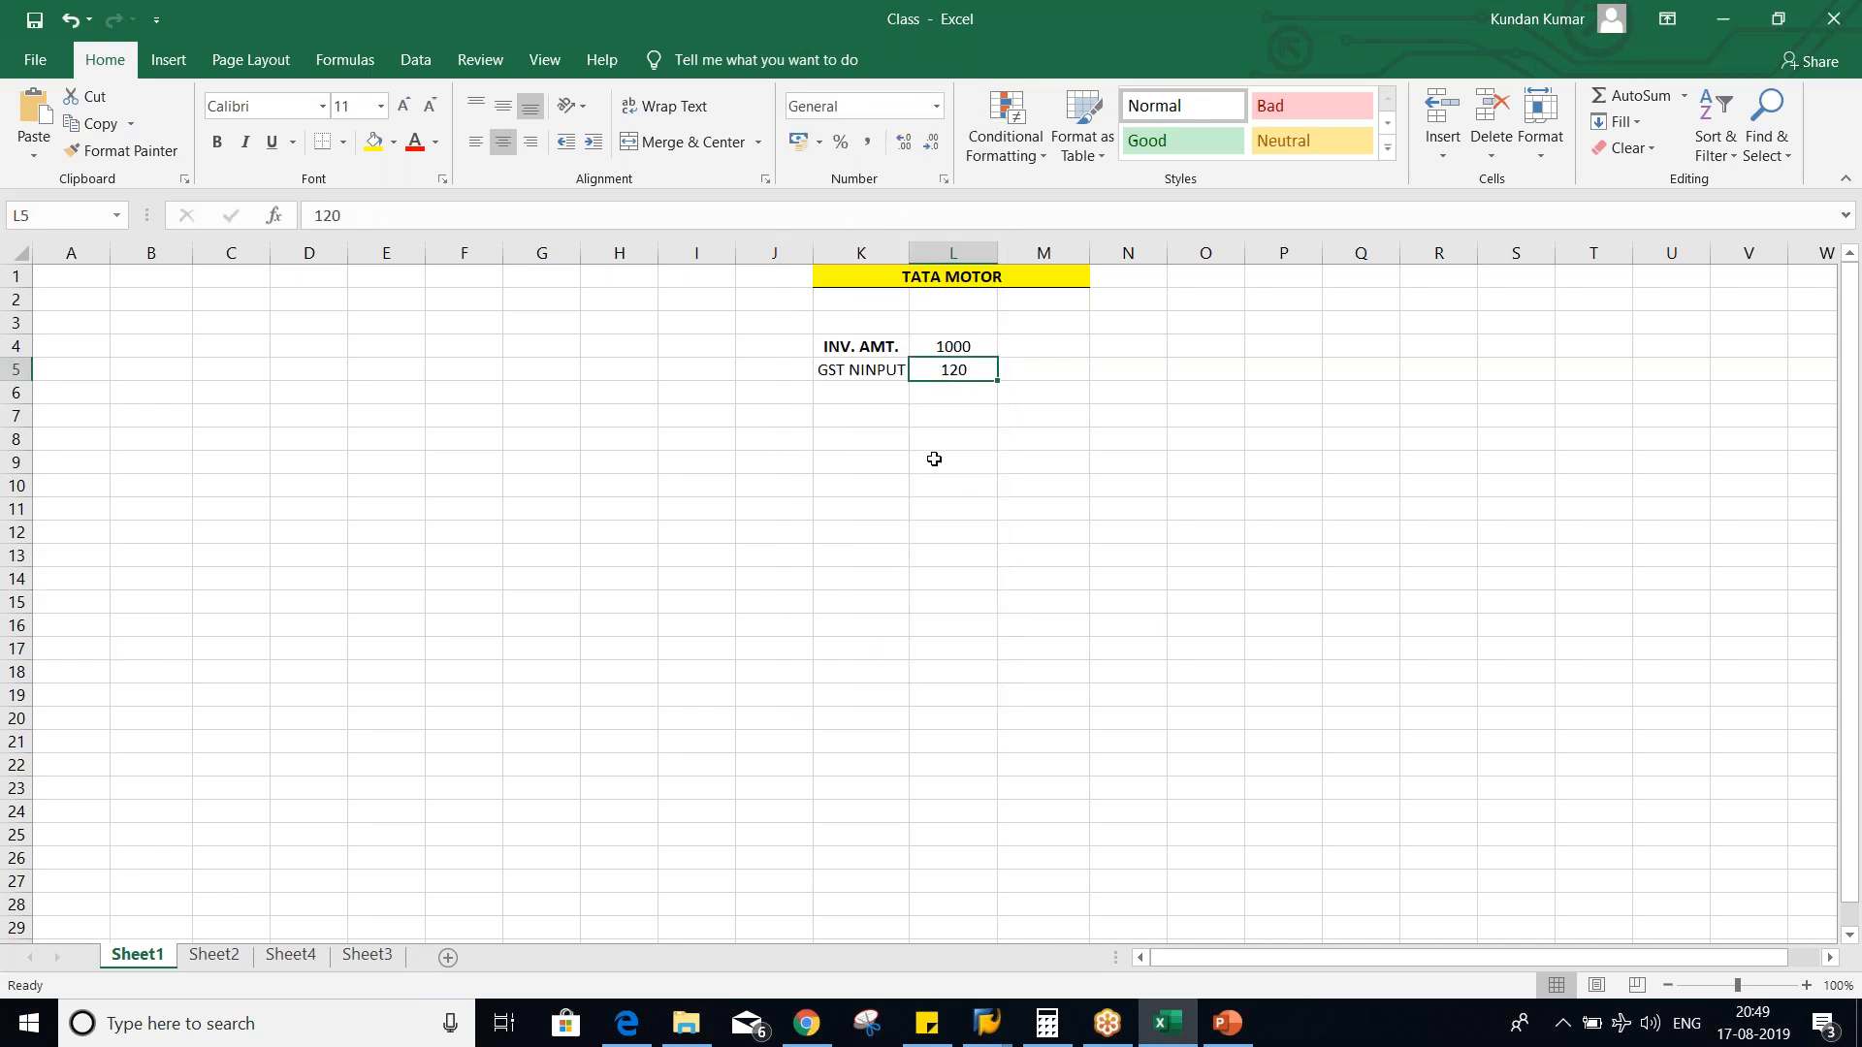
# - Replace the label in cell K5 with "GST" and make it bold
pyautogui.click(861, 371)
pyautogui.write('GST')
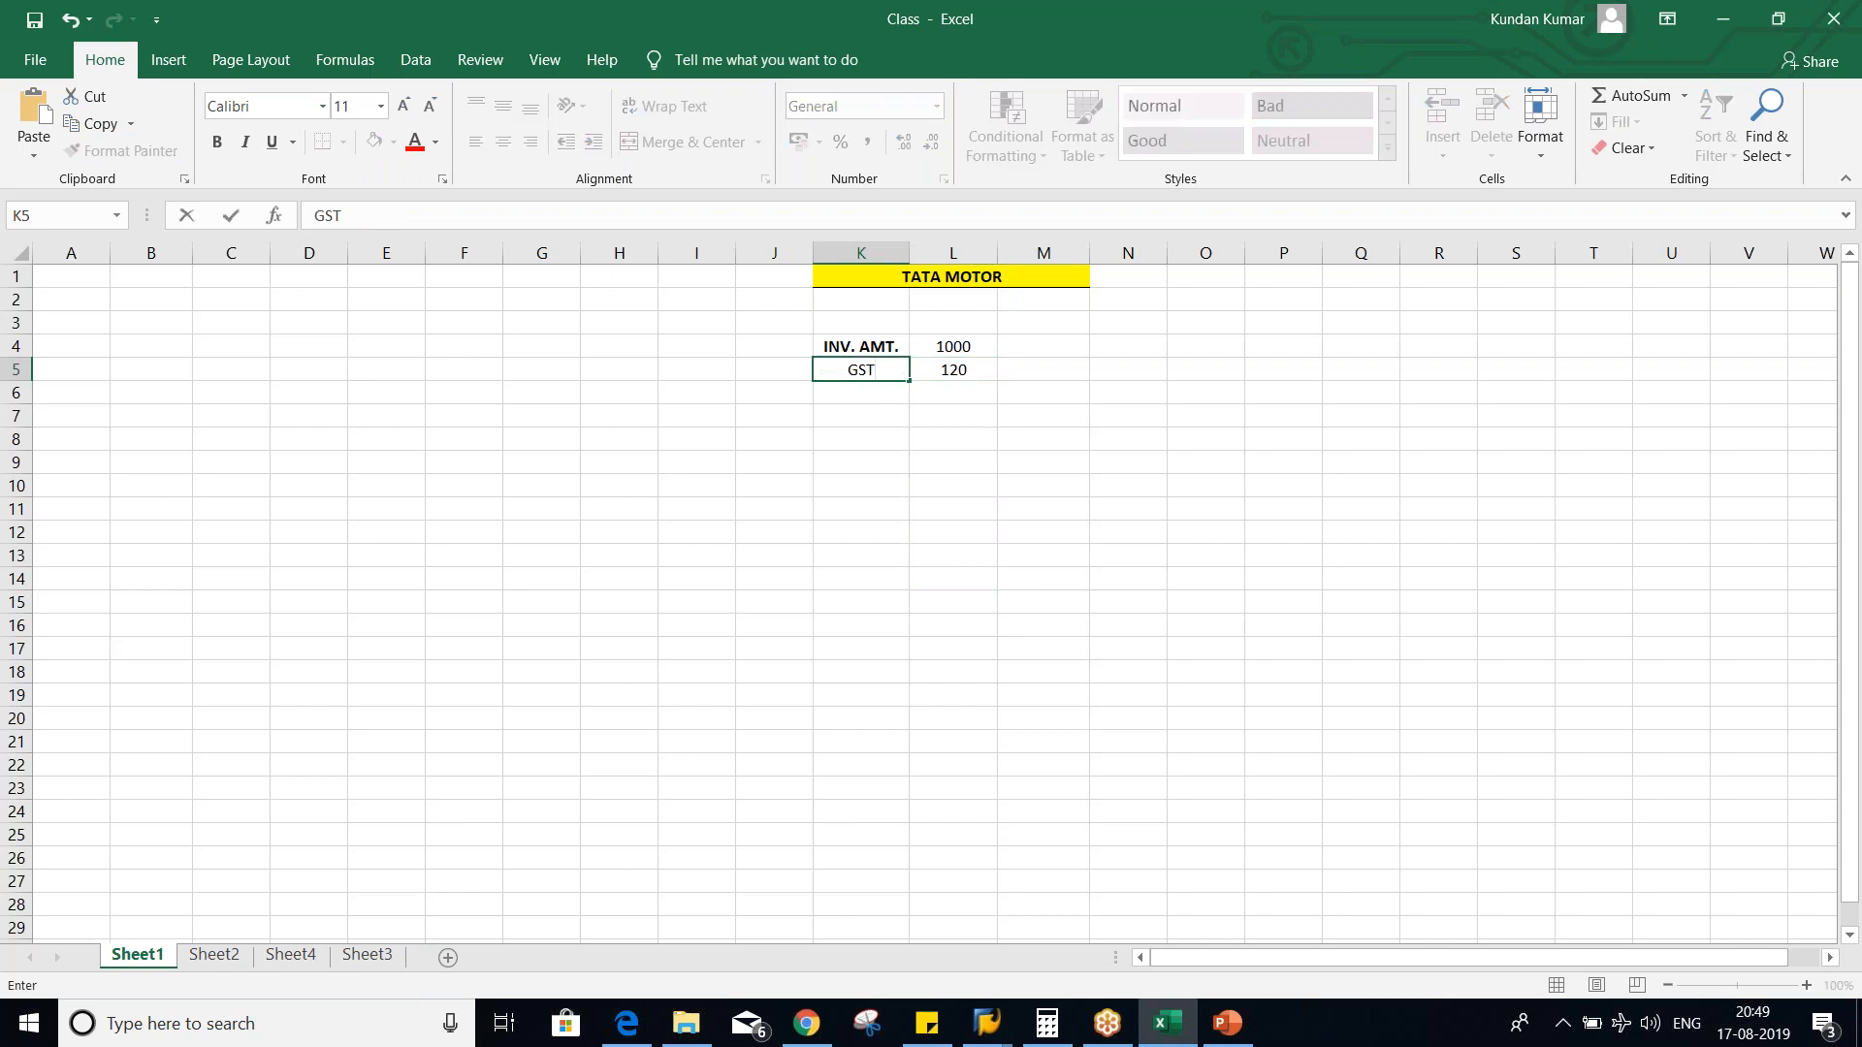
pyautogui.press('Return')
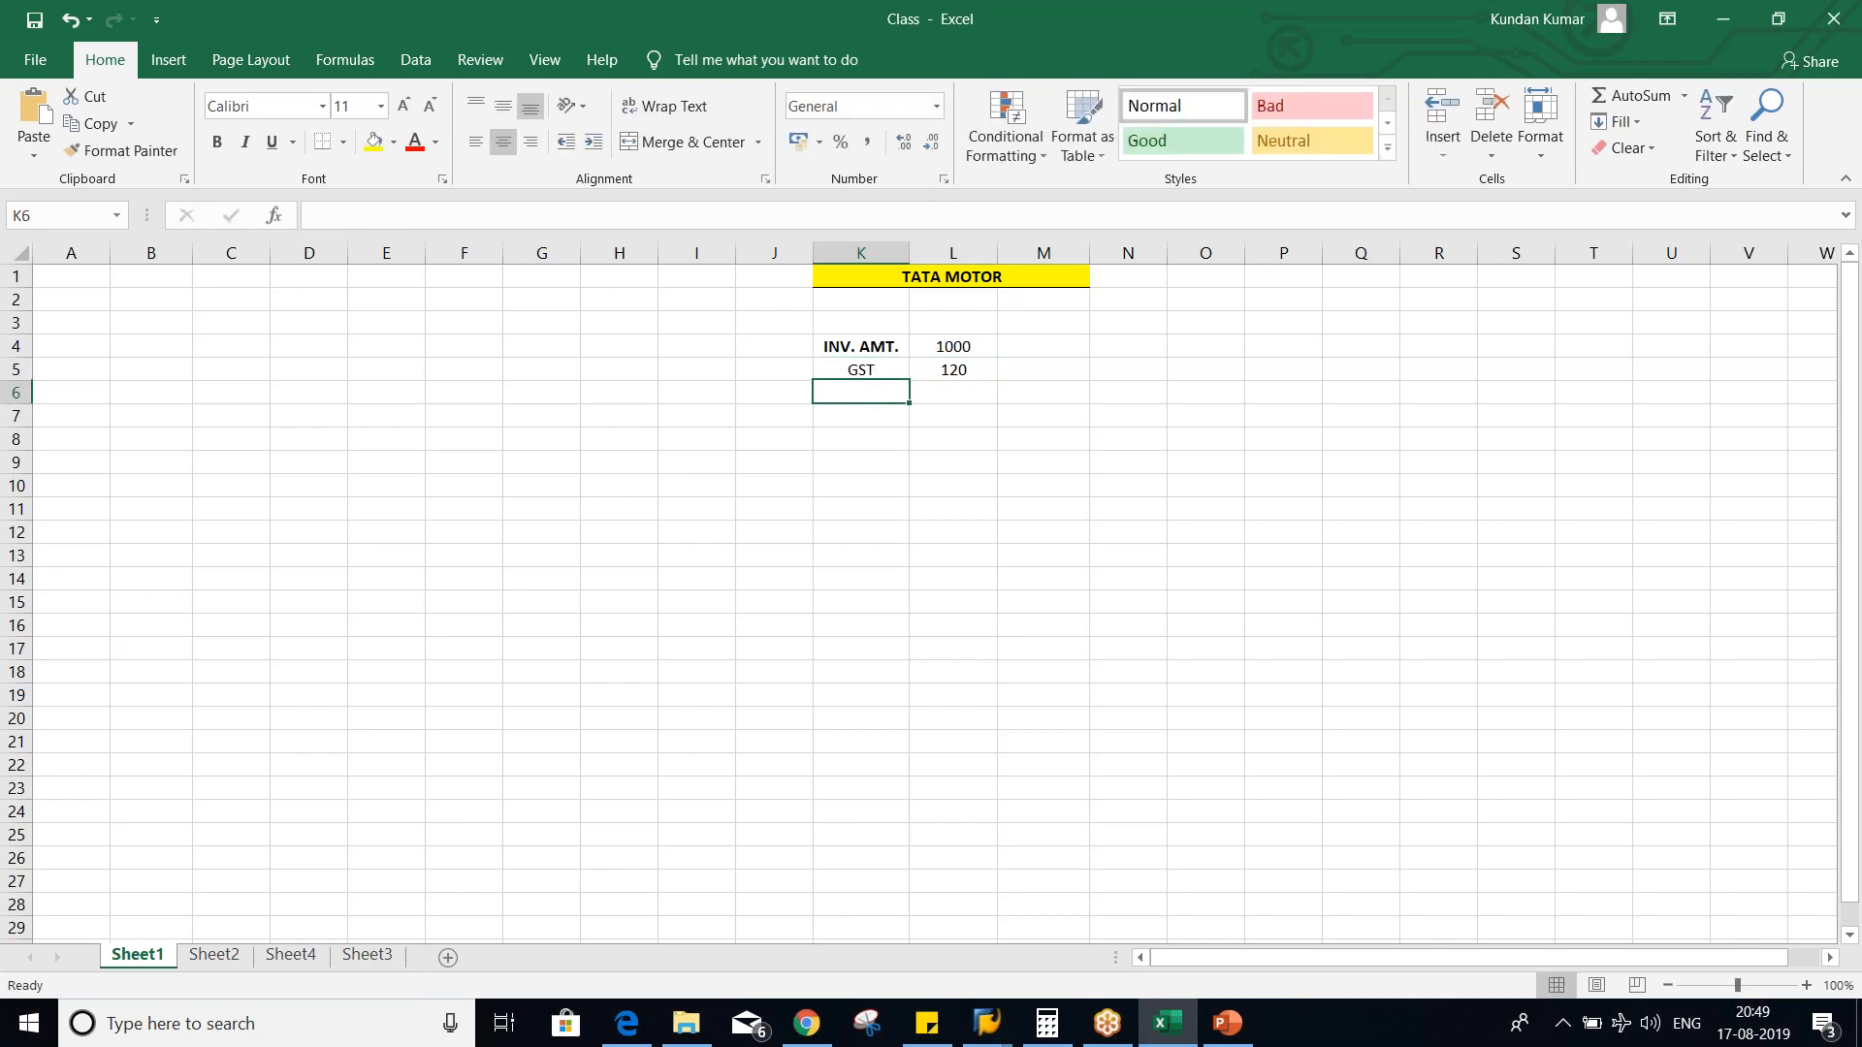
pyautogui.click(866, 367)
pyautogui.hotkey('ctrl', 'b')
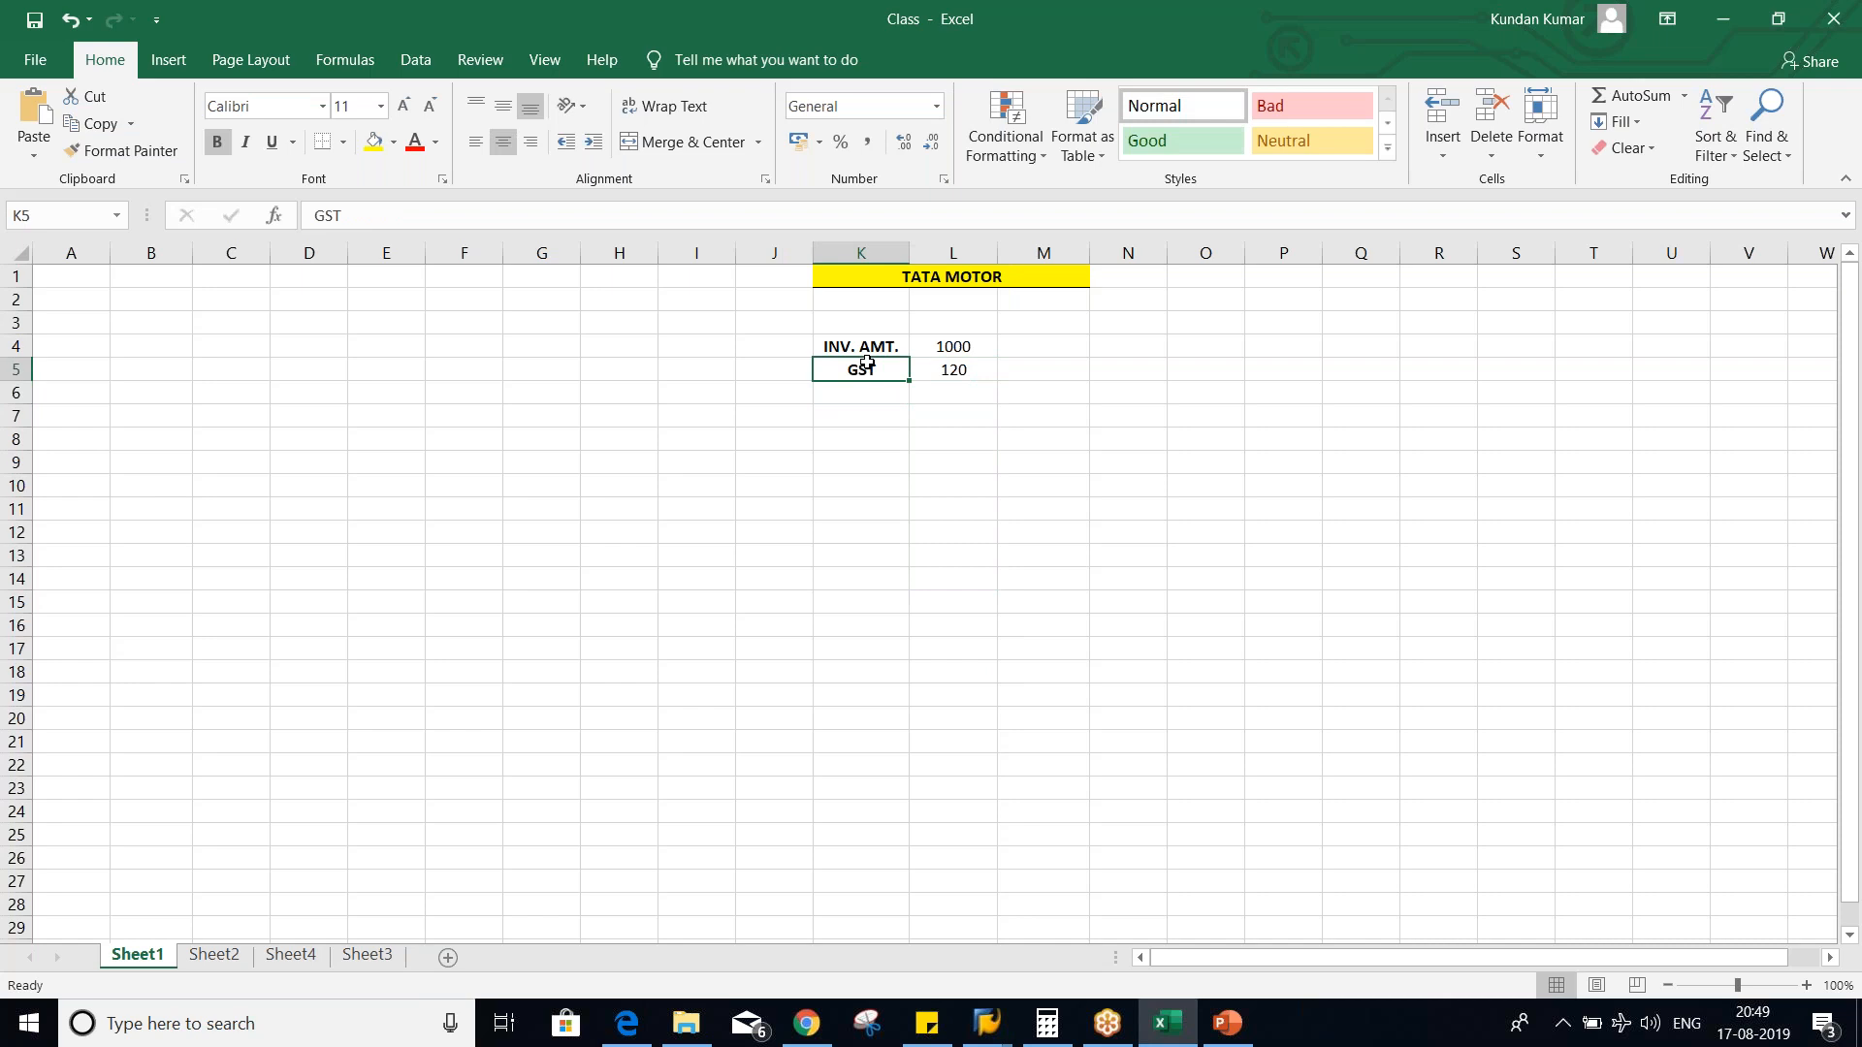
pyautogui.click(945, 391)
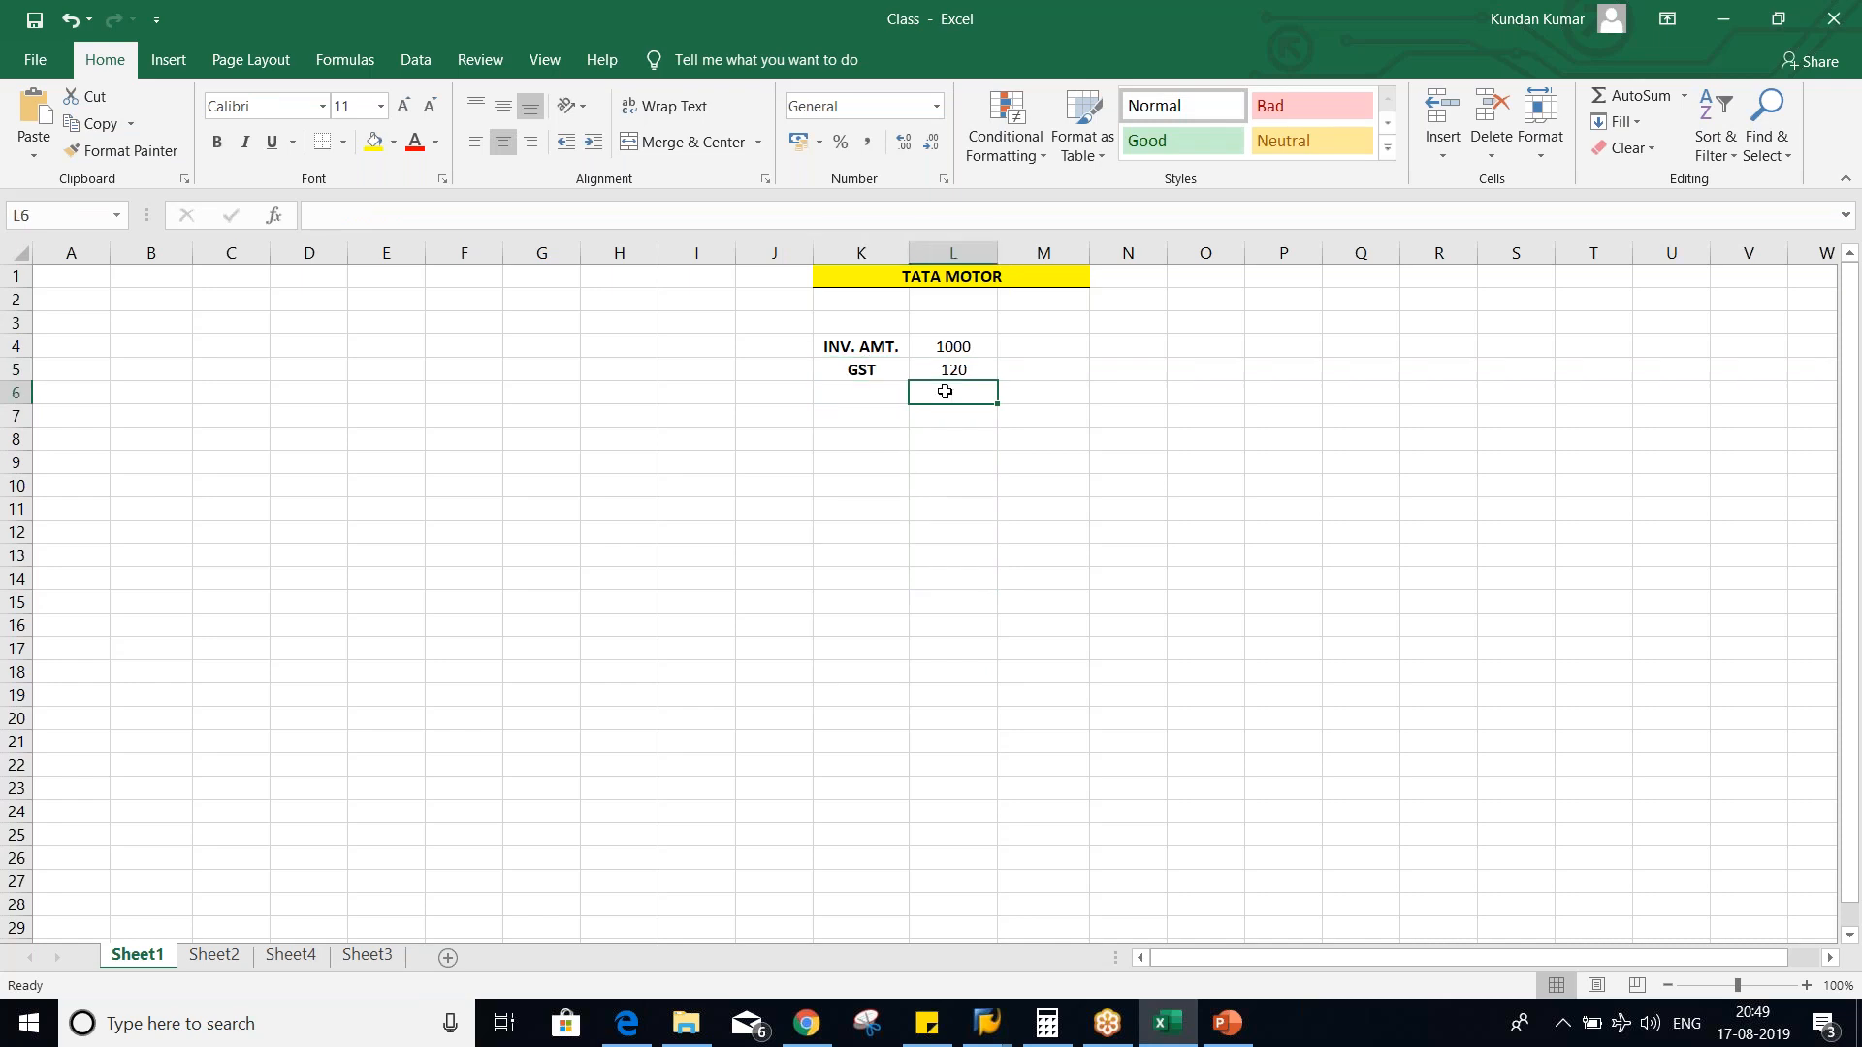
pyautogui.click(863, 394)
pyautogui.click(967, 353)
pyautogui.moveTo(967, 353); pyautogui.dragTo(960, 365)
pyautogui.click(893, 436)
pyautogui.click(938, 346)
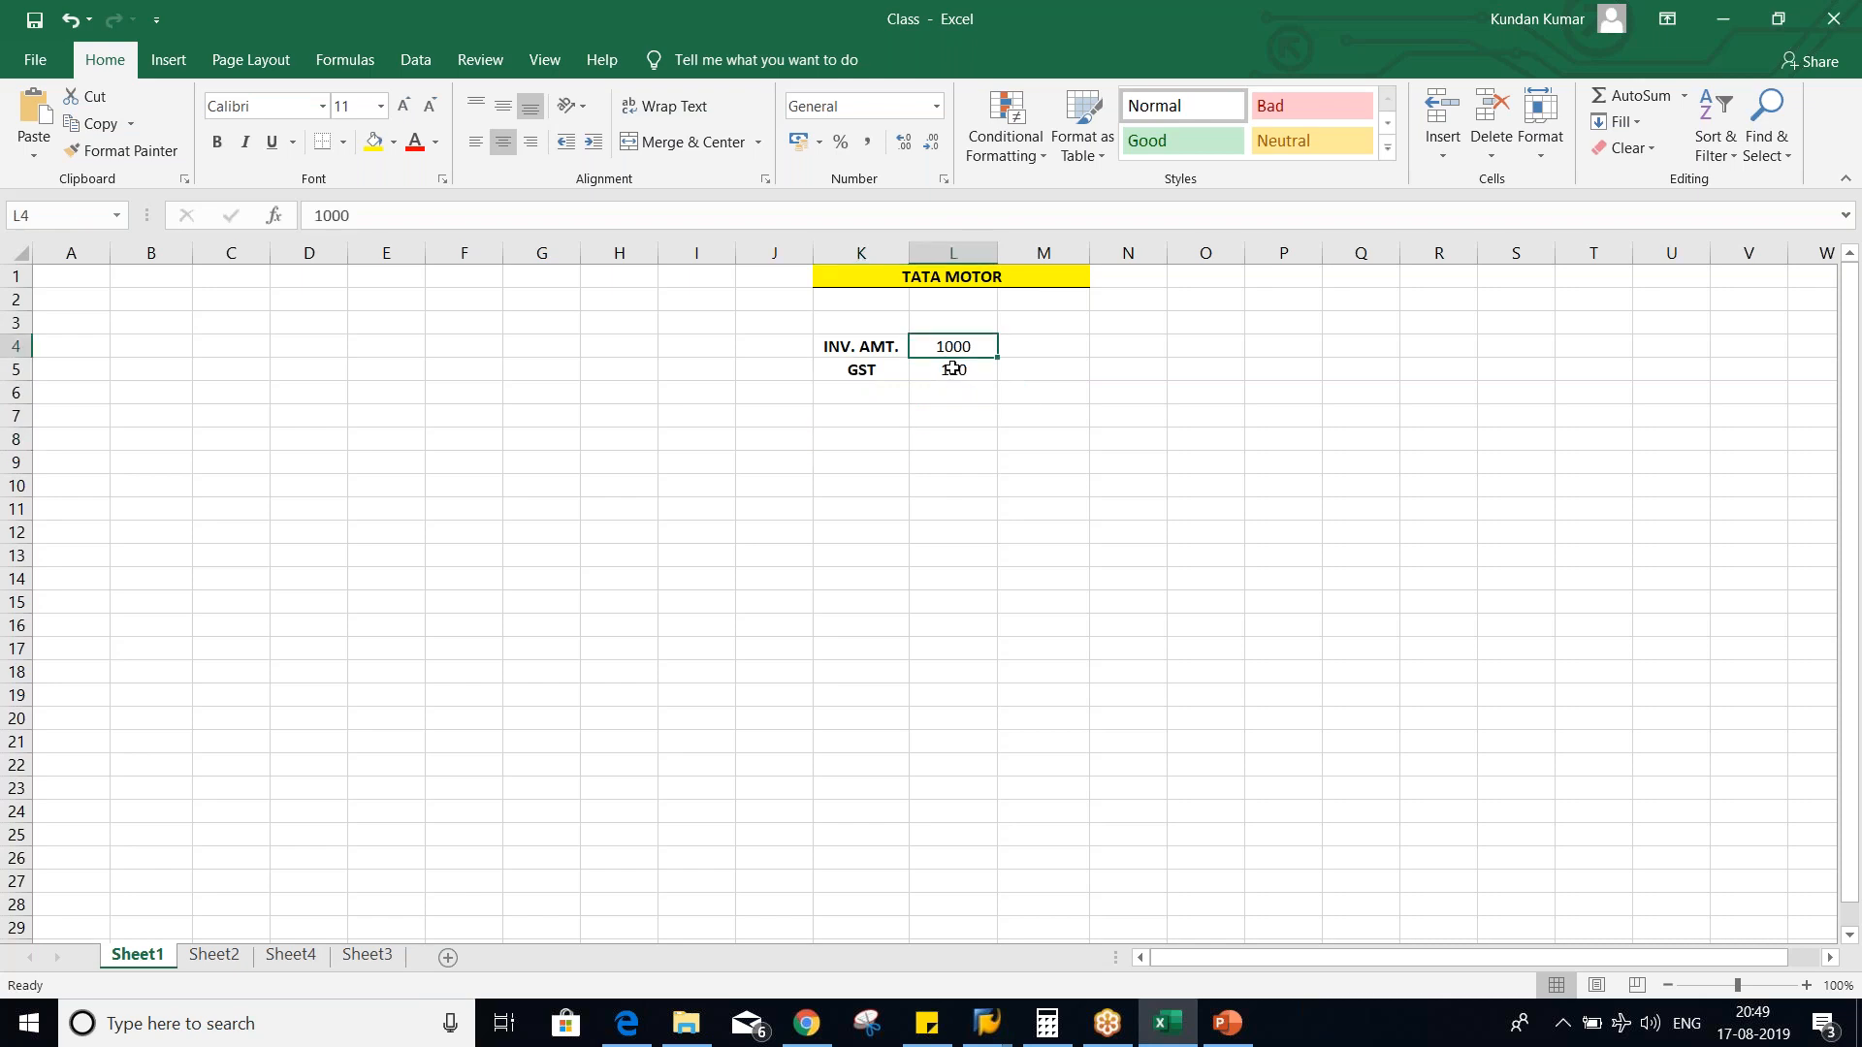
pyautogui.click(952, 369)
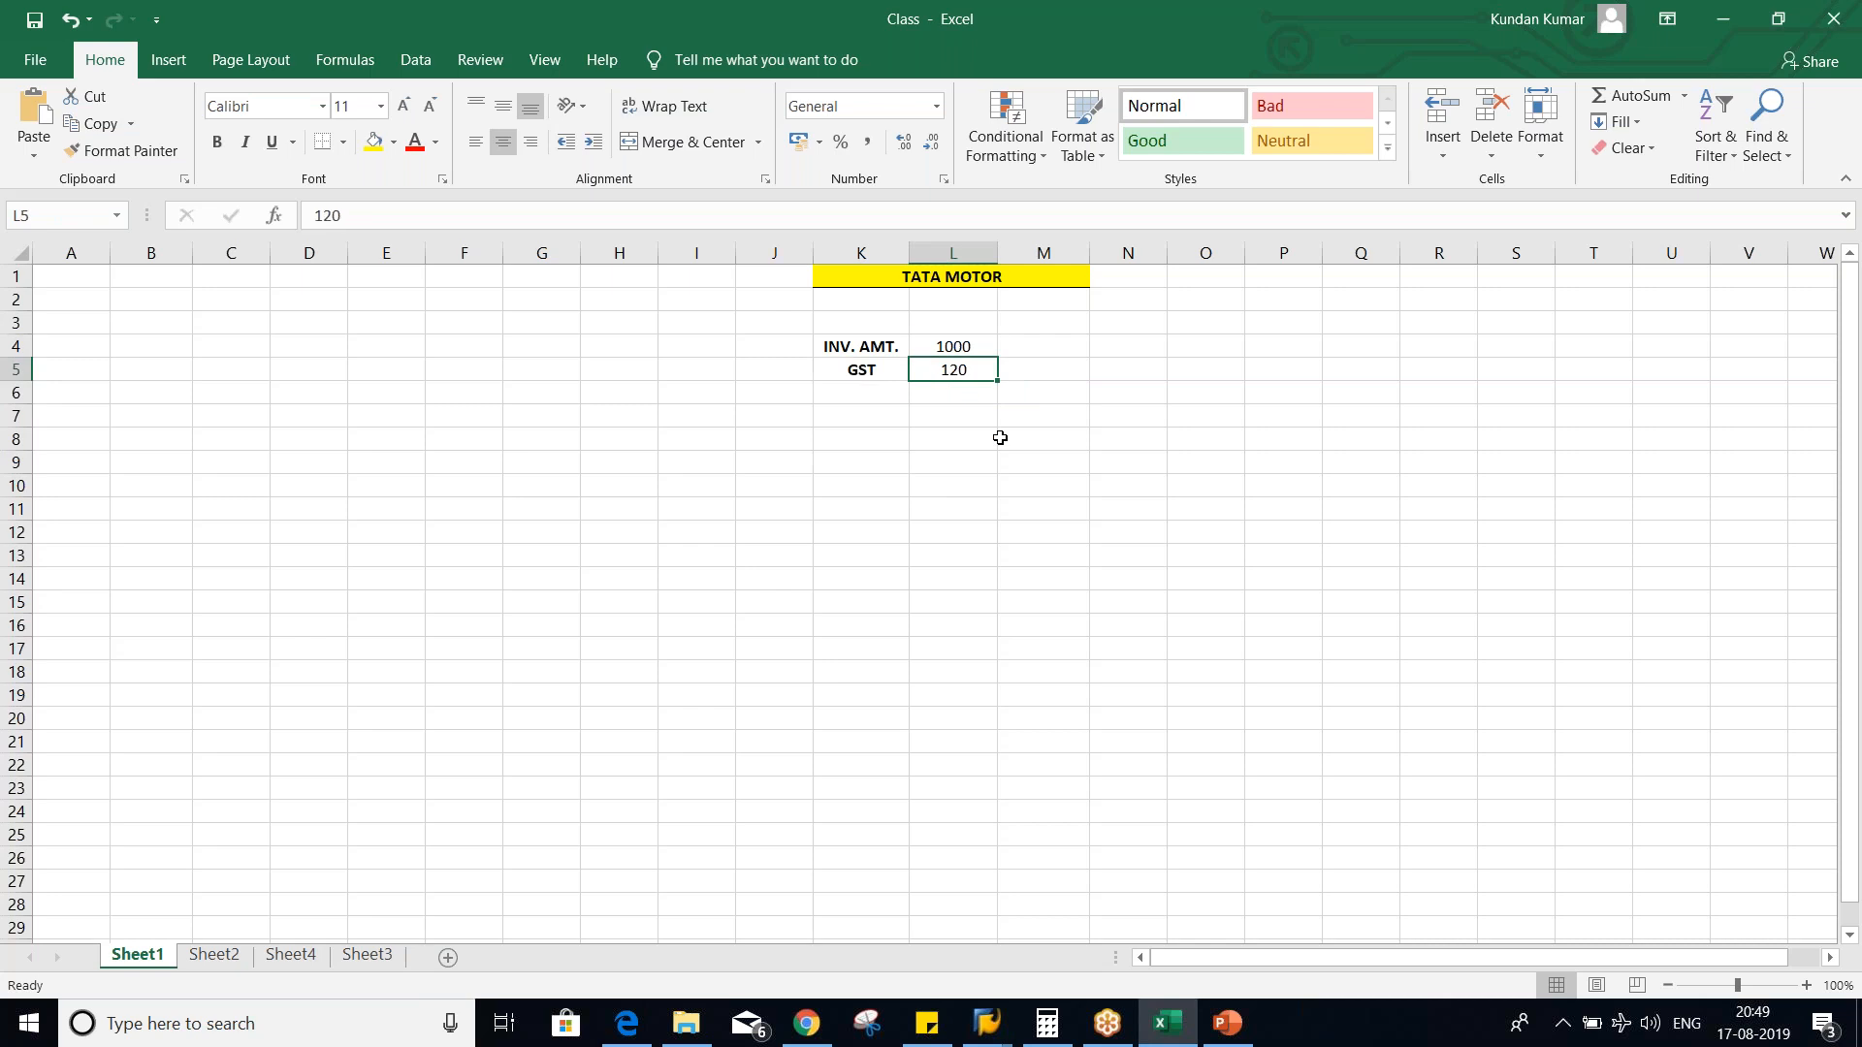
# - Edit the GST label in cell K5 so that it reads "12% GST"
pyautogui.doubleClick(849, 370)
pyautogui.write('12')
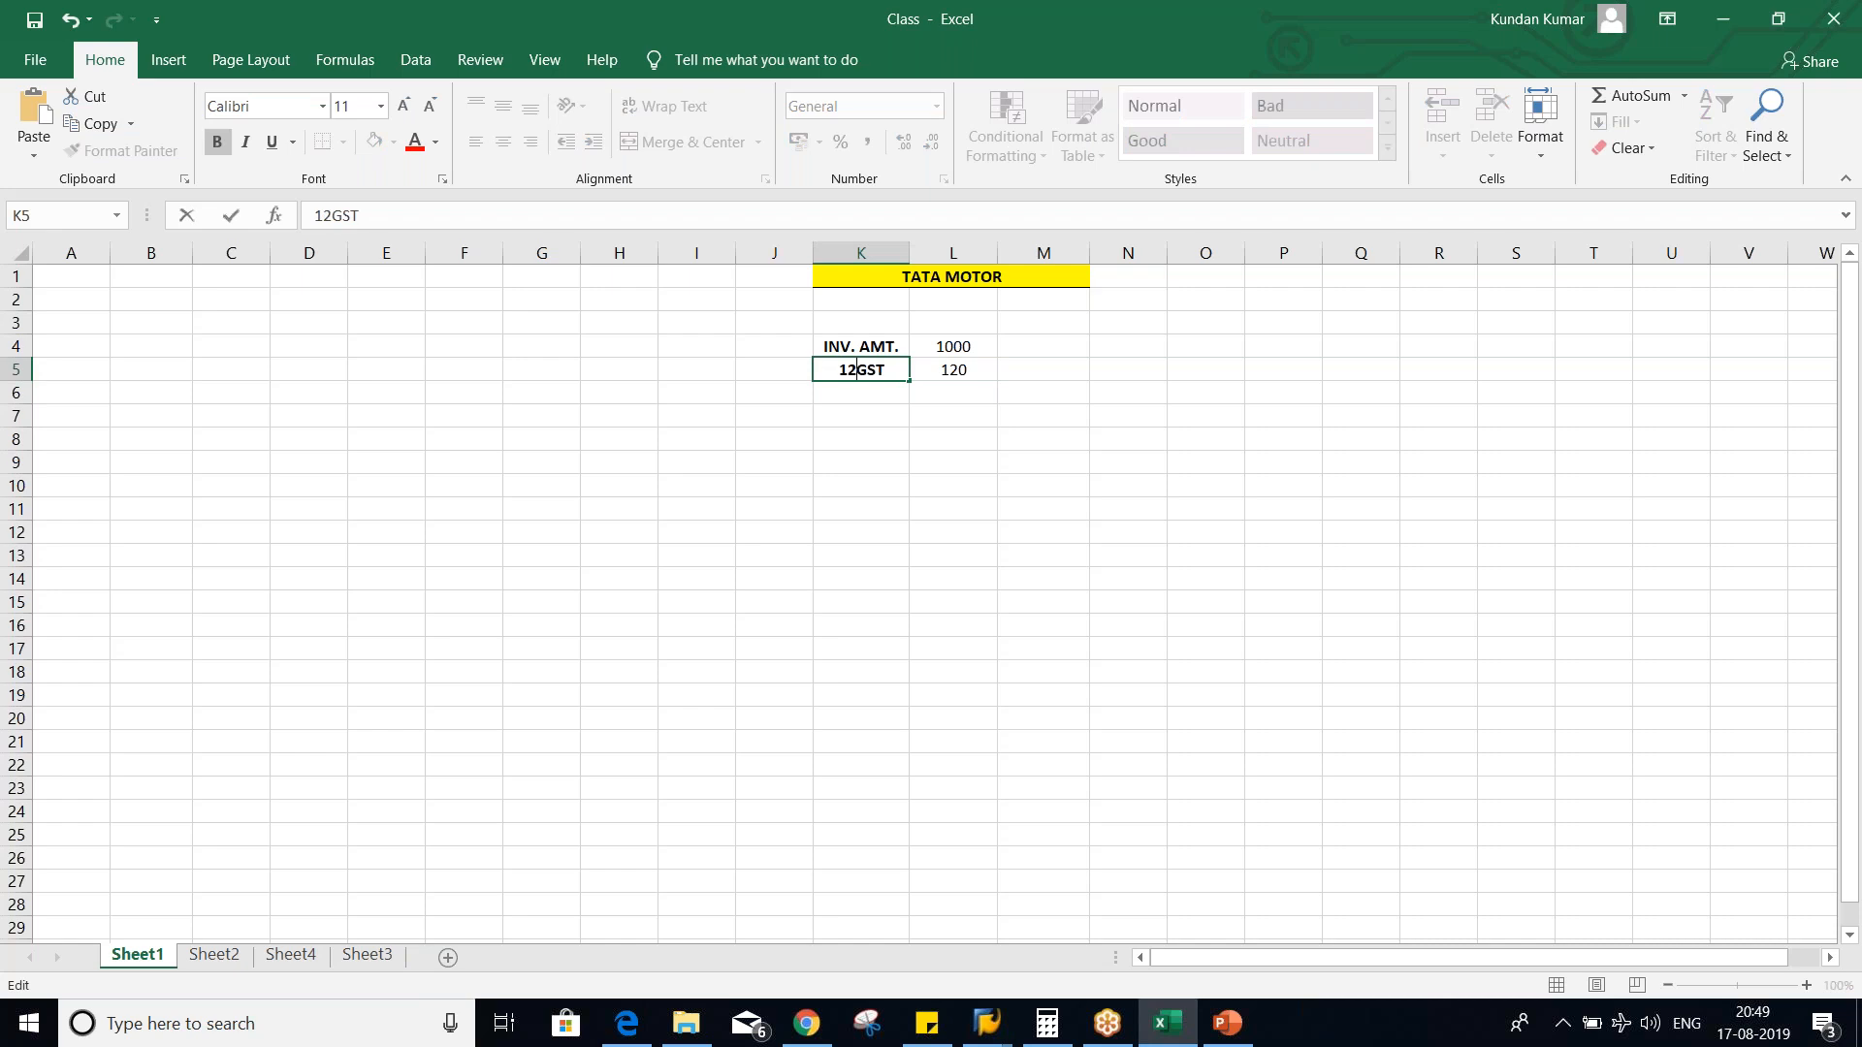
pyautogui.write('%')
pyautogui.press('Return')
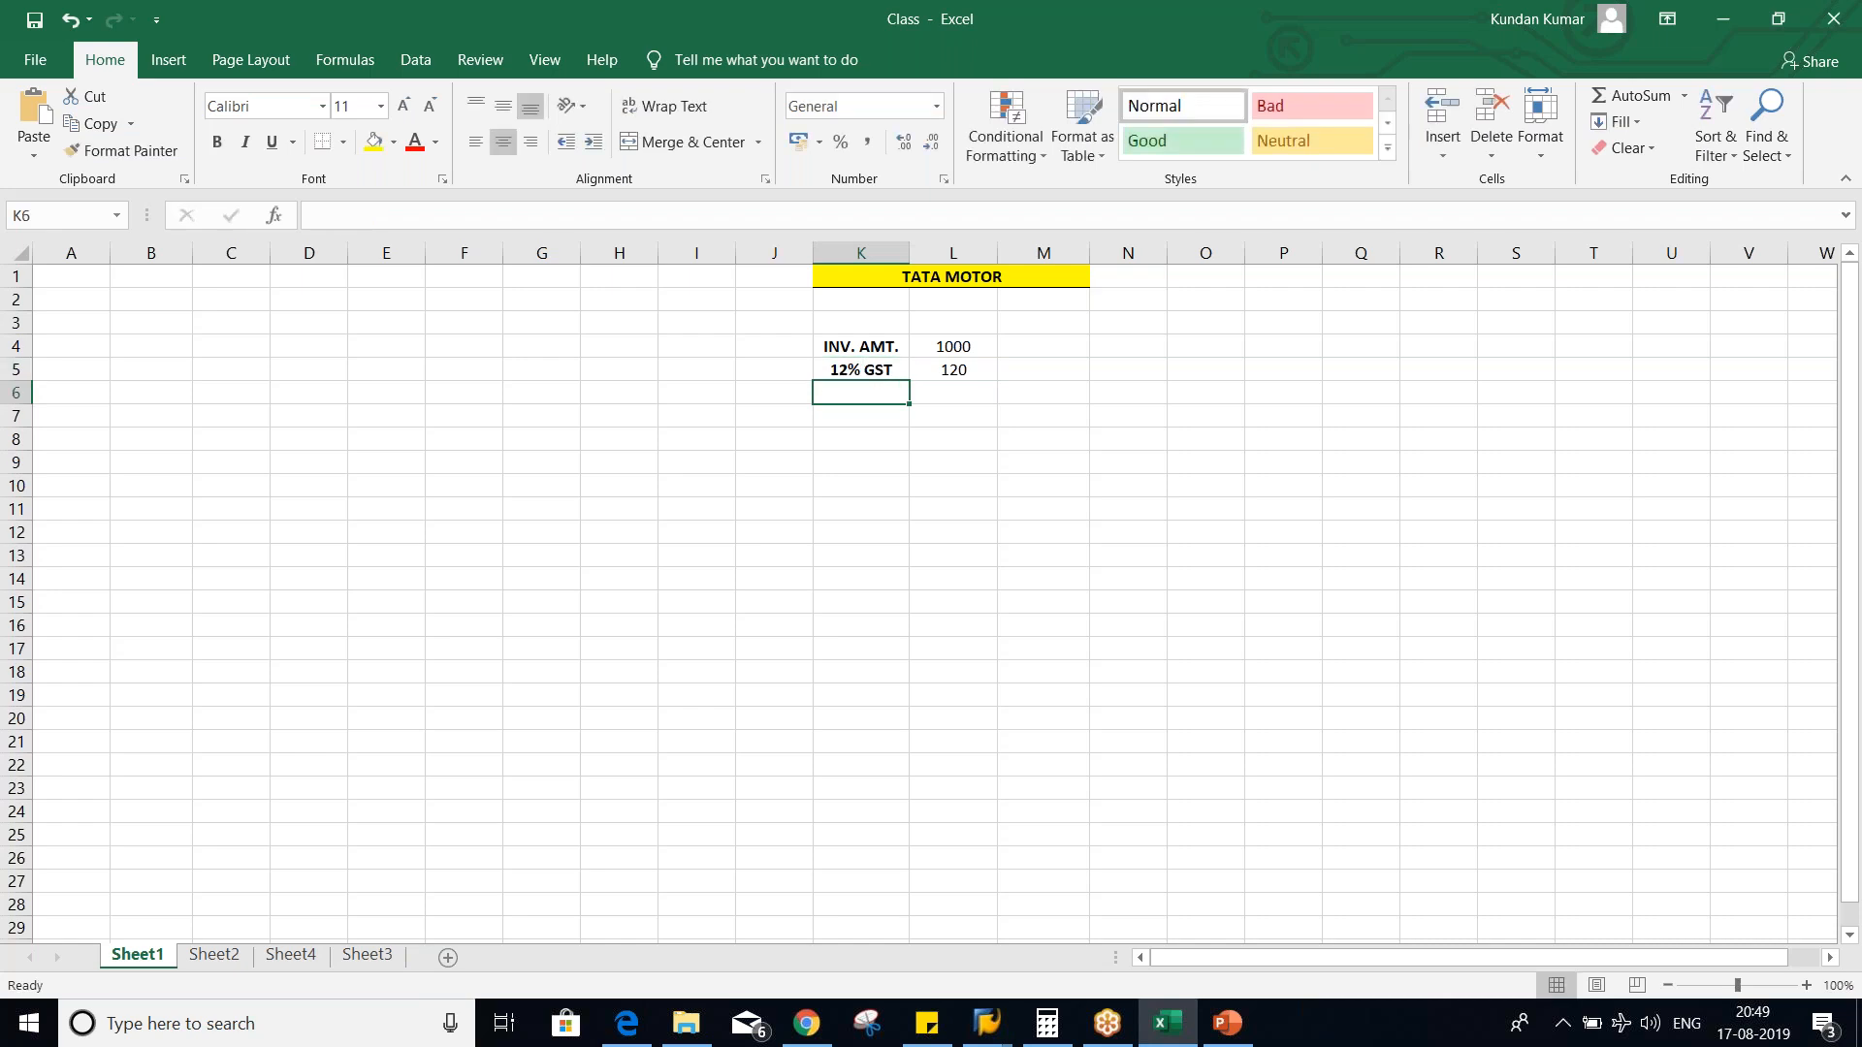
pyautogui.click(952, 366)
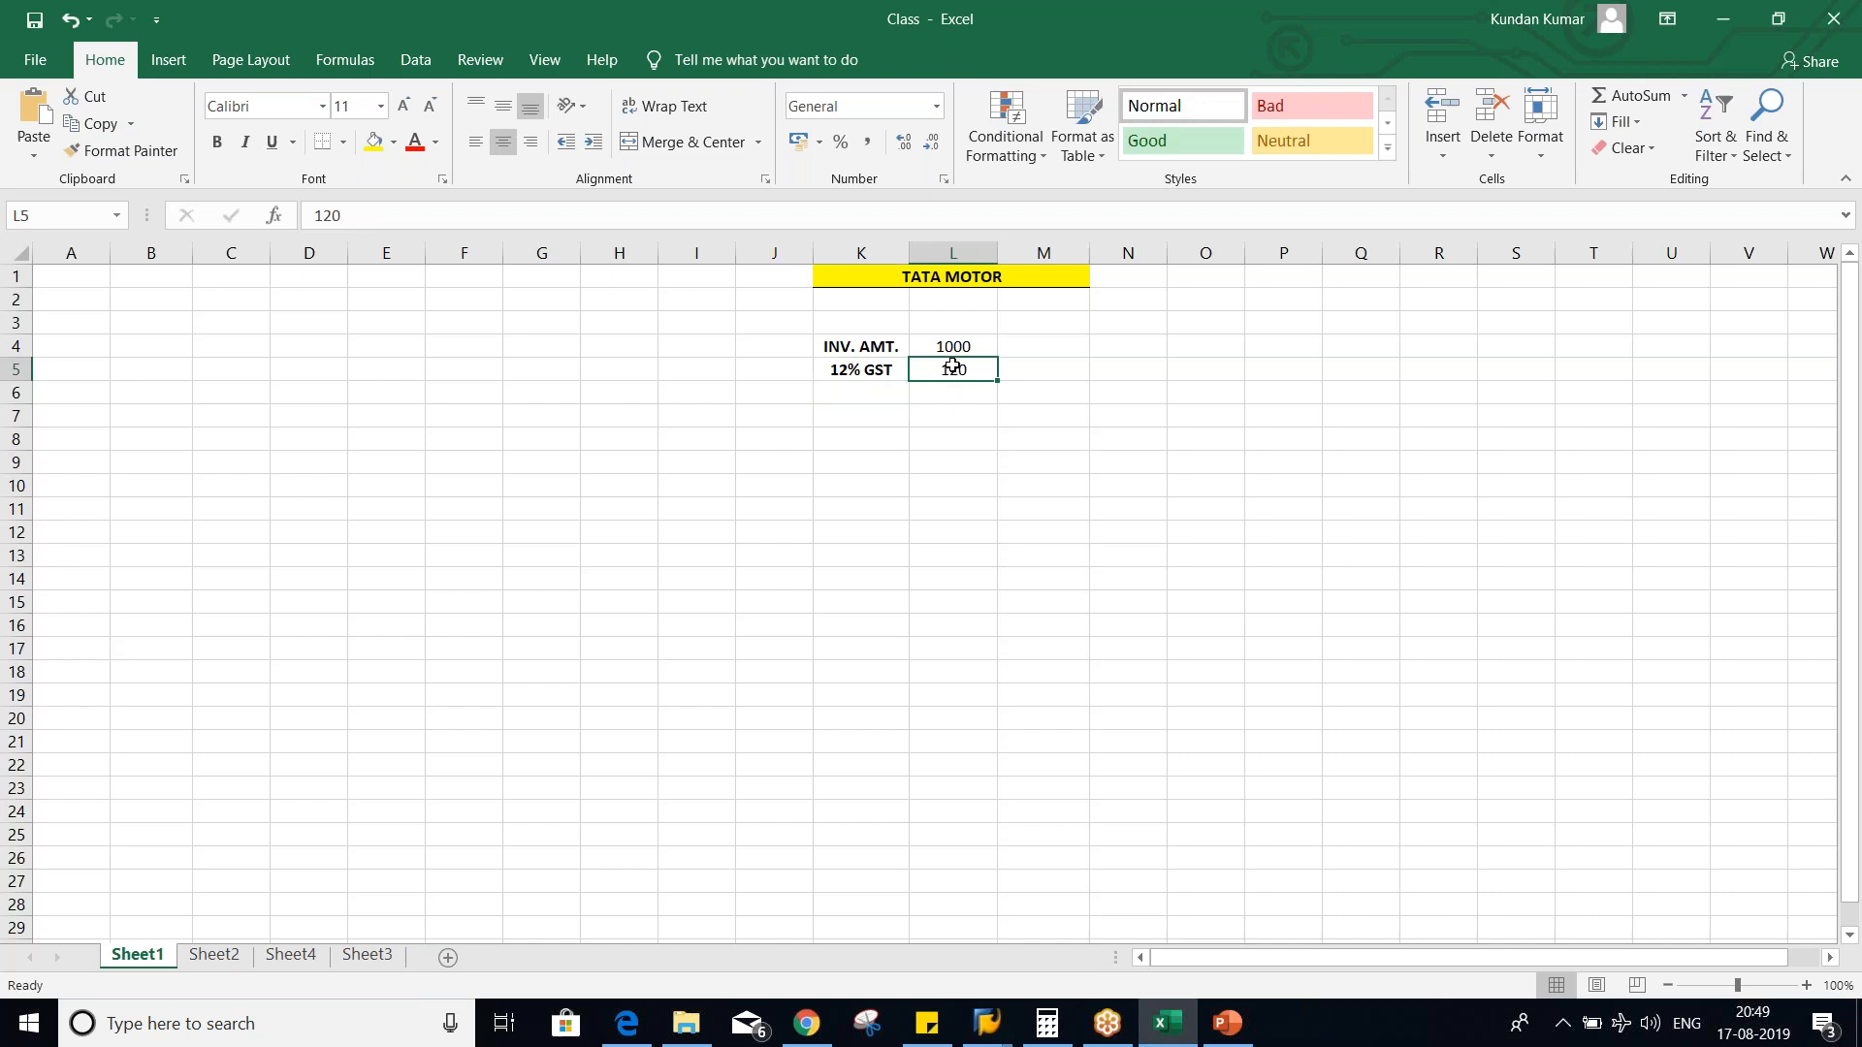
pyautogui.click(968, 391)
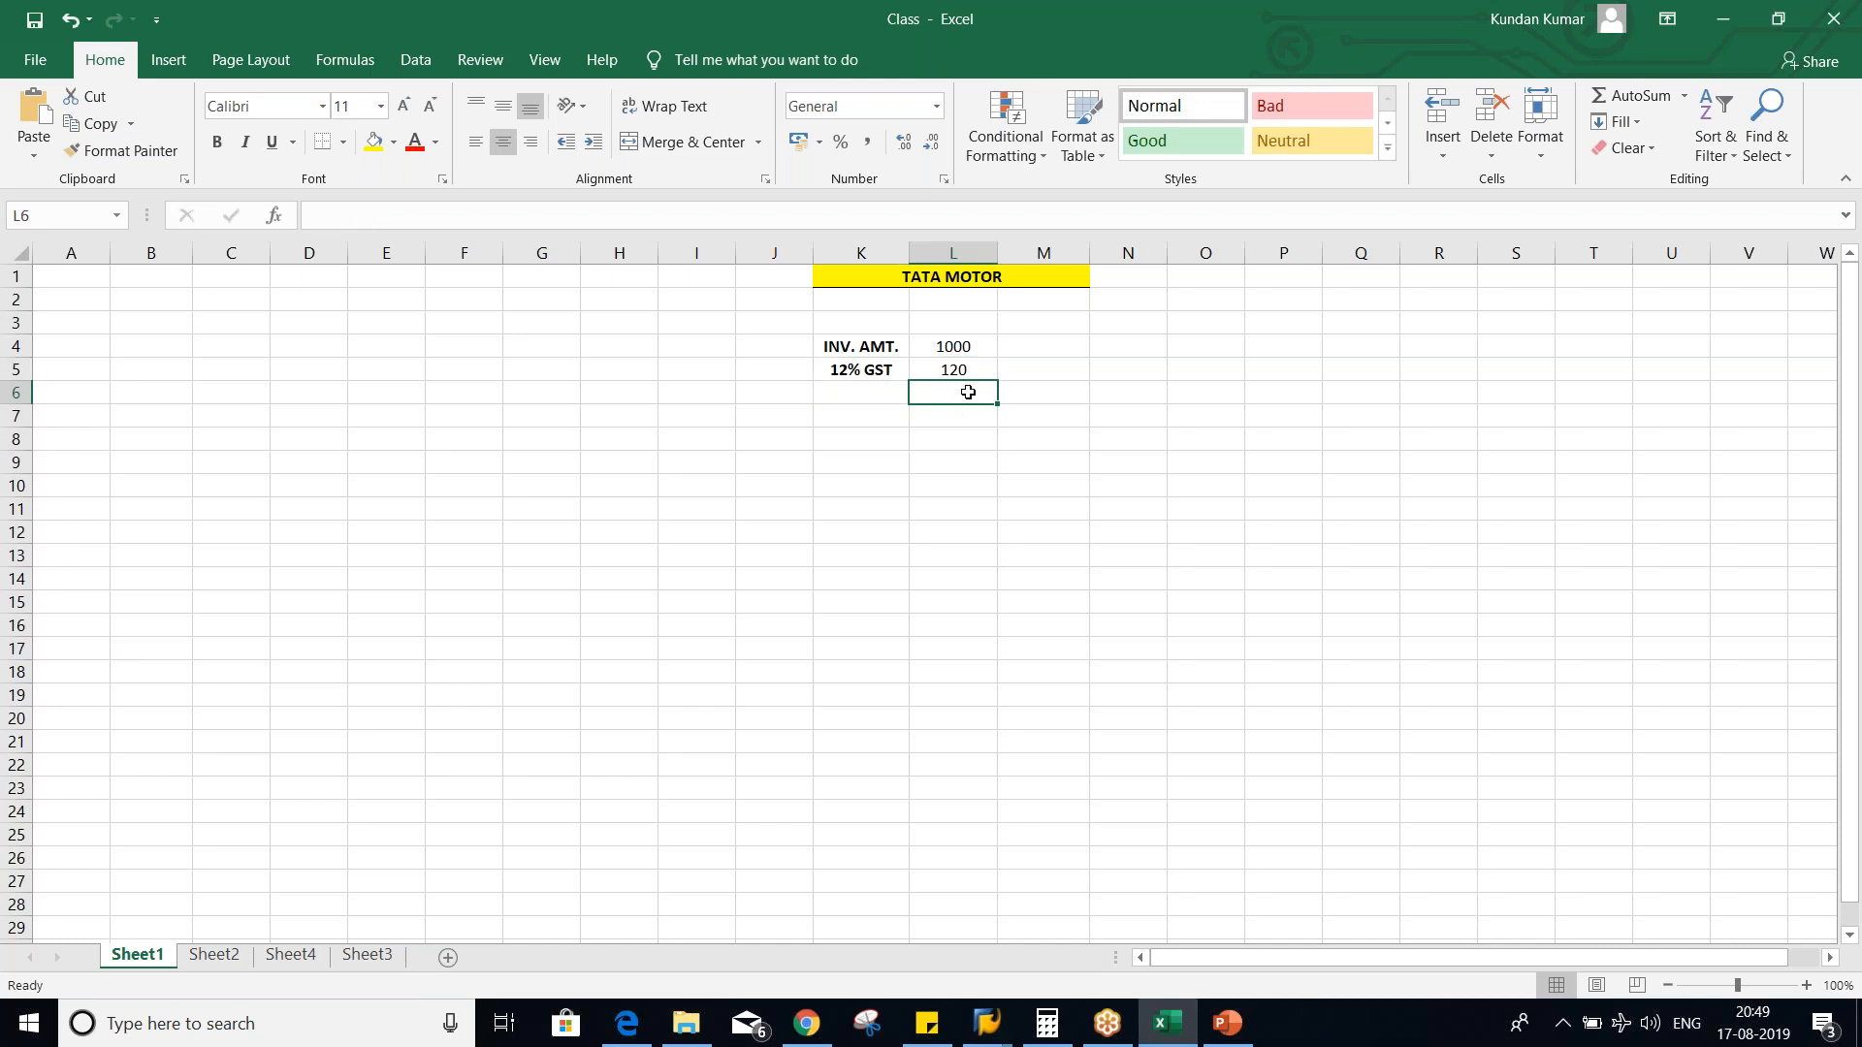
# - Enter the label "10% TDS" in cell K6 below the GST row and make it bold
pyautogui.click(876, 399)
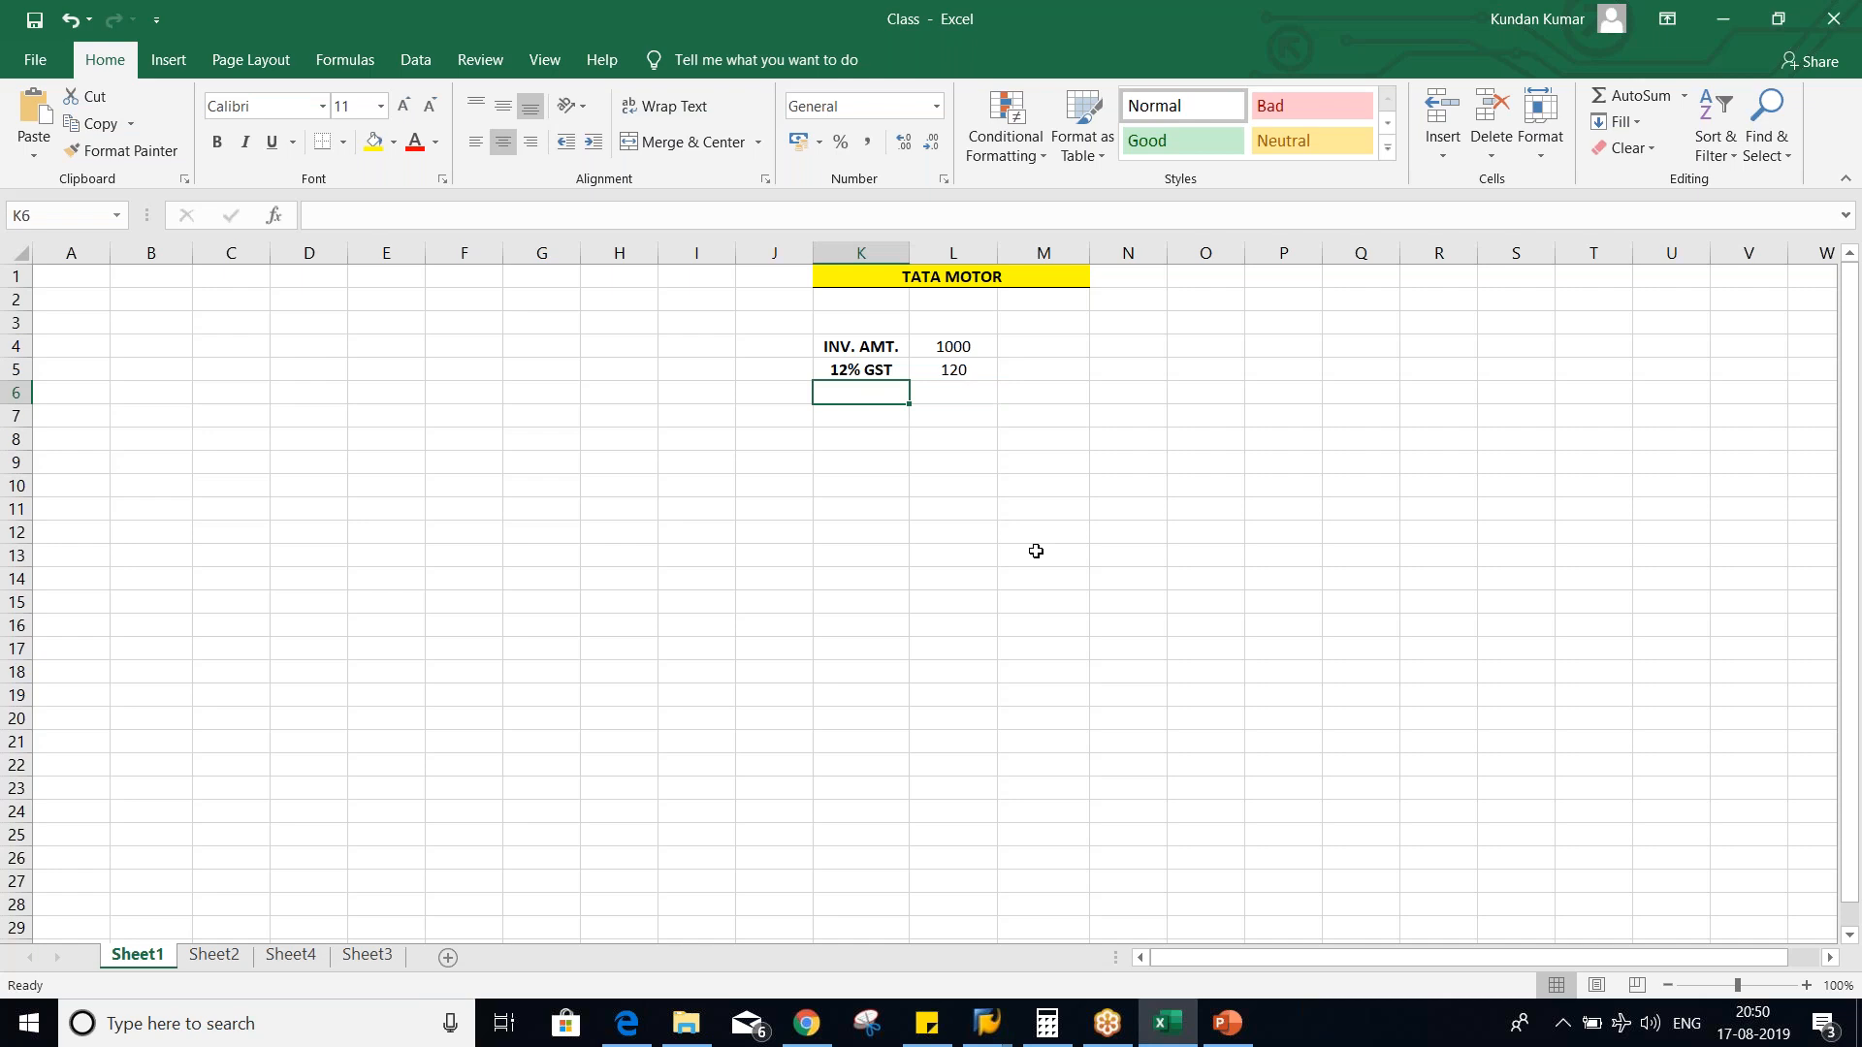
pyautogui.write('10% TDS')
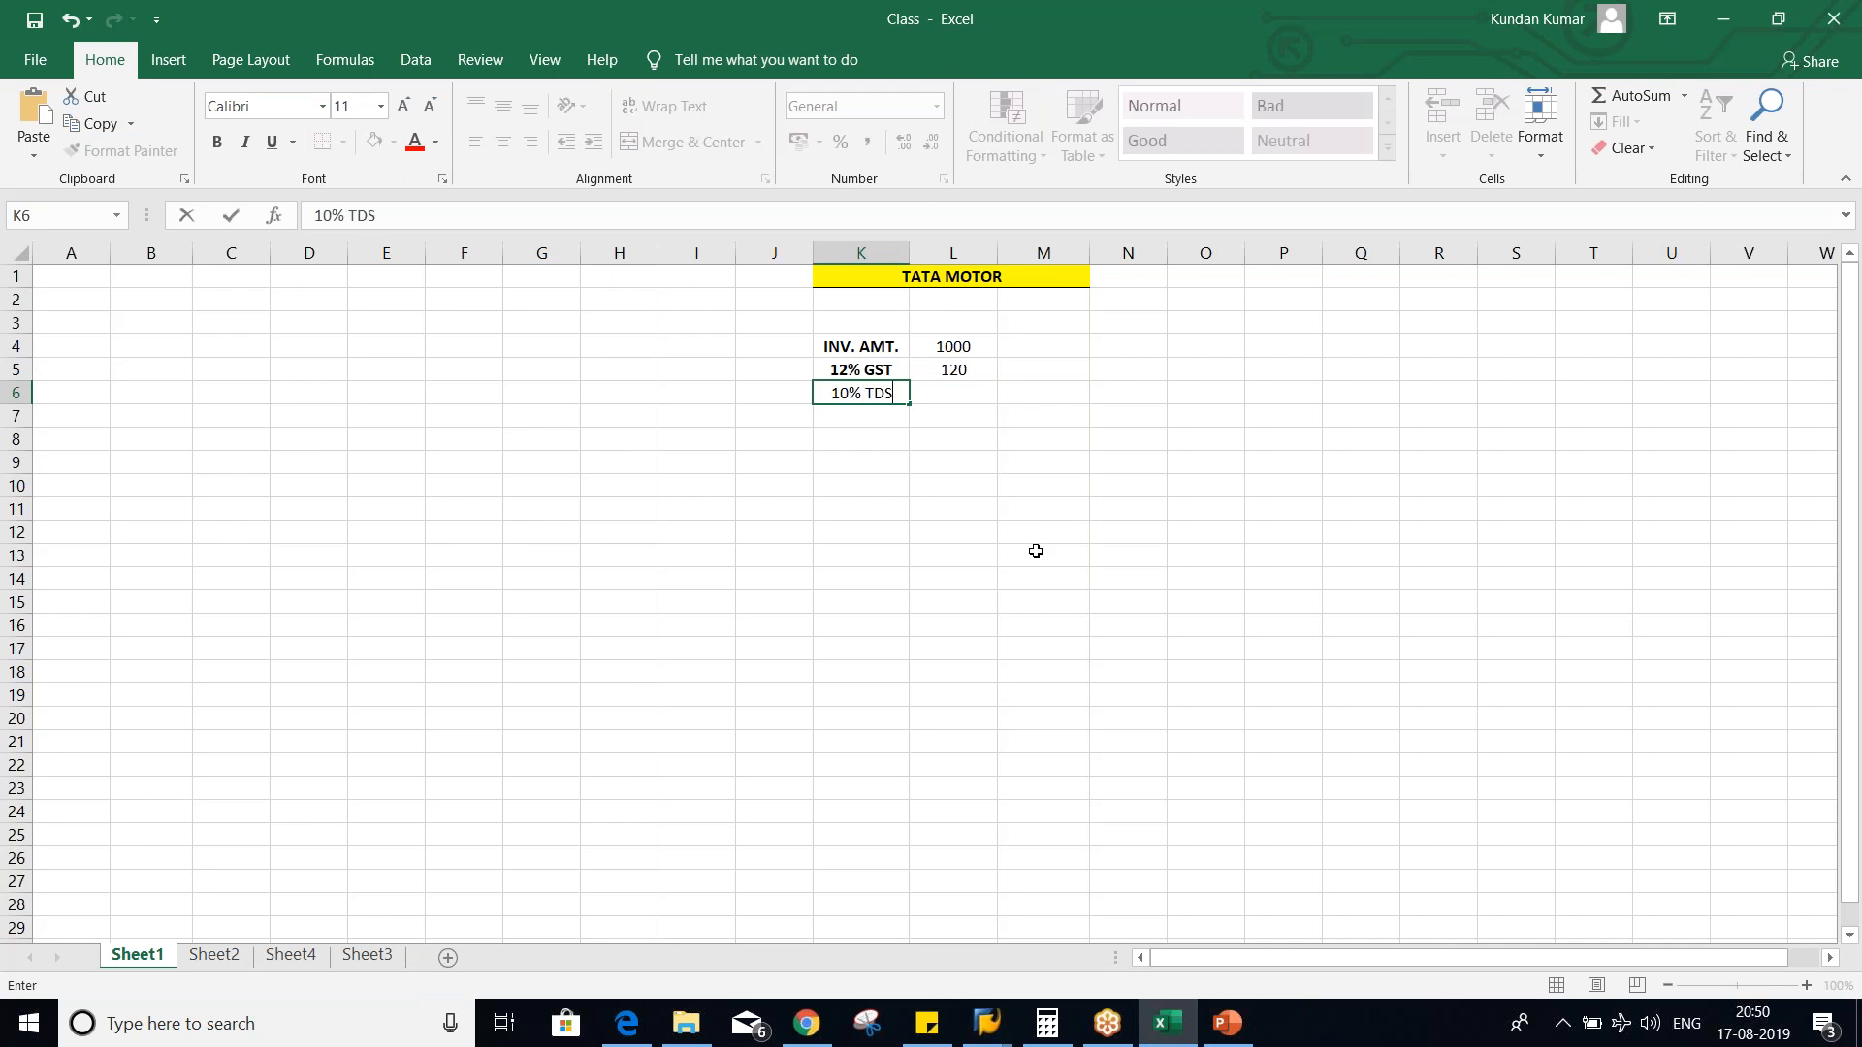
pyautogui.press('Return')
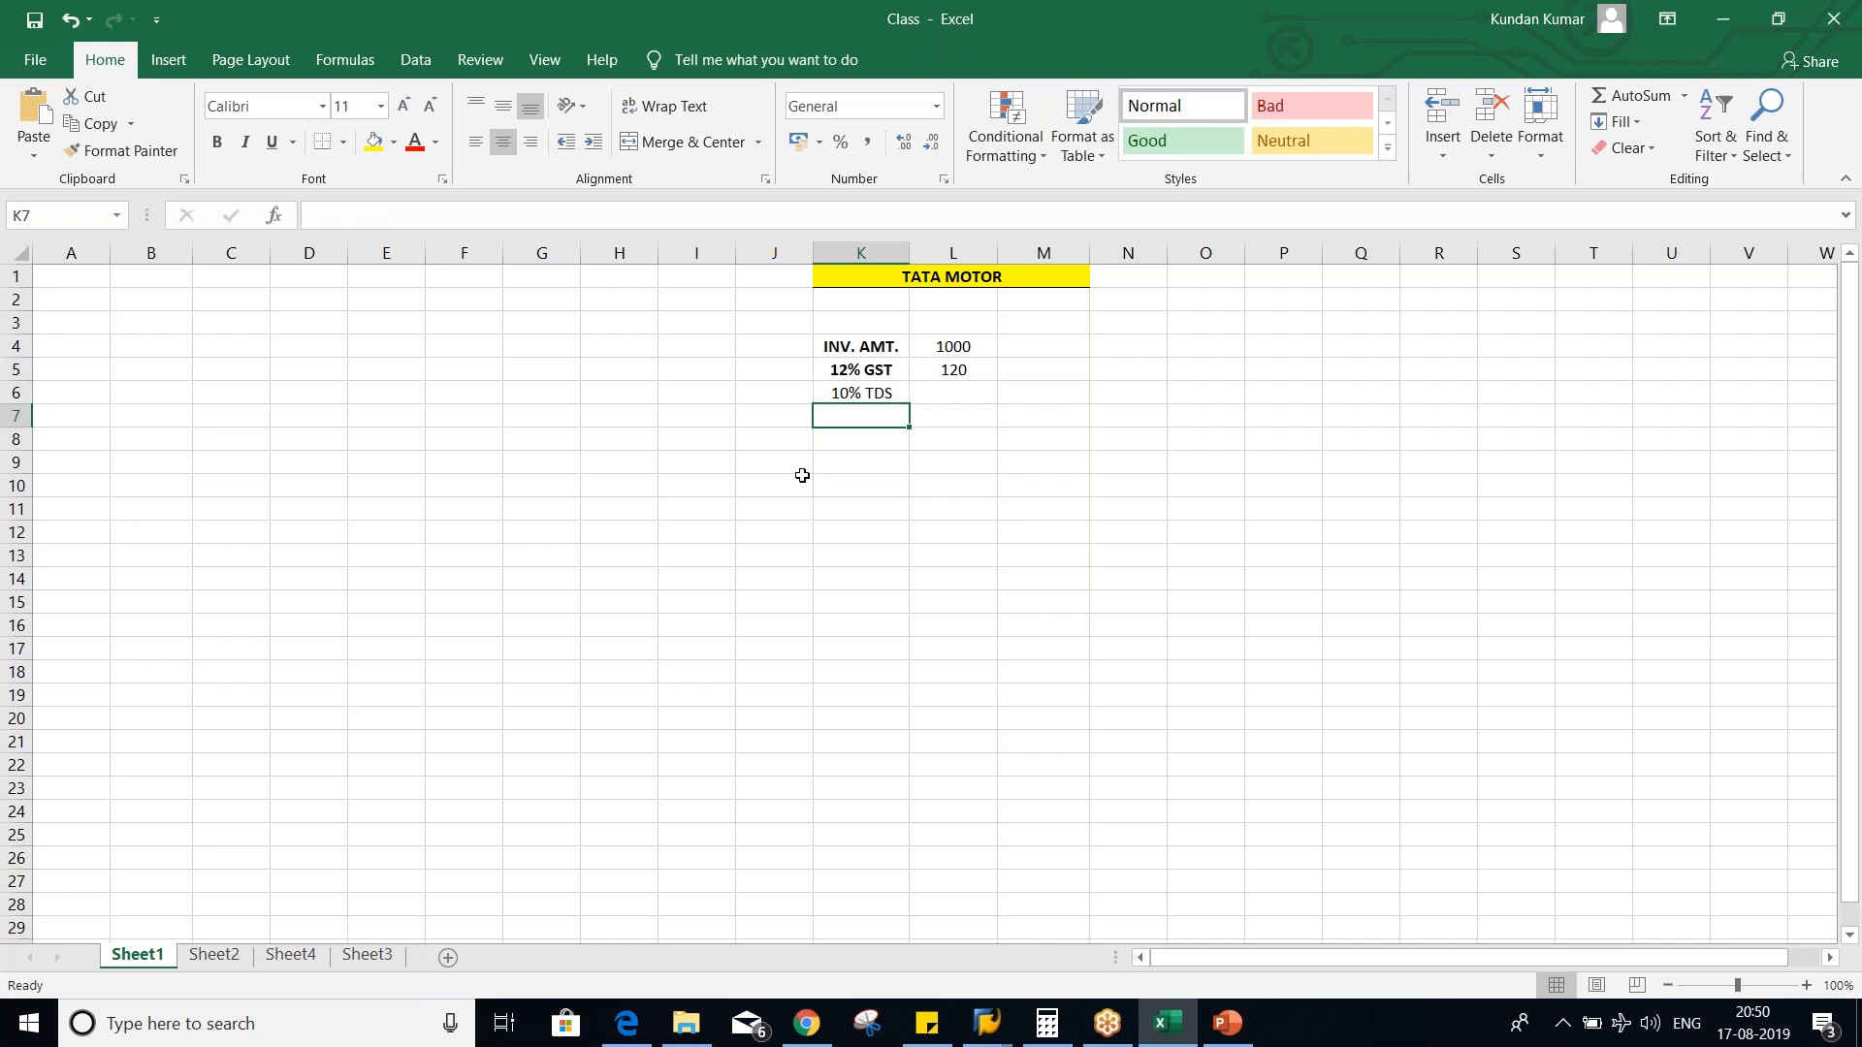
pyautogui.click(868, 390)
pyautogui.hotkey('ctrl', 'b')
pyautogui.click(945, 466)
pyautogui.click(939, 393)
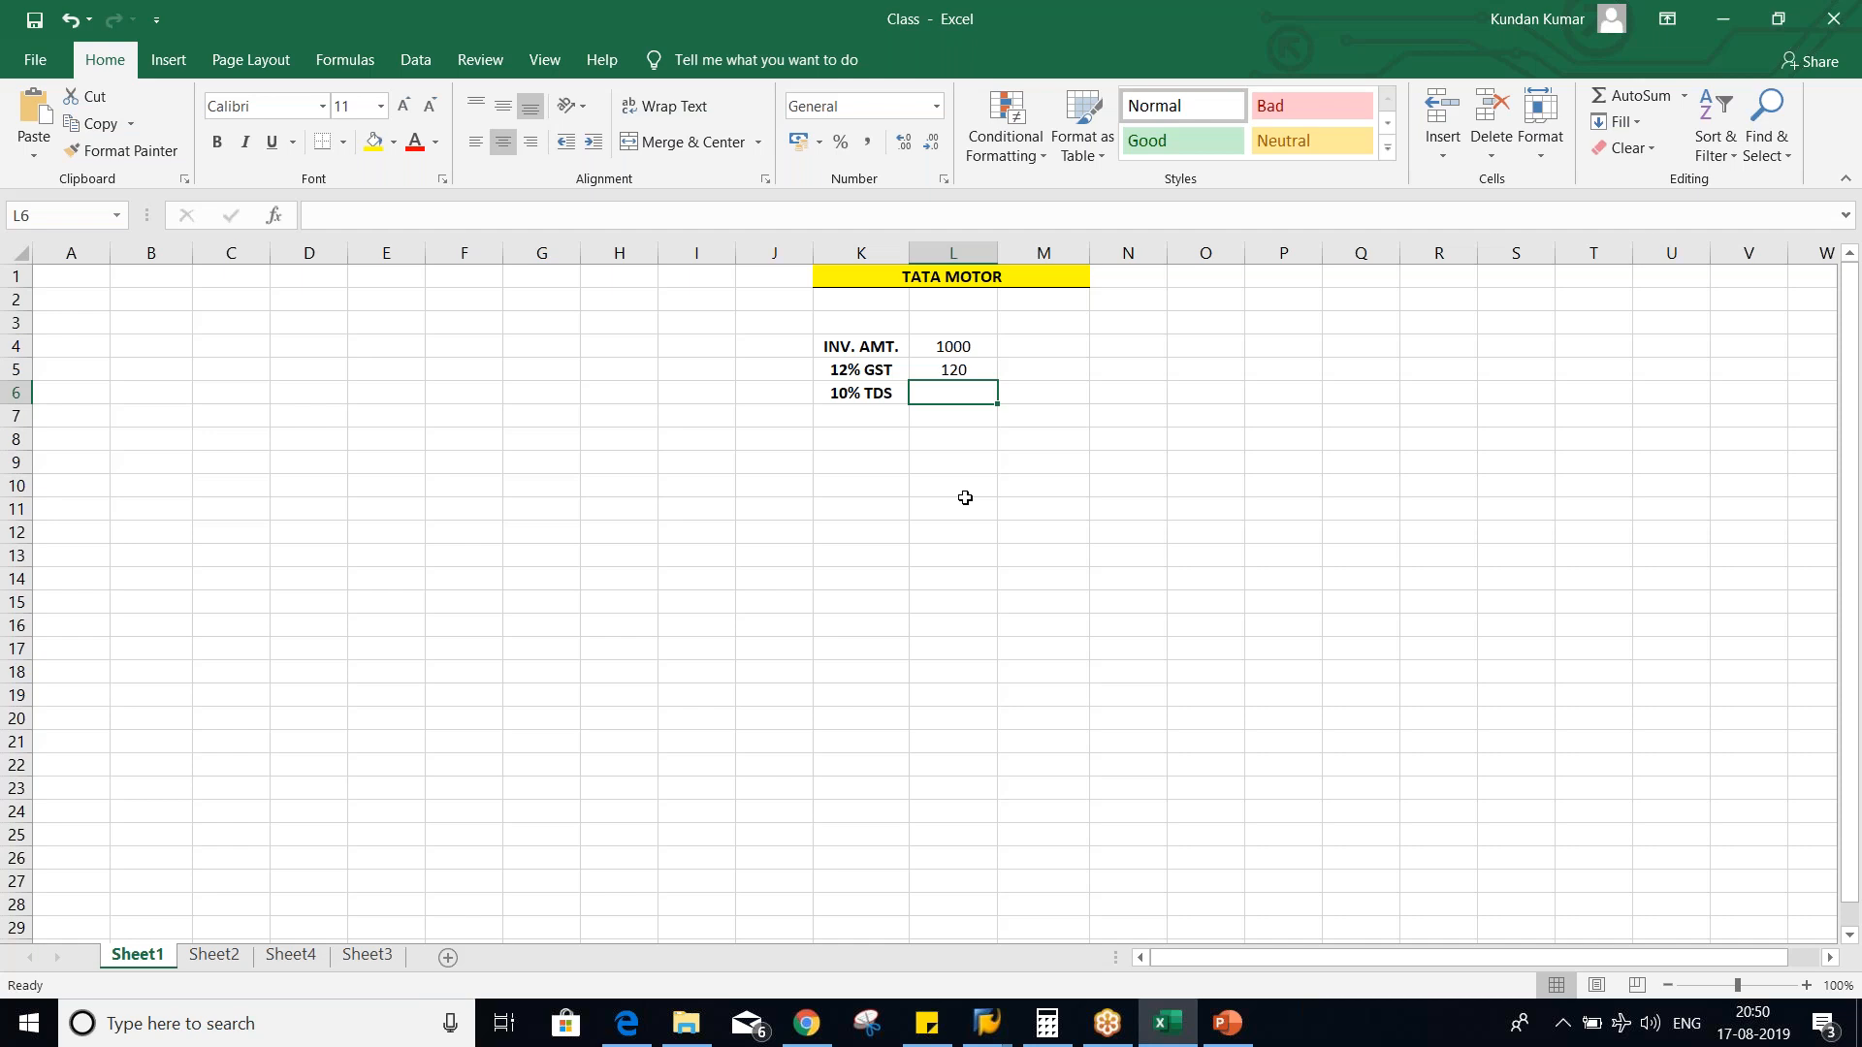
pyautogui.click(463, 324)
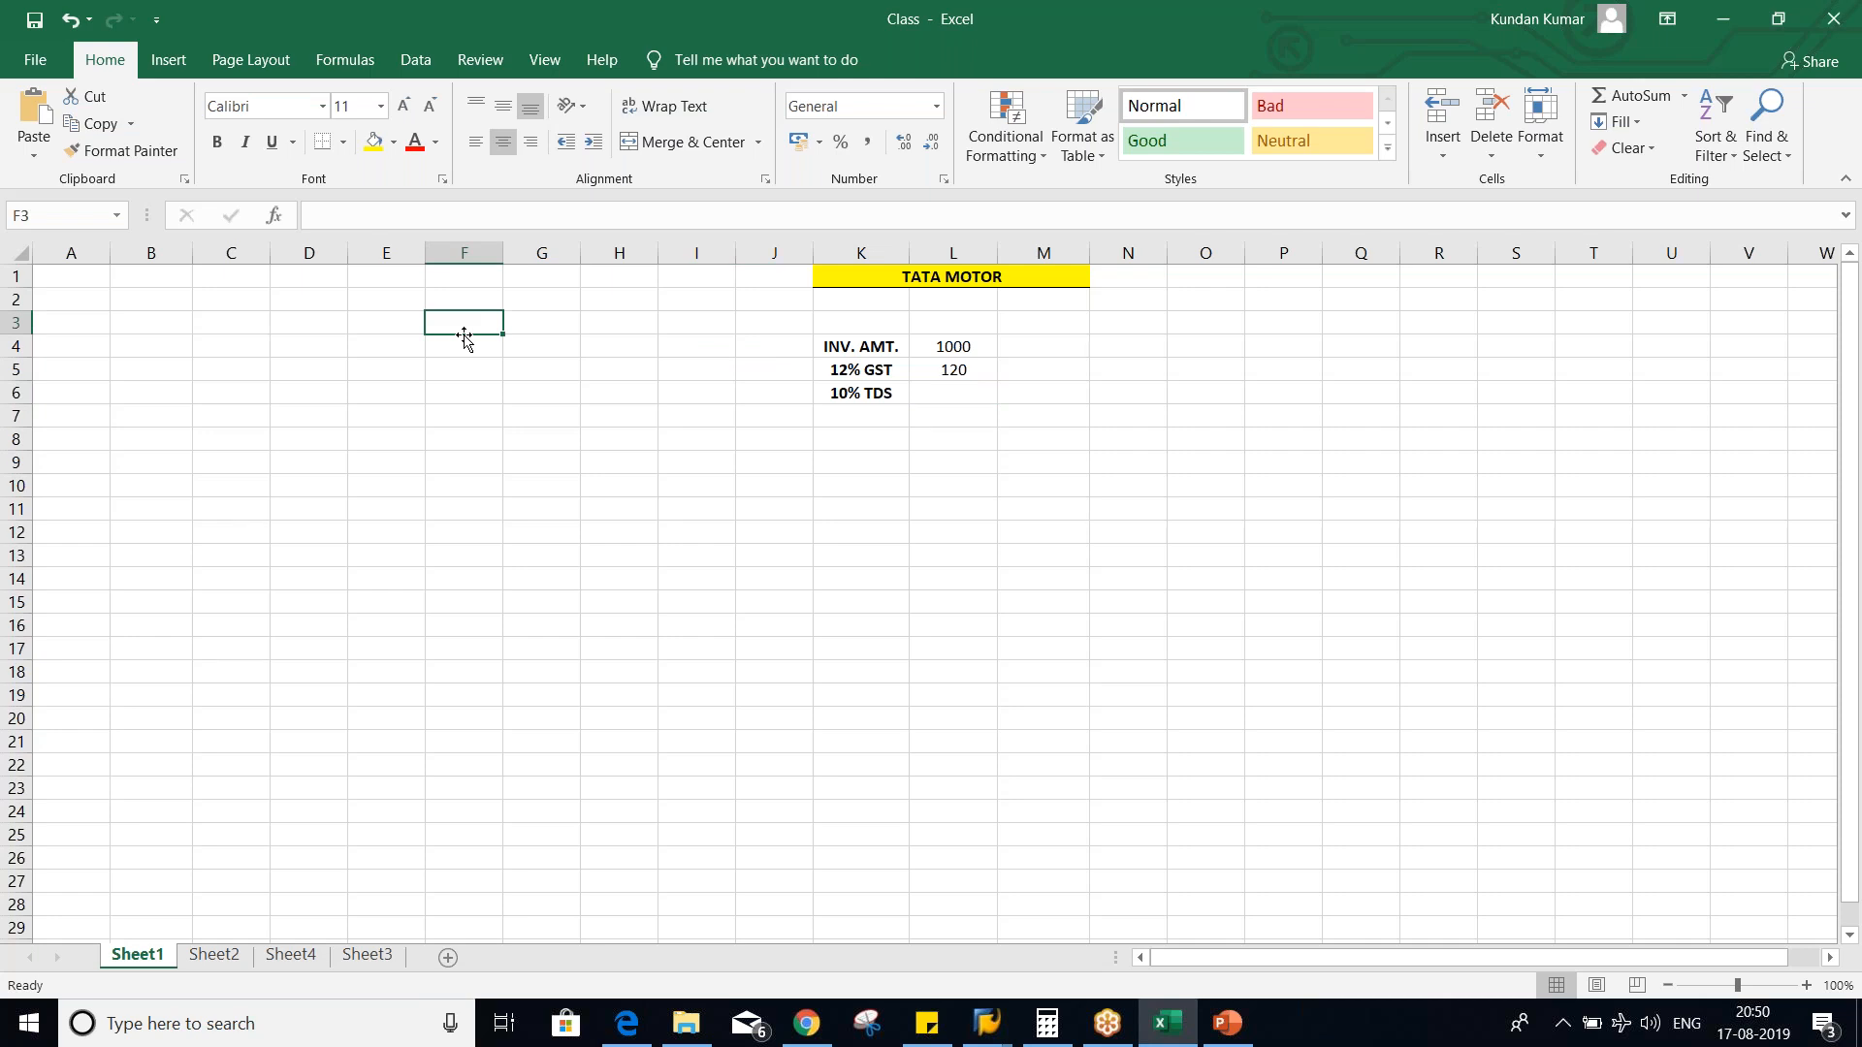
pyautogui.click(866, 395)
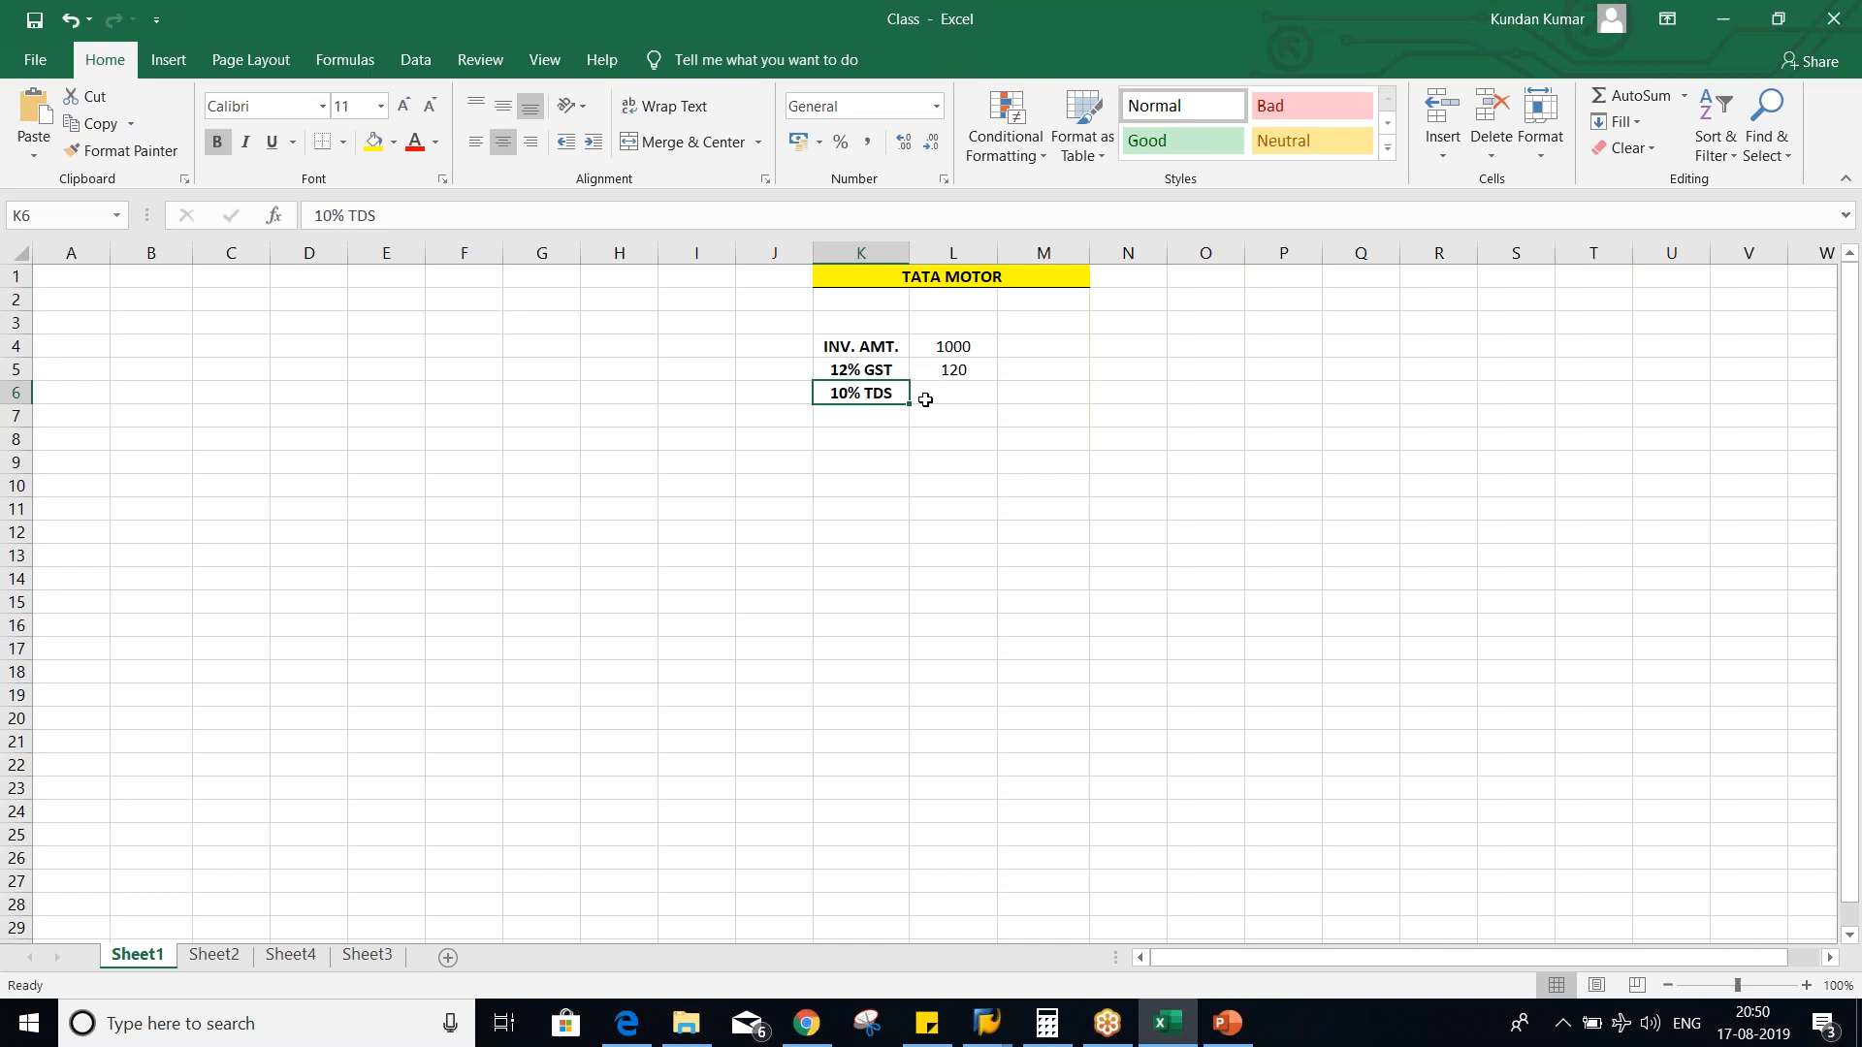
# - Enter 100 as the 10% TDS amount in cell L6, based on the invoice amount alone
pyautogui.press('Right')
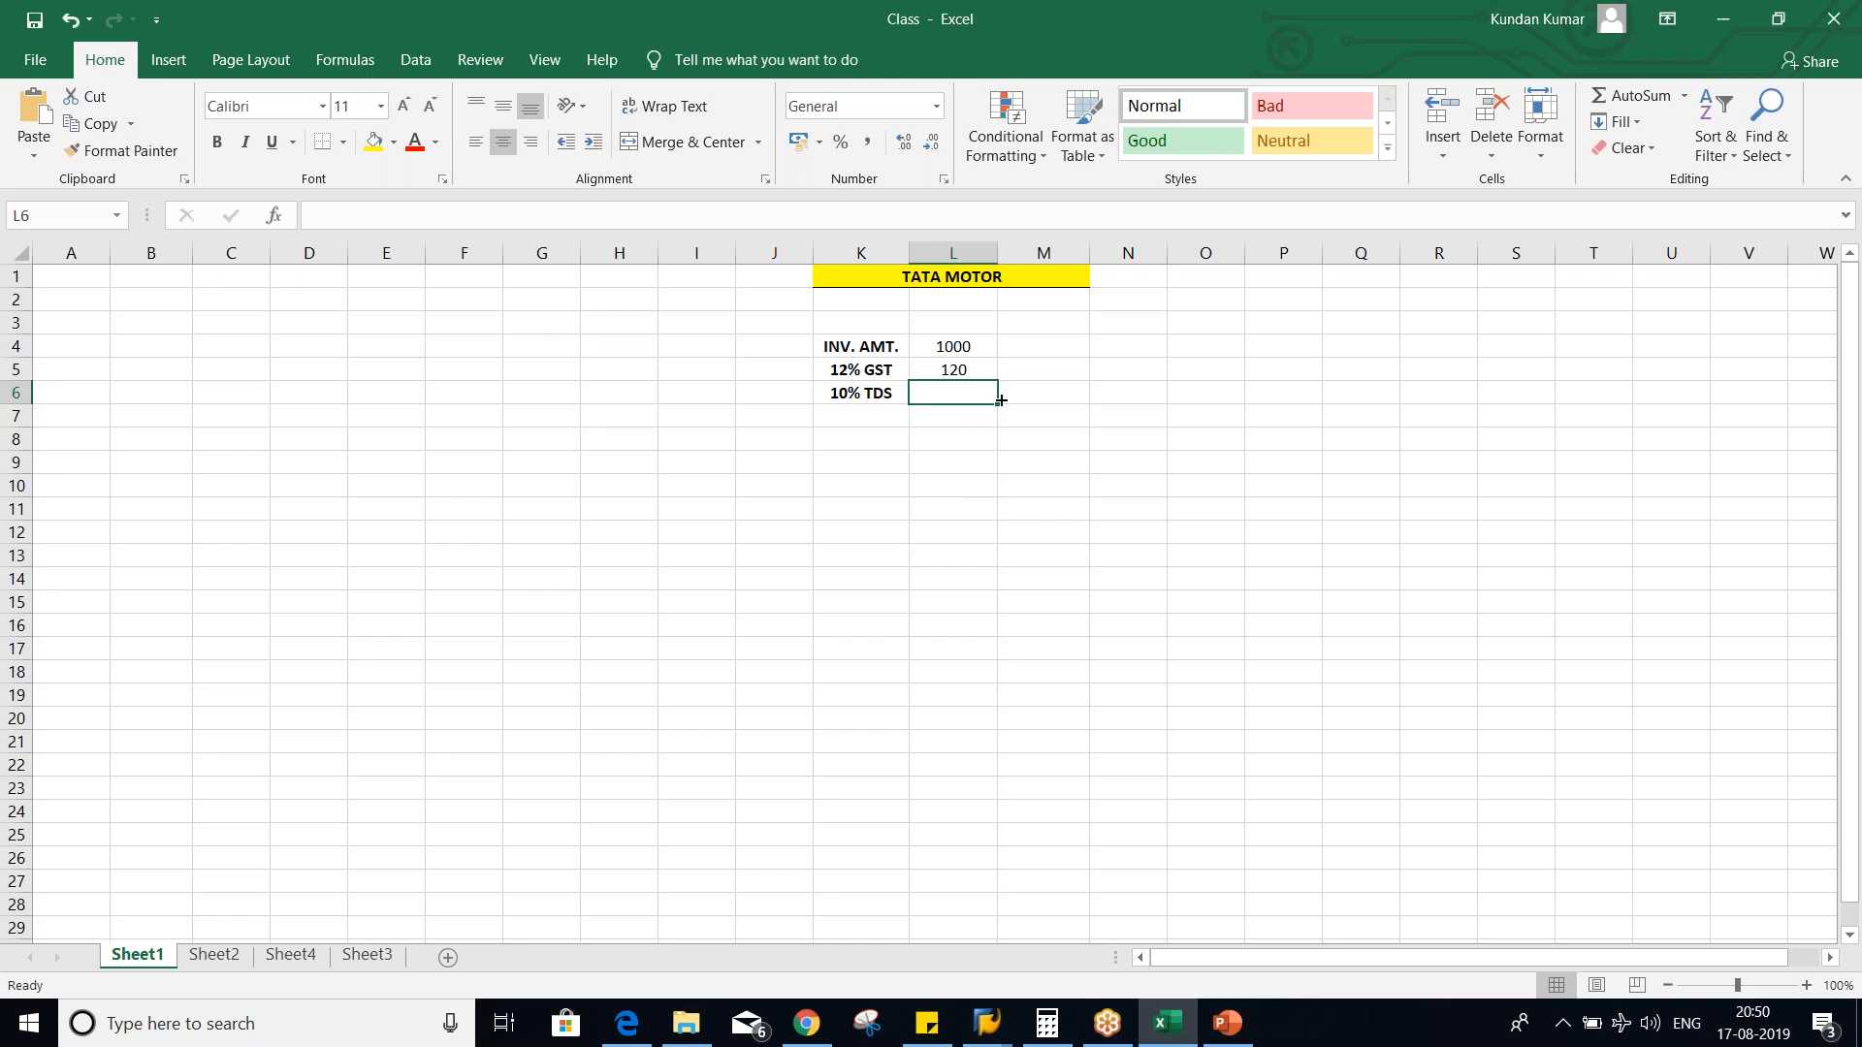
pyautogui.click(957, 352)
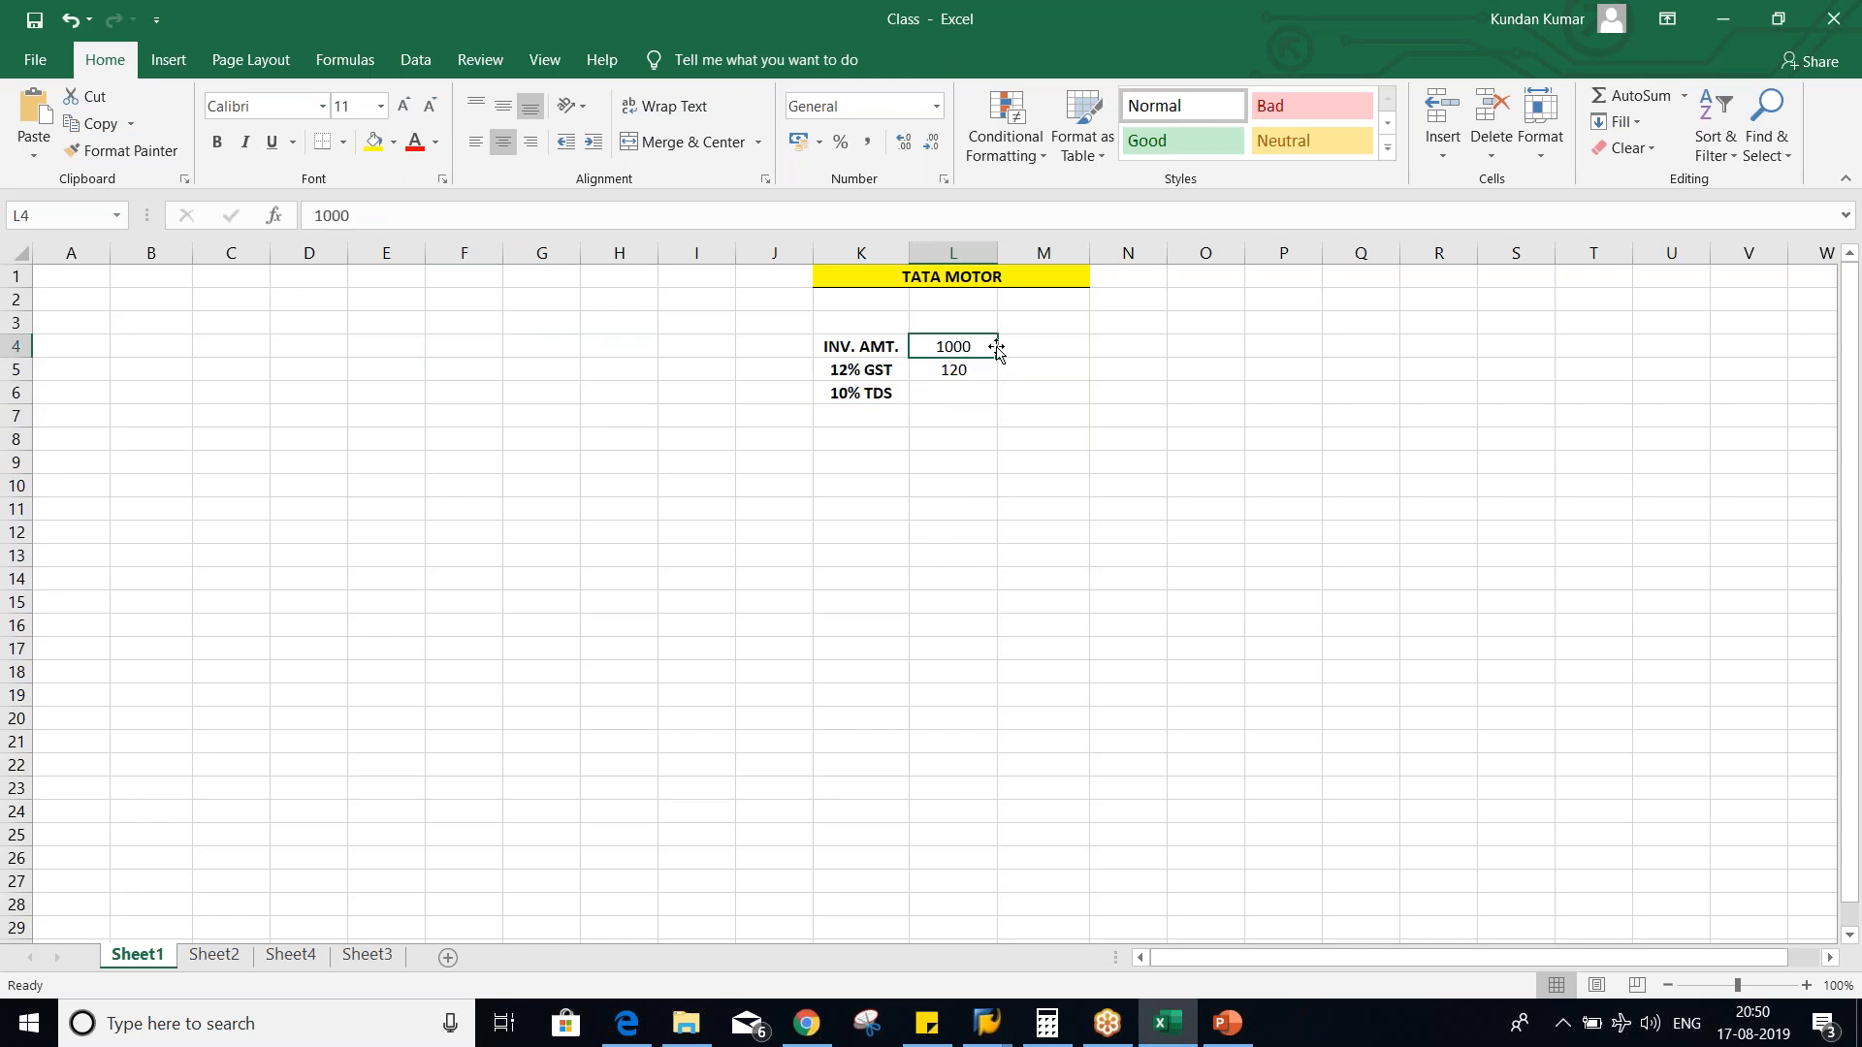
pyautogui.moveTo(839, 349); pyautogui.dragTo(961, 346)
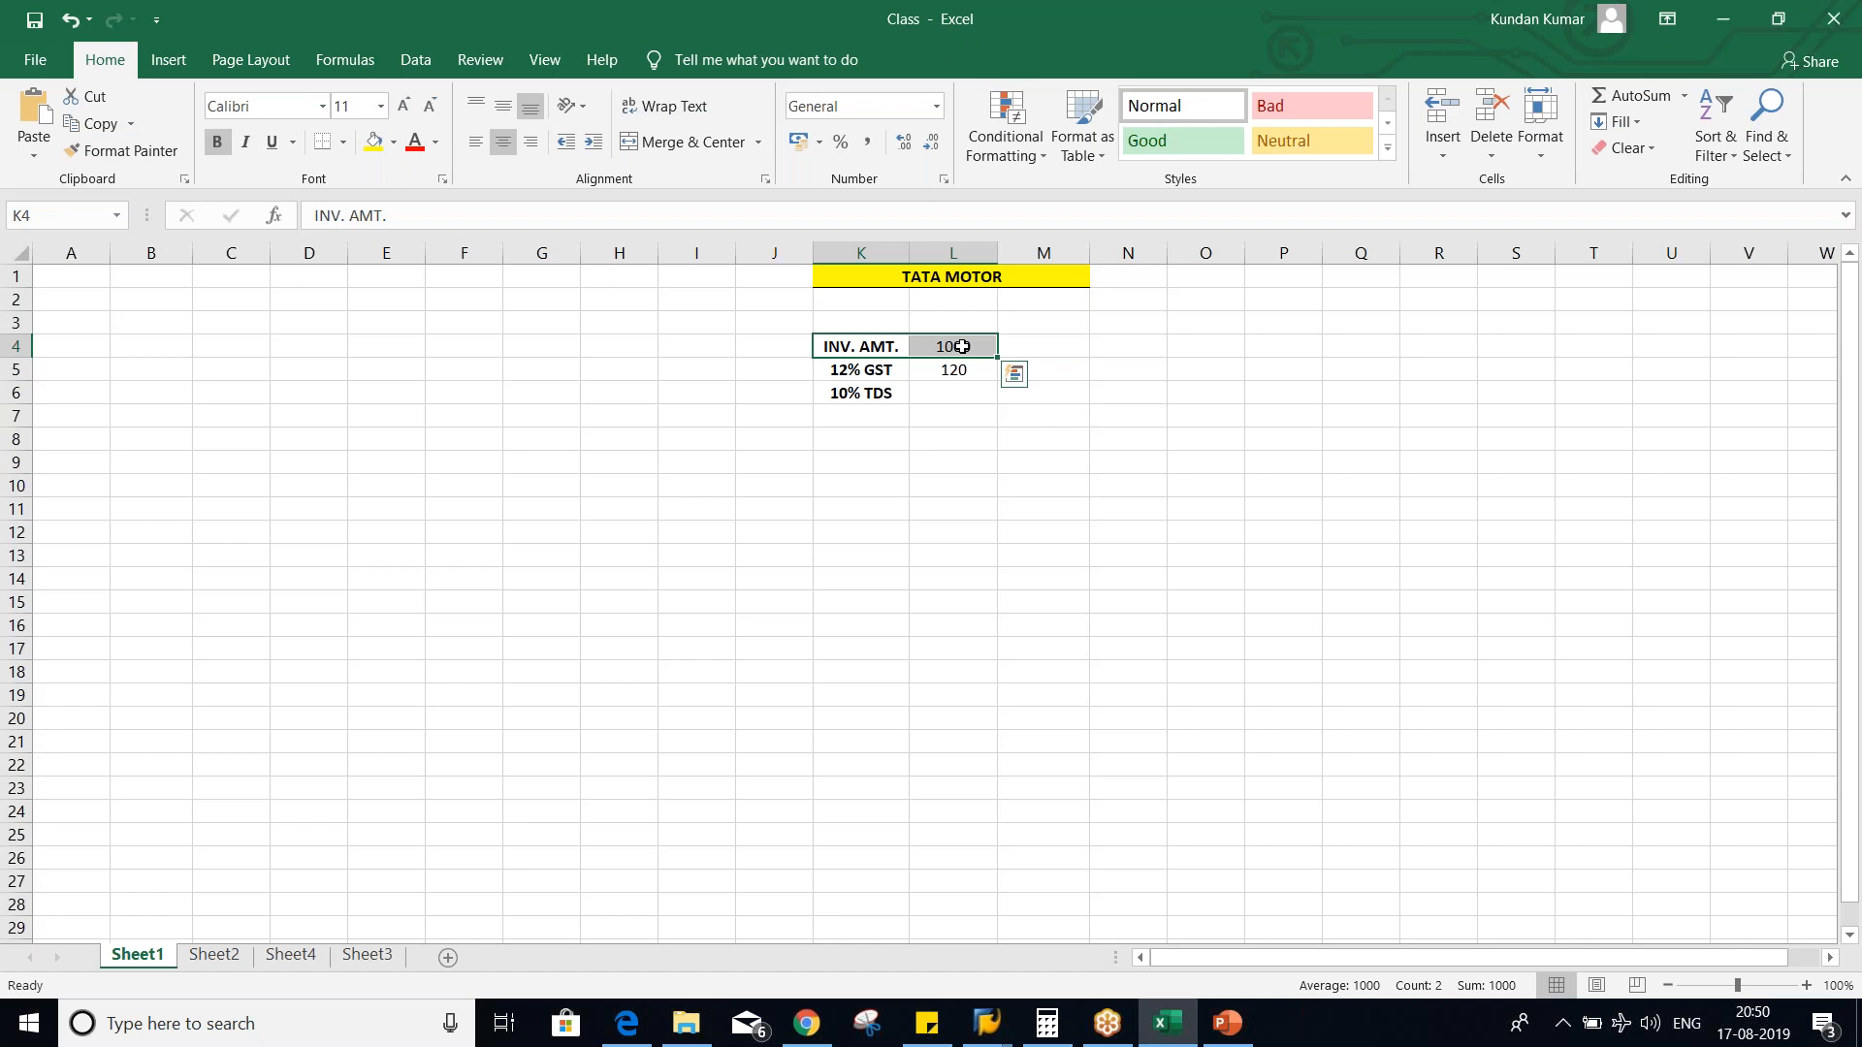
pyautogui.click(953, 398)
pyautogui.write('100')
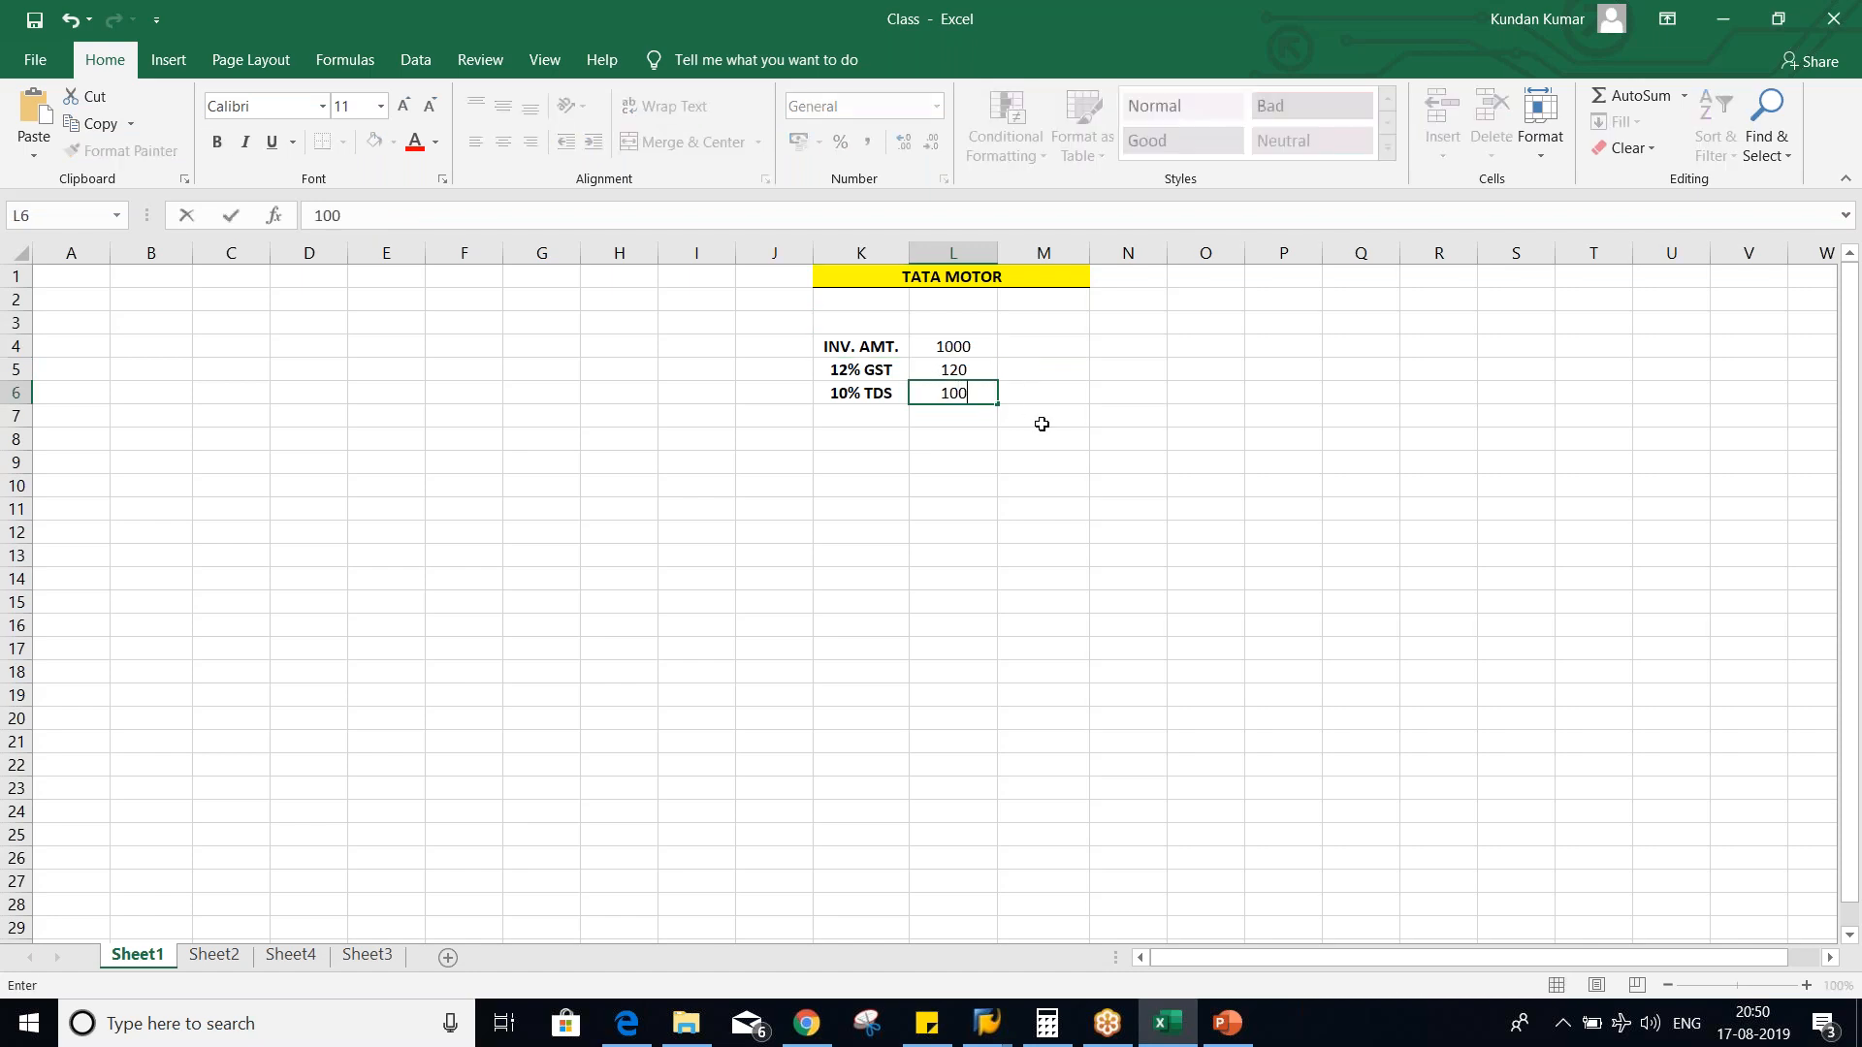
pyautogui.press('Return')
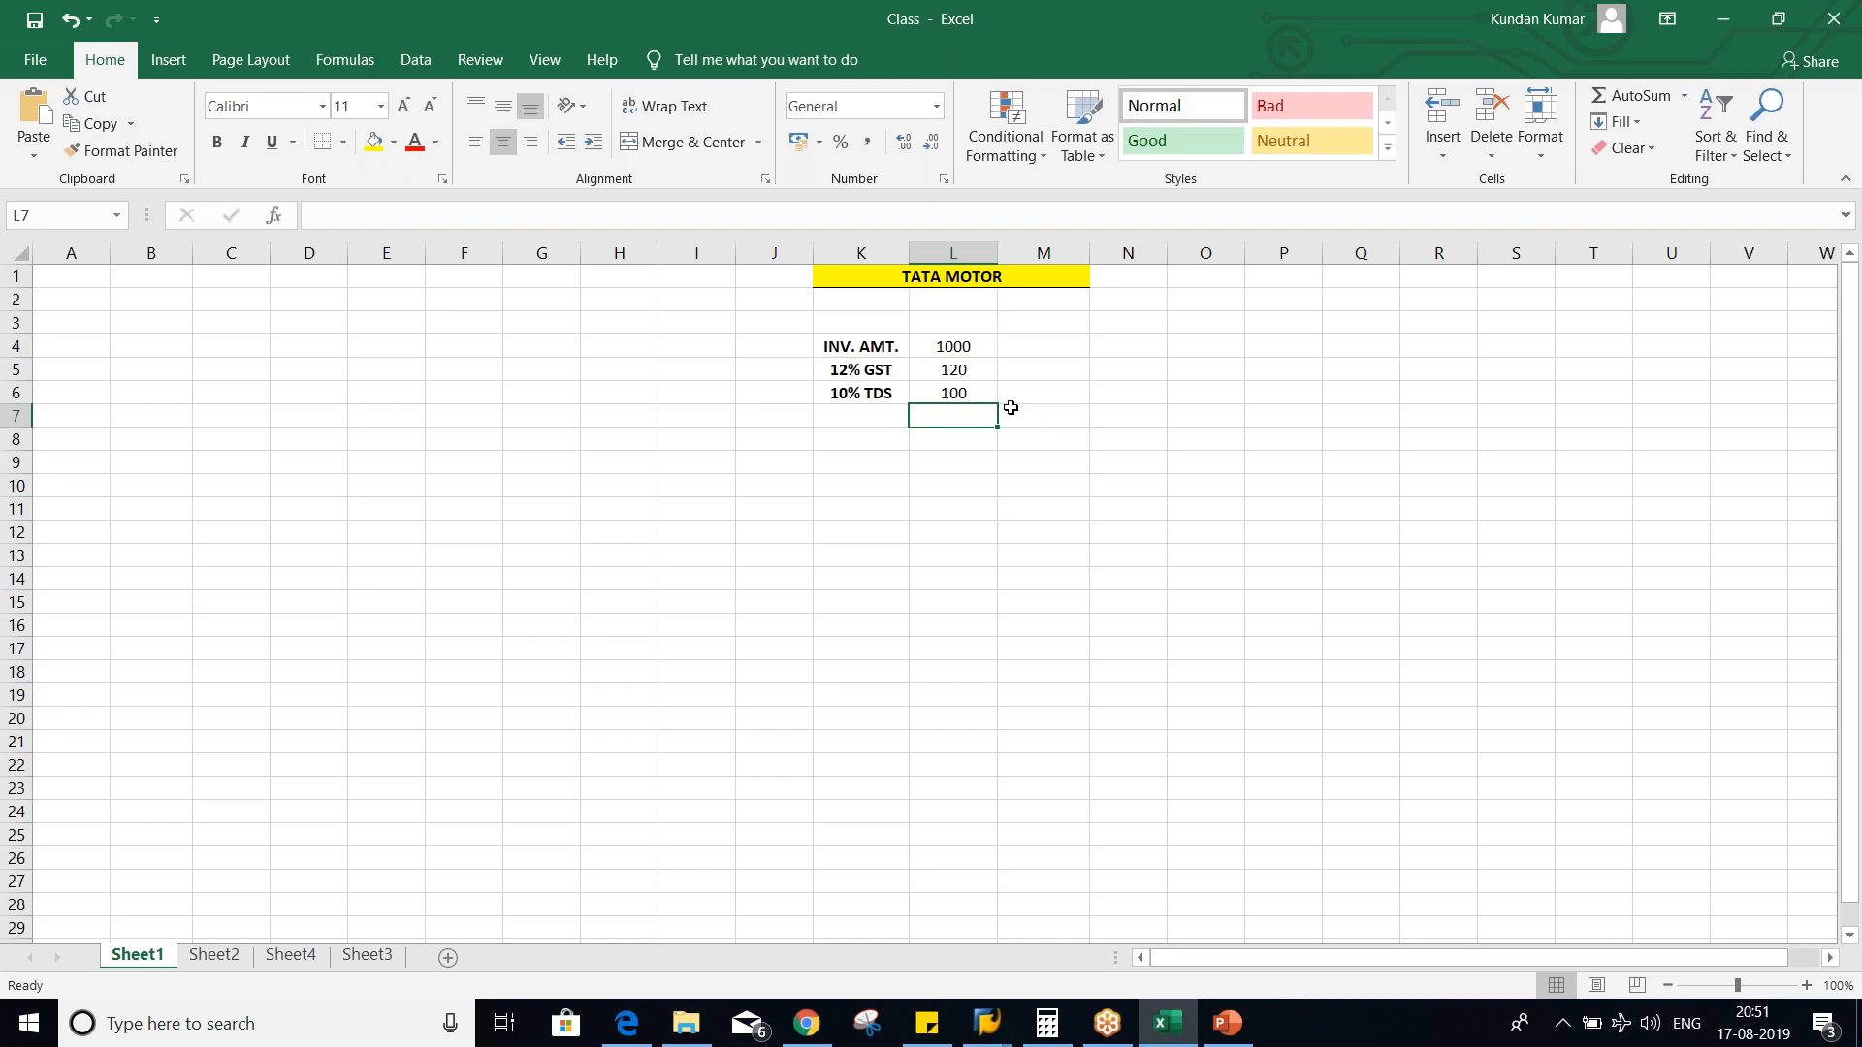
# - Enter the label "NET AMT" in cell M4 beside the invoice amount
pyautogui.moveTo(962, 346); pyautogui.dragTo(963, 359)
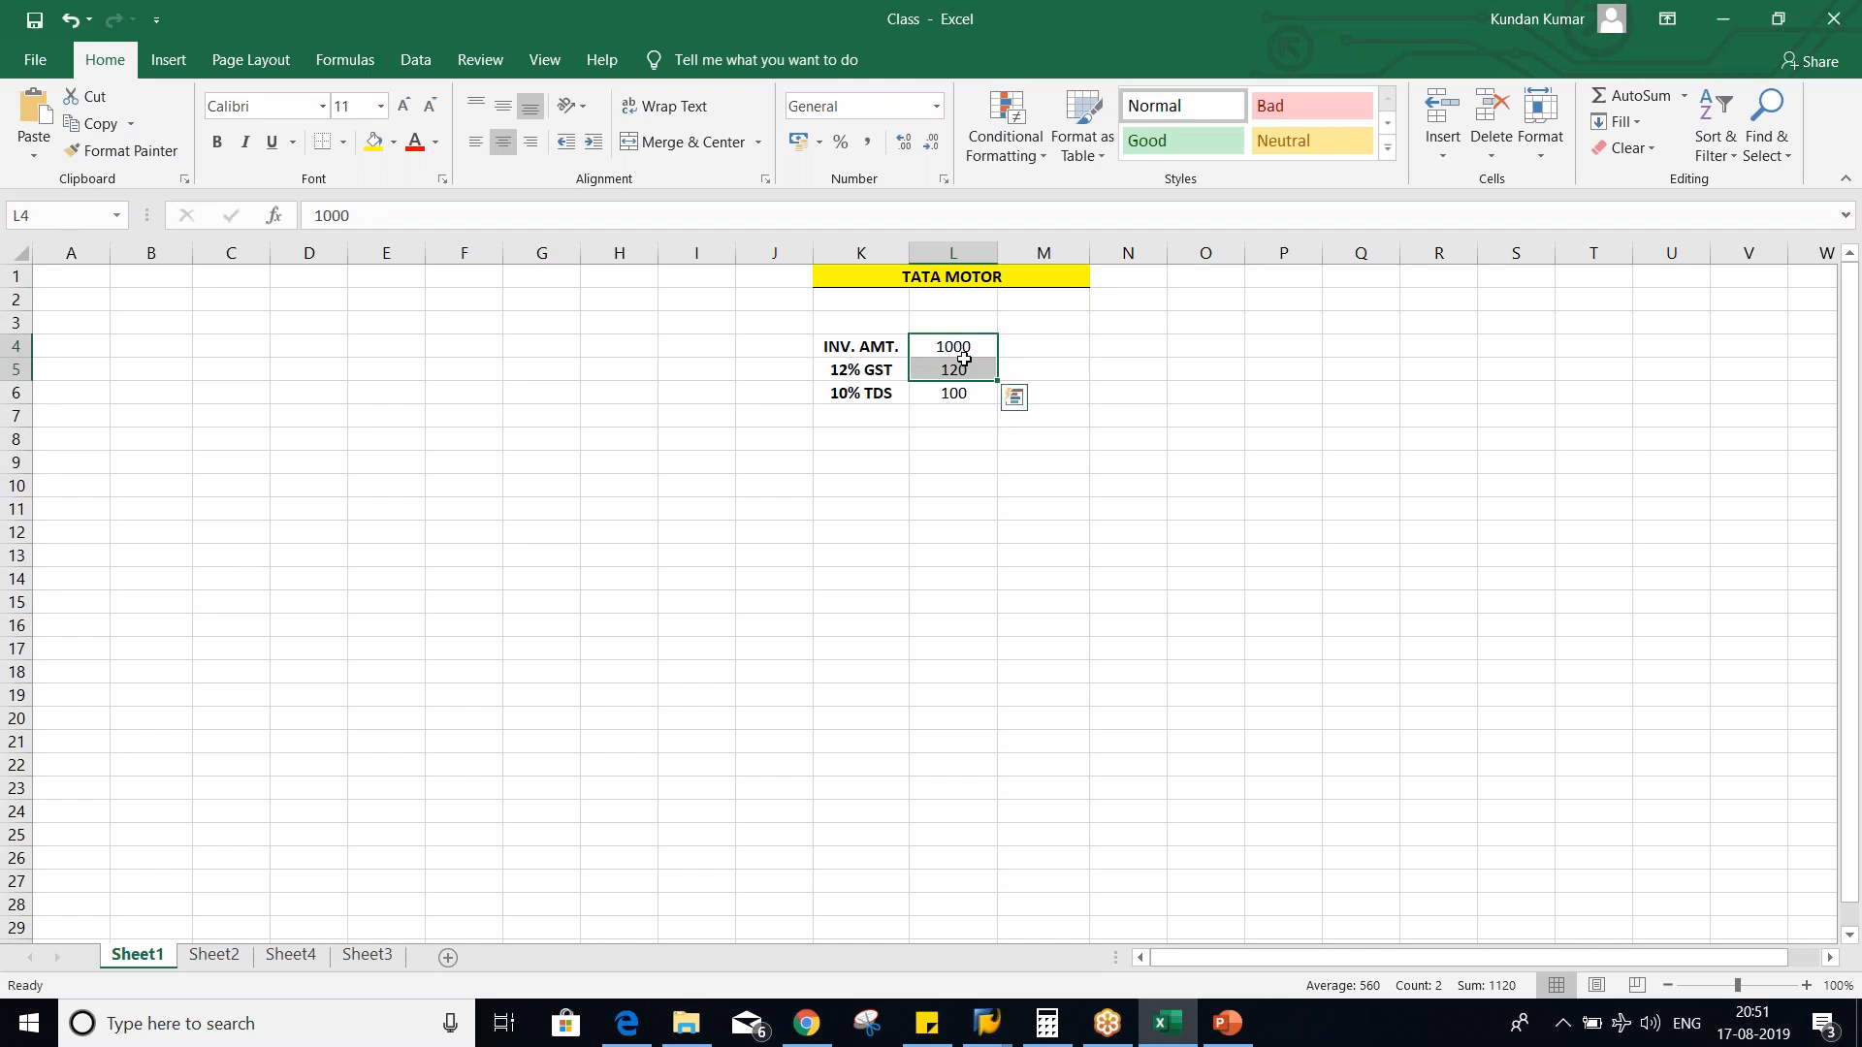
pyautogui.click(1075, 340)
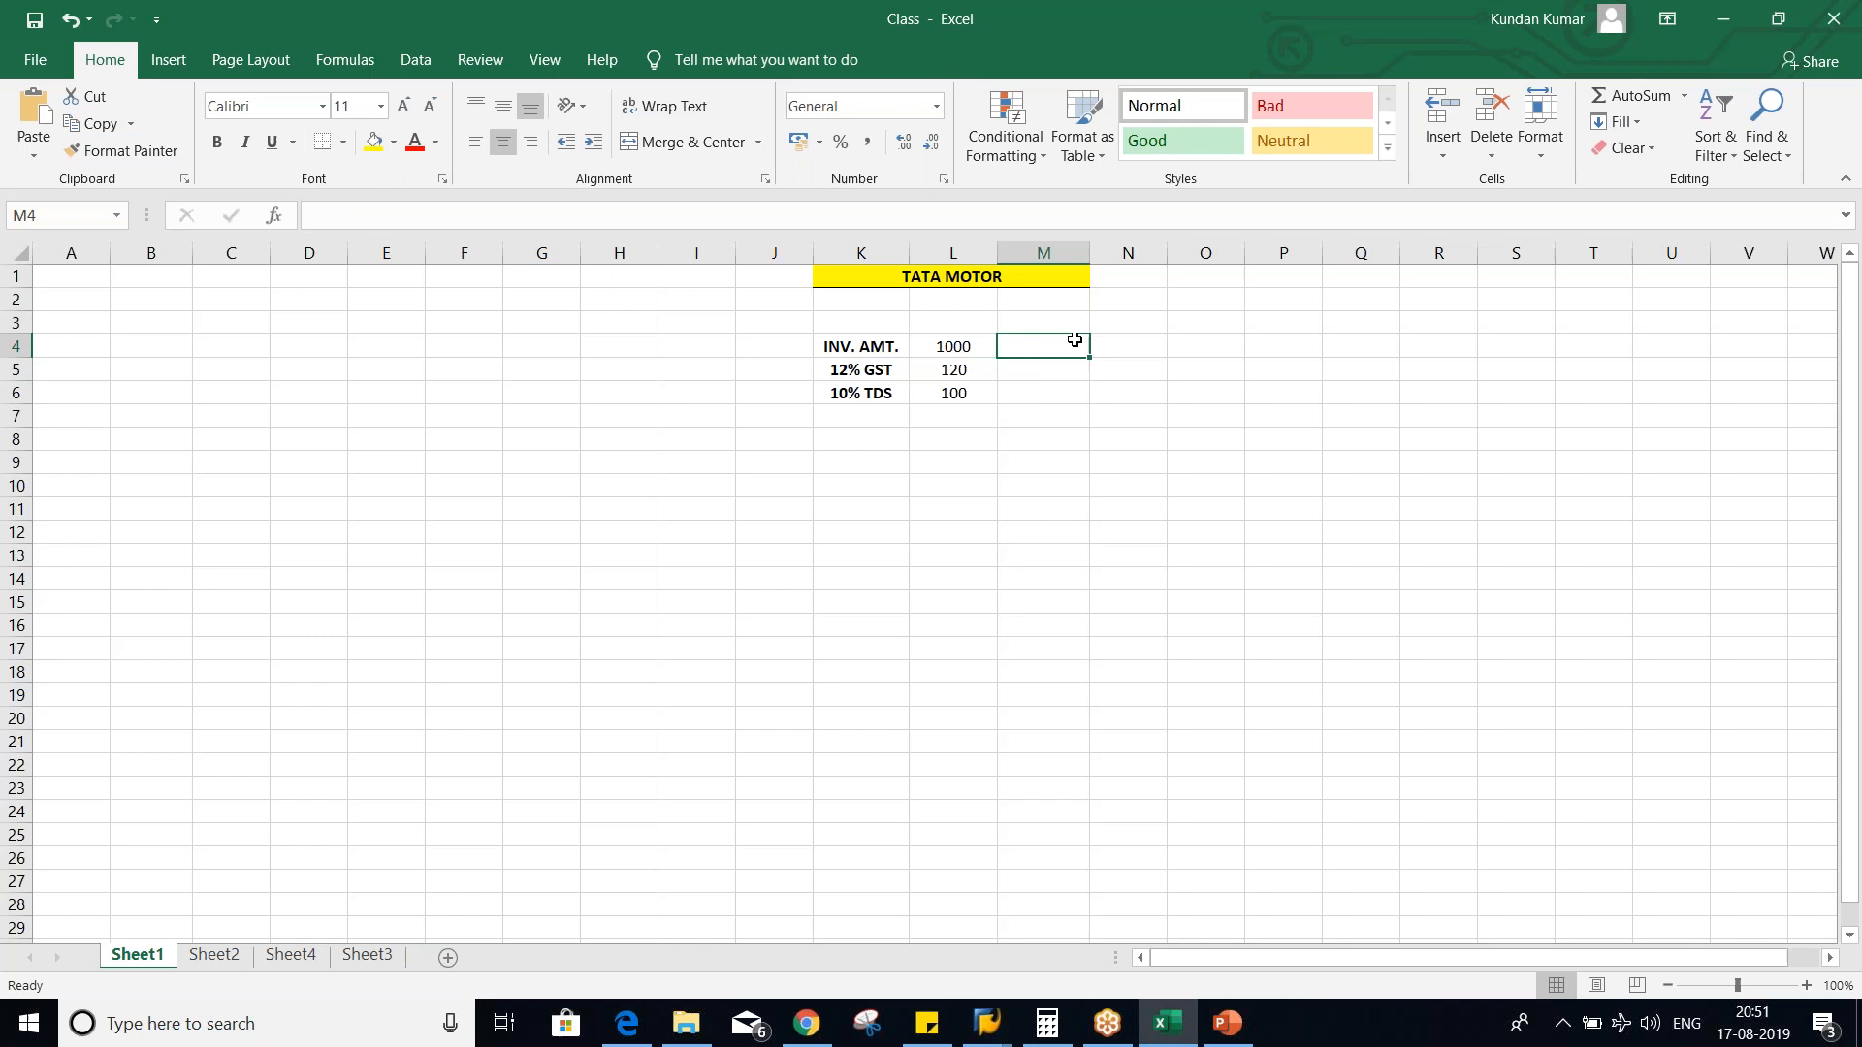
pyautogui.write('NET A')
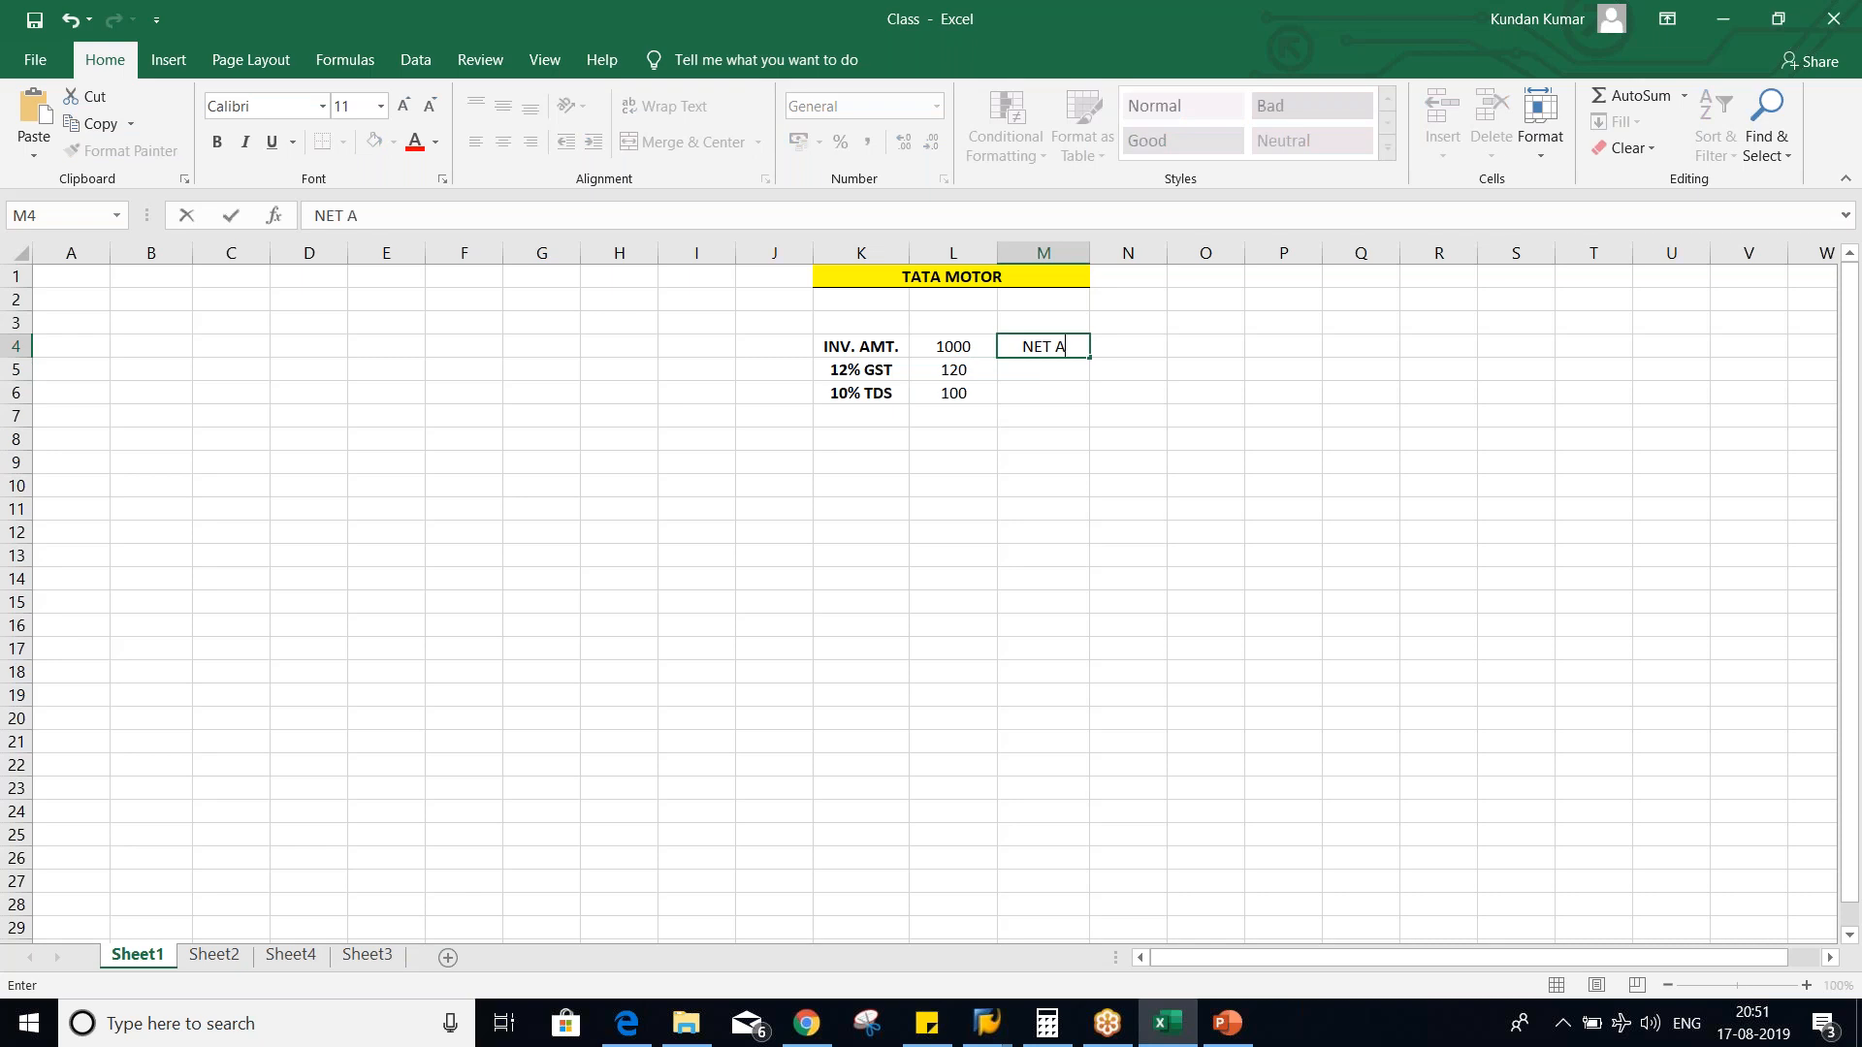
pyautogui.write('MT')
pyautogui.press('Return')
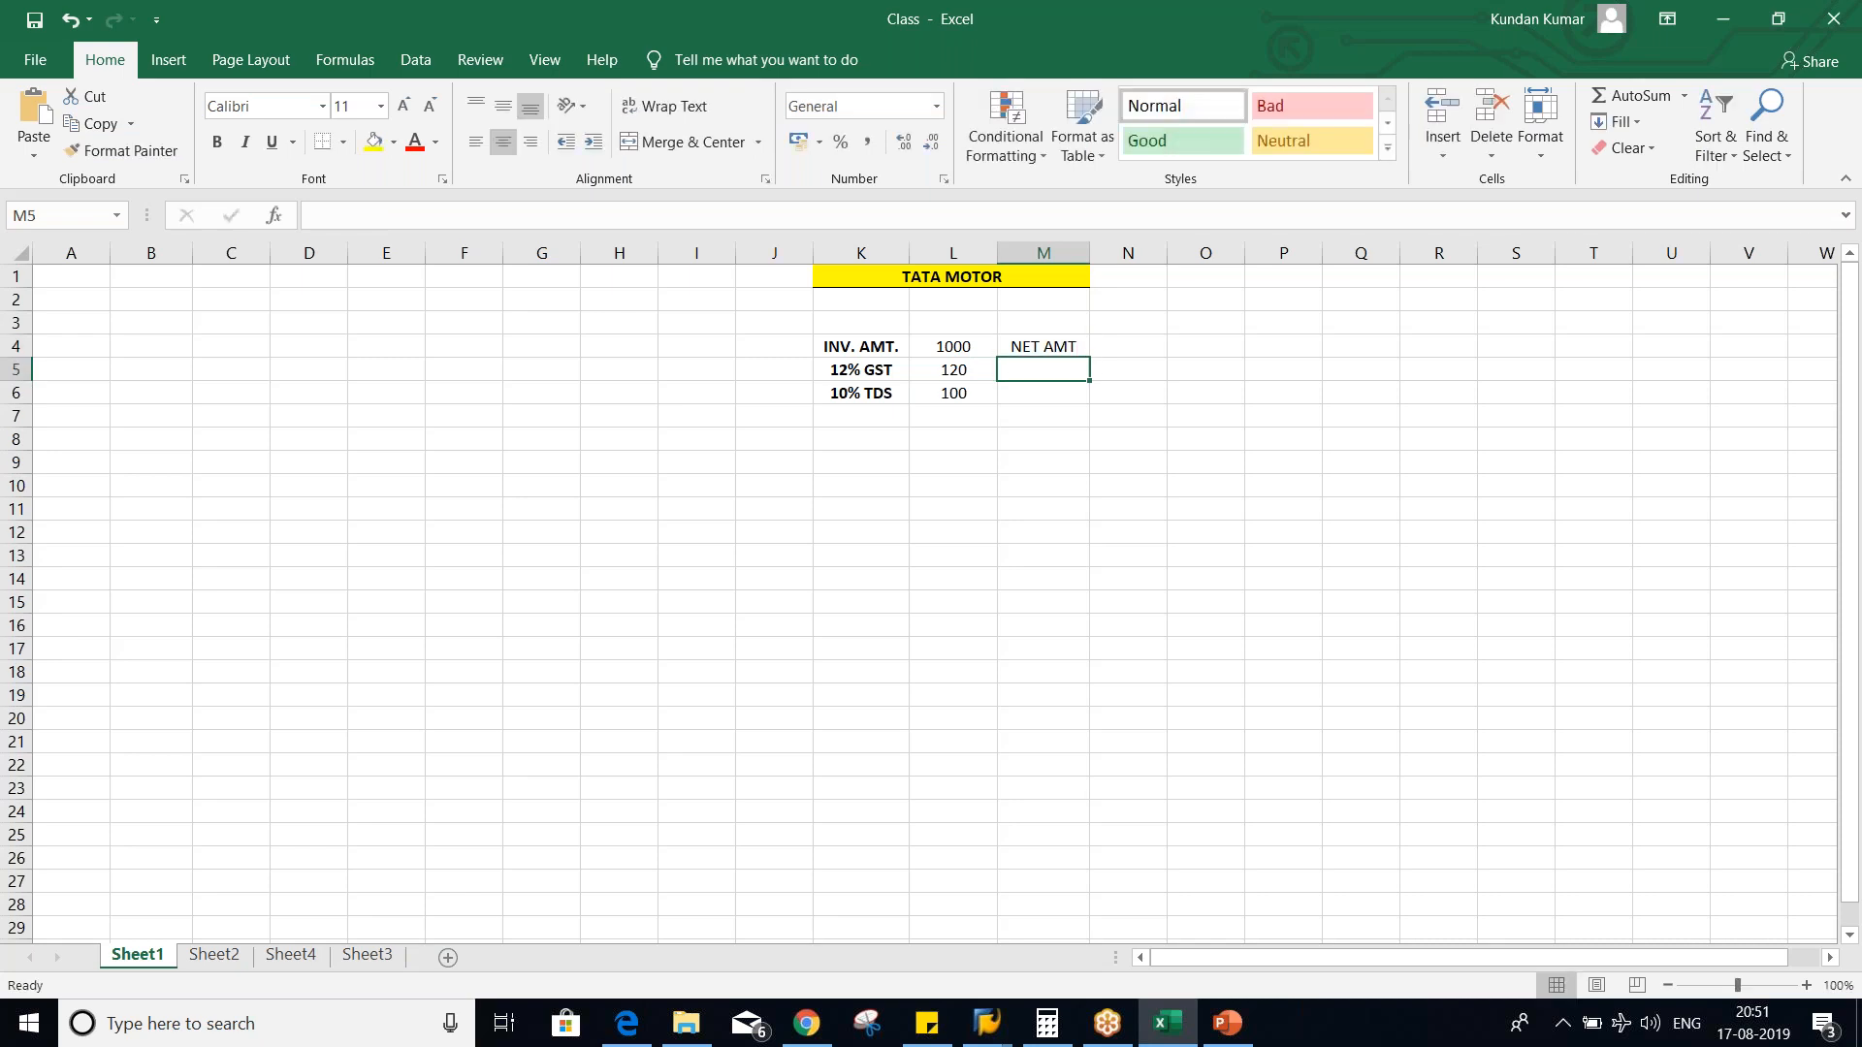
# - Enter the label "GROSS AMT" in cell M5 beside the GST amount
pyautogui.moveTo(947, 345); pyautogui.dragTo(956, 368)
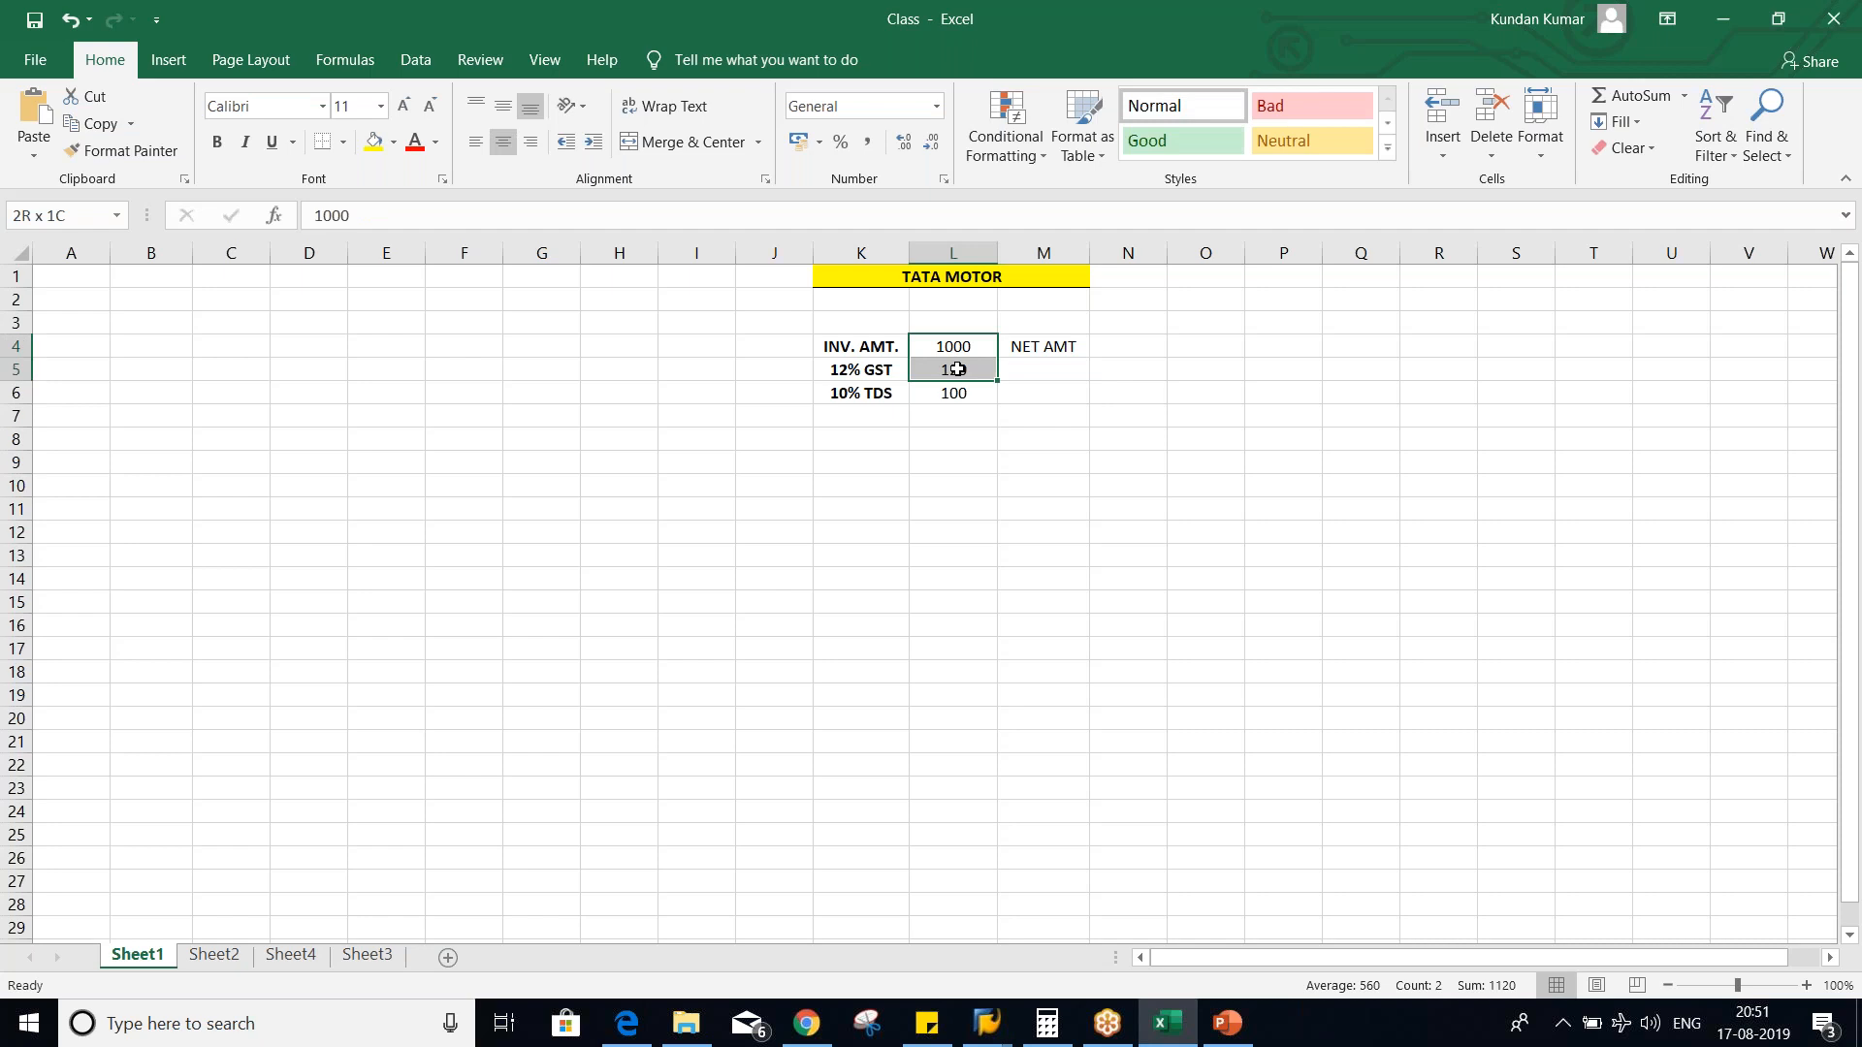
pyautogui.click(1057, 367)
pyautogui.write('O')
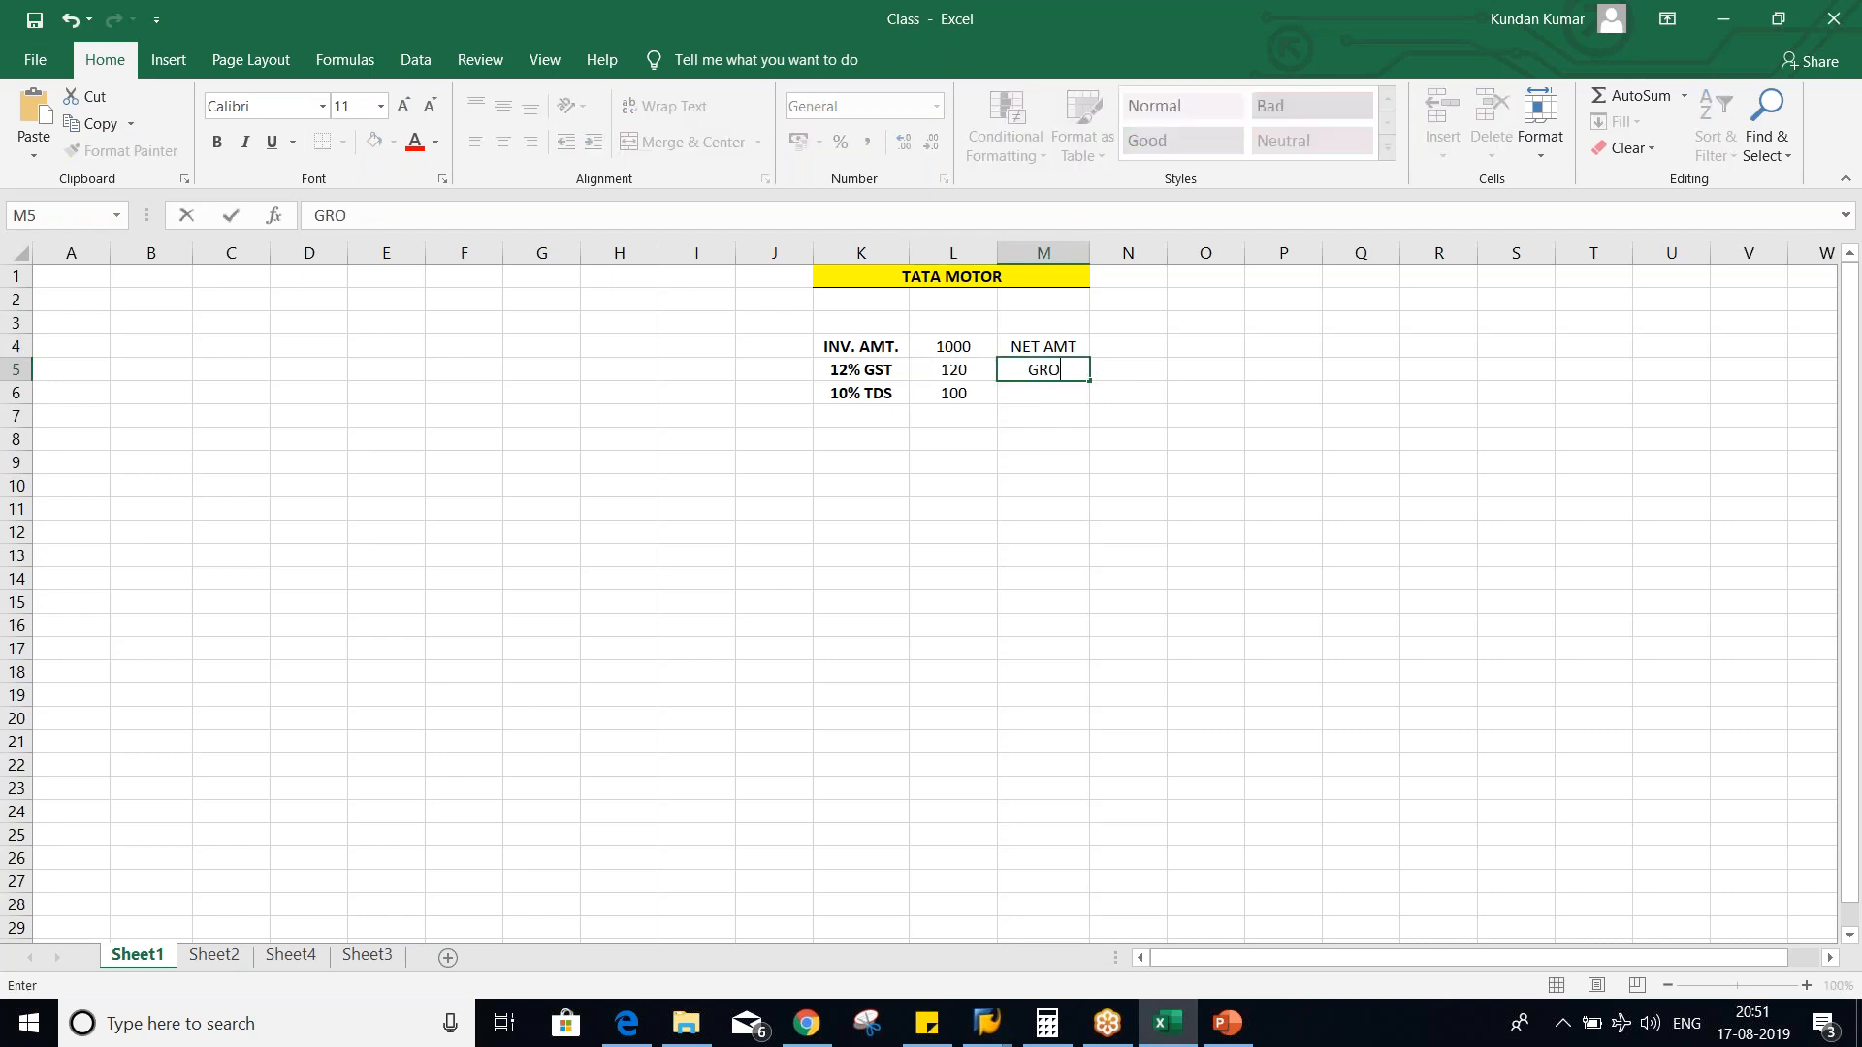
pyautogui.write('SS AMT')
pyautogui.press('Return')
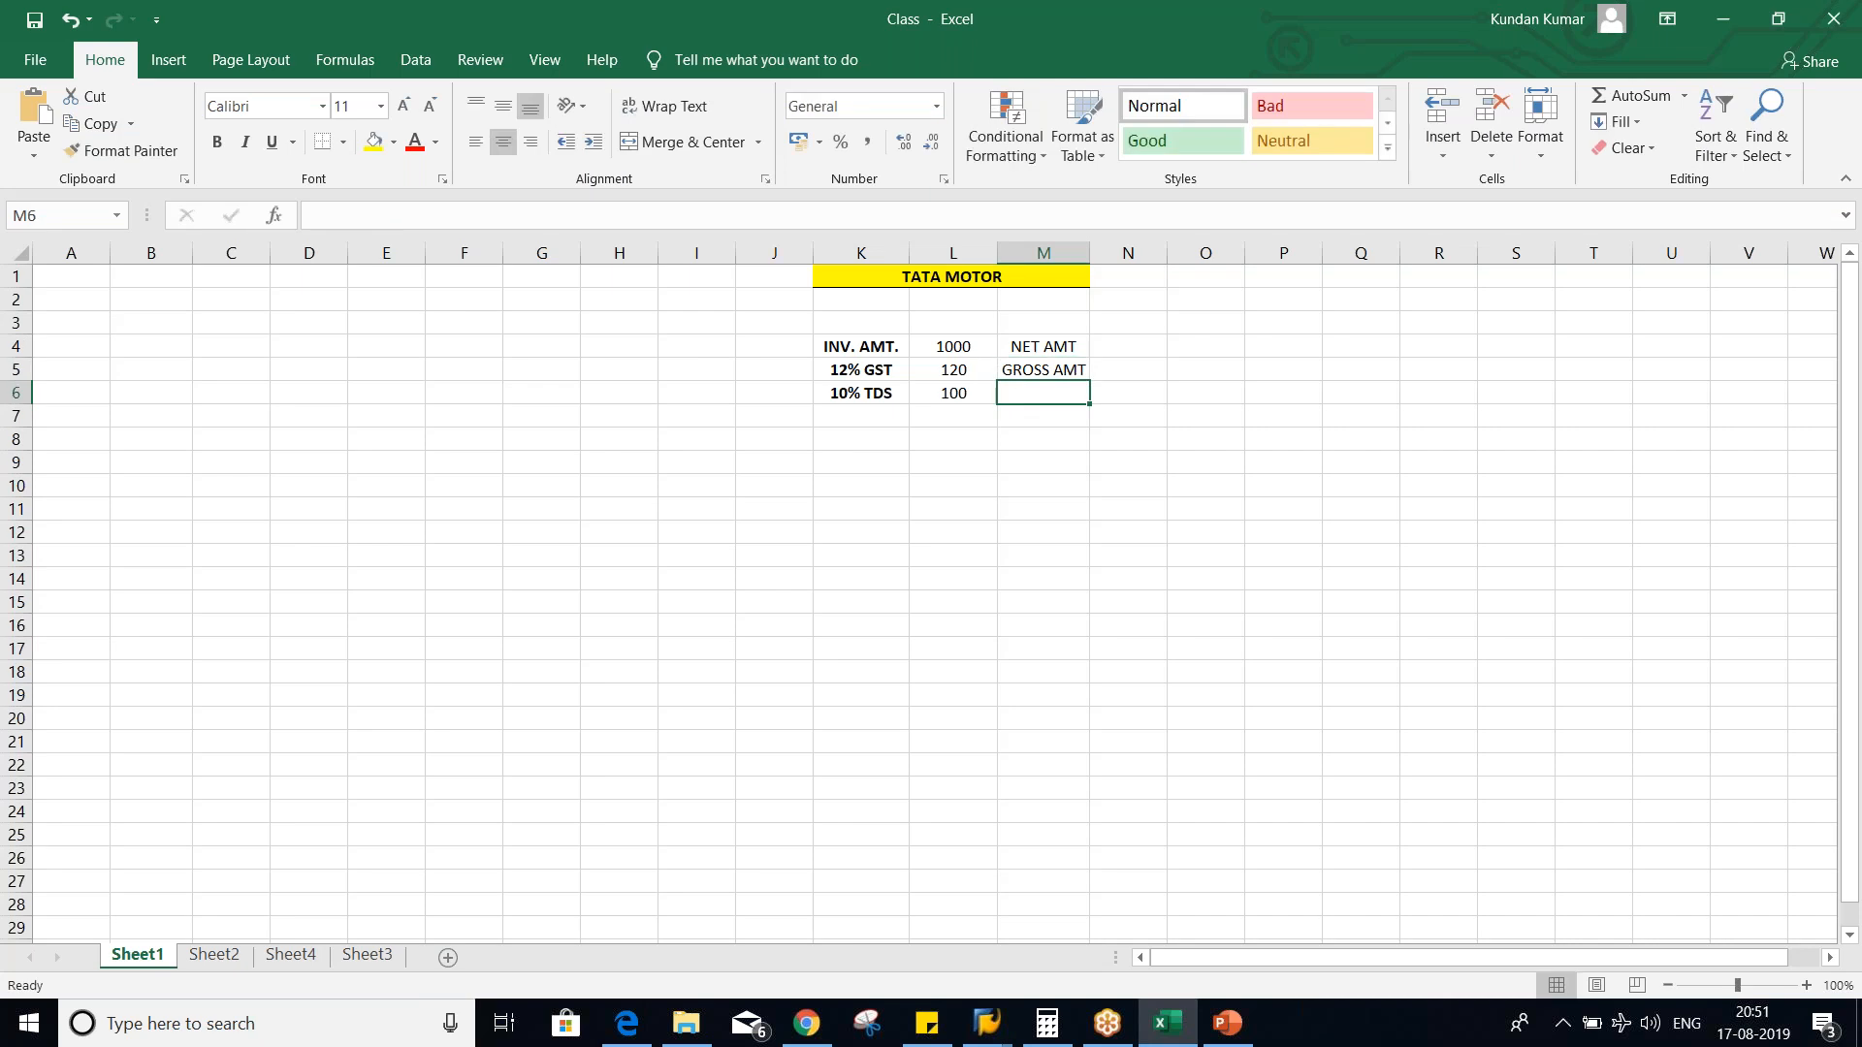
# - Examine the invoice, GST and TDS amounts against the net and gross labels to compare the possible bases for TDS
pyautogui.click(968, 390)
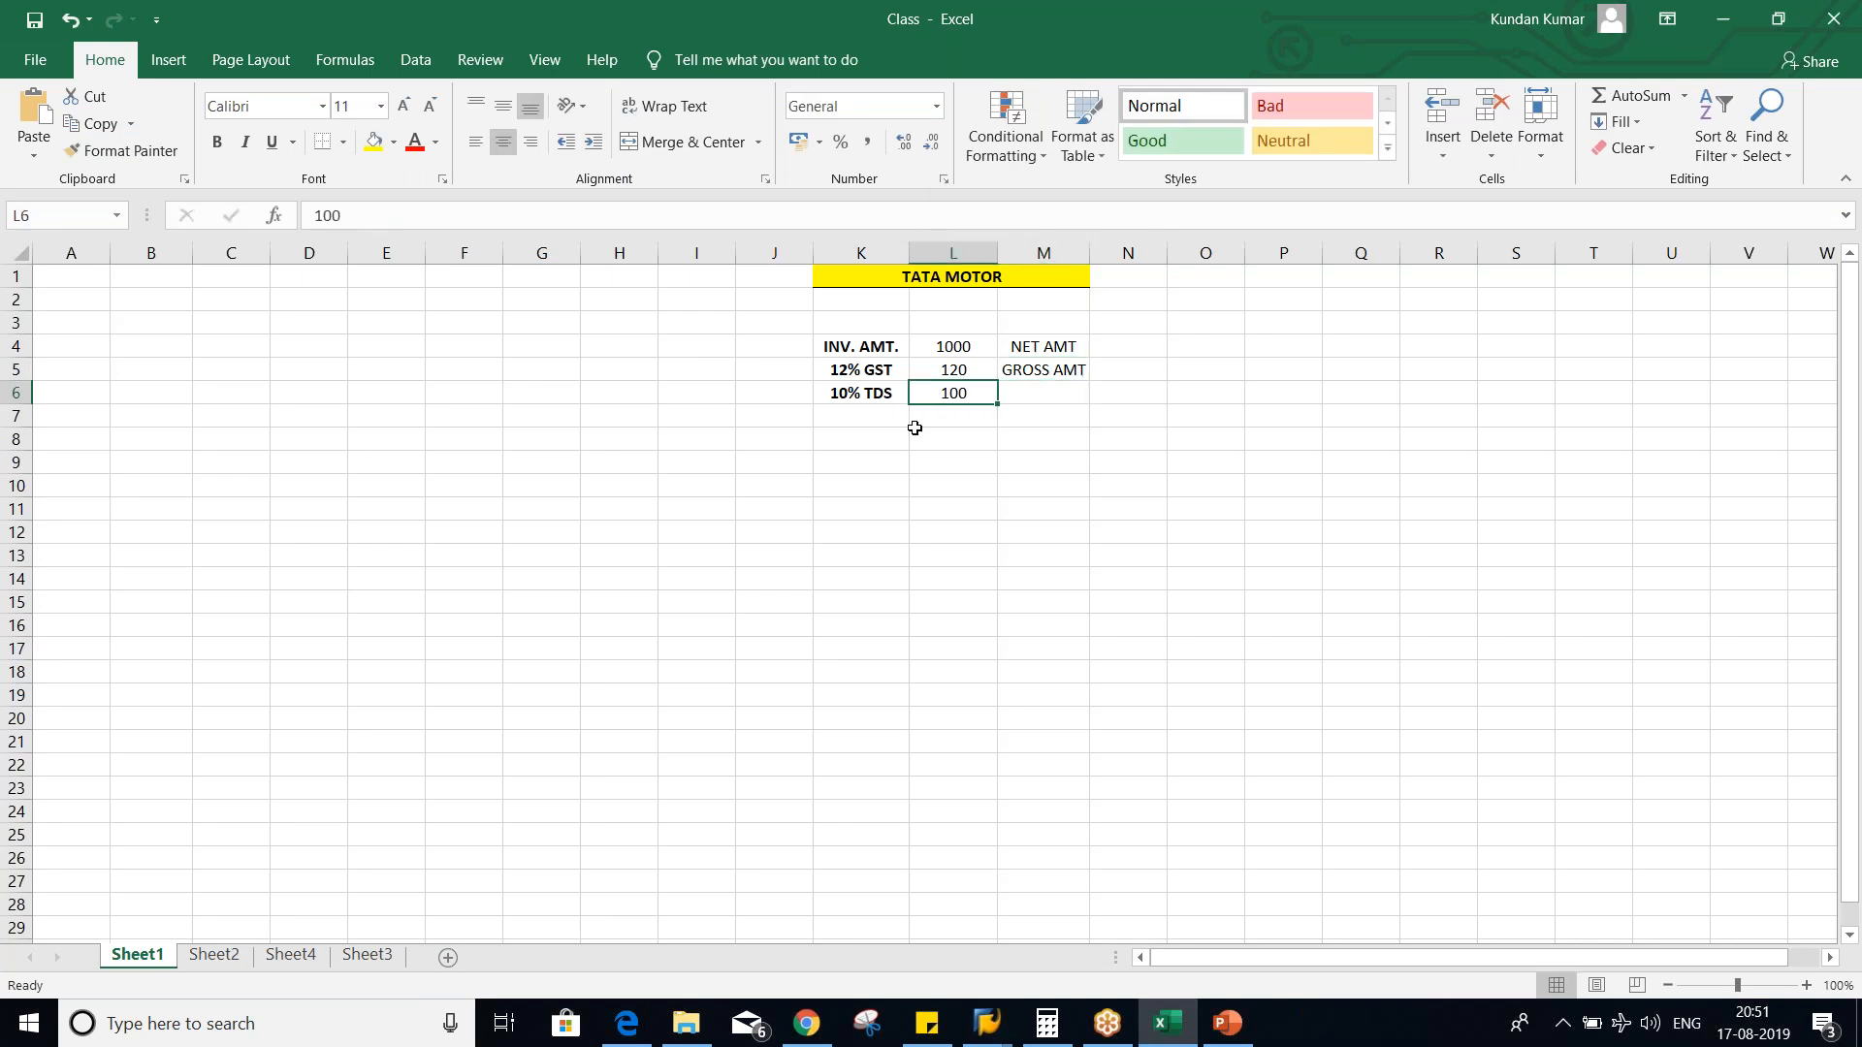
pyautogui.click(861, 395)
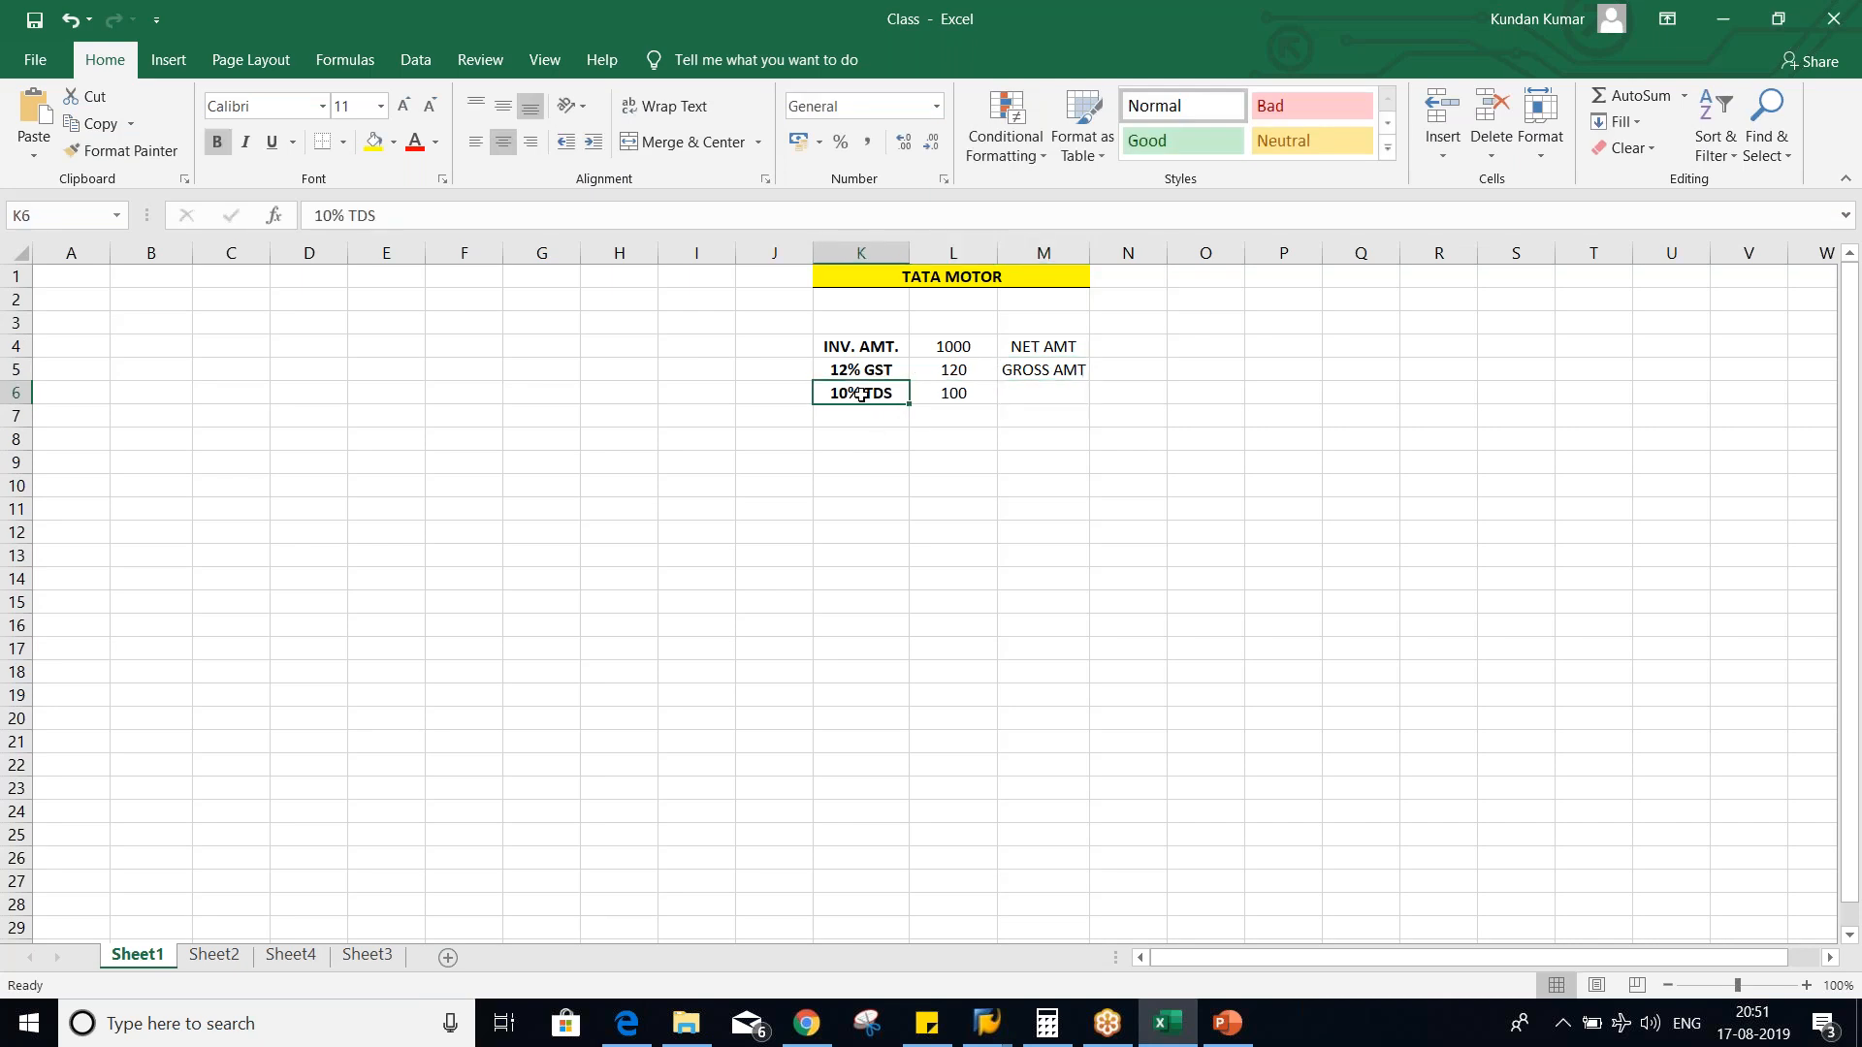
pyautogui.click(957, 344)
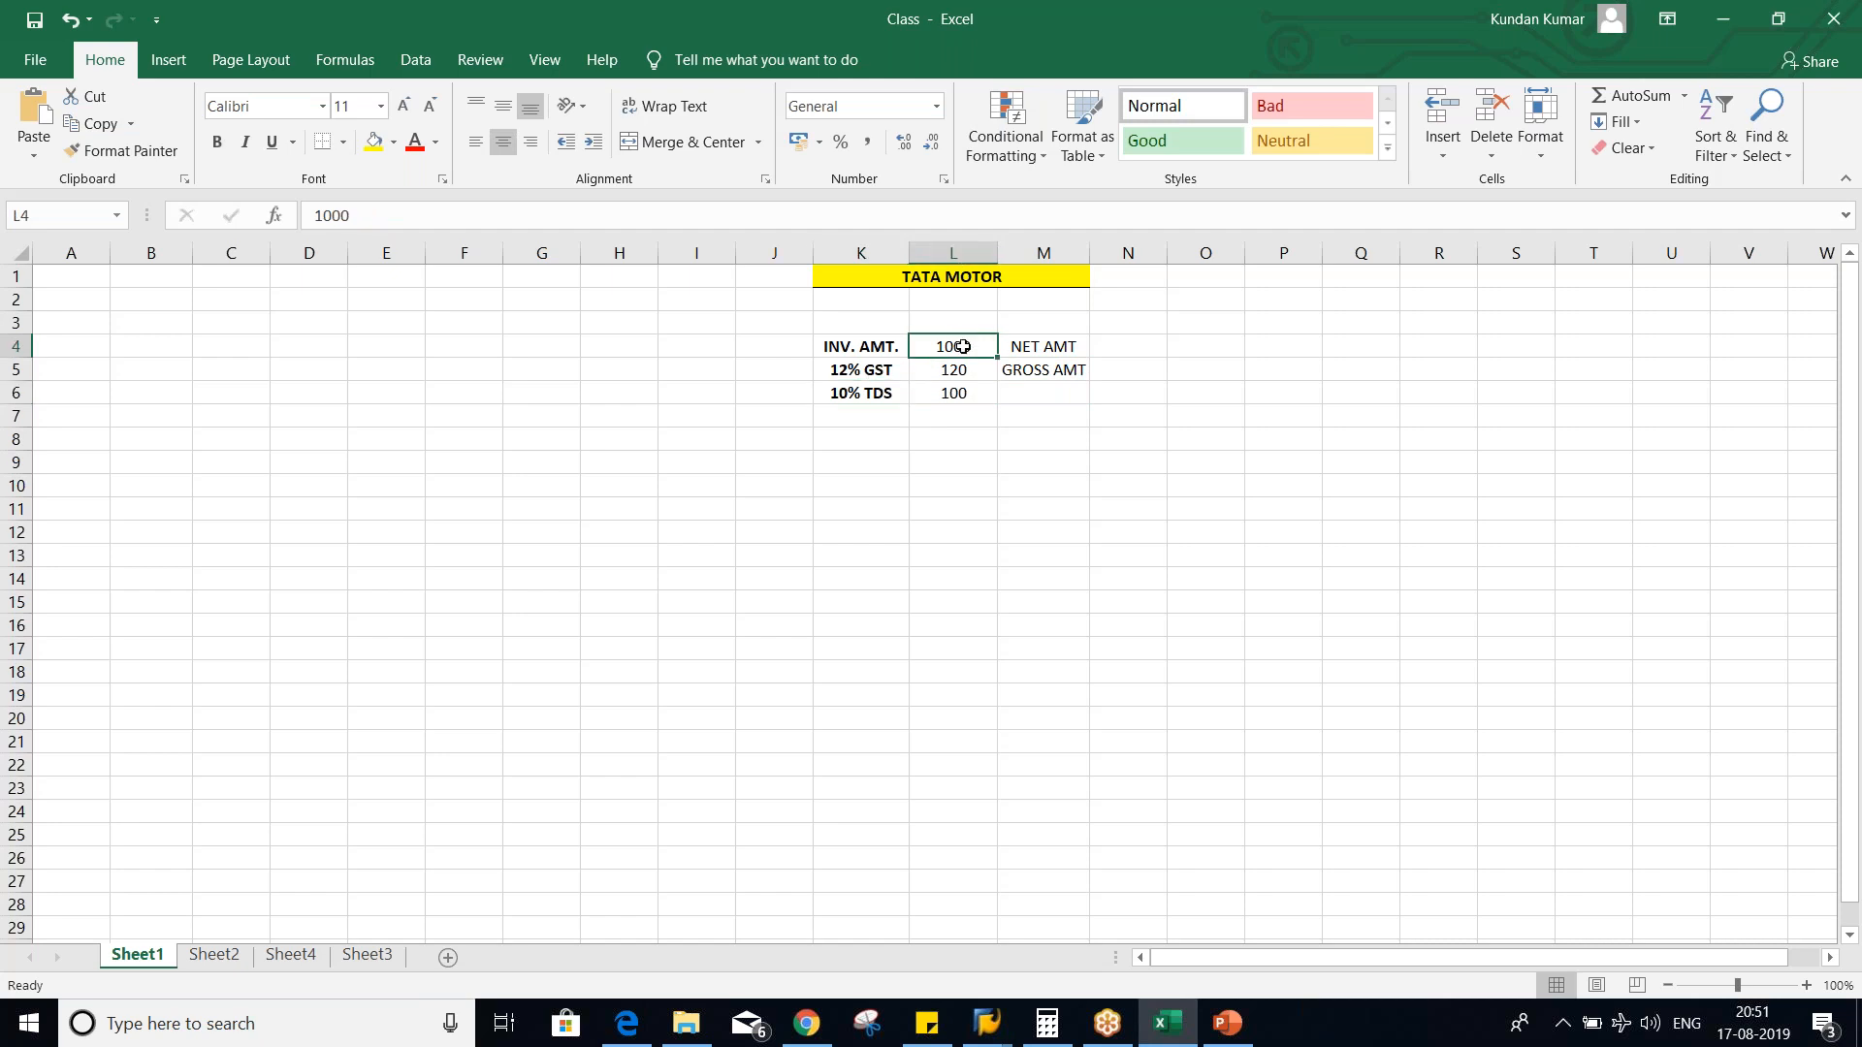
pyautogui.click(960, 393)
pyautogui.click(958, 349)
pyautogui.click(970, 397)
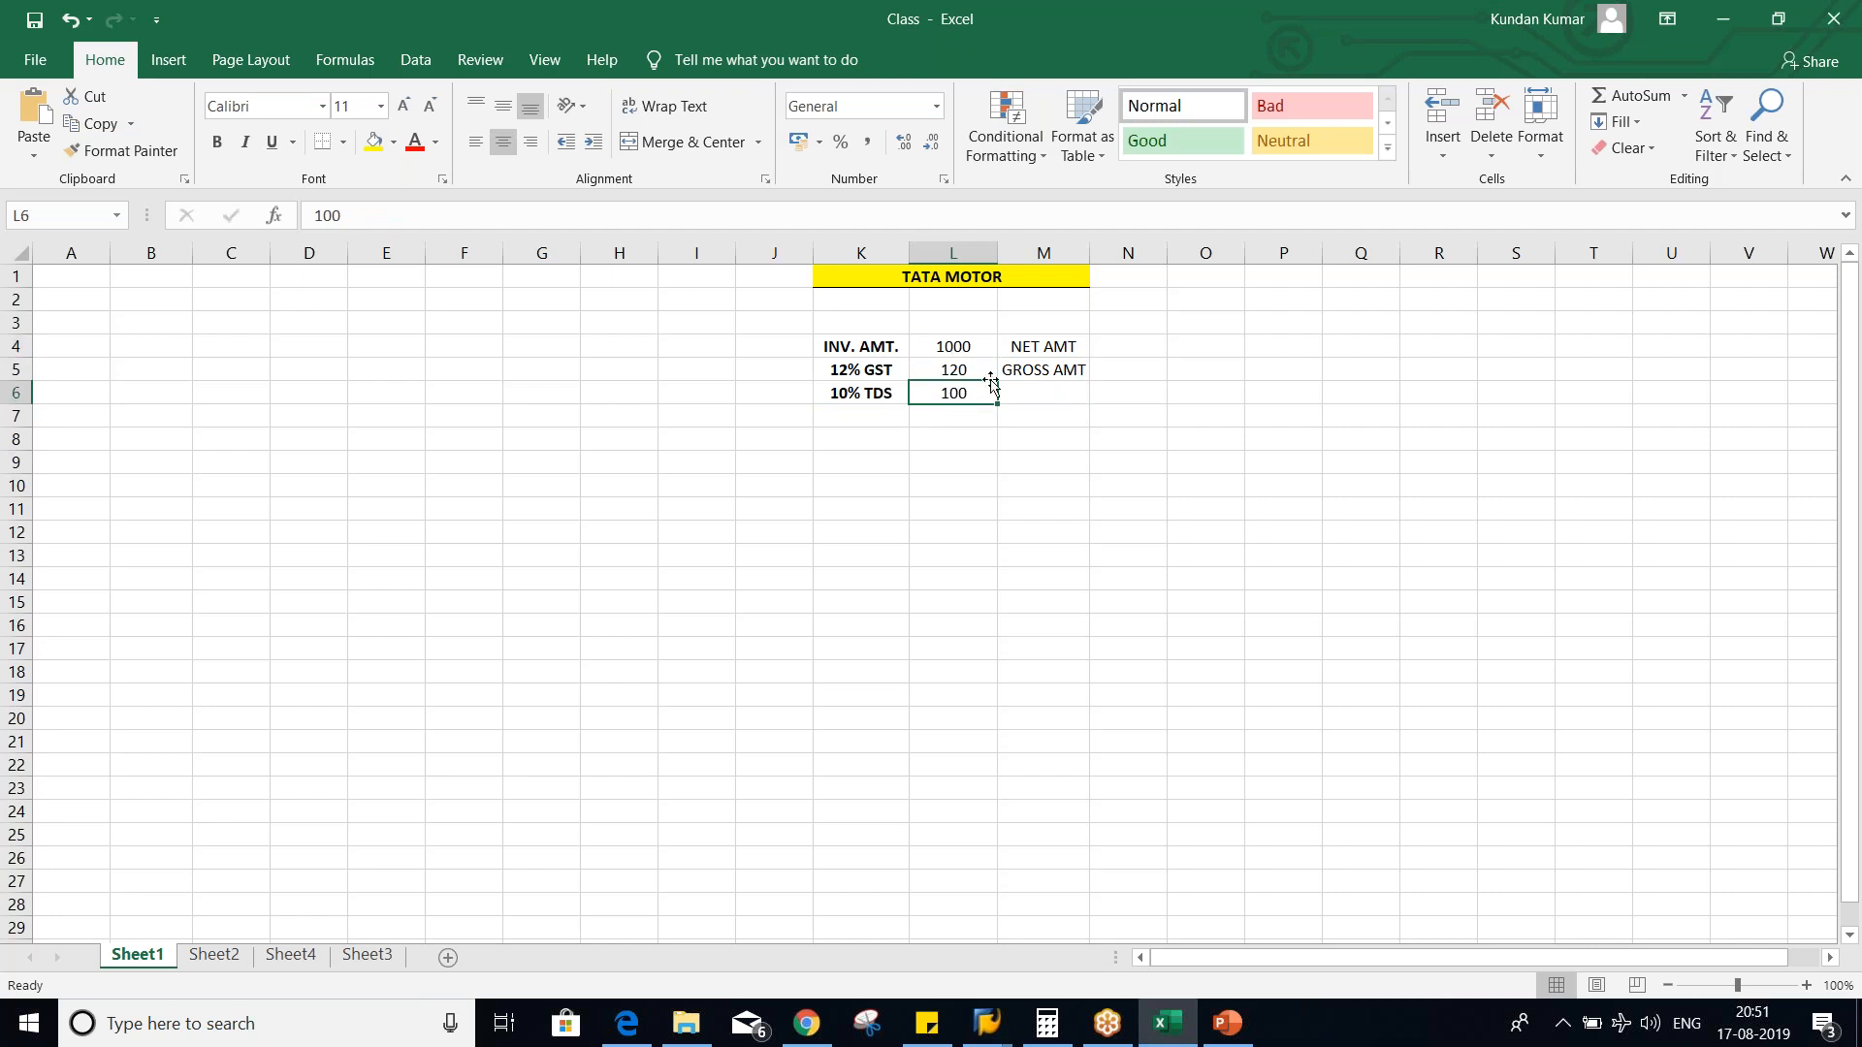
pyautogui.click(1022, 353)
pyautogui.click(1024, 374)
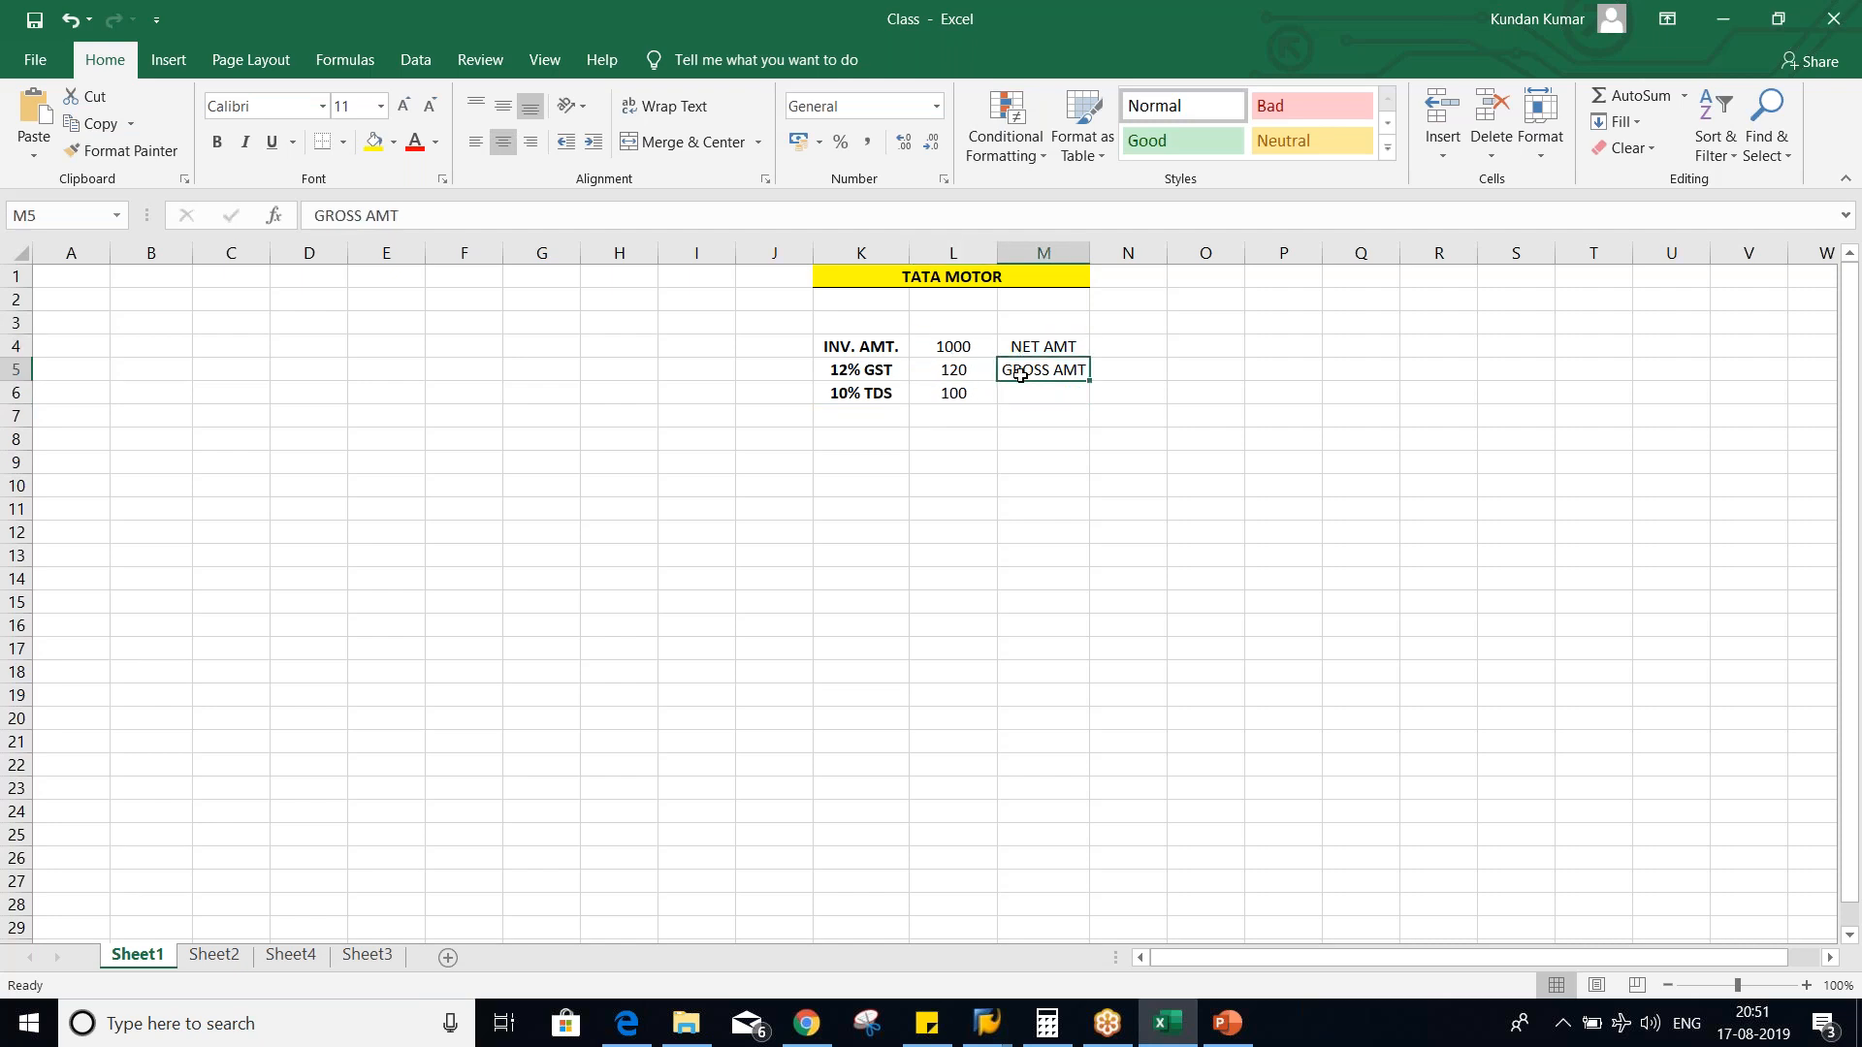
pyautogui.click(955, 355)
pyautogui.click(945, 369)
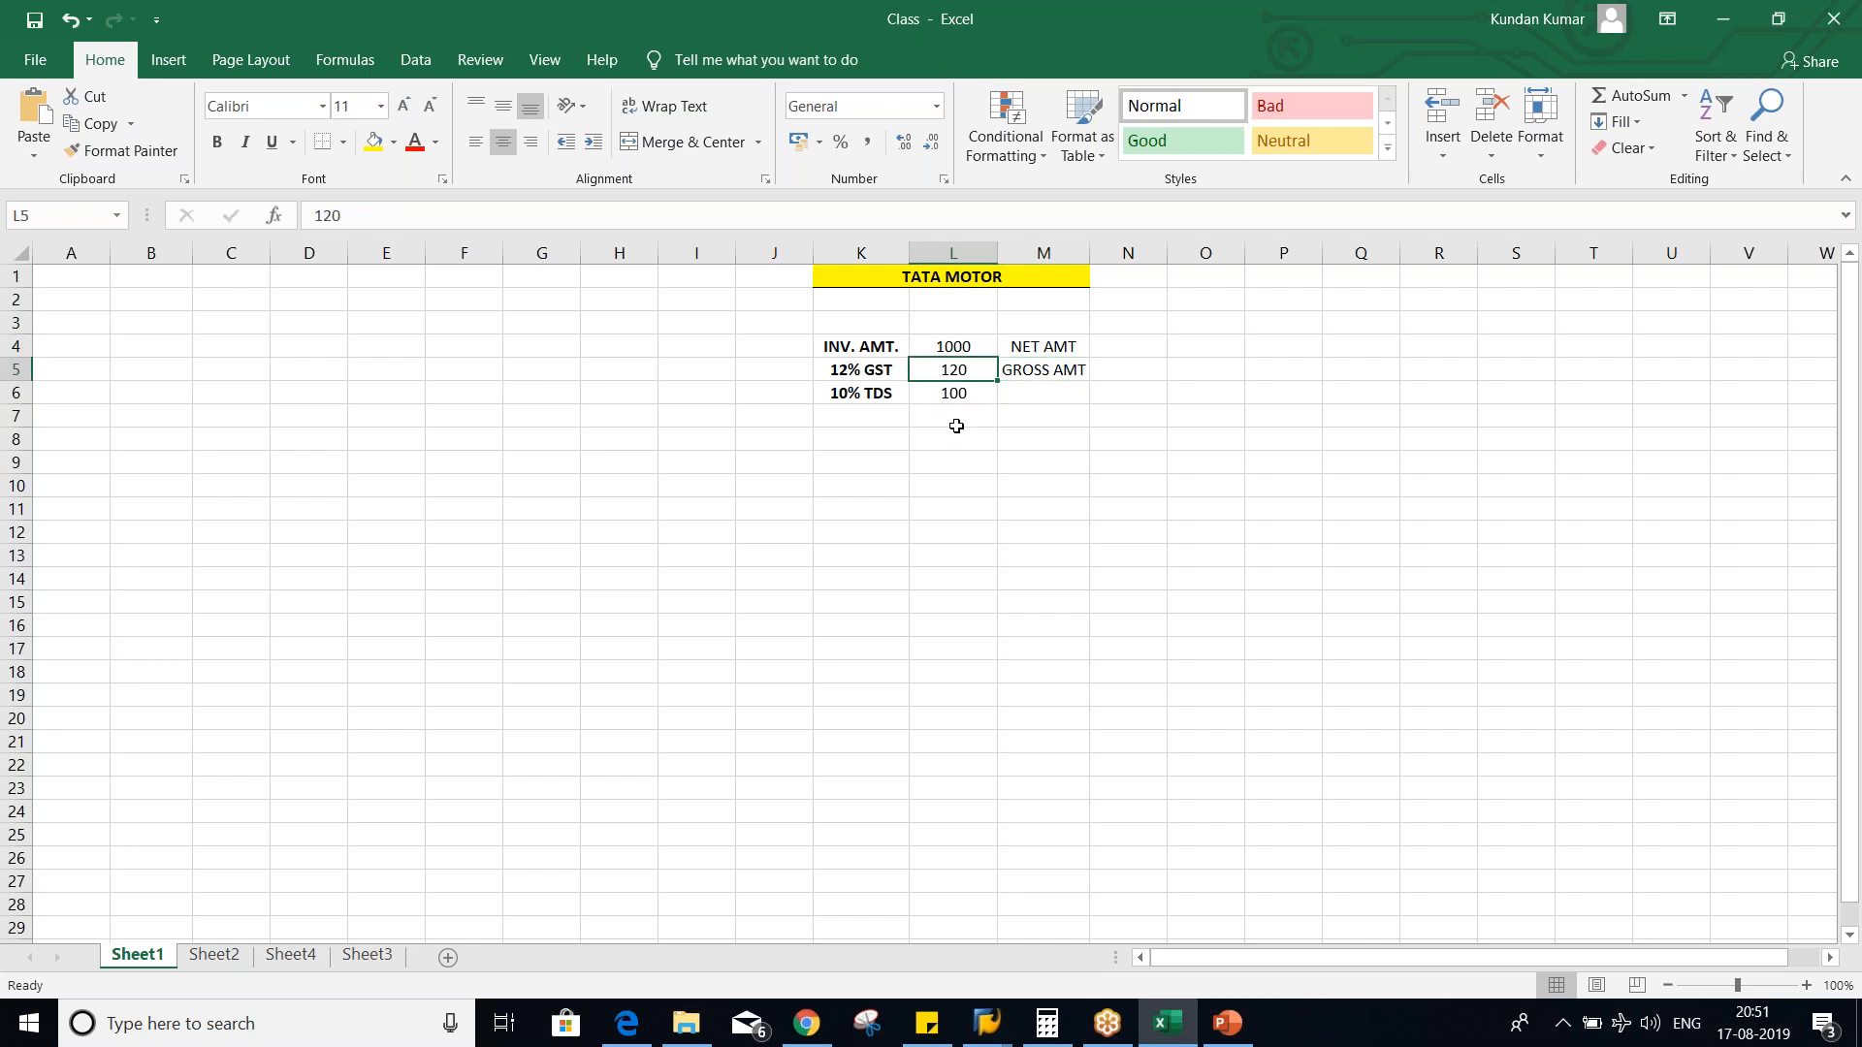
# - Change the 10% TDS amount in cell L6 to 112, calculated on the gross amount
pyautogui.click(947, 396)
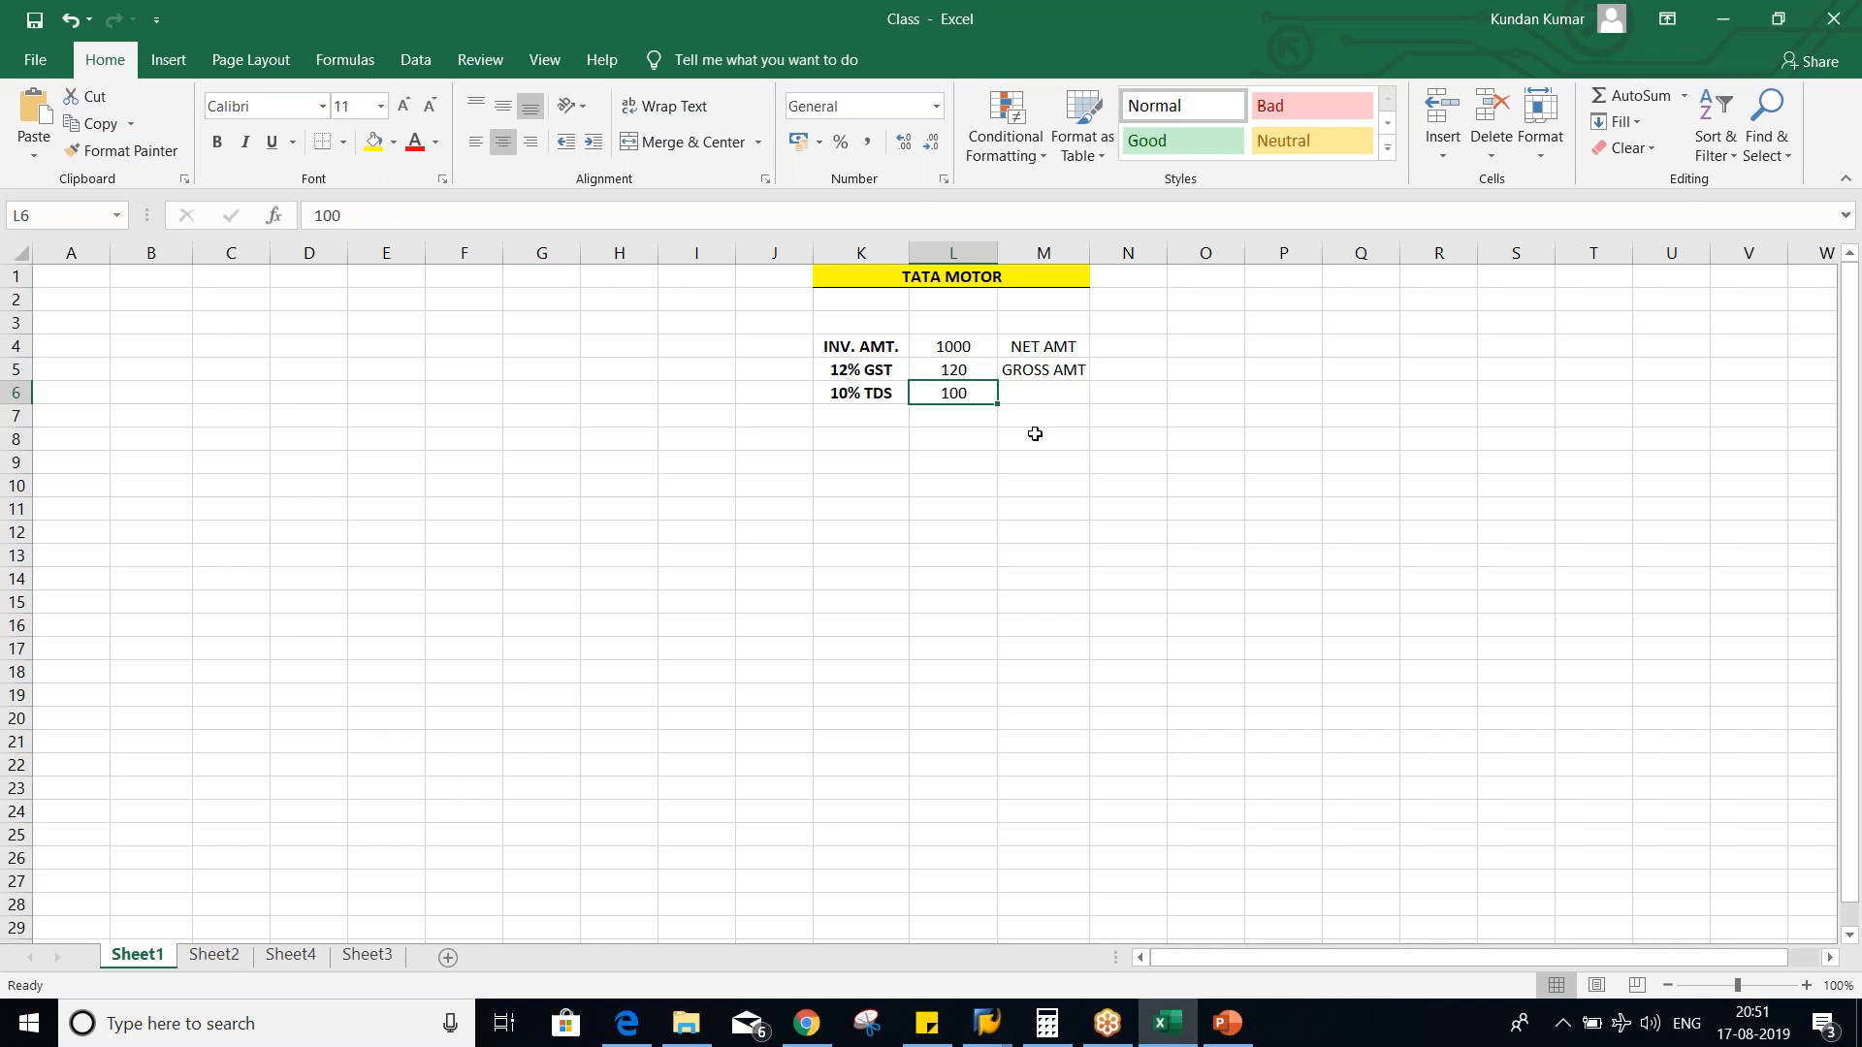
pyautogui.write('112')
pyautogui.press('Return')
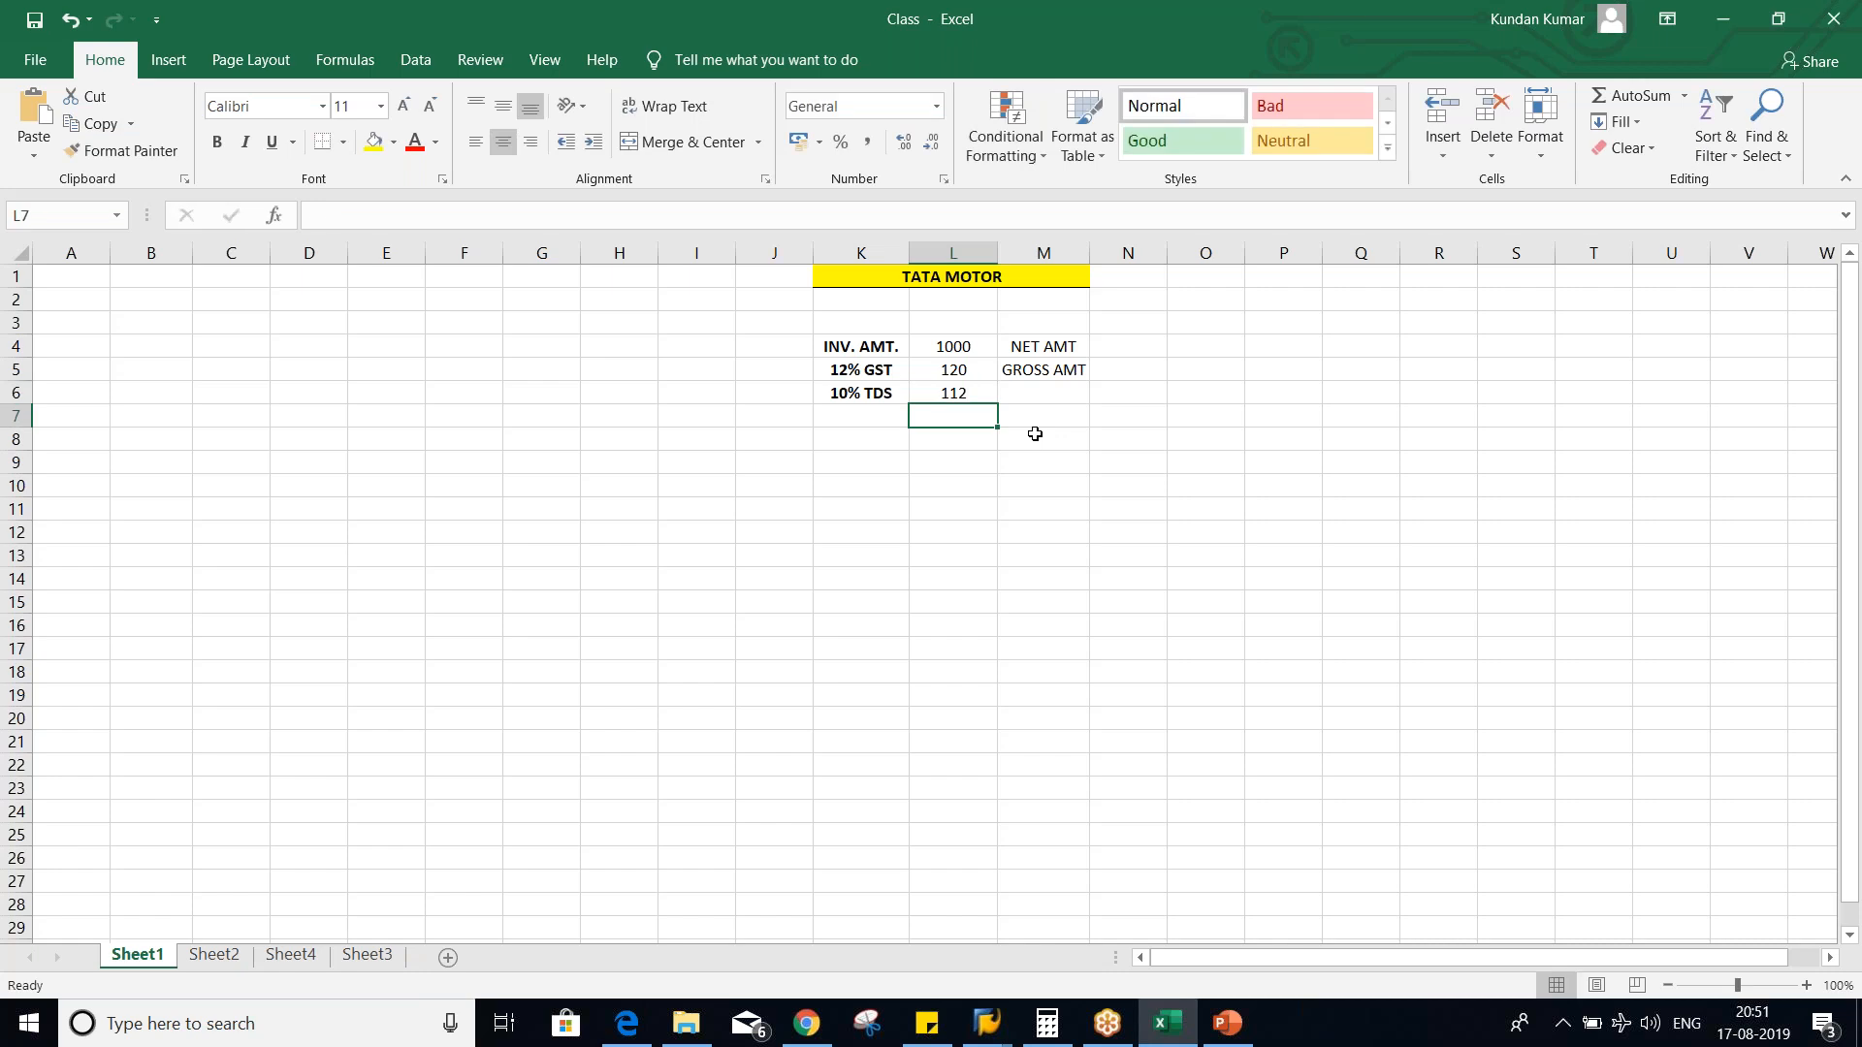
pyautogui.press('Up')
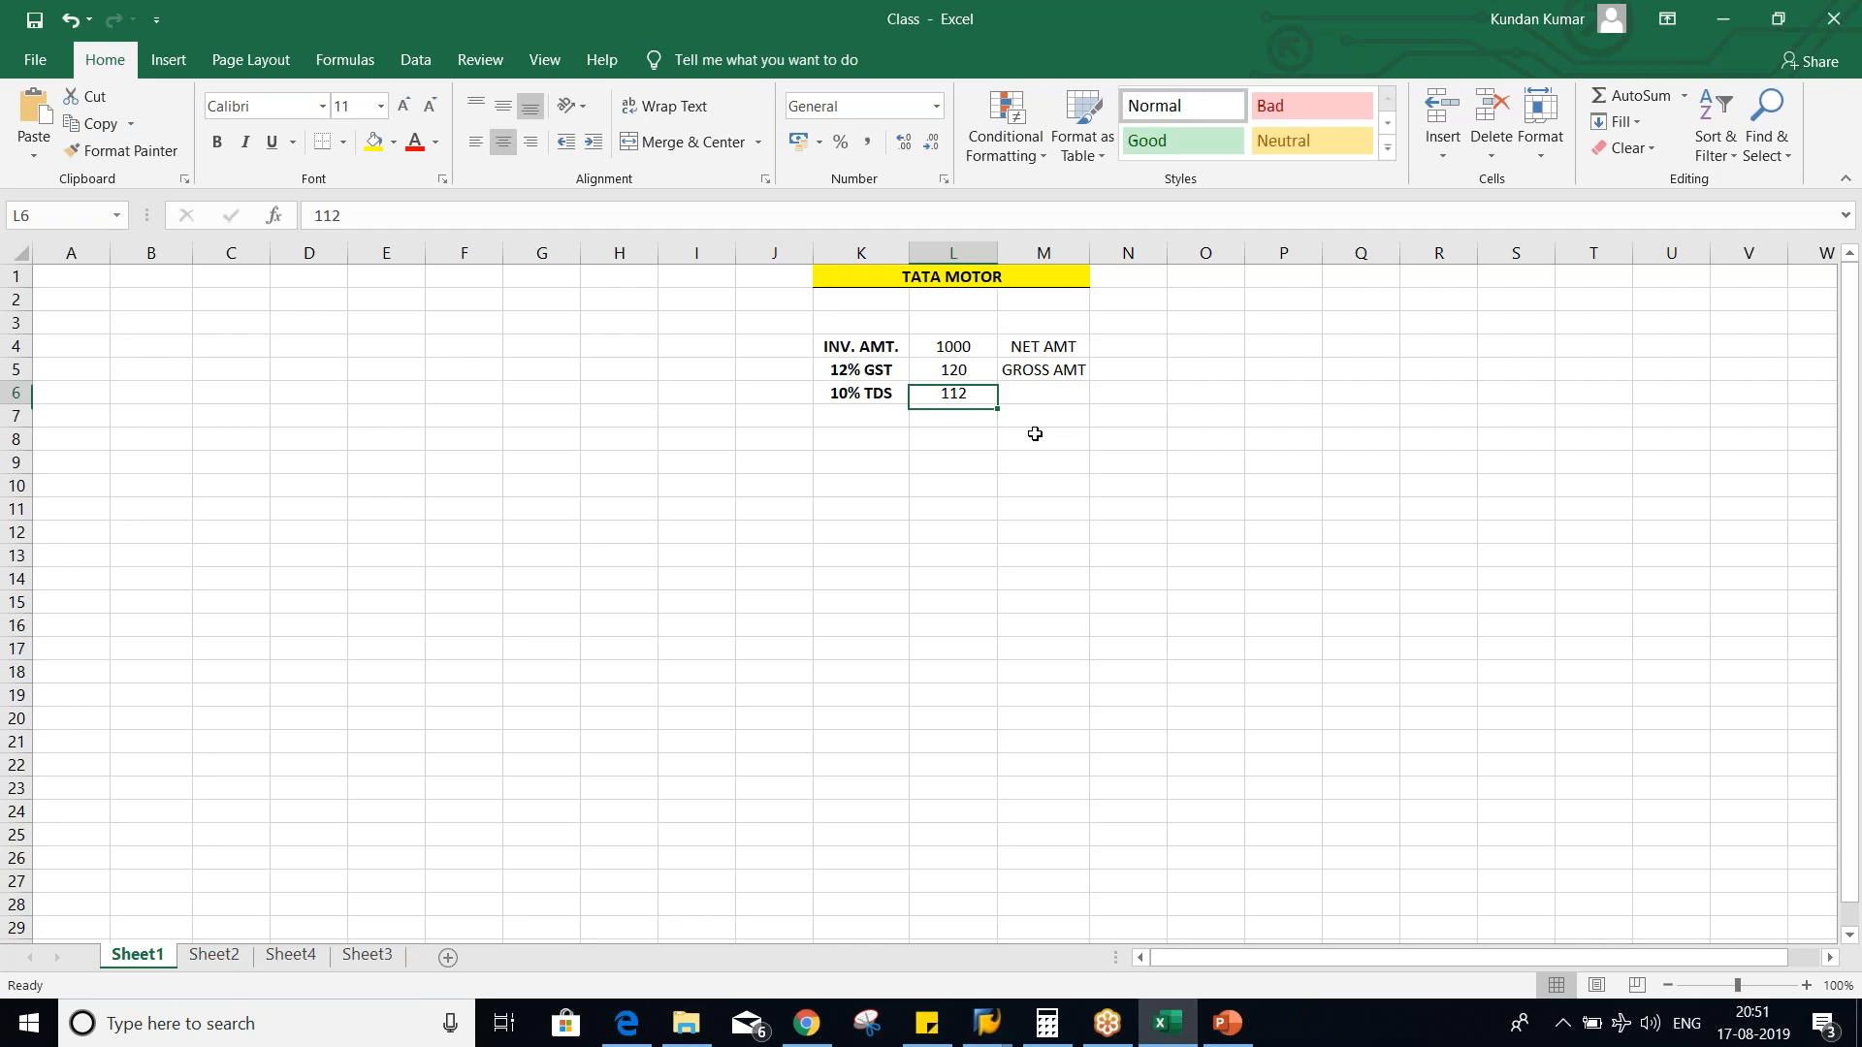
# - Switch to the SAP Easy Access session in SAP GUI
pyautogui.click(989, 1027)
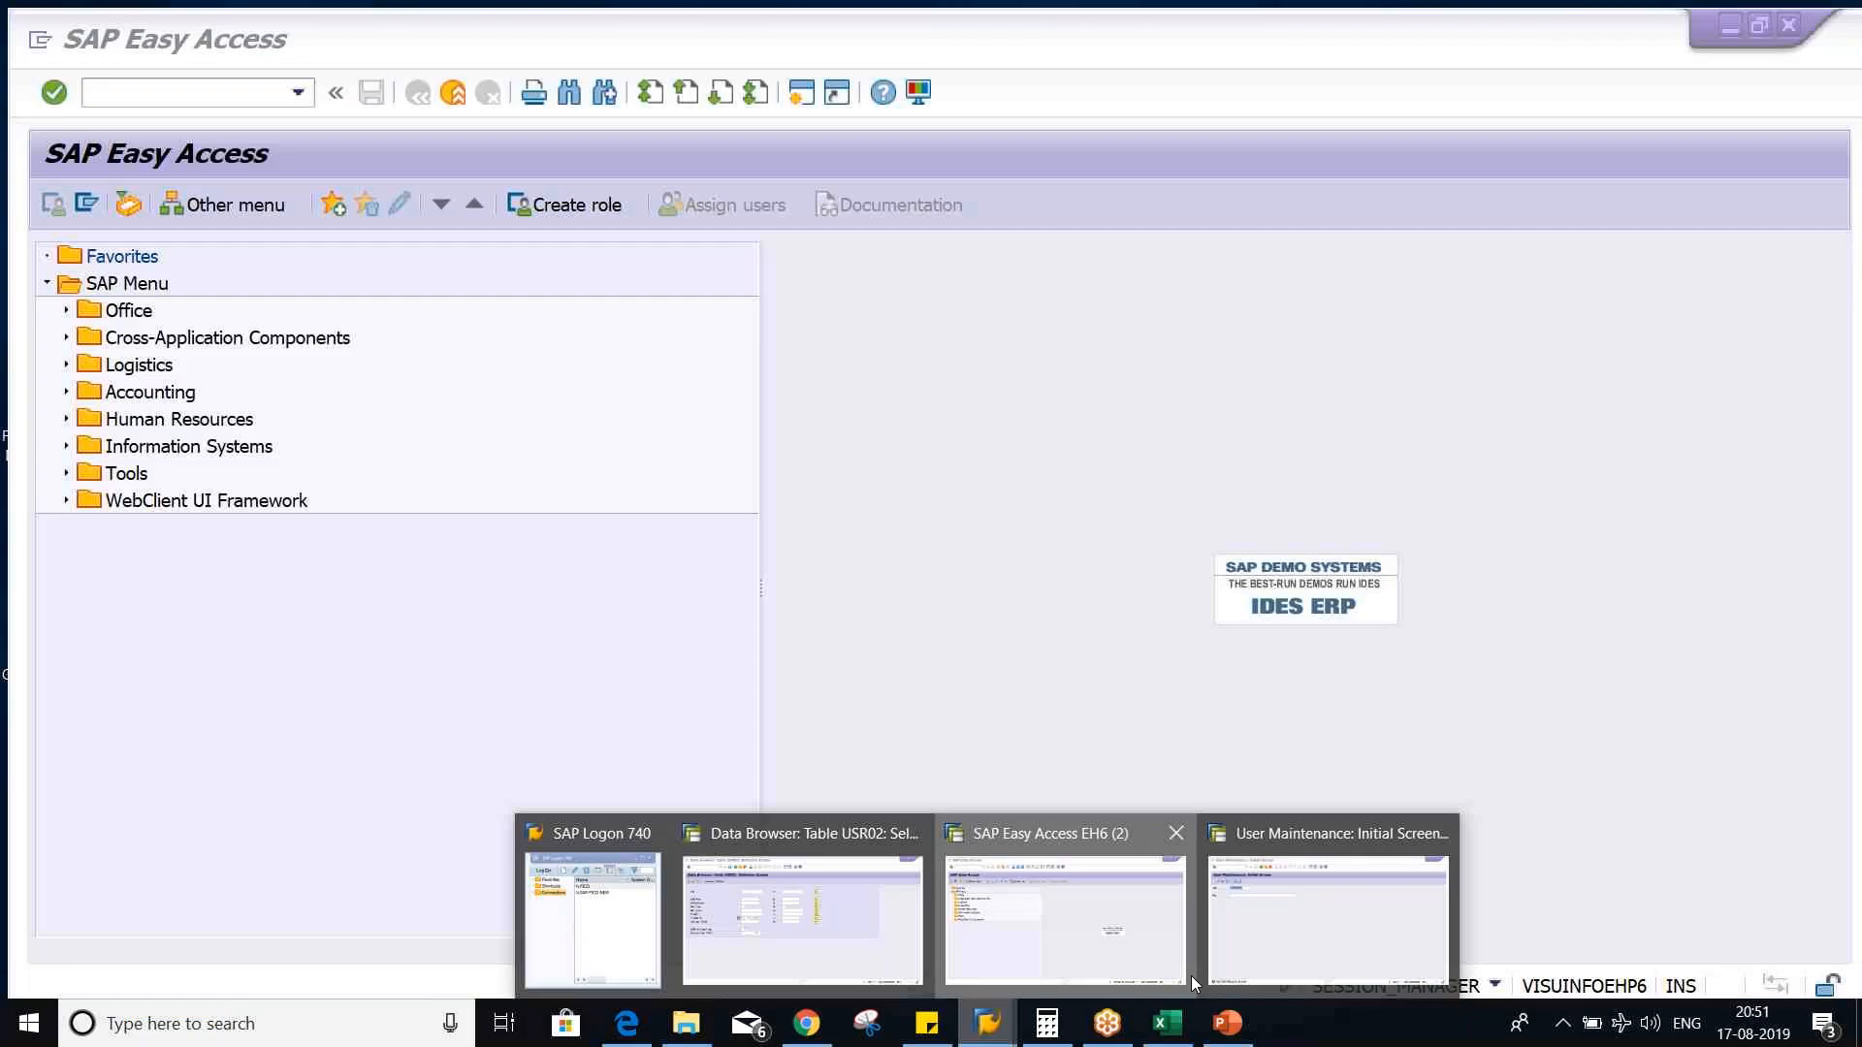
pyautogui.click(1147, 968)
pyautogui.click(421, 37)
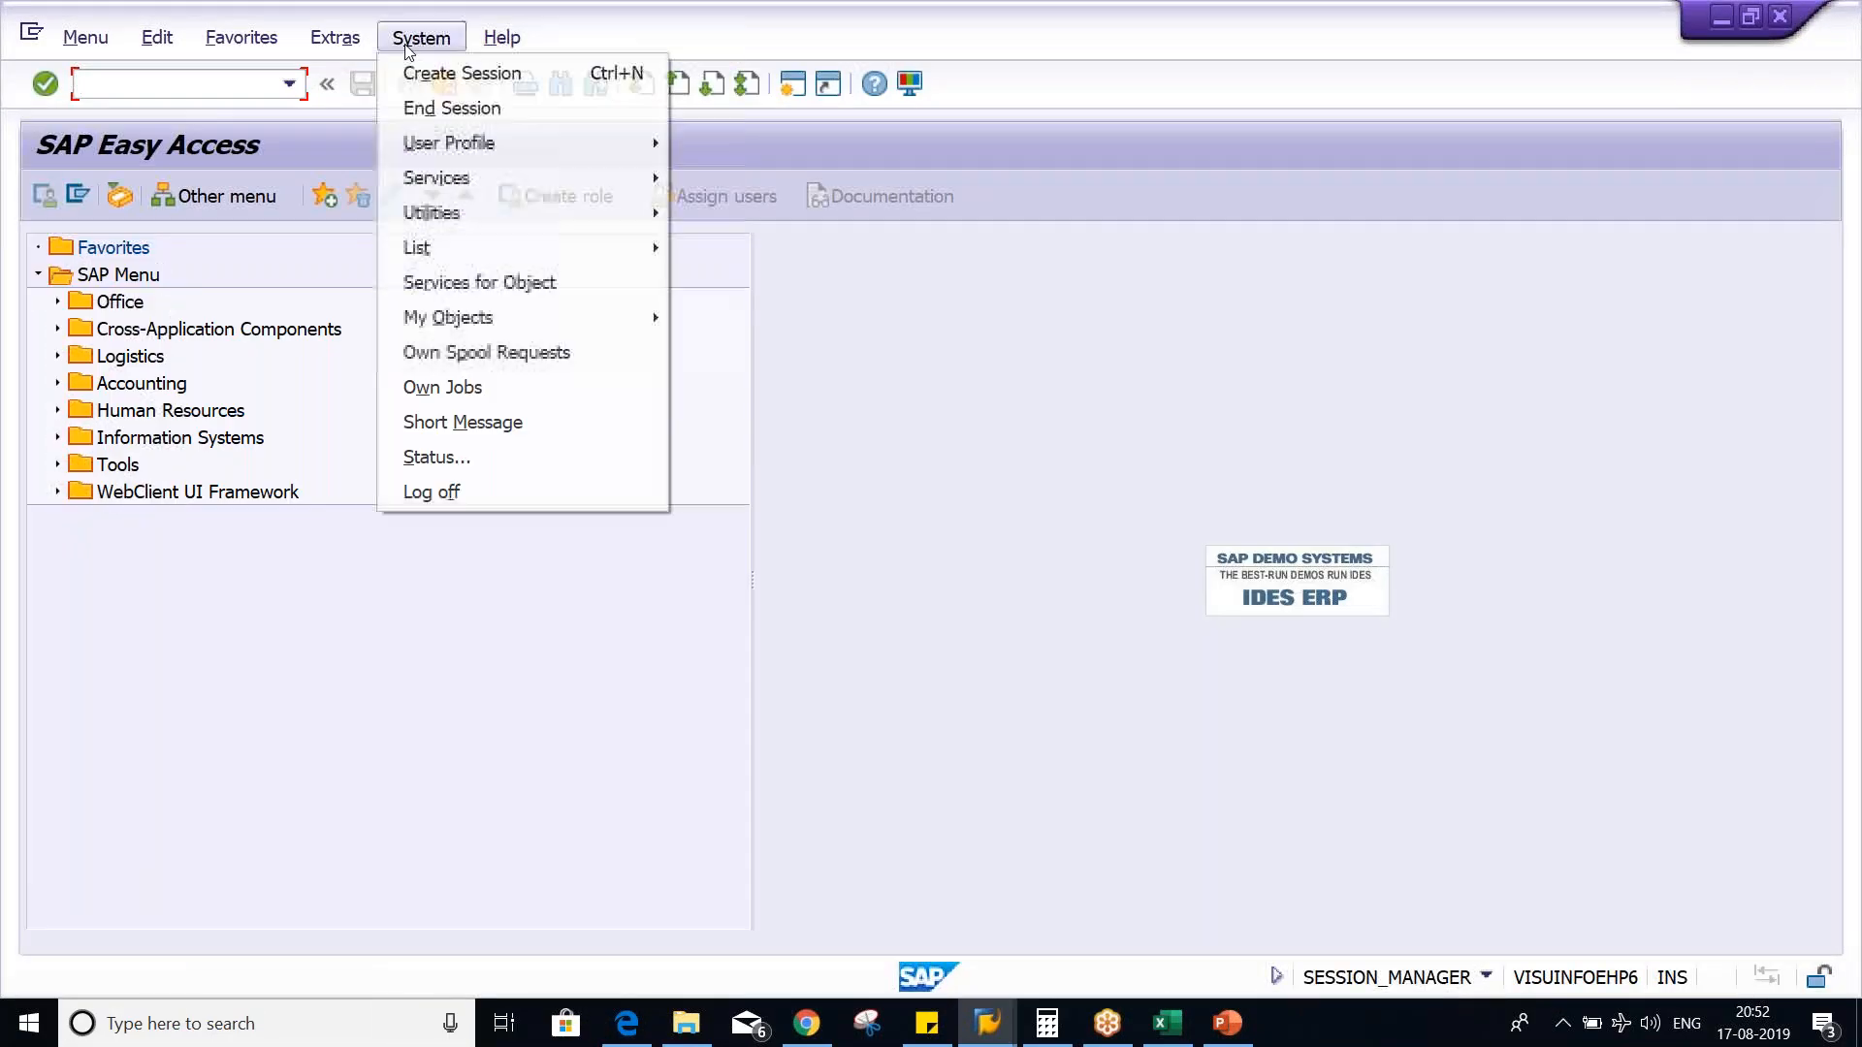
pyautogui.click(432, 492)
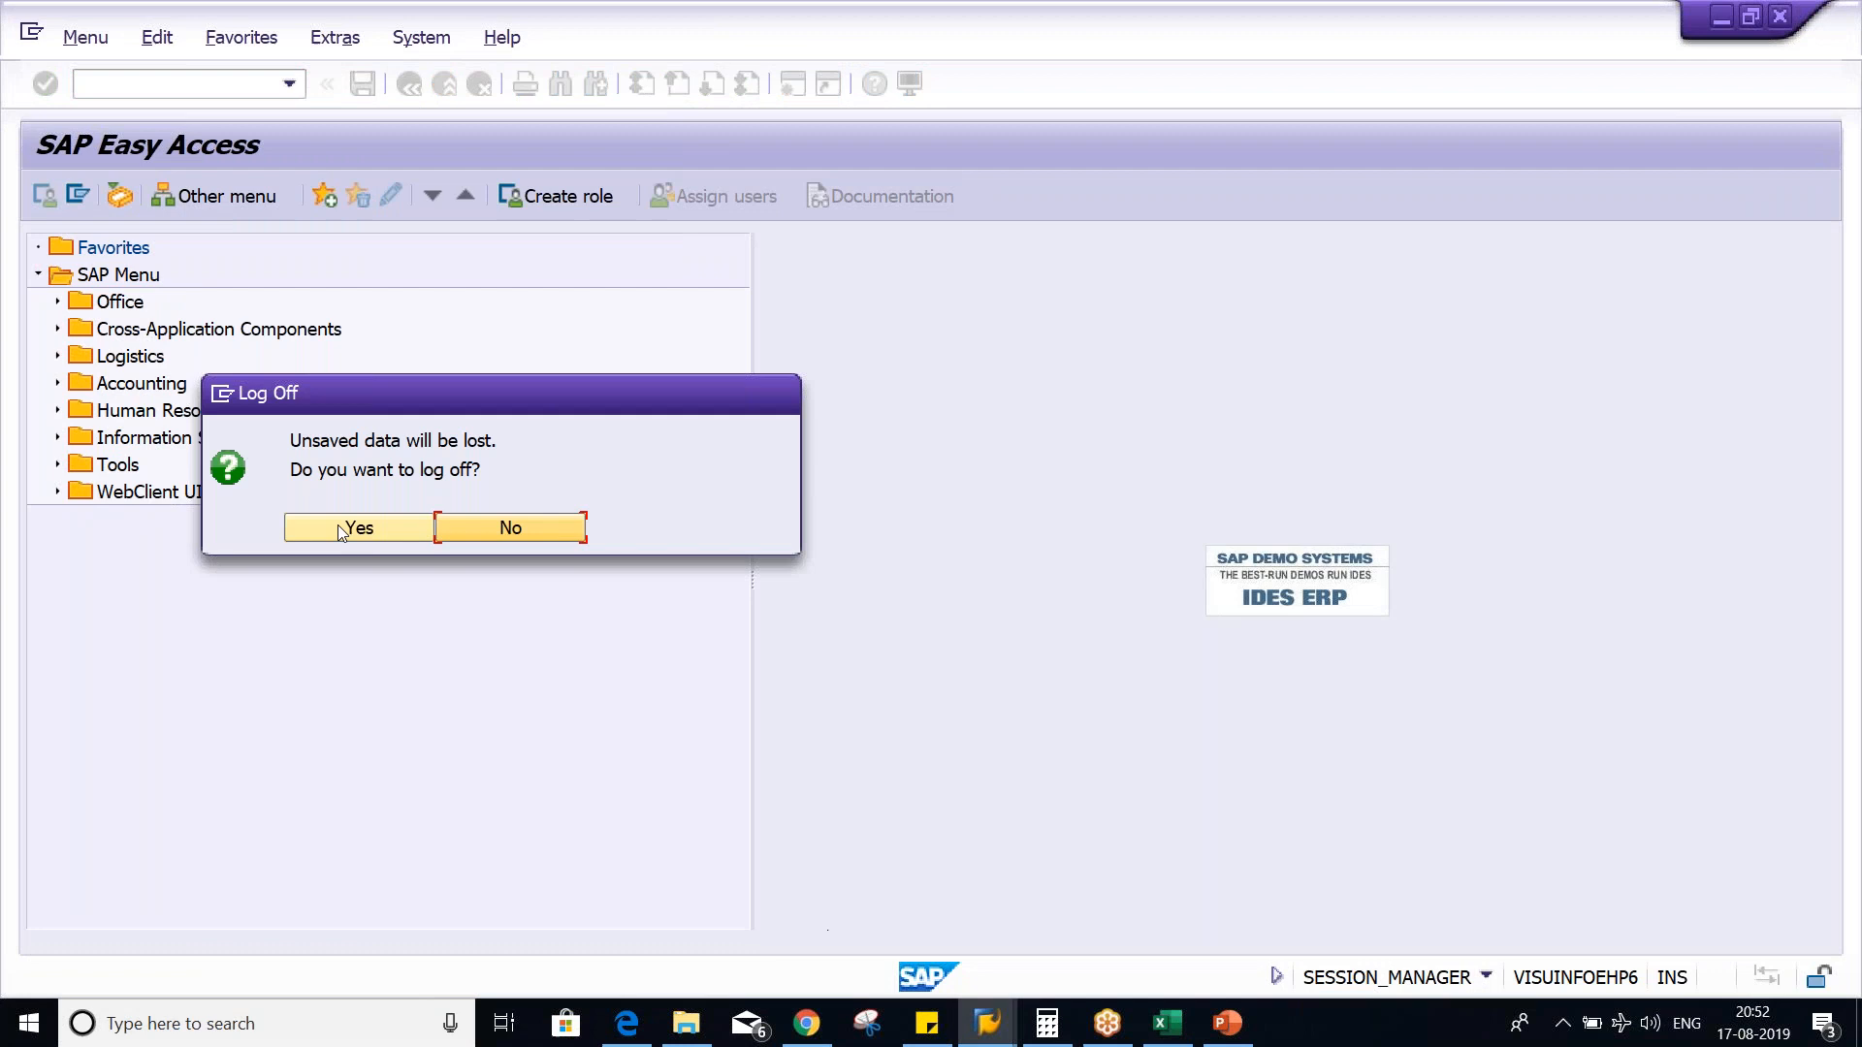
pyautogui.click(452, 528)
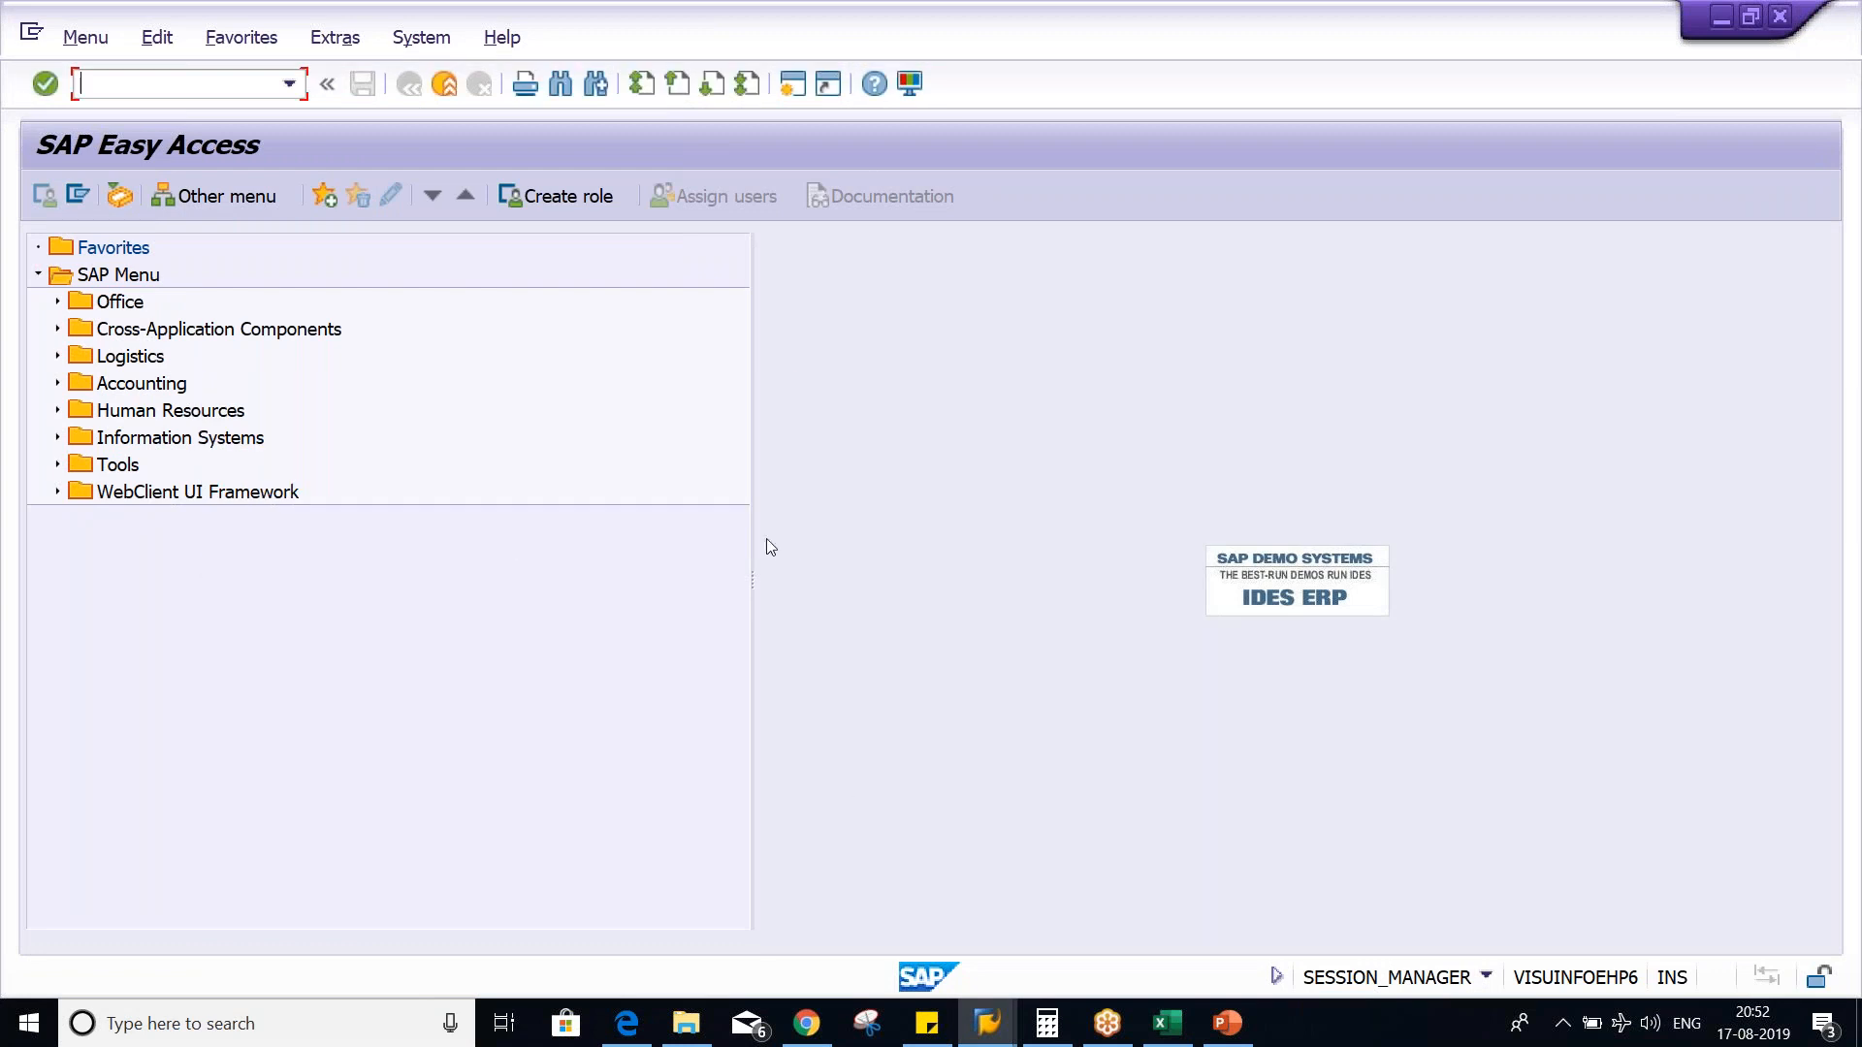
# - Close the Data Browser and User Maintenance sessions and return to the SAP Easy Access session
pyautogui.click(987, 1023)
pyautogui.click(1040, 922)
pyautogui.click(983, 1030)
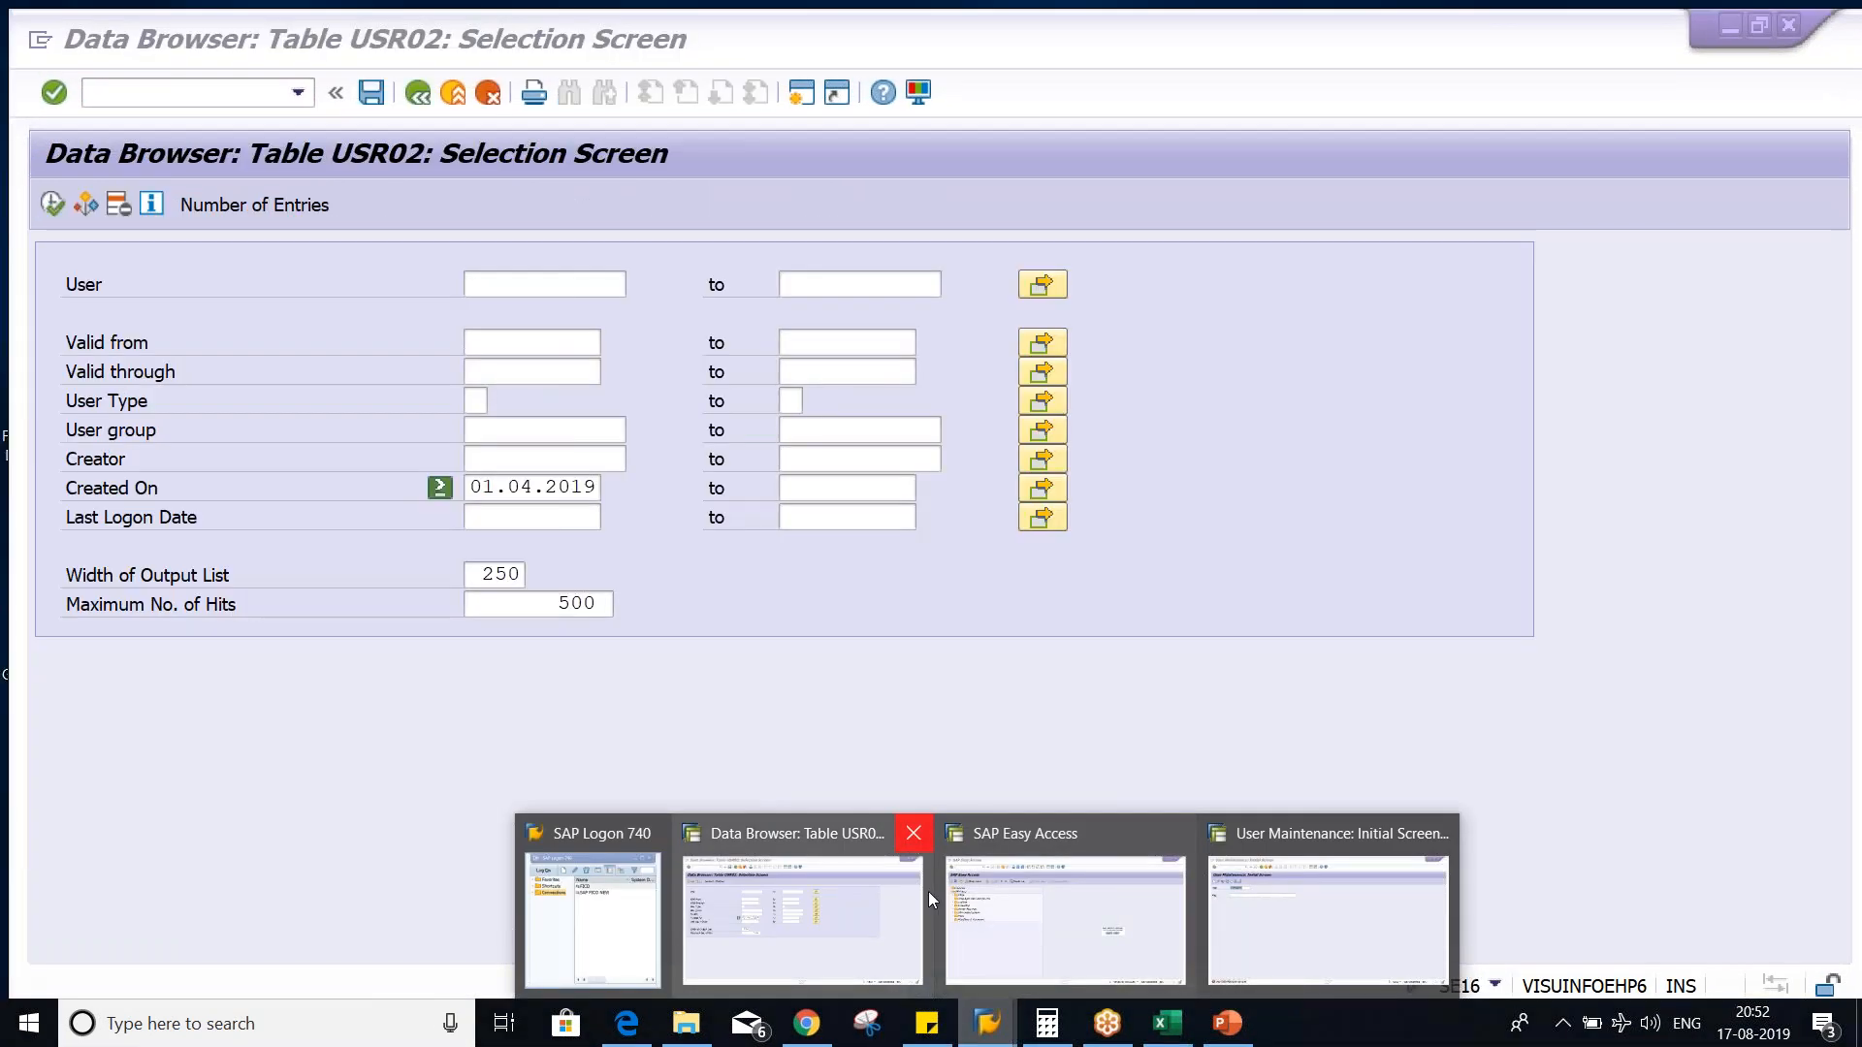
pyautogui.middleClick(928, 892)
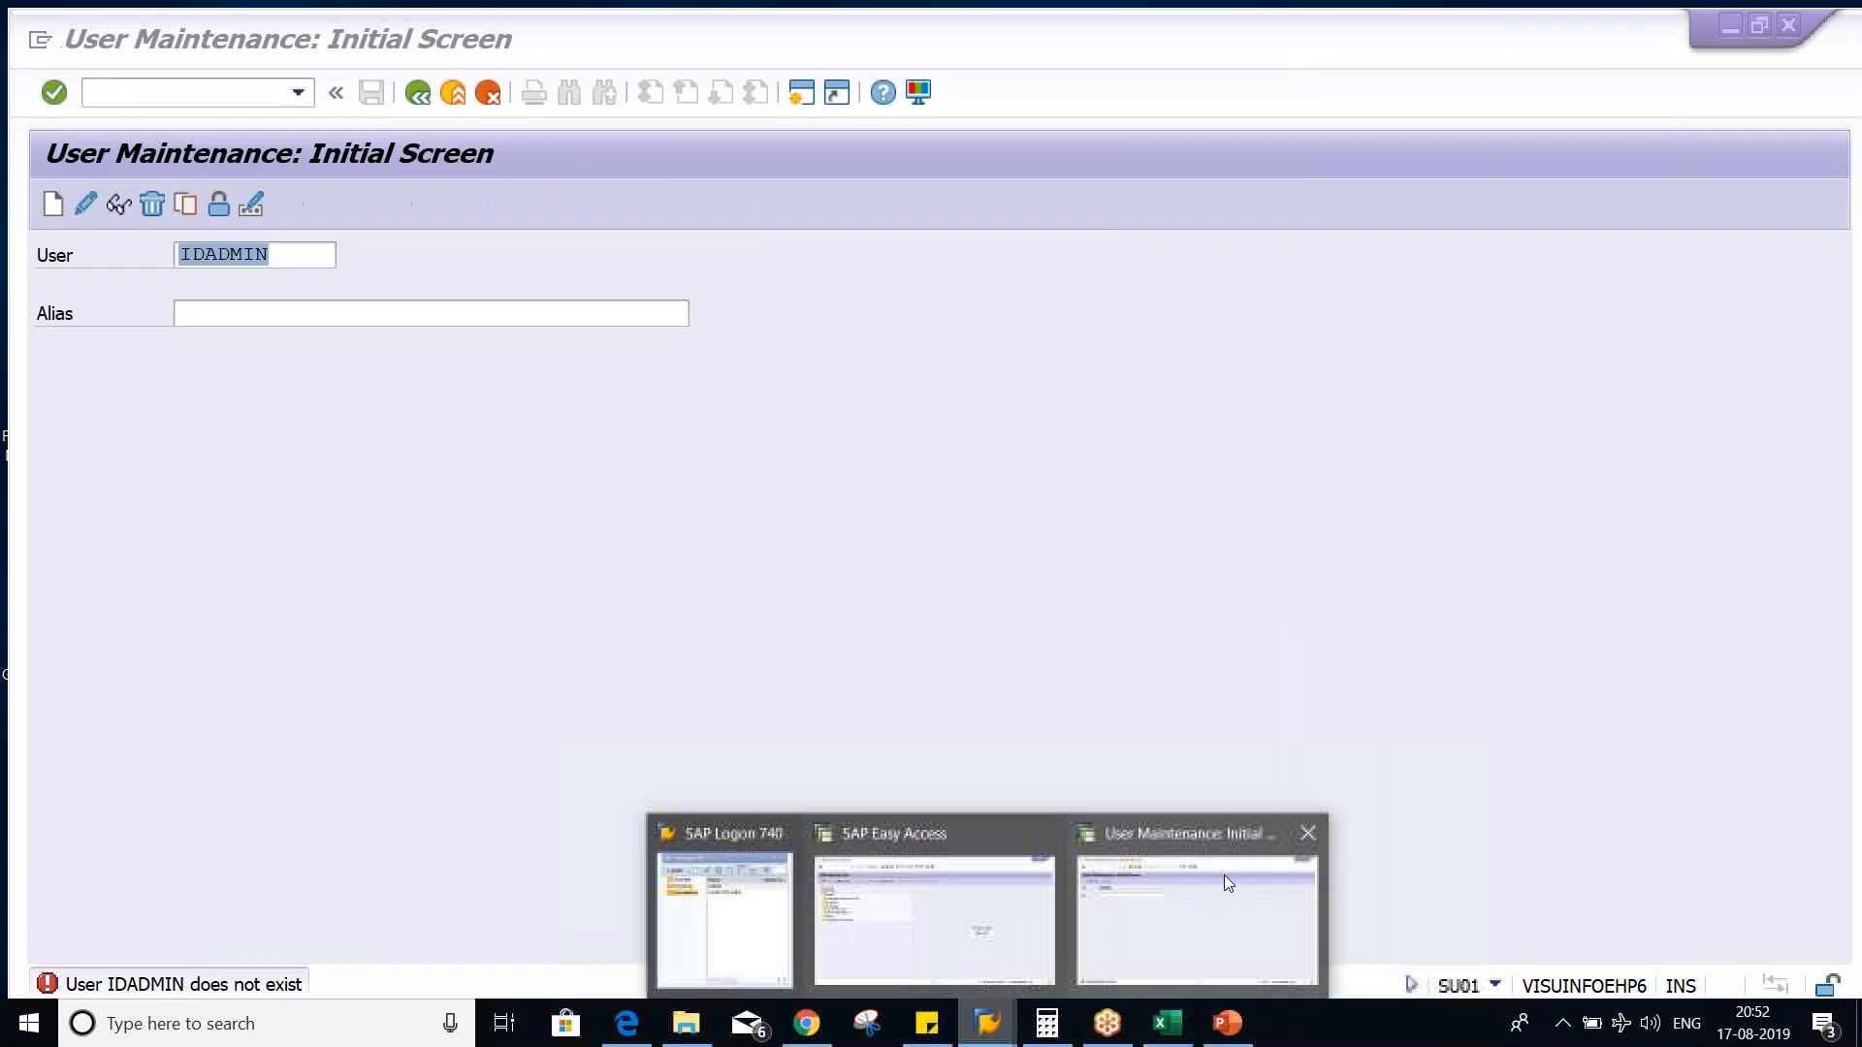
pyautogui.middleClick(1066, 921)
pyautogui.click(981, 928)
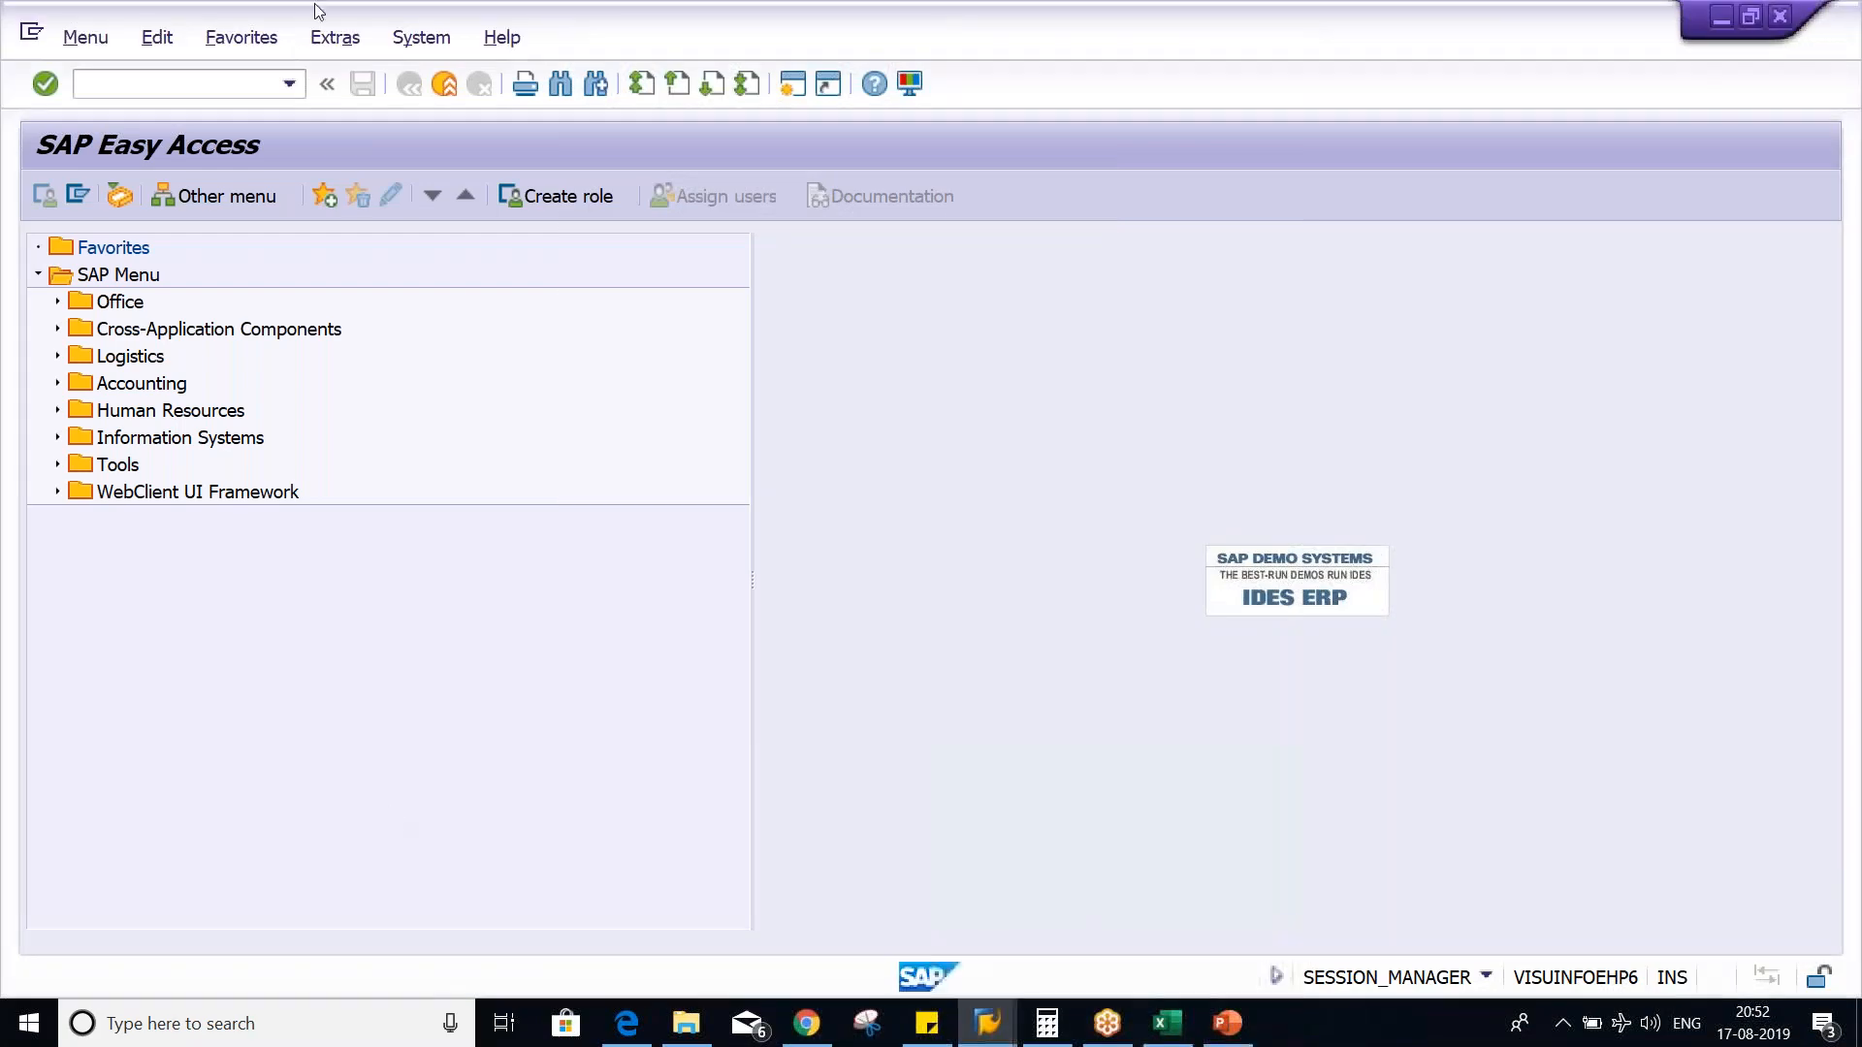
# - Run transaction SPRO and display the SAP Customizing Implementation Guide
pyautogui.write('AS')
pyautogui.press('BackSpace')
pyautogui.press('BackSpace')
pyautogui.write('SPEO')
pyautogui.press('BackSpace')
pyautogui.write('RO')
pyautogui.press('Return')
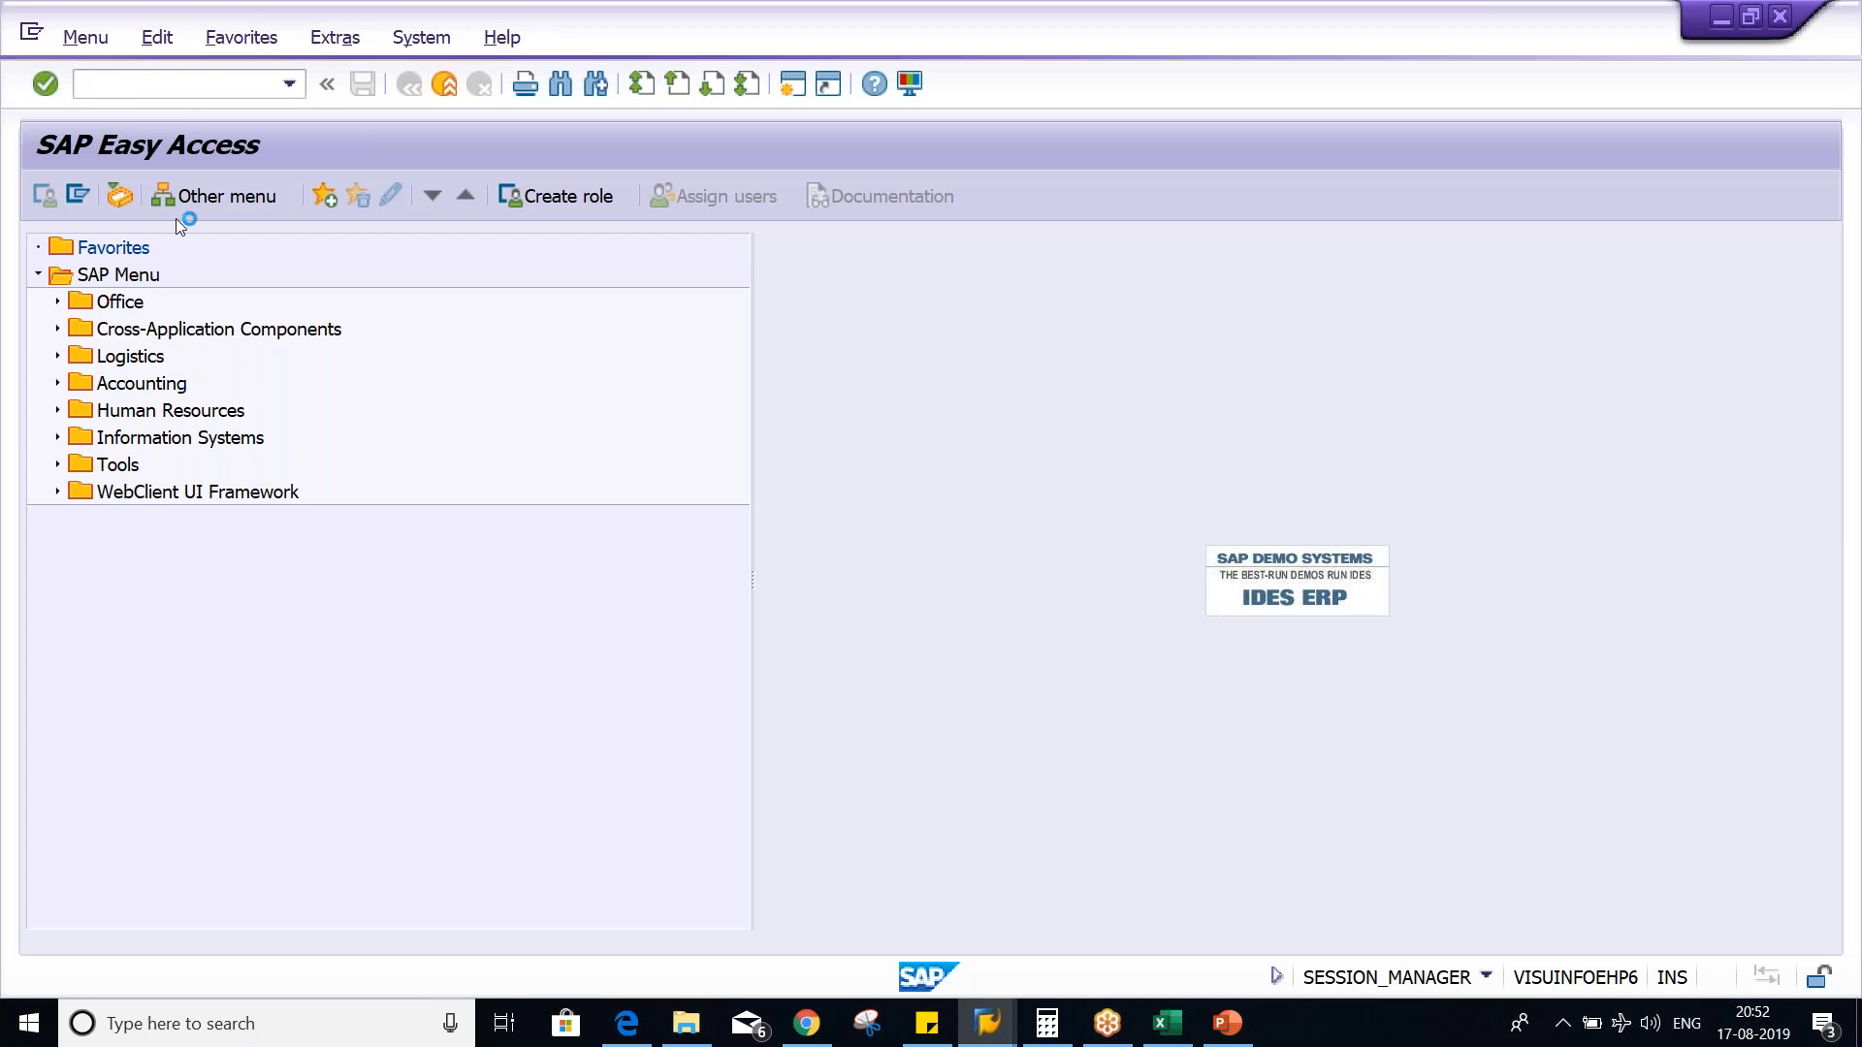
pyautogui.click(136, 196)
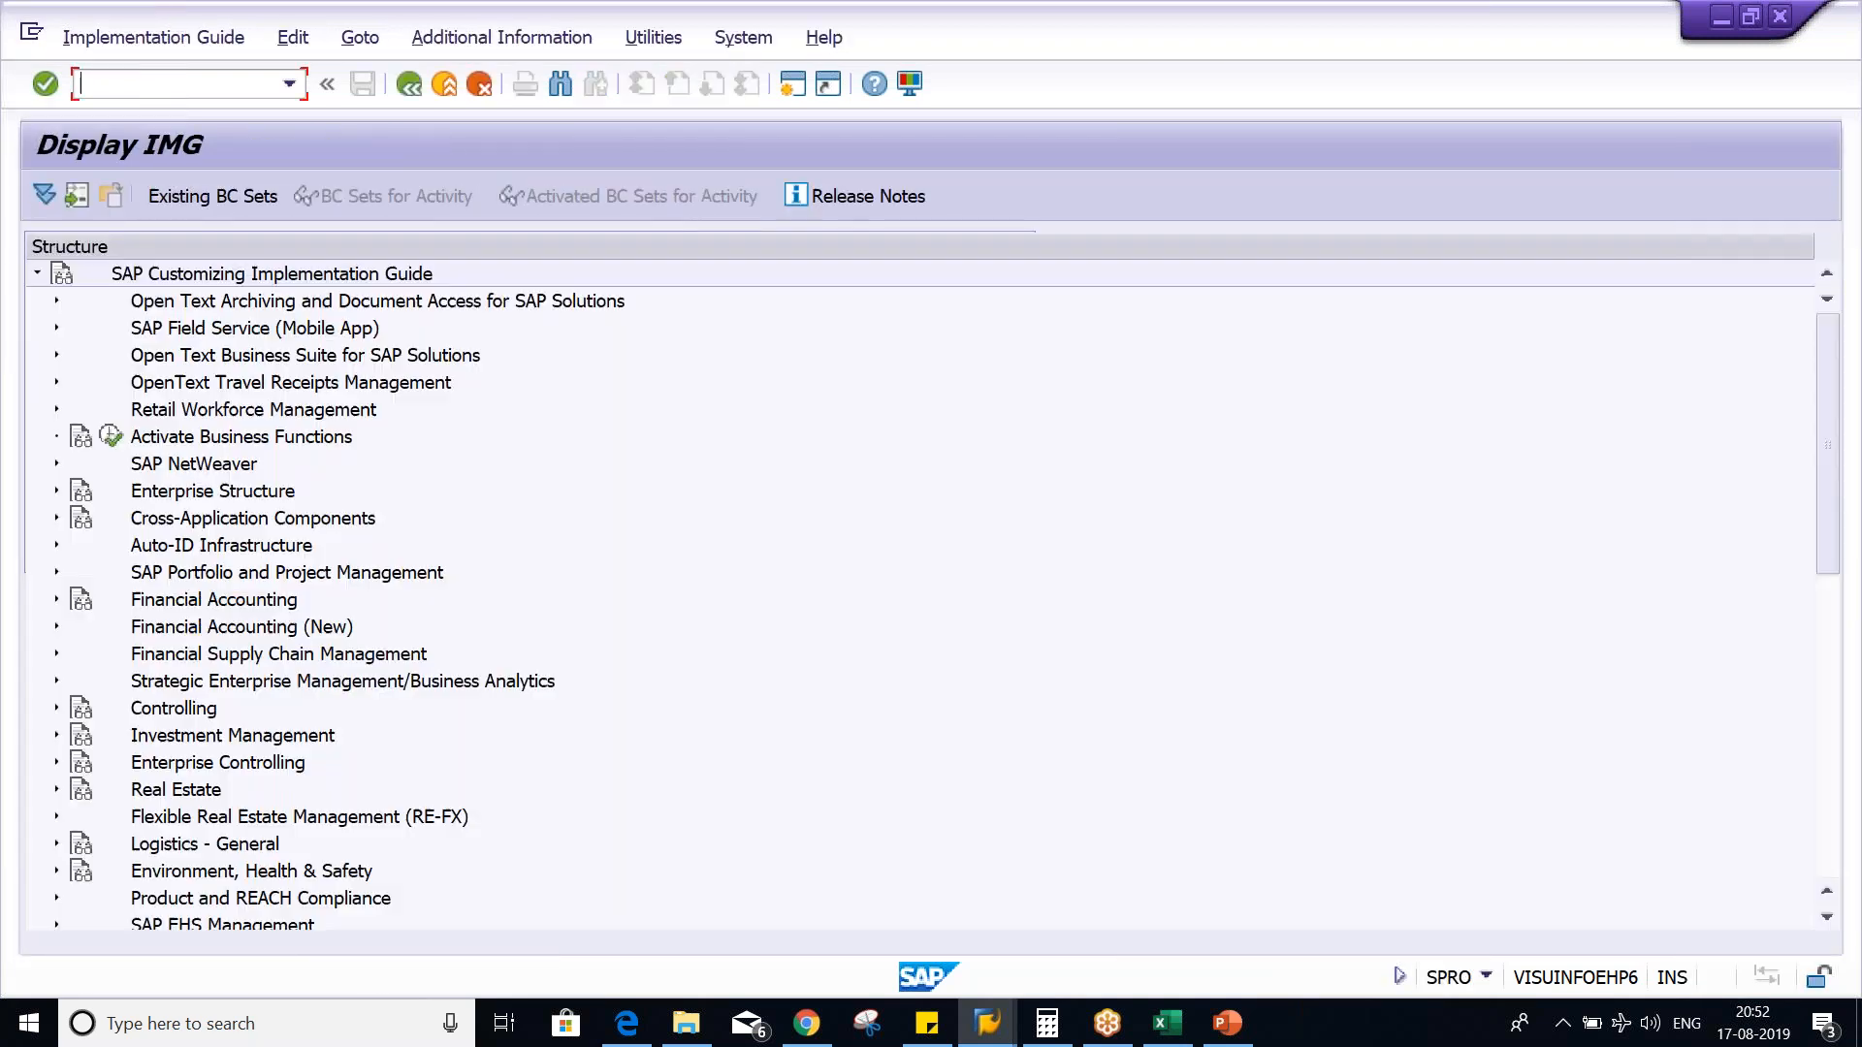
# - Expand Financial Accounting (New), Financial Accounting Global Settings (New), Withholding Tax, Extended Withholding Tax, Calculation and Withholding Tax Type in the IMG structure
pyautogui.click(254, 627)
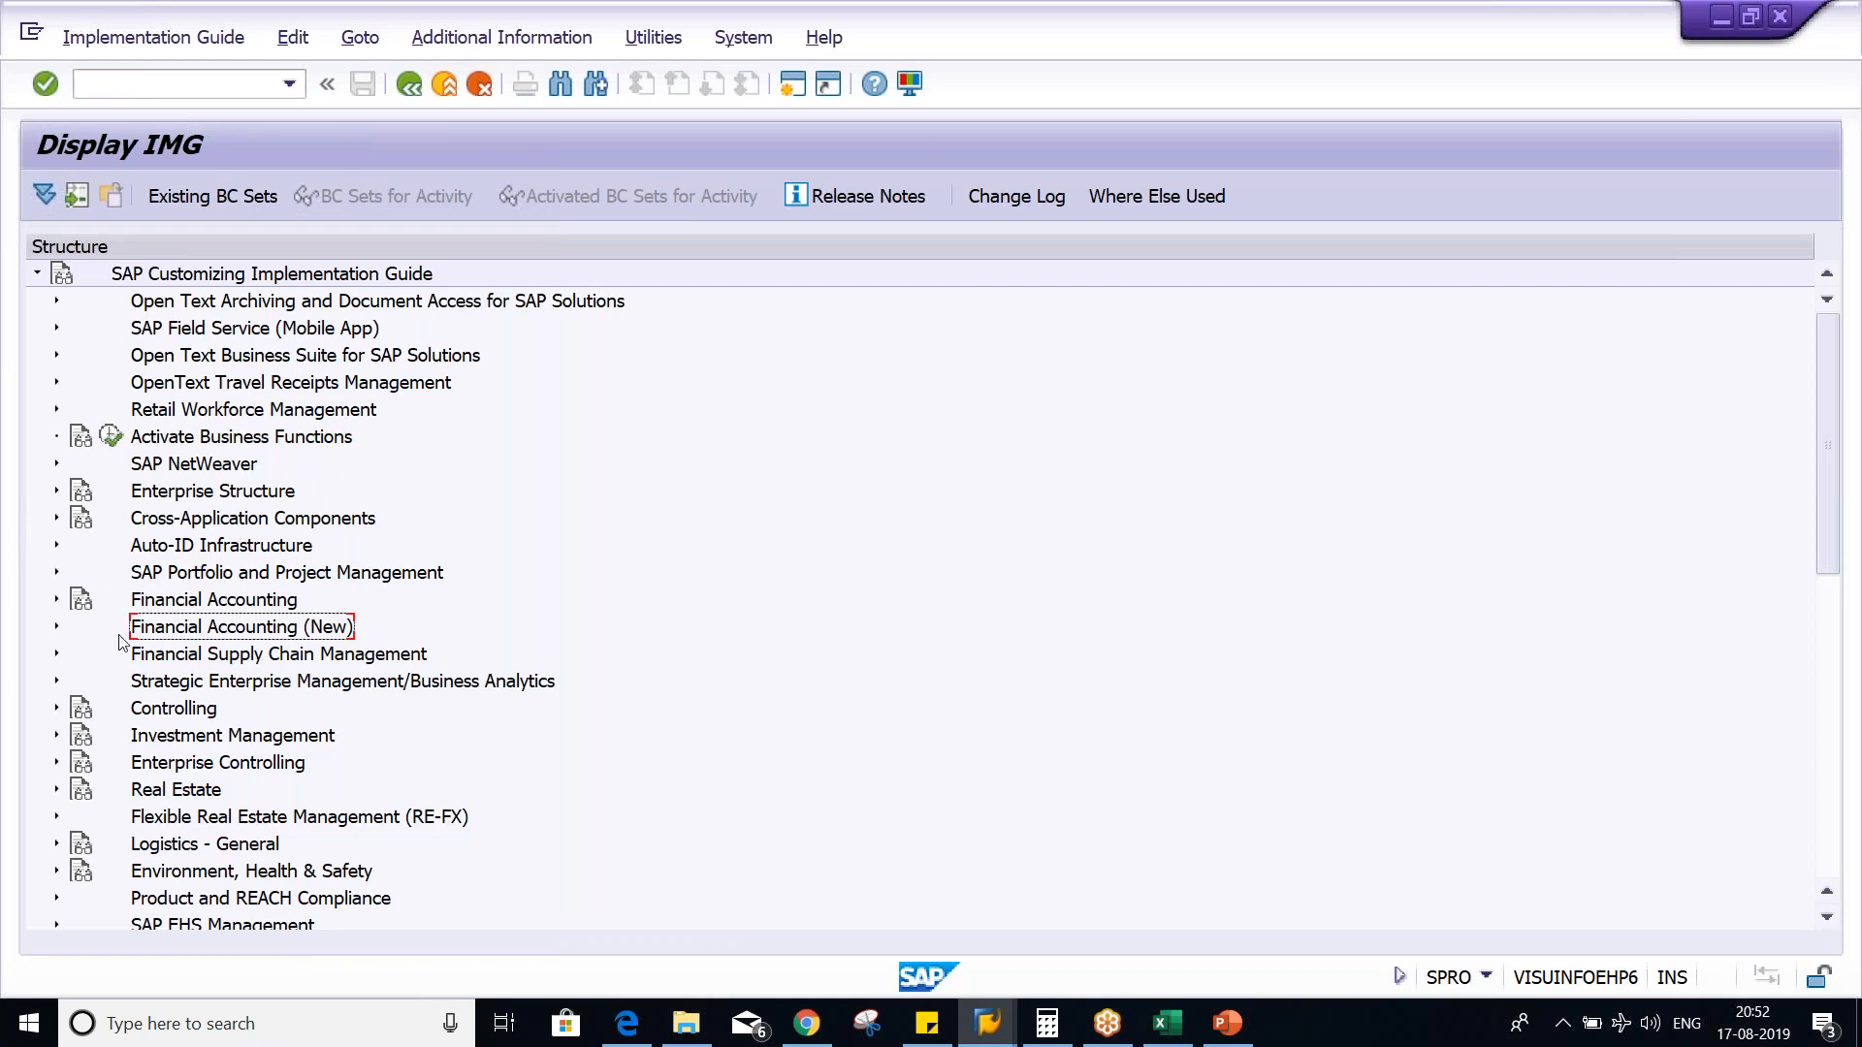
pyautogui.click(57, 629)
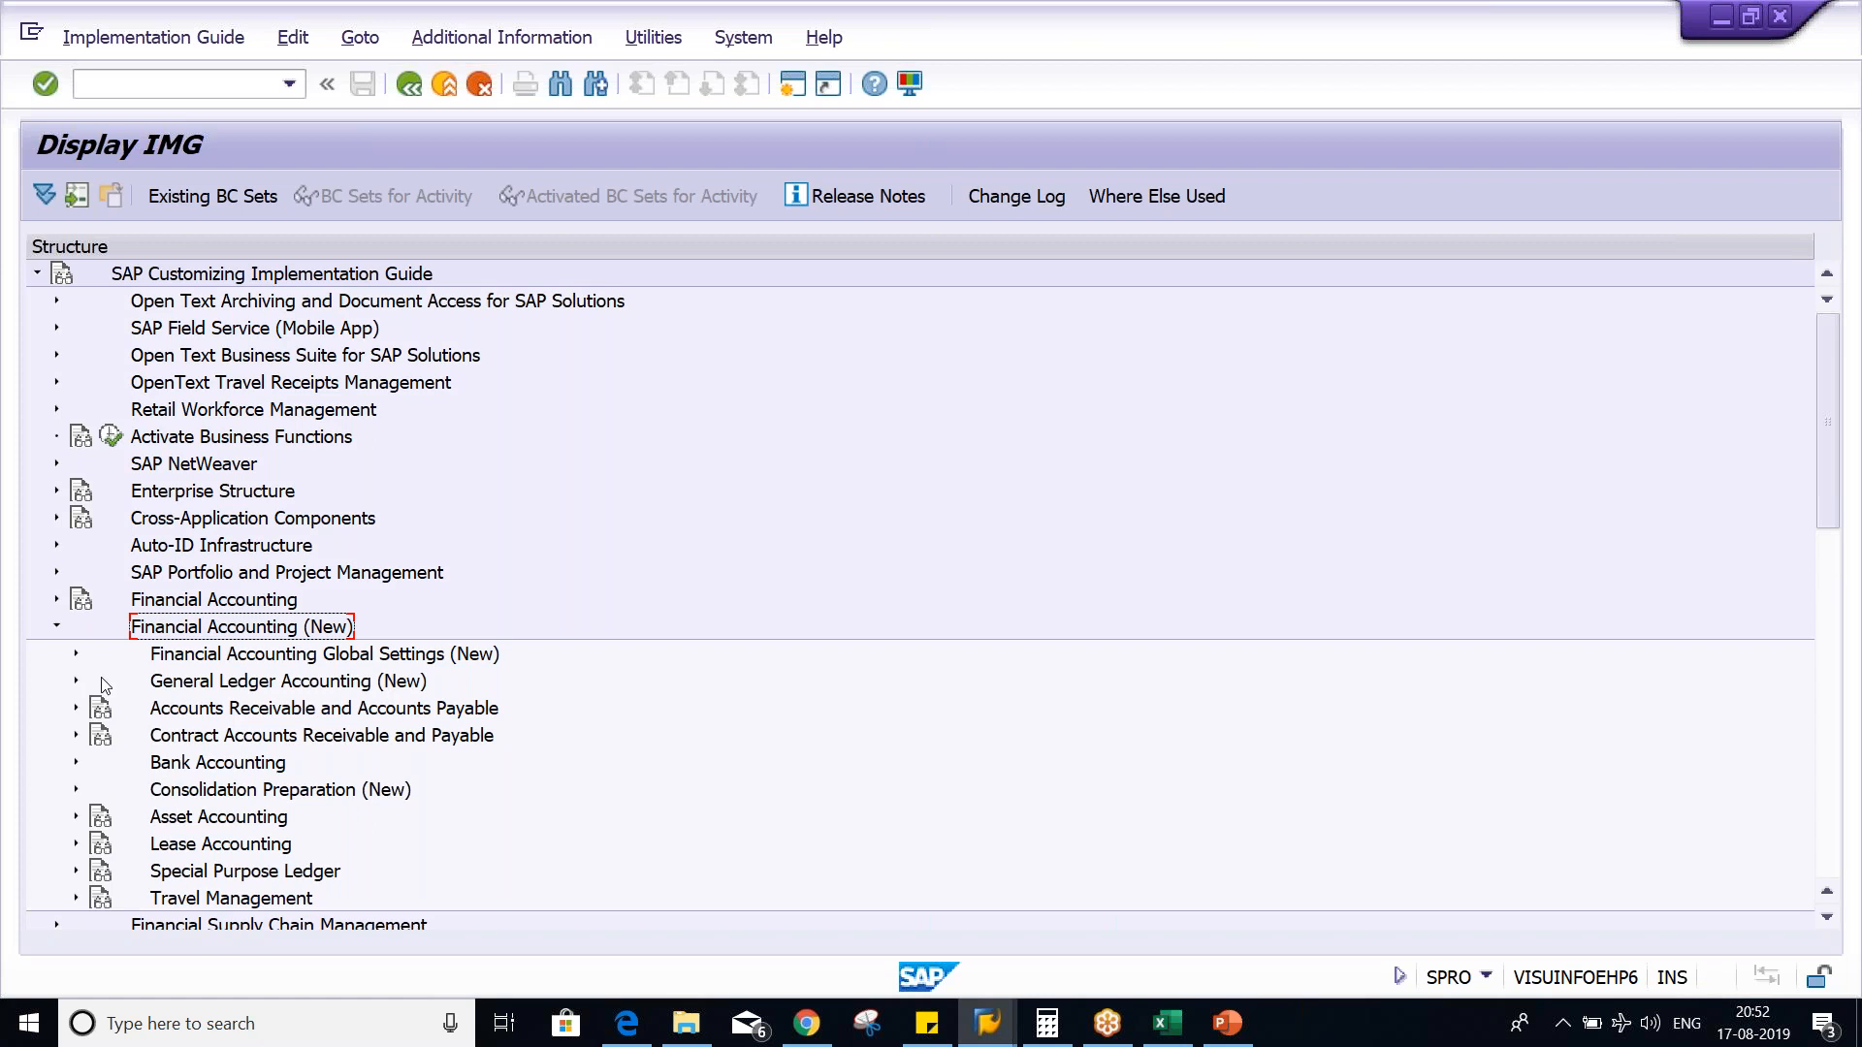
pyautogui.click(77, 653)
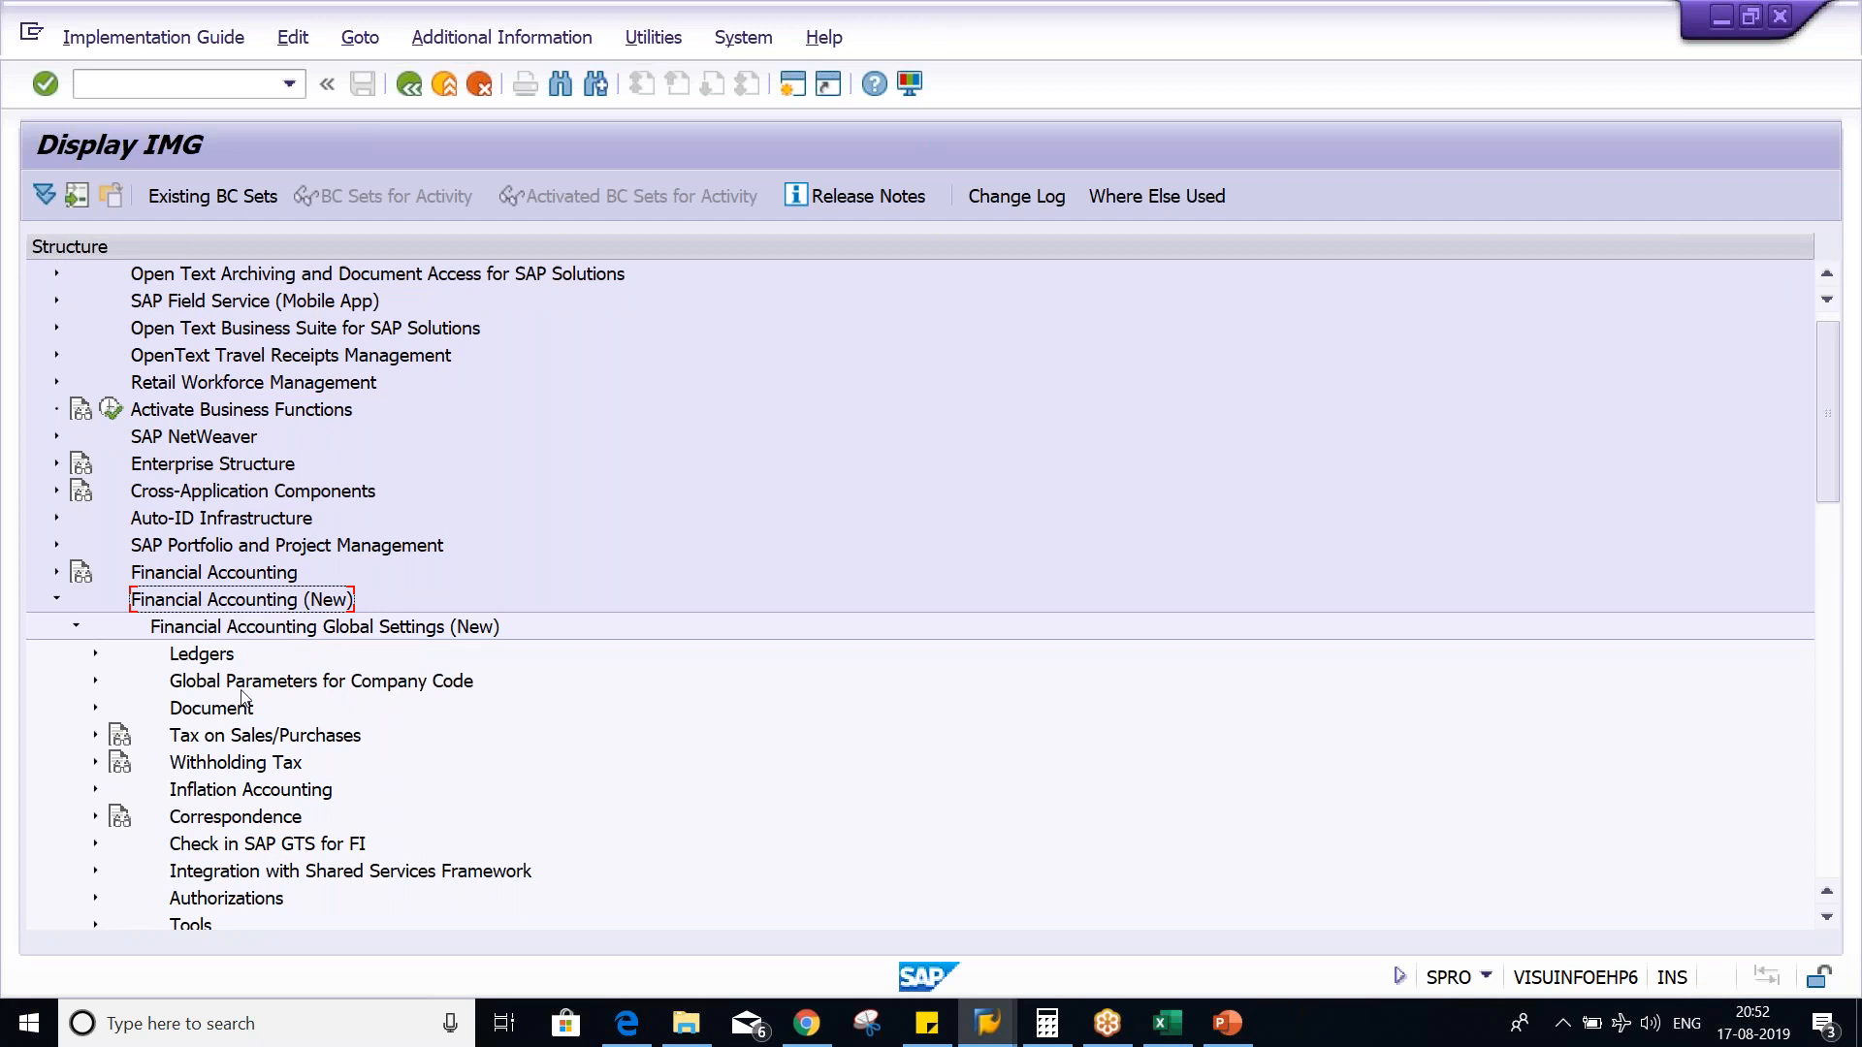
pyautogui.click(229, 766)
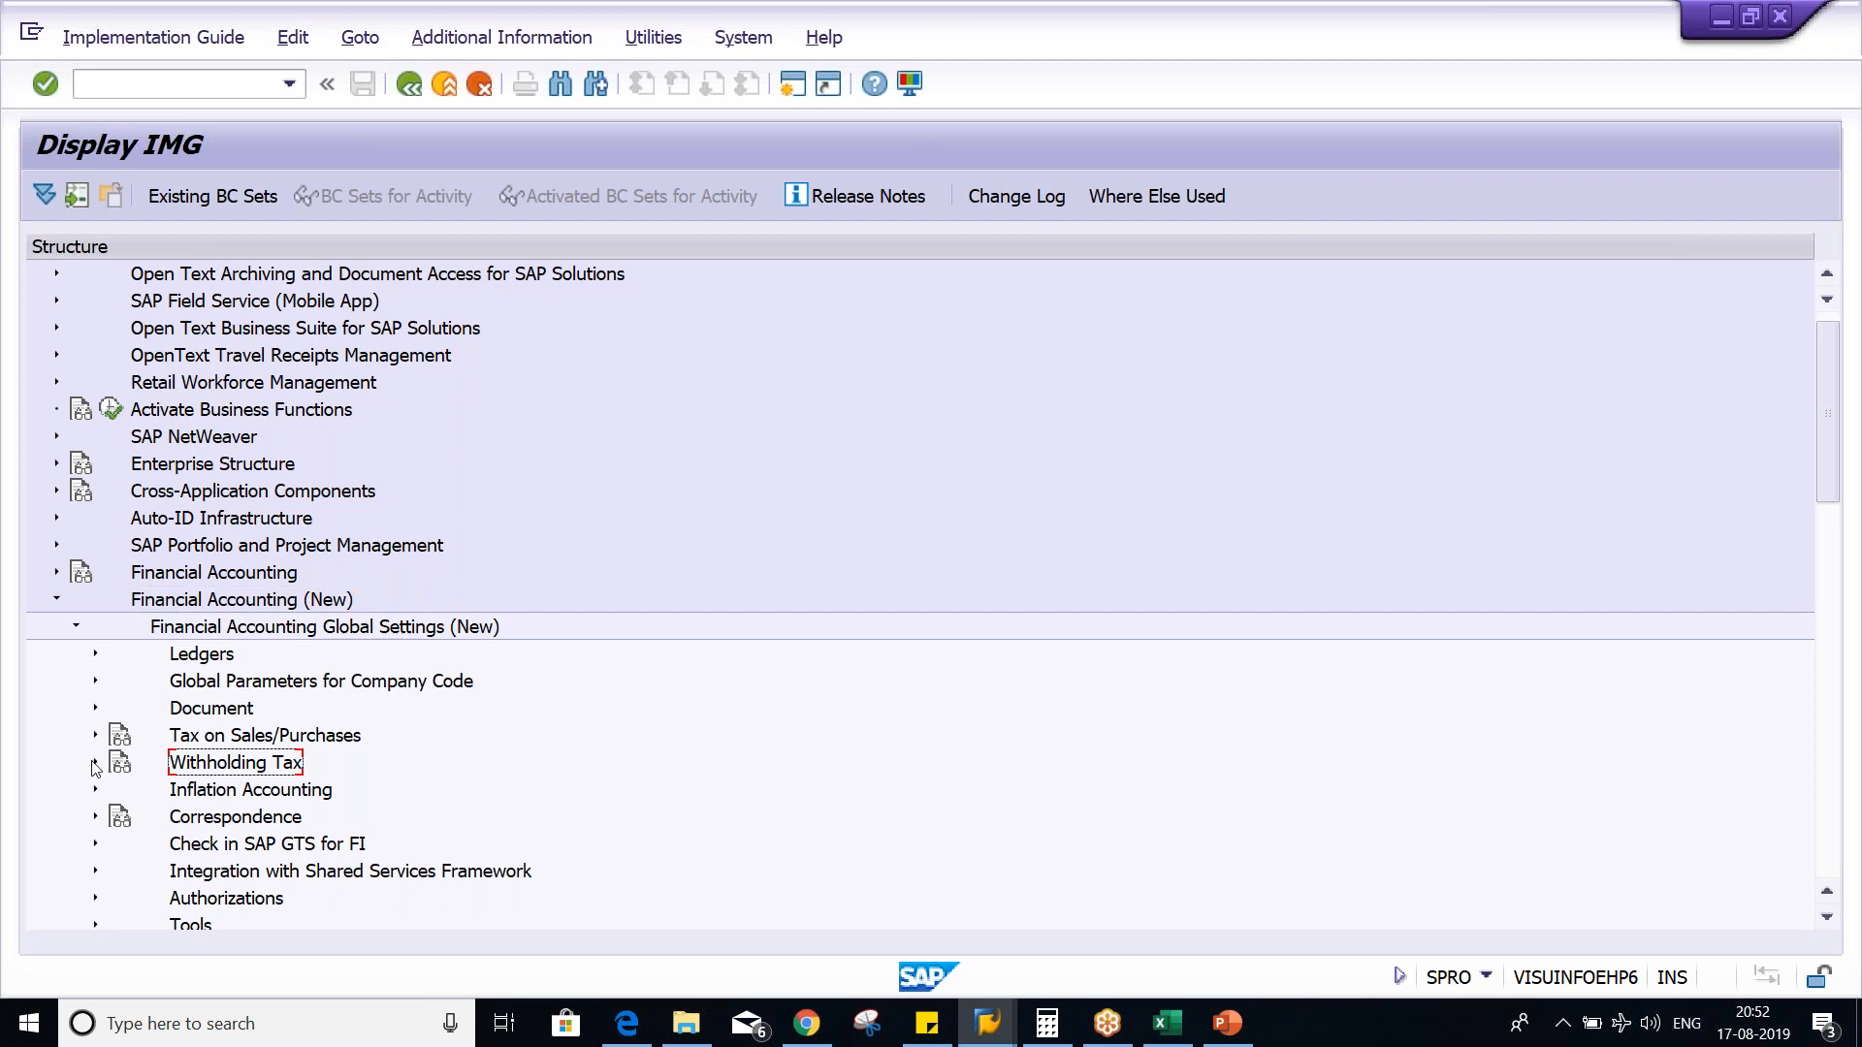
pyautogui.click(97, 765)
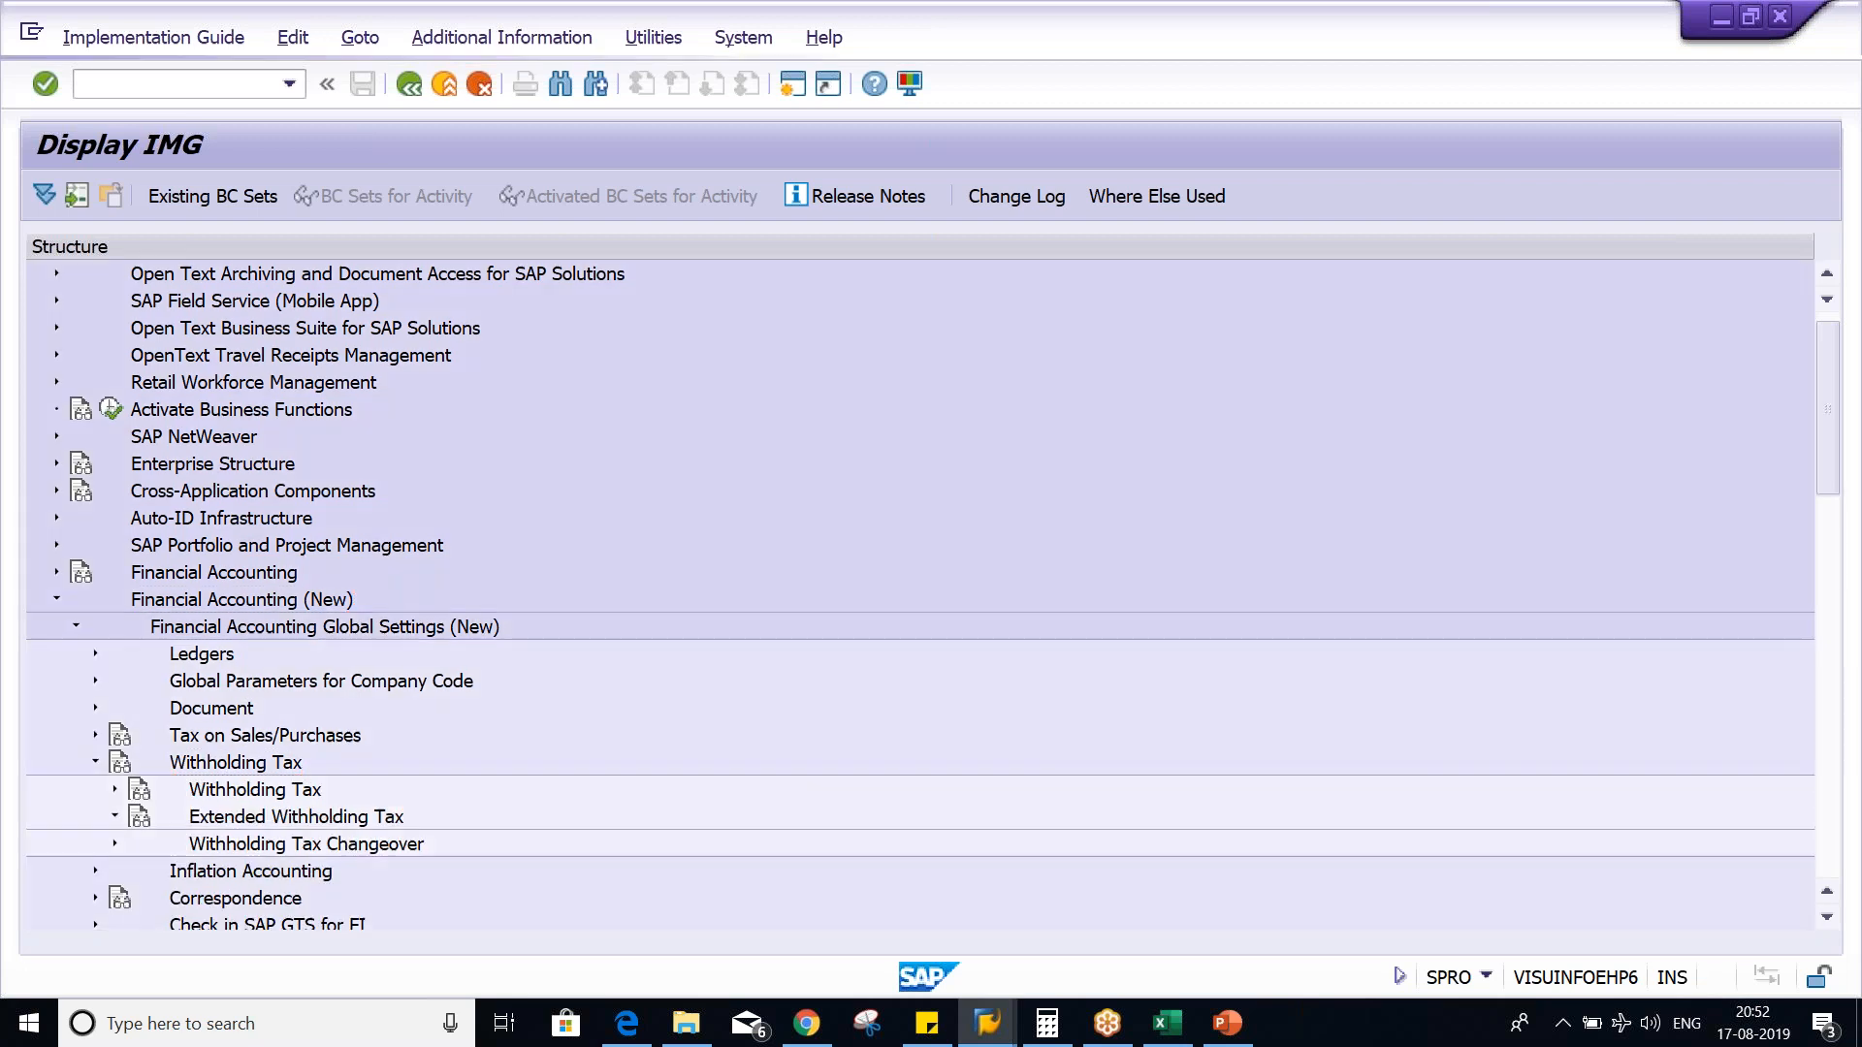
pyautogui.click(114, 819)
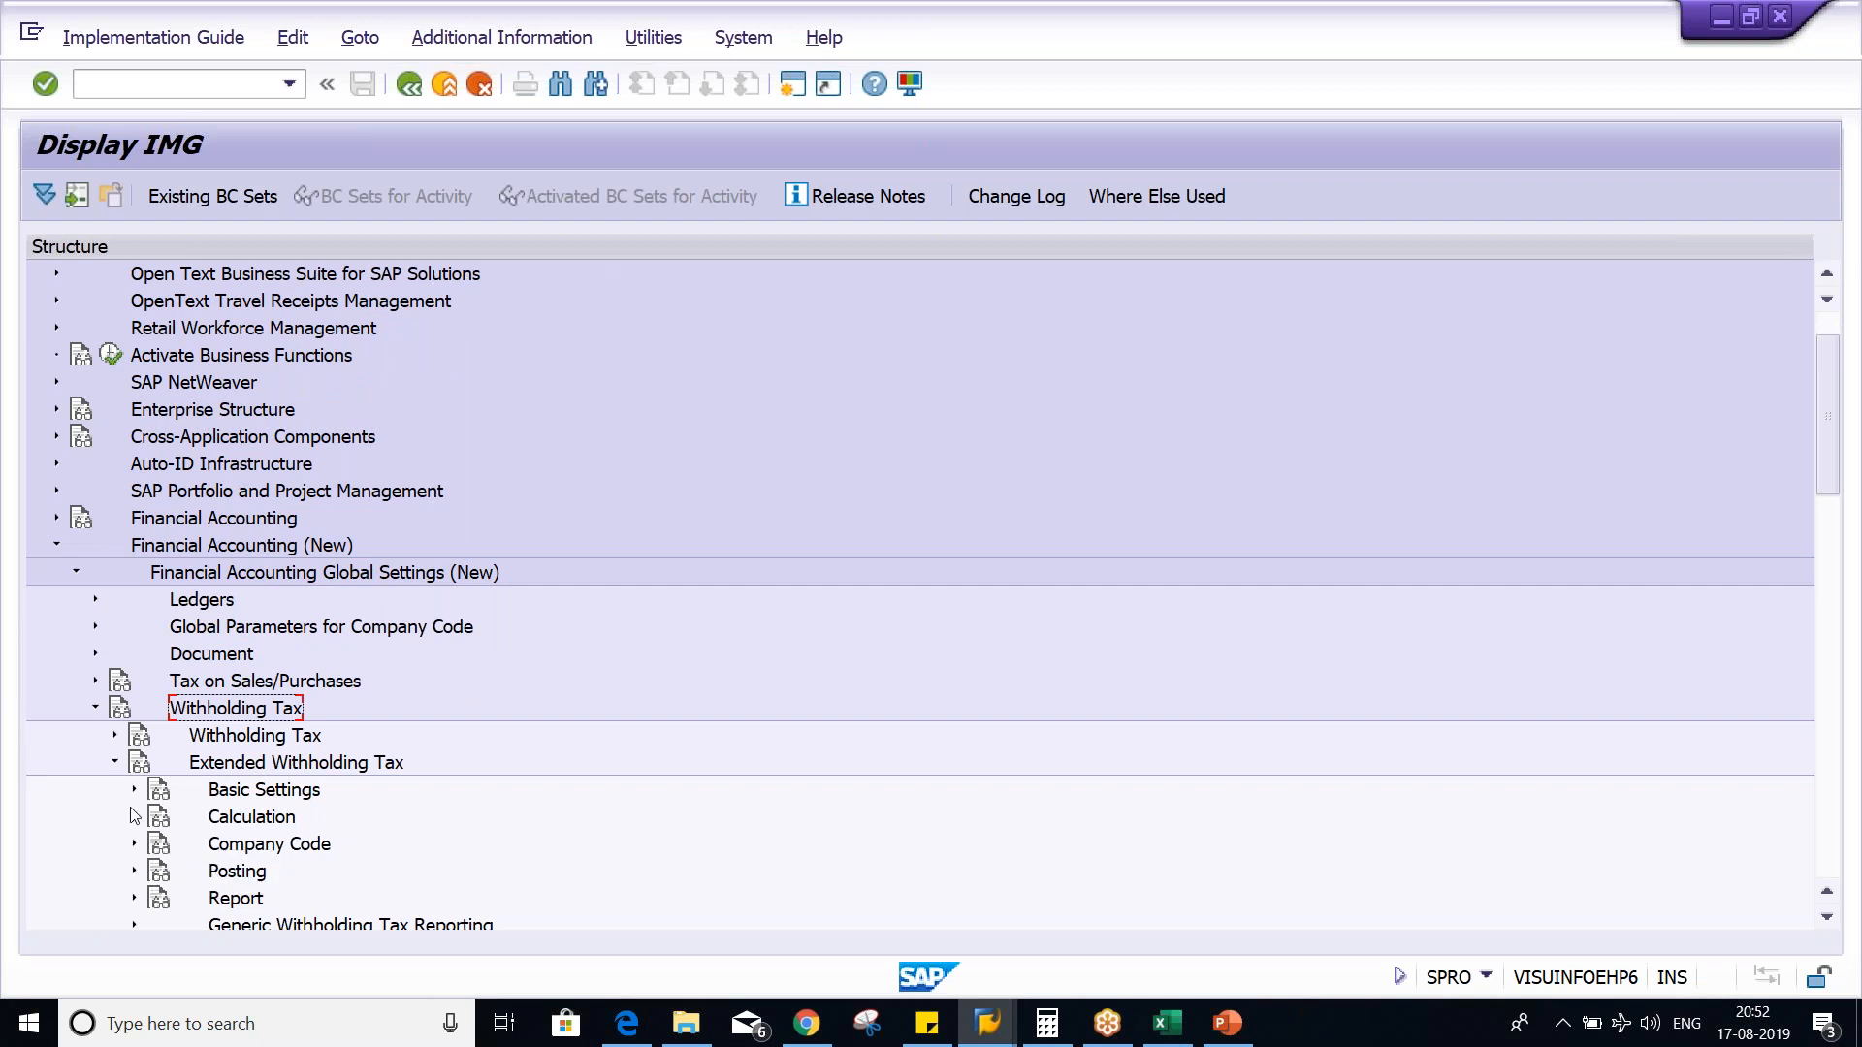
pyautogui.click(135, 818)
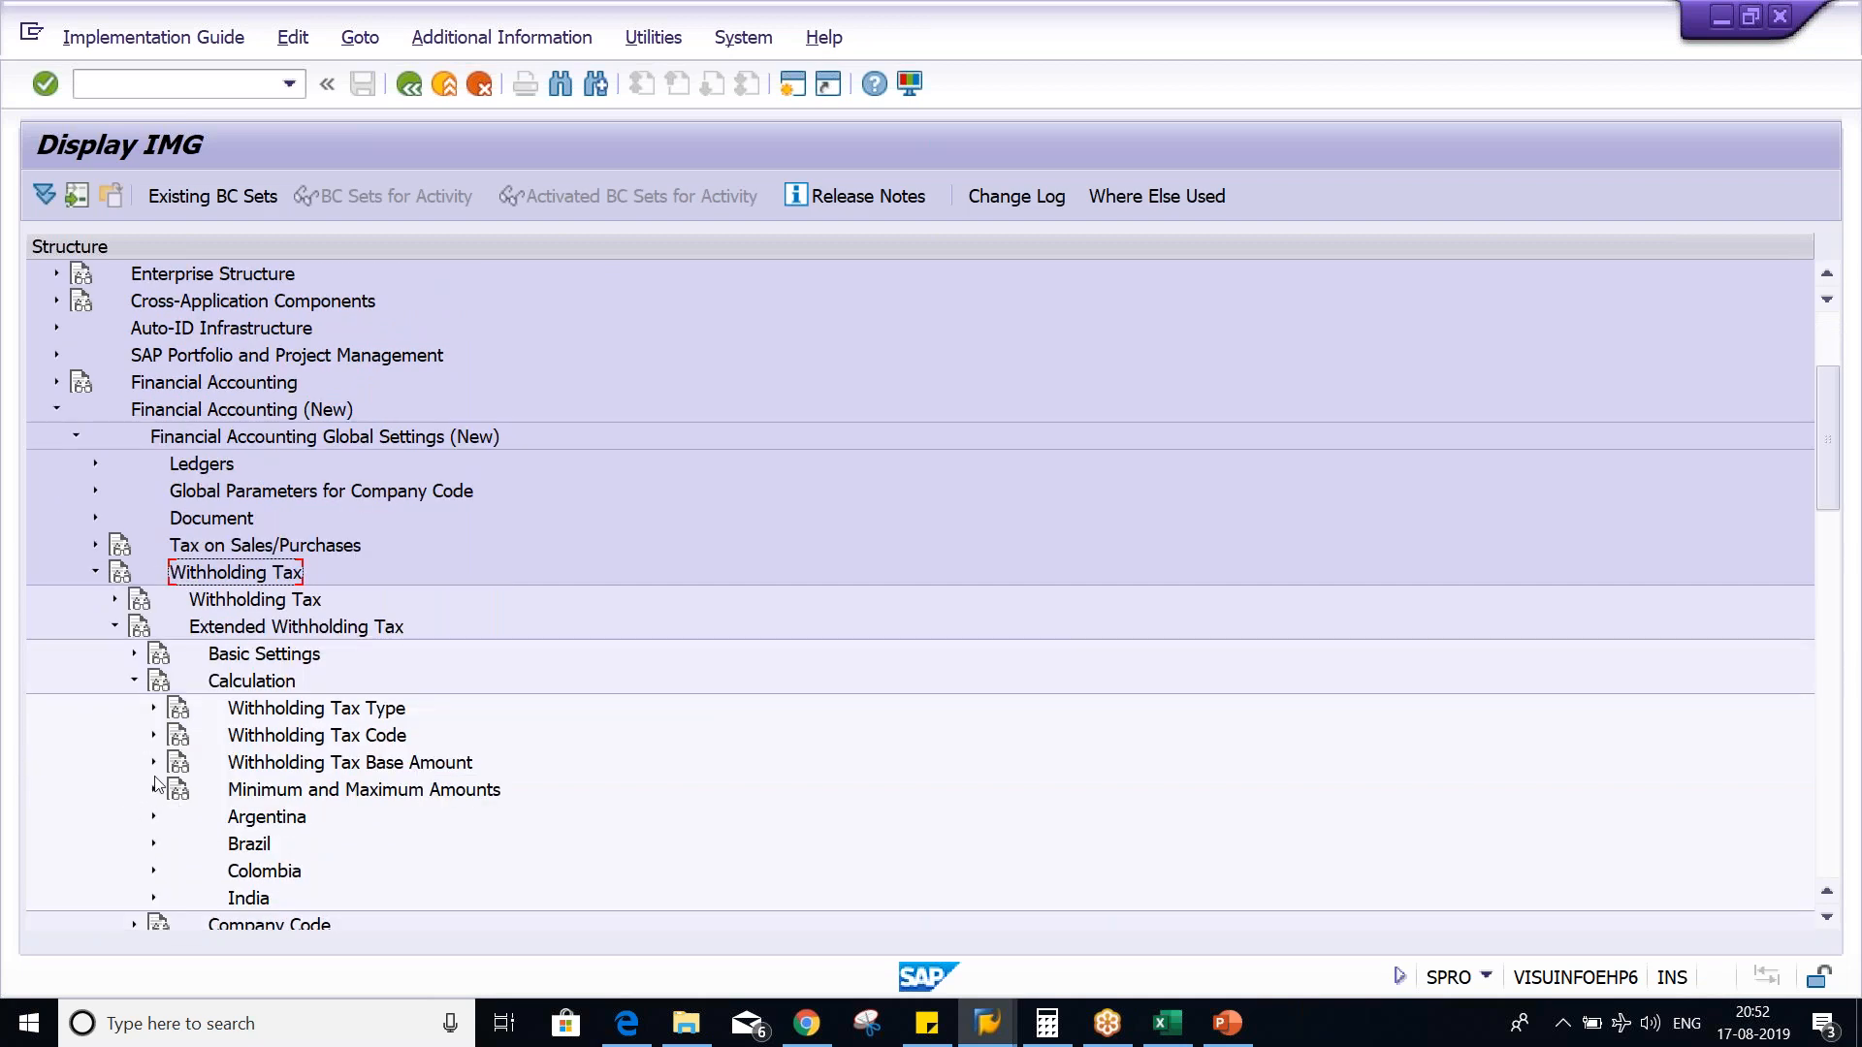
pyautogui.click(154, 709)
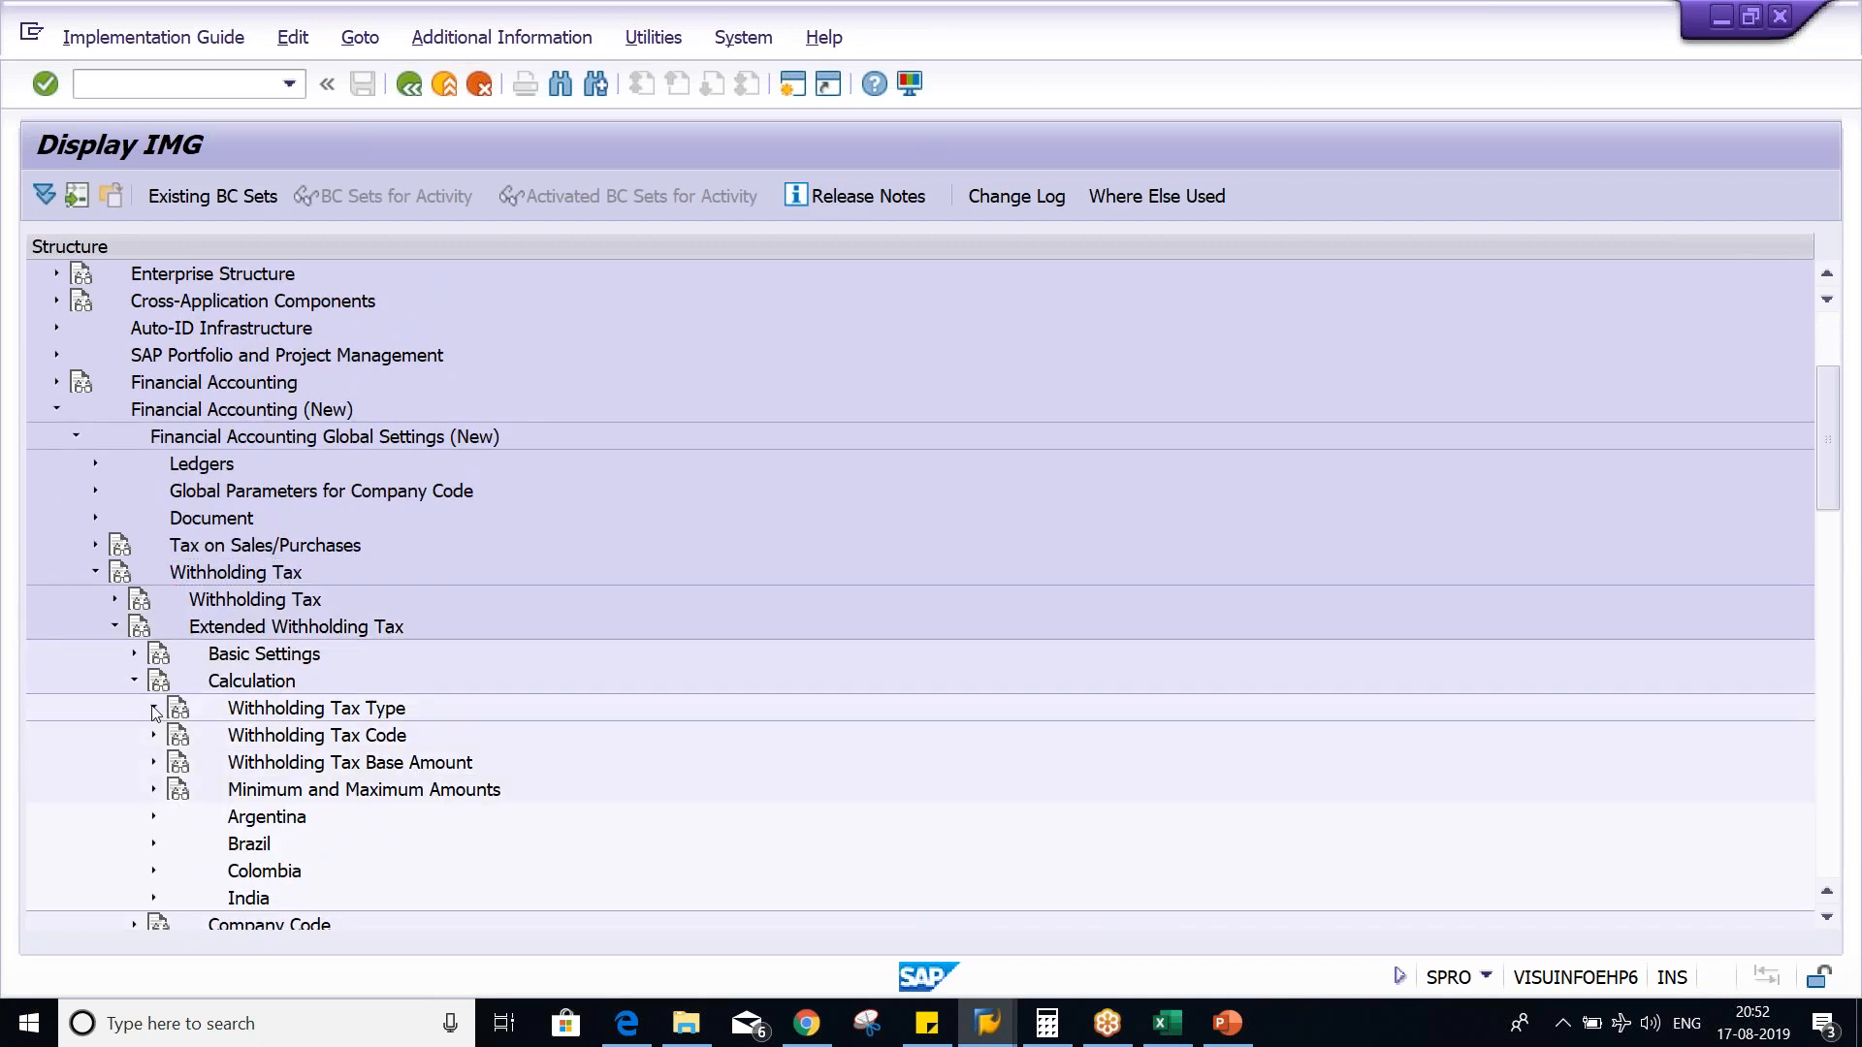
# - Open the activity for defining withholding tax types for posting at time of invoice, for country IN
pyautogui.click(227, 735)
pyautogui.write('IN')
pyautogui.press('Return')
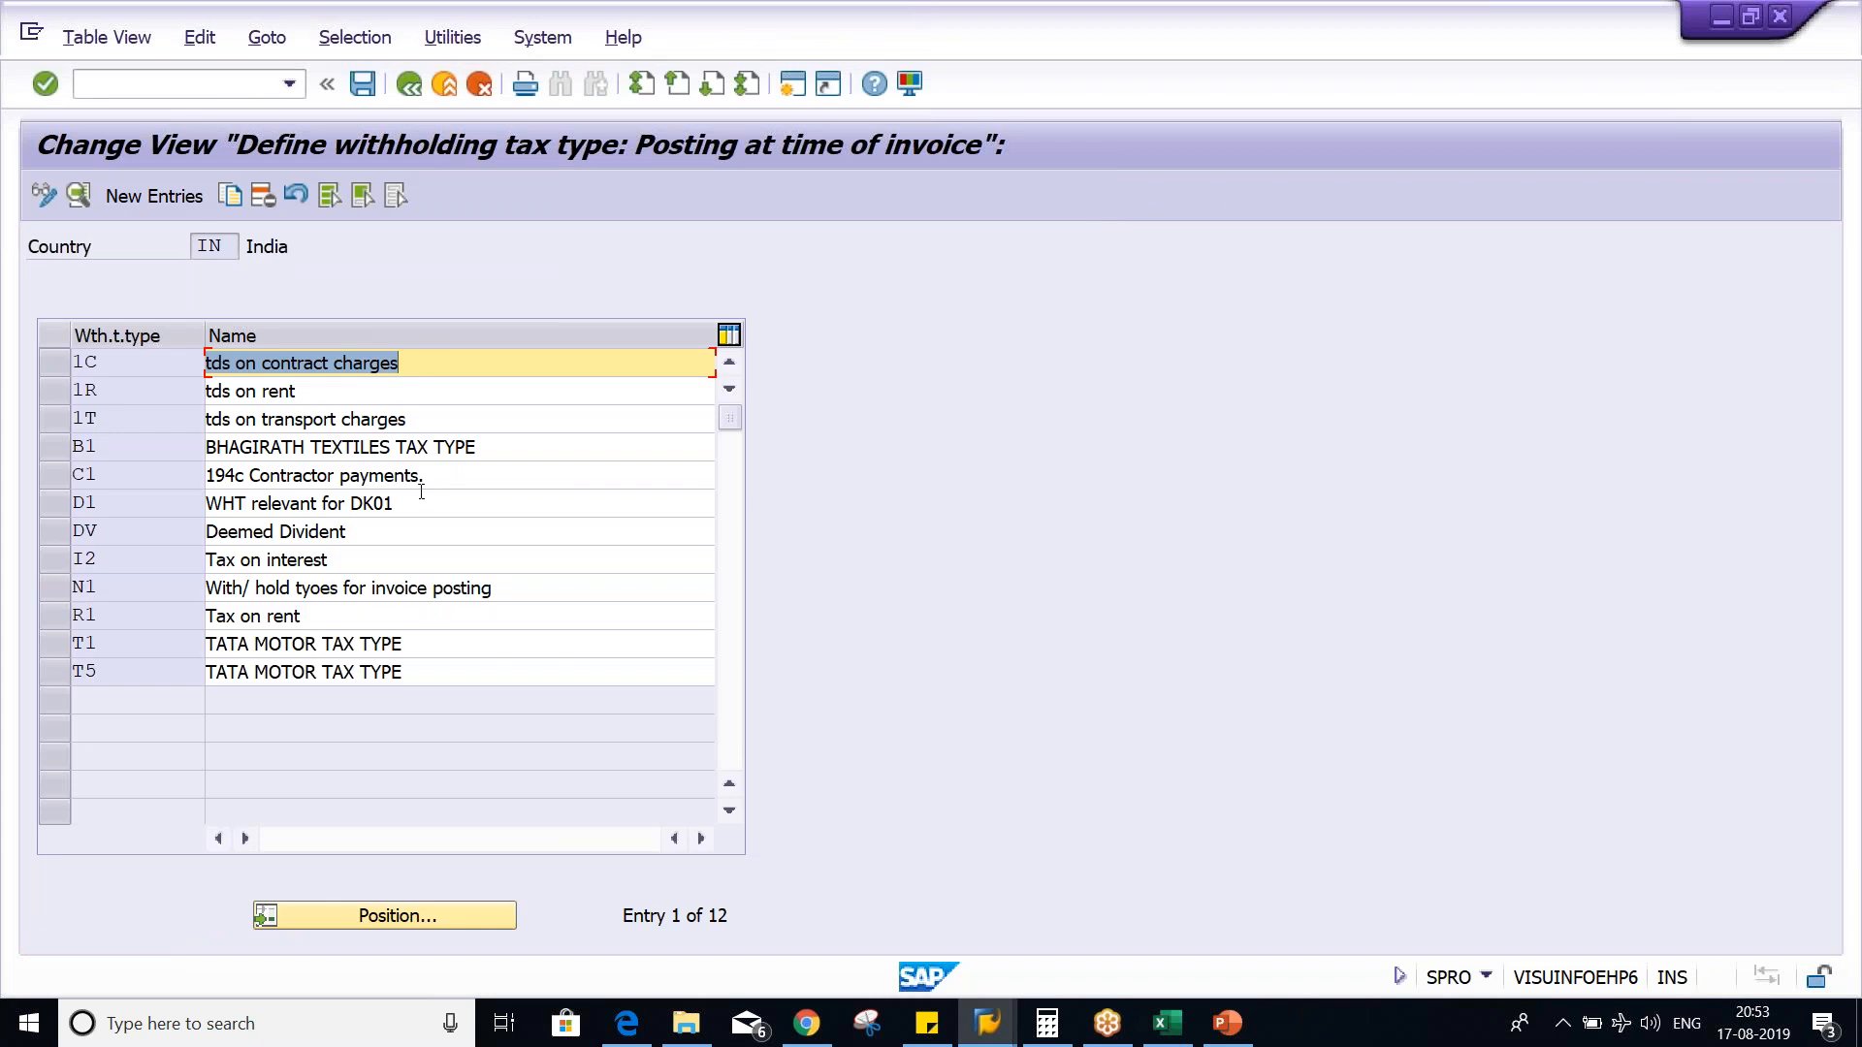
# - Open the details of withholding tax type T5 and check its Net amount base setting
pyautogui.click(167, 673)
pyautogui.press('F2')
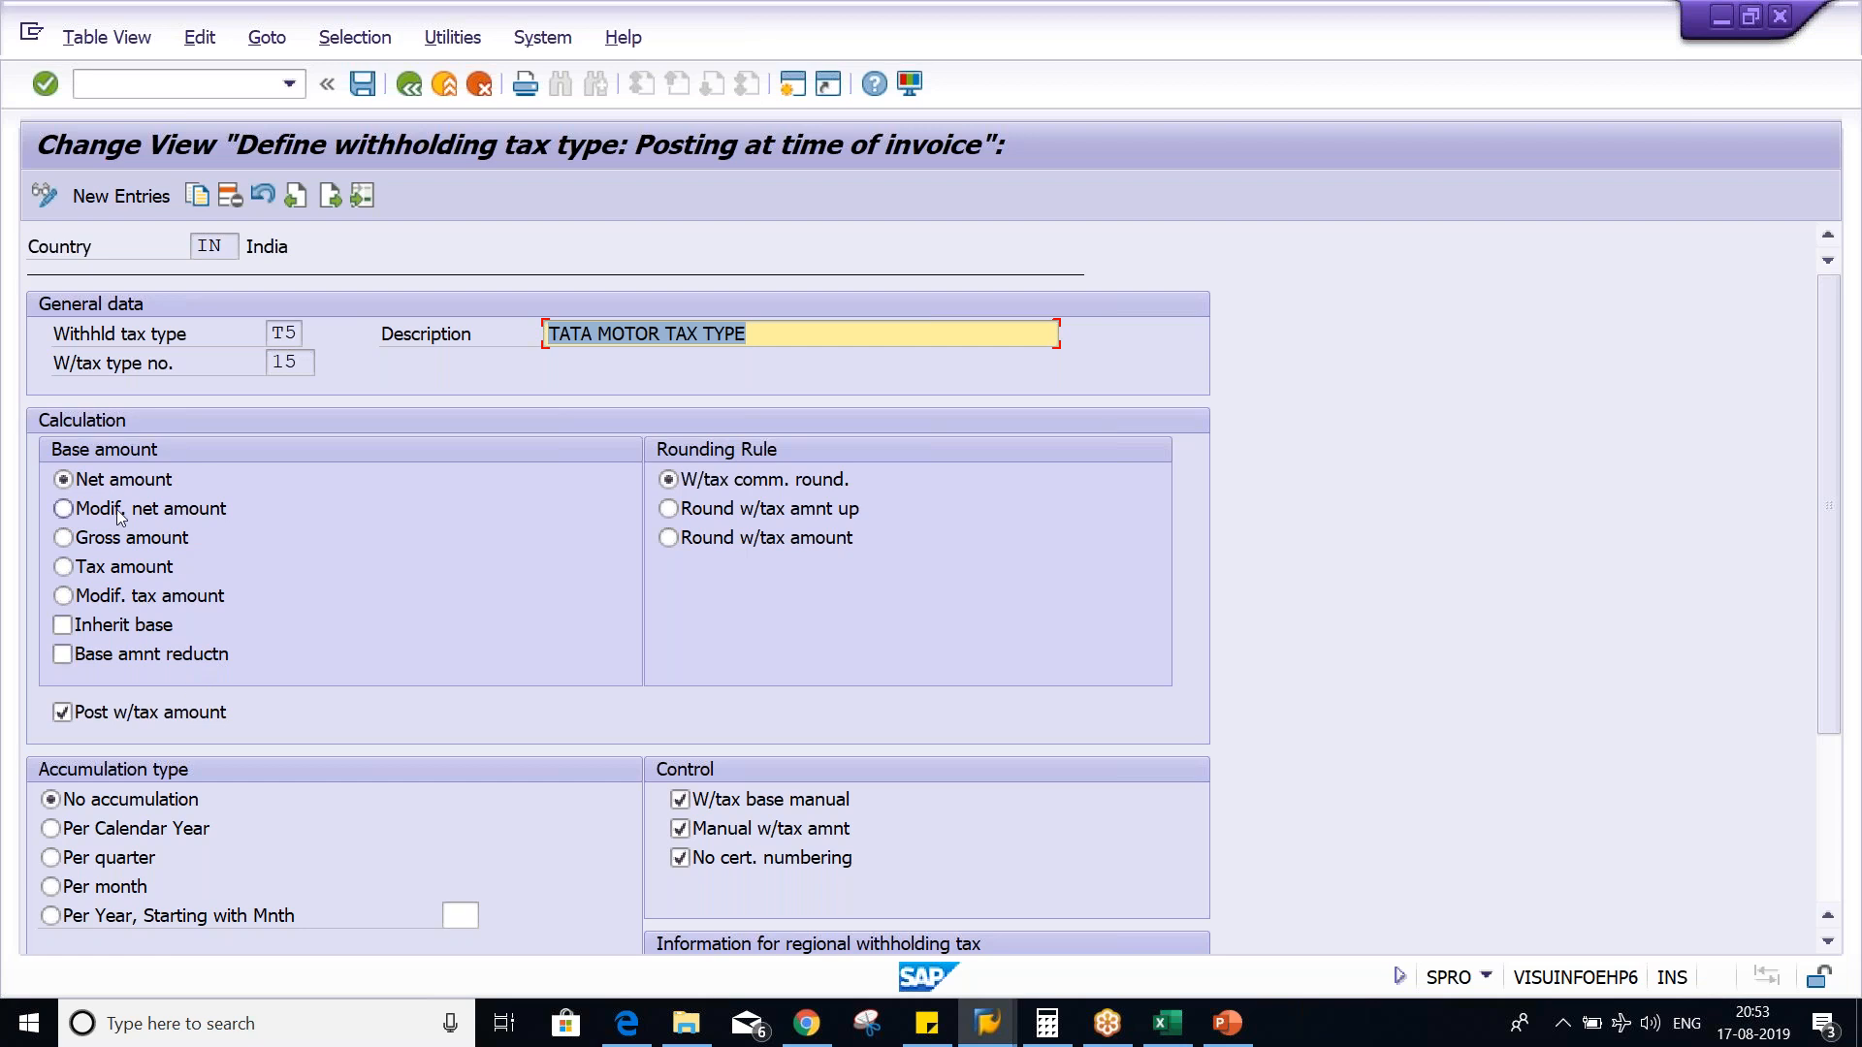
pyautogui.click(125, 486)
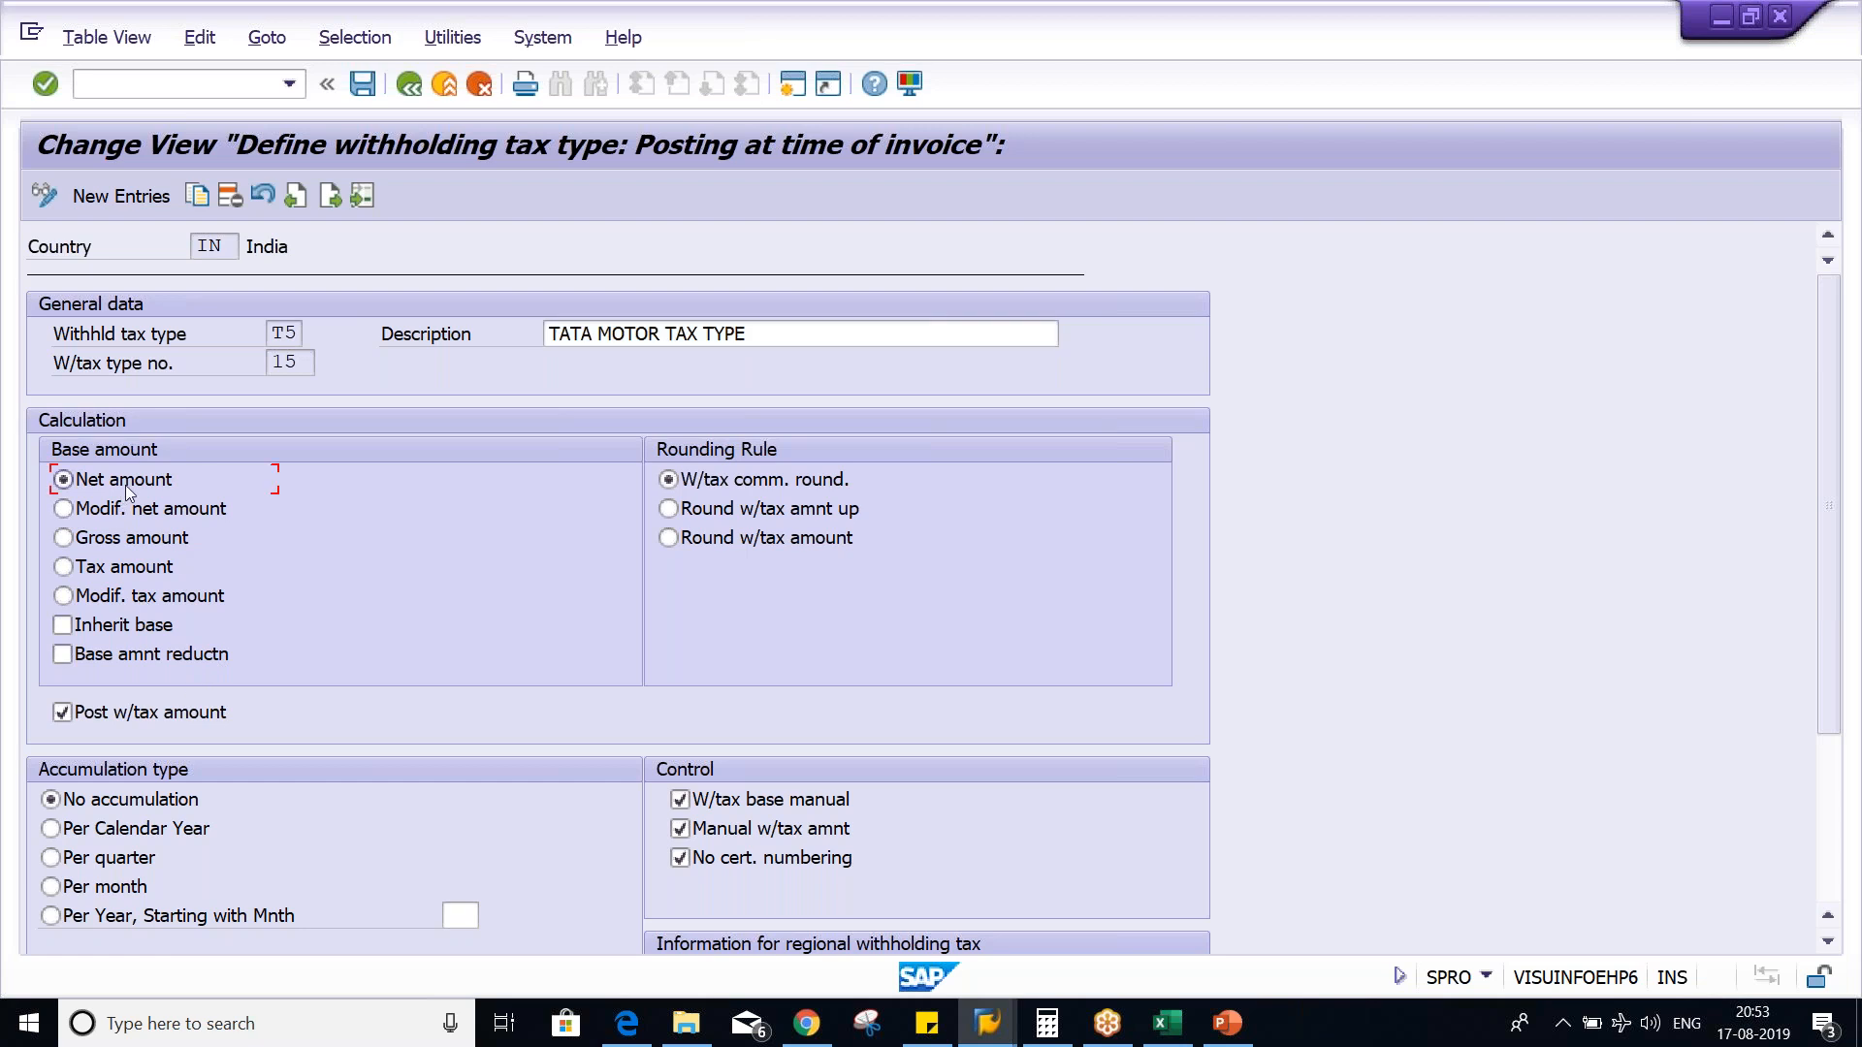
# - Run transaction FS00 in a new session and display the expense account 4000 RENT ACT. for company code TM01
pyautogui.click(793, 94)
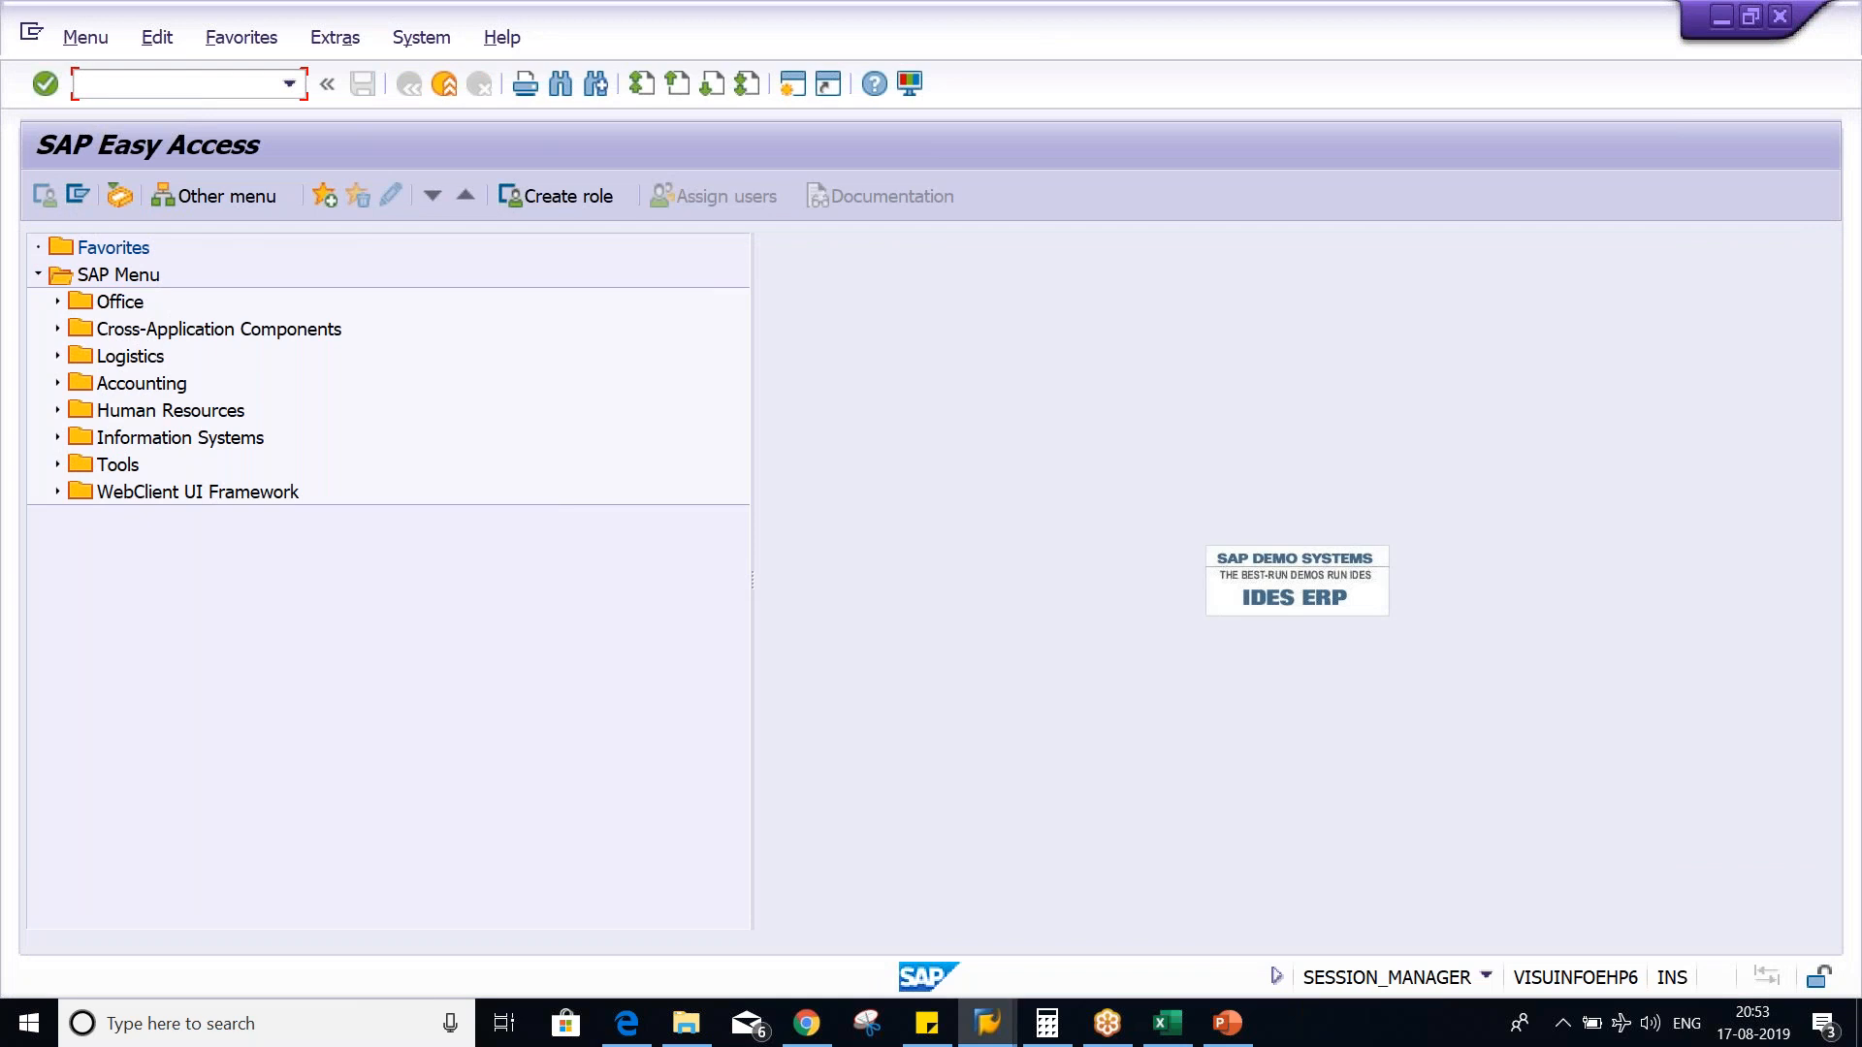
pyautogui.write('FS00')
pyautogui.press('Return')
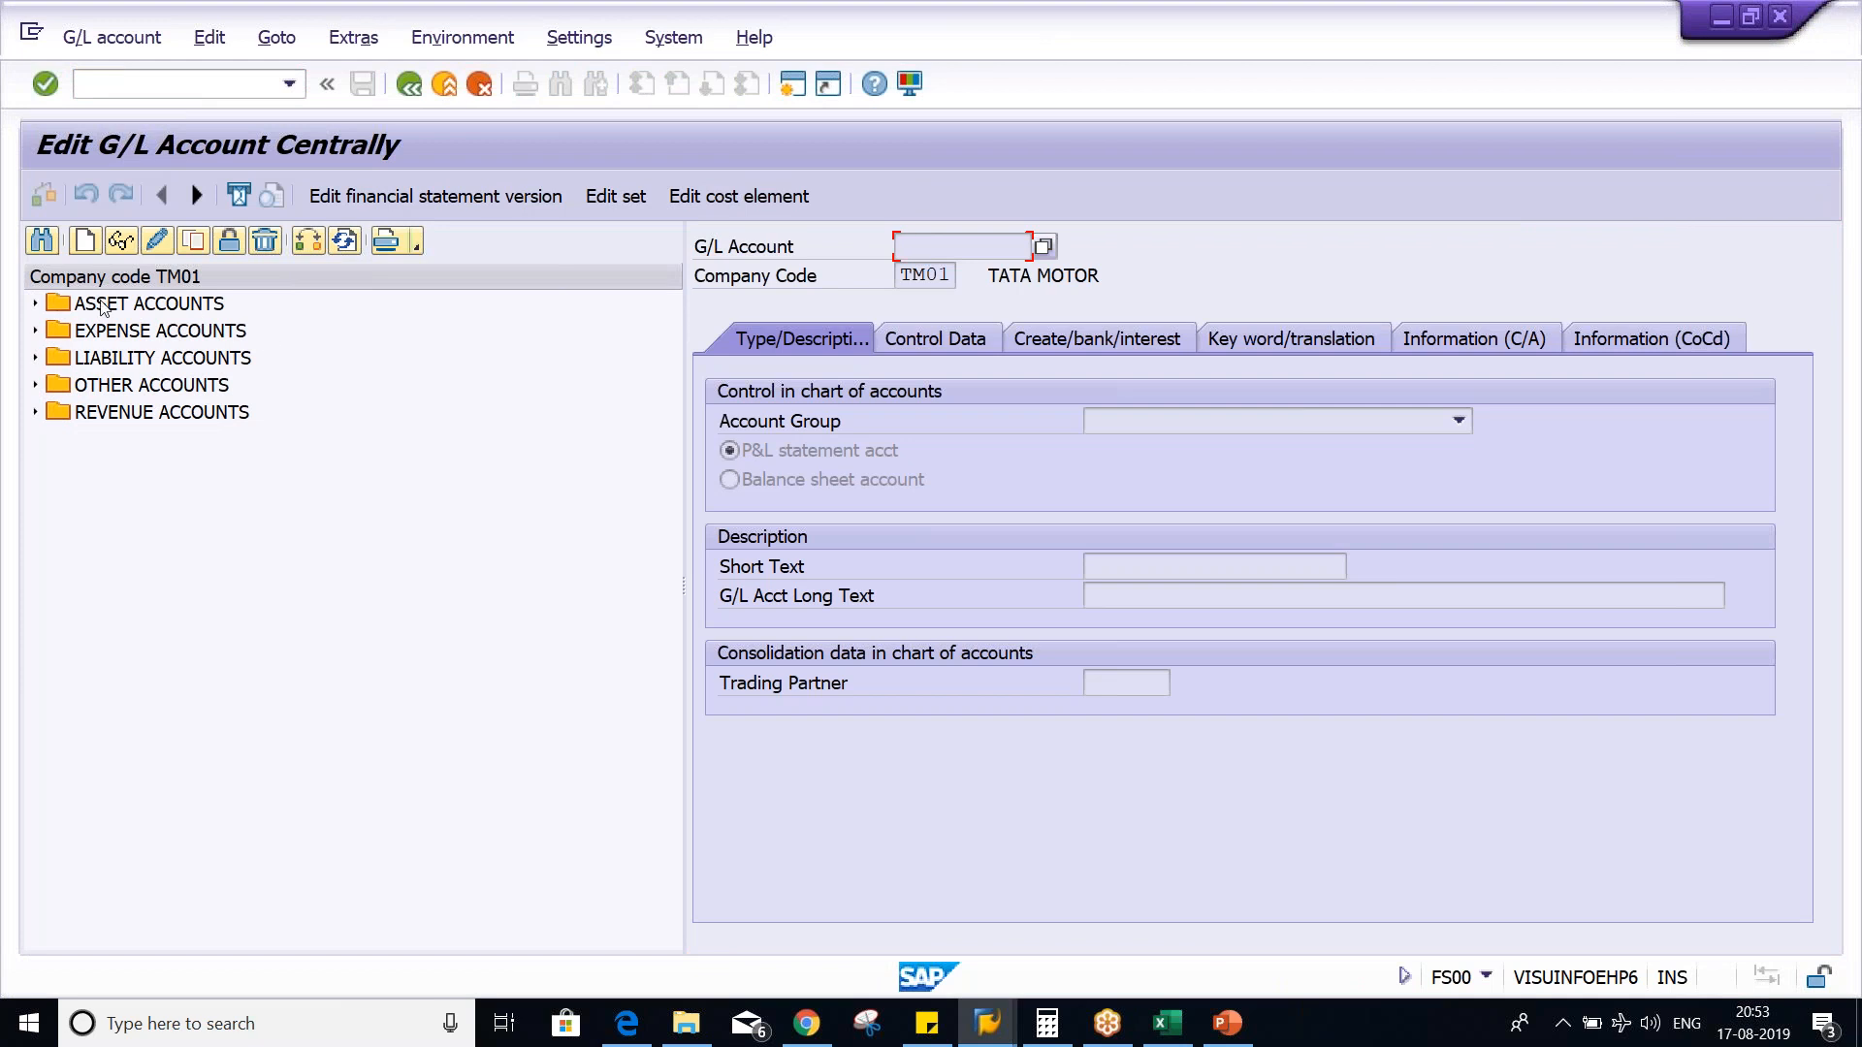
pyautogui.click(35, 331)
pyautogui.click(161, 246)
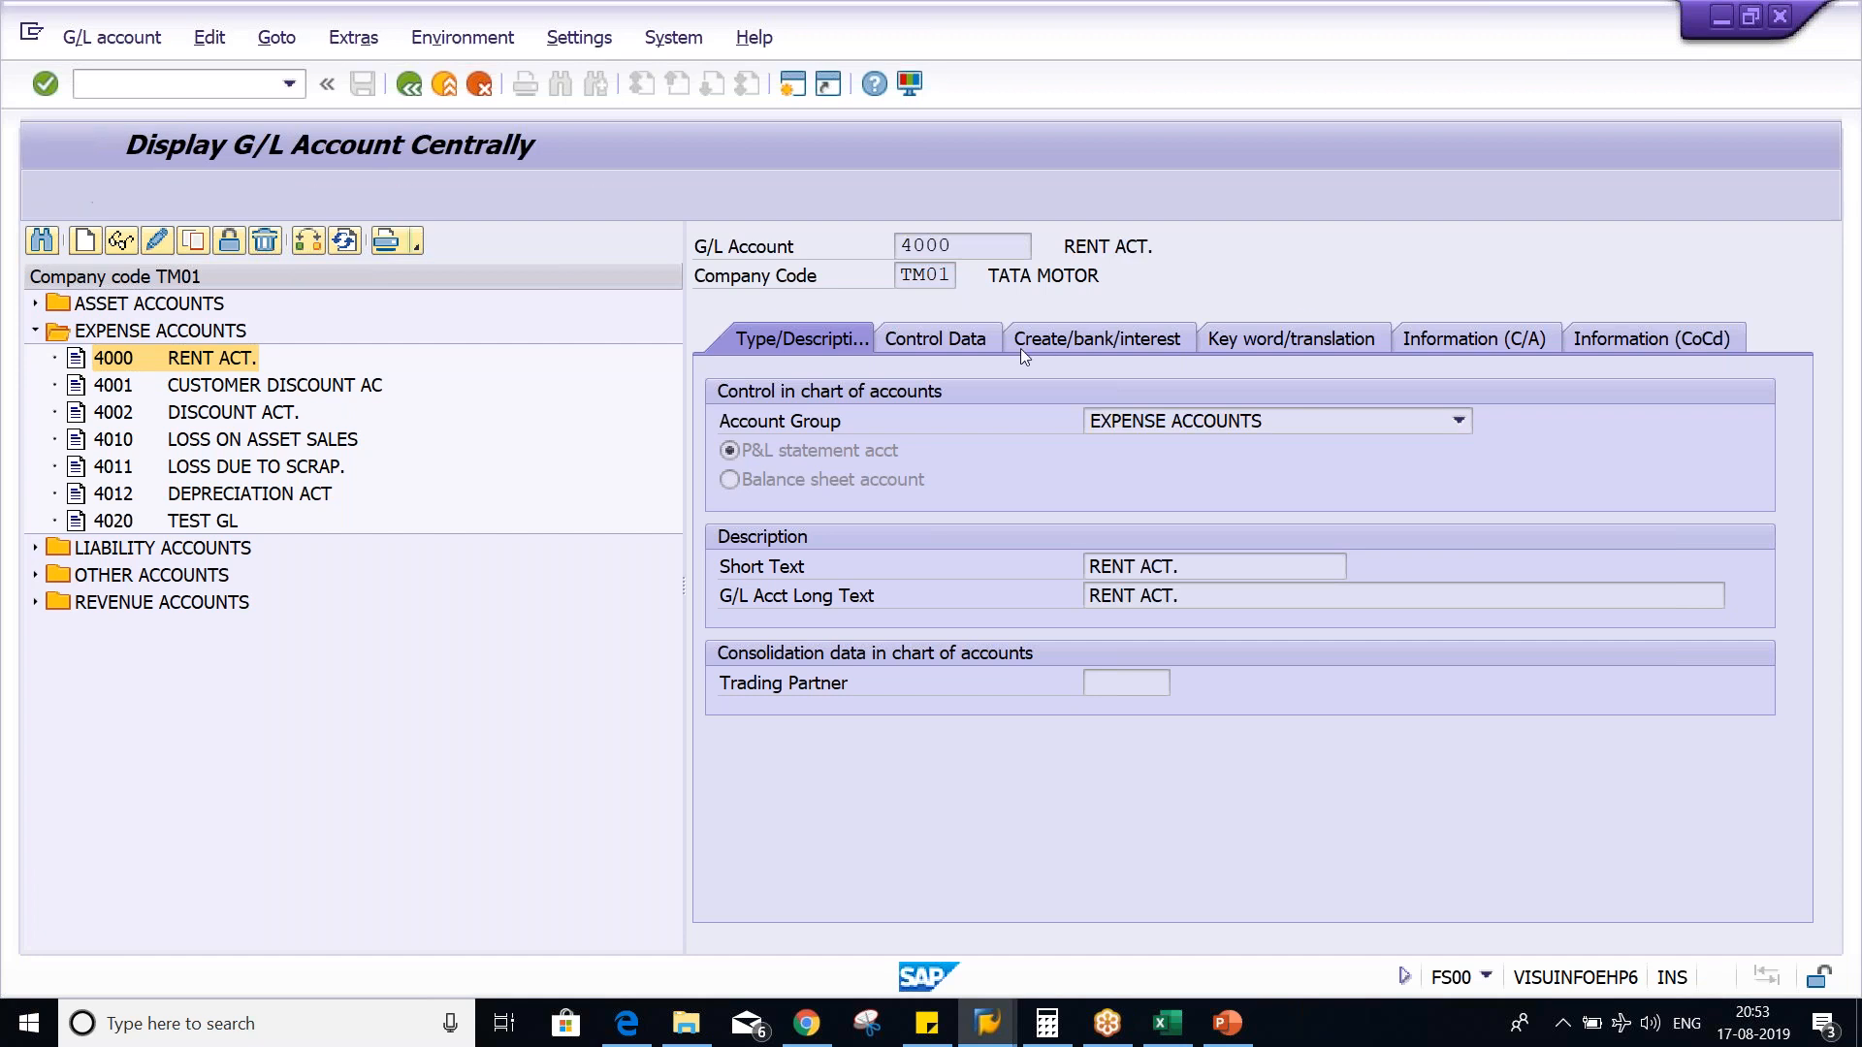
# - Set the tax category of the RENT ACT. ledger account to "-" in its control data and save the account
pyautogui.click(933, 341)
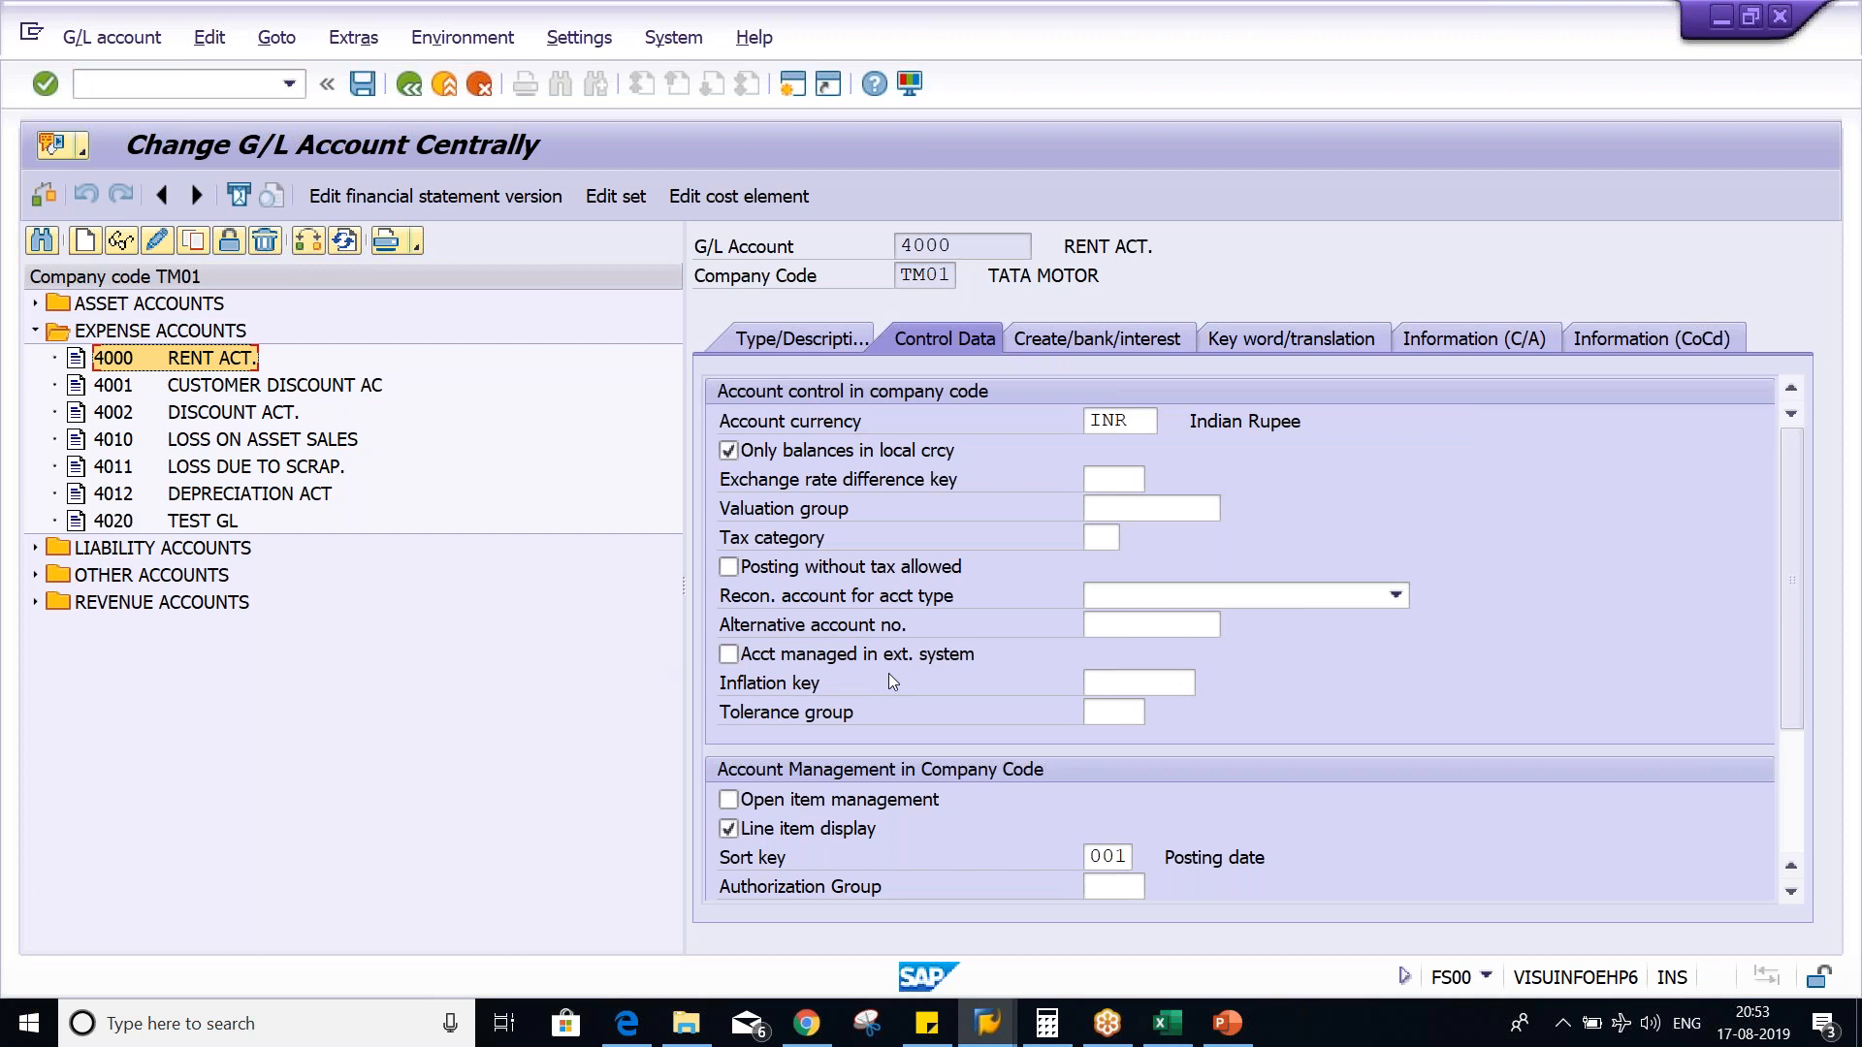
pyautogui.doubleClick(1102, 539)
pyautogui.click(1098, 566)
pyautogui.press('Return')
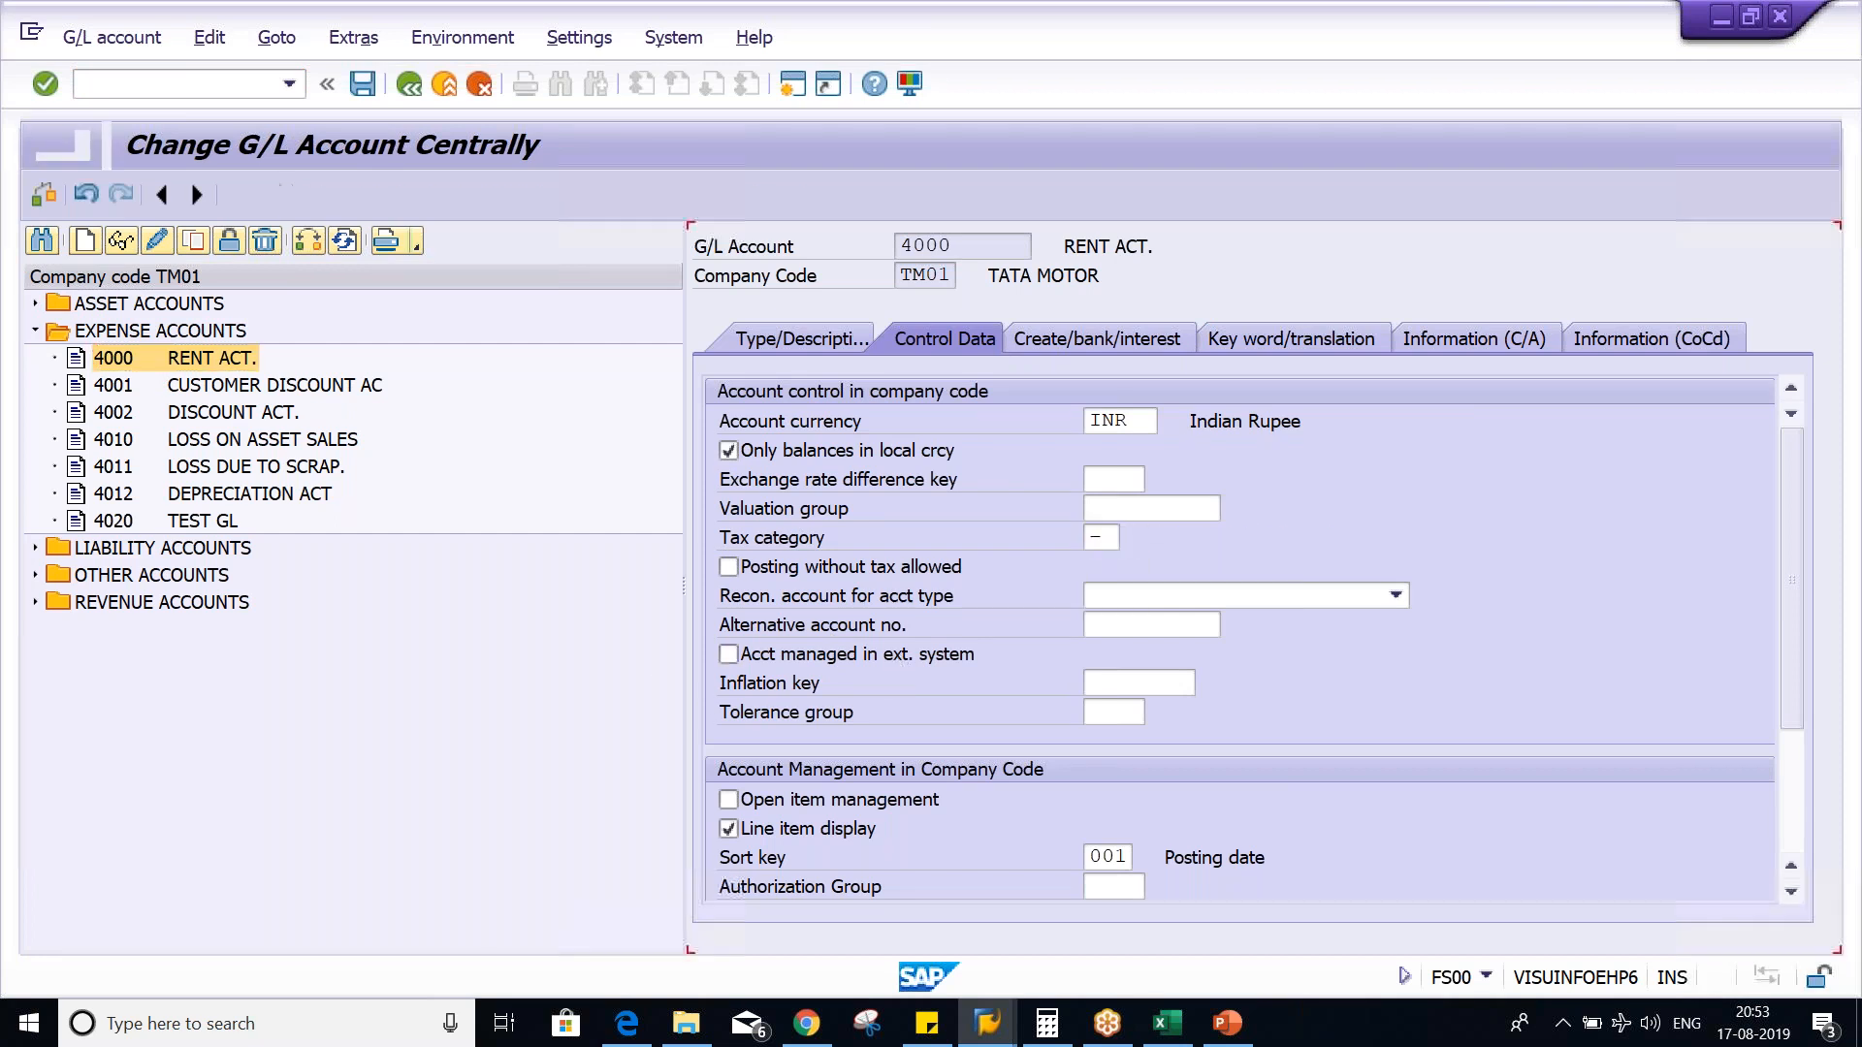
pyautogui.hotkey('ctrl', 's')
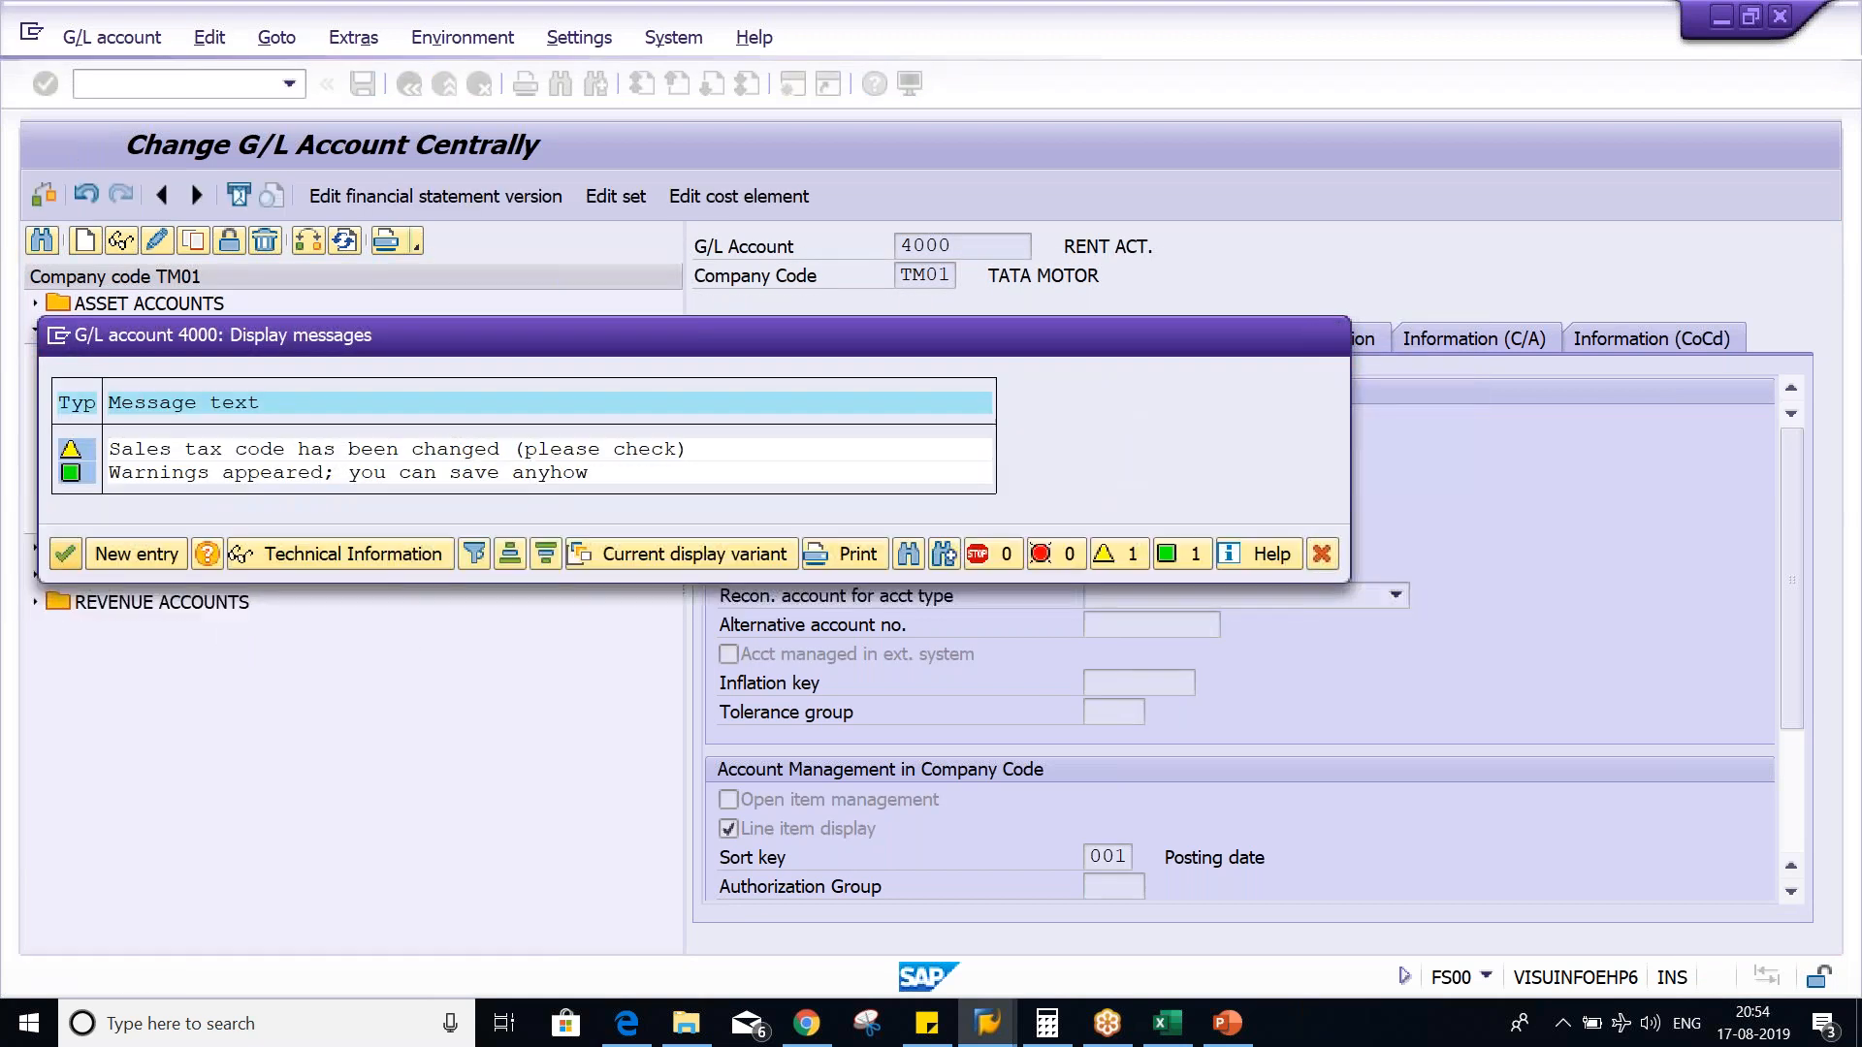
pyautogui.press('Return')
# - Open another SAP session, and switch to Excel to review the invoice, GST and net amount cells on Sheet1
pyautogui.click(790, 86)
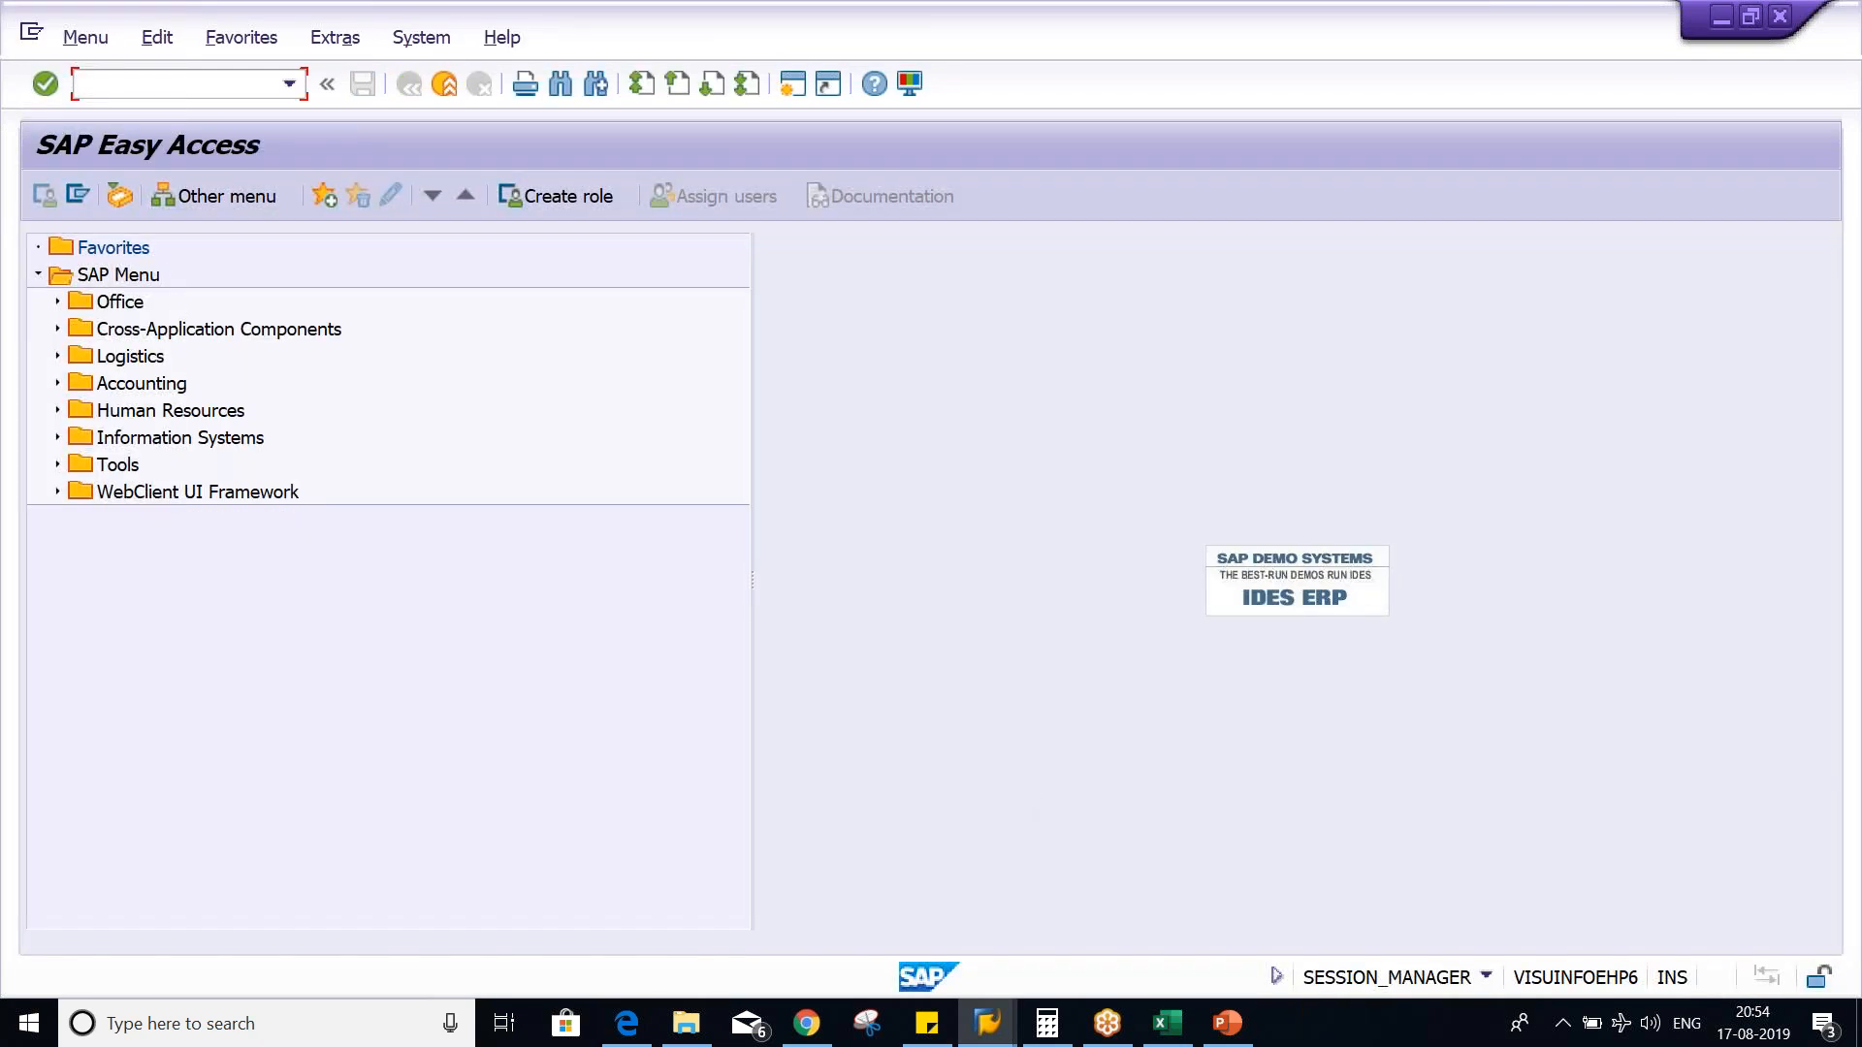
pyautogui.click(1167, 1023)
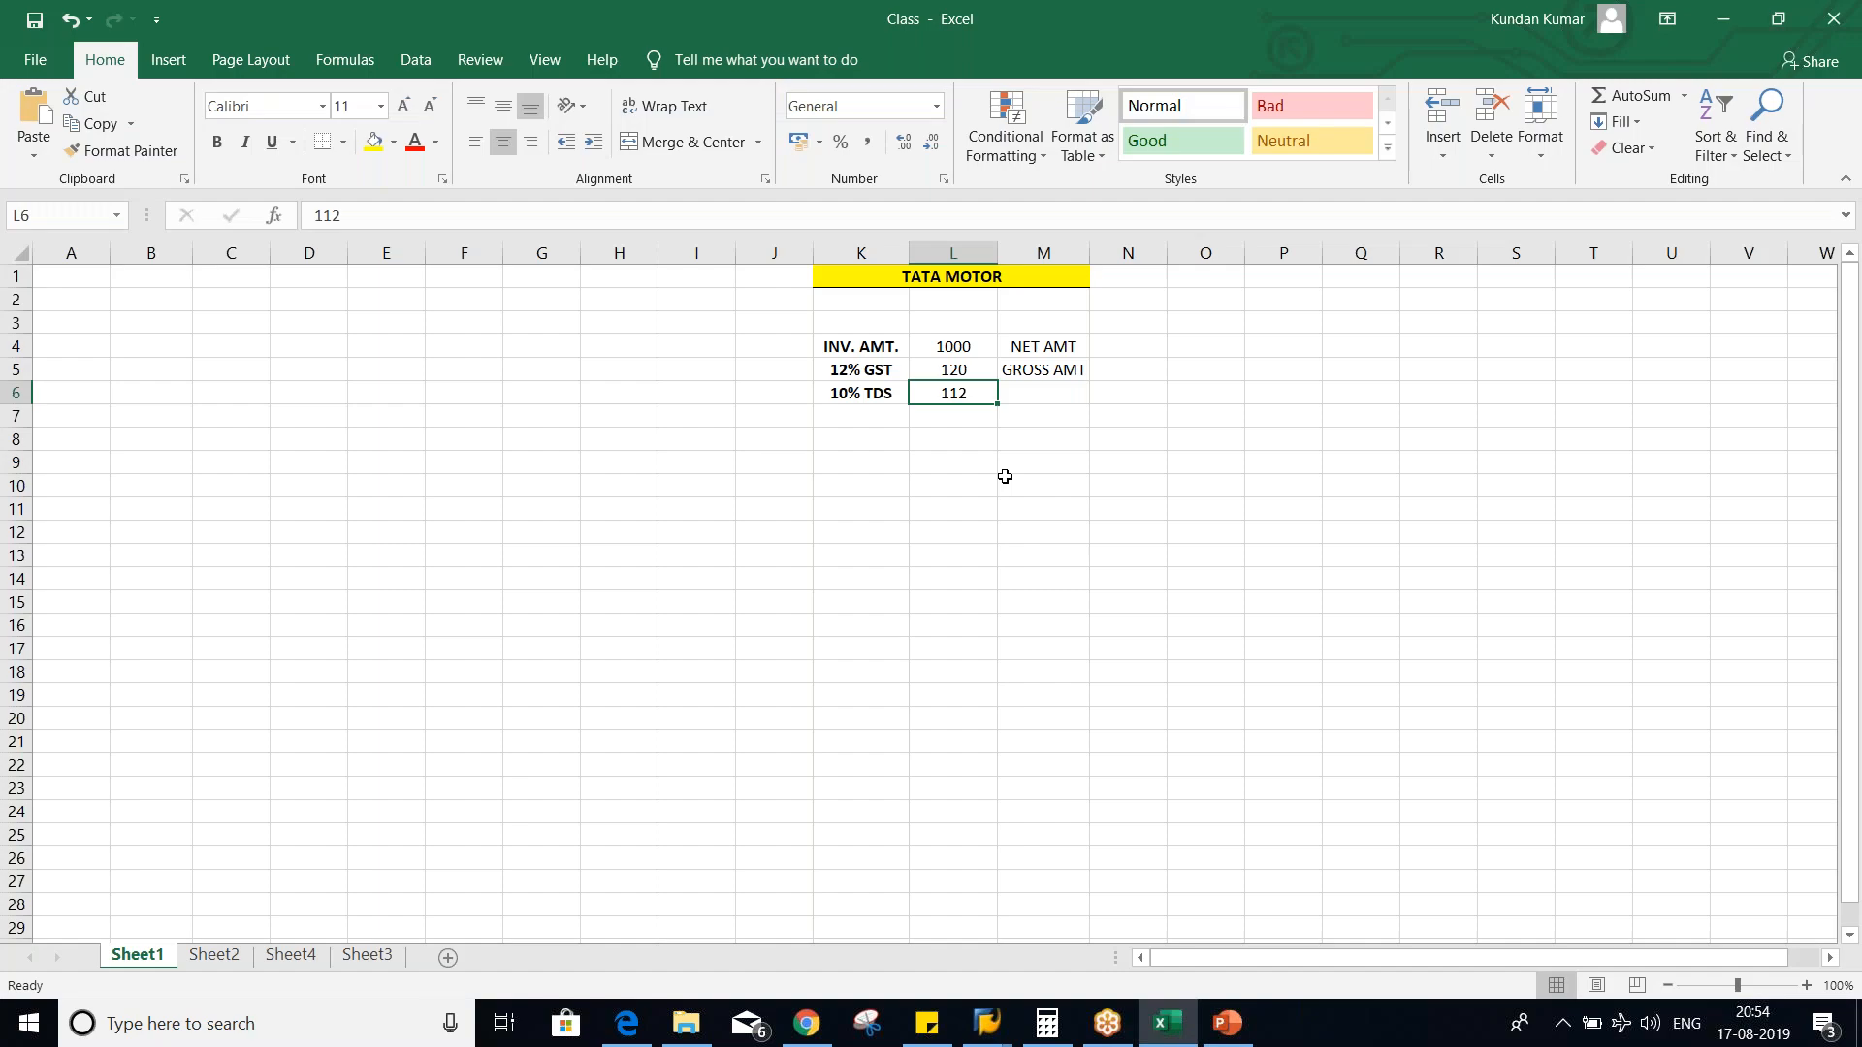
pyautogui.moveTo(950, 346); pyautogui.dragTo(955, 367)
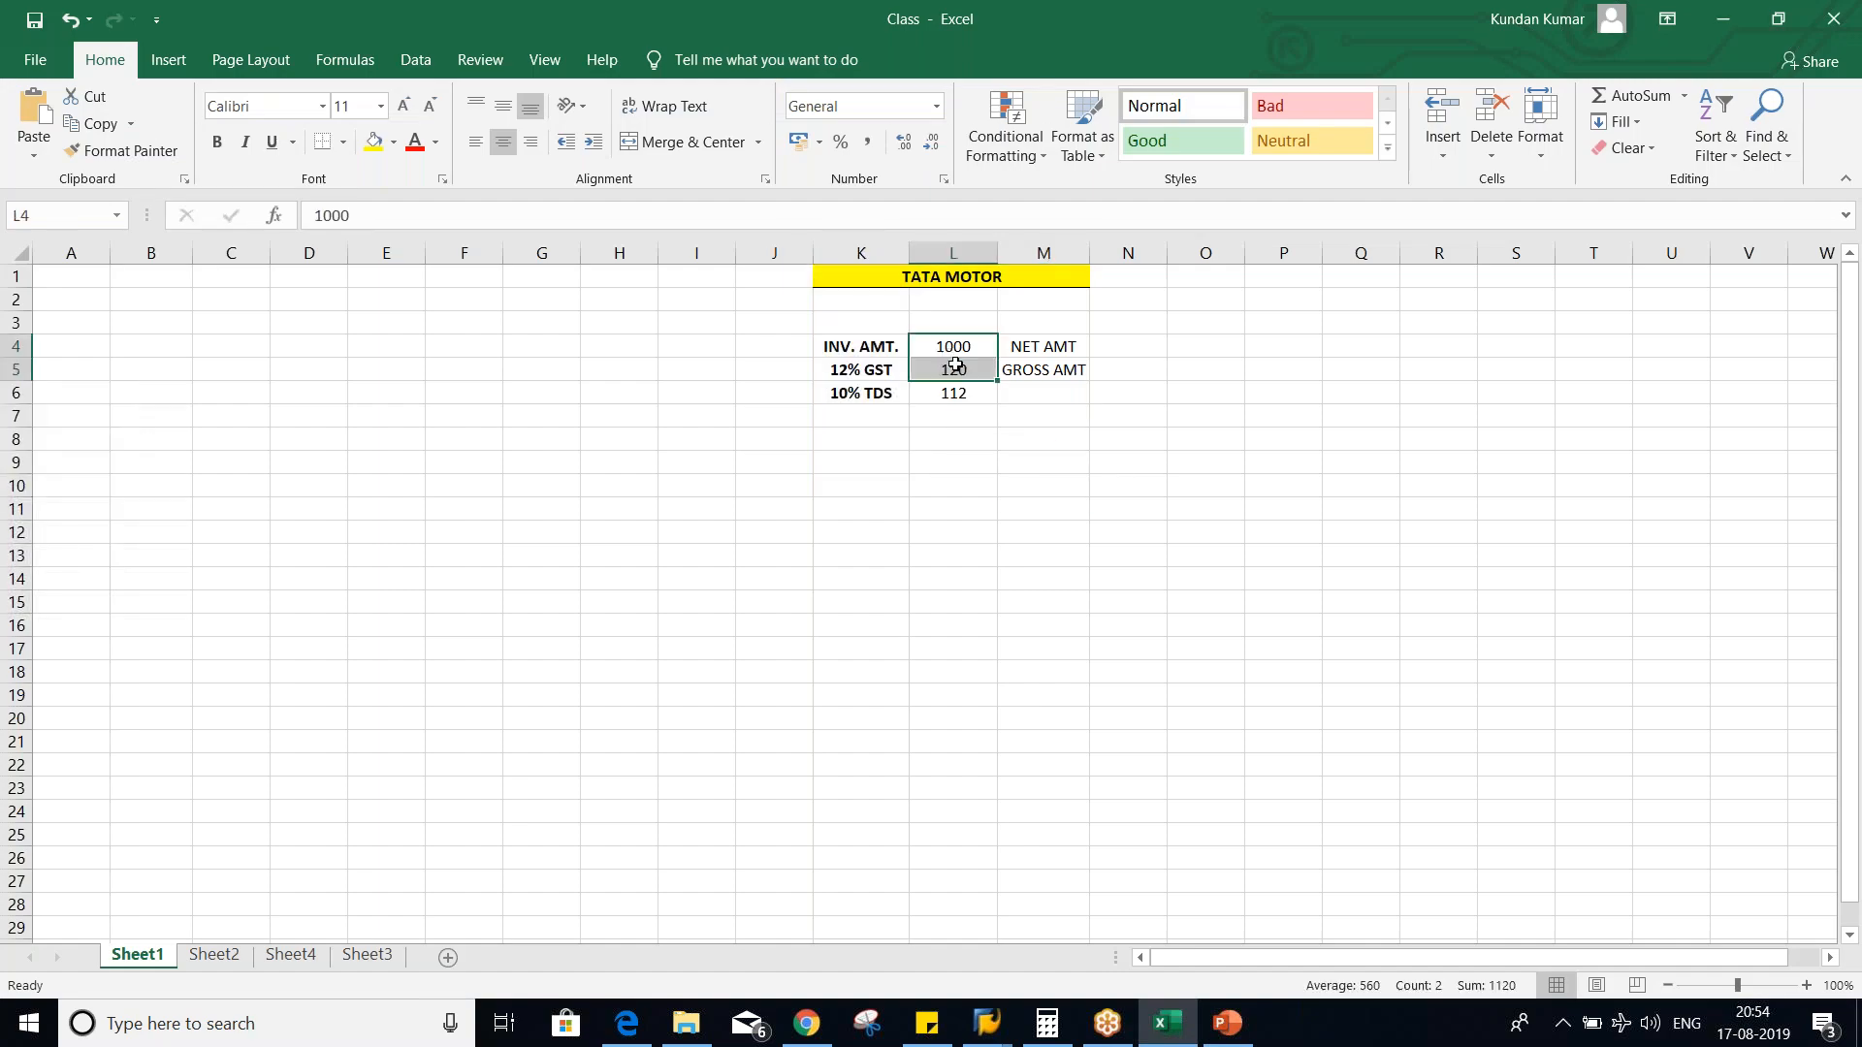
pyautogui.click(955, 600)
pyautogui.click(1040, 342)
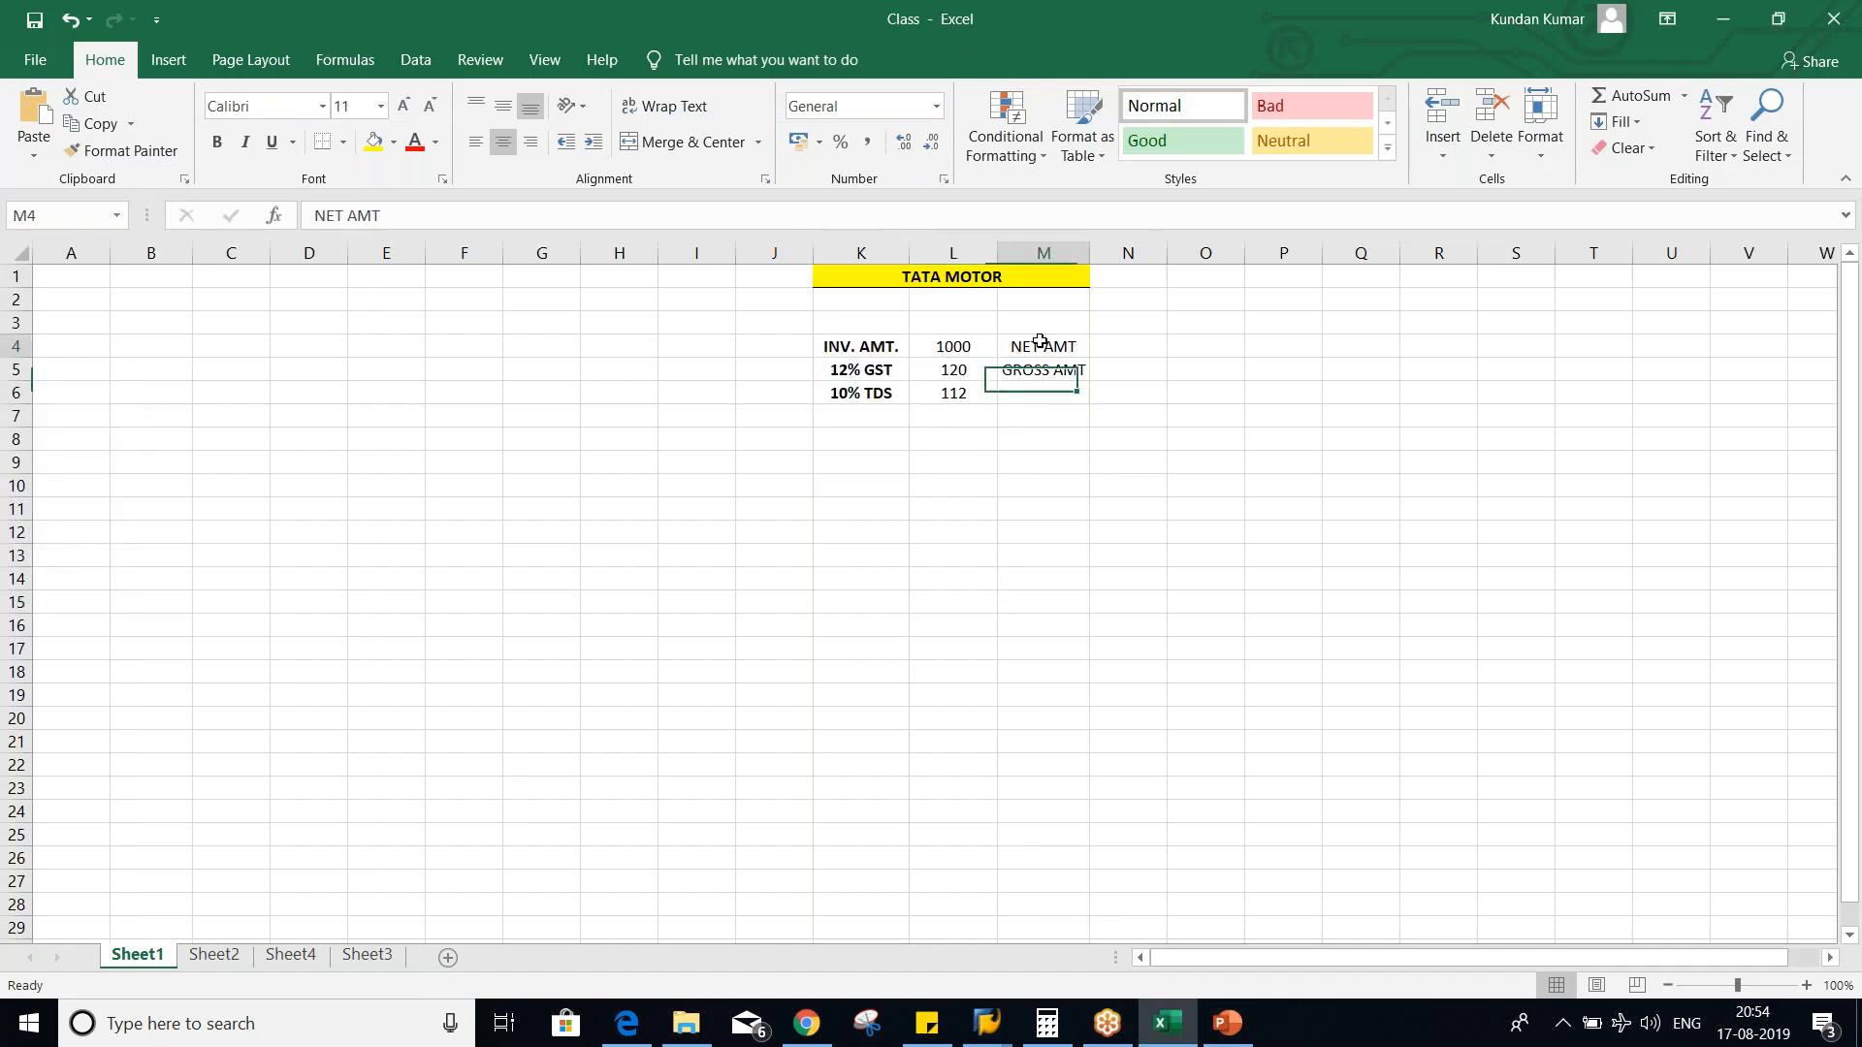
pyautogui.click(946, 343)
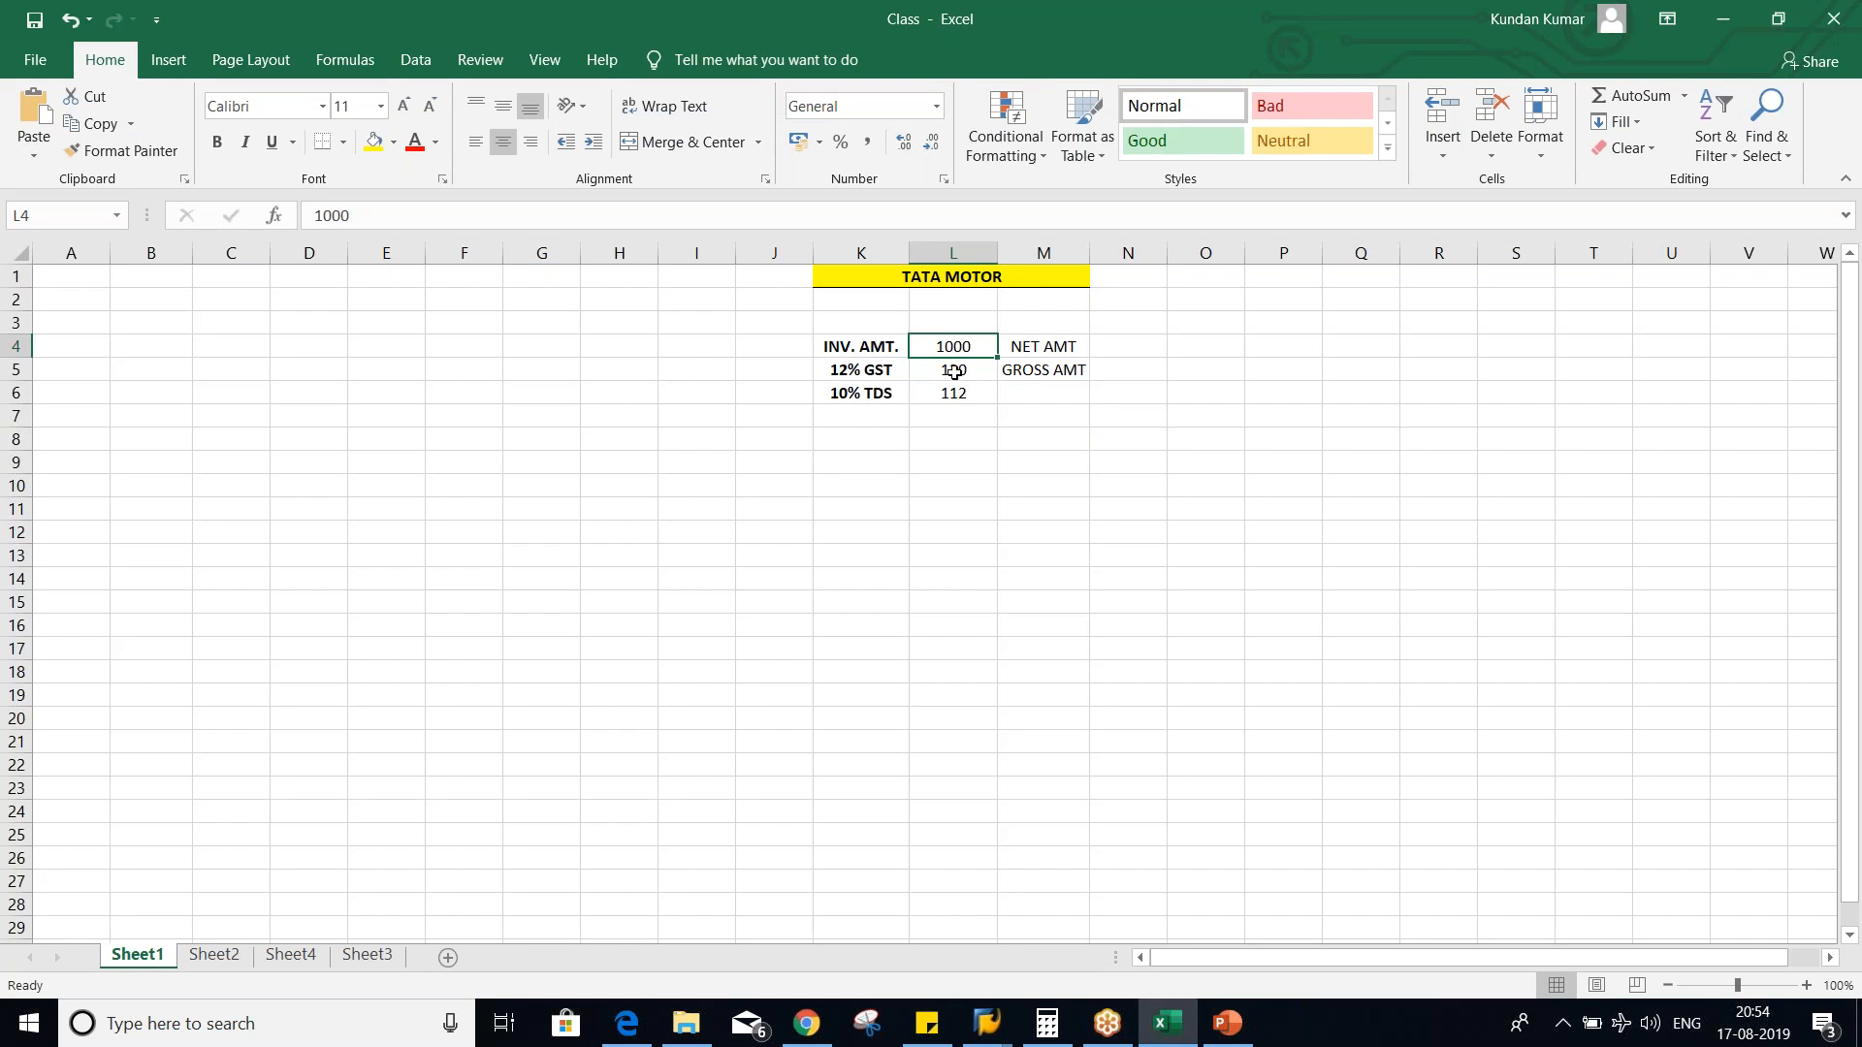
# - Change the 10% TDS amount in cell L6 to 100, calculated on the net amount
pyautogui.click(950, 394)
pyautogui.write('100')
pyautogui.press('Return')
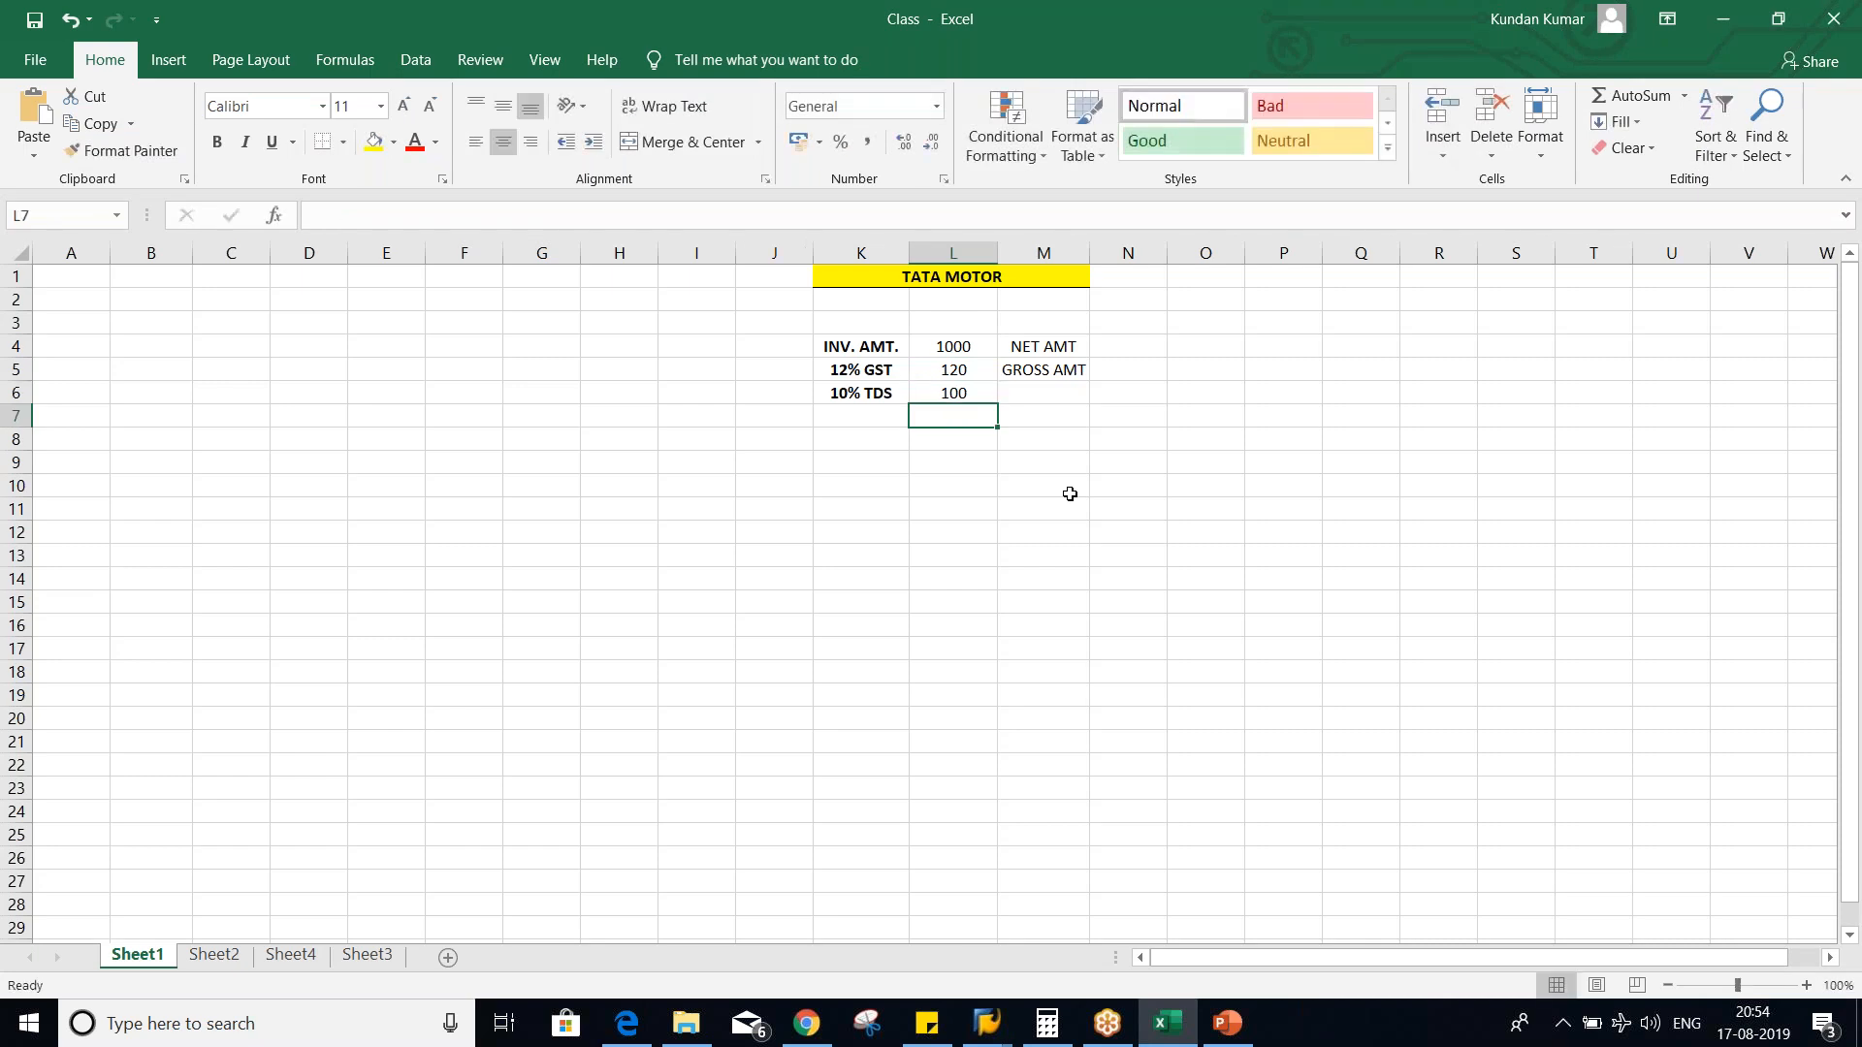
# - Switch back to the SAP Easy Access session and run transaction FB60 to enter a vendor invoice
pyautogui.hotkey('alt', 'Tab')
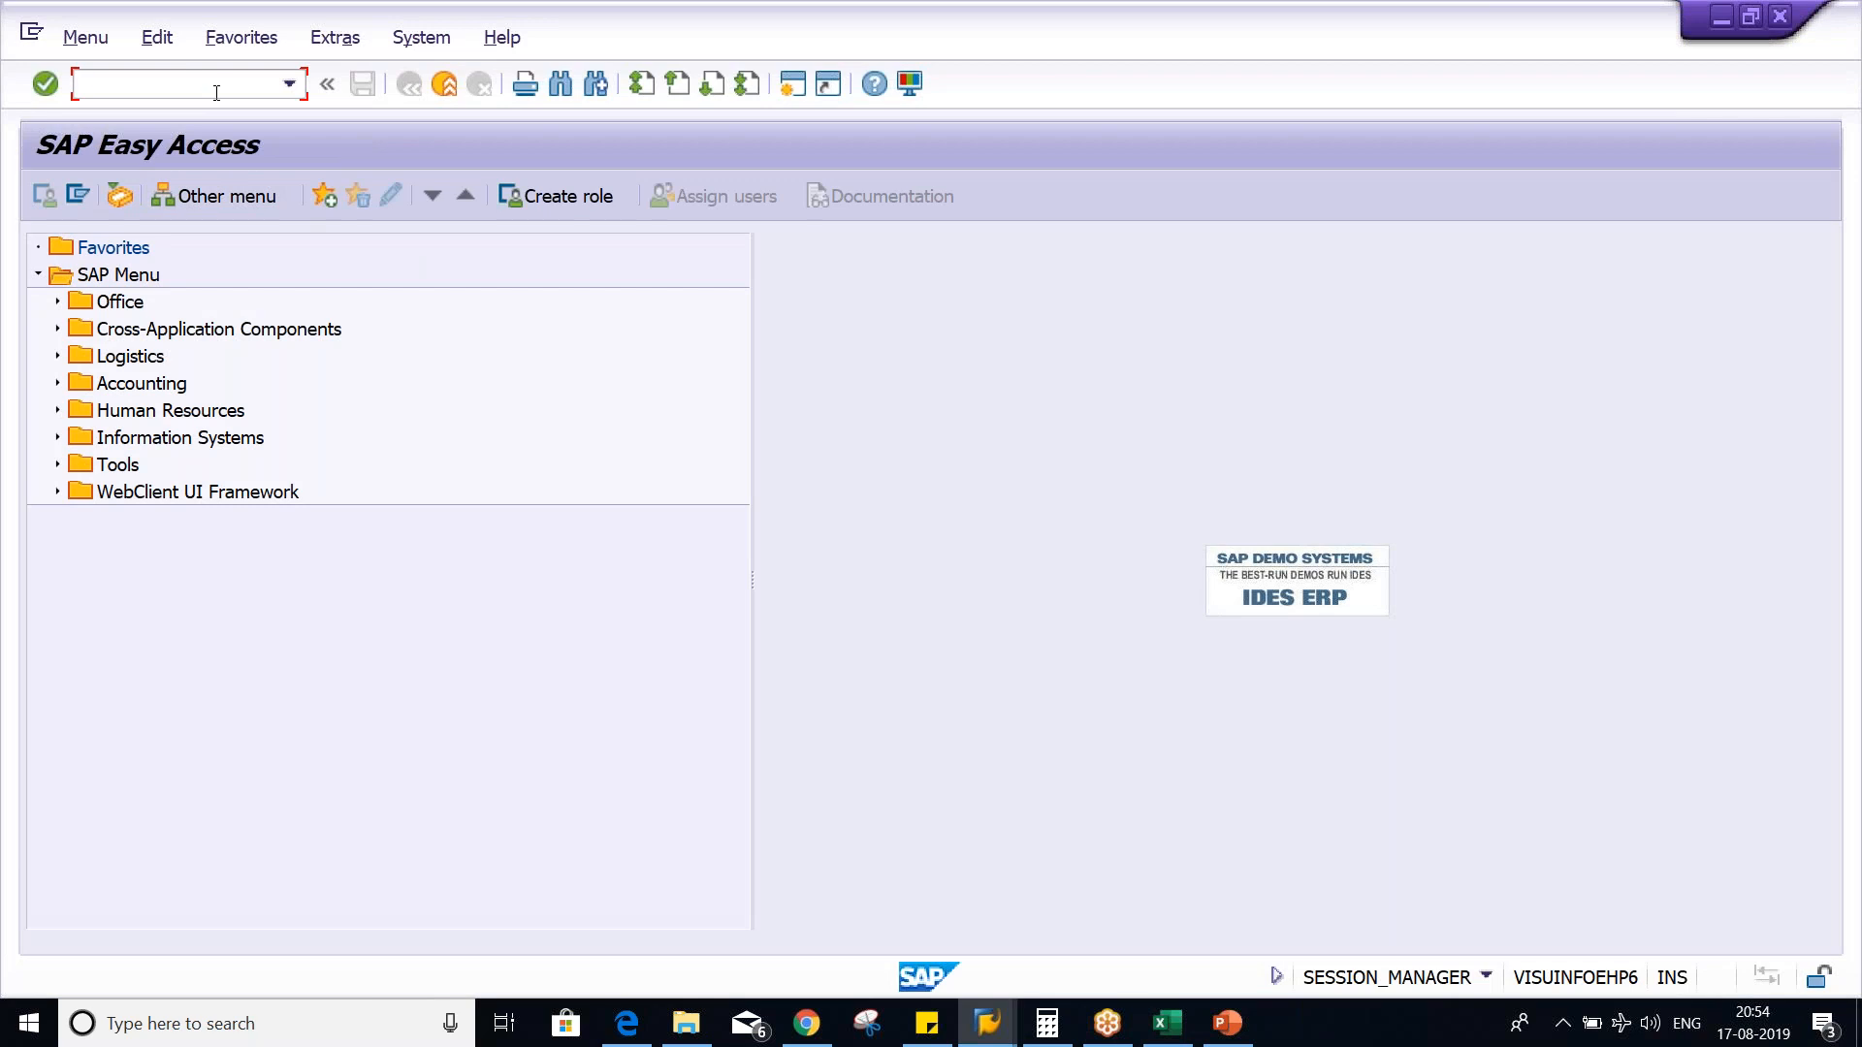
pyautogui.write('FB60')
pyautogui.press('Return')
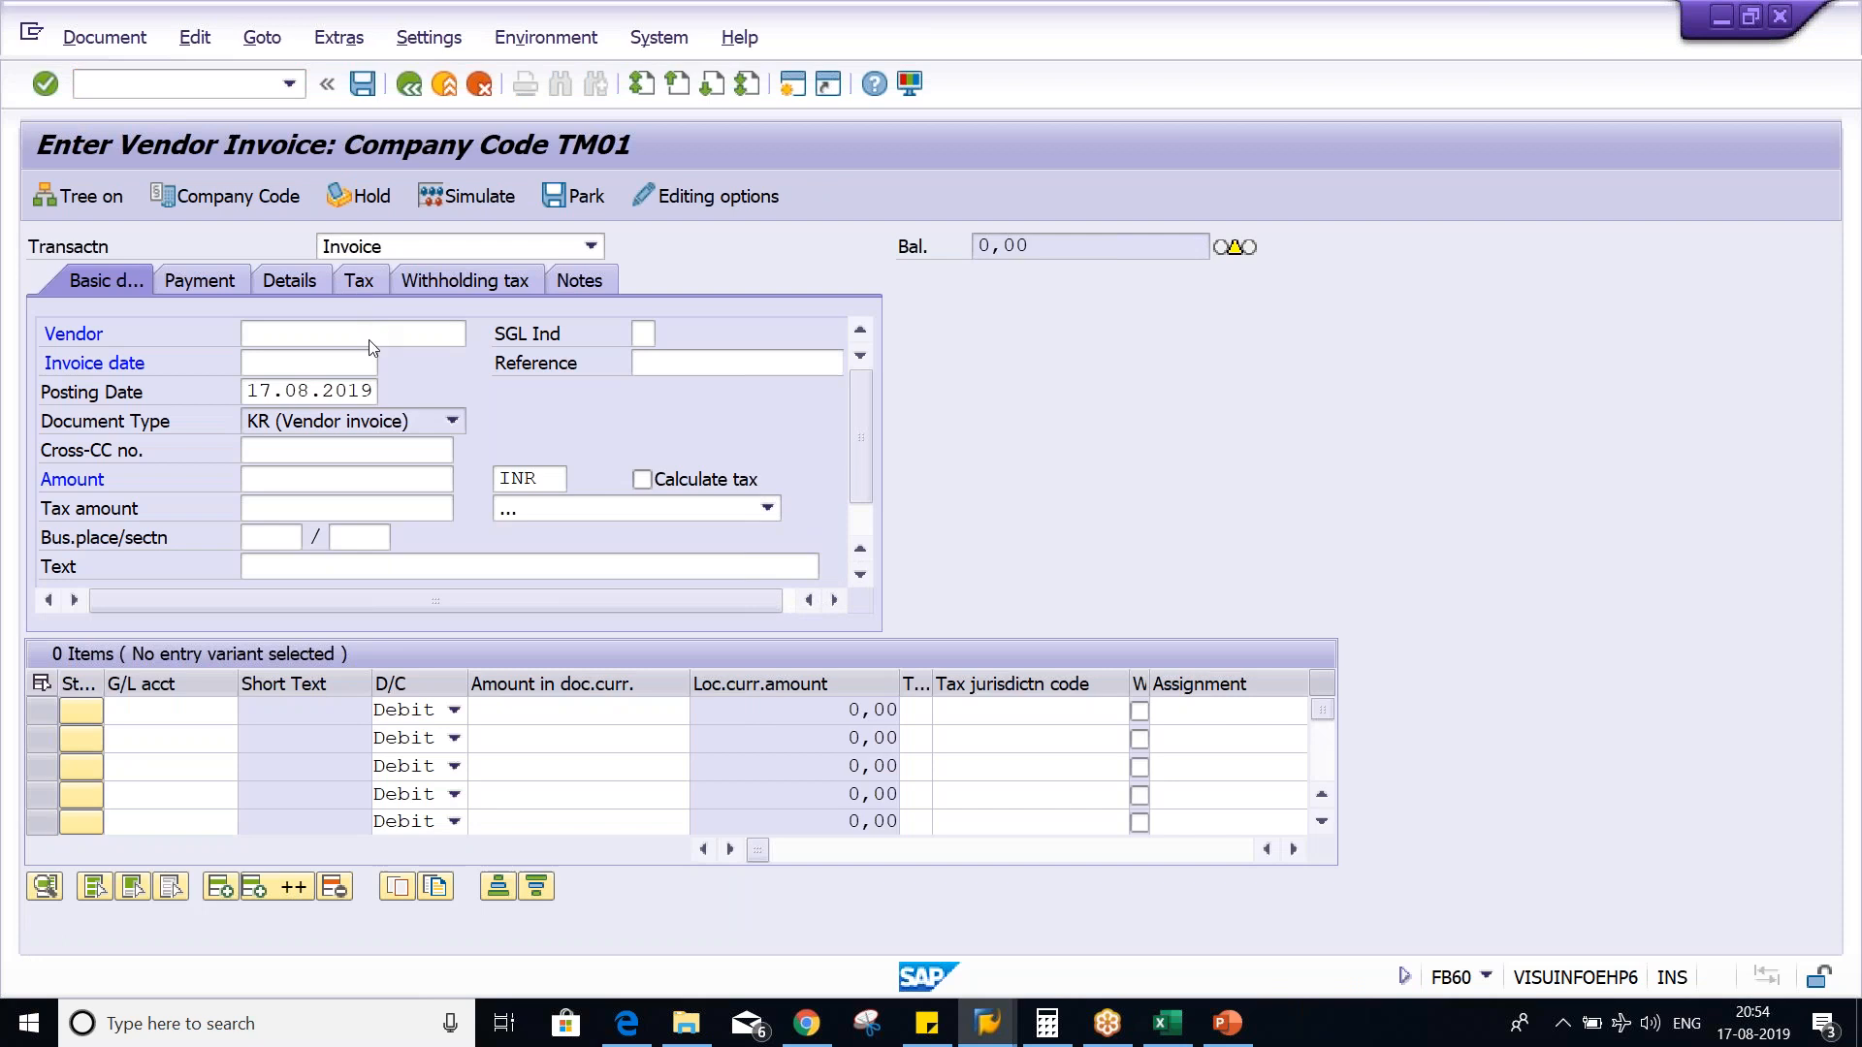
# - Enter the vendor number and the invoice date 17.08.2019 in the invoice's basic data
pyautogui.click(371, 336)
pyautogui.press('space')
pyautogui.click(347, 366)
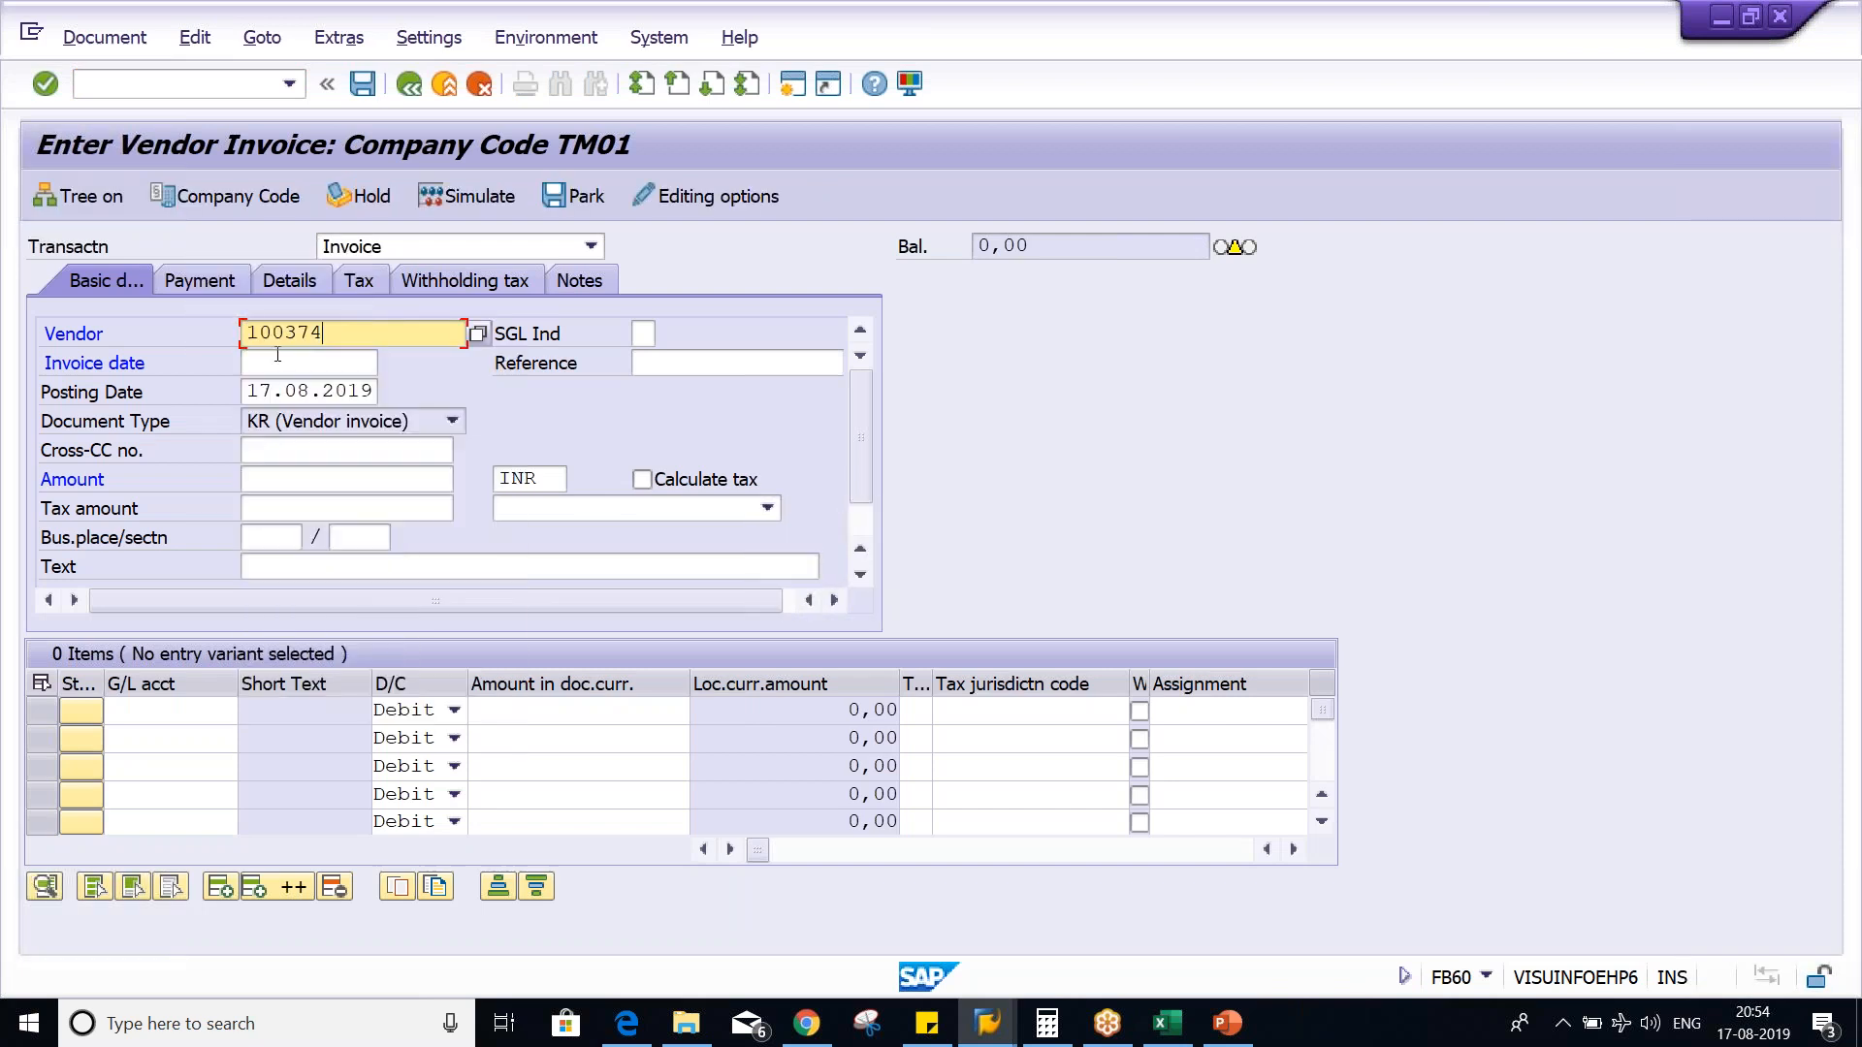
pyautogui.click(277, 356)
pyautogui.press('space')
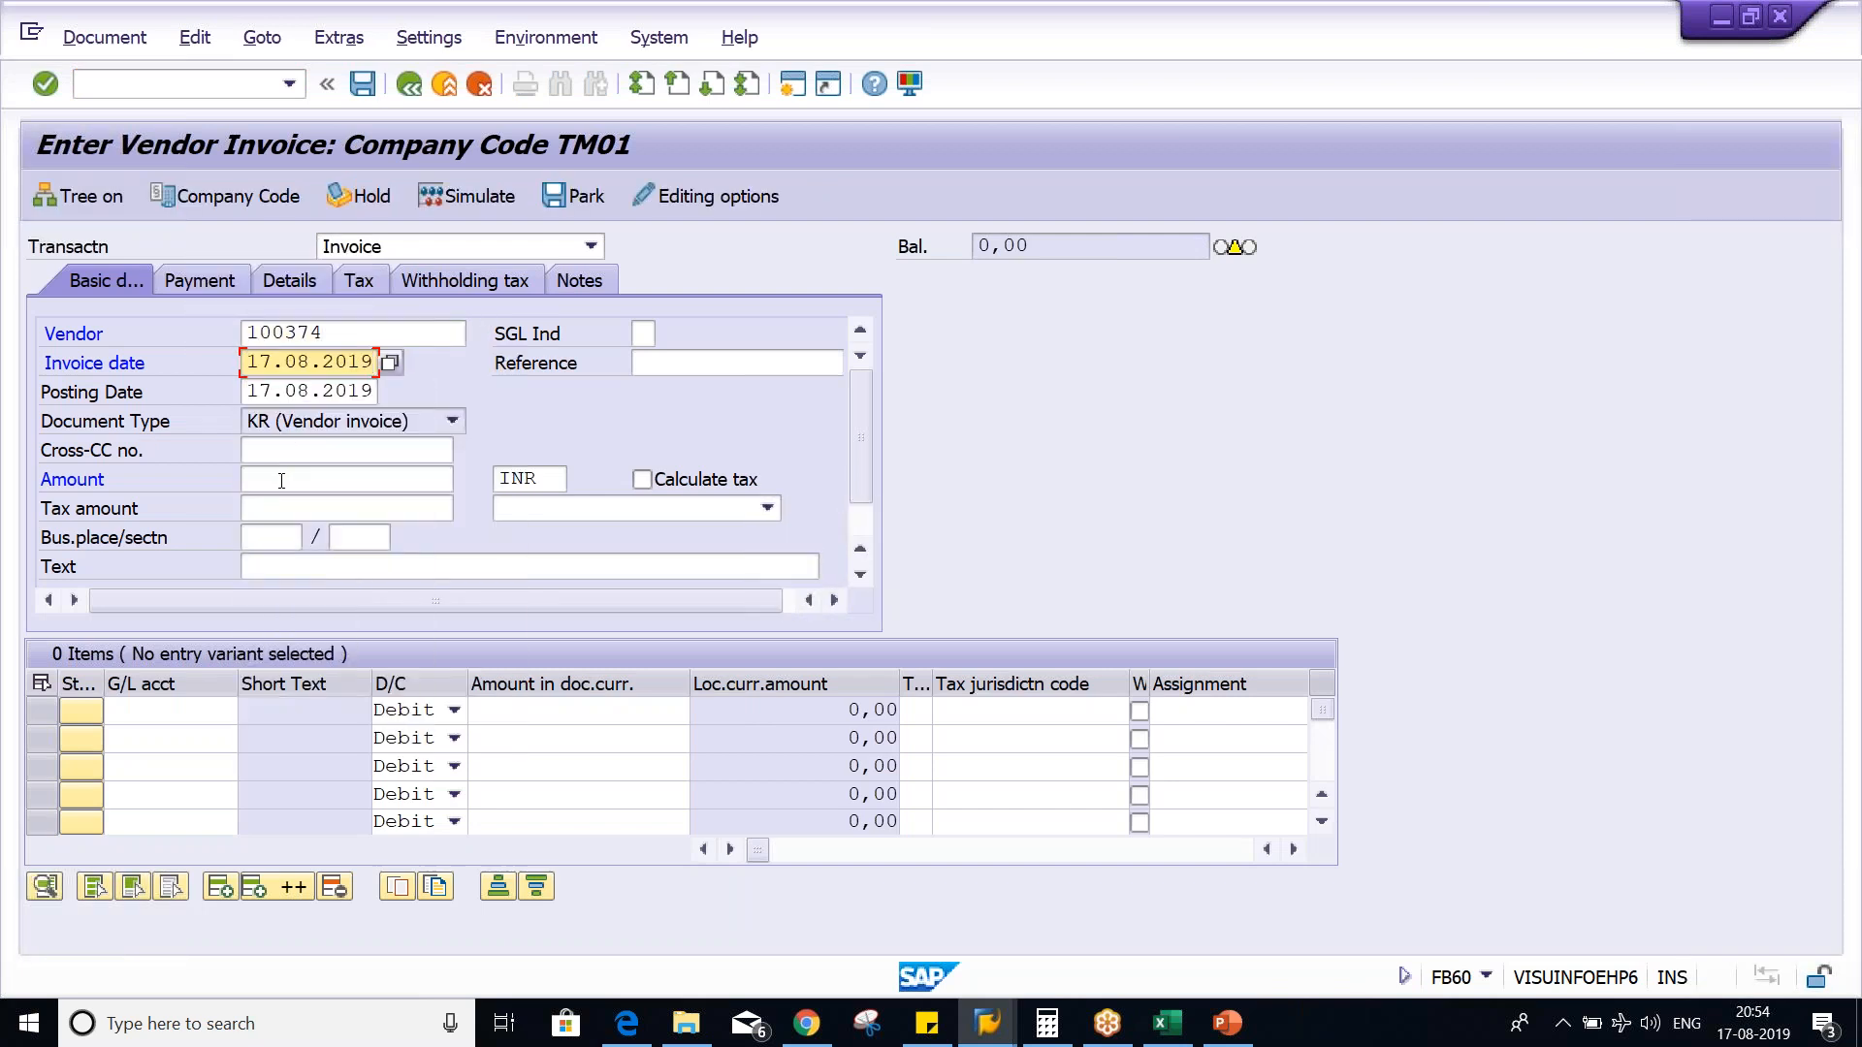
# - Set the vendor invoice amount to 1120 INR
pyautogui.click(283, 478)
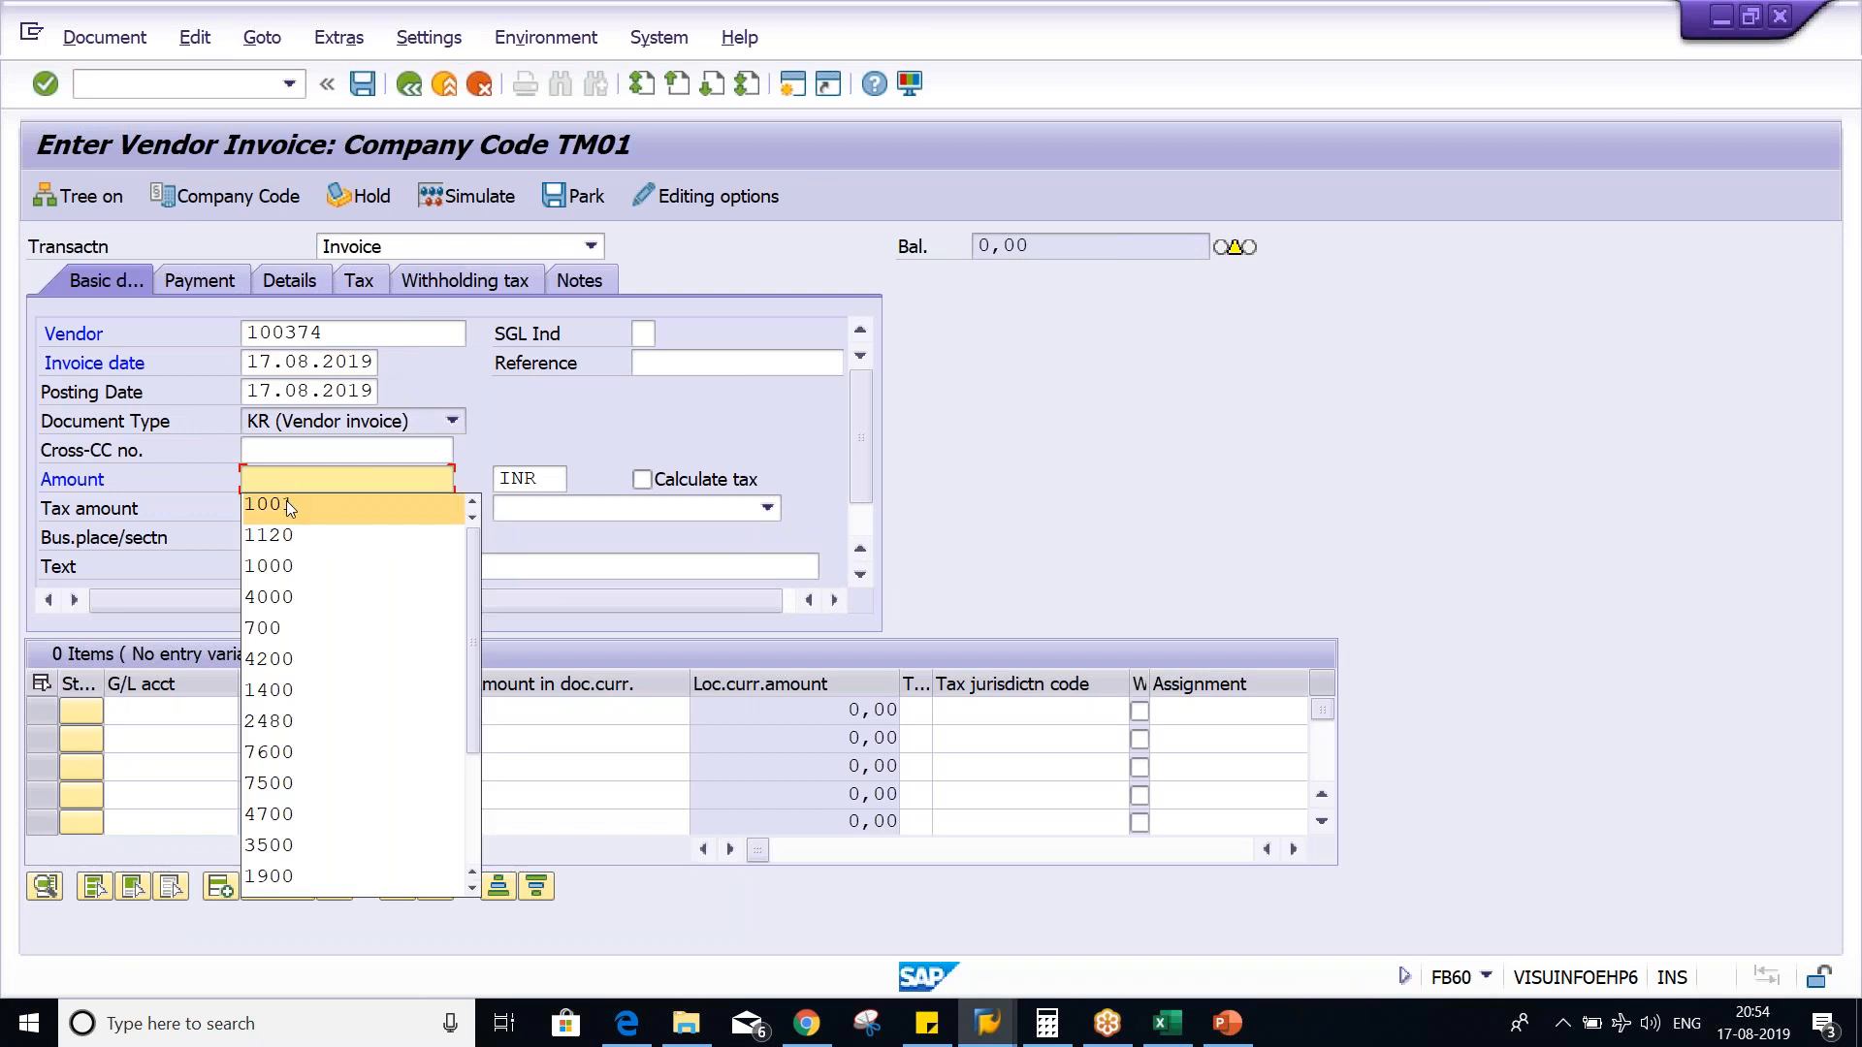
pyautogui.click(286, 472)
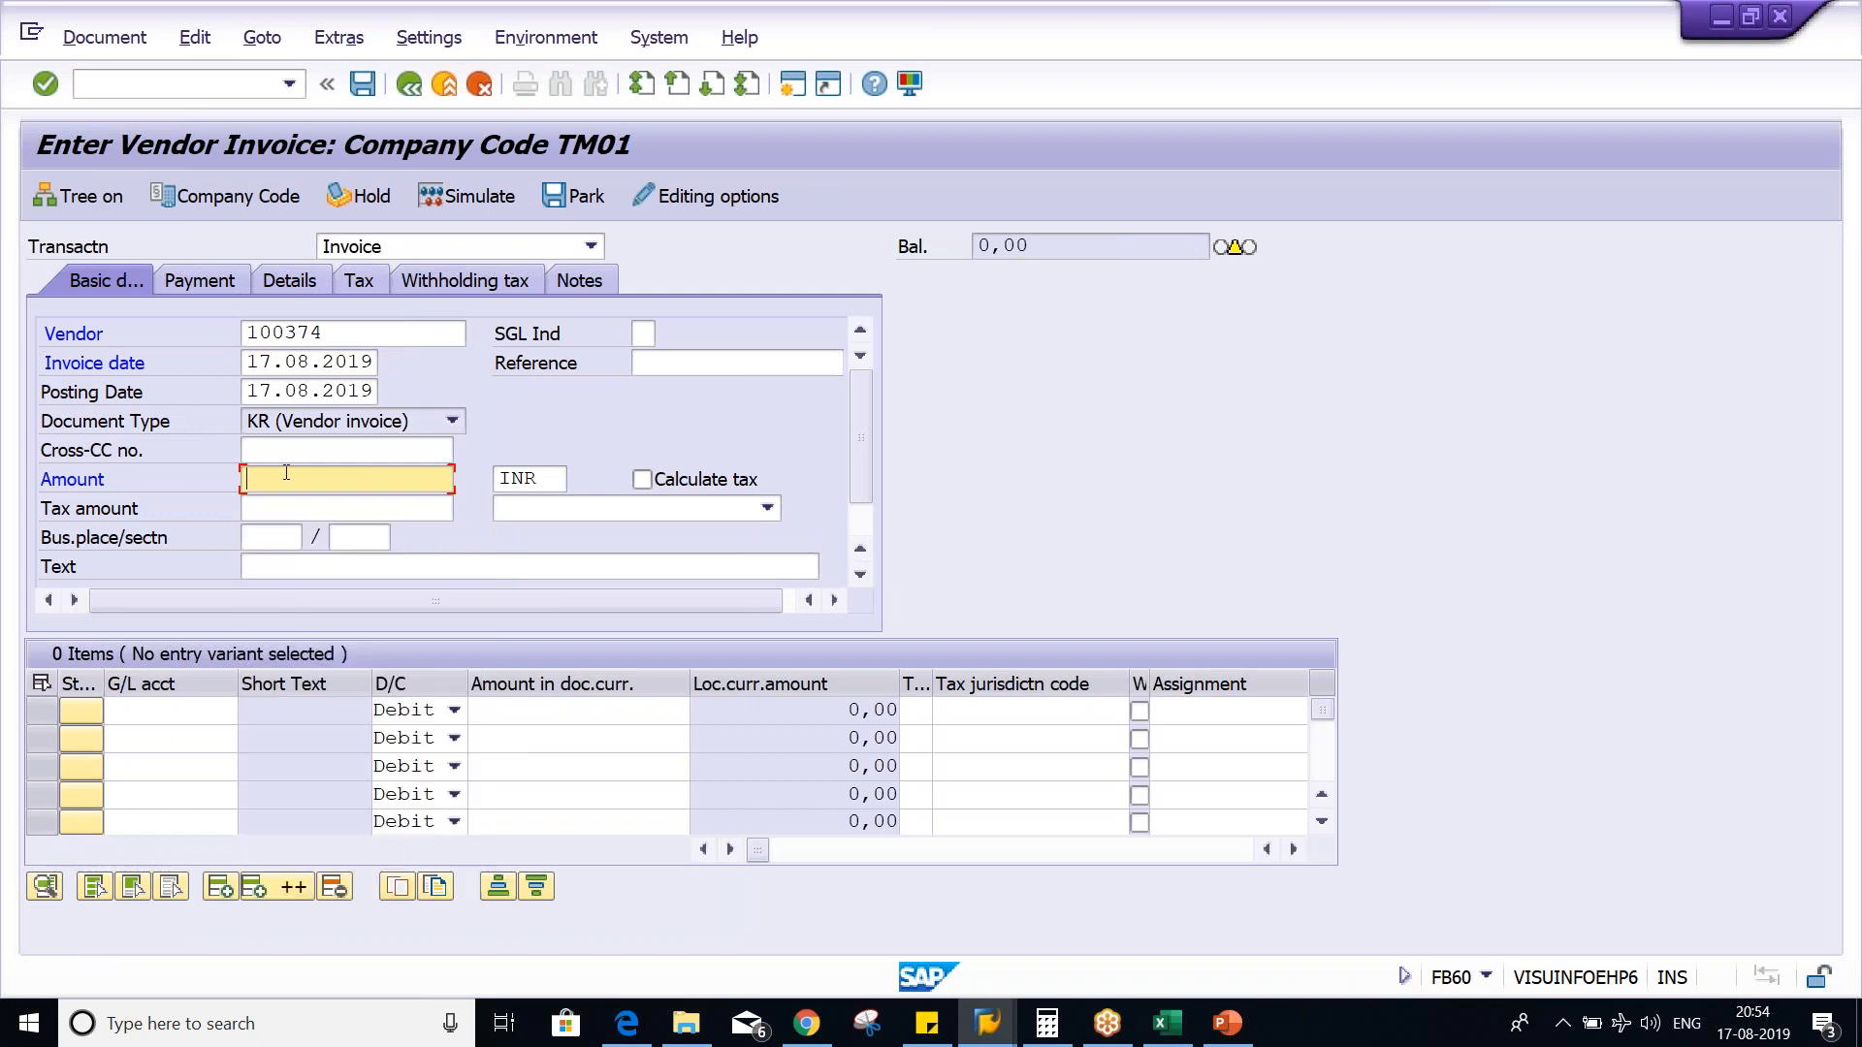
pyautogui.write('1')
pyautogui.press('BackSpace')
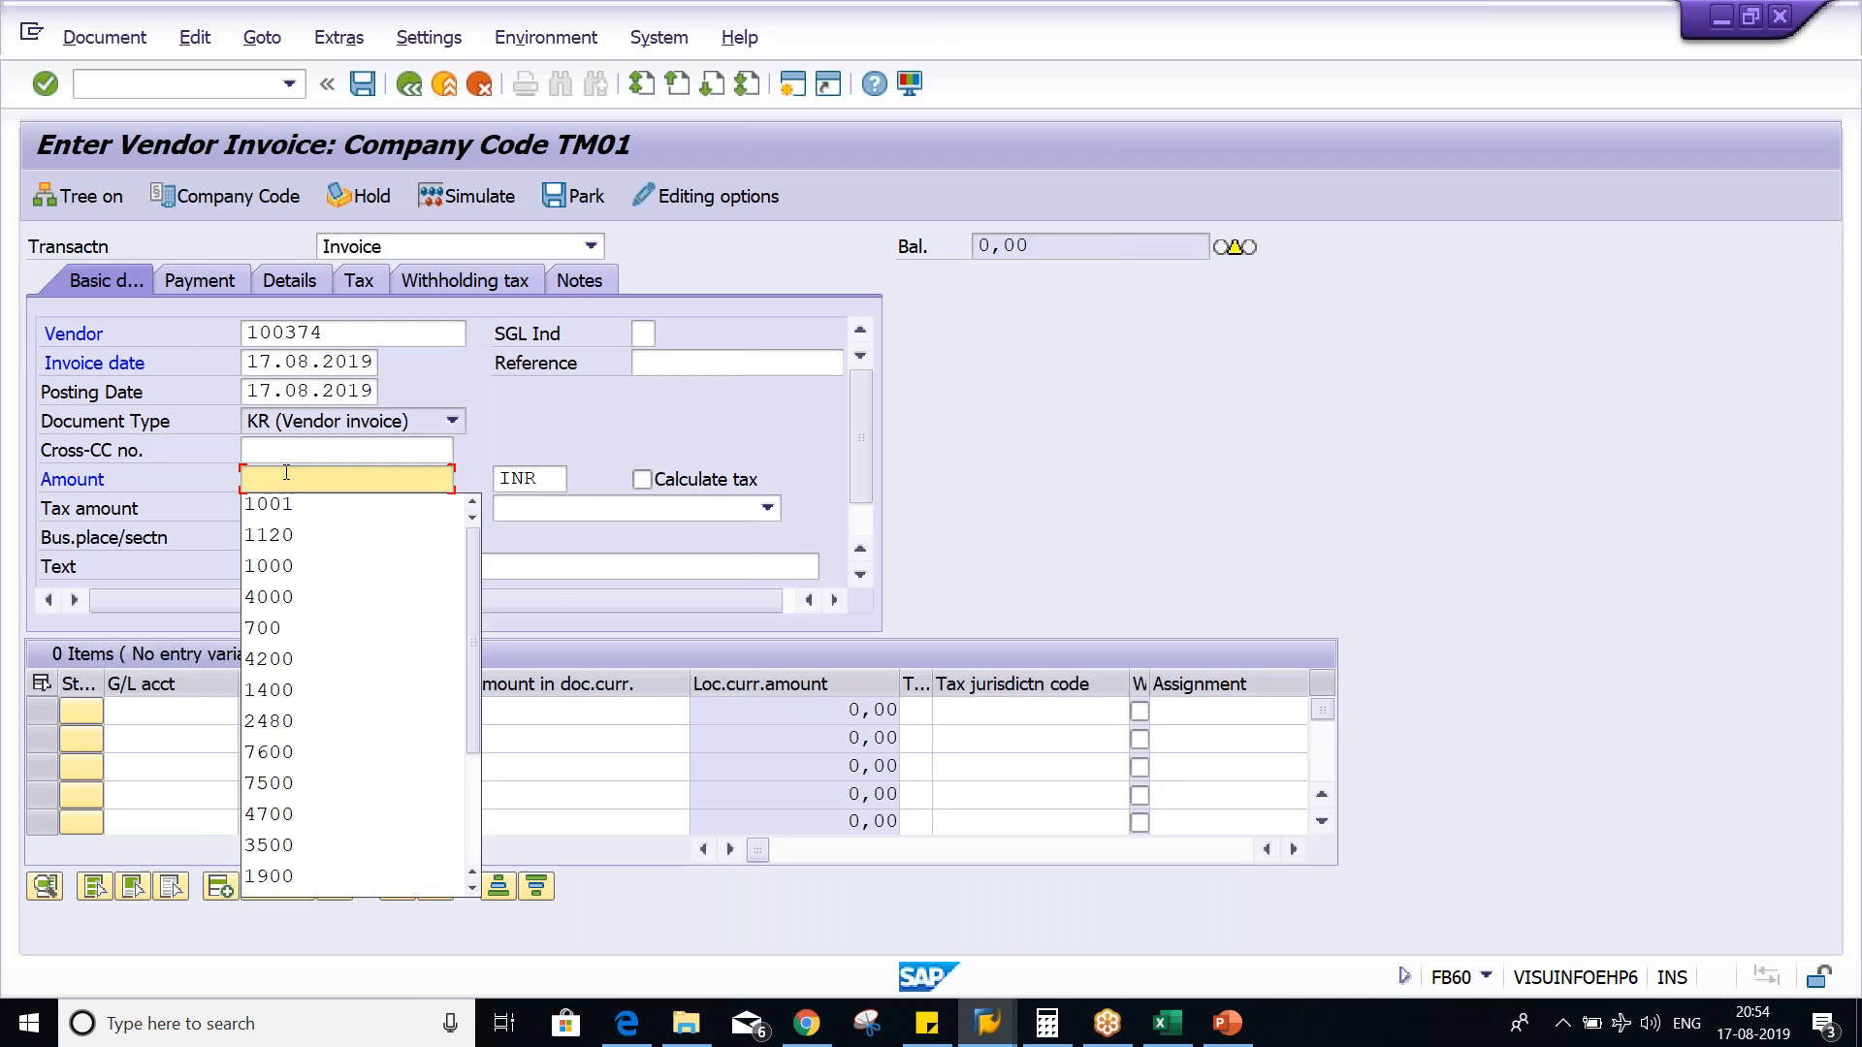
pyautogui.press('Down')
pyautogui.press('Down')
pyautogui.press('Return')
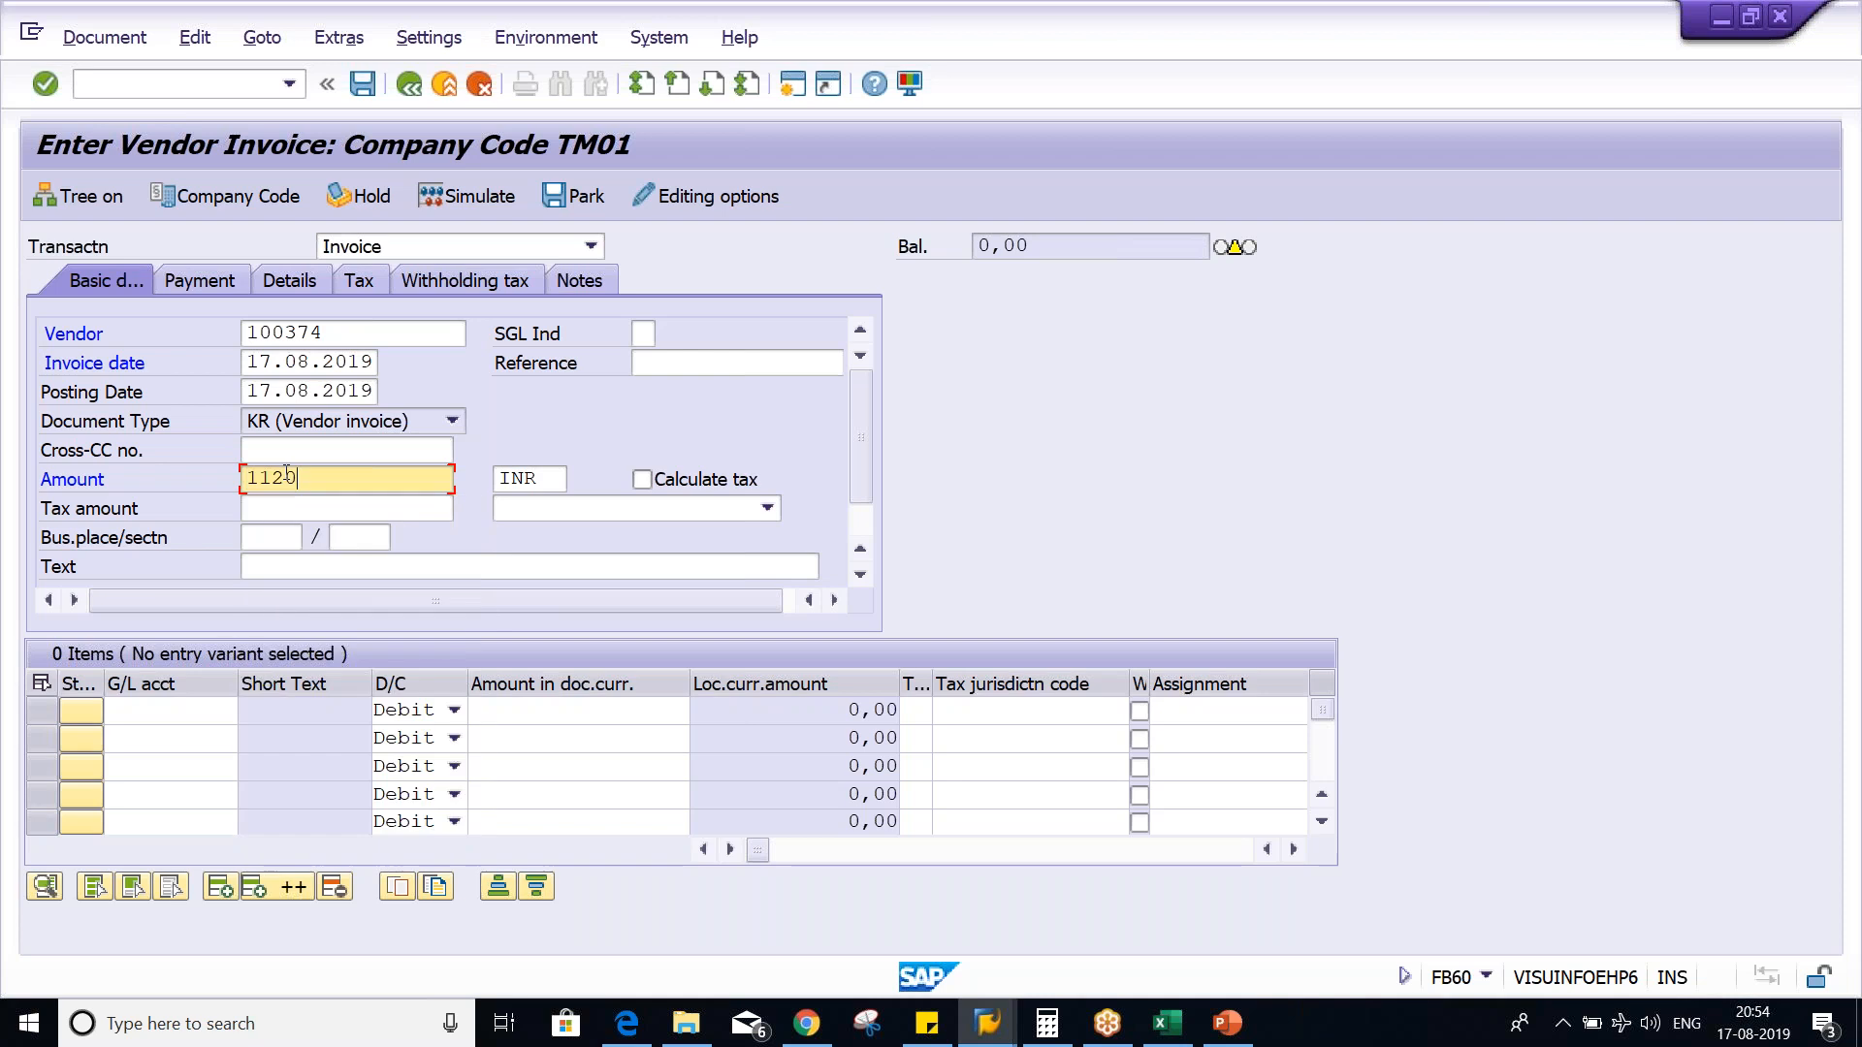
# - Enter G/L account 4000 with a debit amount of 1000 in the first invoice line item
pyautogui.hotkey('ctrl', 'Tab')
pyautogui.press('Tab')
pyautogui.press('BackSpace')
pyautogui.press('Down')
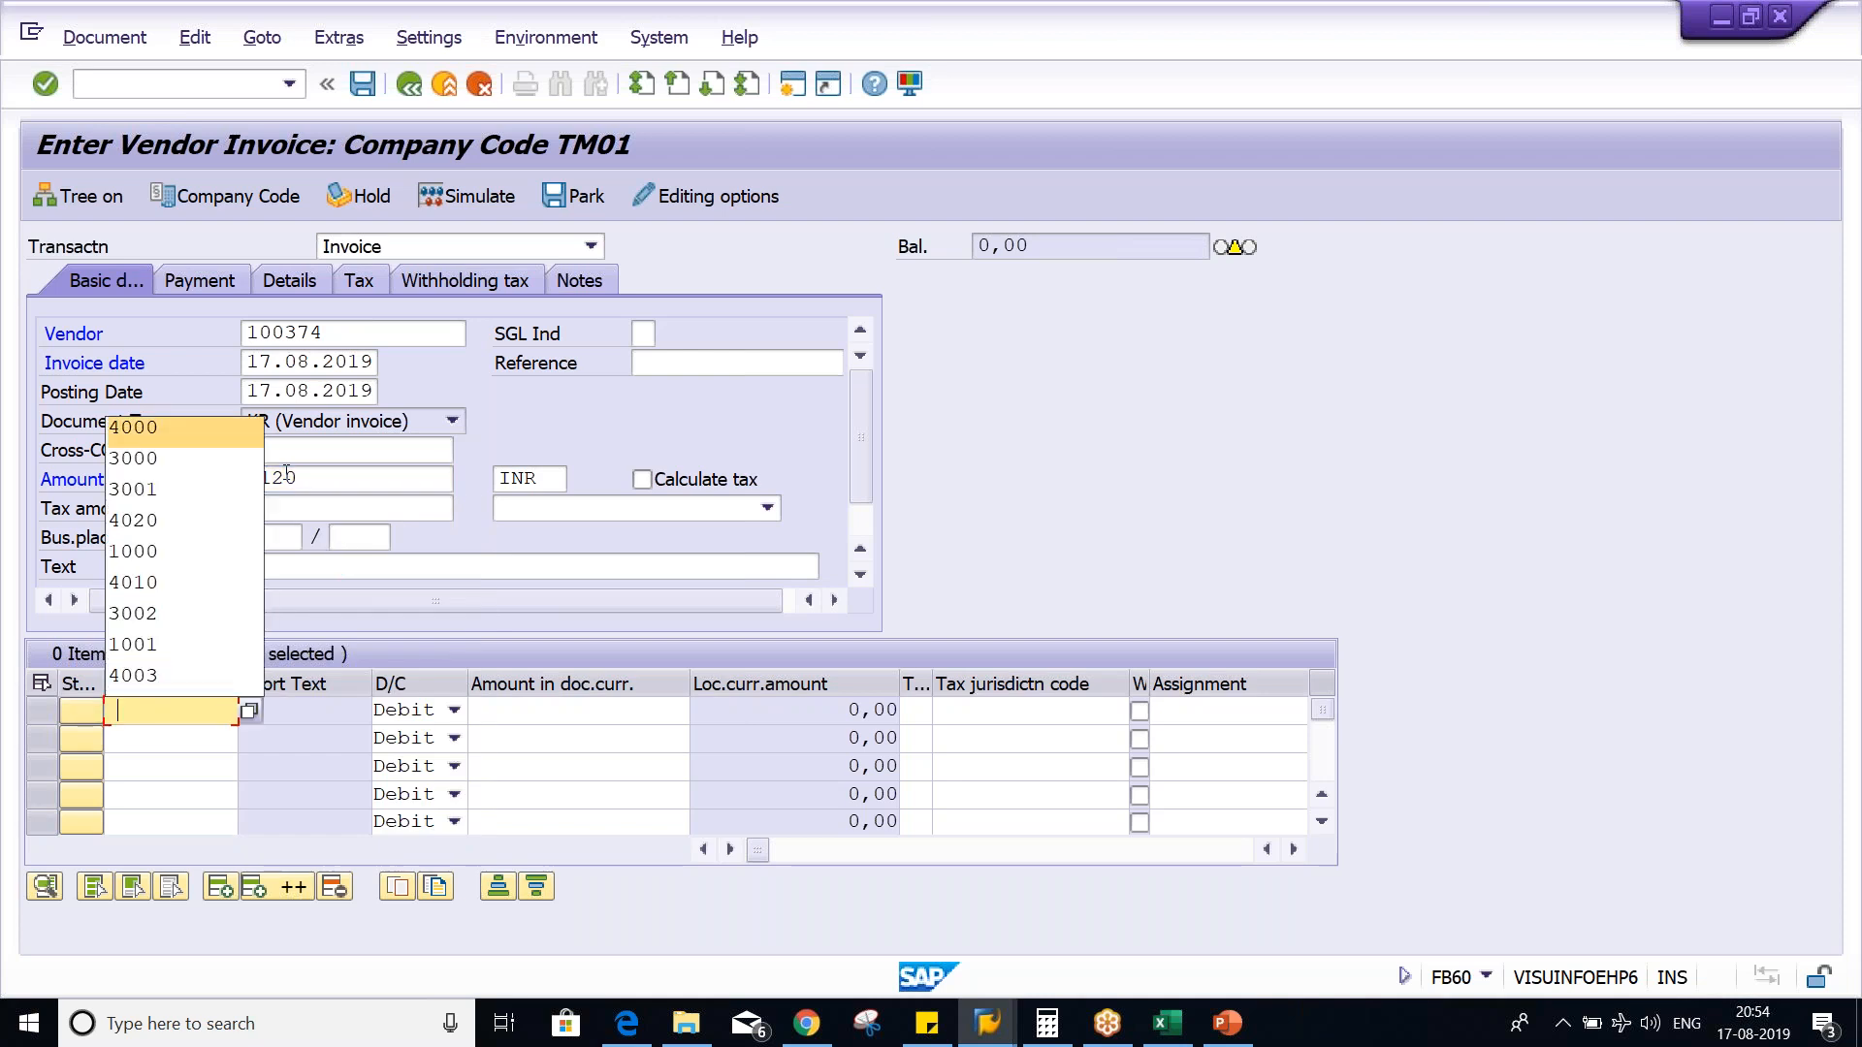
pyautogui.press('Return')
pyautogui.press('Tab')
pyautogui.press('Tab')
pyautogui.write('1000')
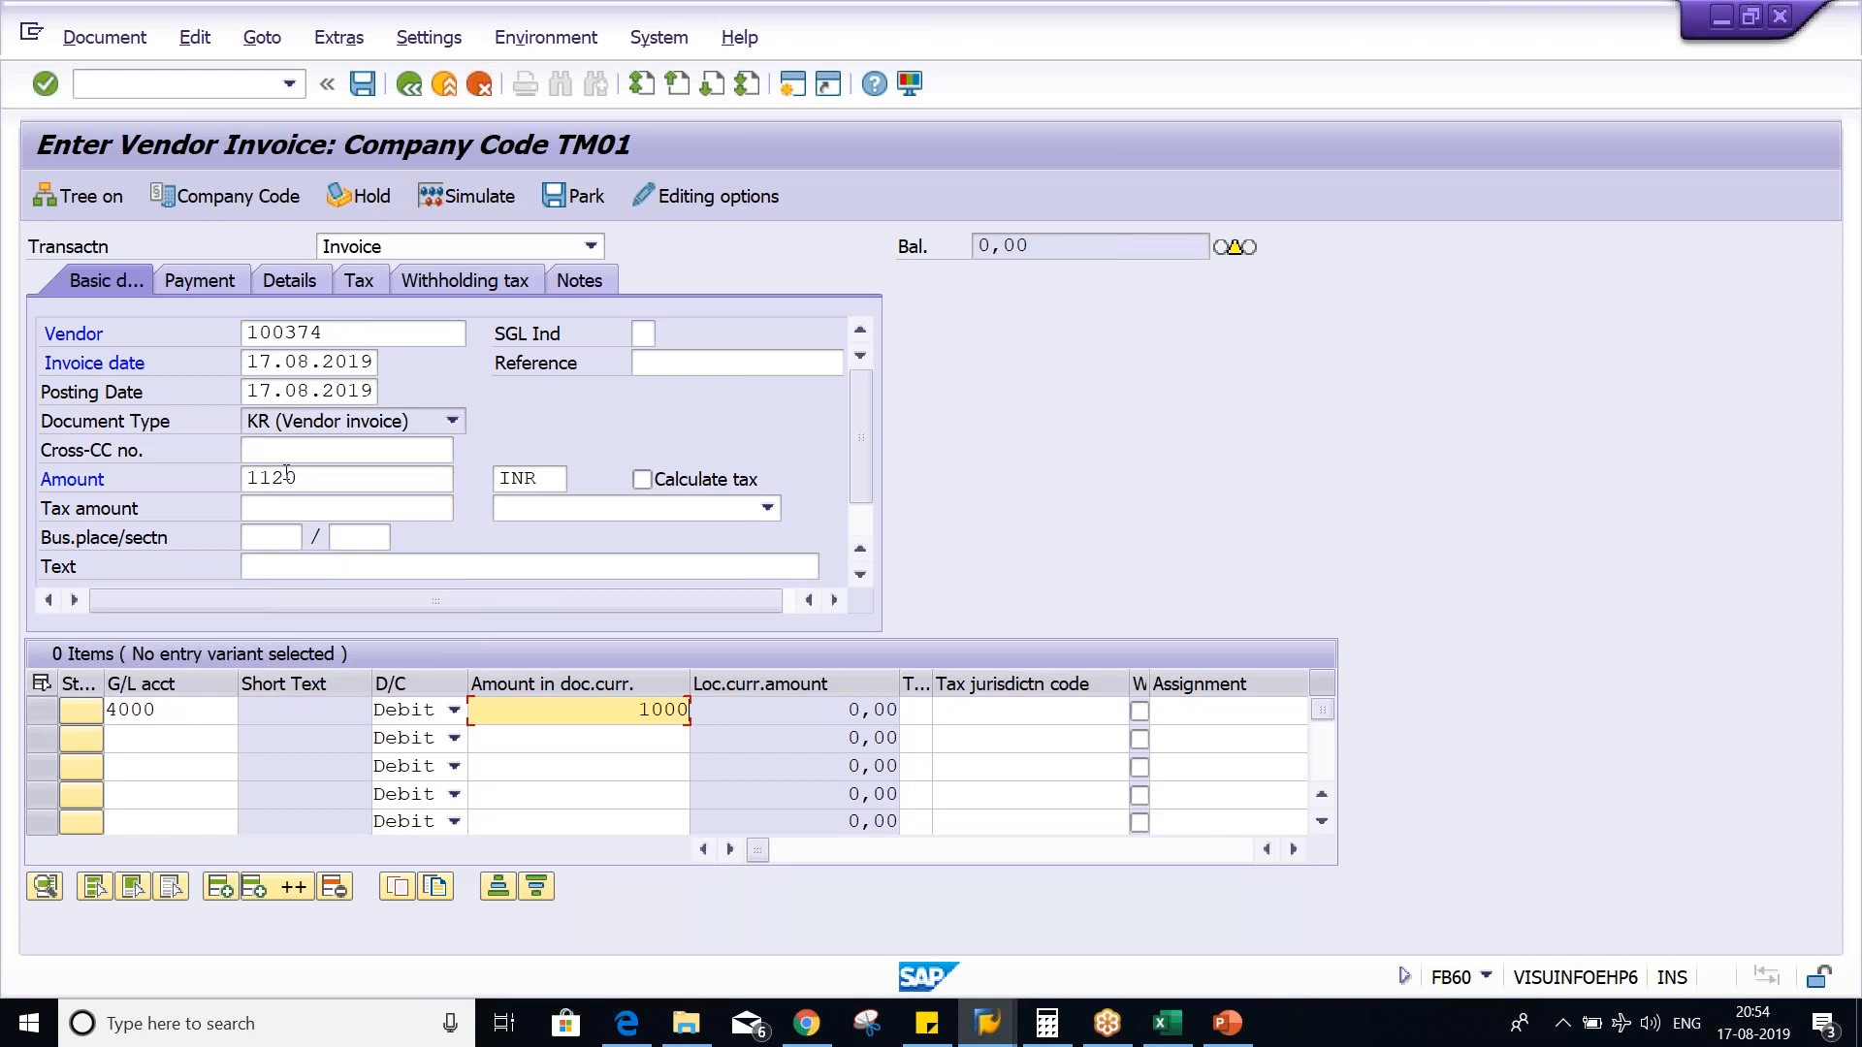
# - Try to assign tax code T1 to the first line item and turn on tax calculation for the invoice
pyautogui.press('Tab')
pyautogui.press('Tab')
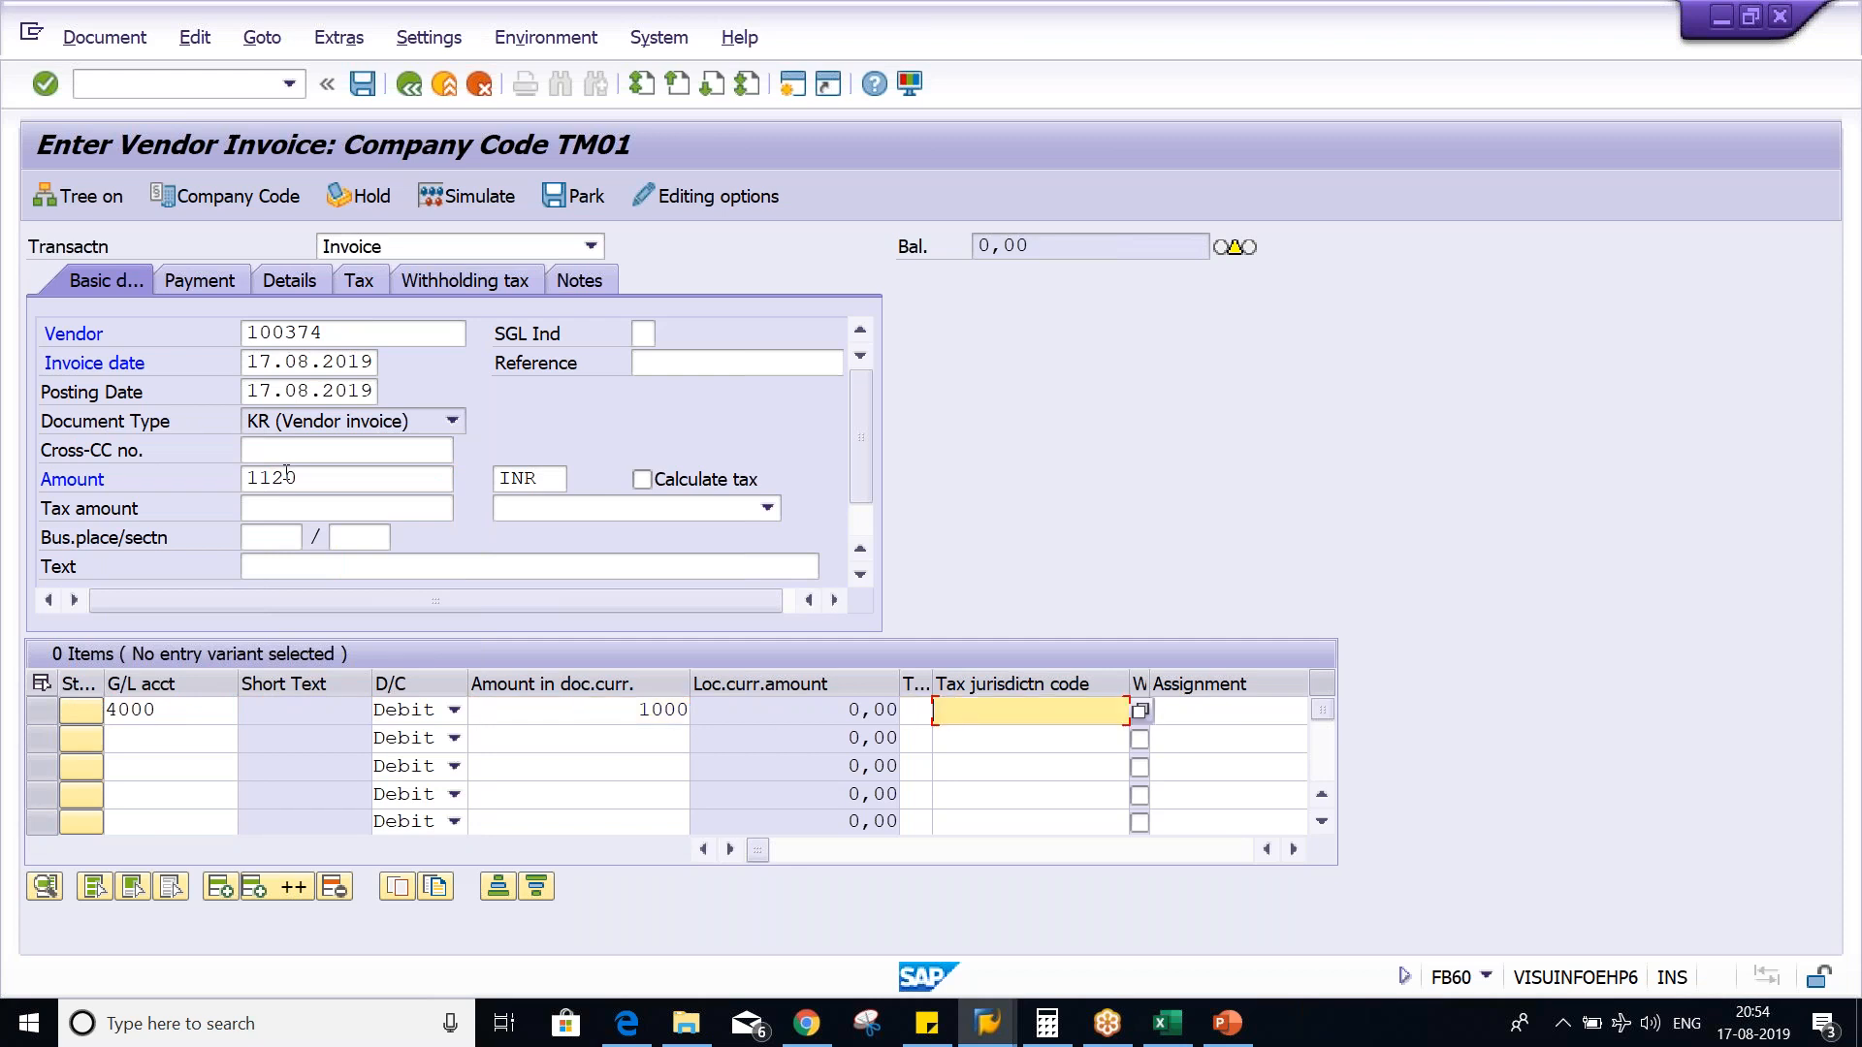
pyautogui.hotkey('shift', 'Tab')
pyautogui.press('BackSpace')
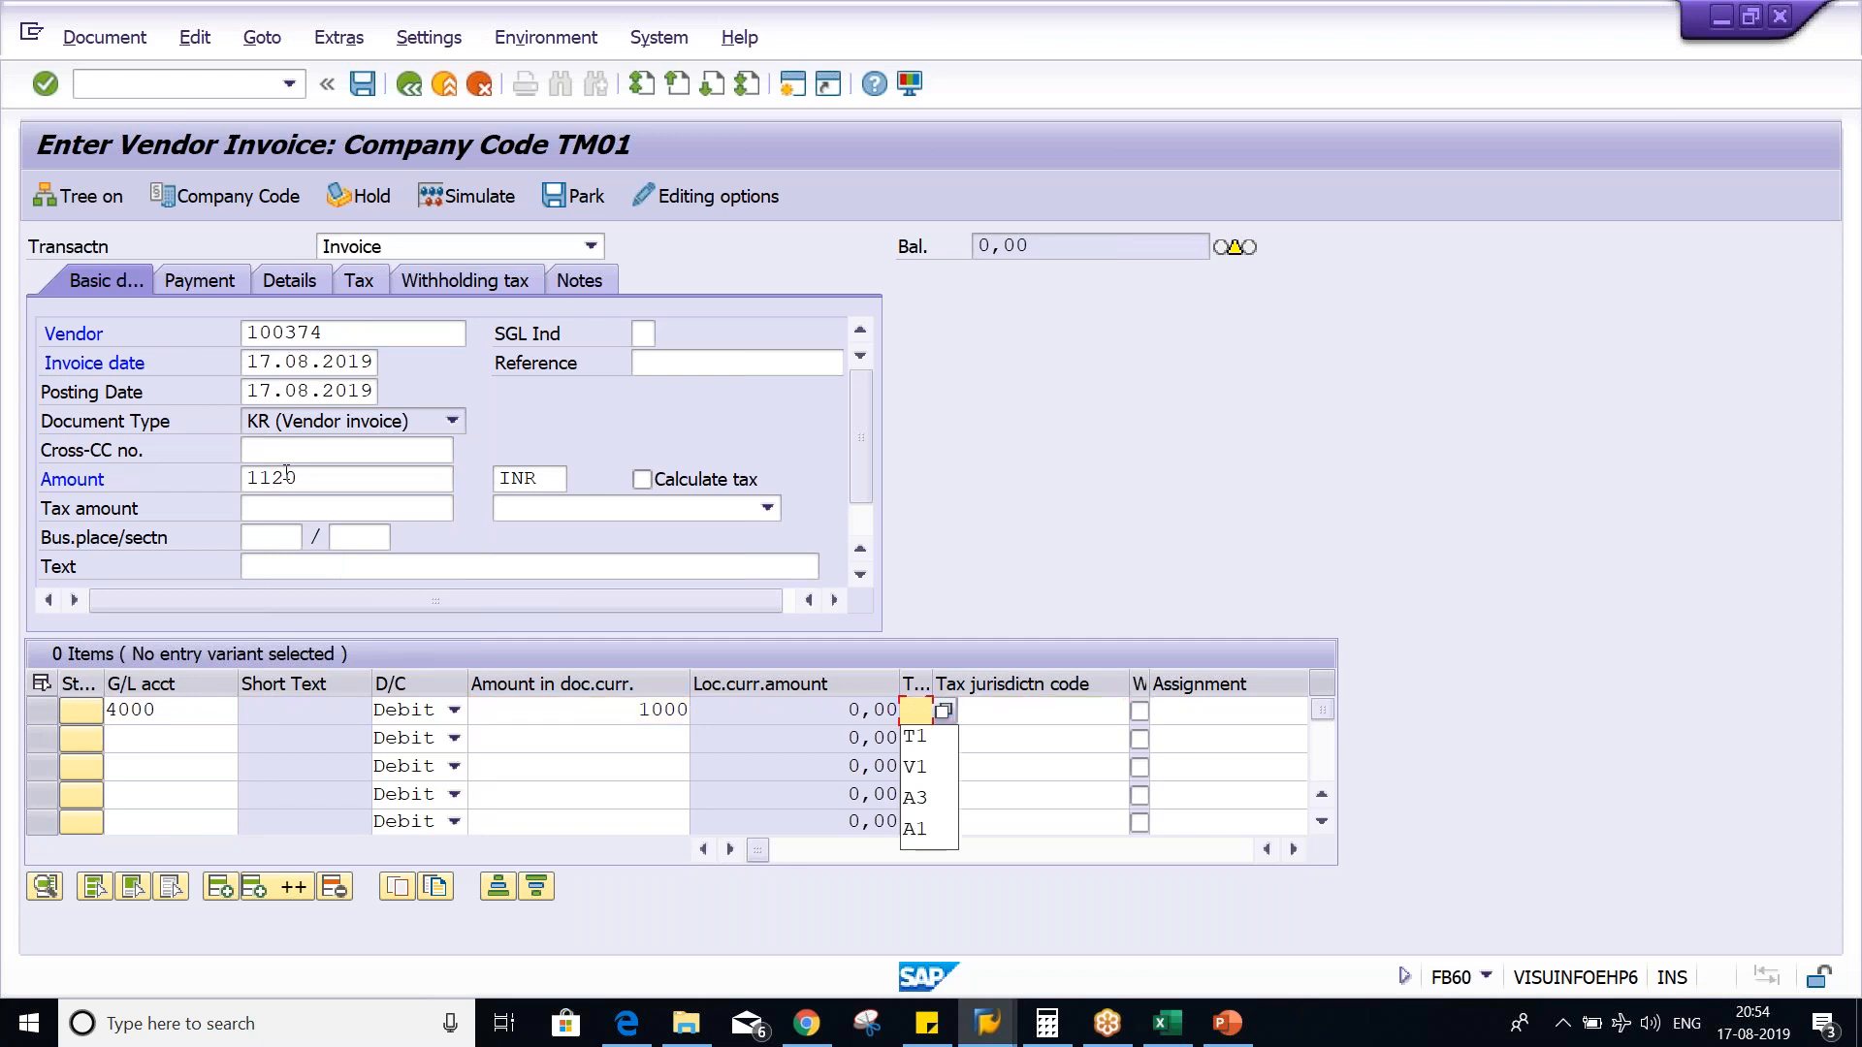
pyautogui.press('Down')
pyautogui.press('Return')
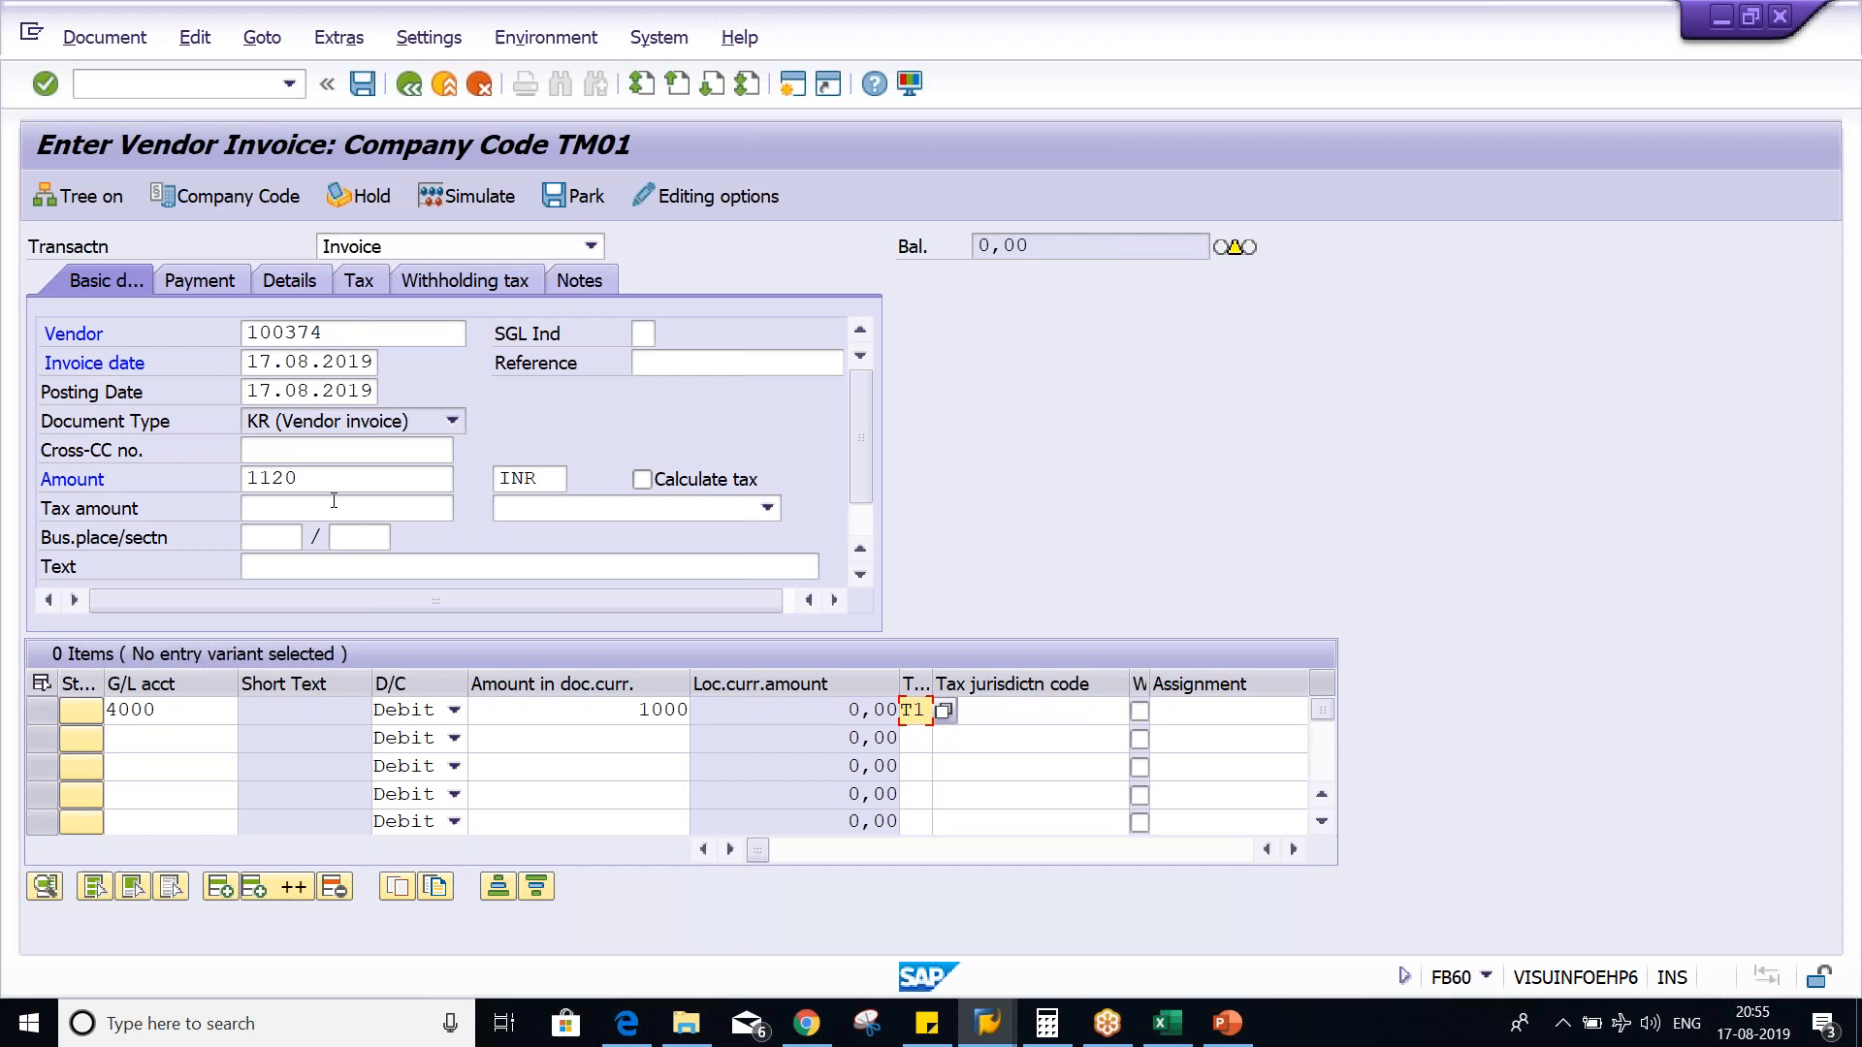
pyautogui.click(644, 480)
pyautogui.press('Return')
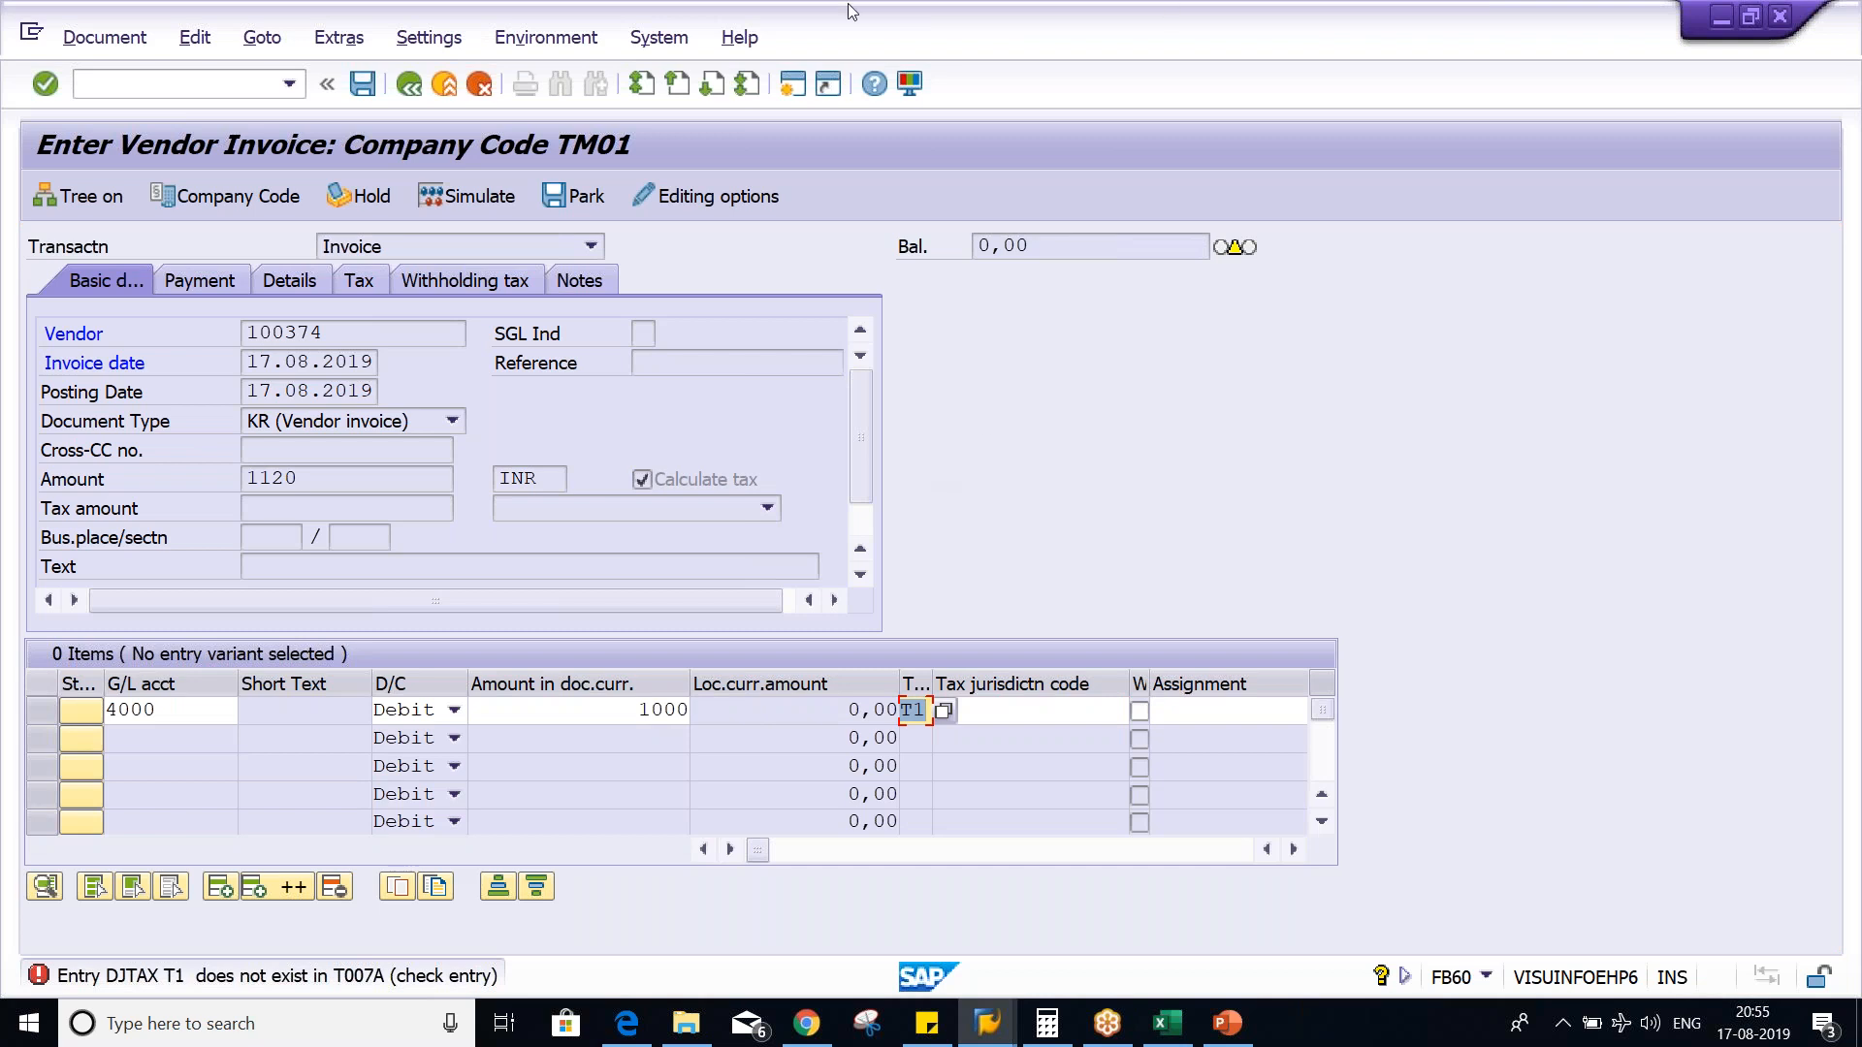
# - Open a new session, run transaction OBBG and locate country IN in the calculation procedure assignments
pyautogui.click(783, 90)
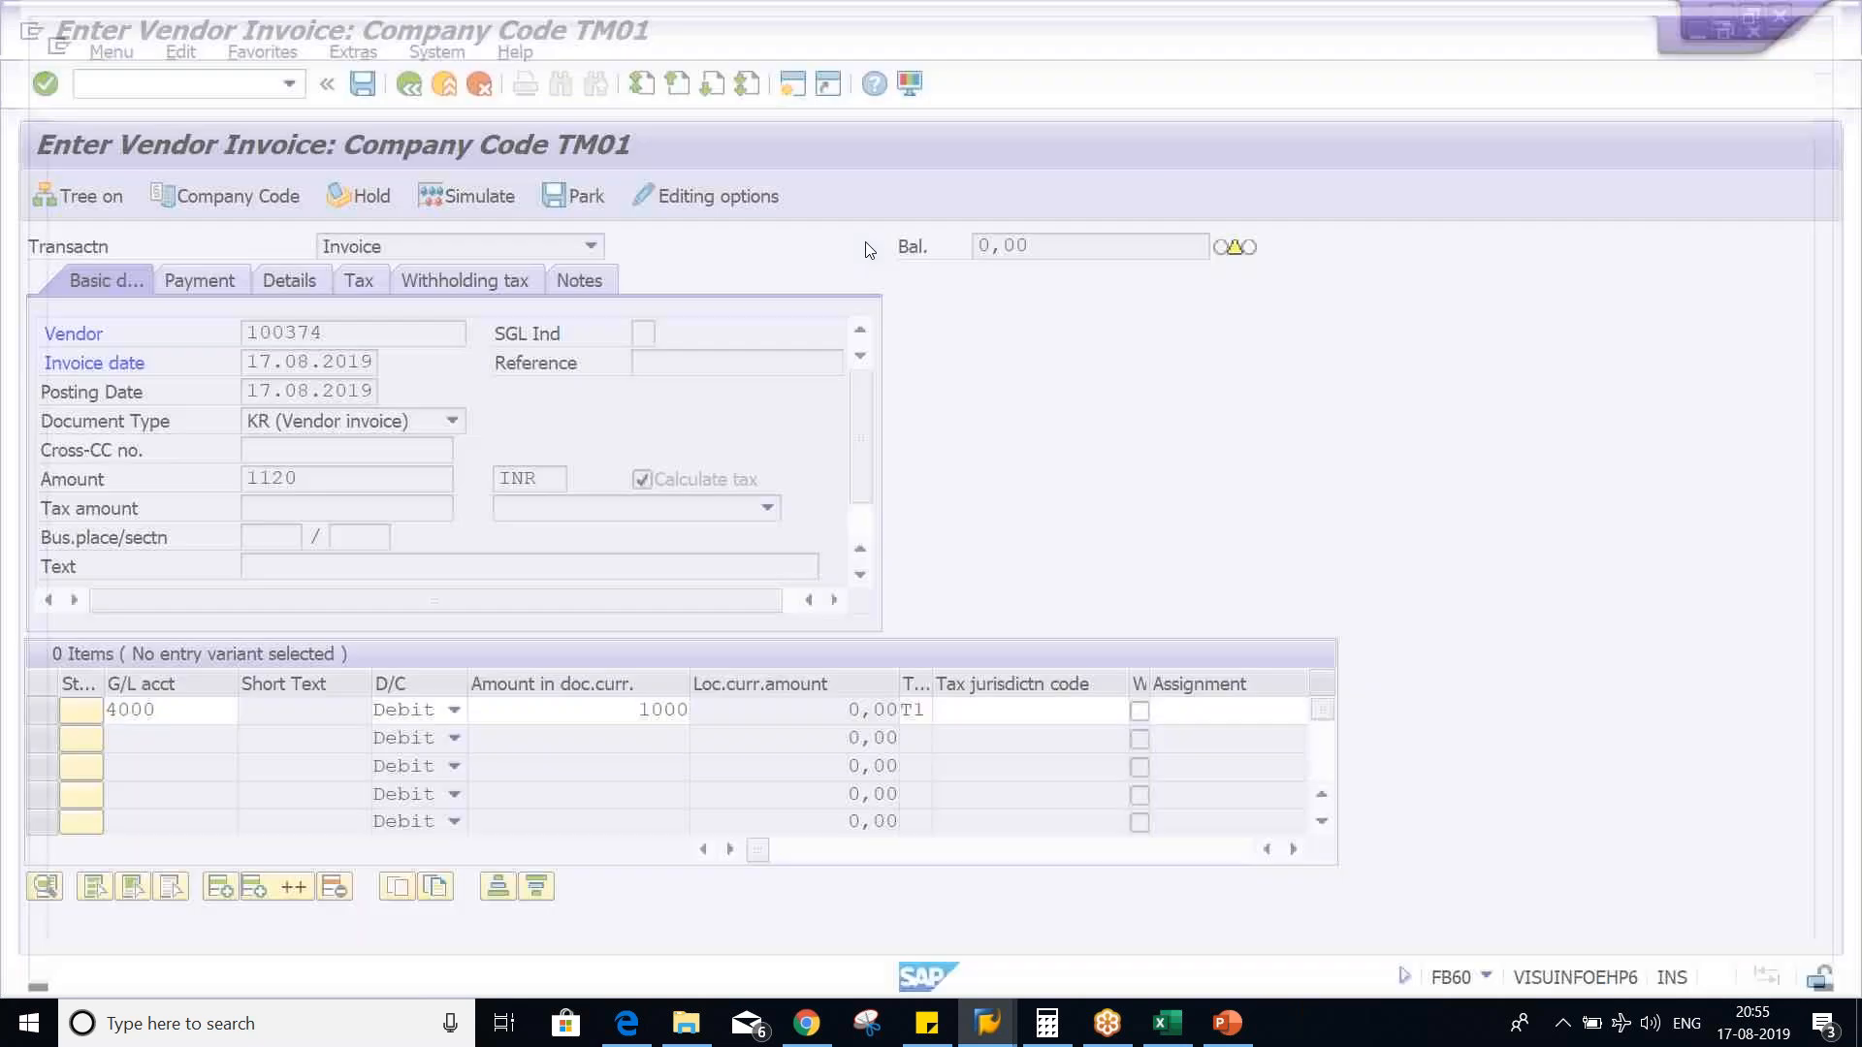
pyautogui.write('OBBG')
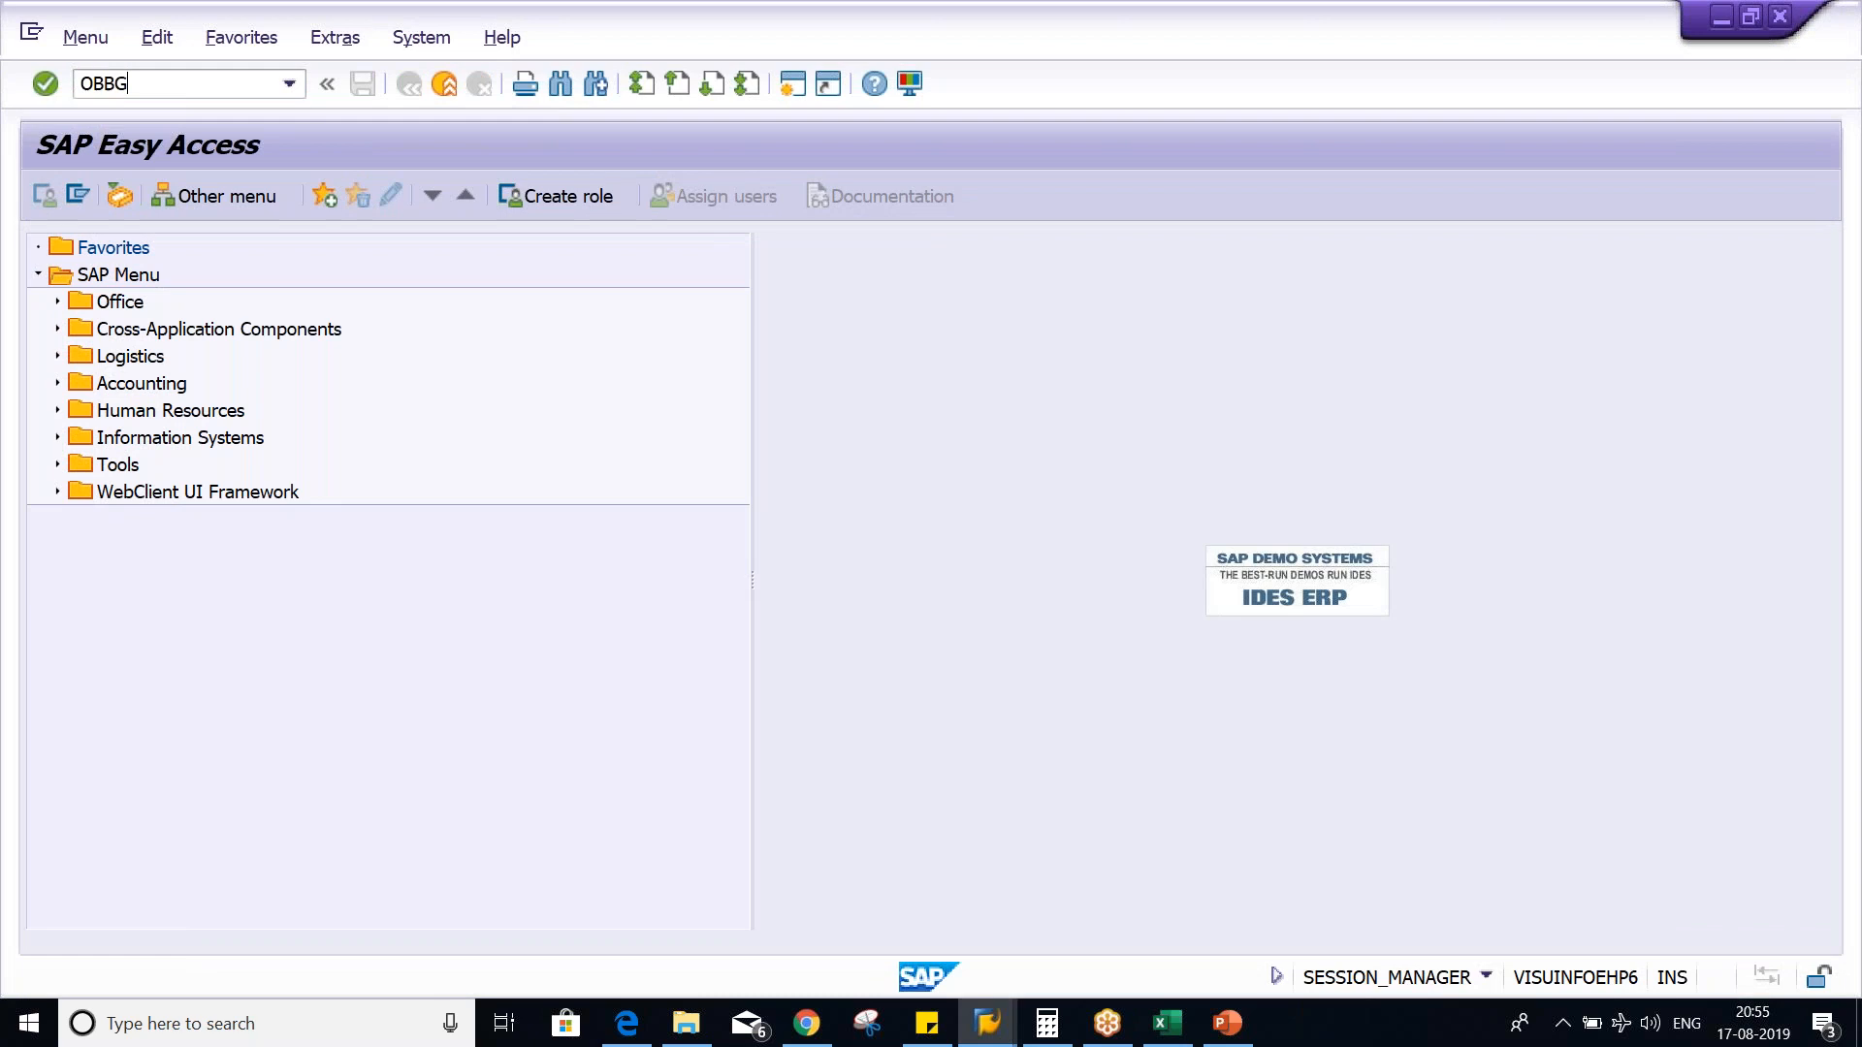
pyautogui.press('Return')
pyautogui.click(442, 840)
pyautogui.write('IN')
pyautogui.press('Return')
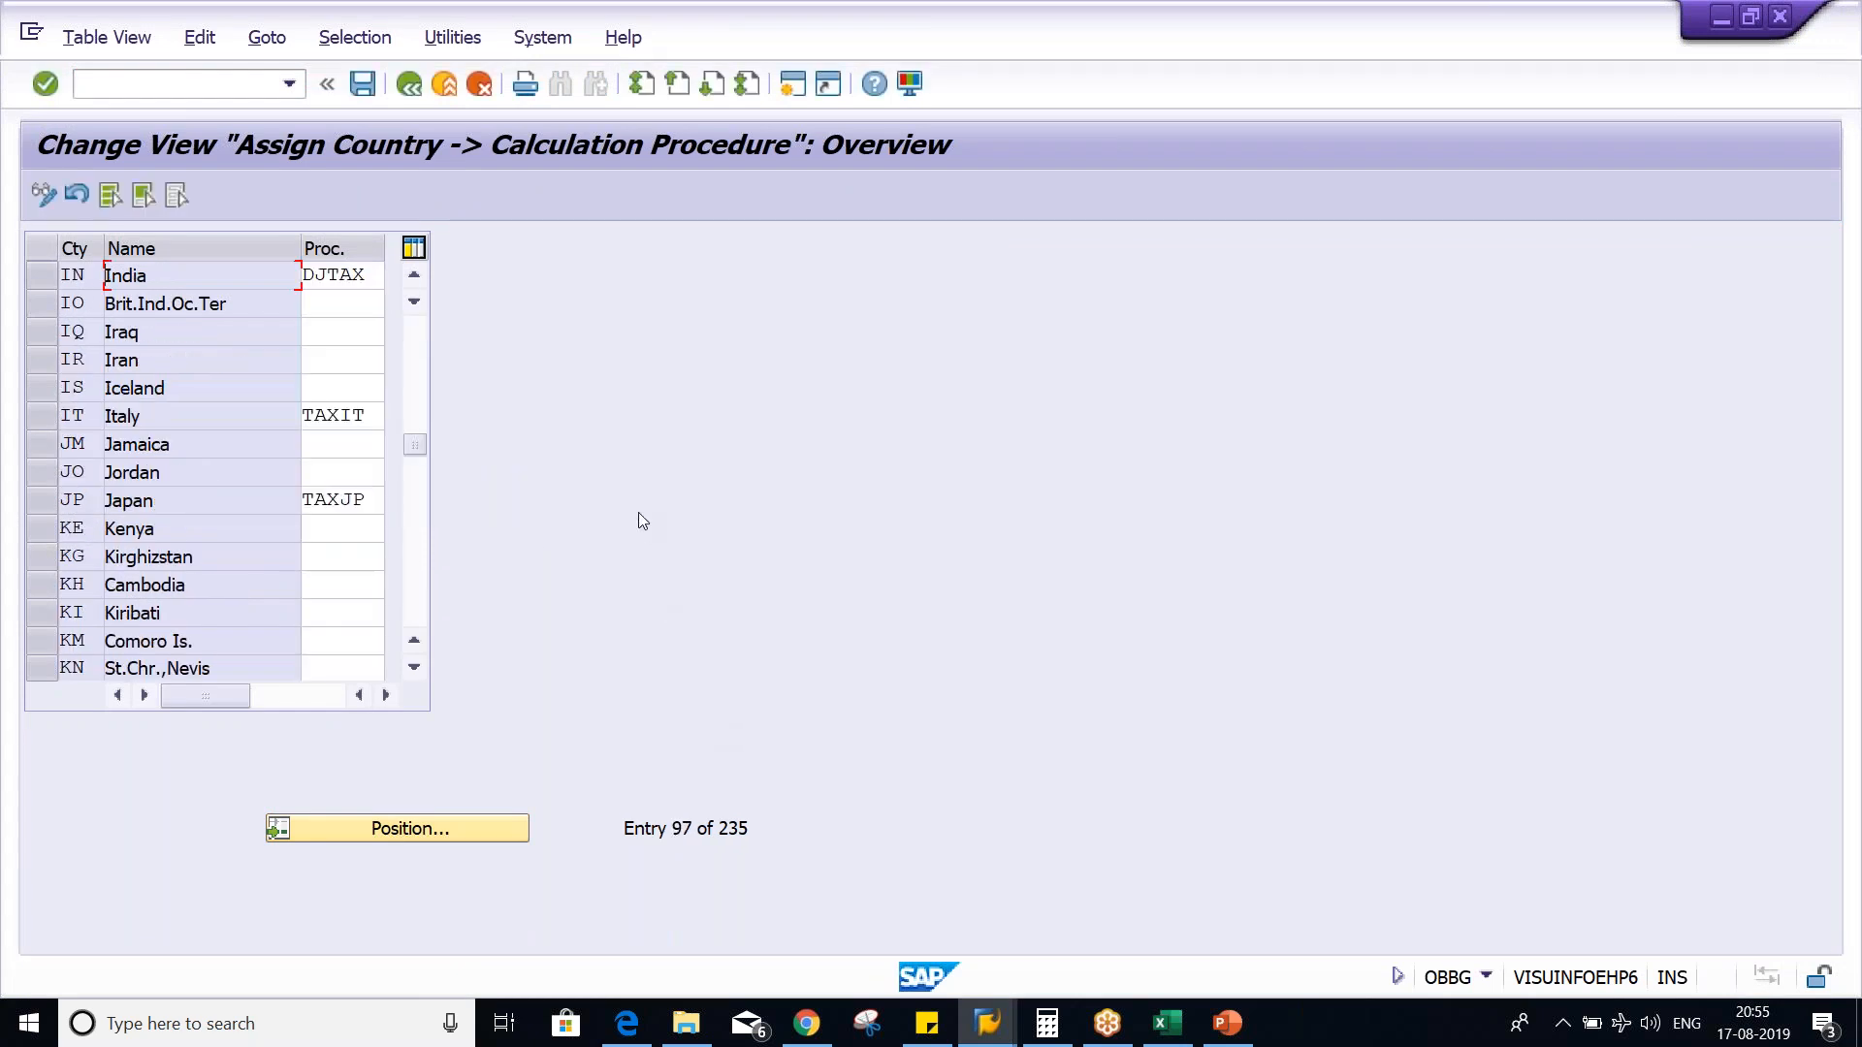
# - Assign tax calculation procedure TM01 to India and save it, accepting the proposed customizing request
pyautogui.press('Tab')
pyautogui.write('TM01')
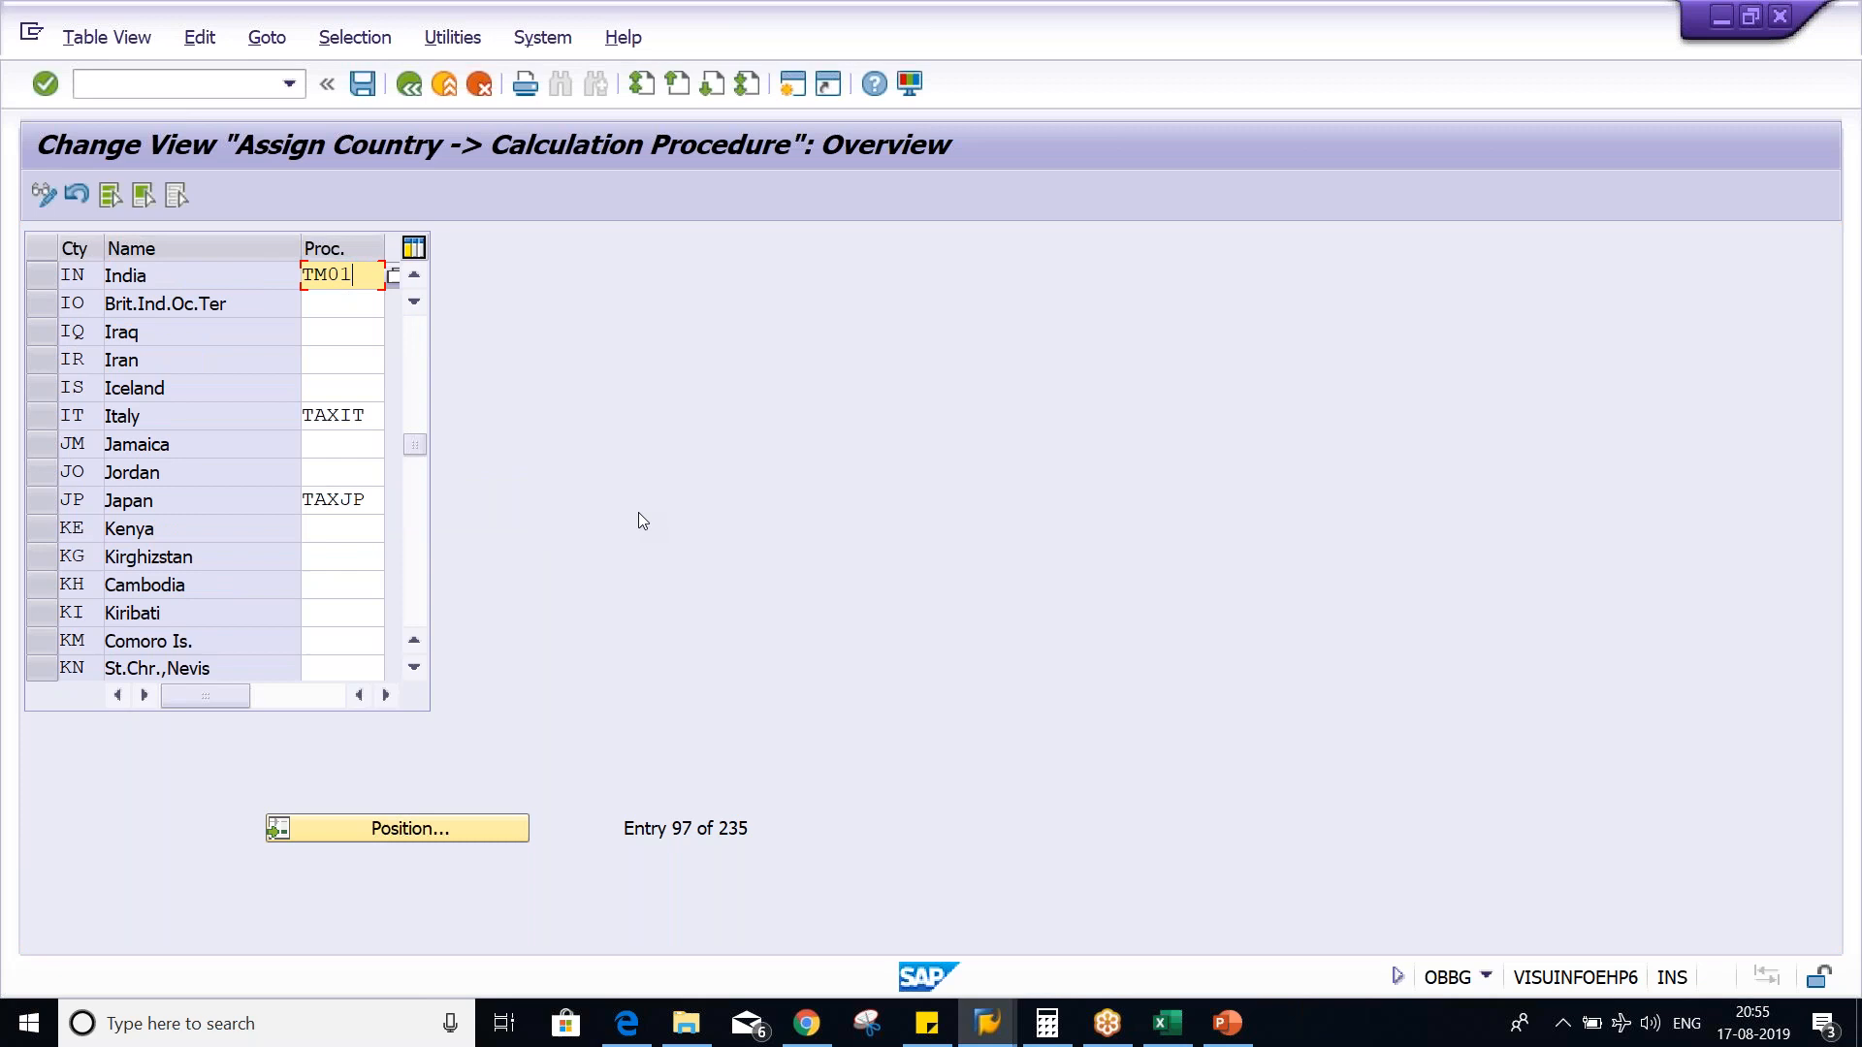
pyautogui.hotkey('ctrl', 's')
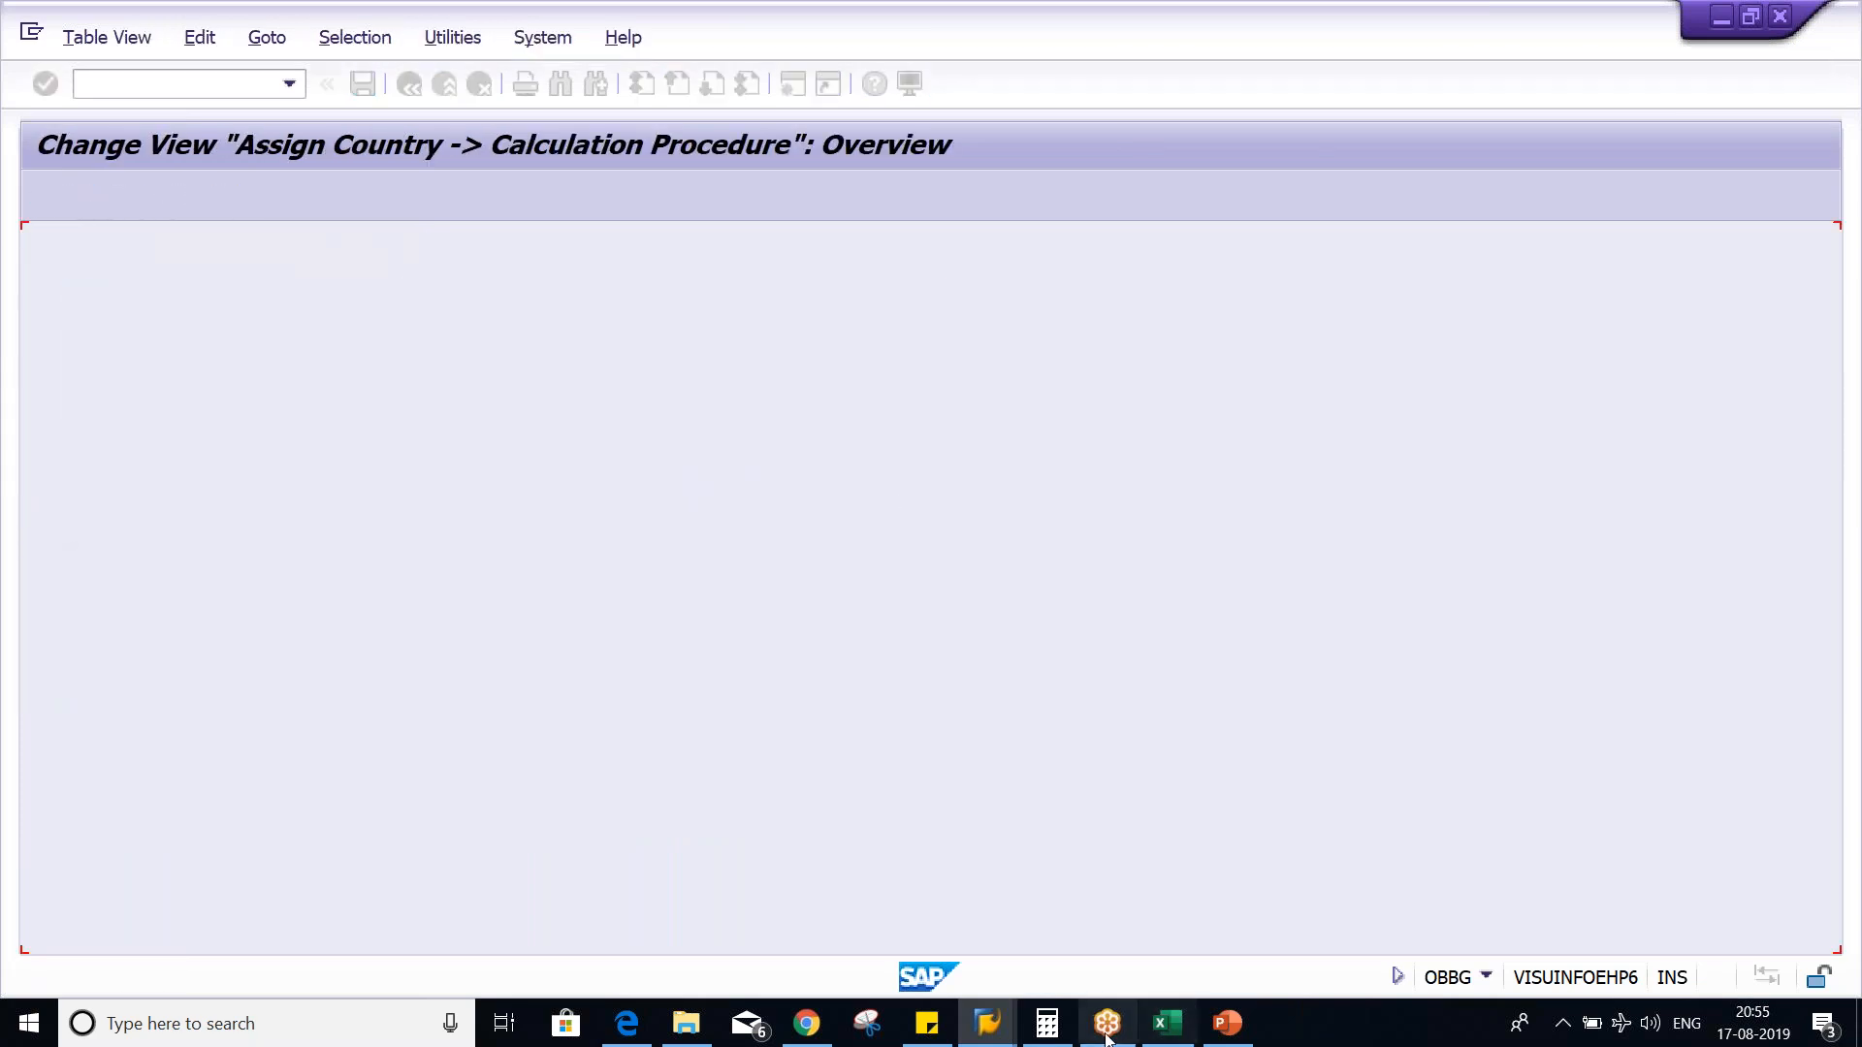
# - Switch back to the vendor invoice session and restart FB60 with a blank invoice
pyautogui.click(997, 1024)
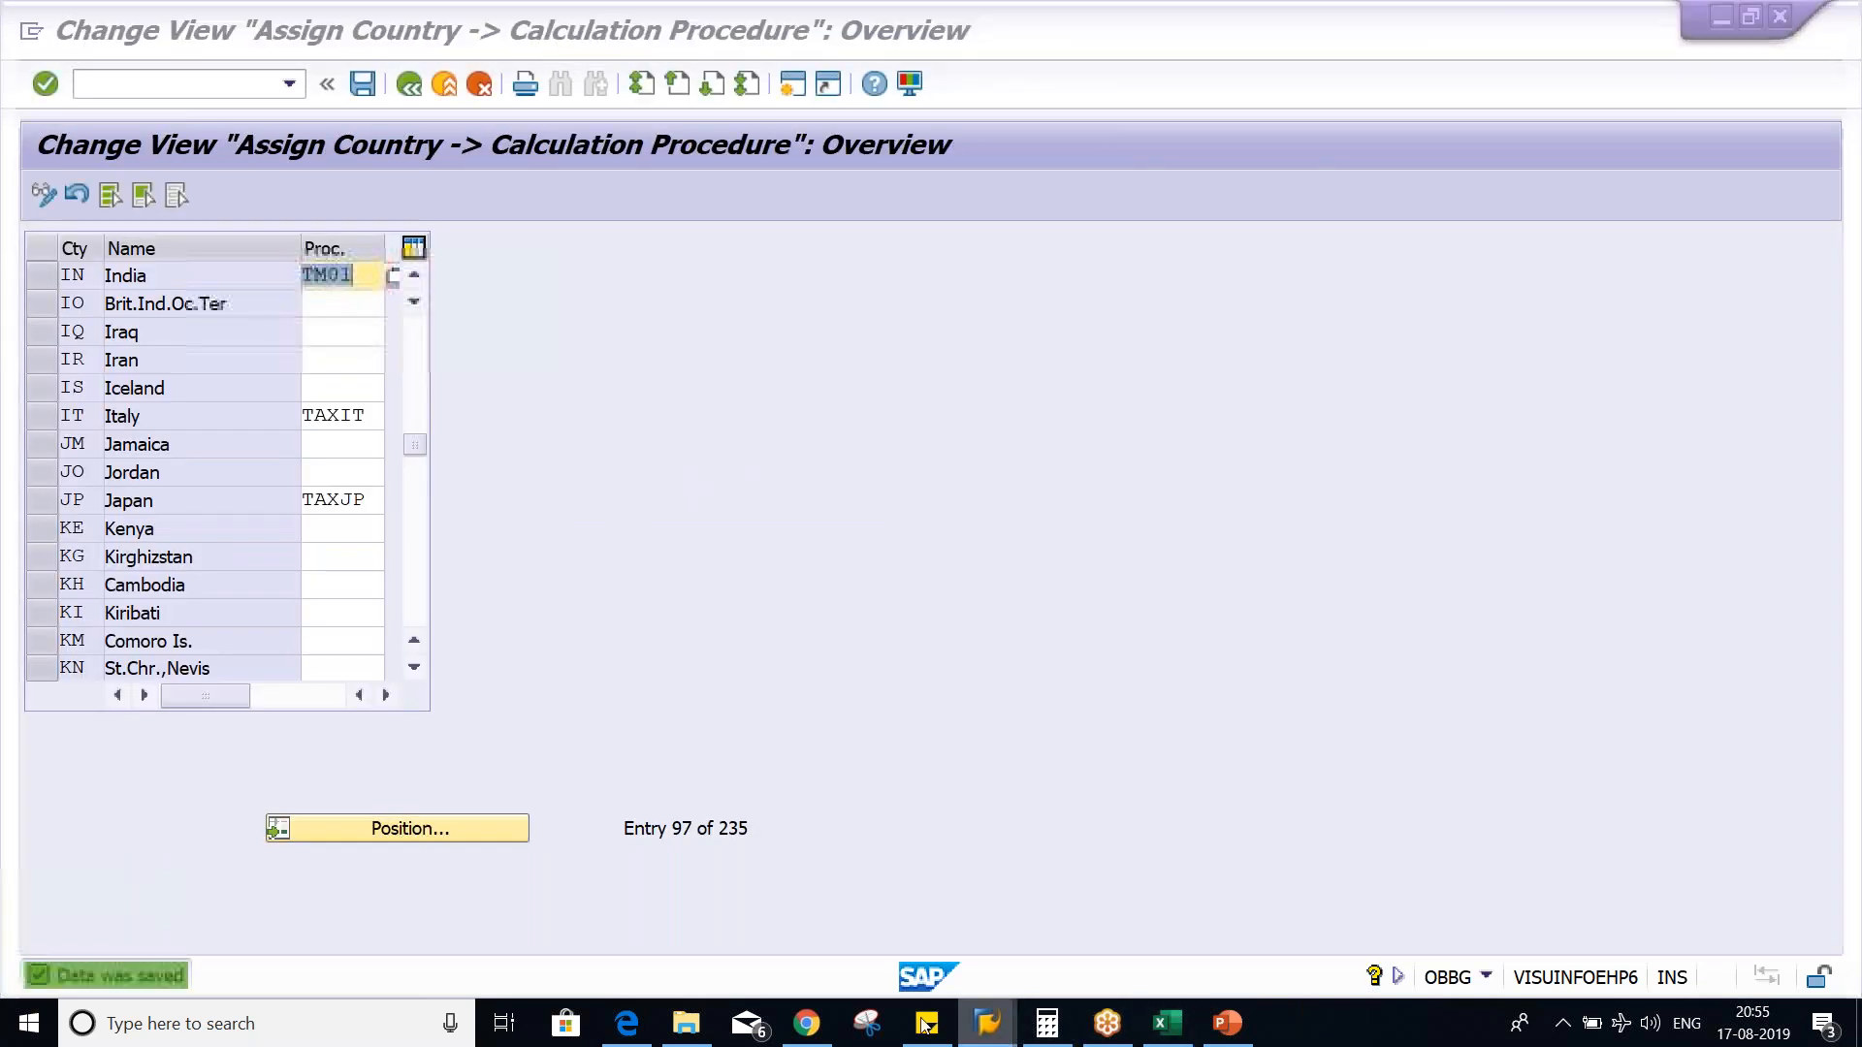
pyautogui.click(1196, 935)
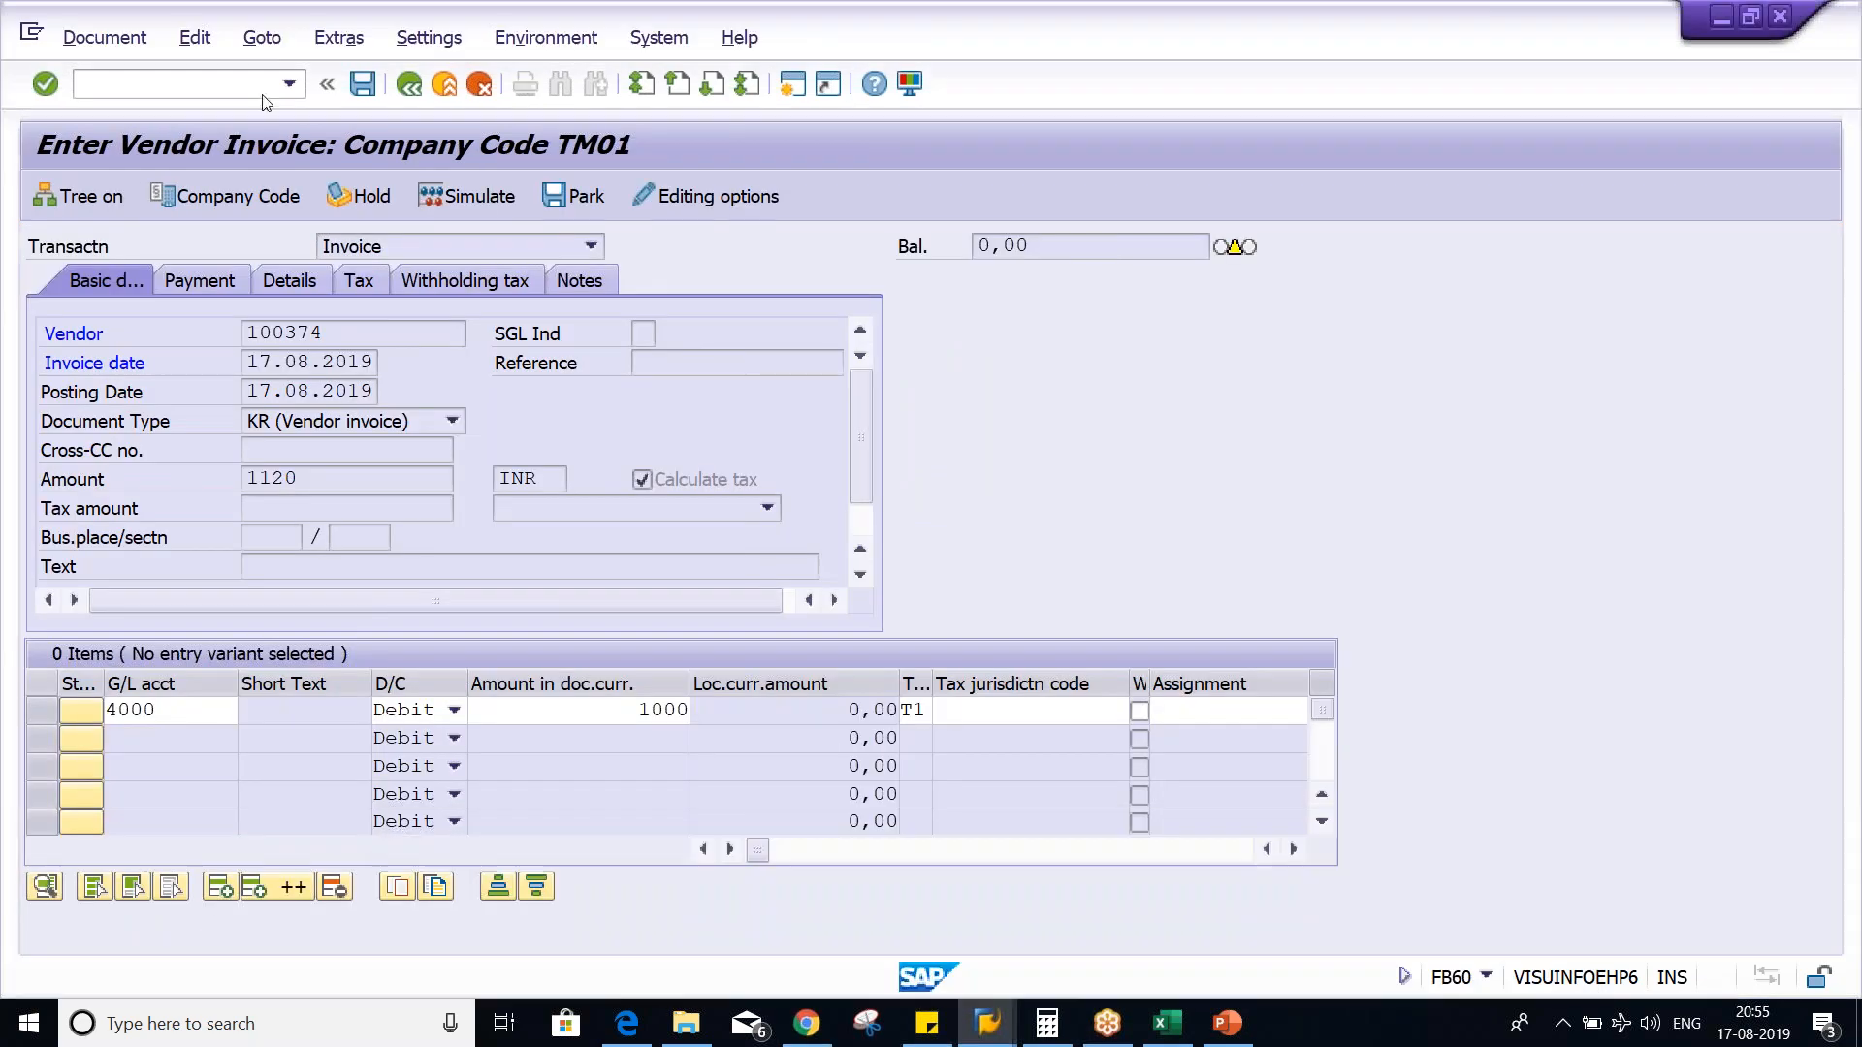
pyautogui.click(289, 83)
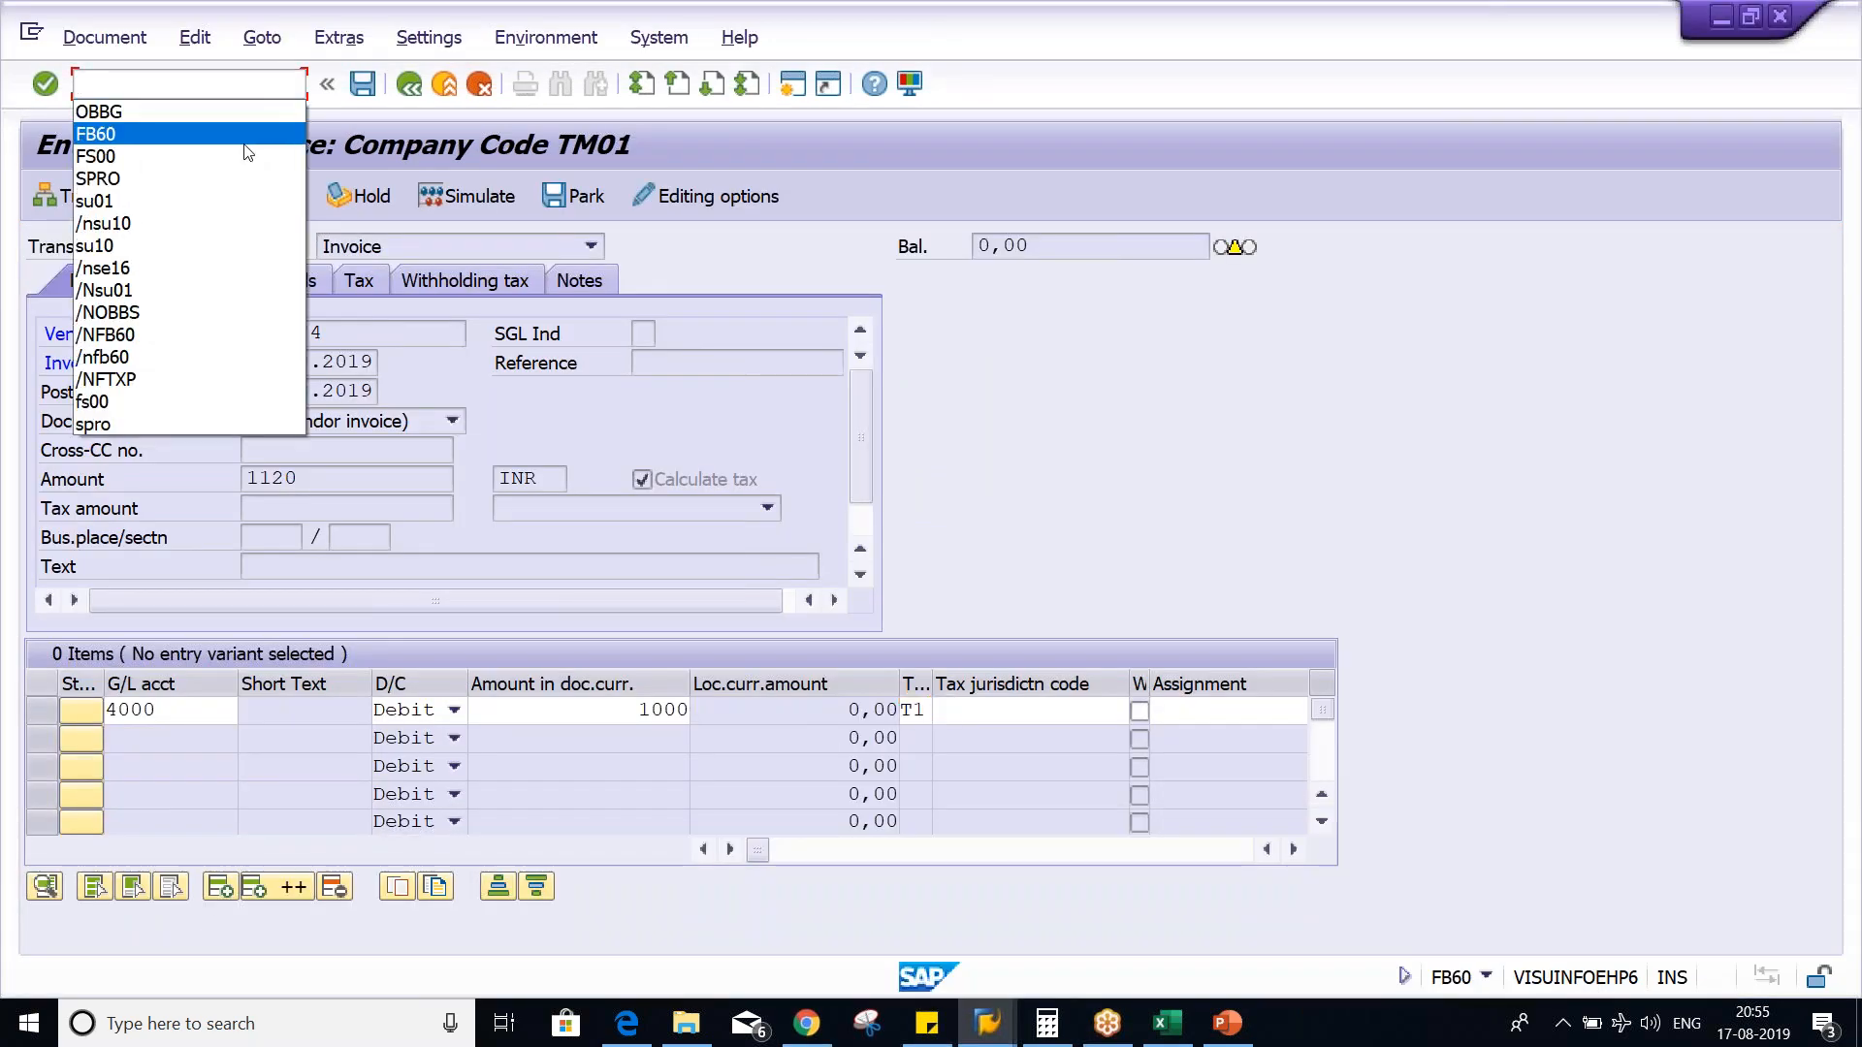
pyautogui.click(243, 134)
pyautogui.press('Home')
pyautogui.write('/n')
pyautogui.press('Return')
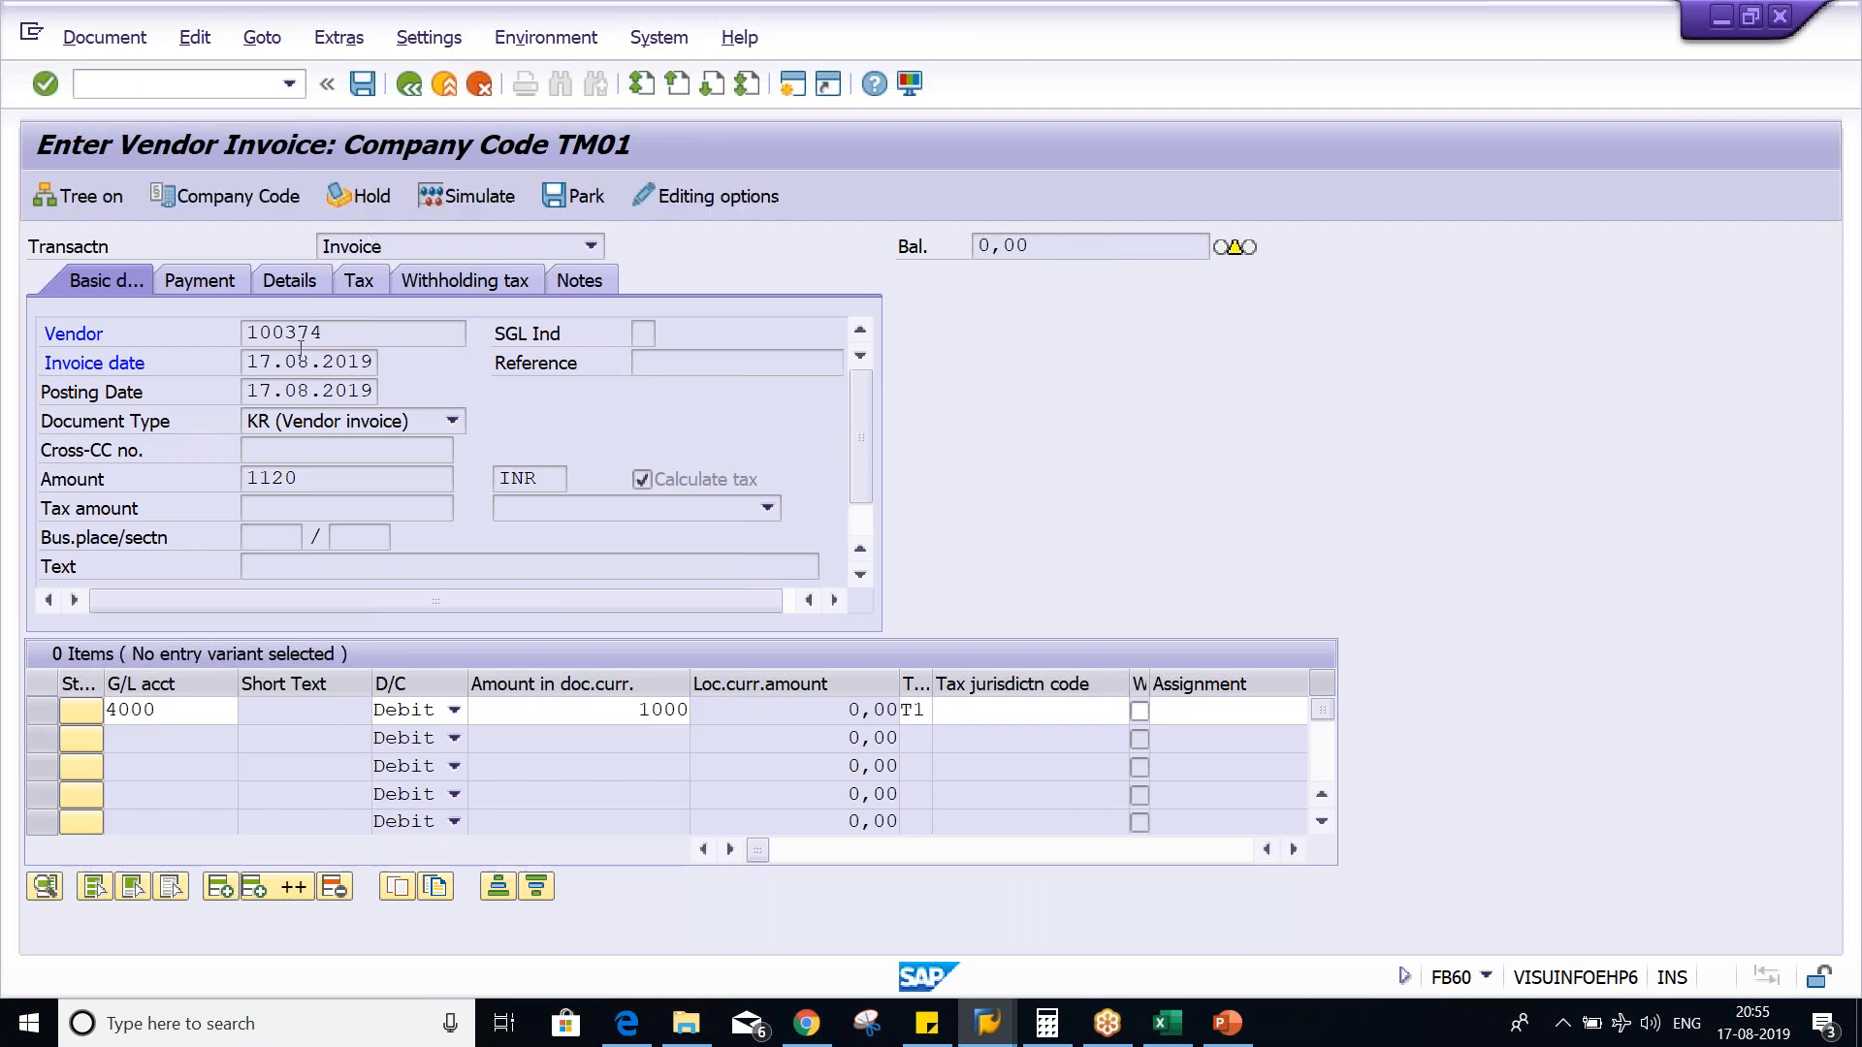
# - Enter the vendor number, invoice date 17.08.2019 and amount 1120 in the restarted invoice's basic data
pyautogui.click(336, 334)
pyautogui.click(332, 345)
pyautogui.click(333, 346)
pyautogui.click(291, 358)
pyautogui.click(297, 367)
pyautogui.click(297, 367)
pyautogui.click(307, 392)
pyautogui.click(283, 477)
pyautogui.click(289, 503)
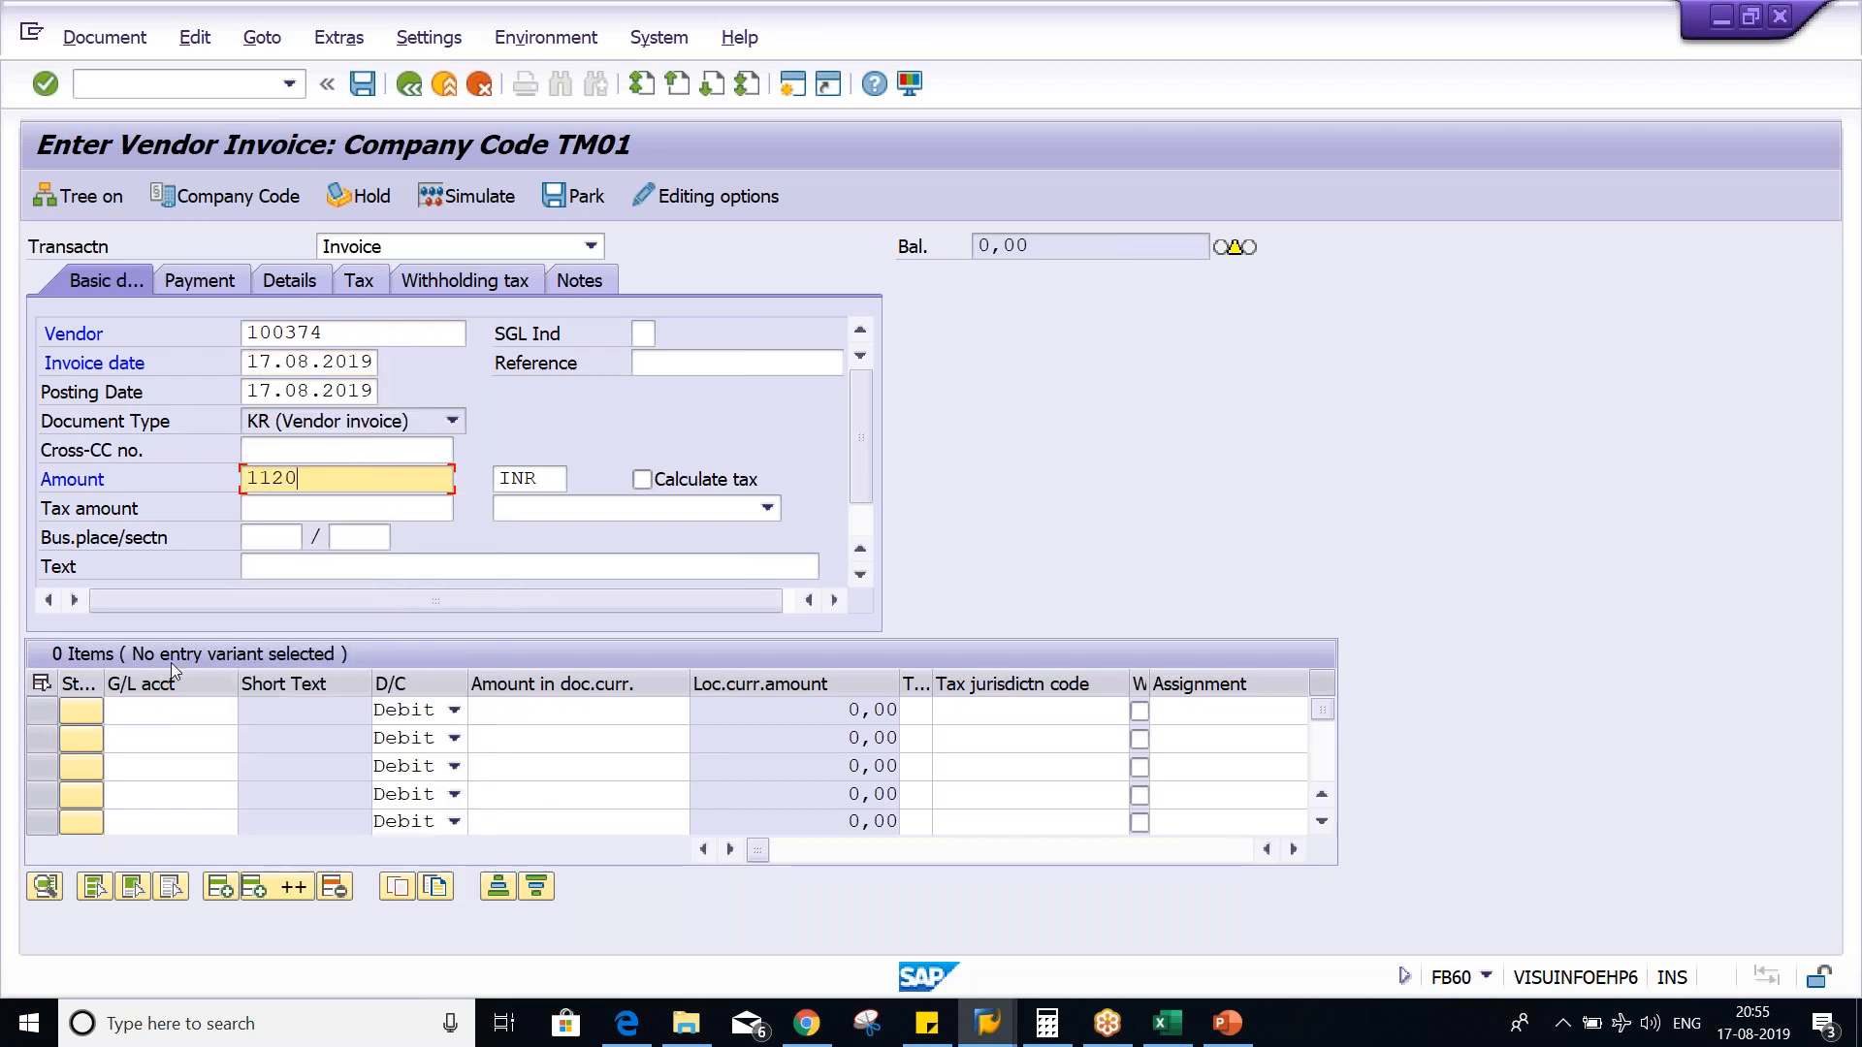
# - Fill the first line item with G/L account 4000, debit amount 1000 and tax code T1
pyautogui.click(150, 712)
pyautogui.click(163, 438)
pyautogui.click(568, 711)
pyautogui.click(603, 276)
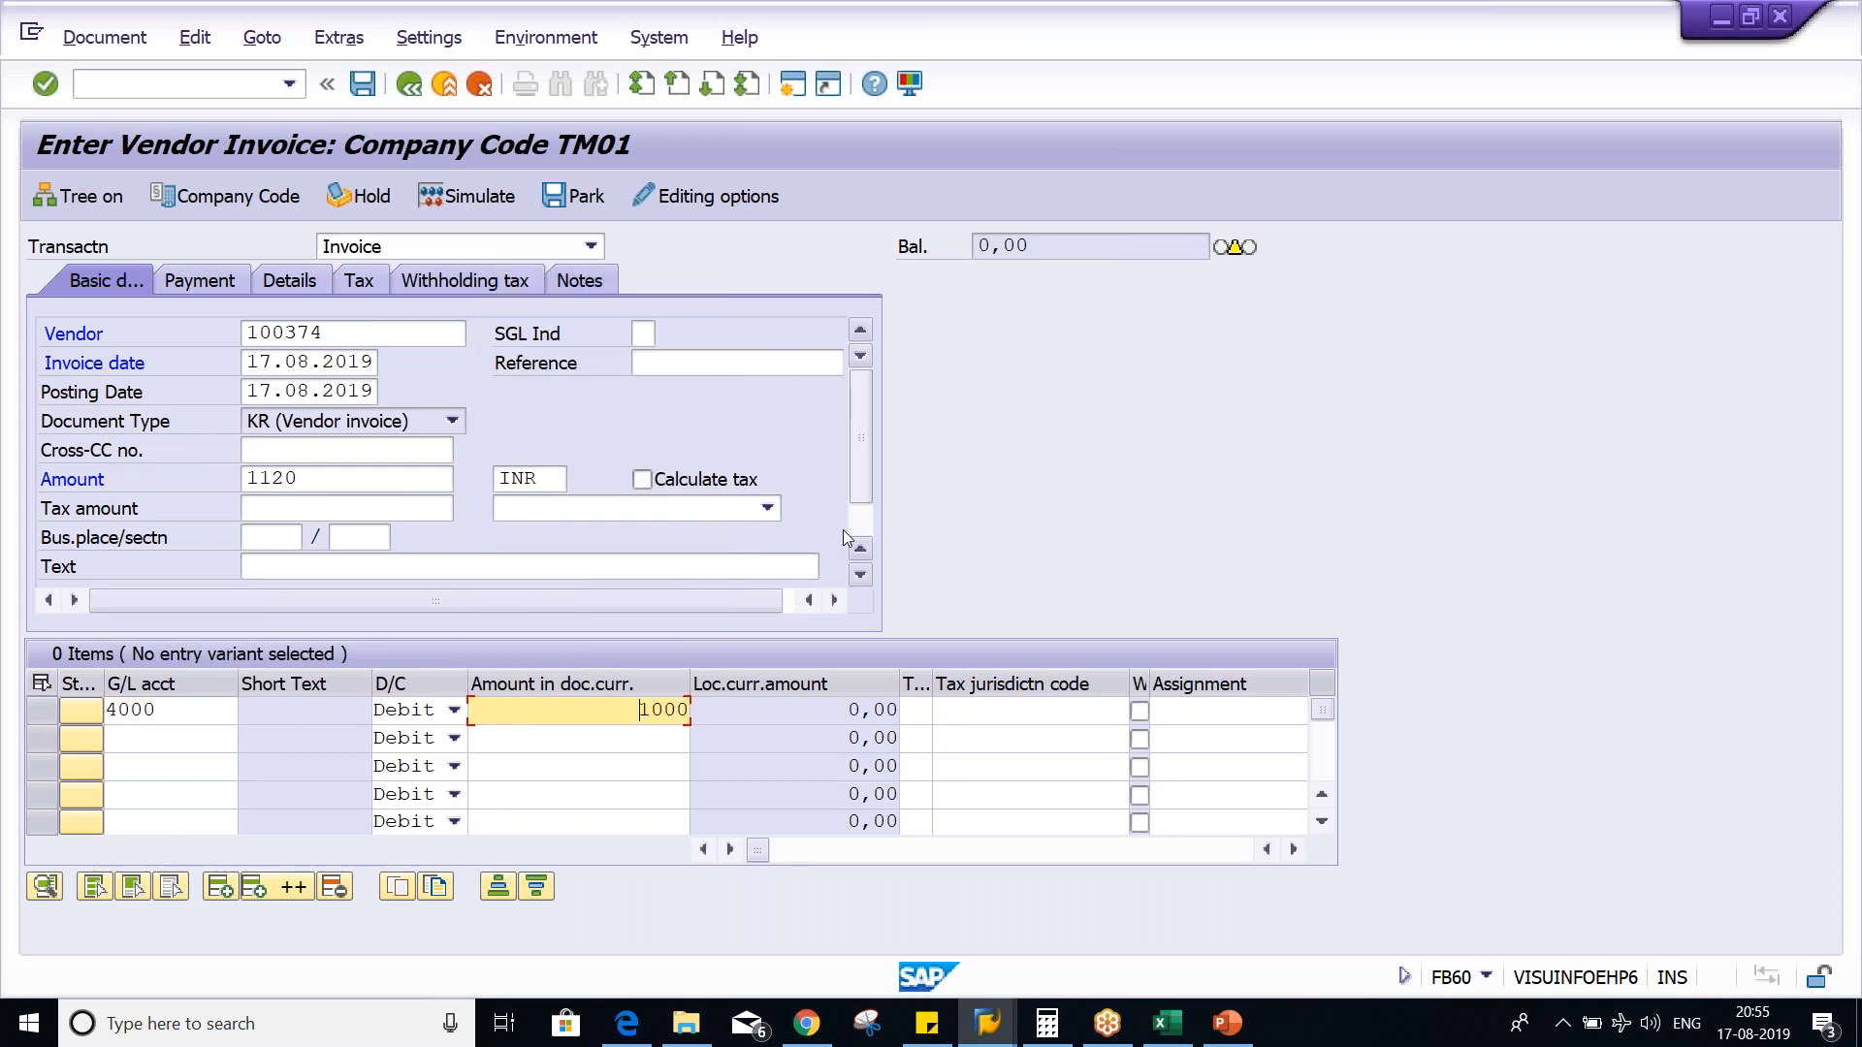
pyautogui.press('Tab')
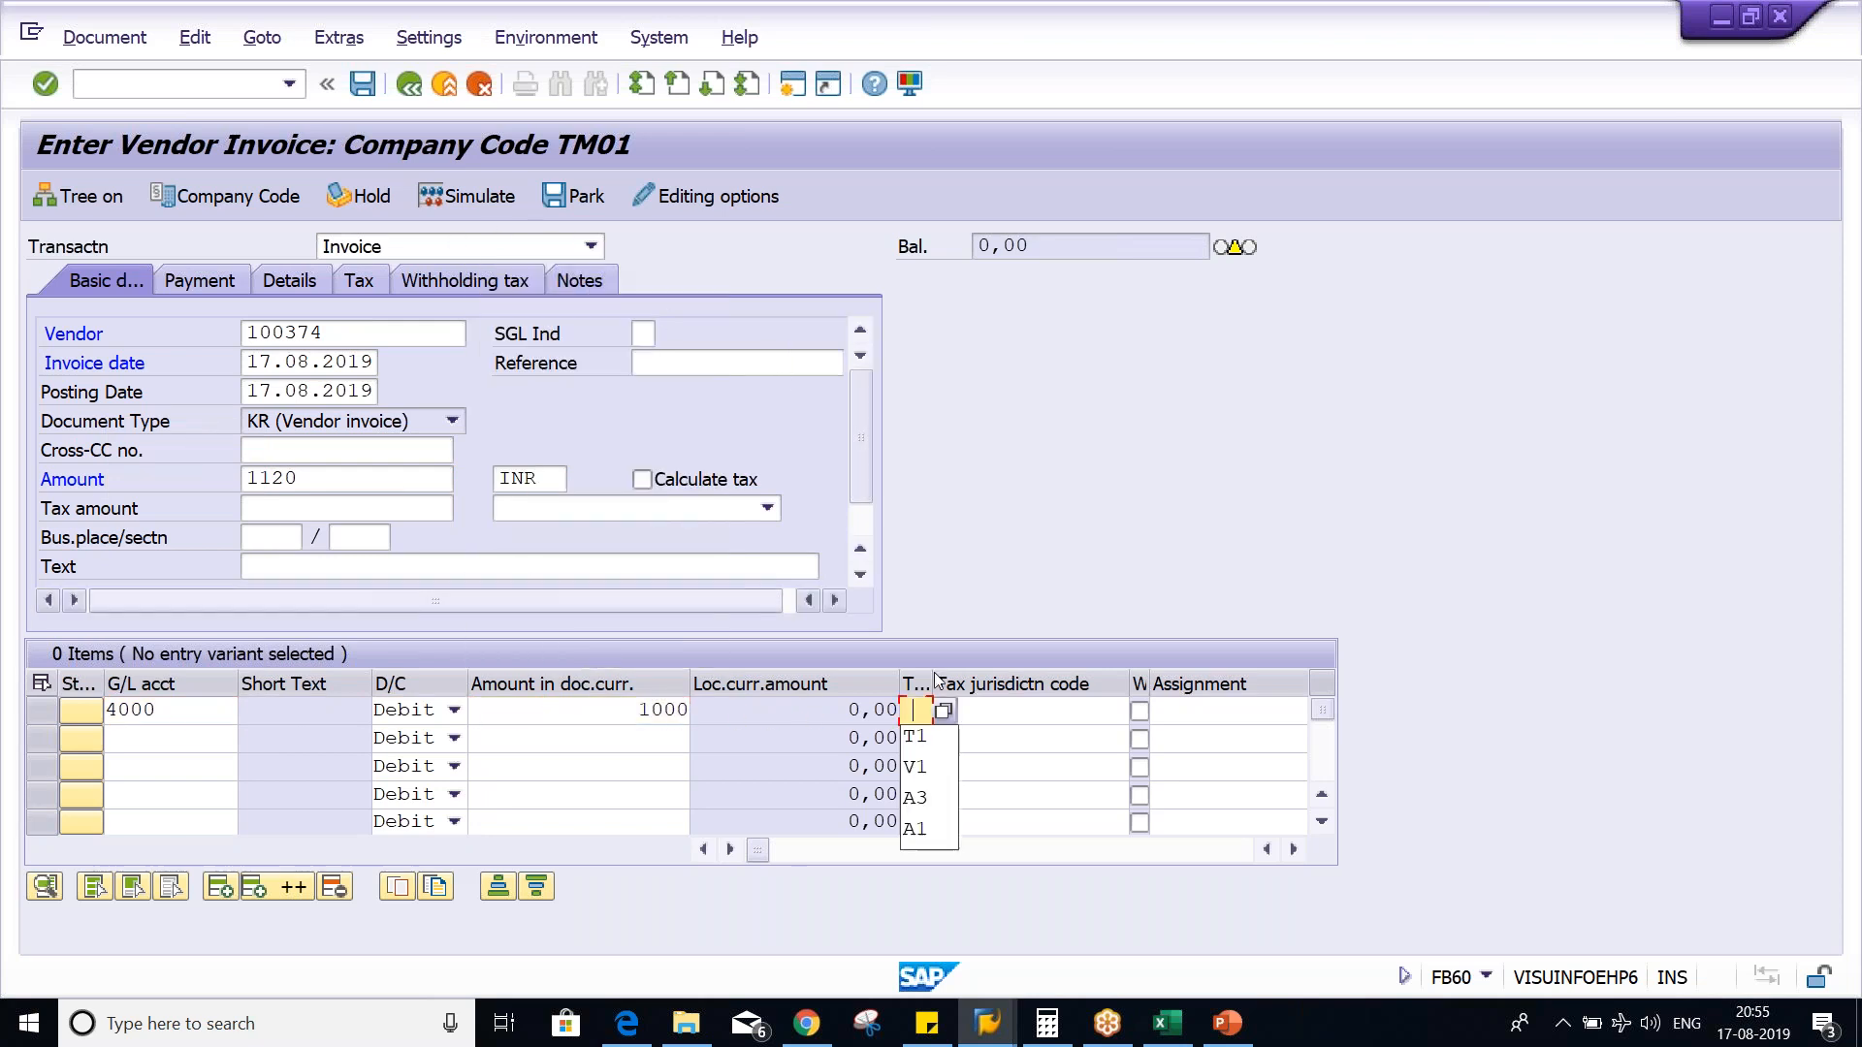
pyautogui.click(928, 739)
# - Turn on tax calculation for the invoice and simulate the document, acknowledging the information message
pyautogui.click(695, 484)
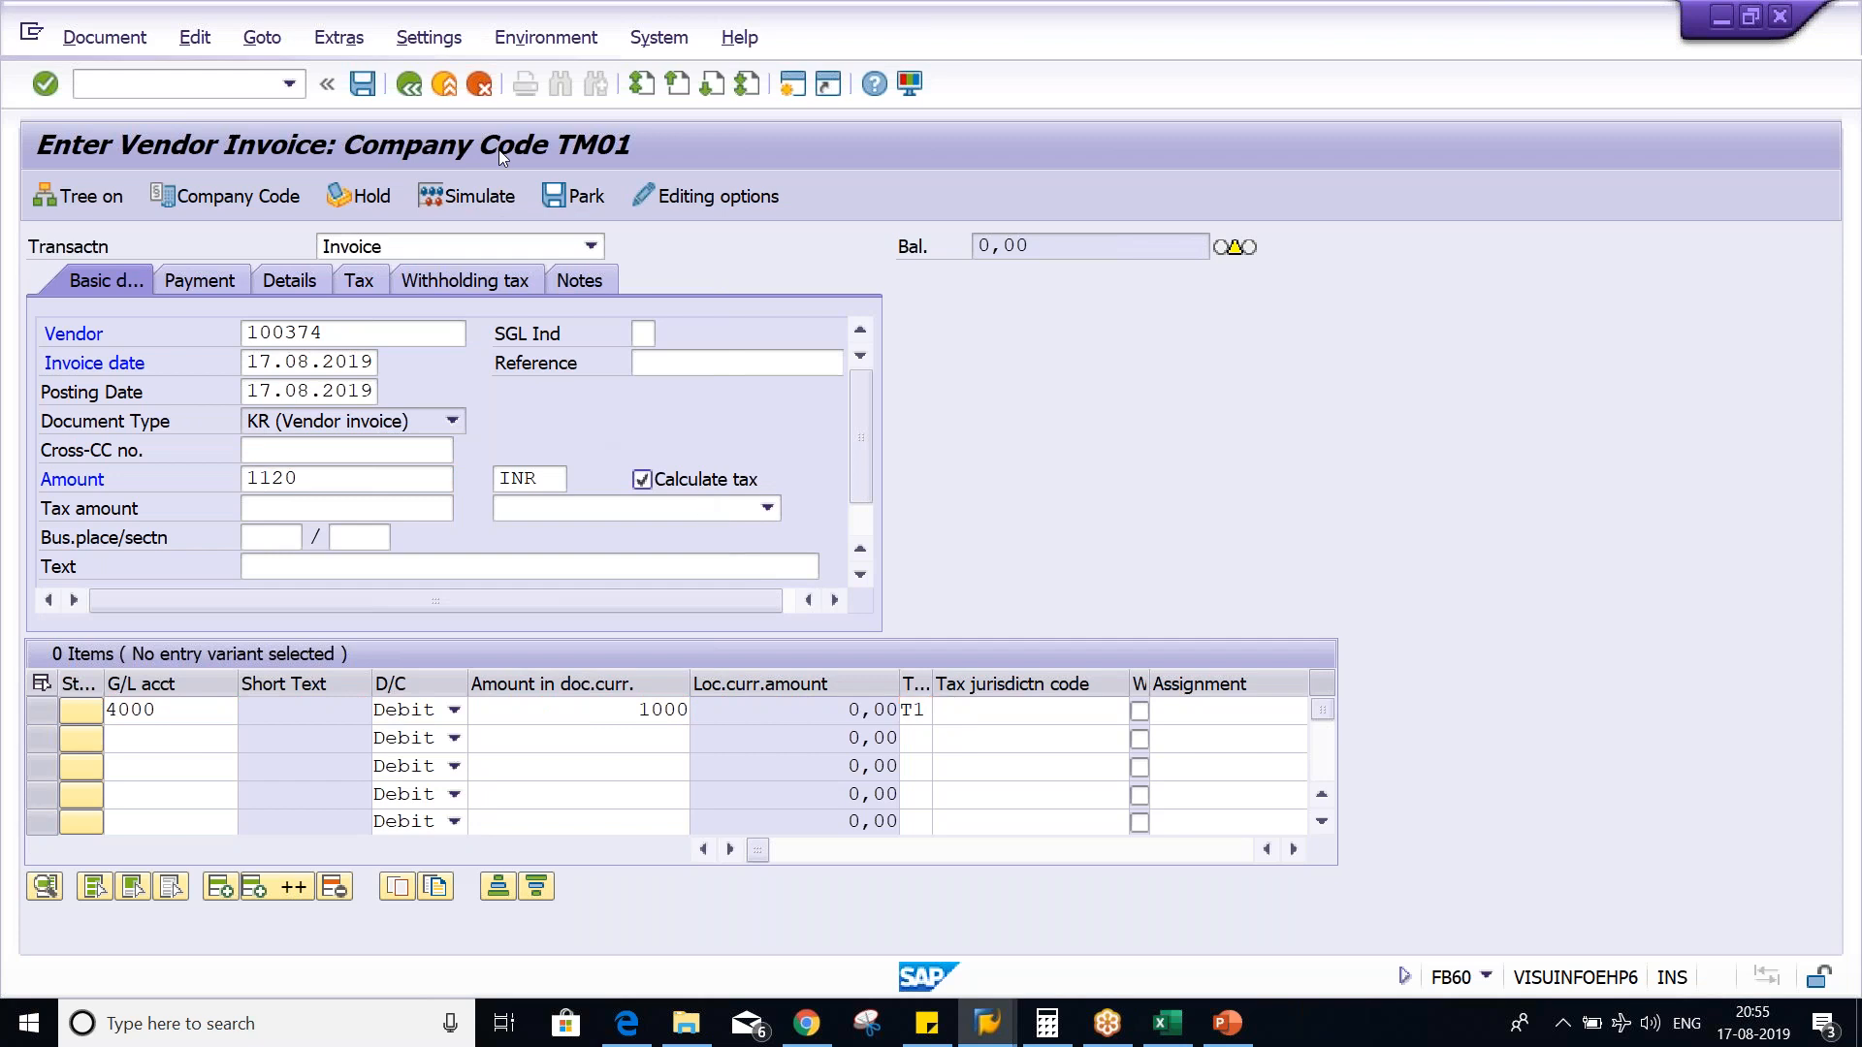
pyautogui.click(475, 200)
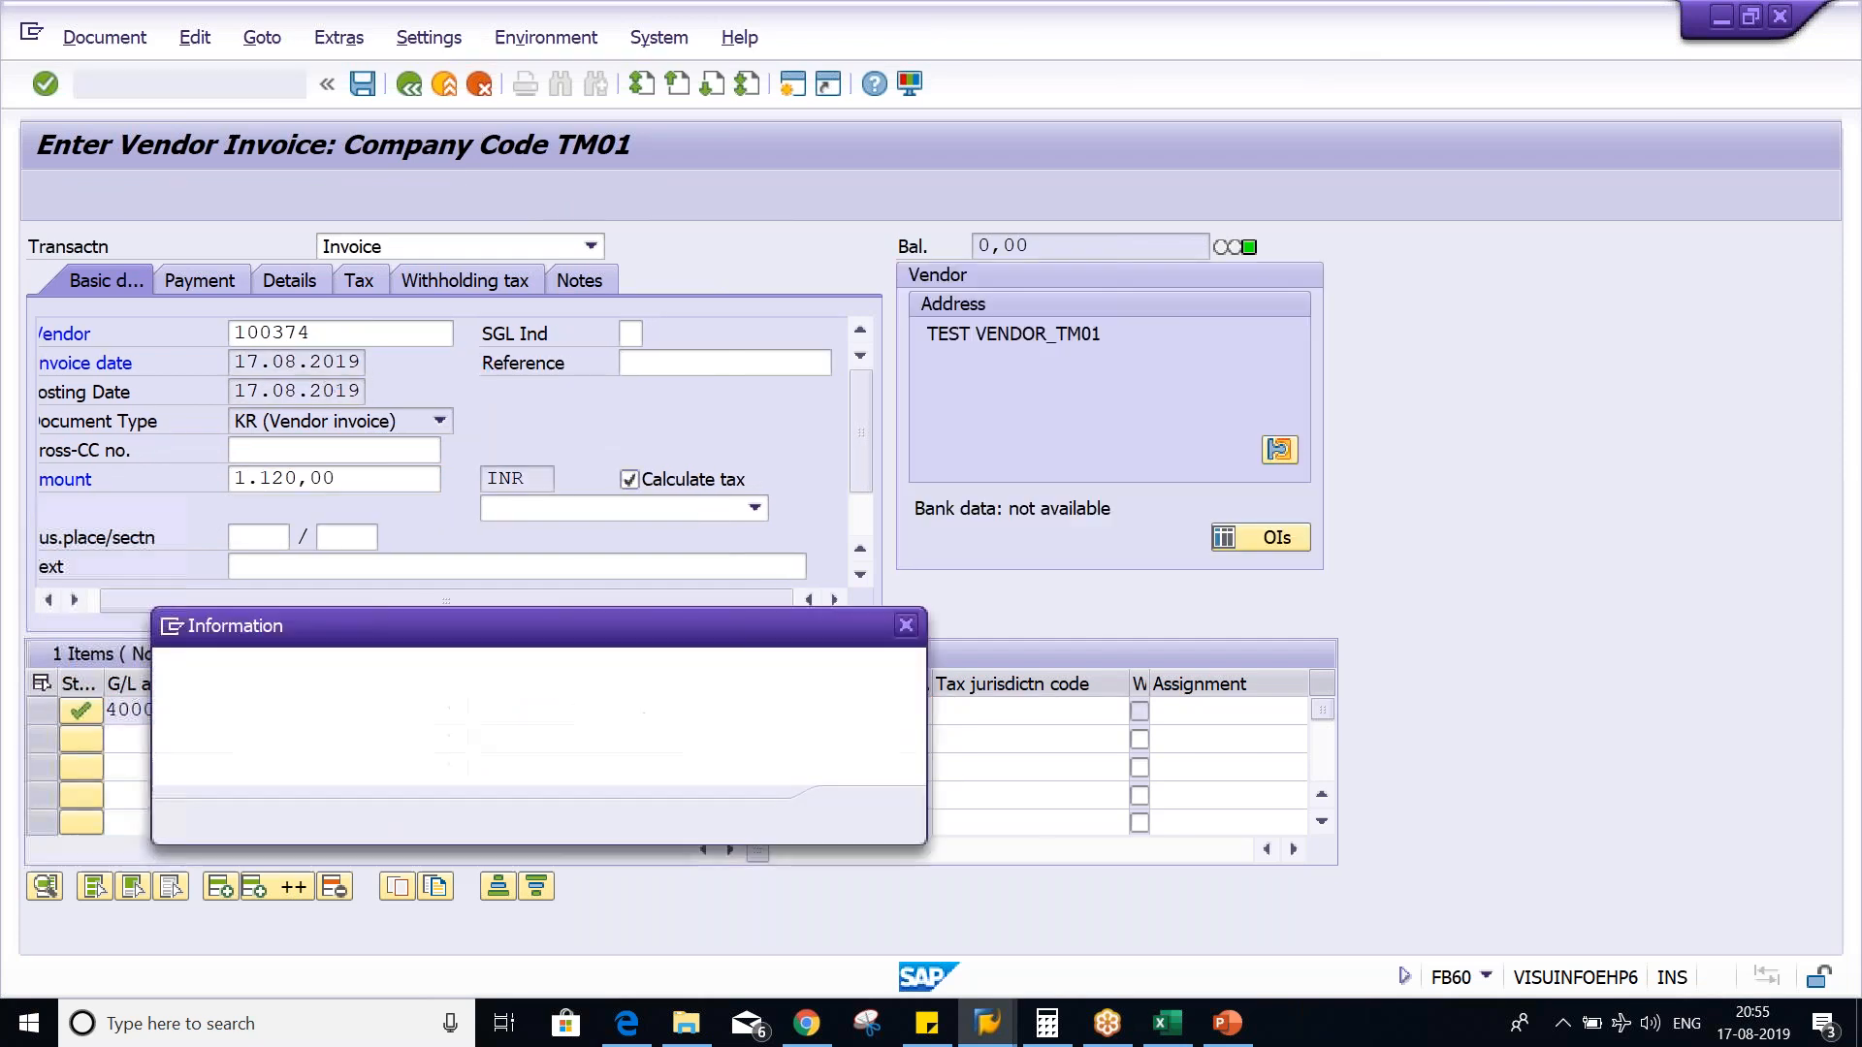
pyautogui.press('Return')
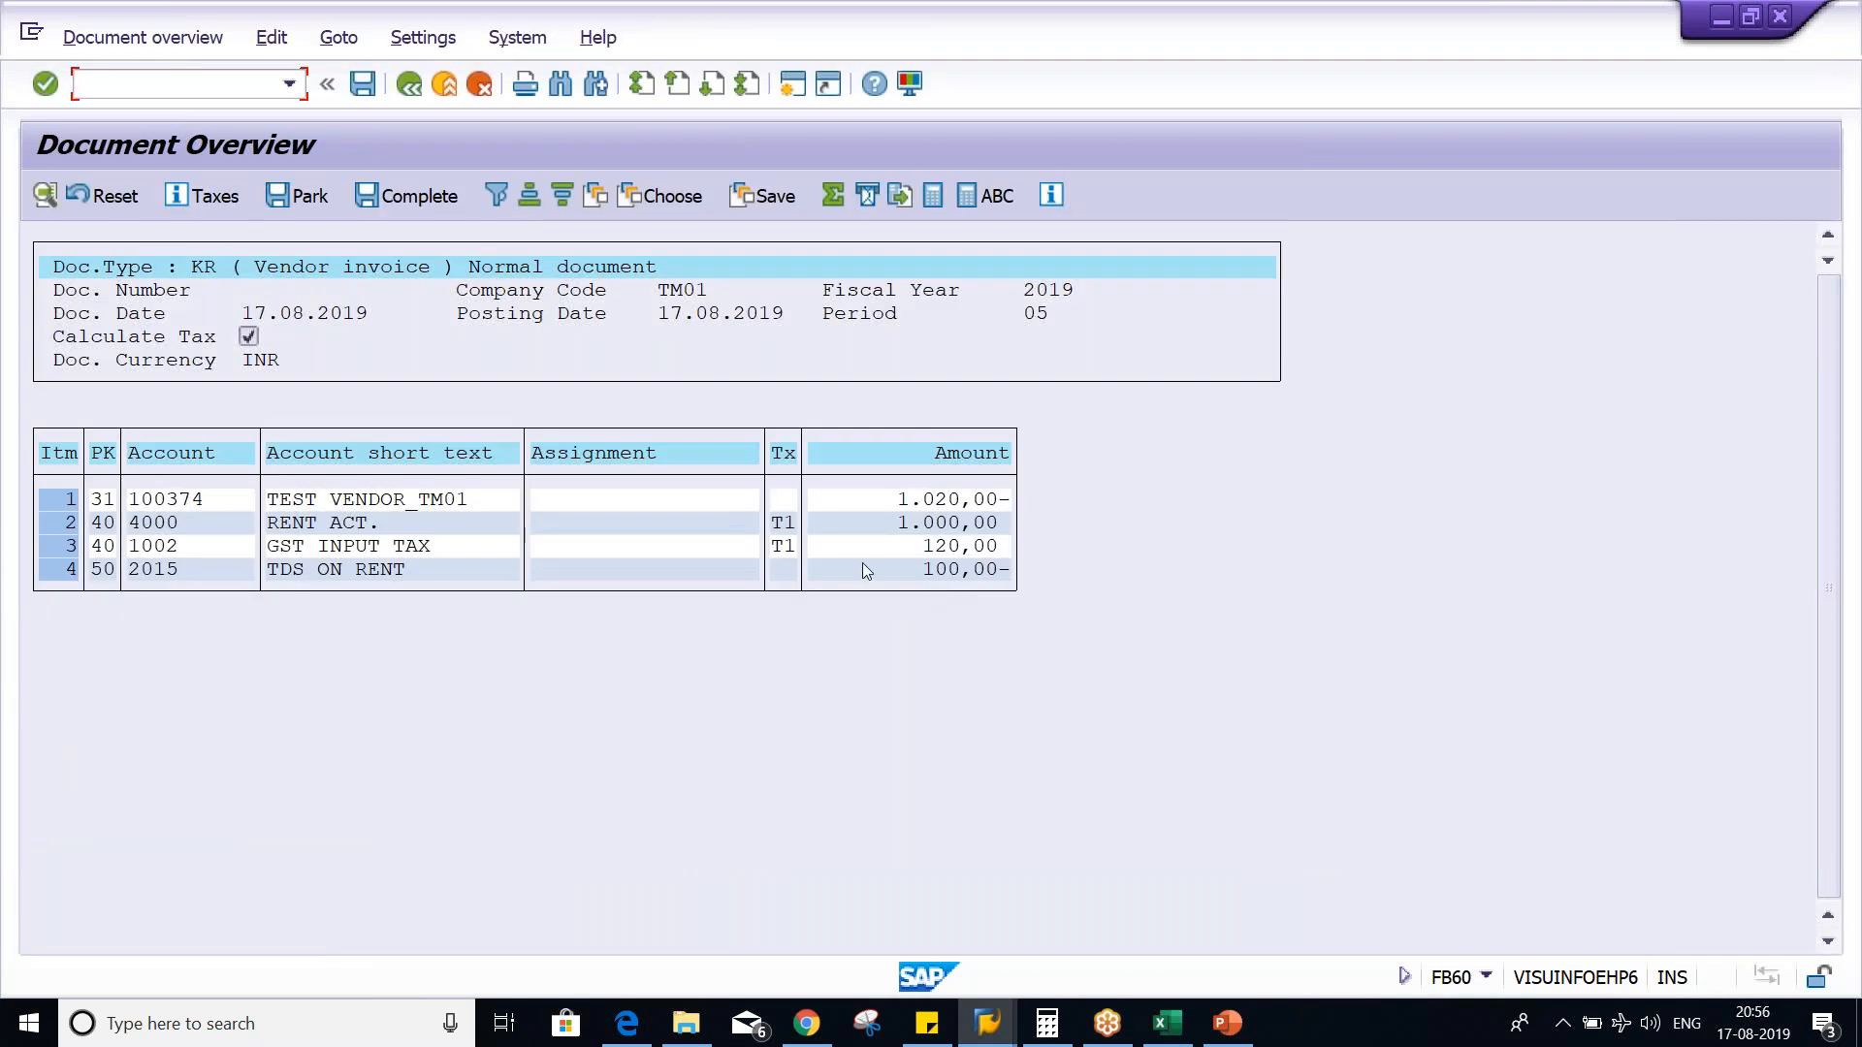
# - Examine the rent, GST input tax and TDS on rent amounts in the simulated document
pyautogui.click(880, 526)
pyautogui.hotkey('alt', 'Tab')
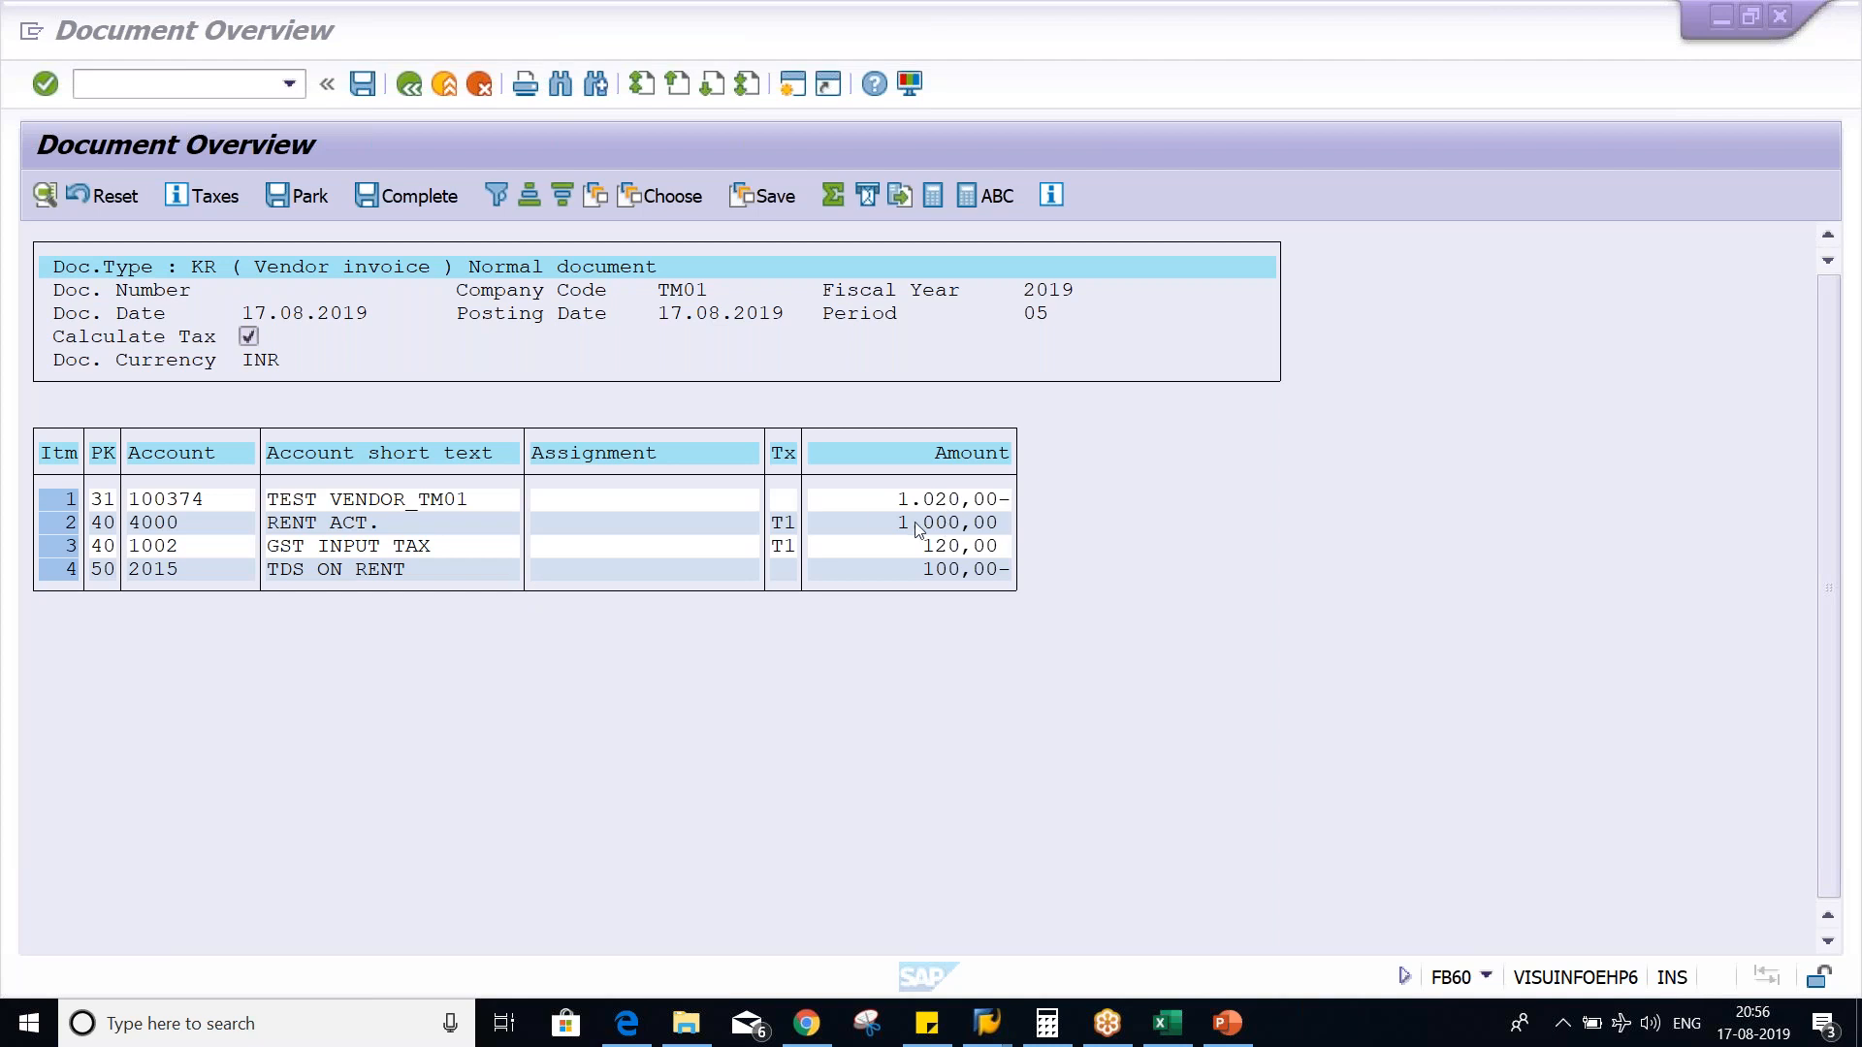
pyautogui.click(953, 546)
pyautogui.click(918, 570)
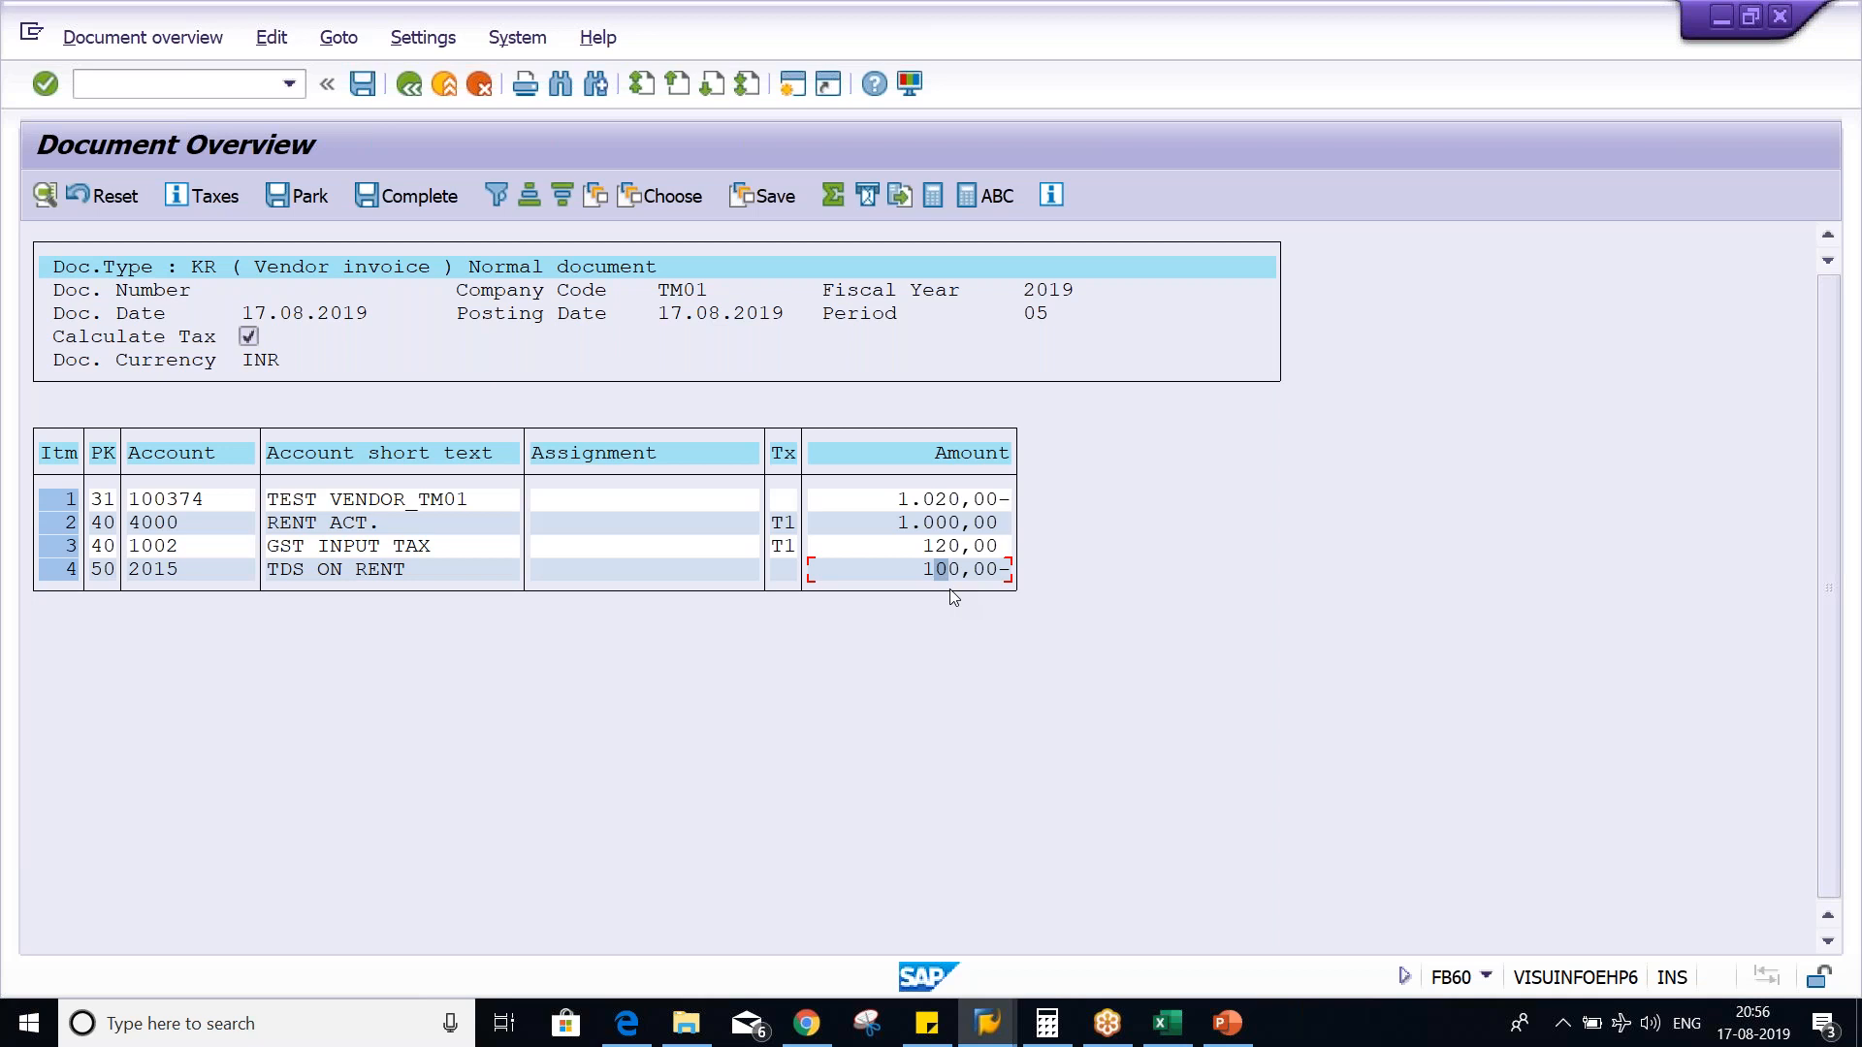
pyautogui.click(926, 570)
# - Switch to the session with the withholding tax type definition and check type T5
pyautogui.hotkey('alt', 'Tab')
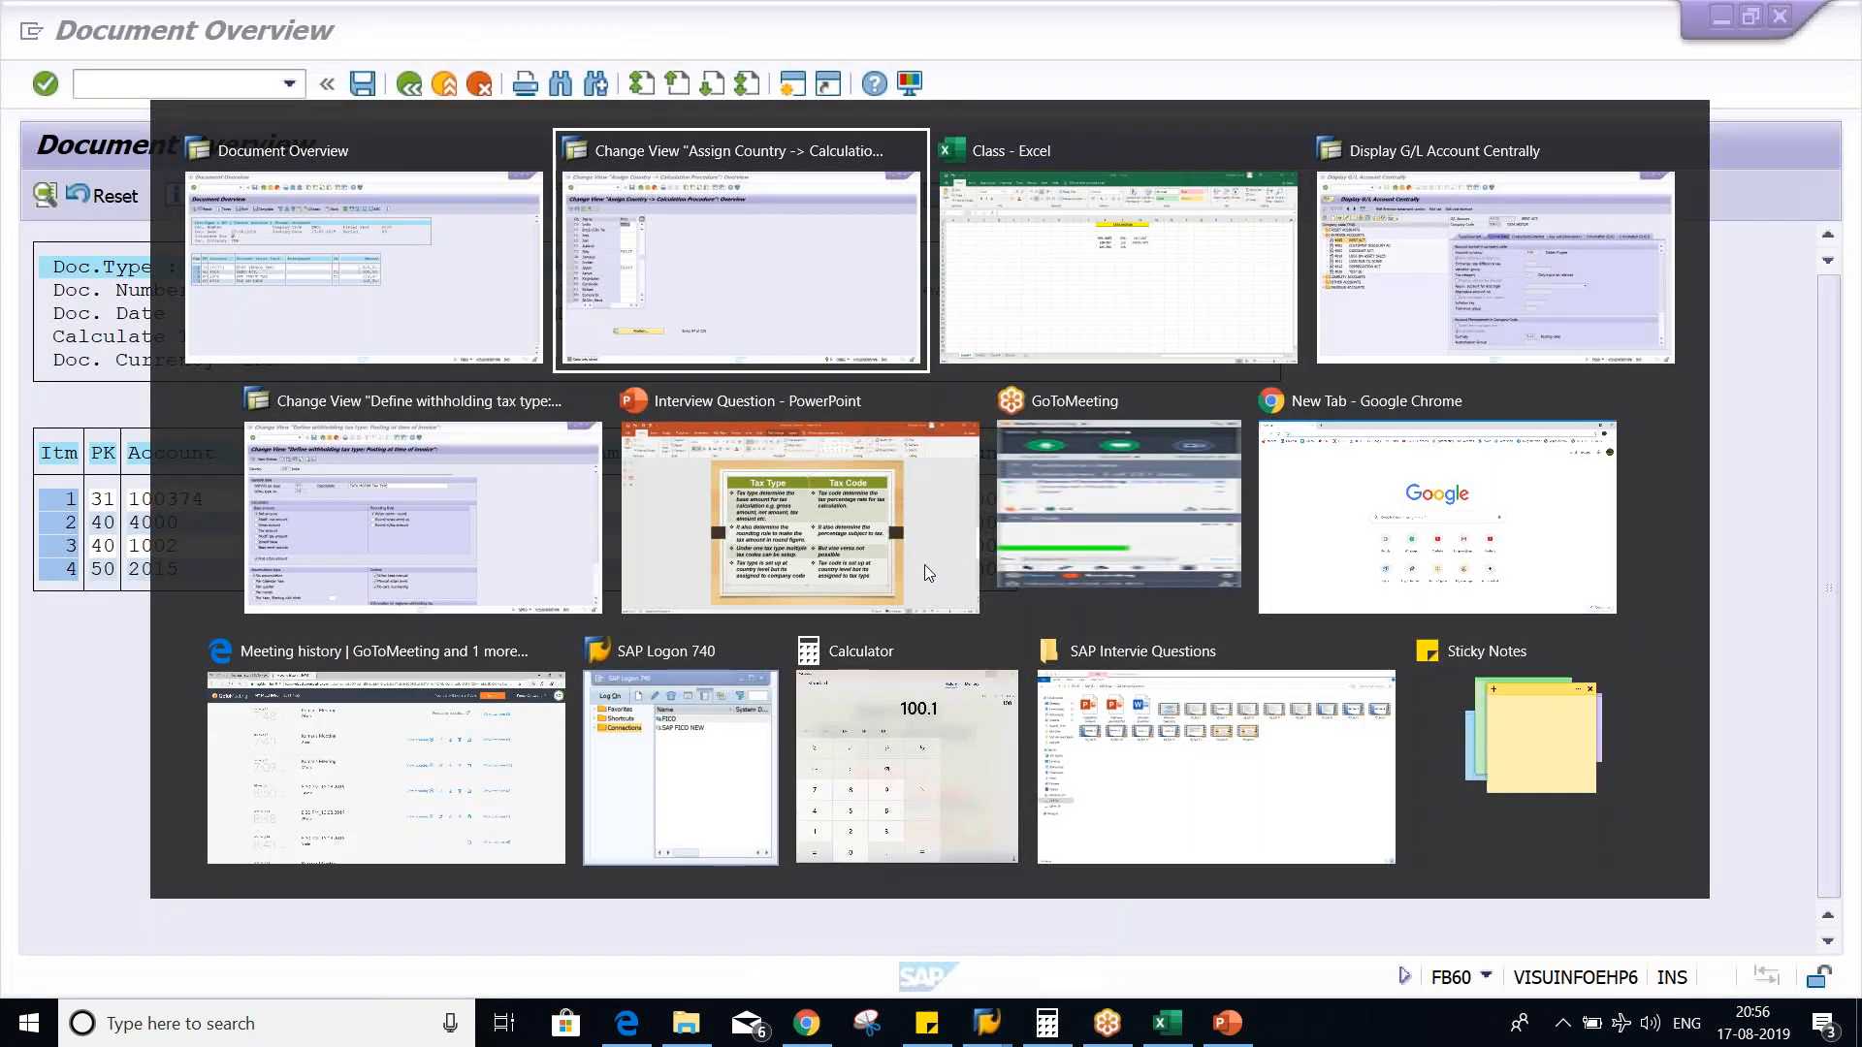
pyautogui.hotkey('alt', 'shift', 'Tab')
pyautogui.hotkey('alt', 'shift', 'Tab')
pyautogui.hotkey('alt', 'Tab')
pyautogui.hotkey('alt', 'Tab')
pyautogui.hotkey('alt', 'Tab')
pyautogui.hotkey('alt', 'Tab')
pyautogui.hotkey('alt', 'Tab')
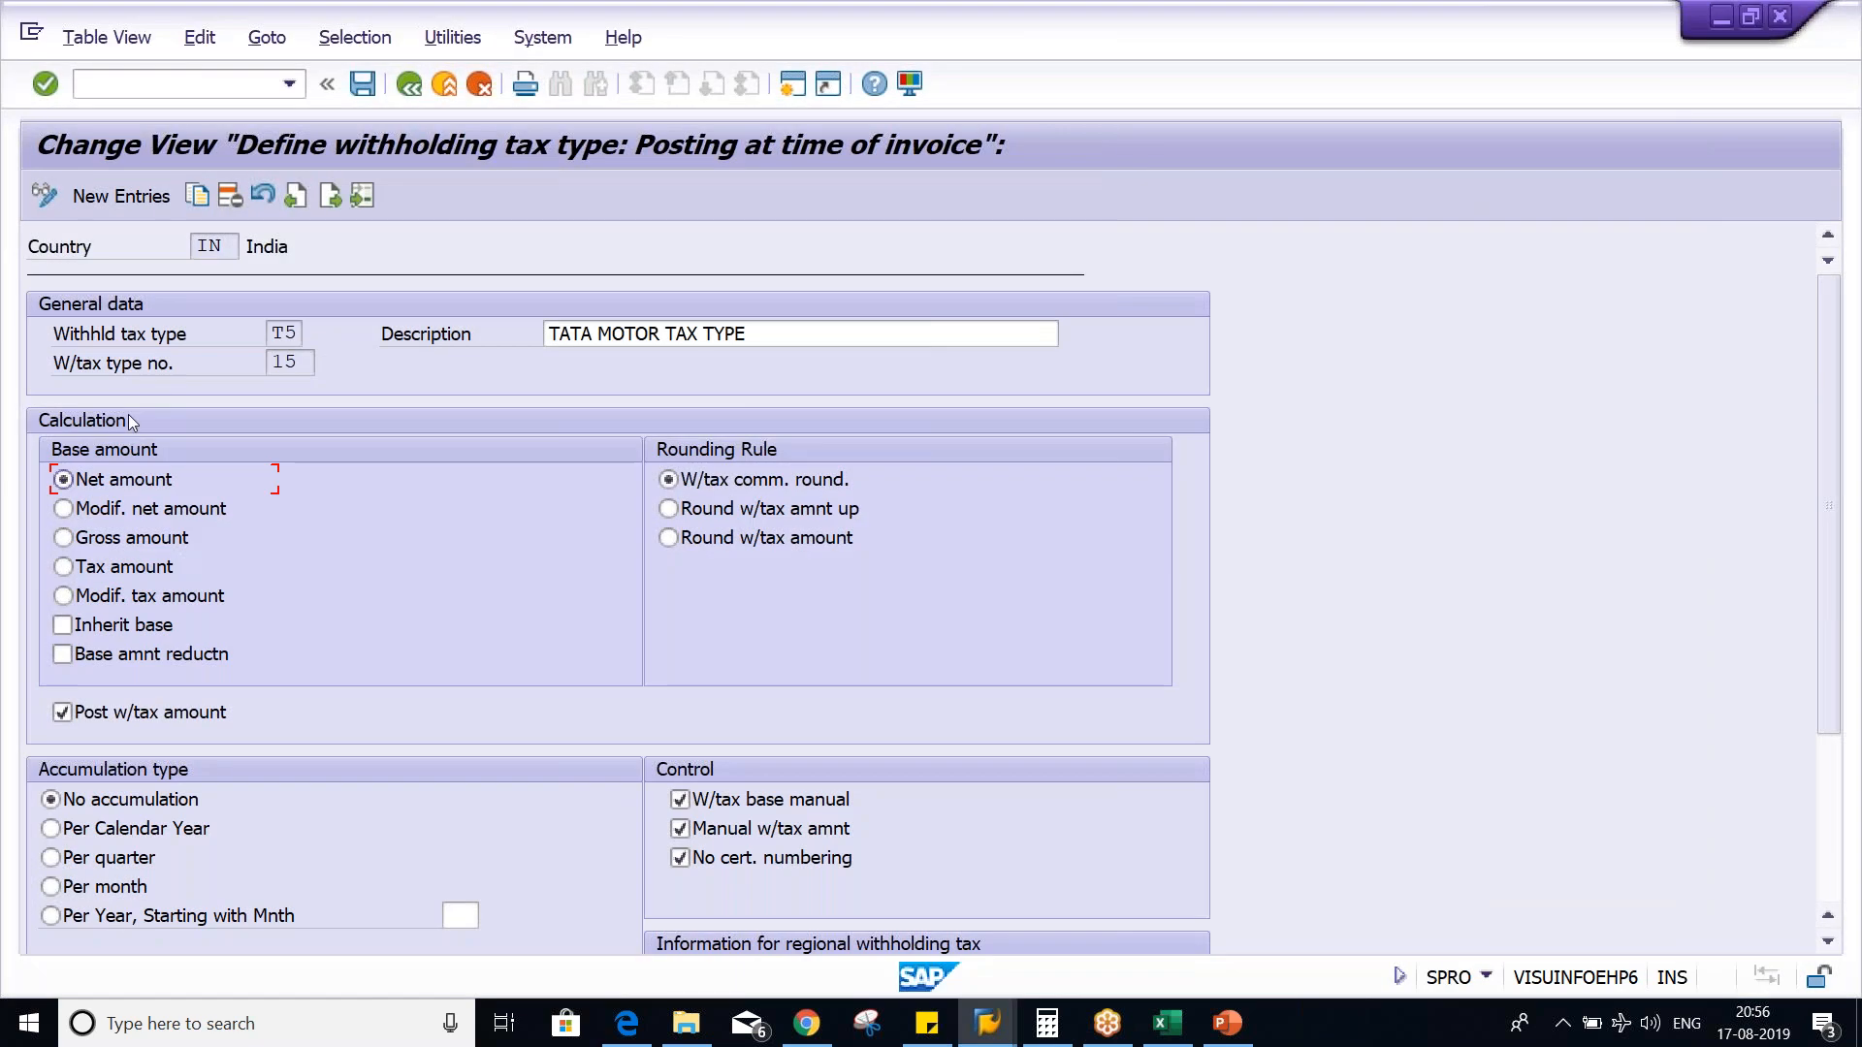
pyautogui.click(287, 334)
# - Open the withholding tax codes for India from the implementation guide and check the tax rate of code T5
pyautogui.click(410, 85)
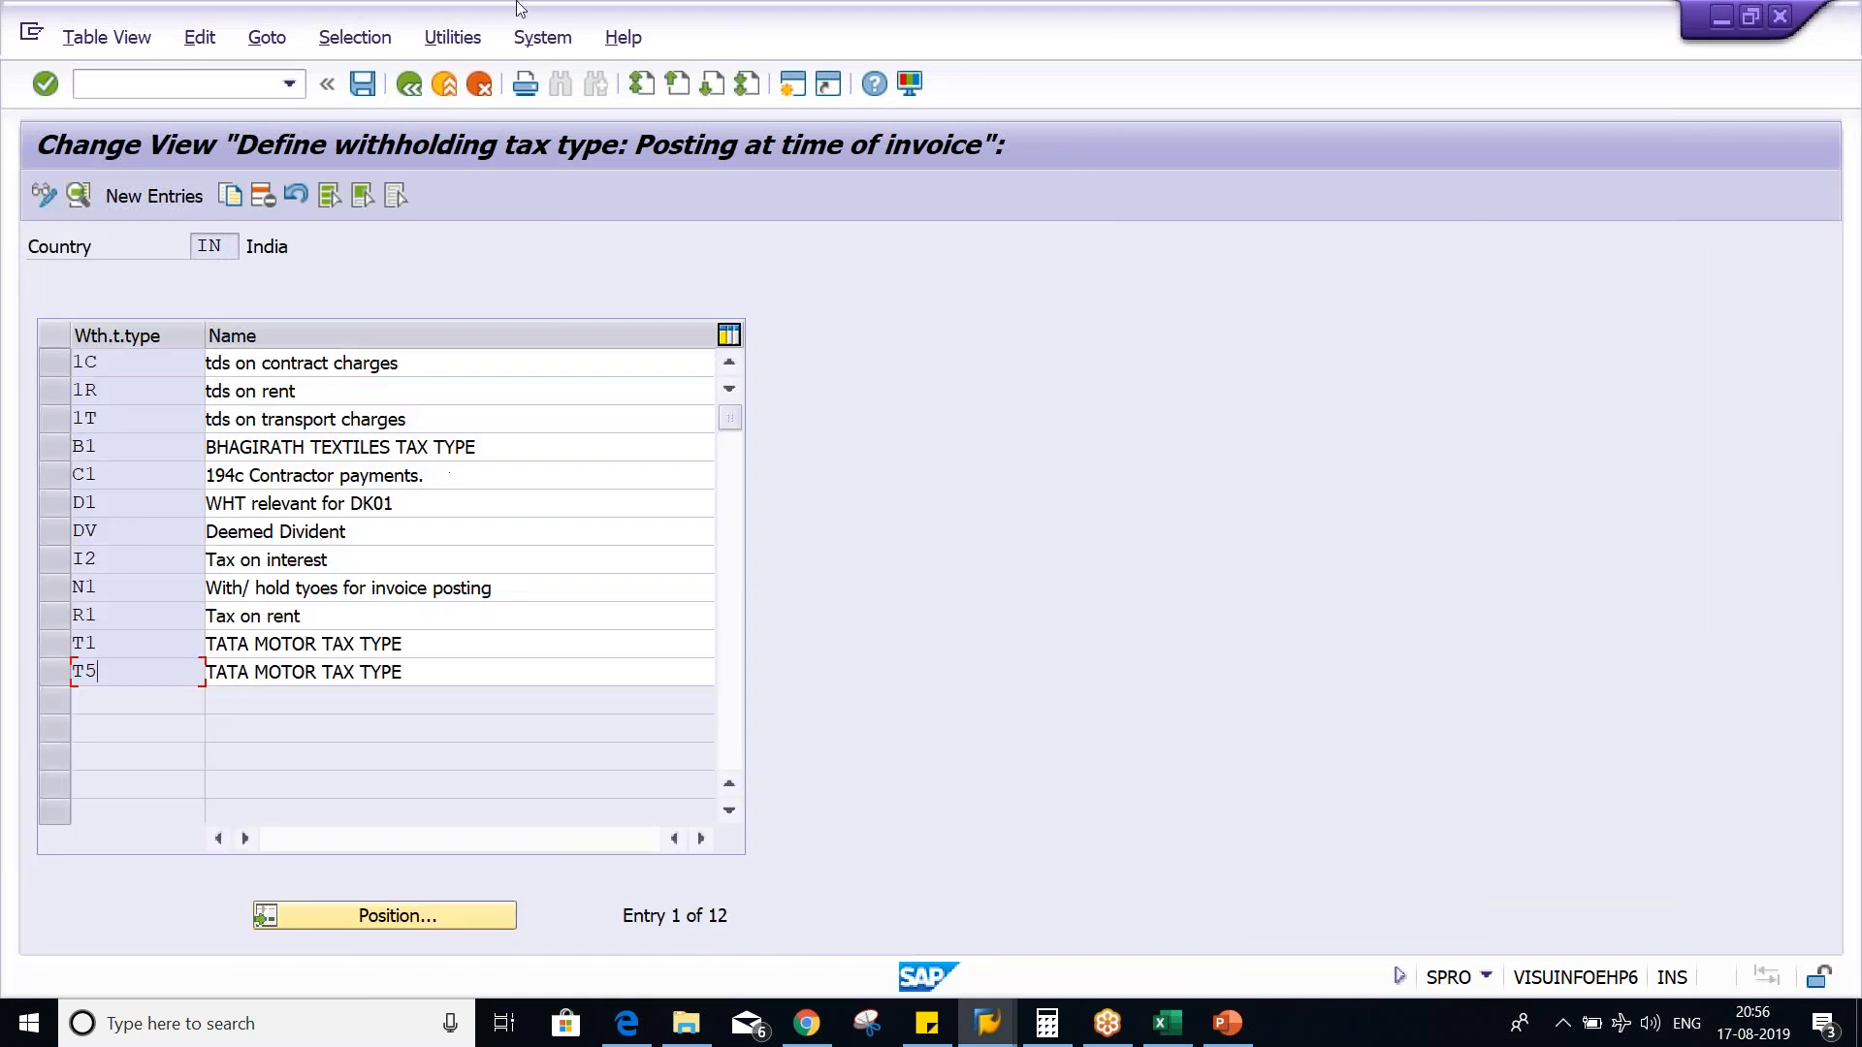
pyautogui.click(410, 85)
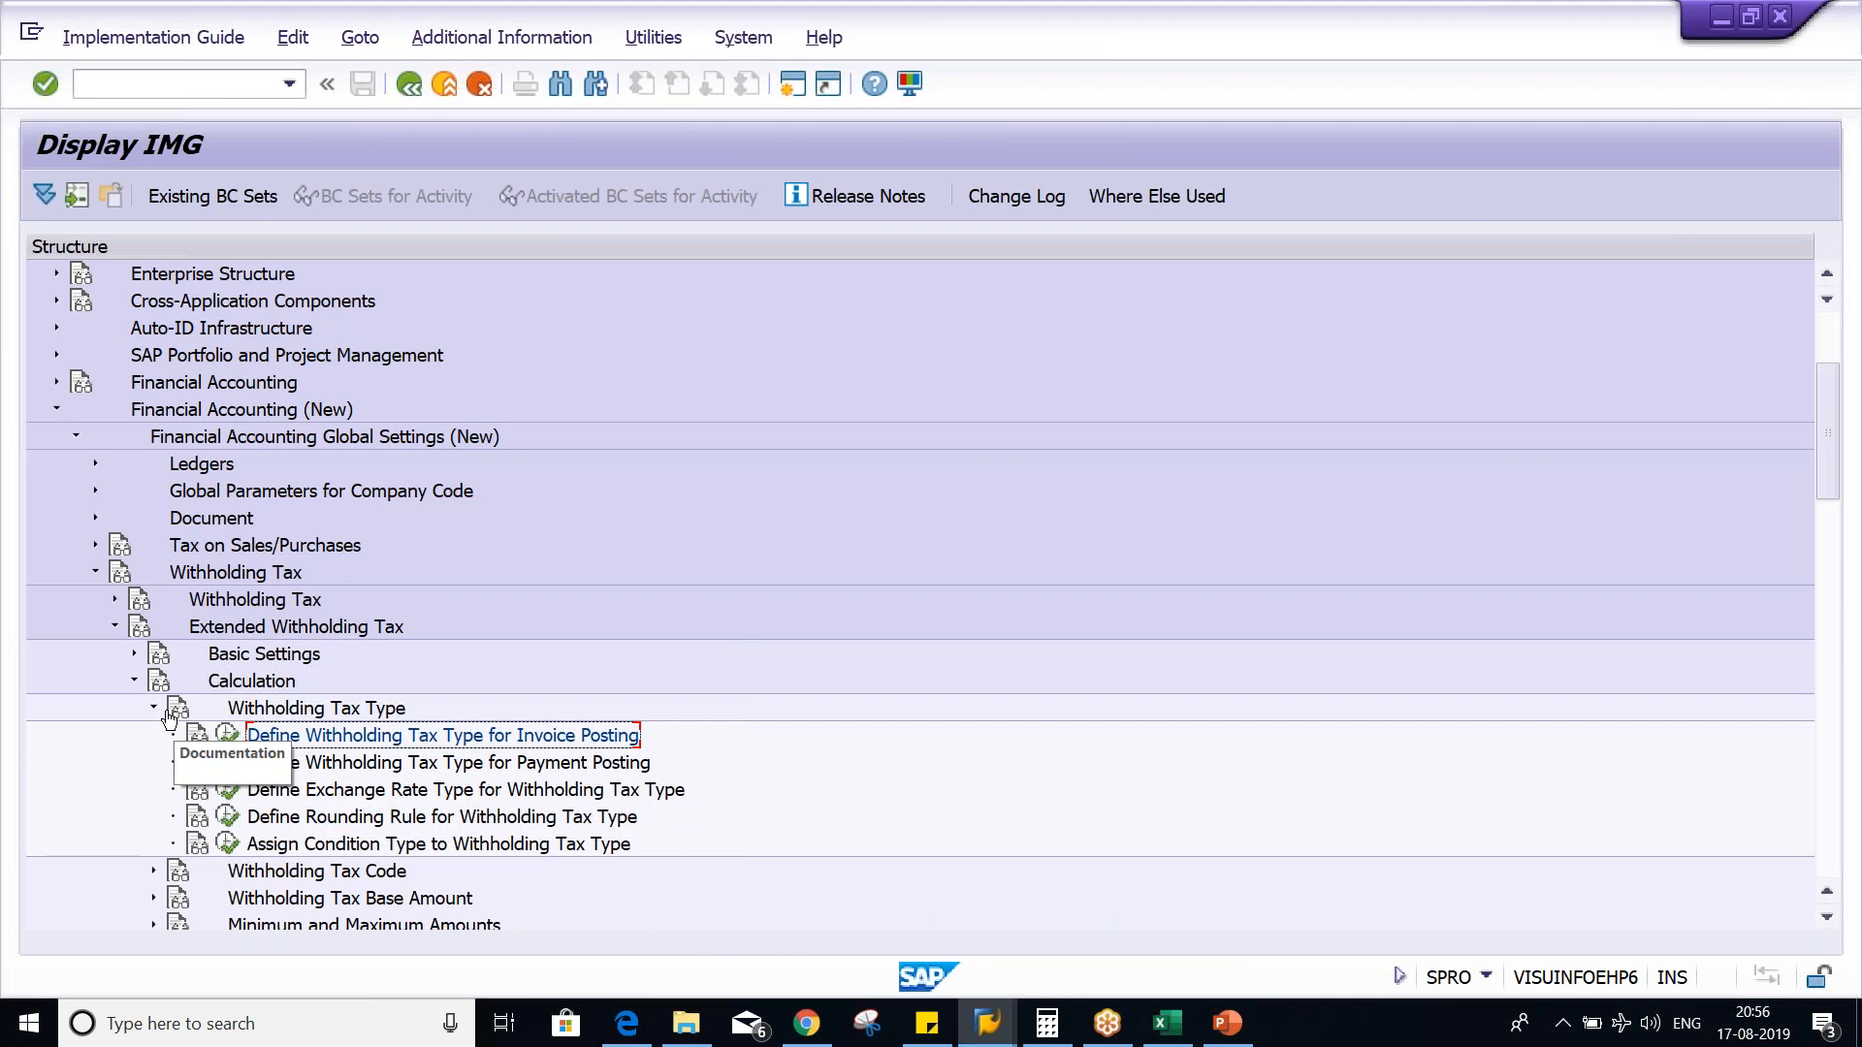
pyautogui.click(152, 871)
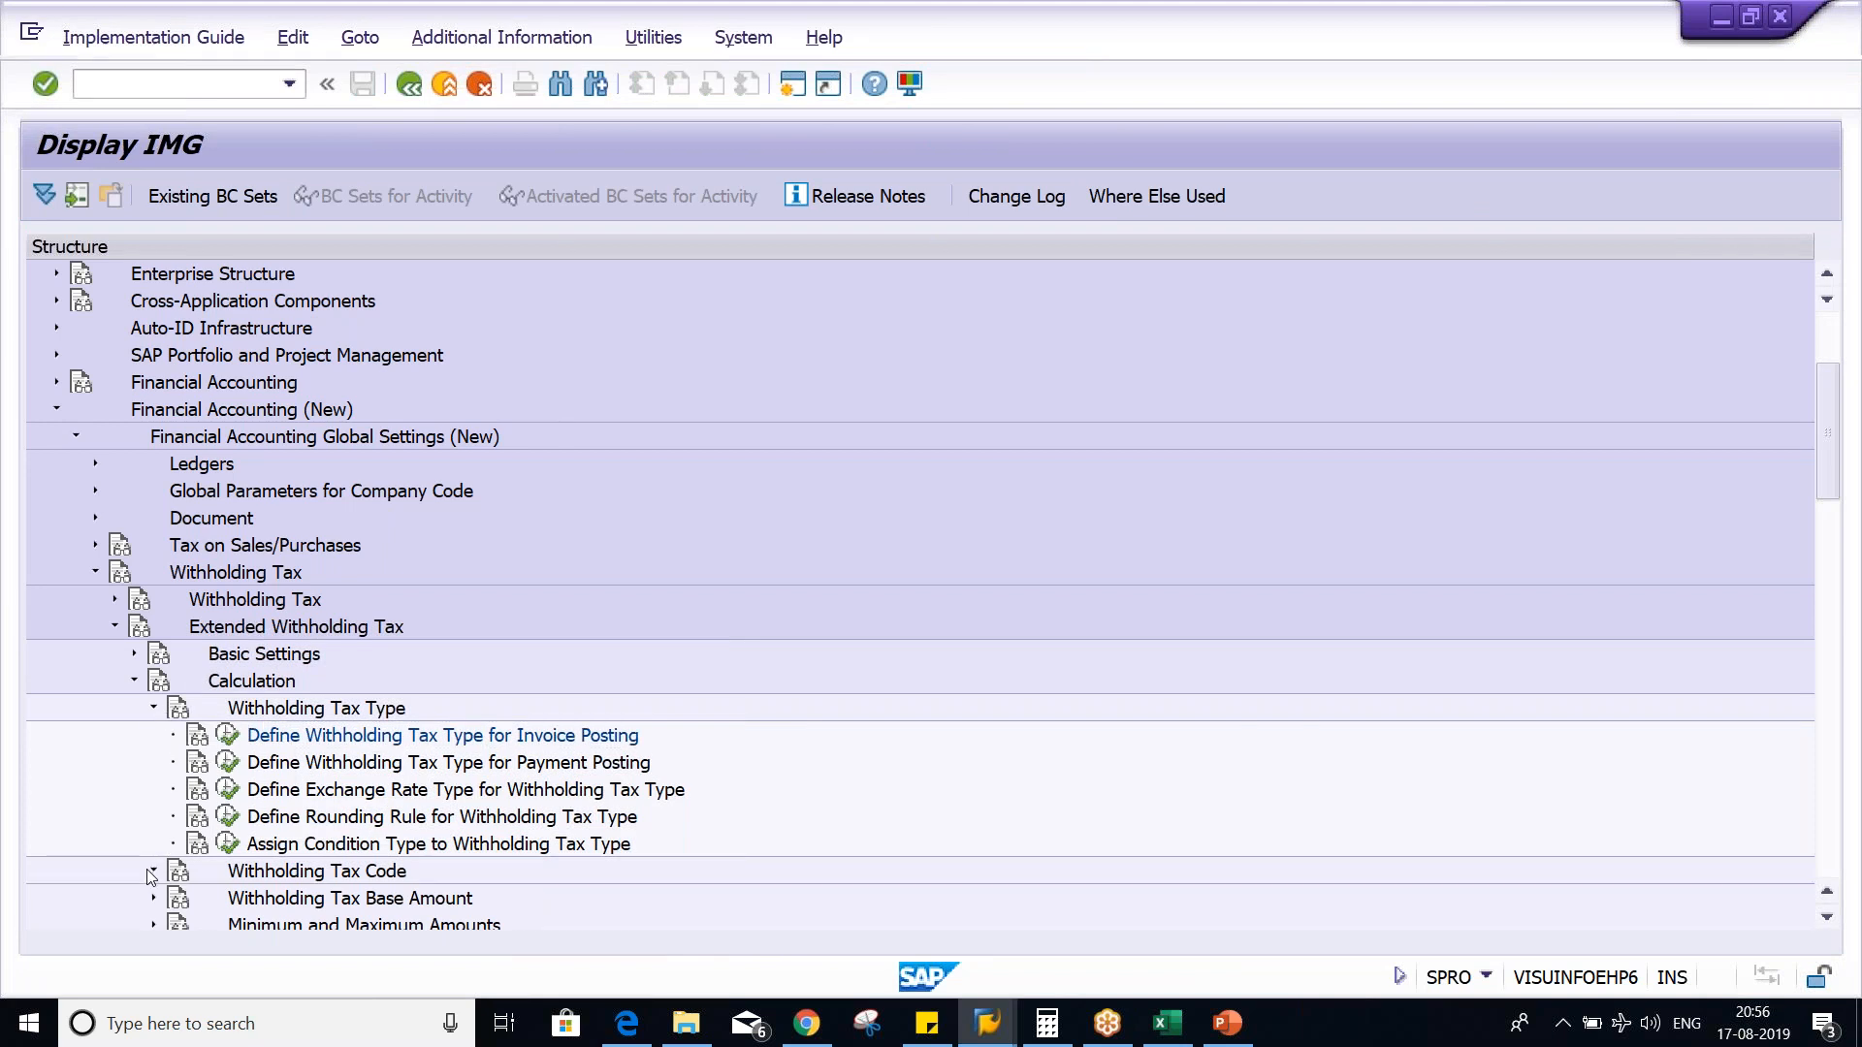
pyautogui.click(229, 871)
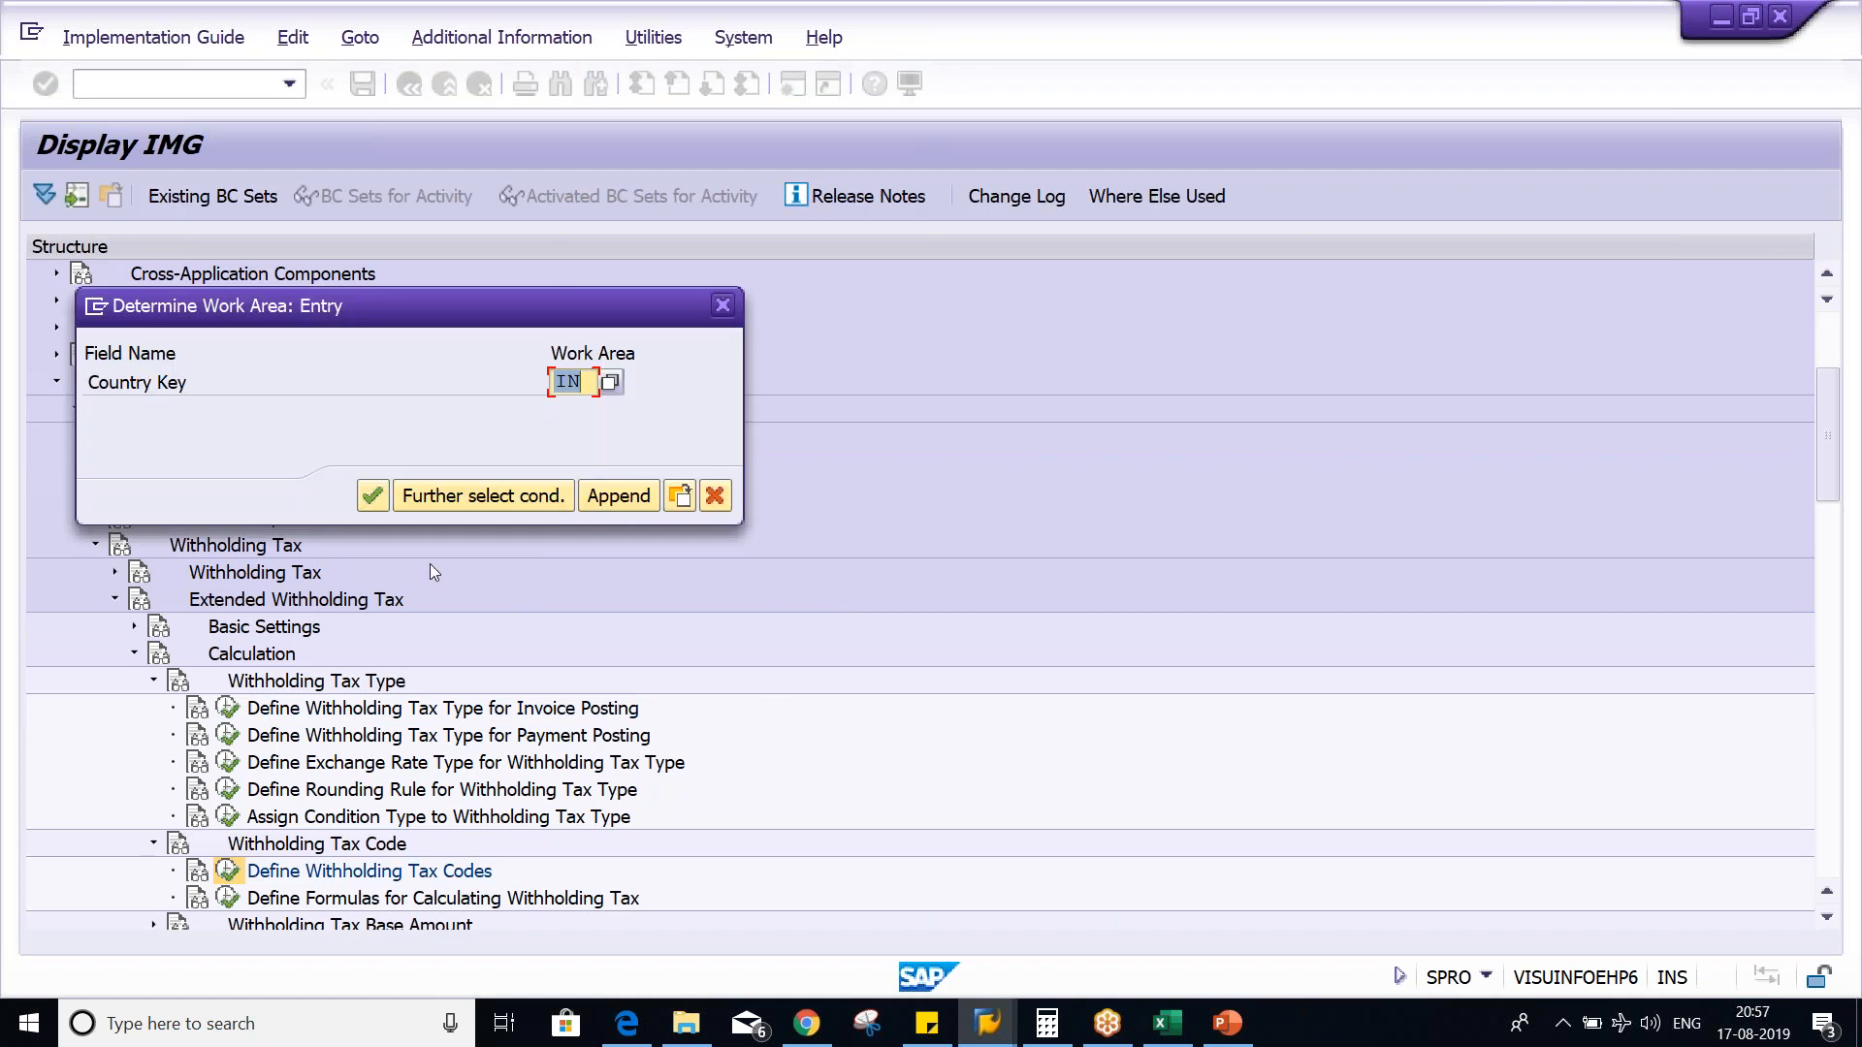
pyautogui.press('Return')
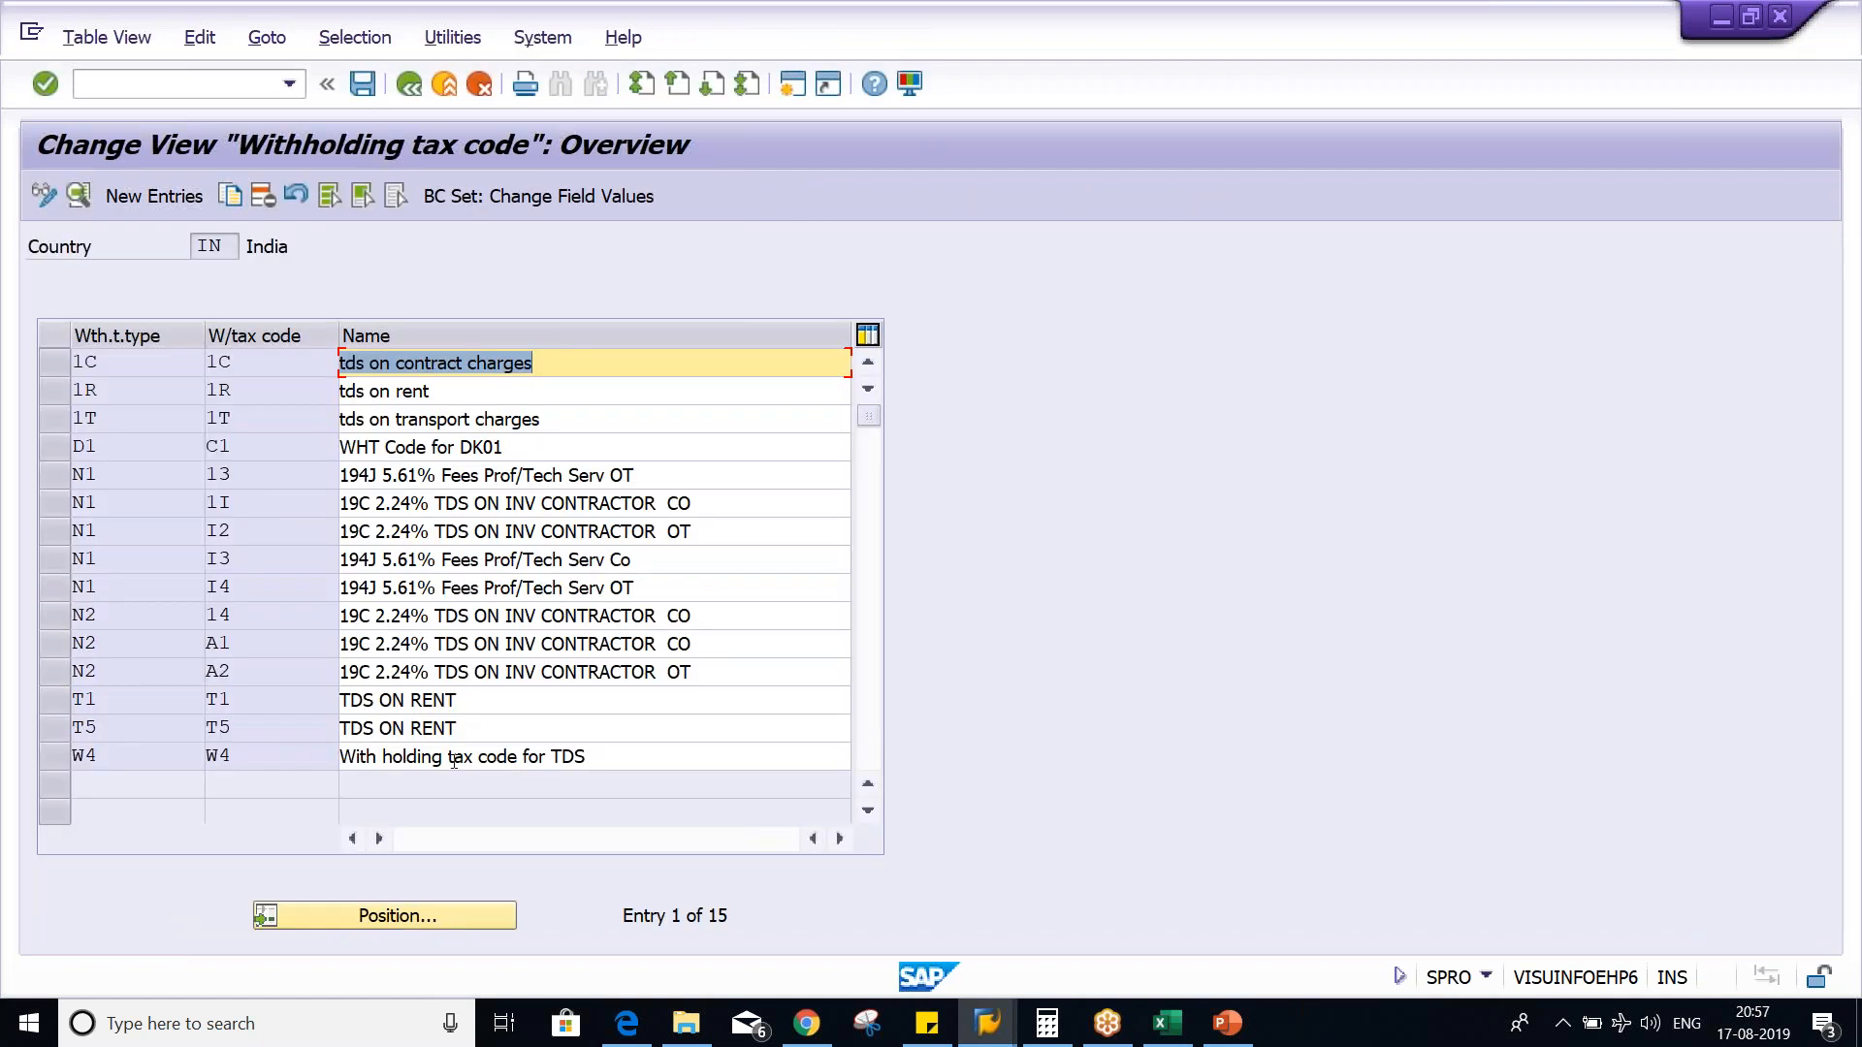
pyautogui.doubleClick(287, 734)
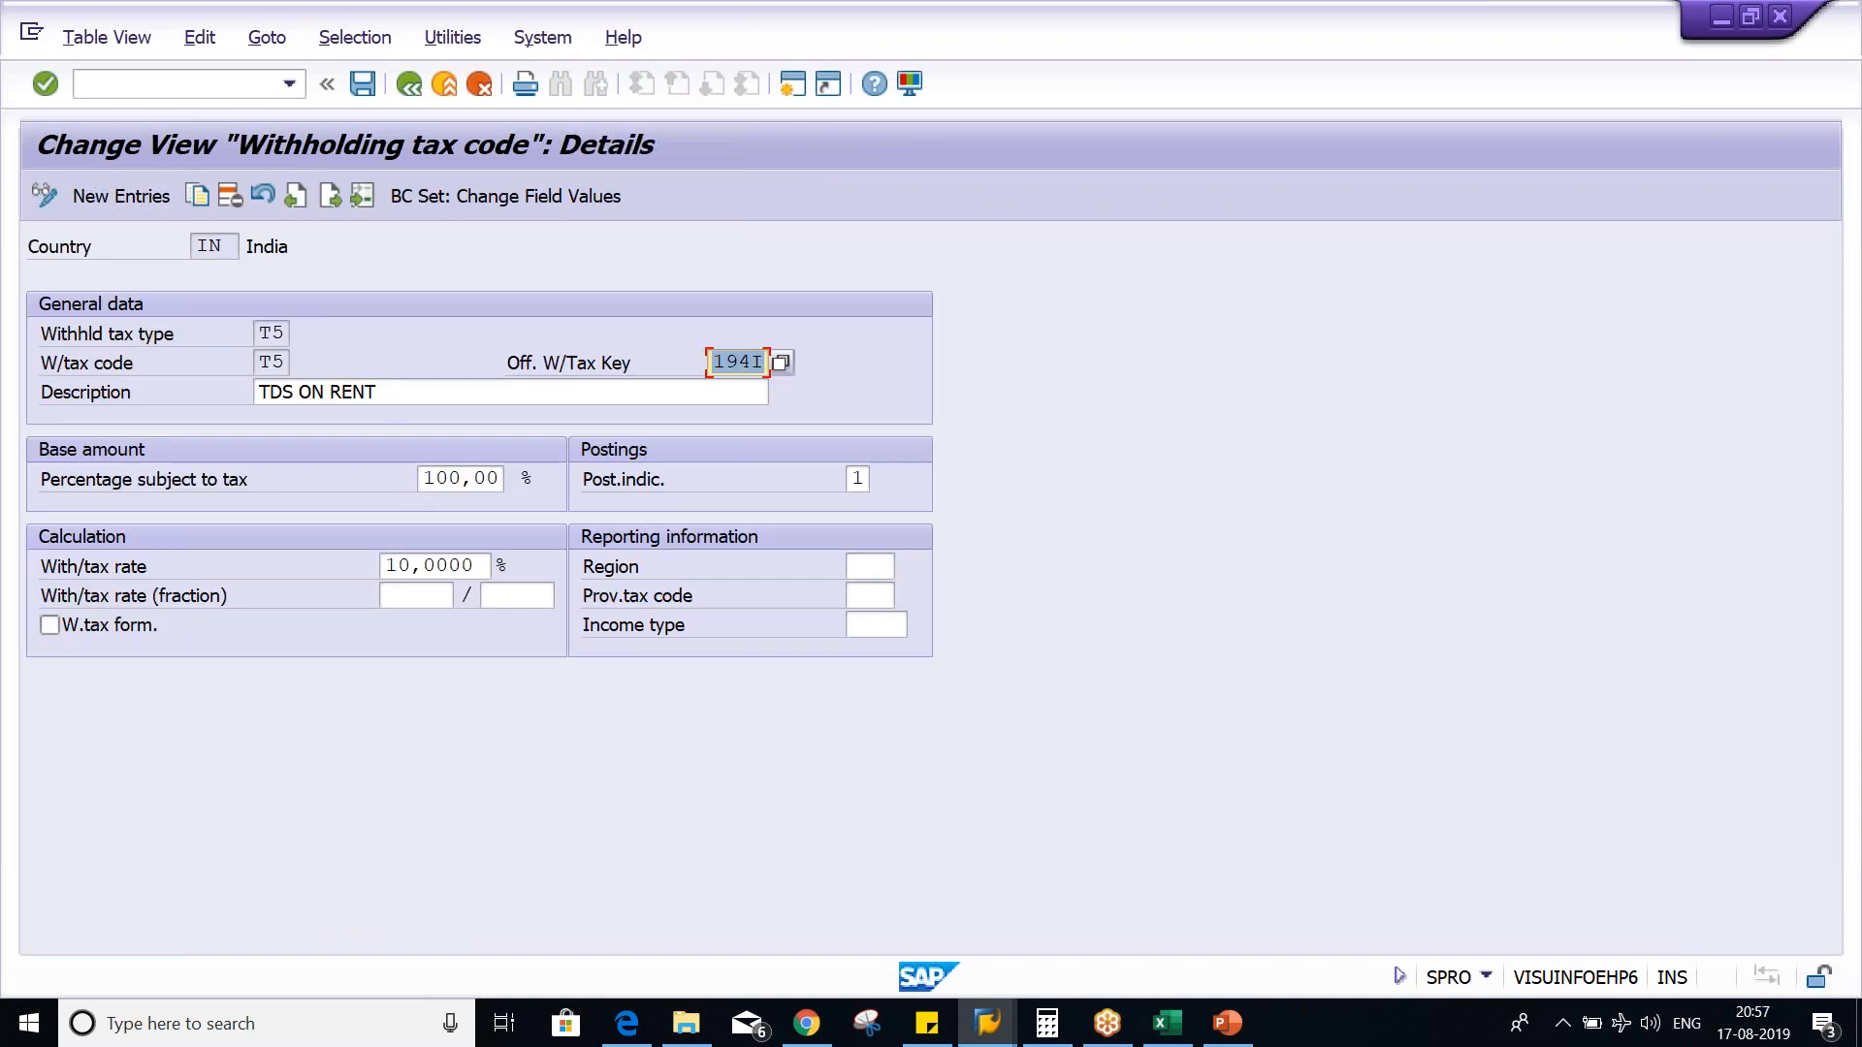
pyautogui.click(435, 566)
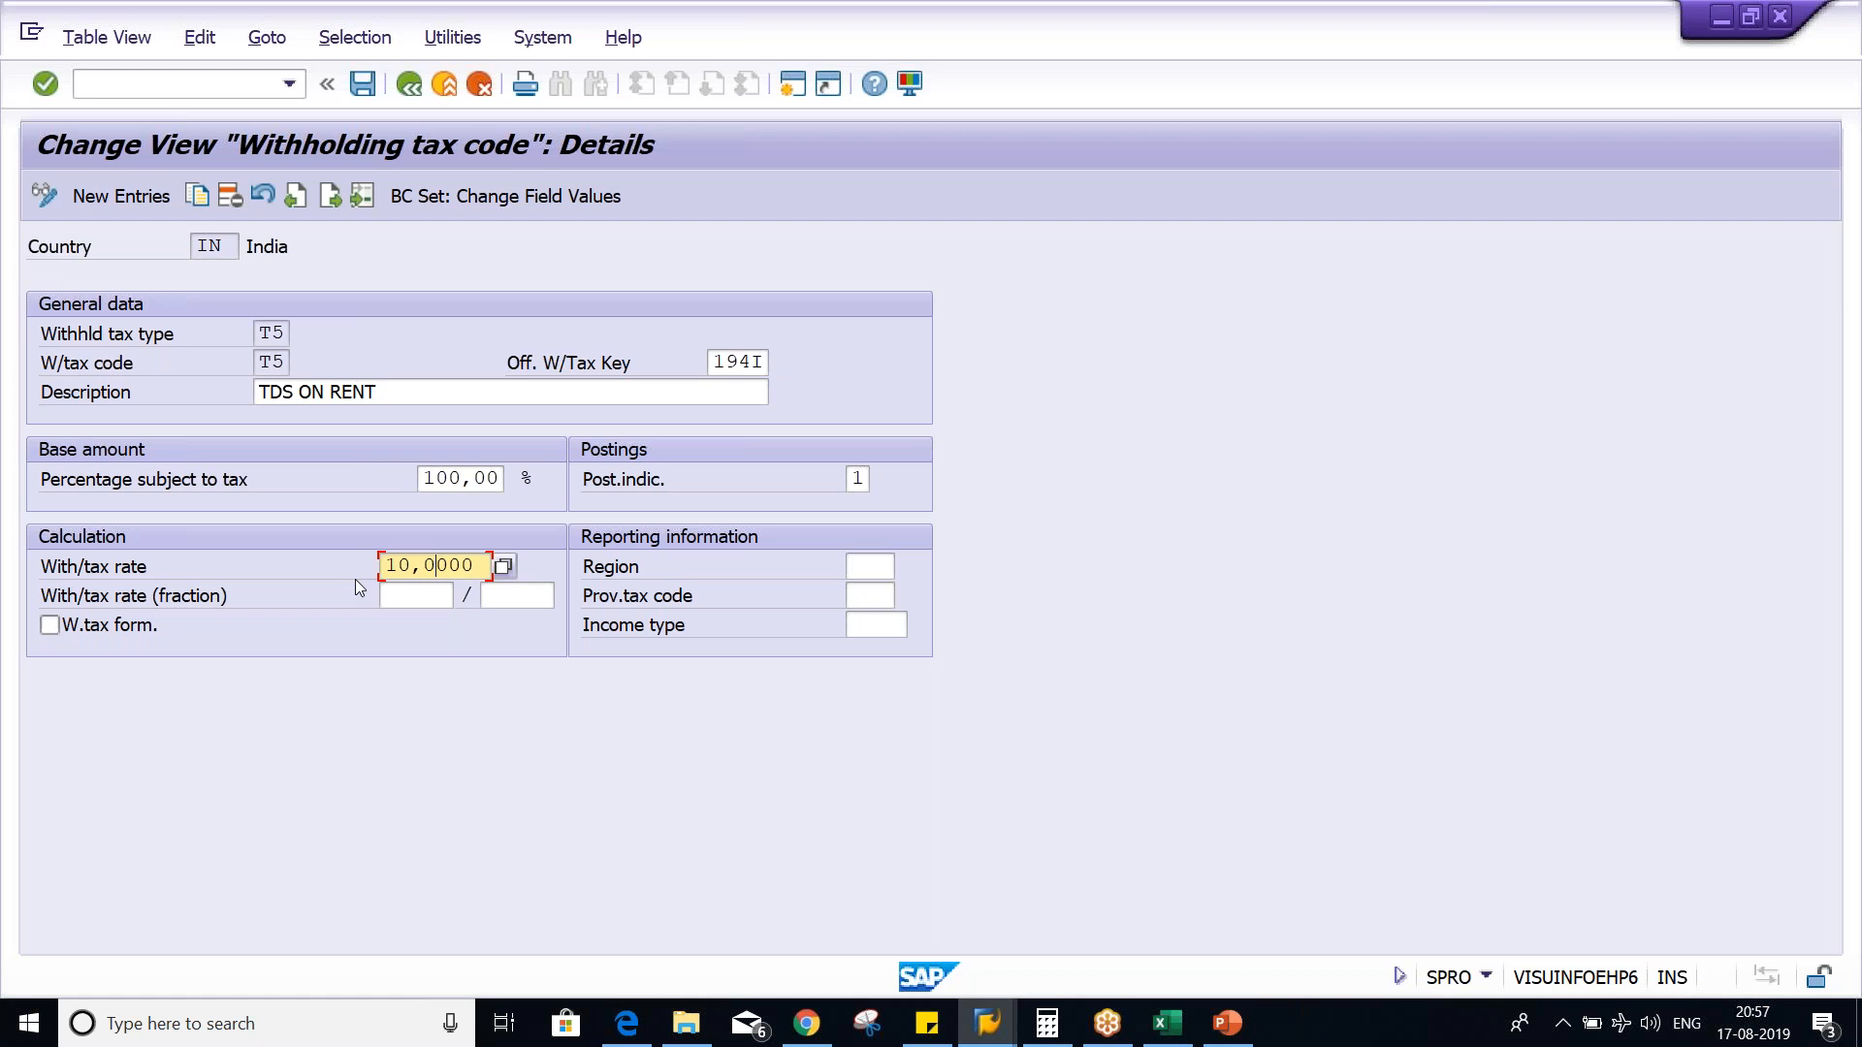
# - Return to the implementation guide, open withholding tax type T5 for invoice posting in India and check its base amount setting
pyautogui.click(409, 85)
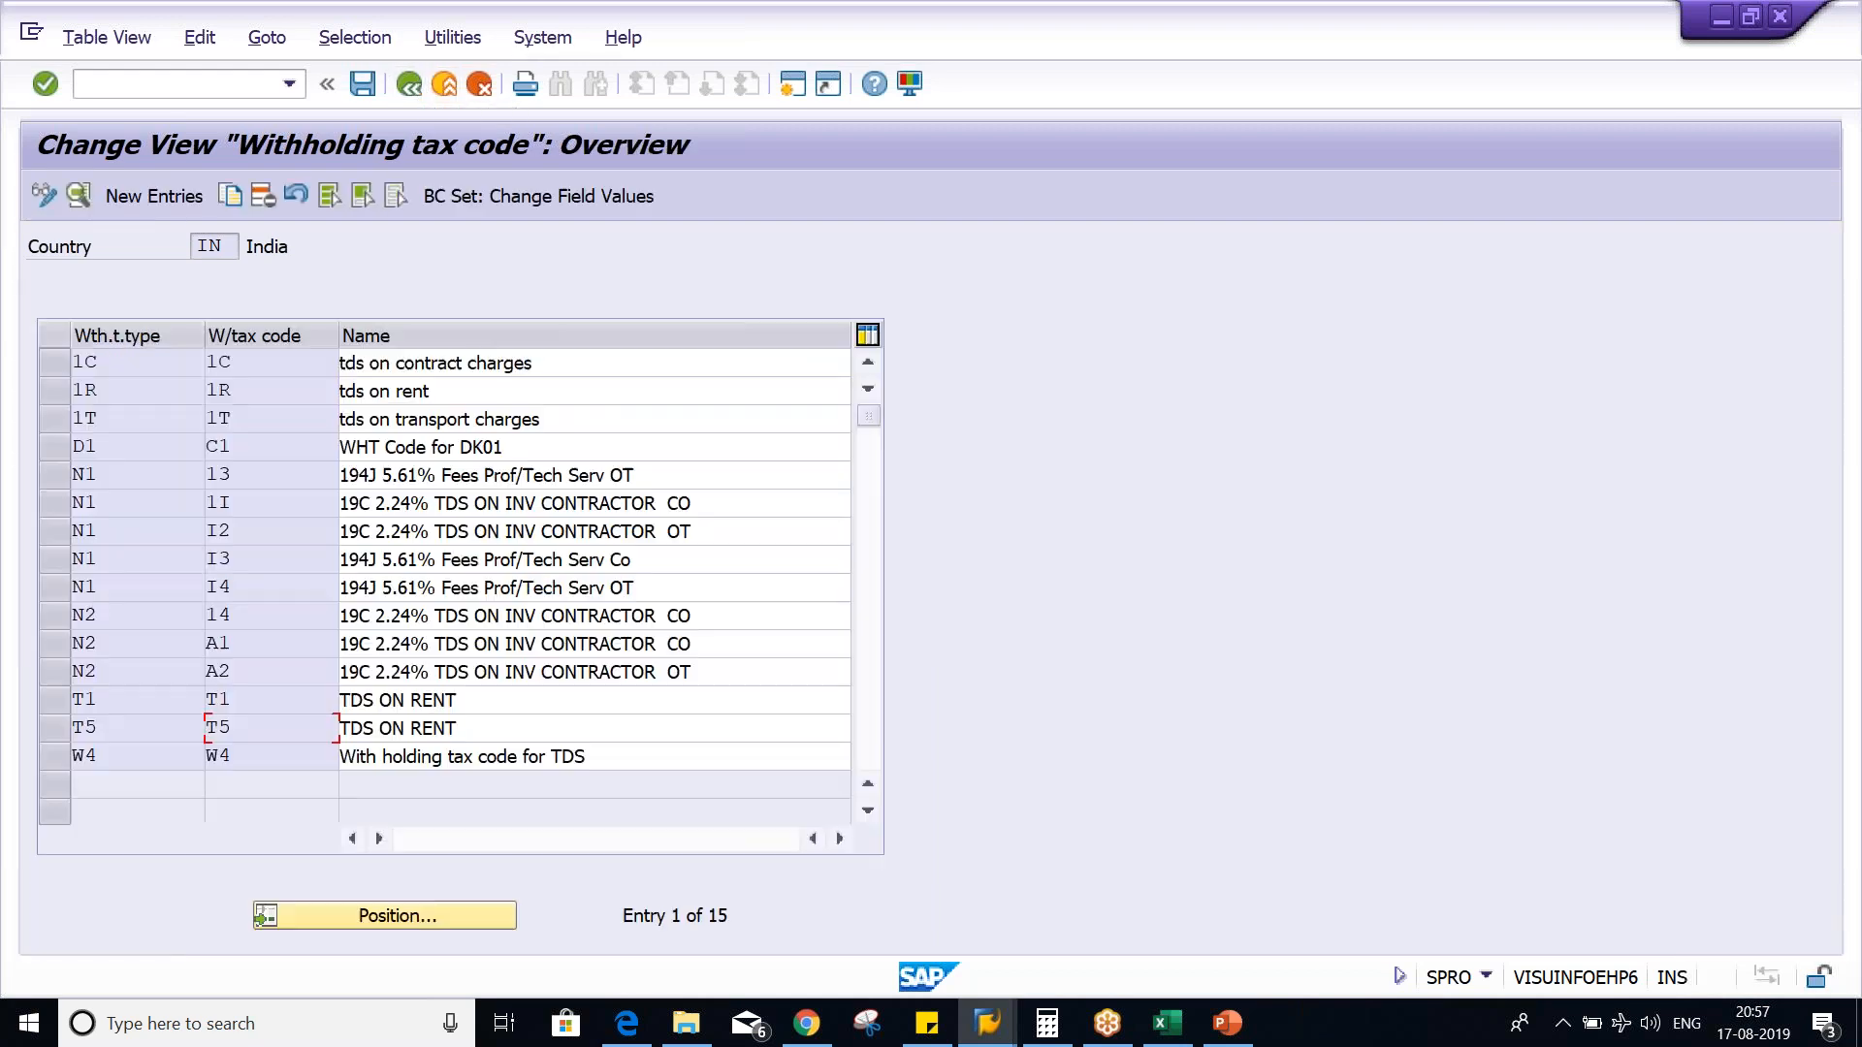
pyautogui.click(409, 86)
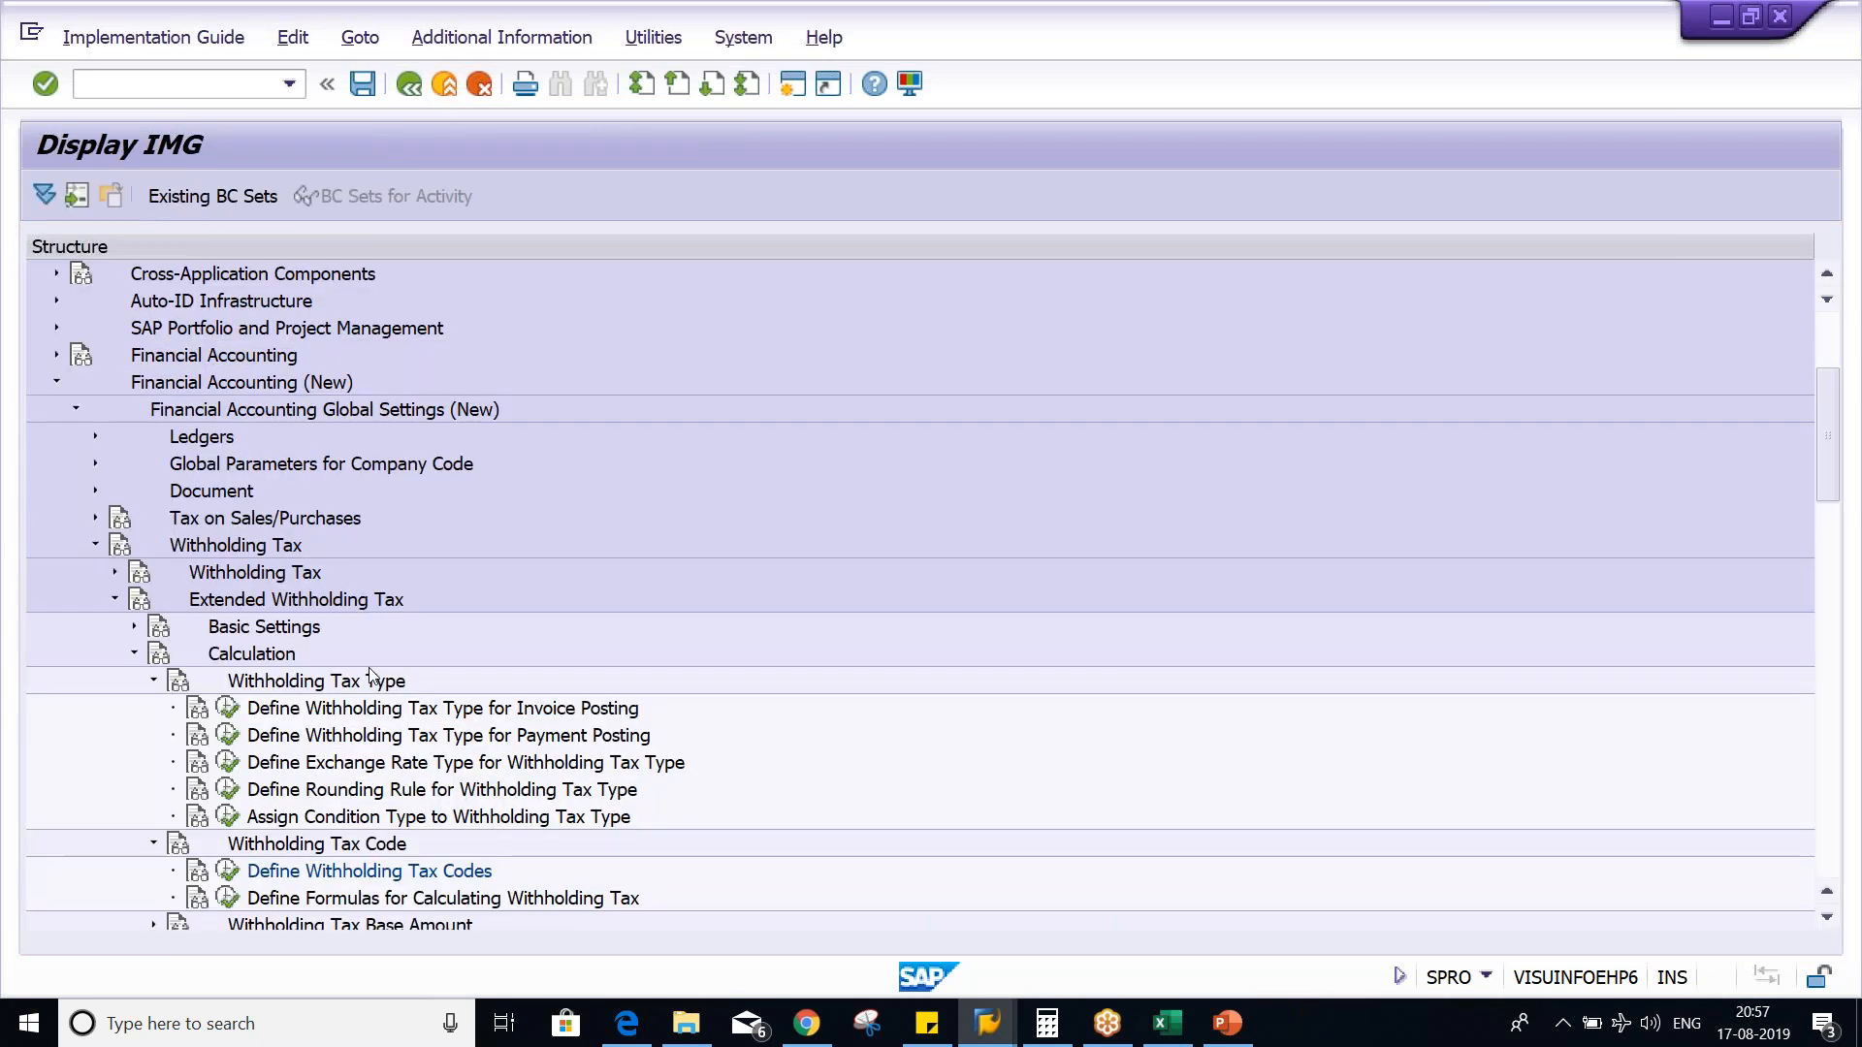
pyautogui.click(229, 709)
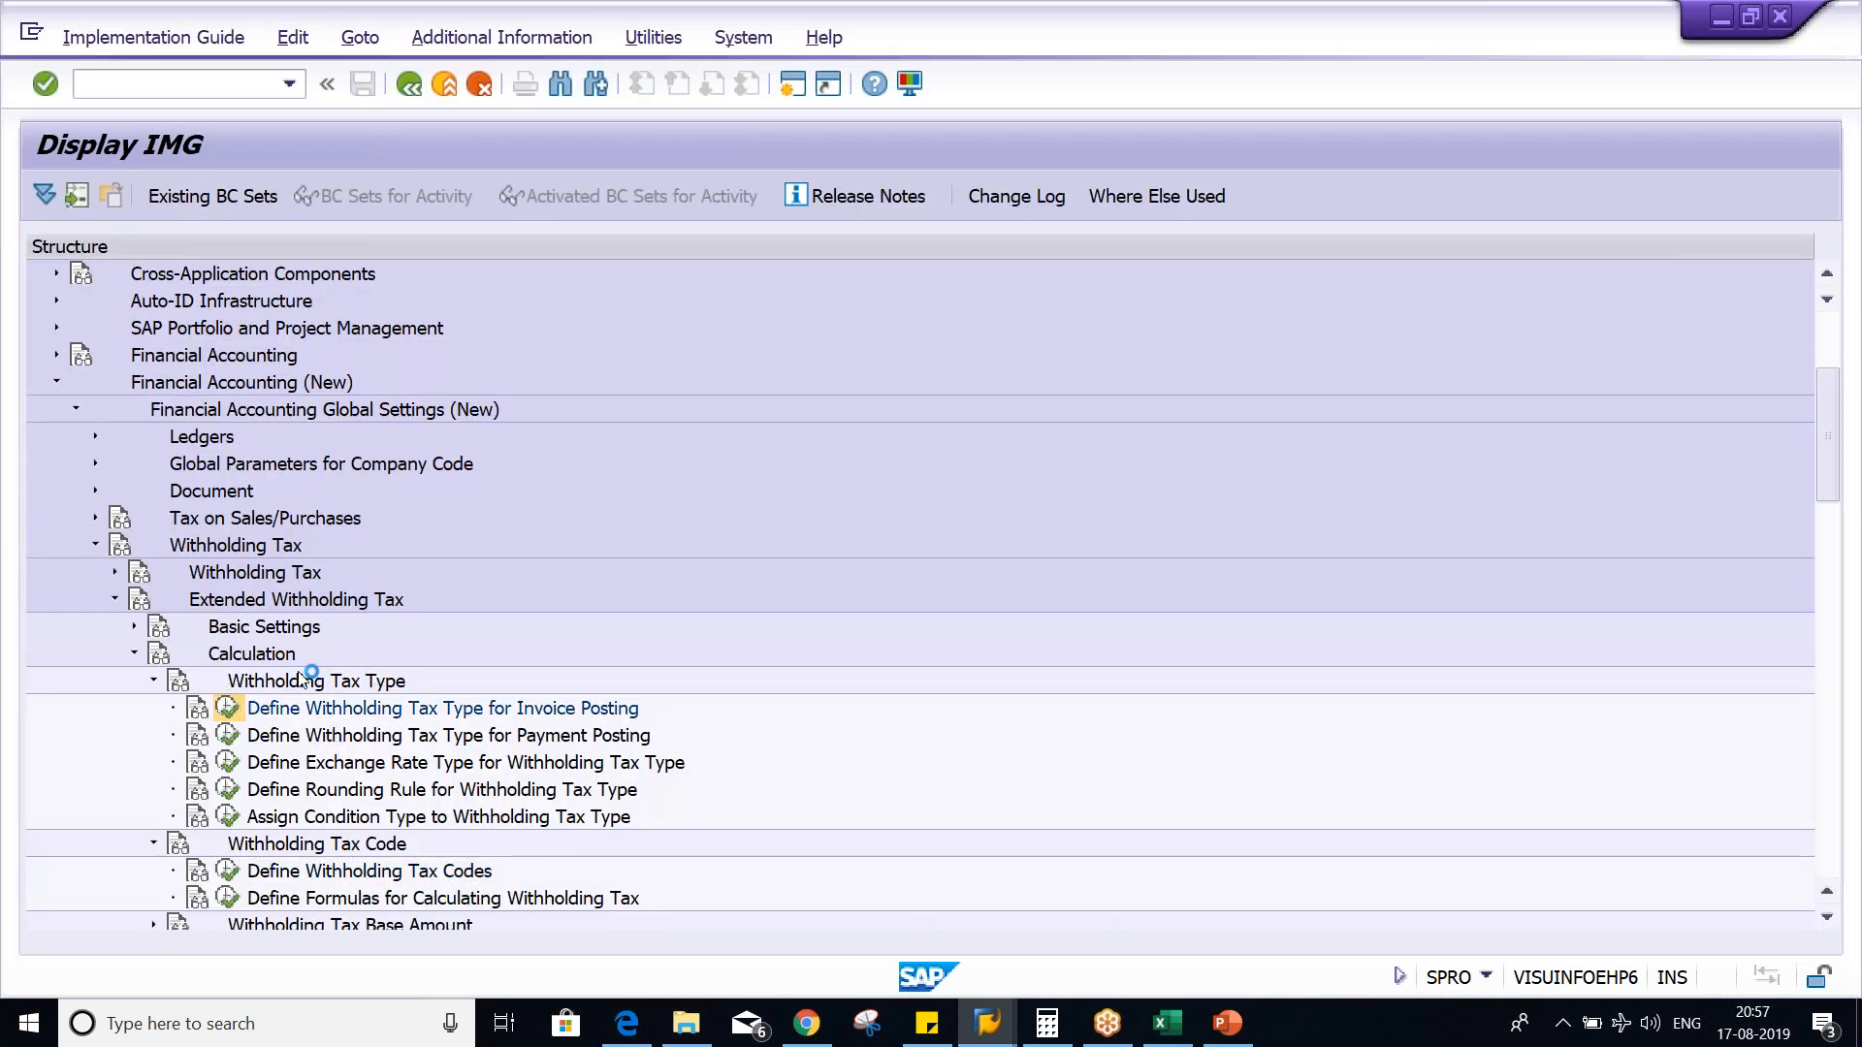
pyautogui.press('Return')
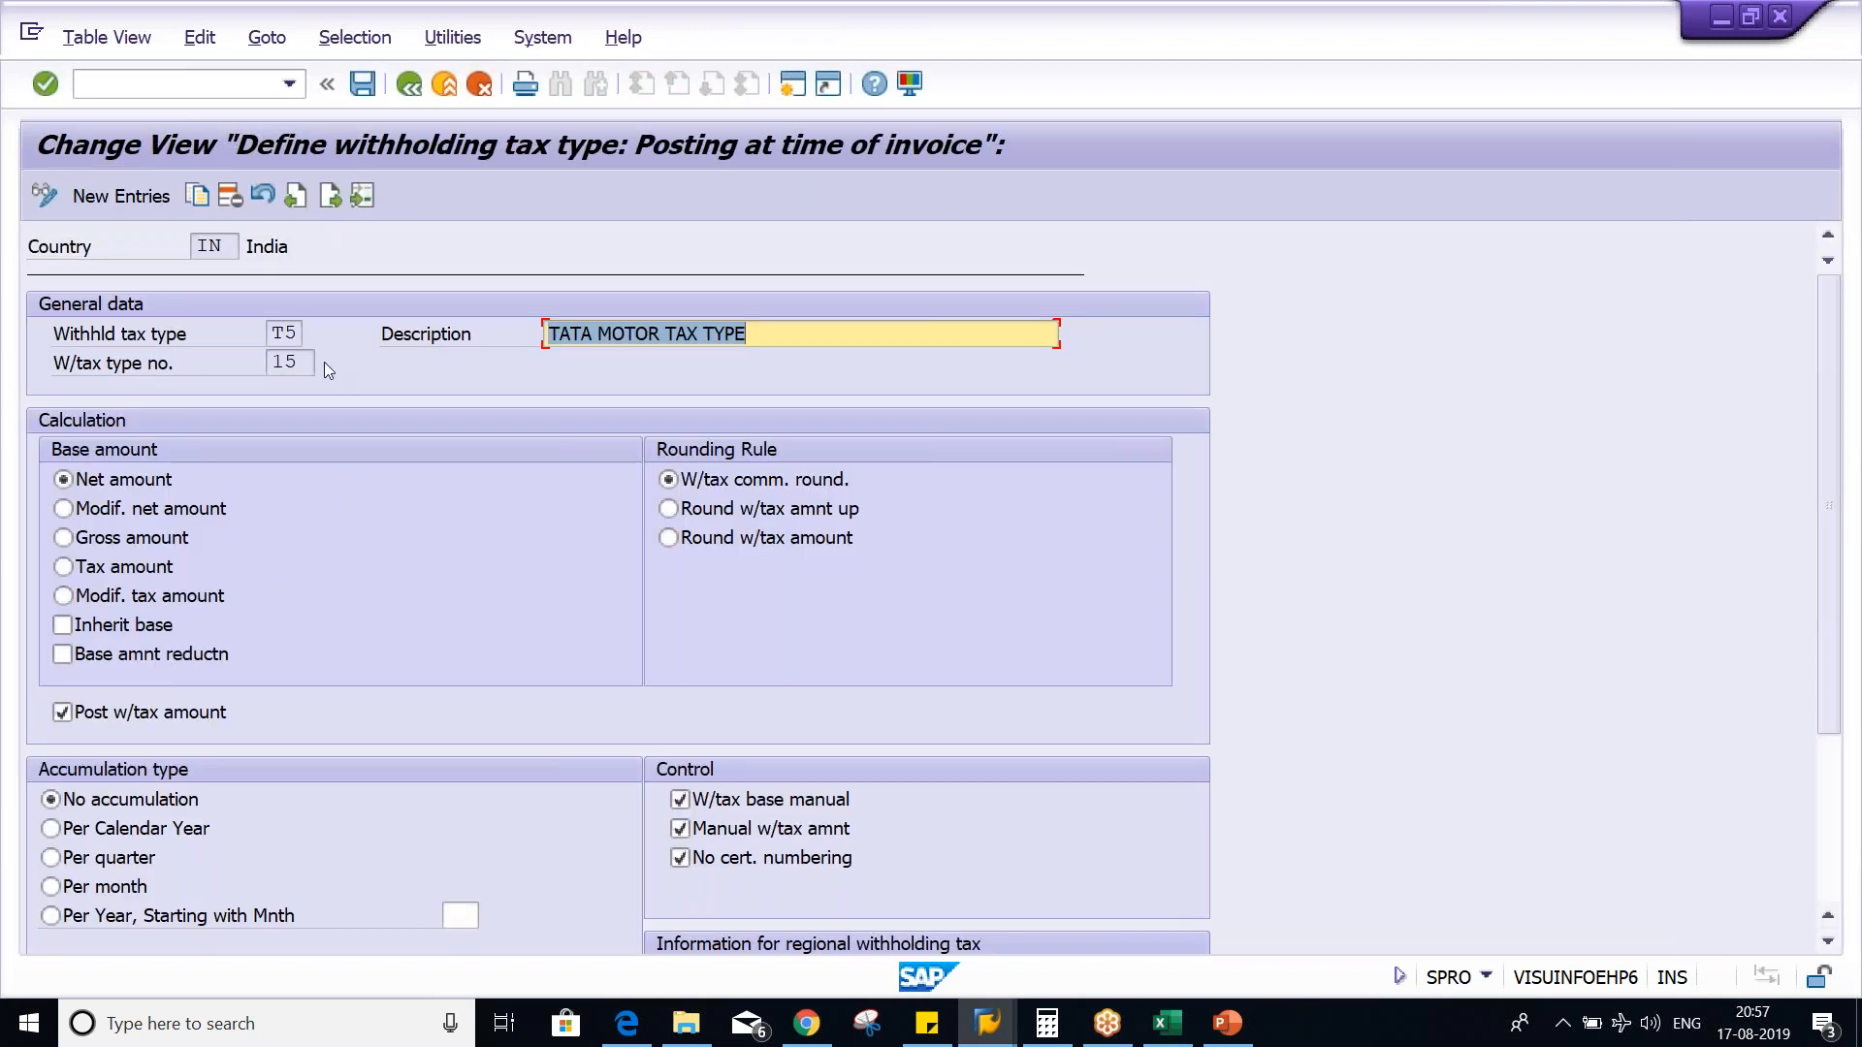
pyautogui.click(91, 481)
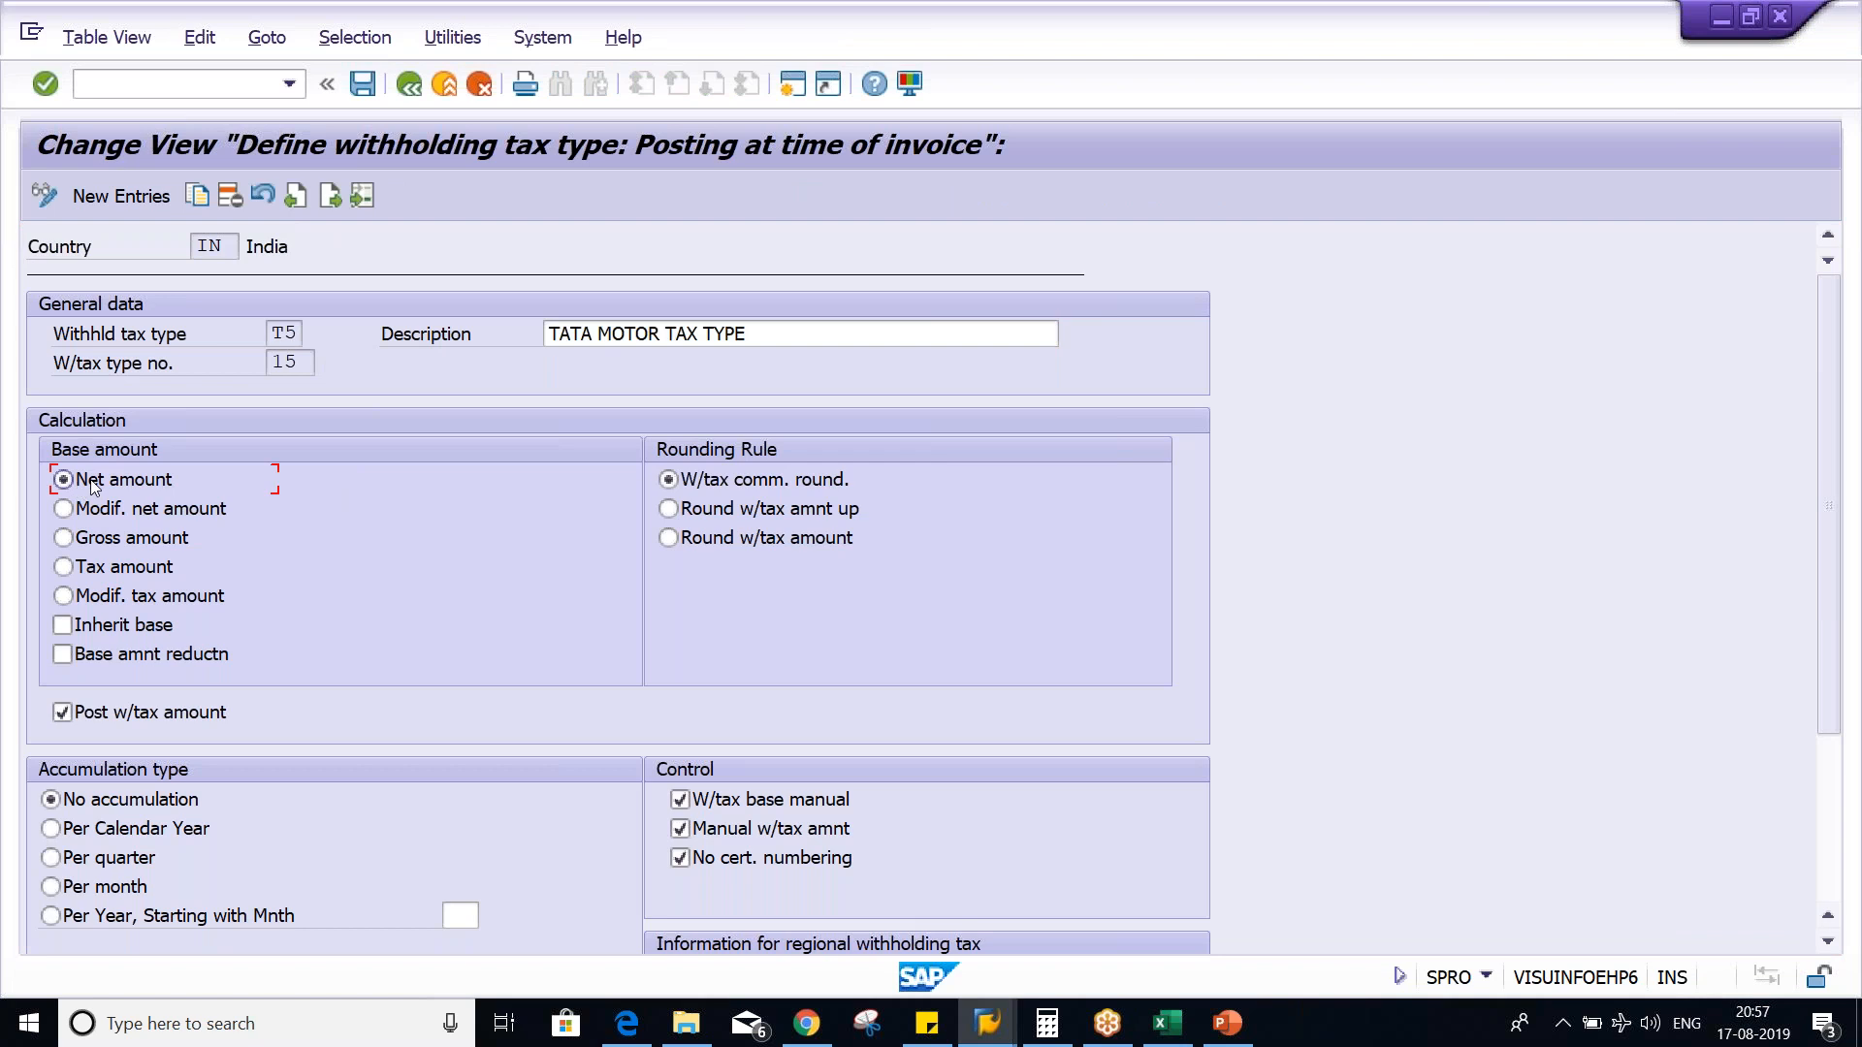
# - Switch to the Class workbook in Excel and examine the invoice, 12% GST and 10% TDS amounts
pyautogui.press('F1')
pyautogui.hotkey('alt', 'Tab')
pyautogui.hotkey('alt', 'Tab')
pyautogui.hotkey('alt', 'Tab')
pyautogui.click(950, 347)
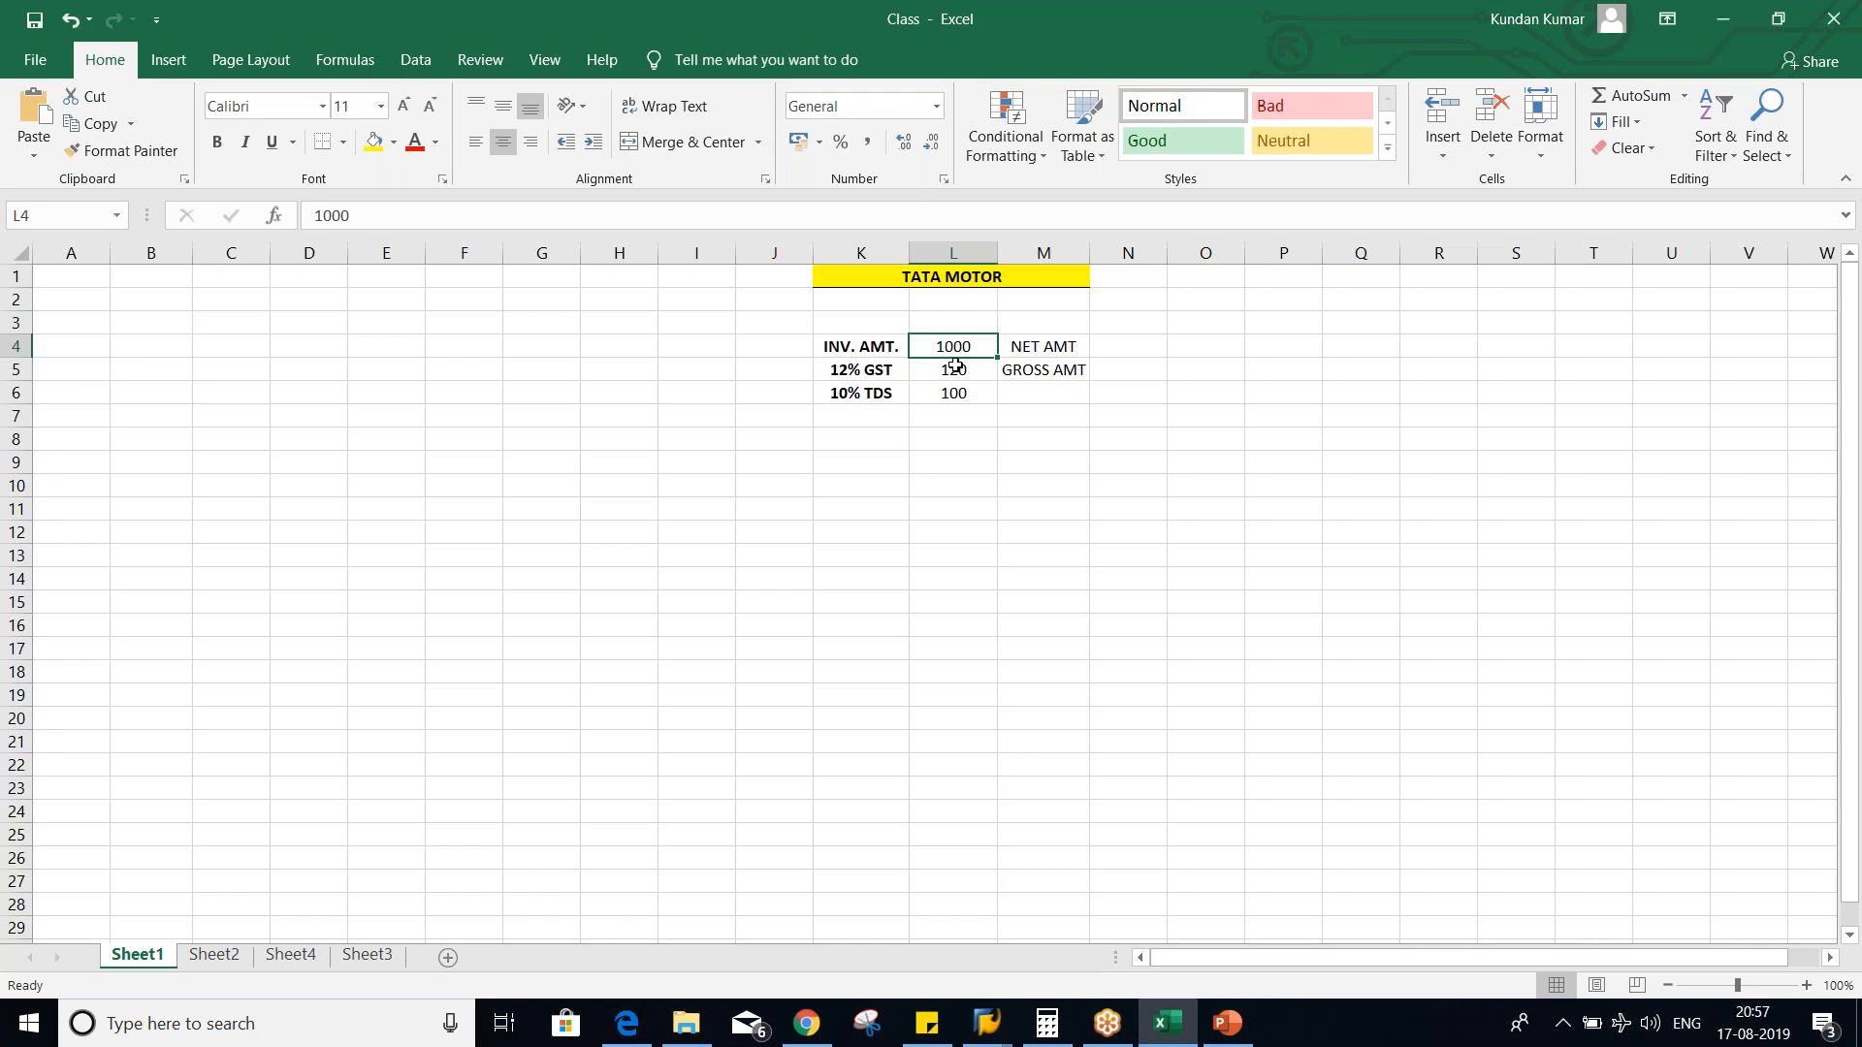
pyautogui.click(955, 365)
pyautogui.click(963, 347)
pyautogui.click(948, 393)
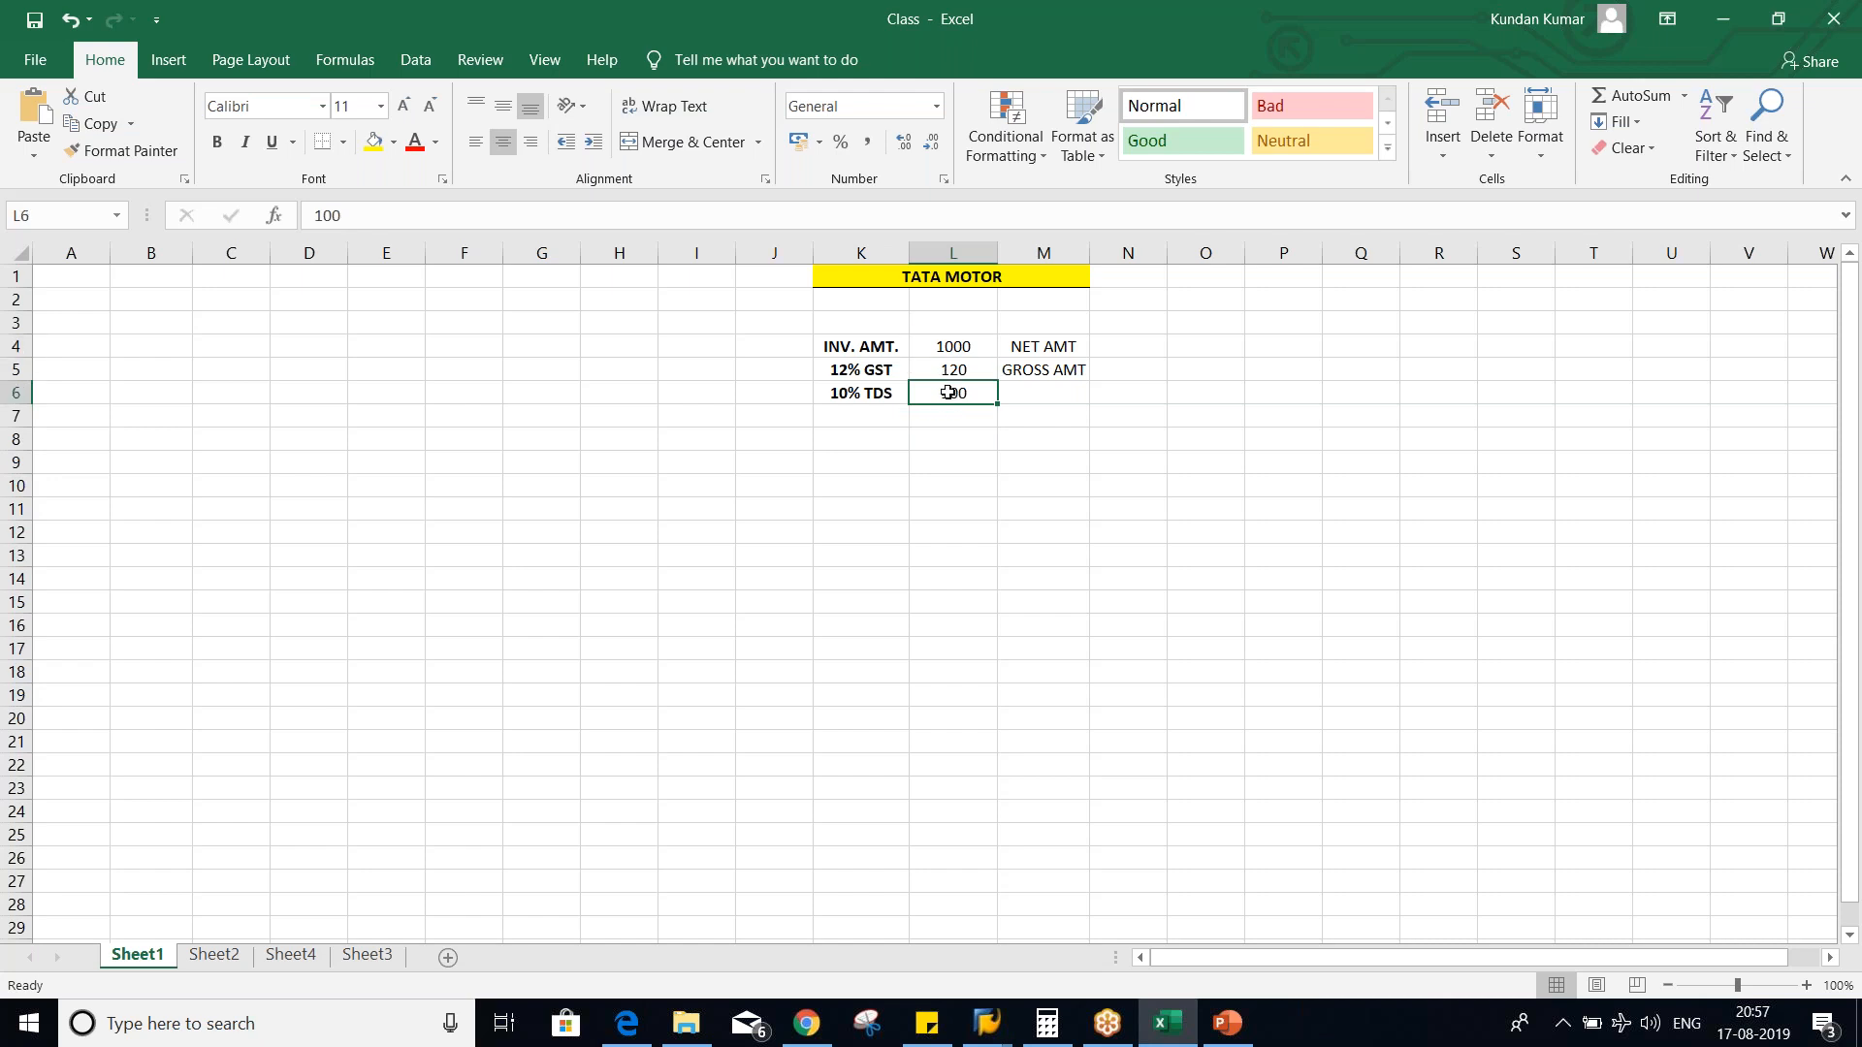
# - Return to withholding tax type T5 in SAP, set its base amount to Gross amount and save it to the TATA MOTOR customizing request
pyautogui.hotkey('alt', 'Tab')
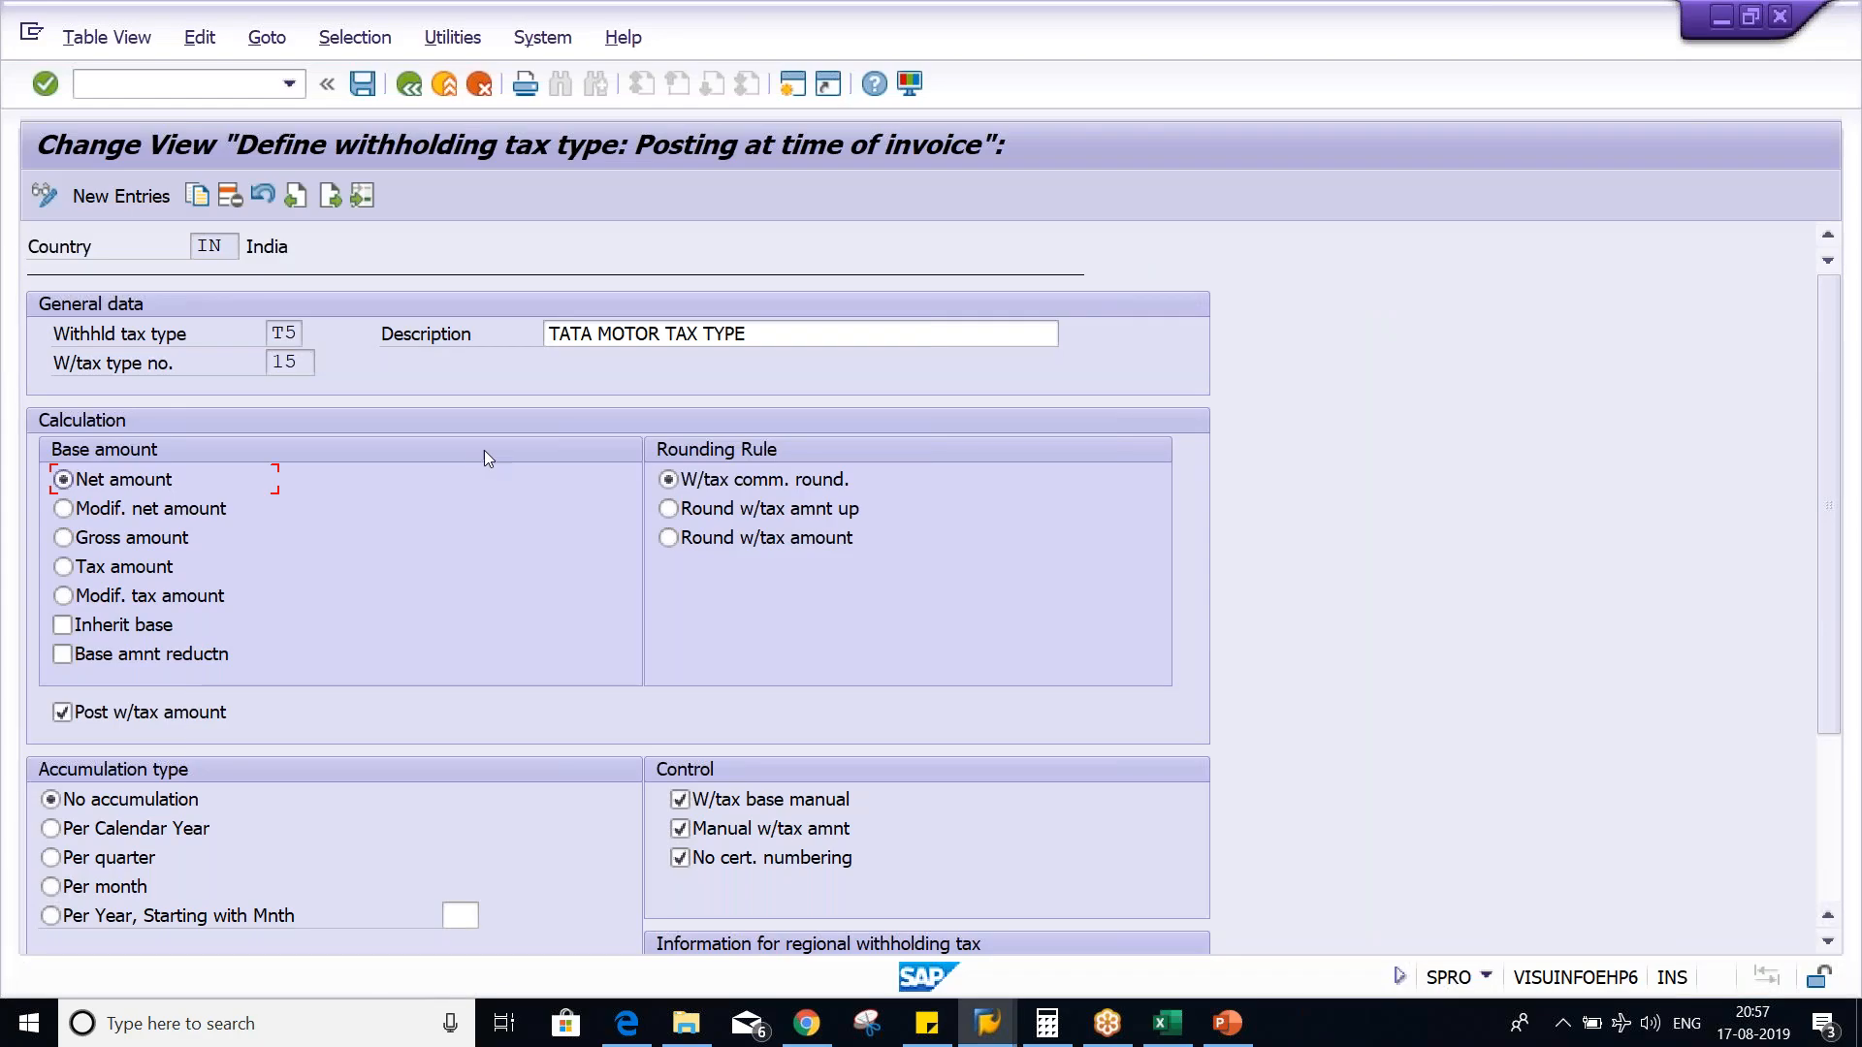
pyautogui.click(156, 538)
pyautogui.hotkey('ctrl', 's')
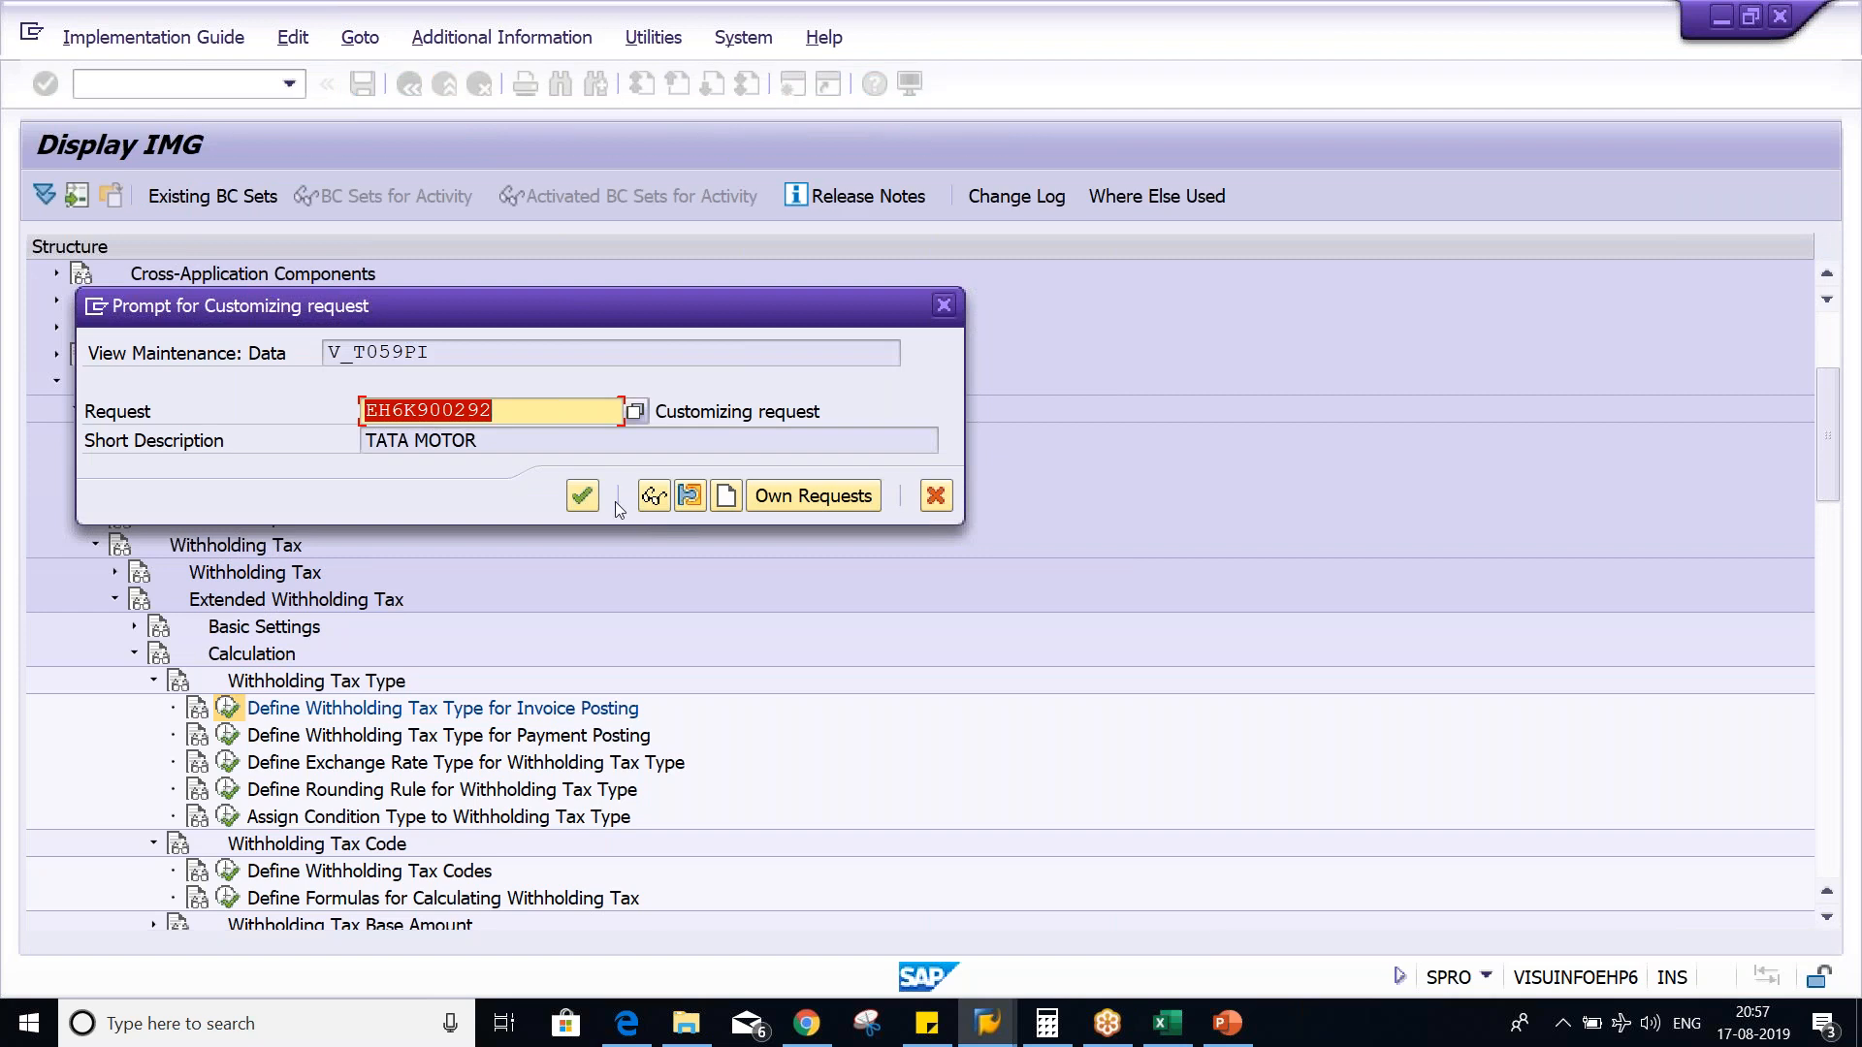
pyautogui.click(587, 492)
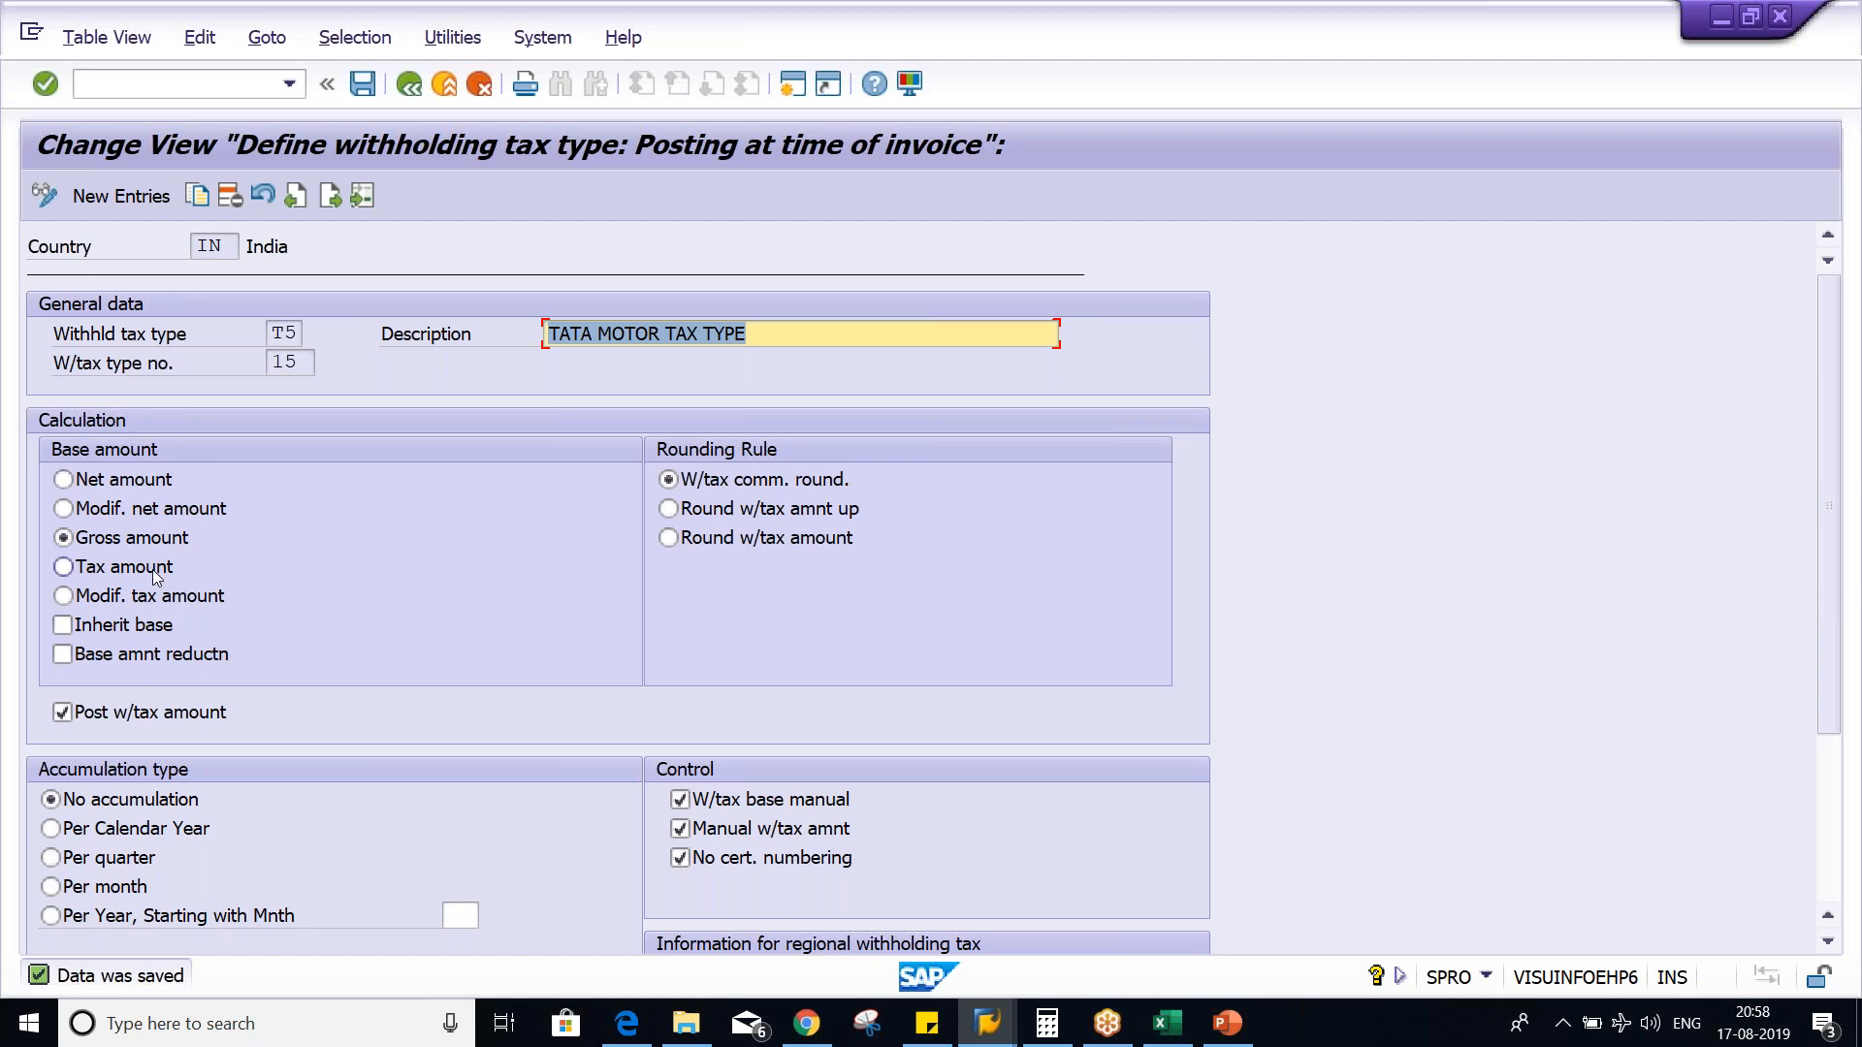
# - Switch to the Excel worksheet and review the invoice and 12% GST amounts that form the gross amount
pyautogui.hotkey('alt', 'Tab')
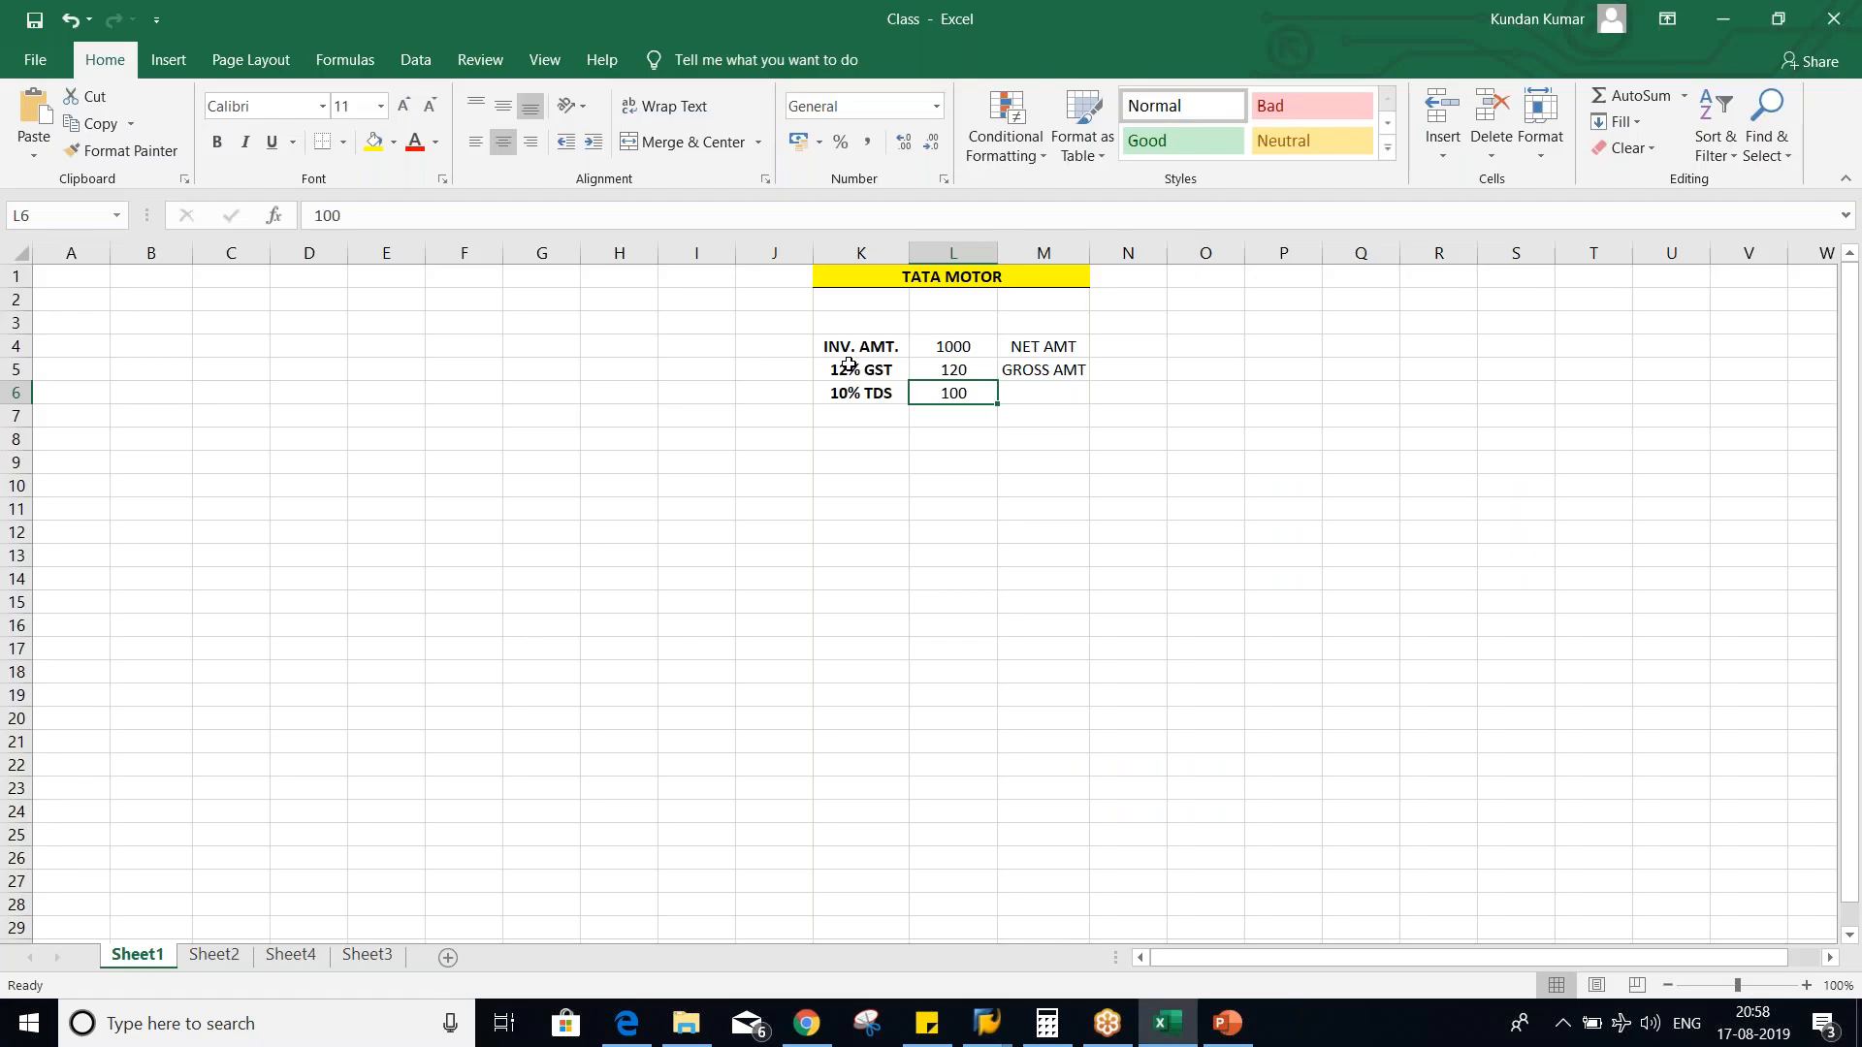
pyautogui.click(980, 472)
pyautogui.click(958, 347)
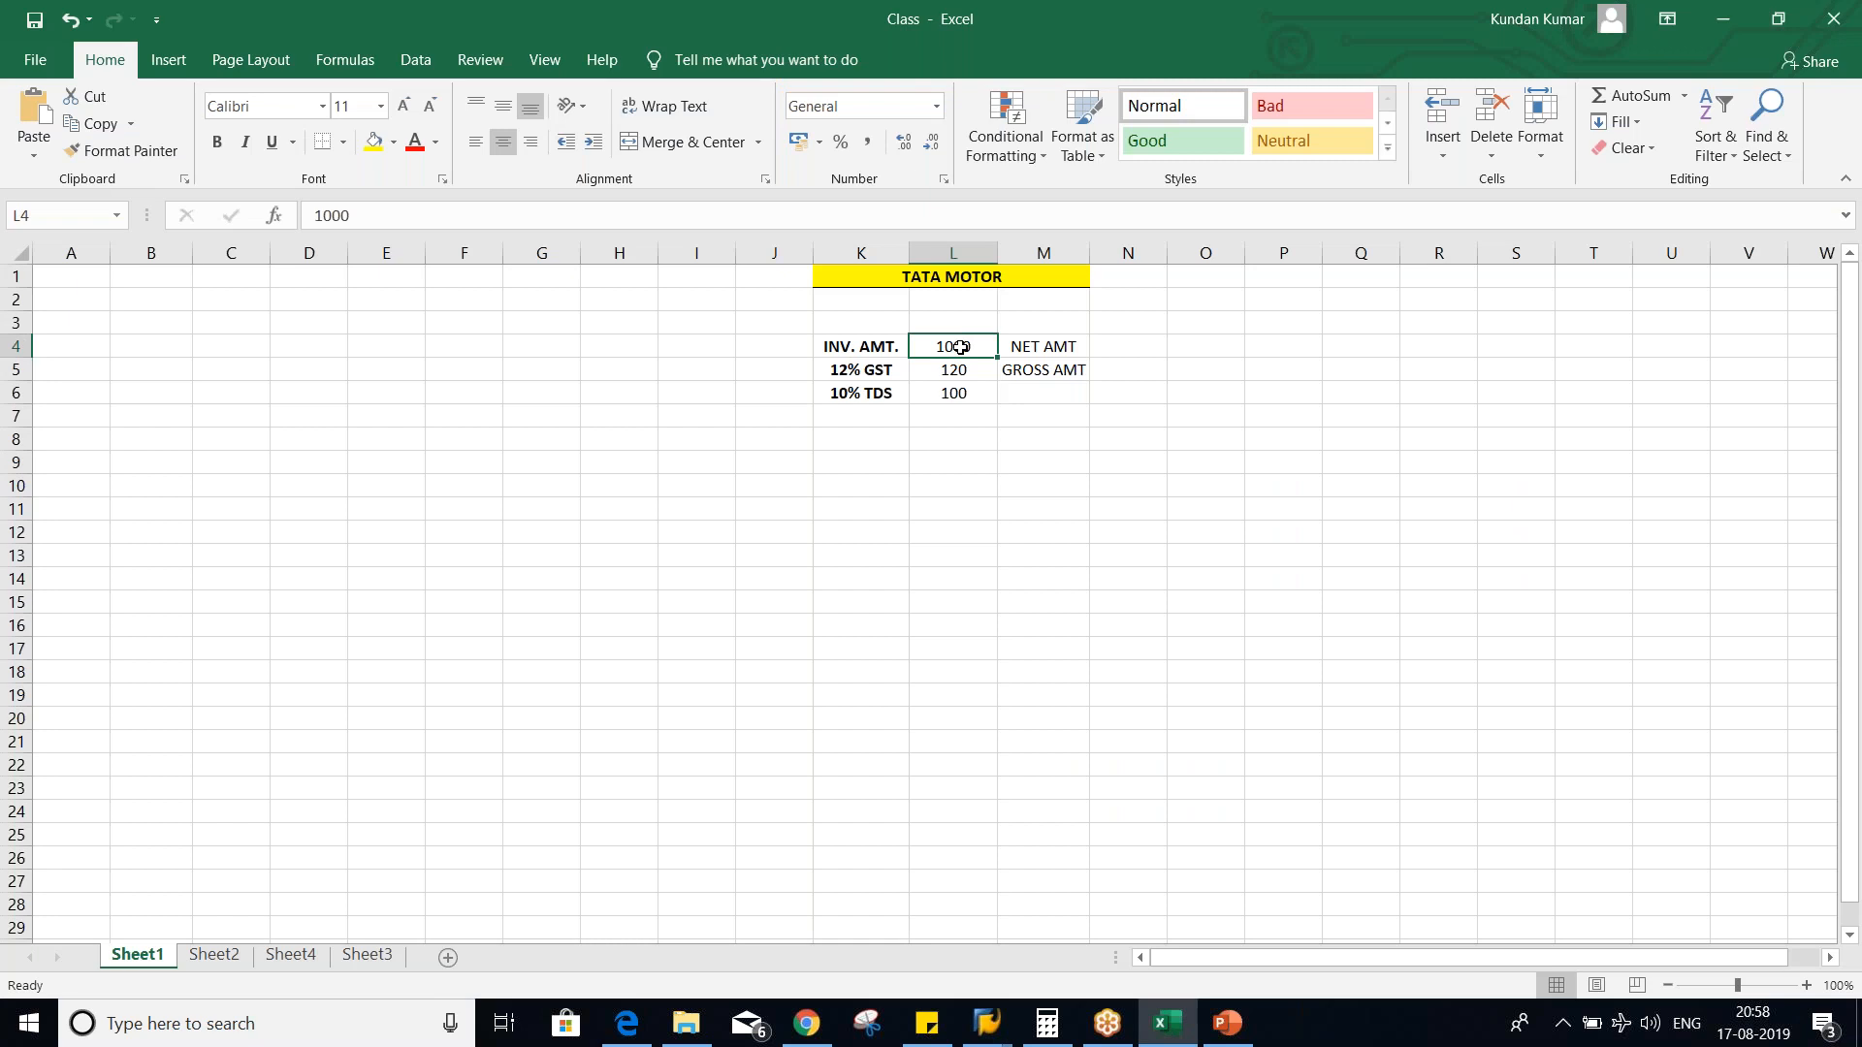
pyautogui.click(955, 368)
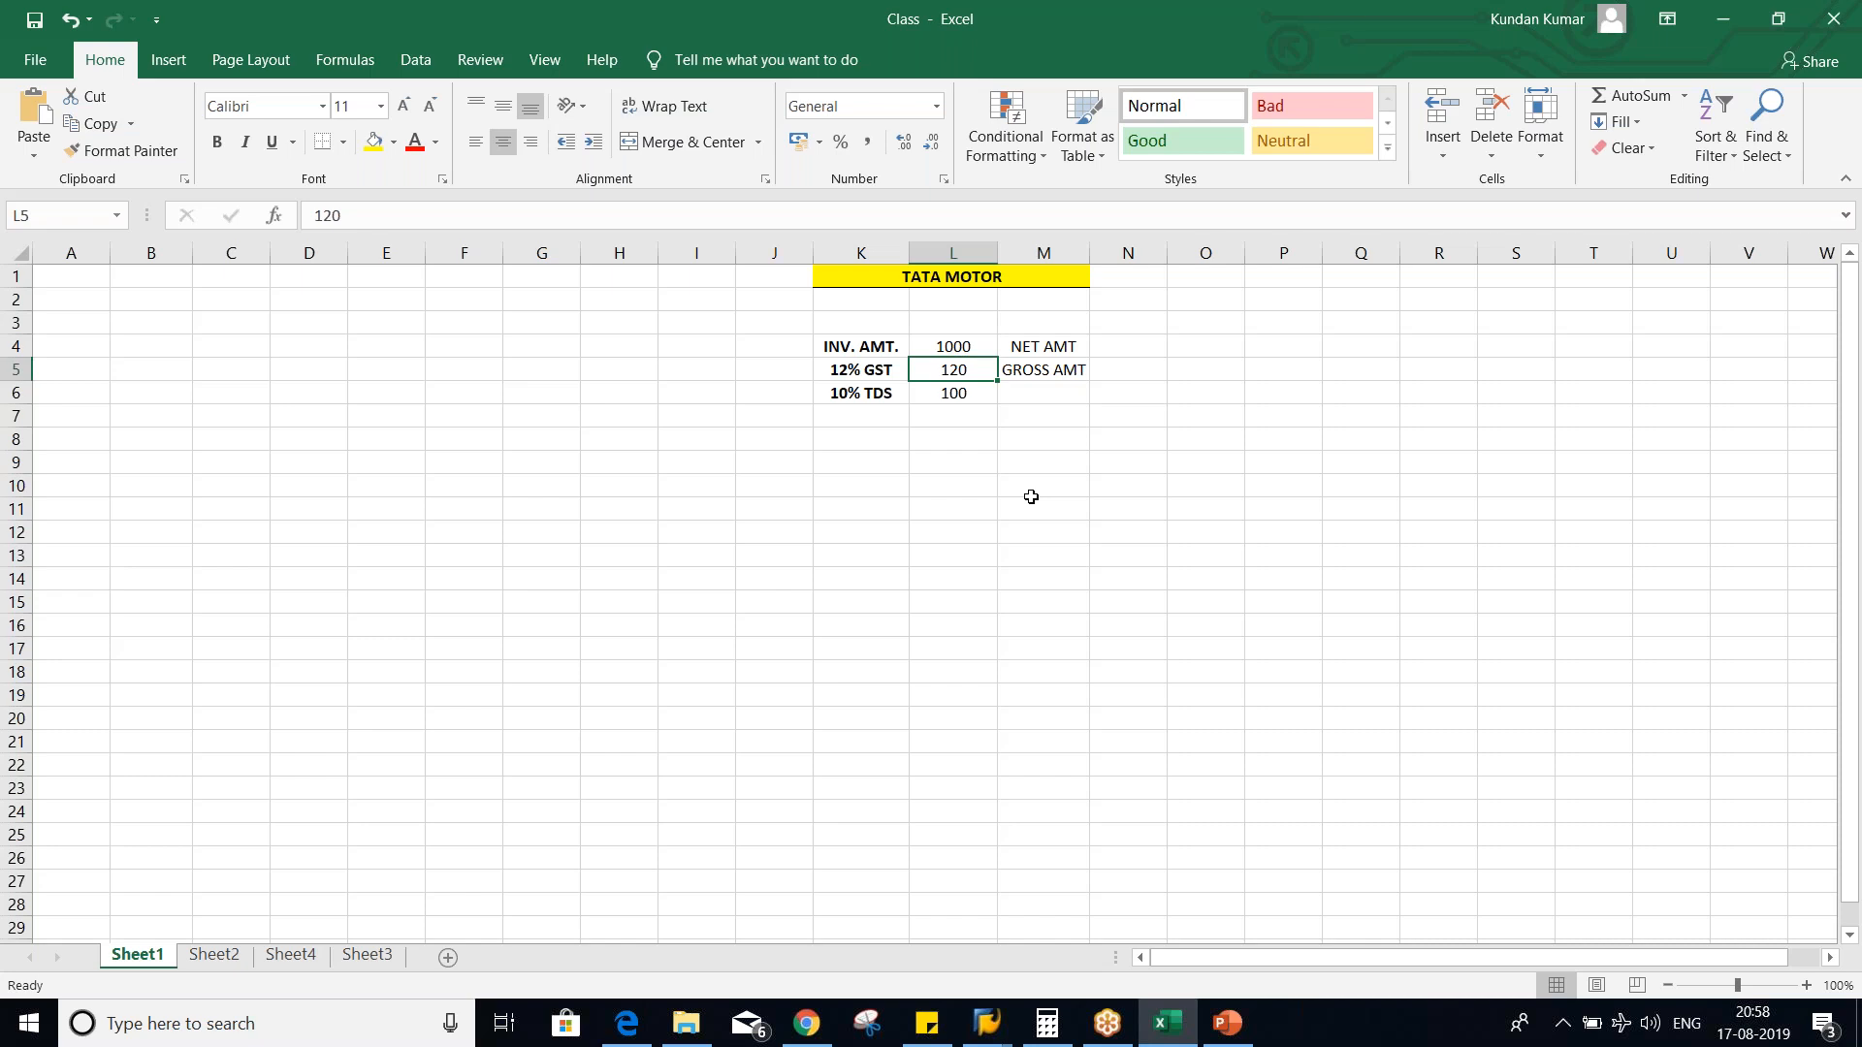
# - Recheck the saved T5 settings in SAP, then restart vendor invoice entry with /NFB60 in the simulated document's session
pyautogui.hotkey('alt', 'Tab')
pyautogui.hotkey('alt', 'Tab')
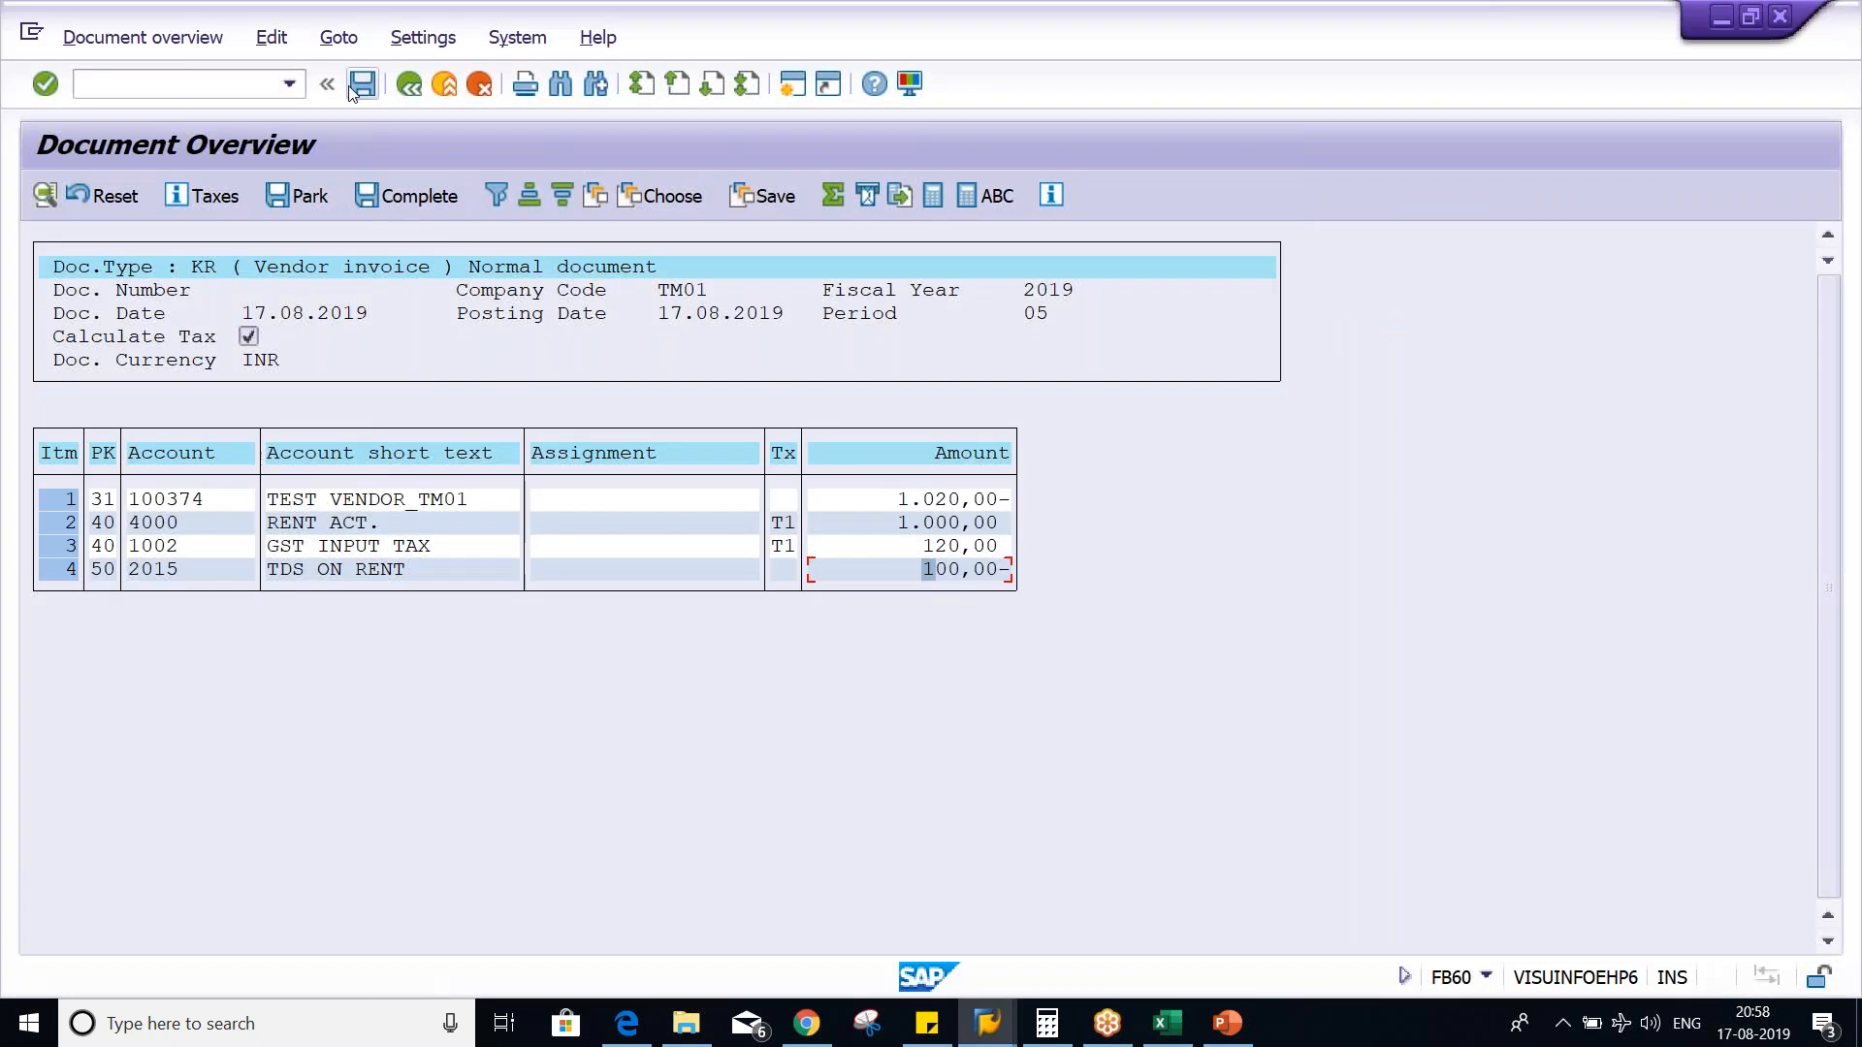
pyautogui.hotkey('alt', 'Tab')
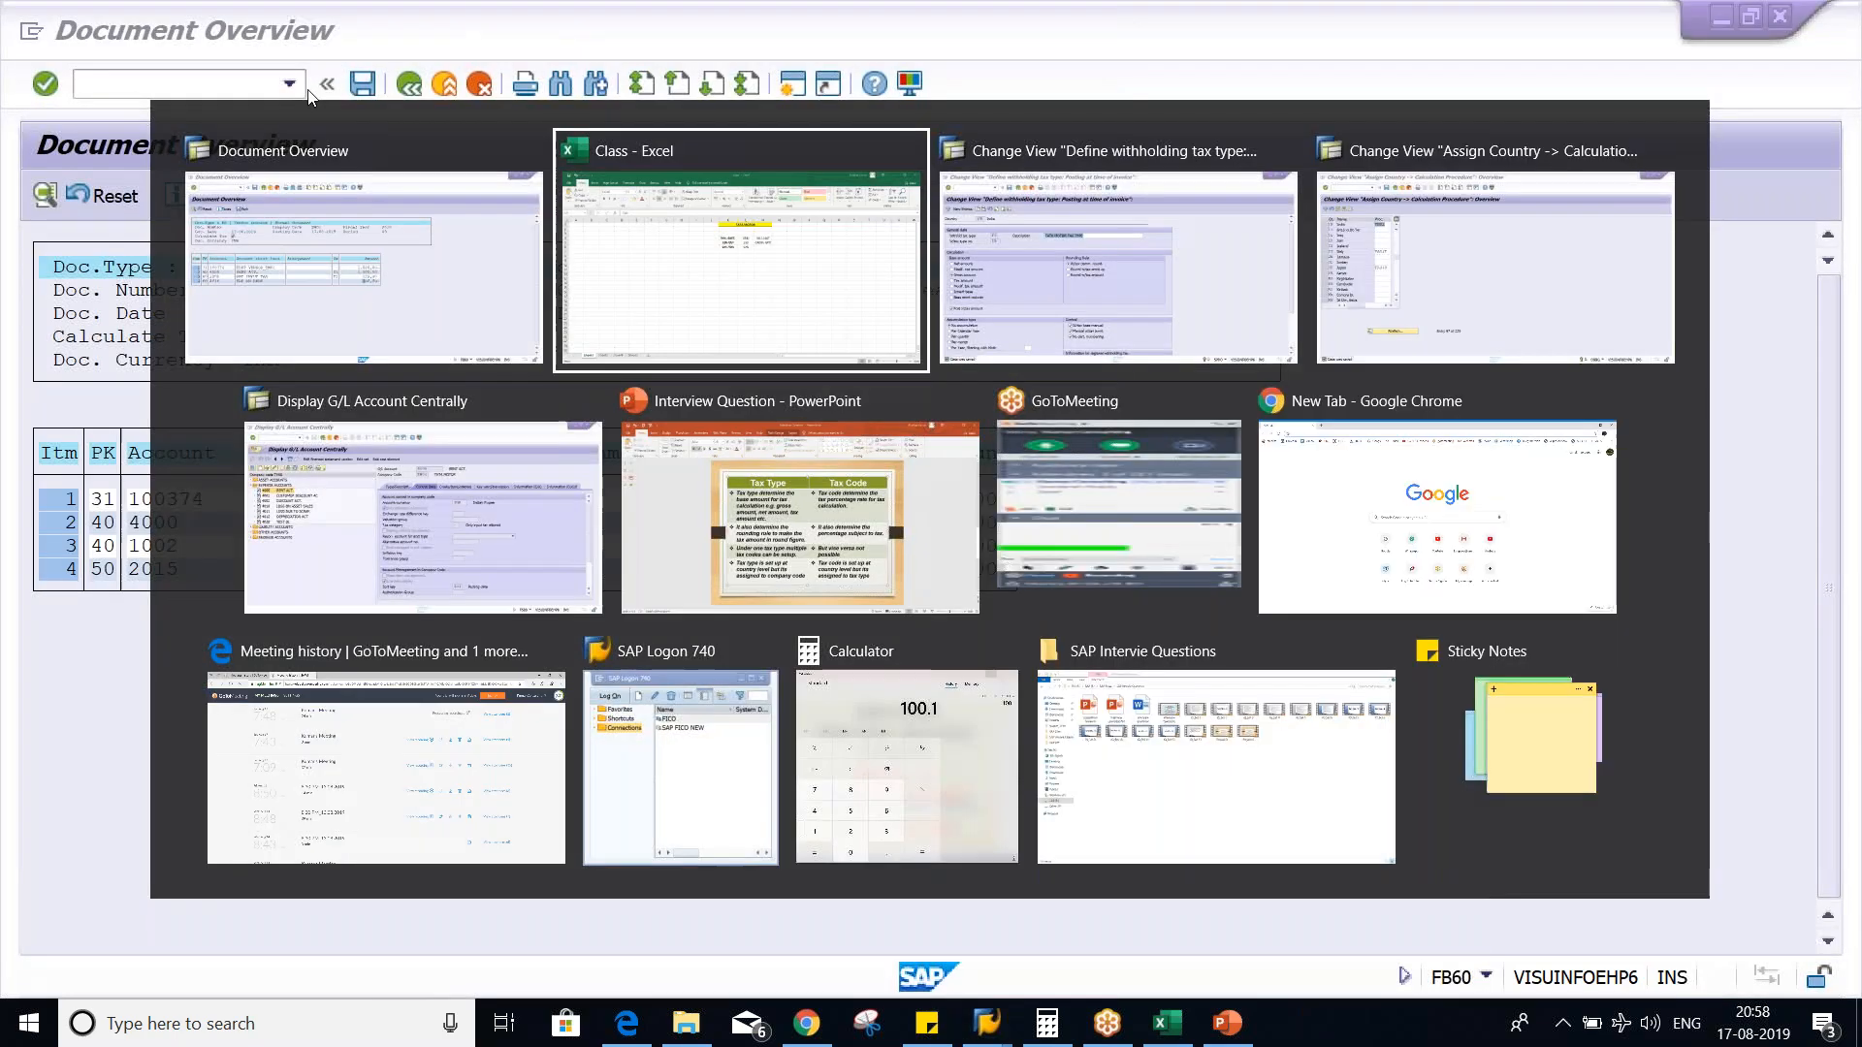
pyautogui.hotkey('alt', 'Tab')
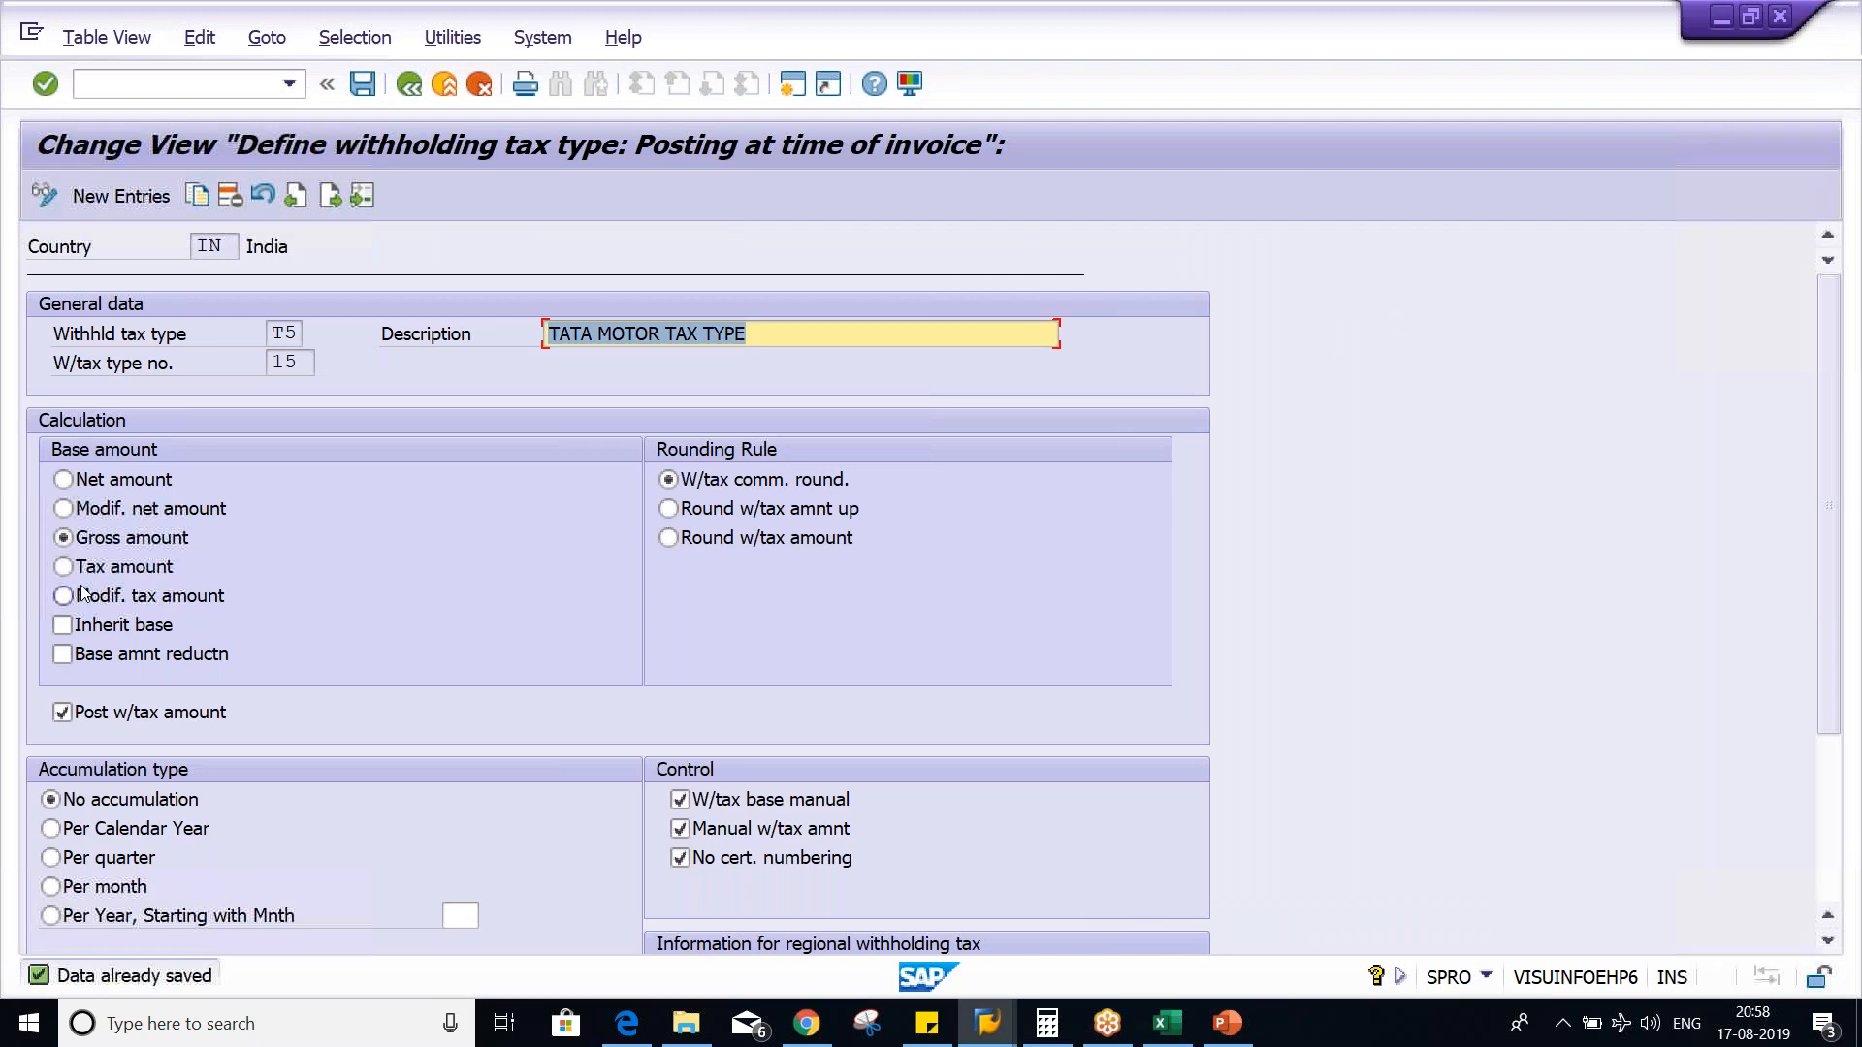
pyautogui.hotkey('alt', 'Tab')
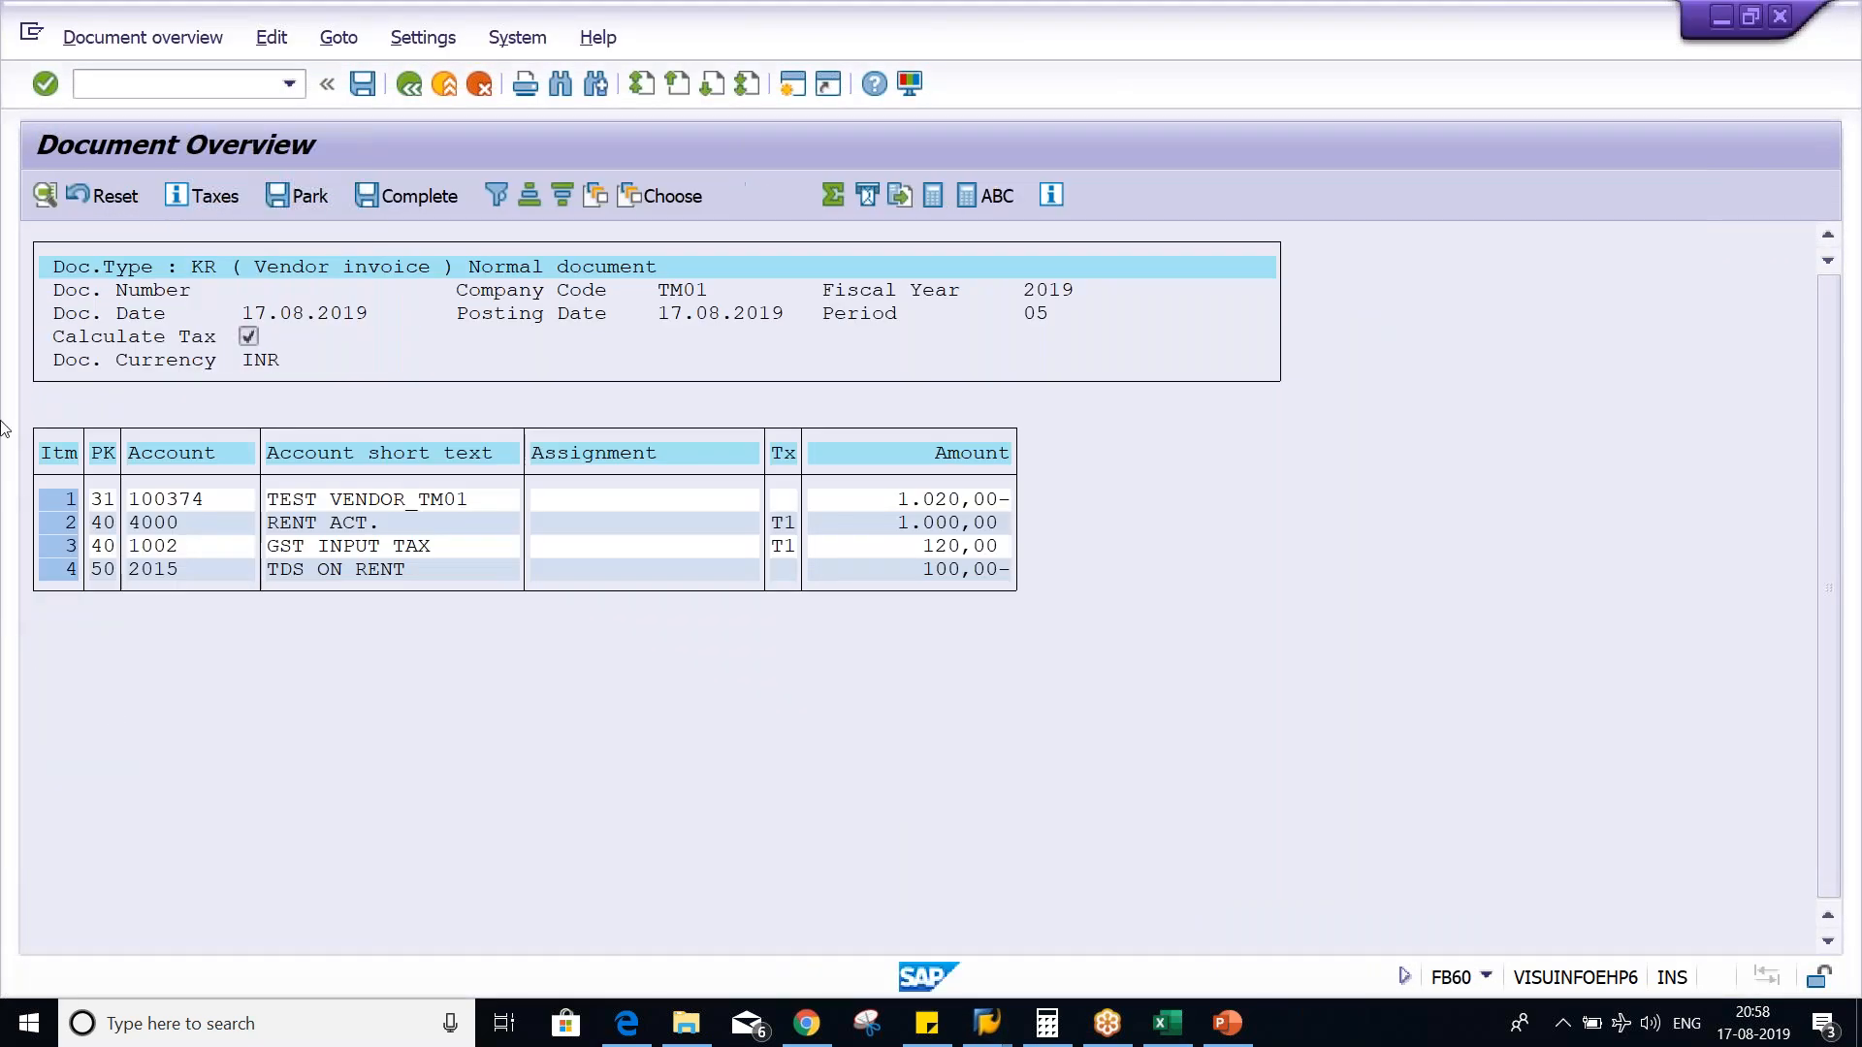
pyautogui.click(289, 84)
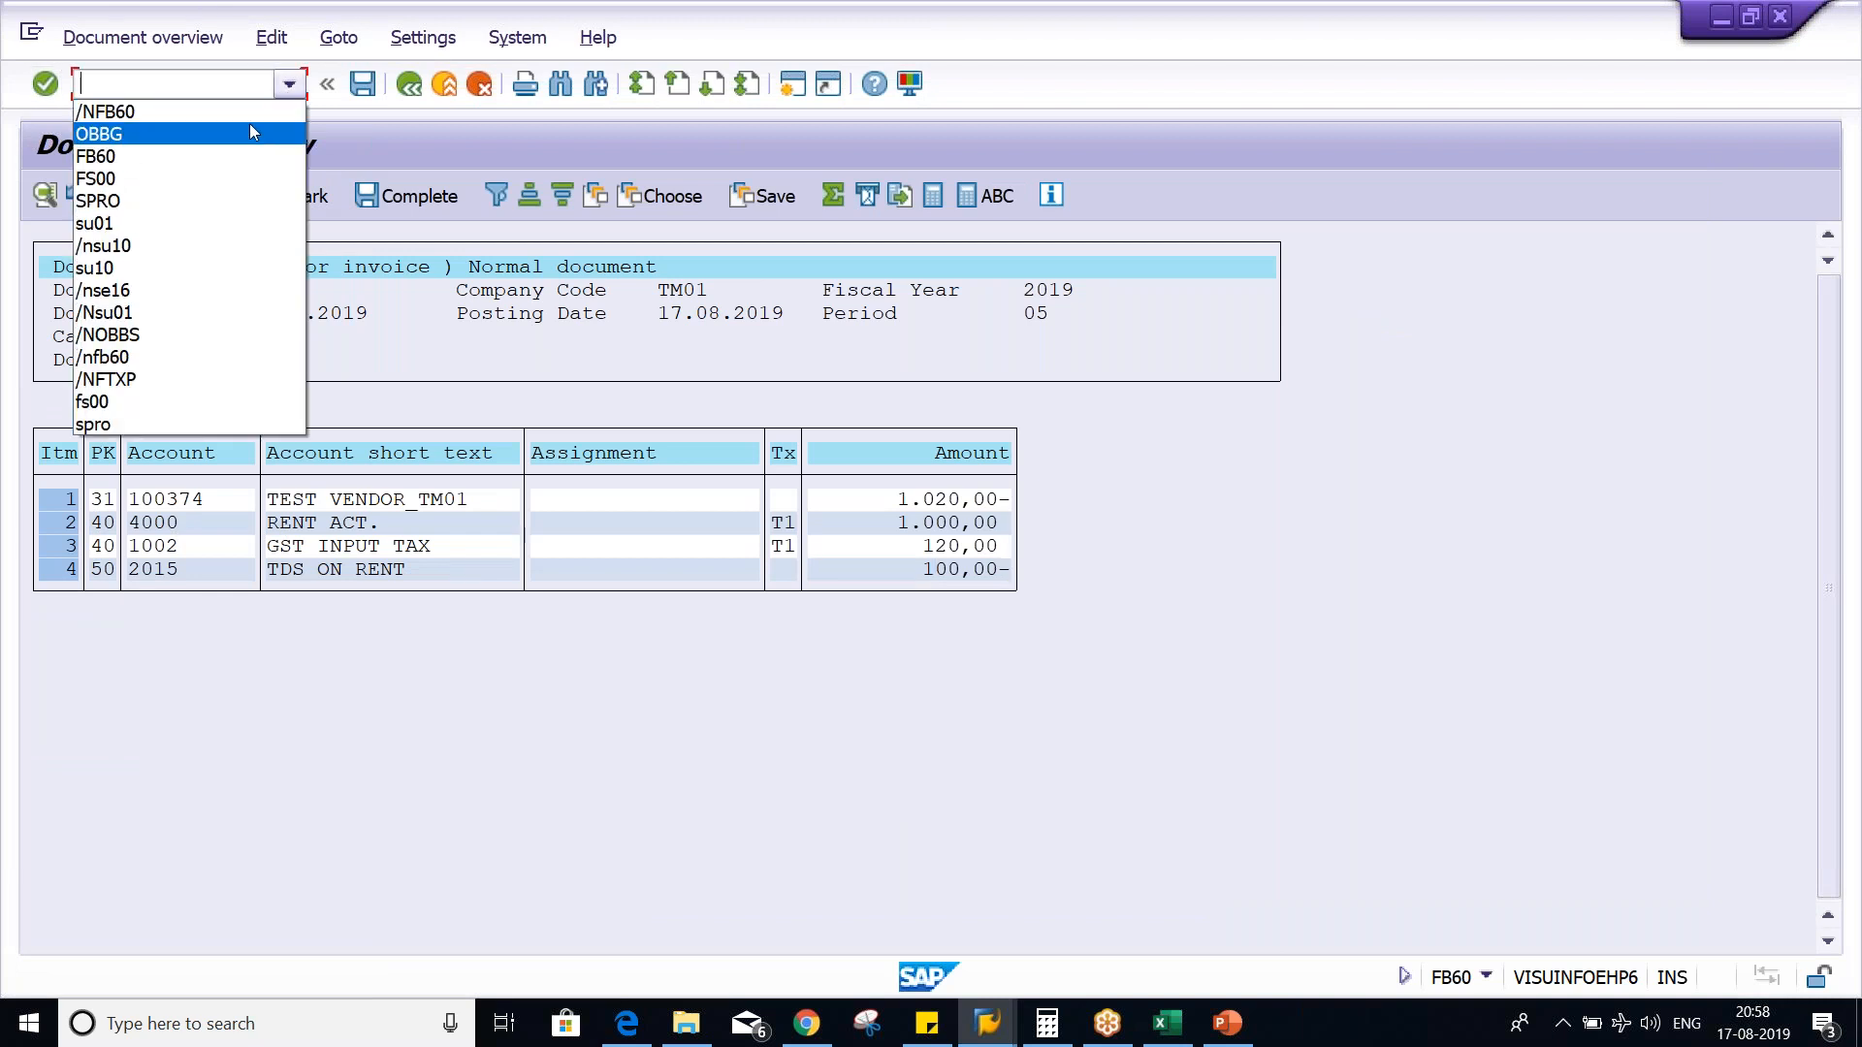
pyautogui.click(247, 115)
pyautogui.press('Return')
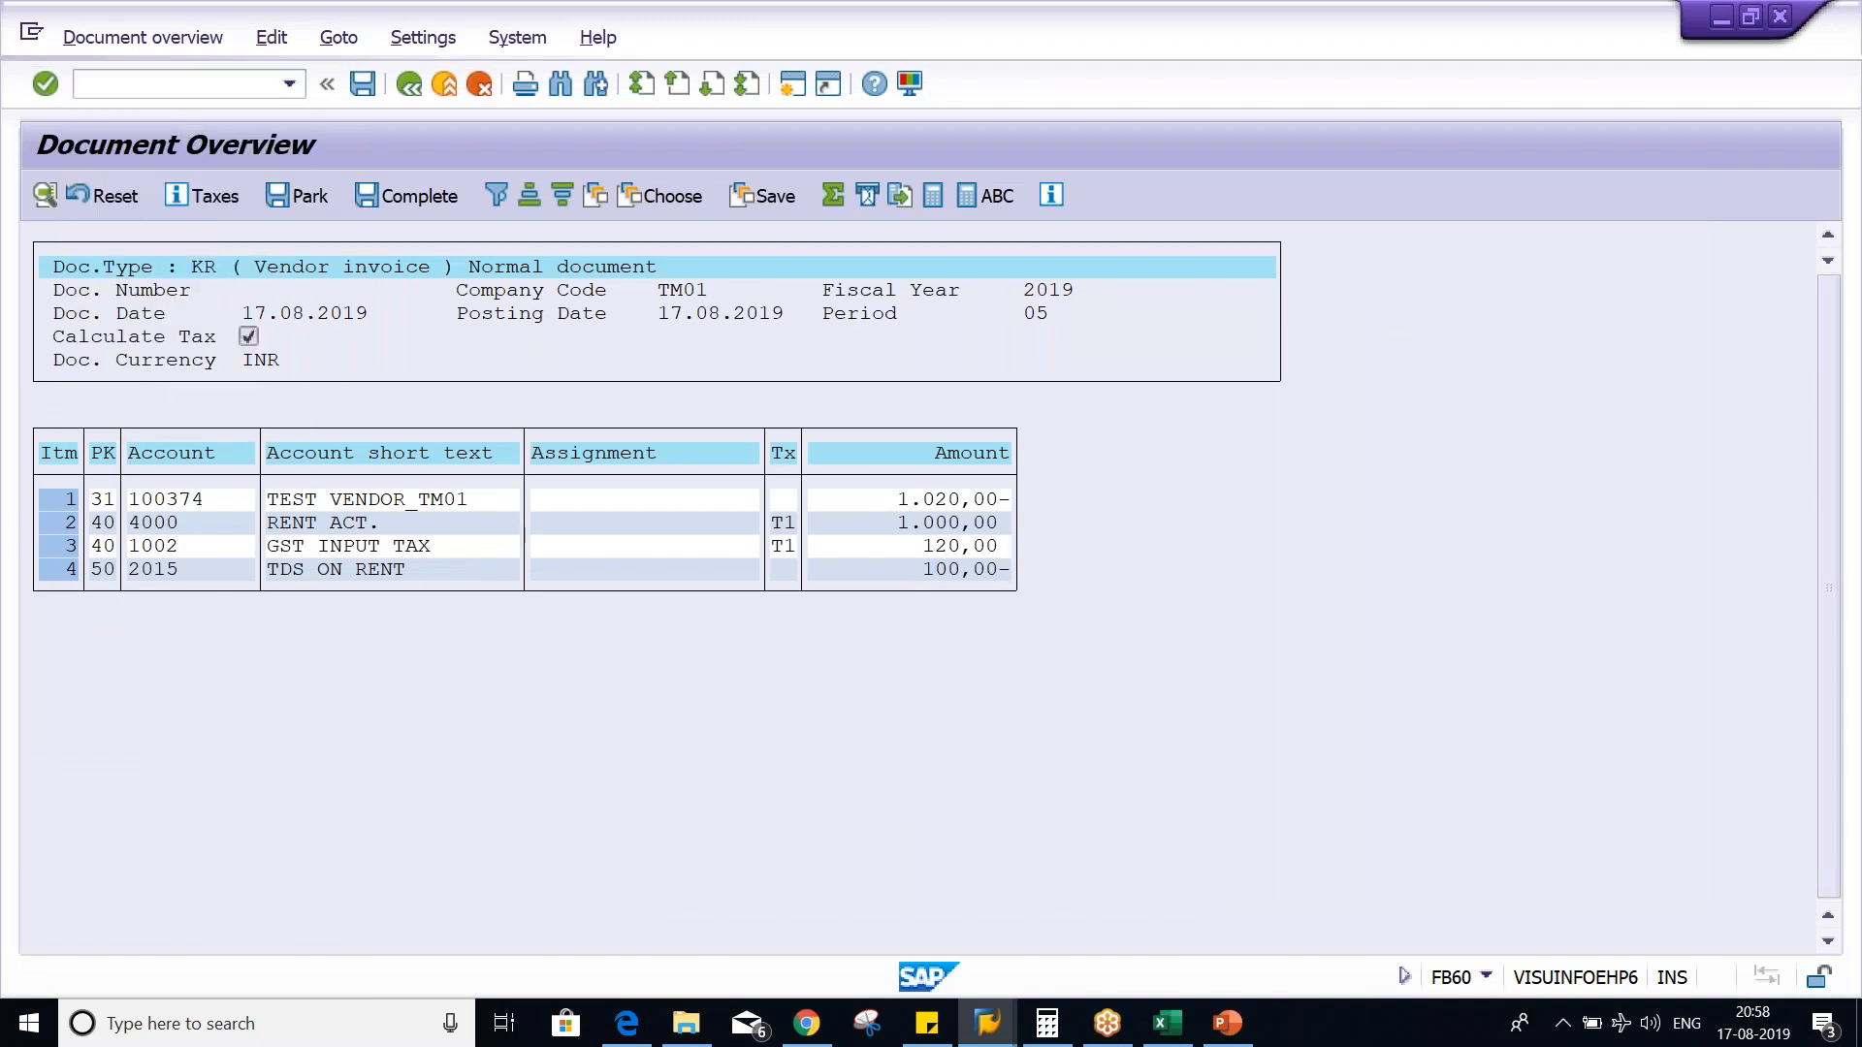
# - Fill in the test vendor, invoice date 17.08.2019 and amount 1120 in the new vendor invoice
pyautogui.press('Down')
pyautogui.press('Return')
pyautogui.press('Tab')
pyautogui.press('Tab')
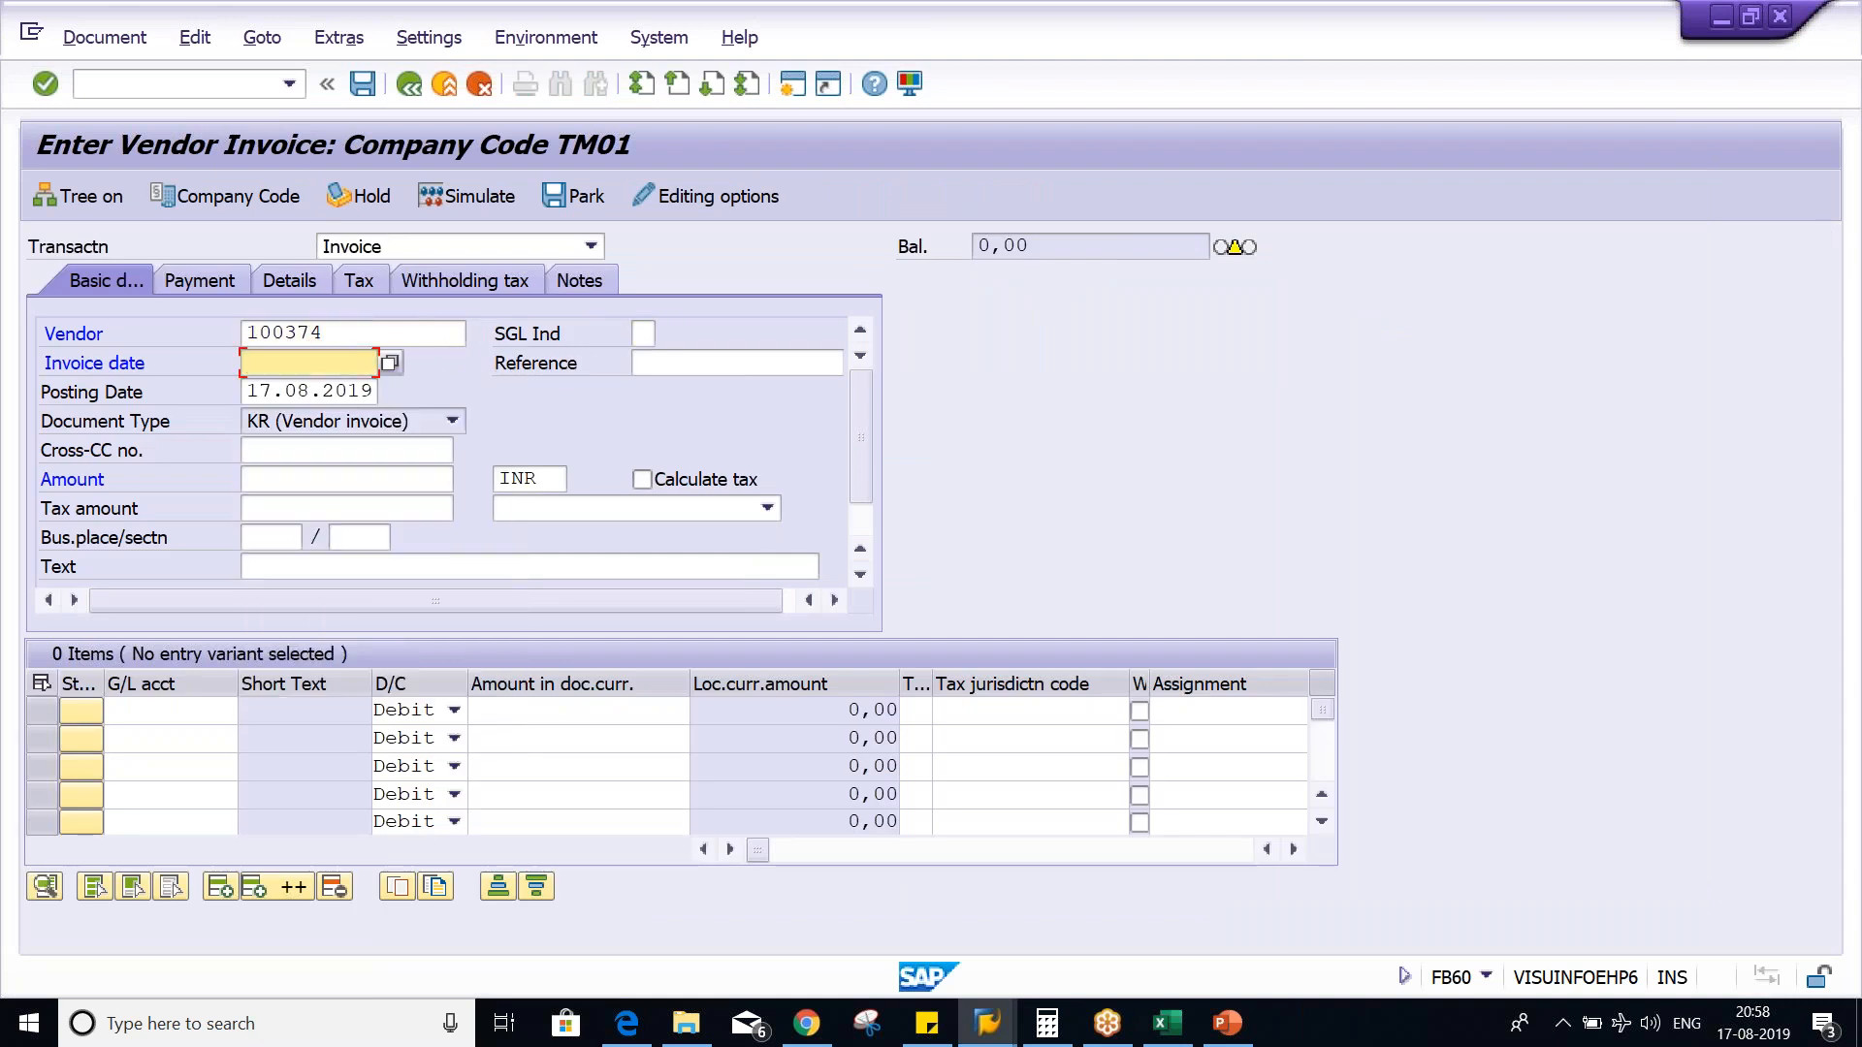
pyautogui.press('Down')
pyautogui.press('Return')
pyautogui.press('Return')
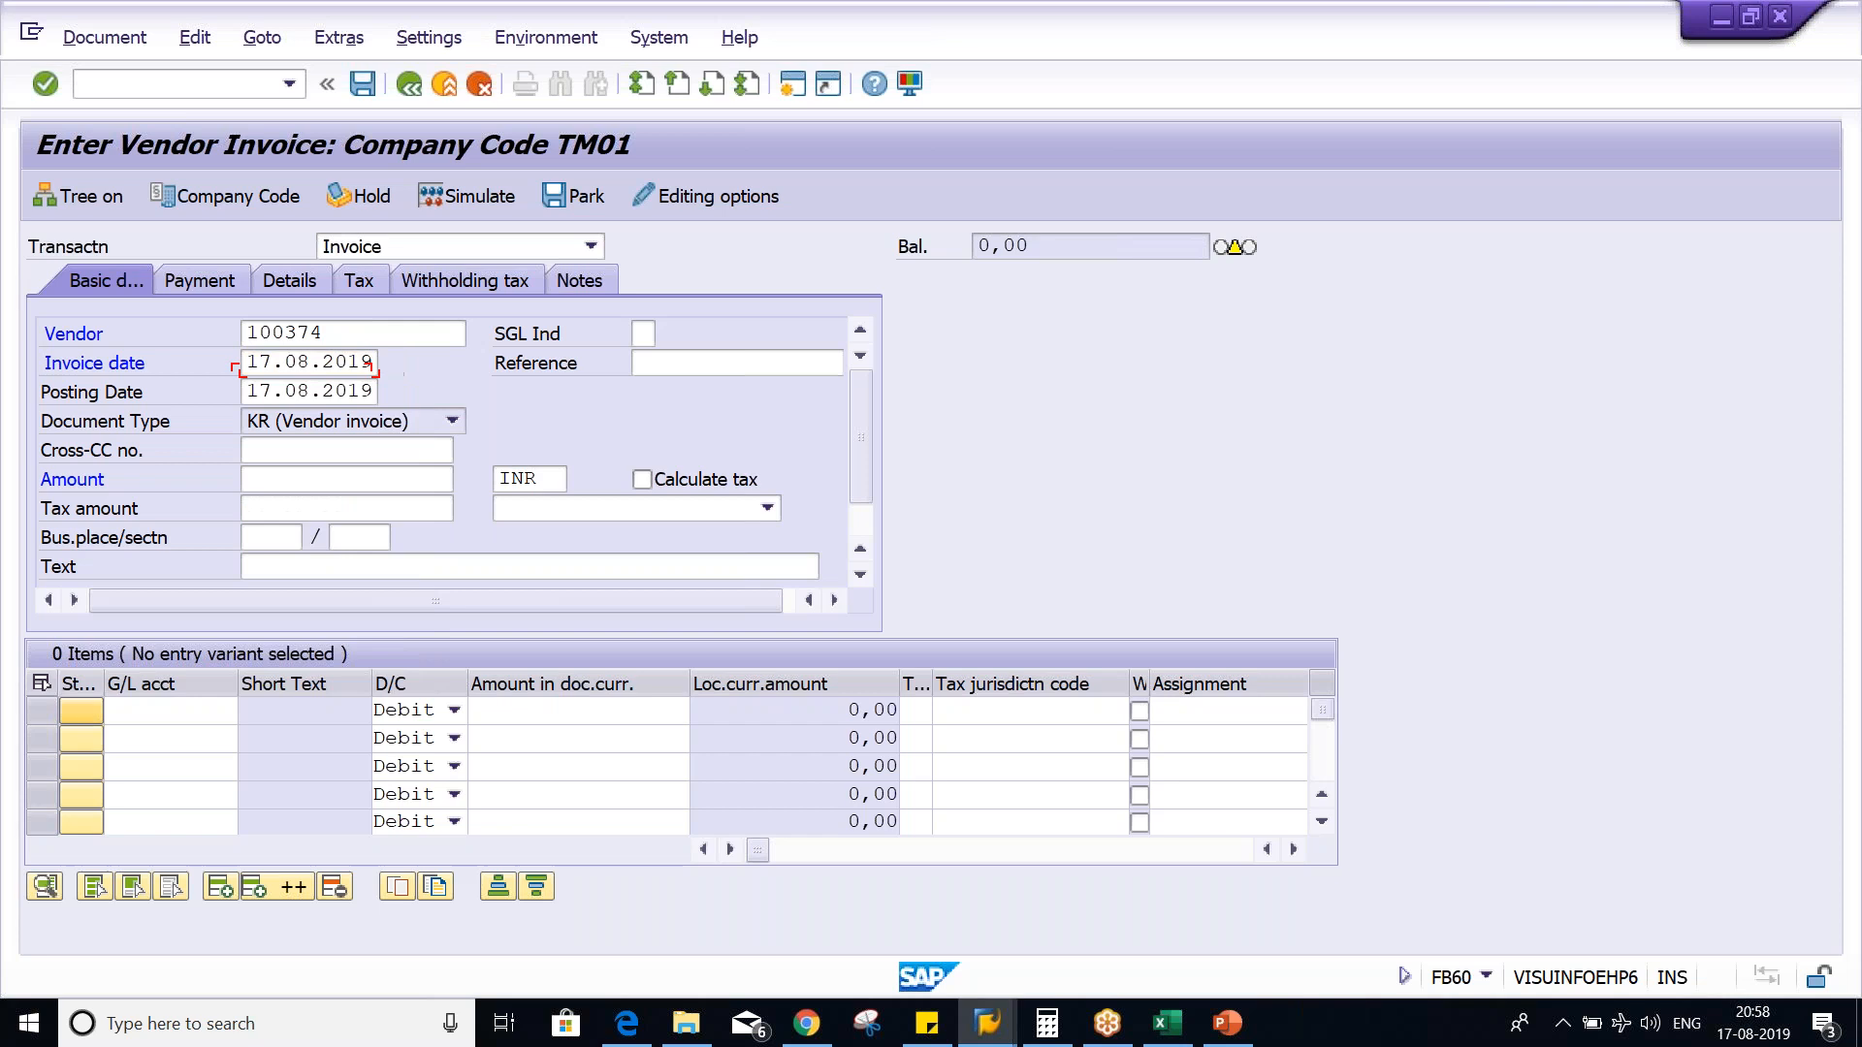
pyautogui.click(271, 480)
pyautogui.press('Down')
pyautogui.press('Return')
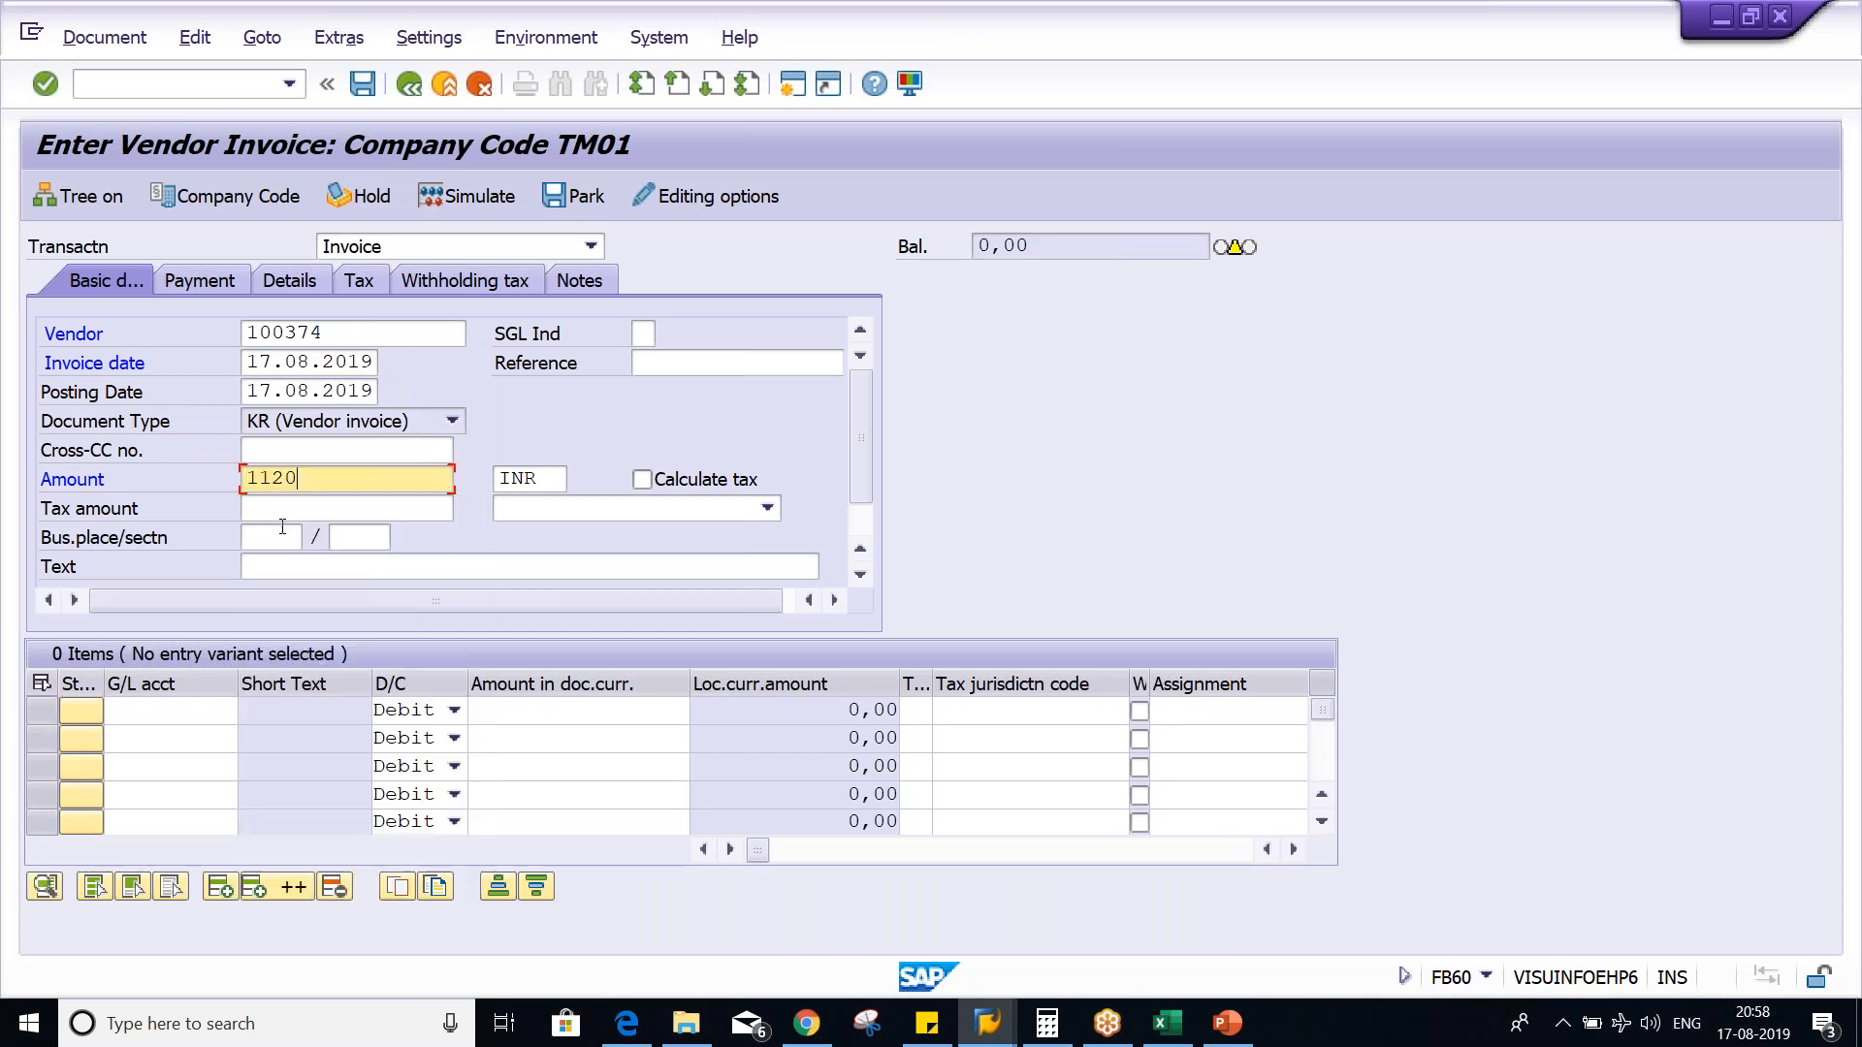
# - Add a debit line for G/L account 4000 with amount 1000 and tax code T1, and enable tax calculation
pyautogui.click(157, 712)
pyautogui.click(213, 435)
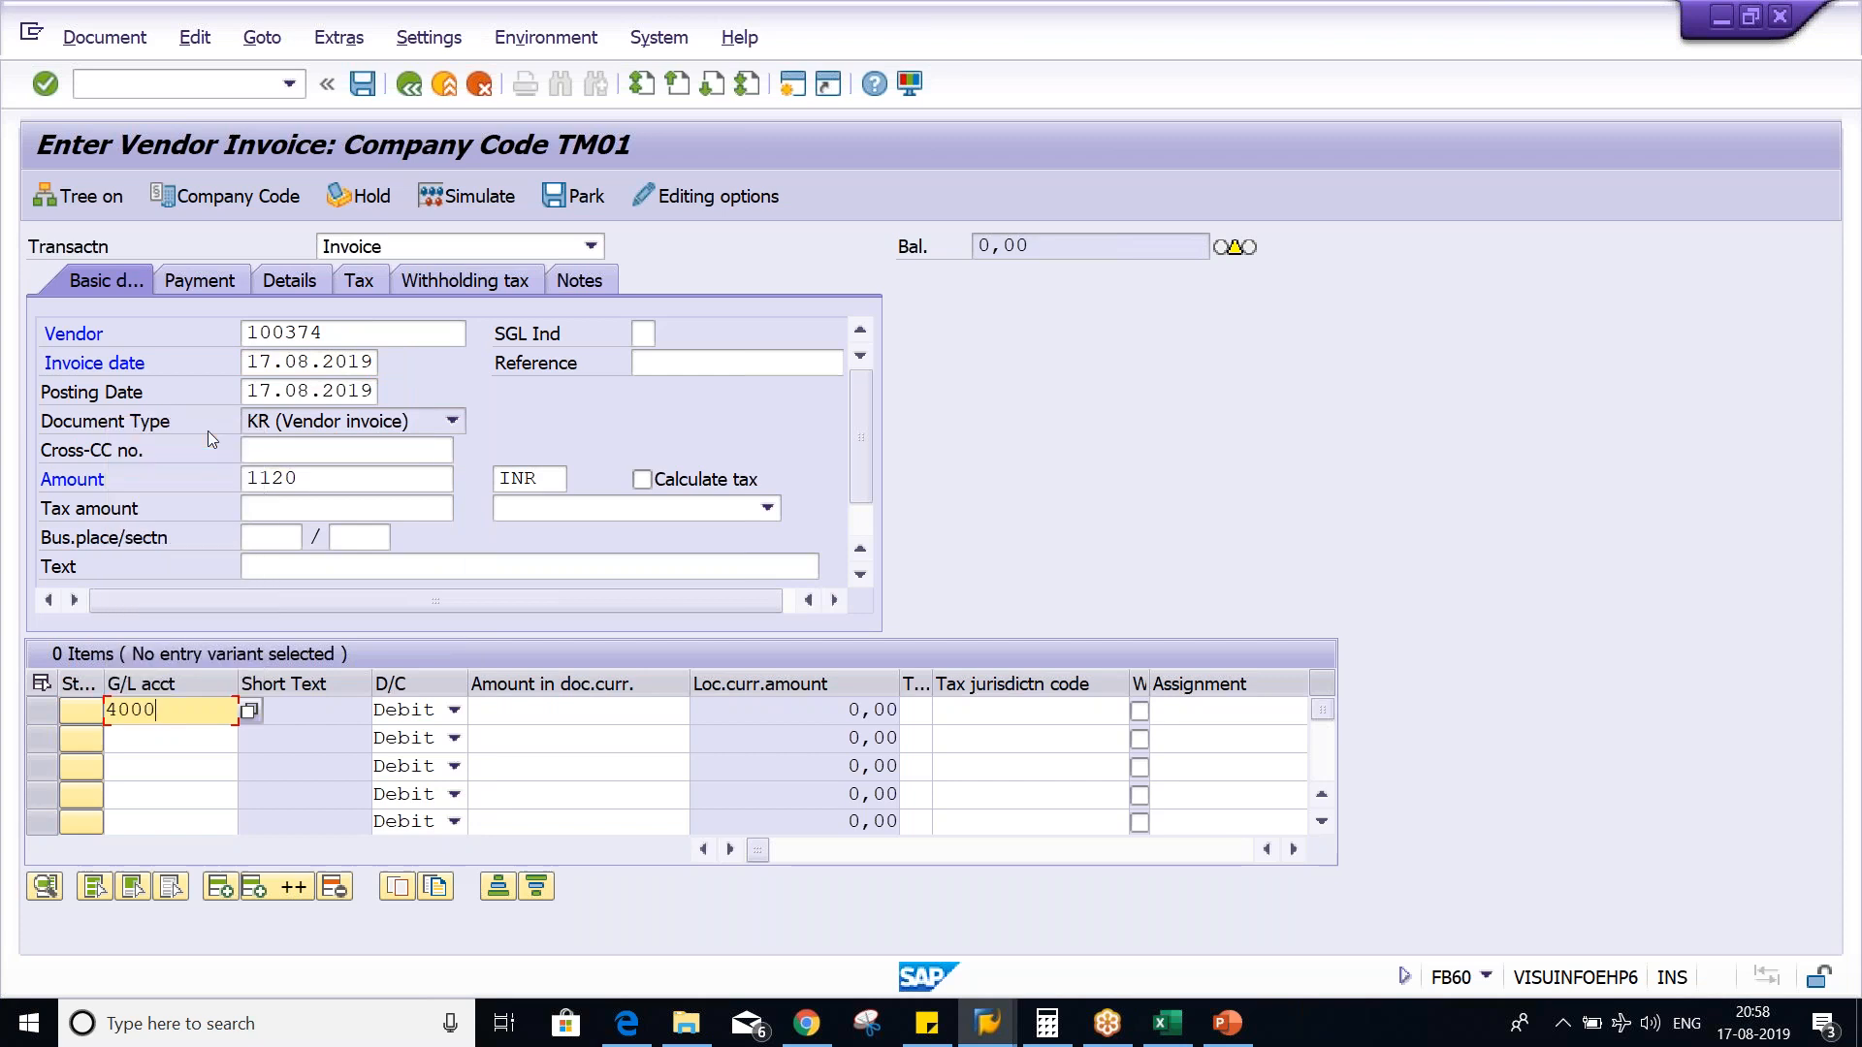
pyautogui.press('Tab')
pyautogui.press('Tab')
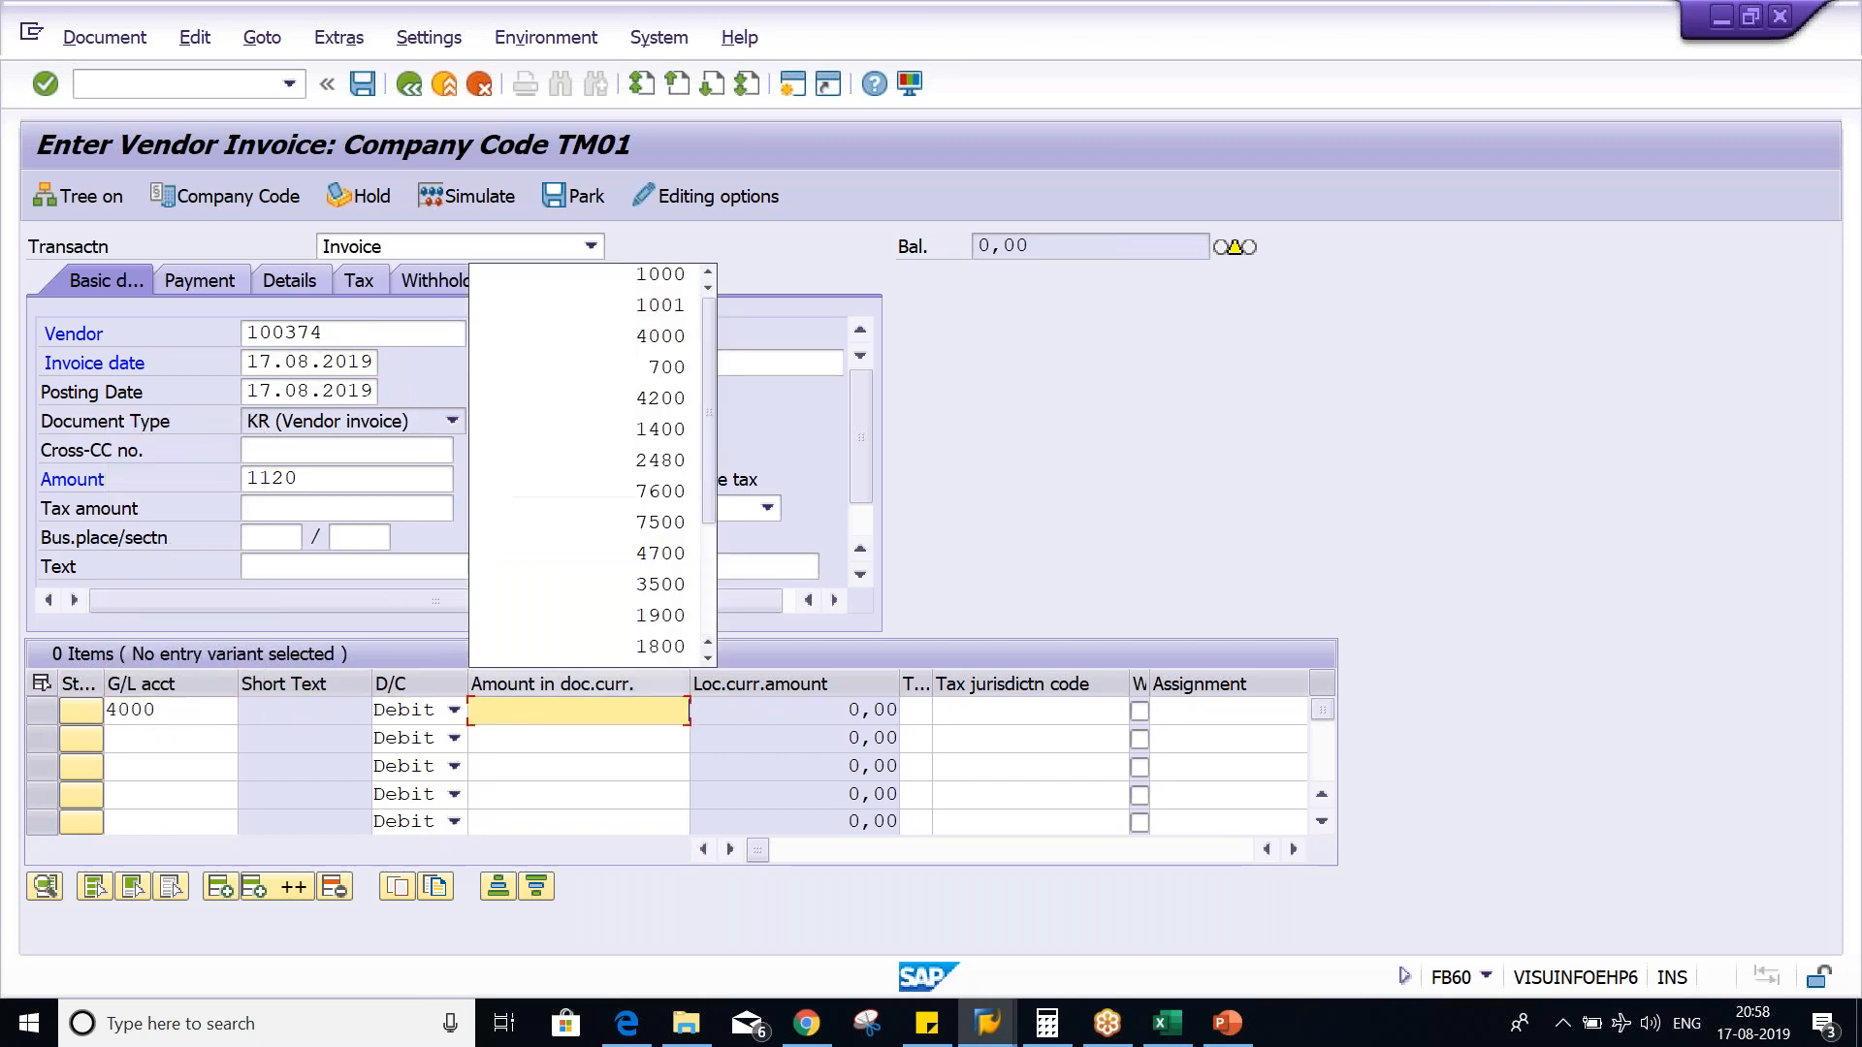
pyautogui.click(660, 274)
pyautogui.press('Tab')
pyautogui.write('T1')
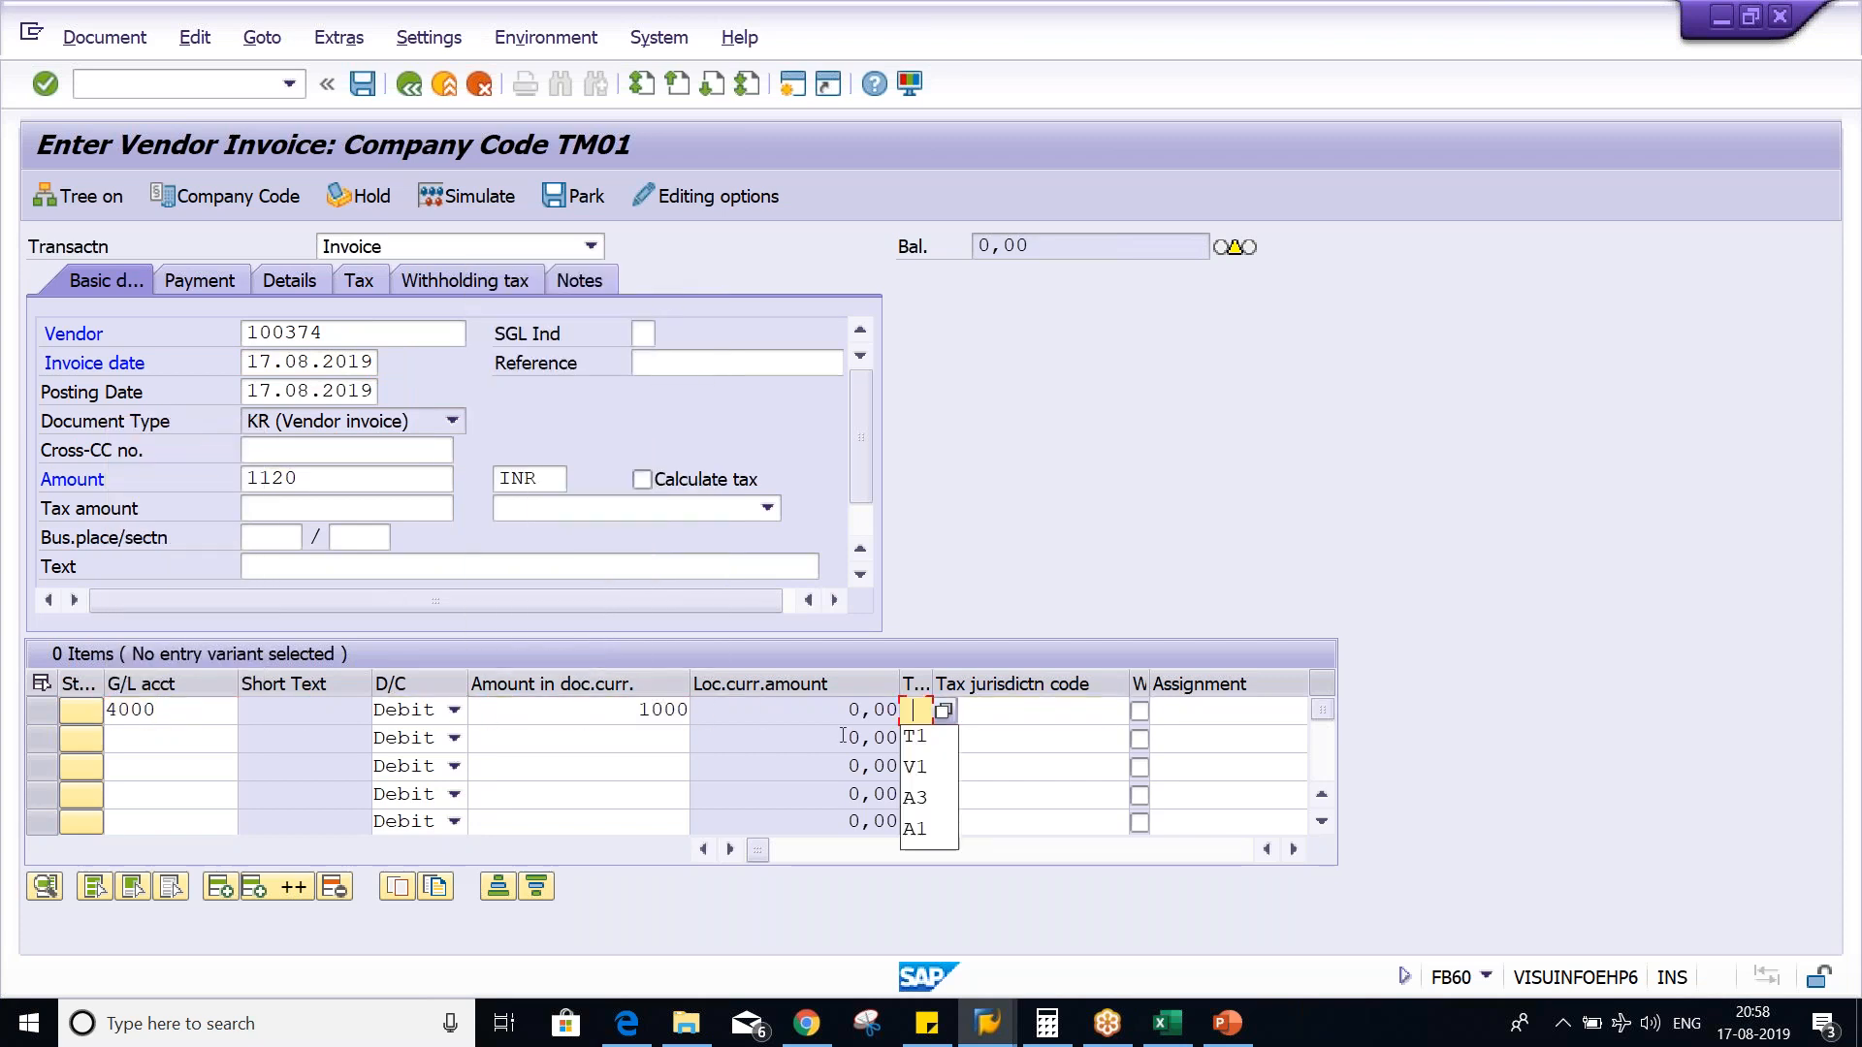
pyautogui.click(706, 487)
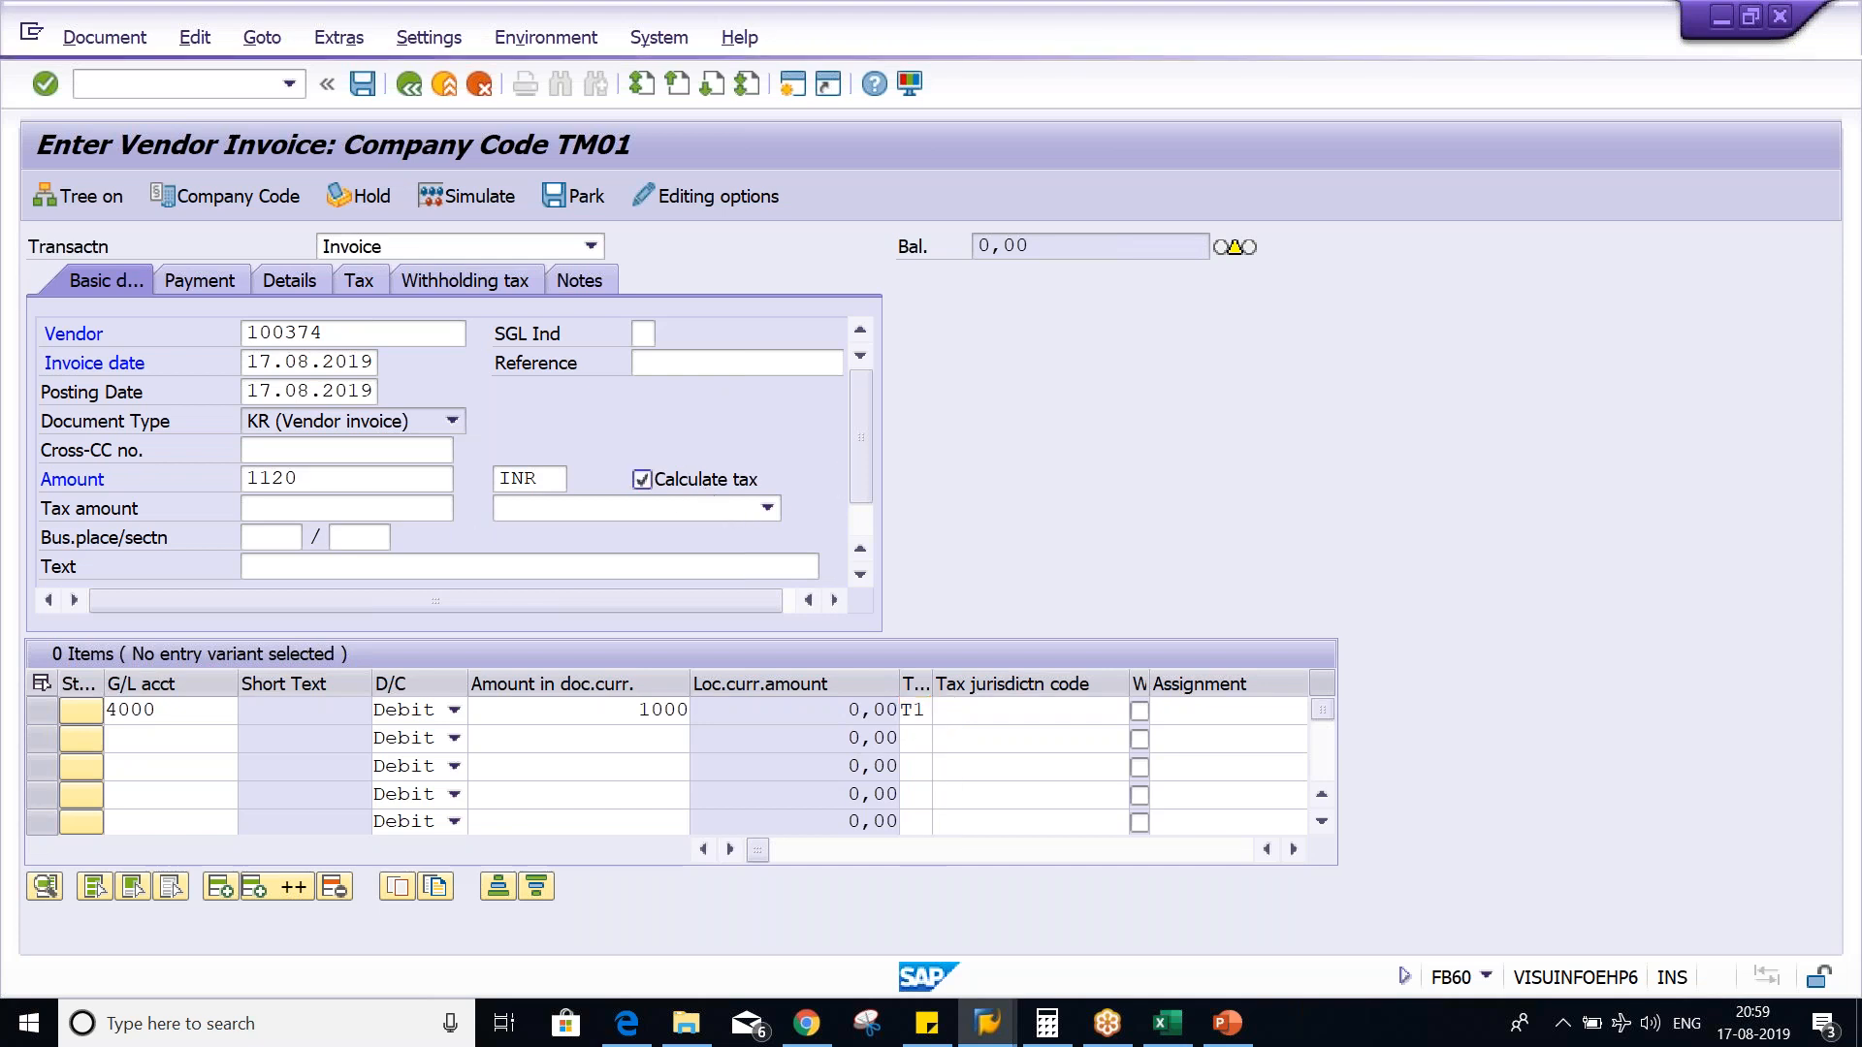
# - Switch to the Excel worksheet and check the sum of the invoice and GST amounts as the gross base
pyautogui.hotkey('alt', 'Tab')
pyautogui.press('Tab')
pyautogui.press('Tab')
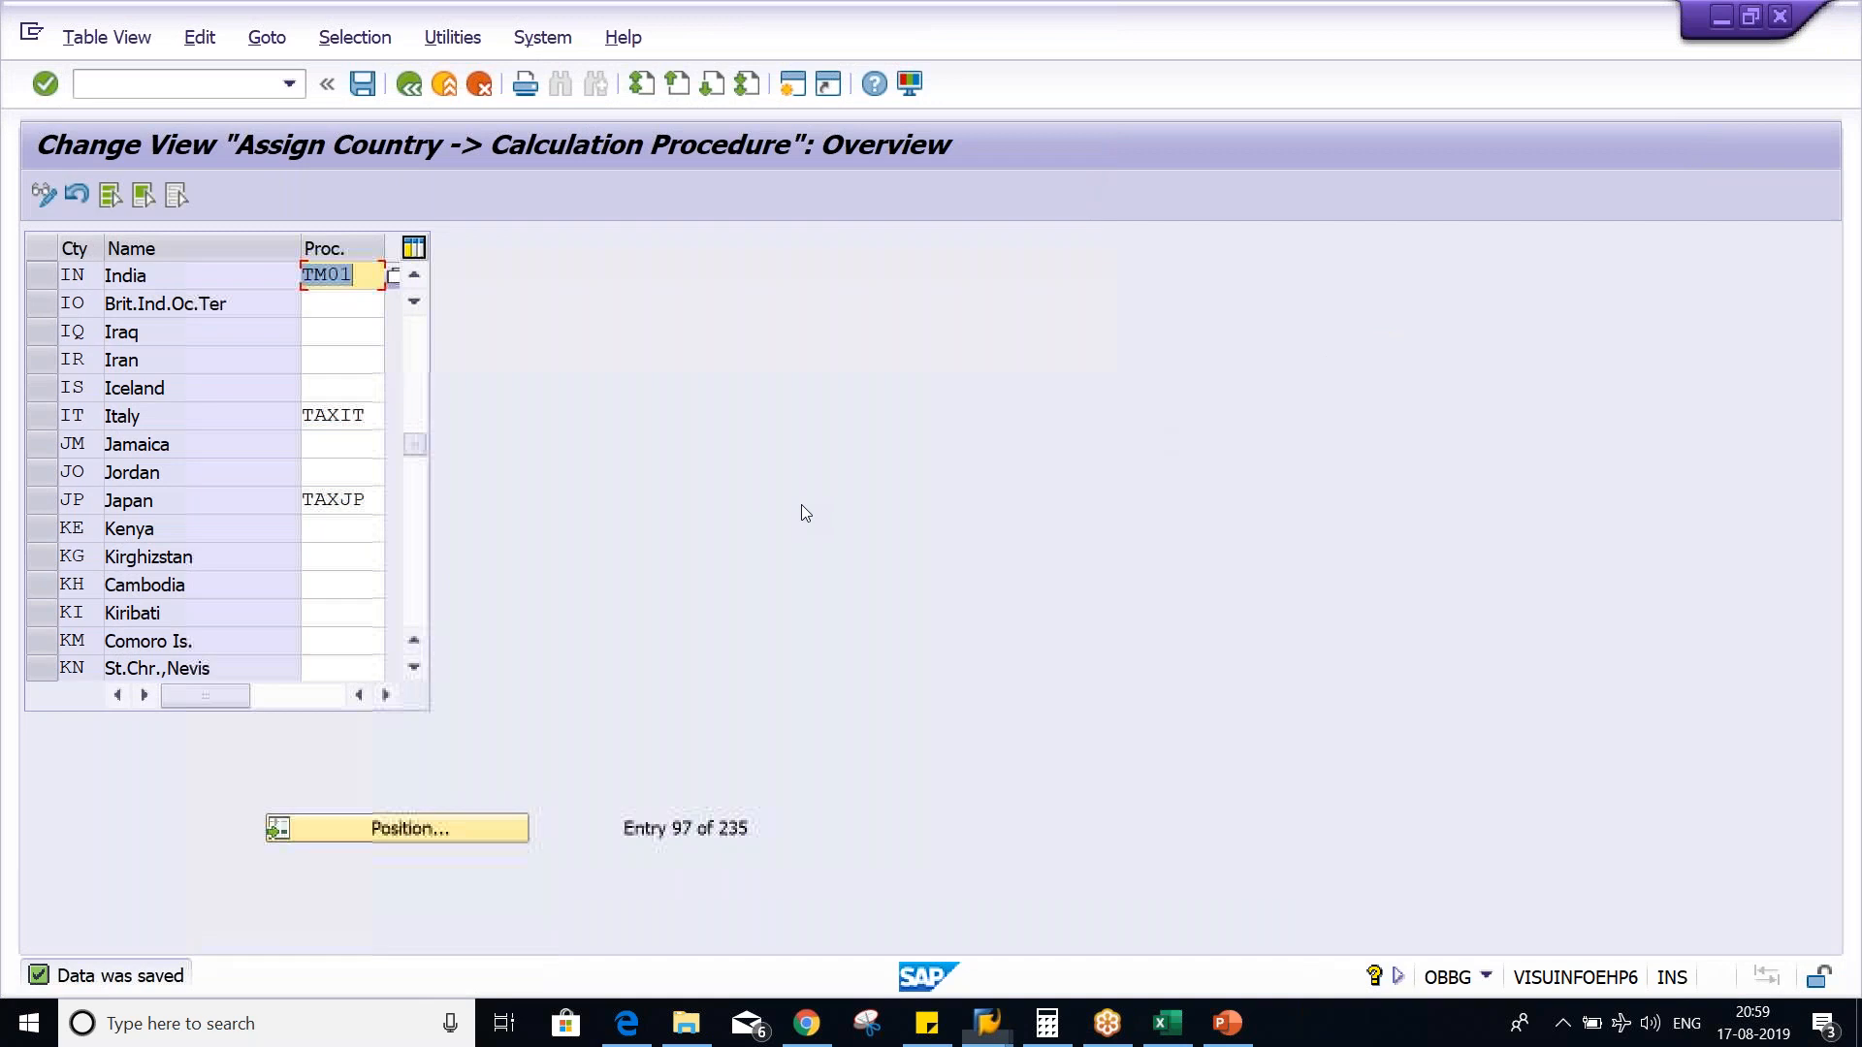
pyautogui.hotkey('alt', 'Tab')
pyautogui.press('Tab')
pyautogui.press('Tab')
pyautogui.click(953, 460)
pyautogui.click(951, 367)
pyautogui.moveTo(956, 346); pyautogui.dragTo(951, 364)
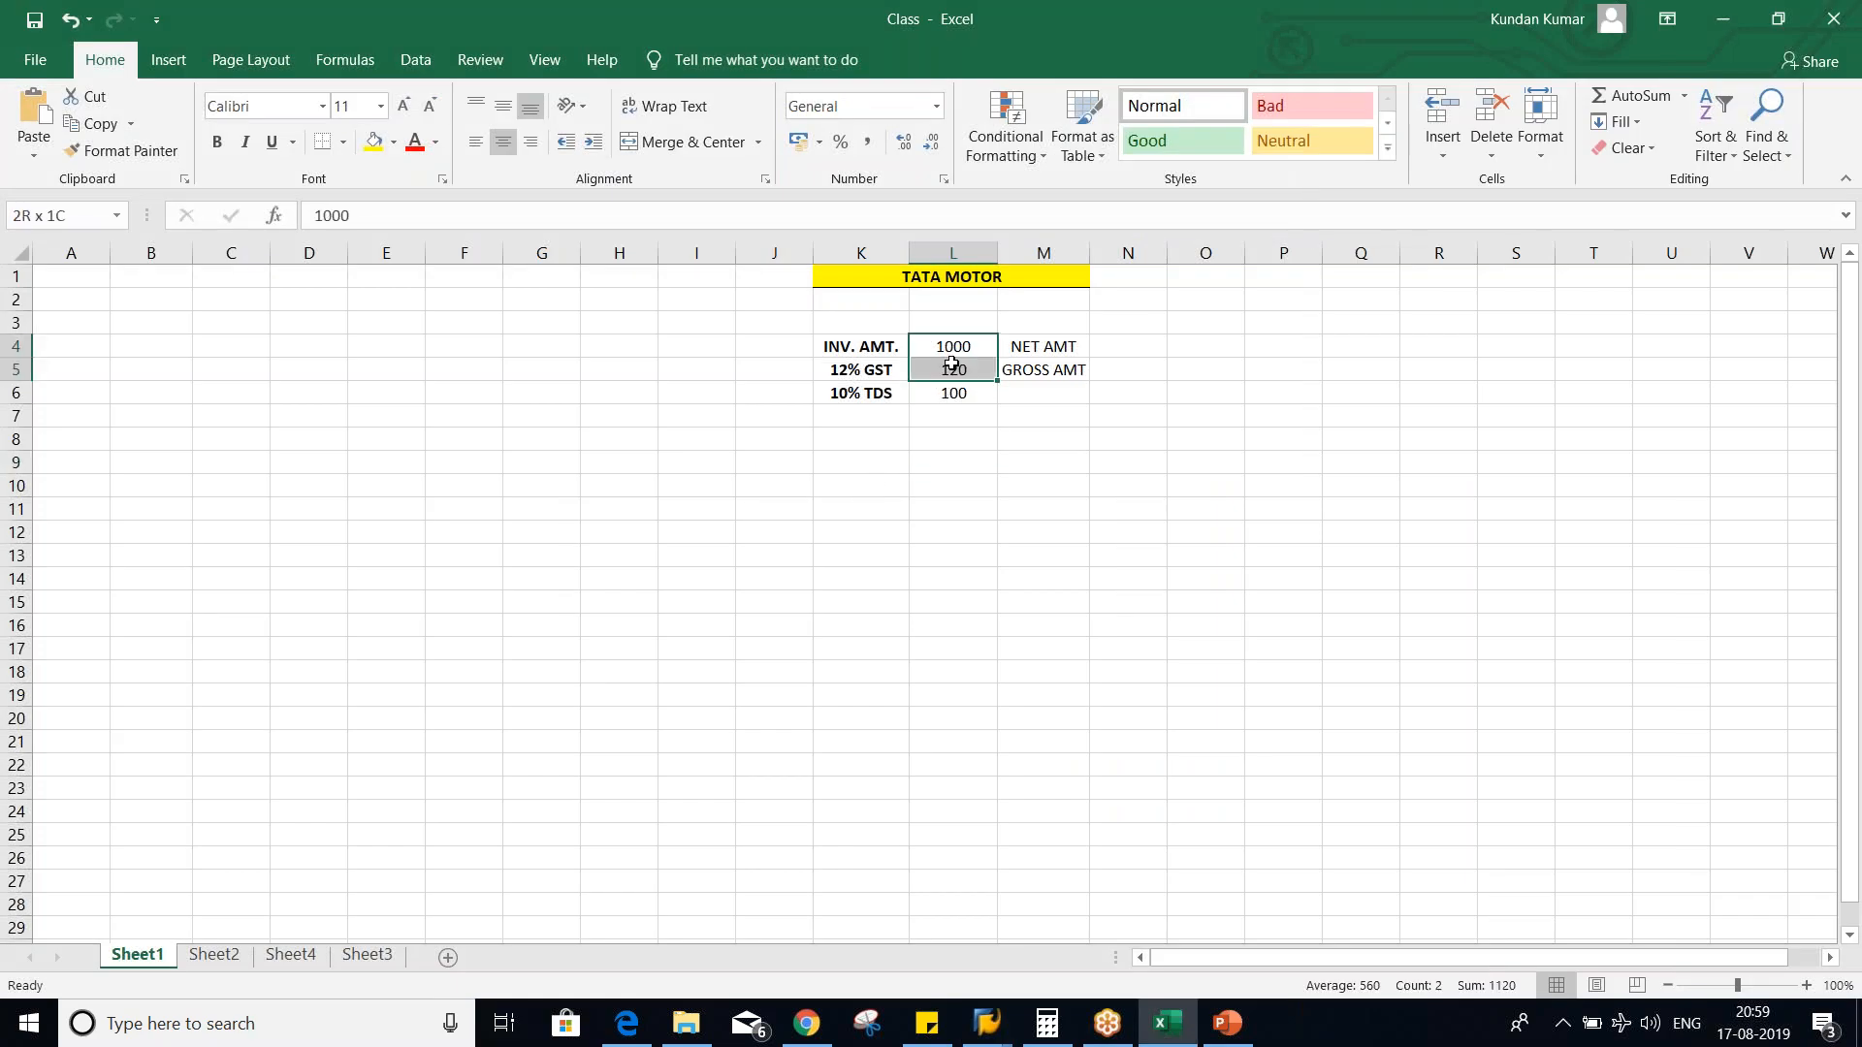
pyautogui.click(1033, 369)
pyautogui.moveTo(965, 346); pyautogui.dragTo(969, 362)
# - Set the 10% TDS amount in cell L6 to 112
pyautogui.click(946, 392)
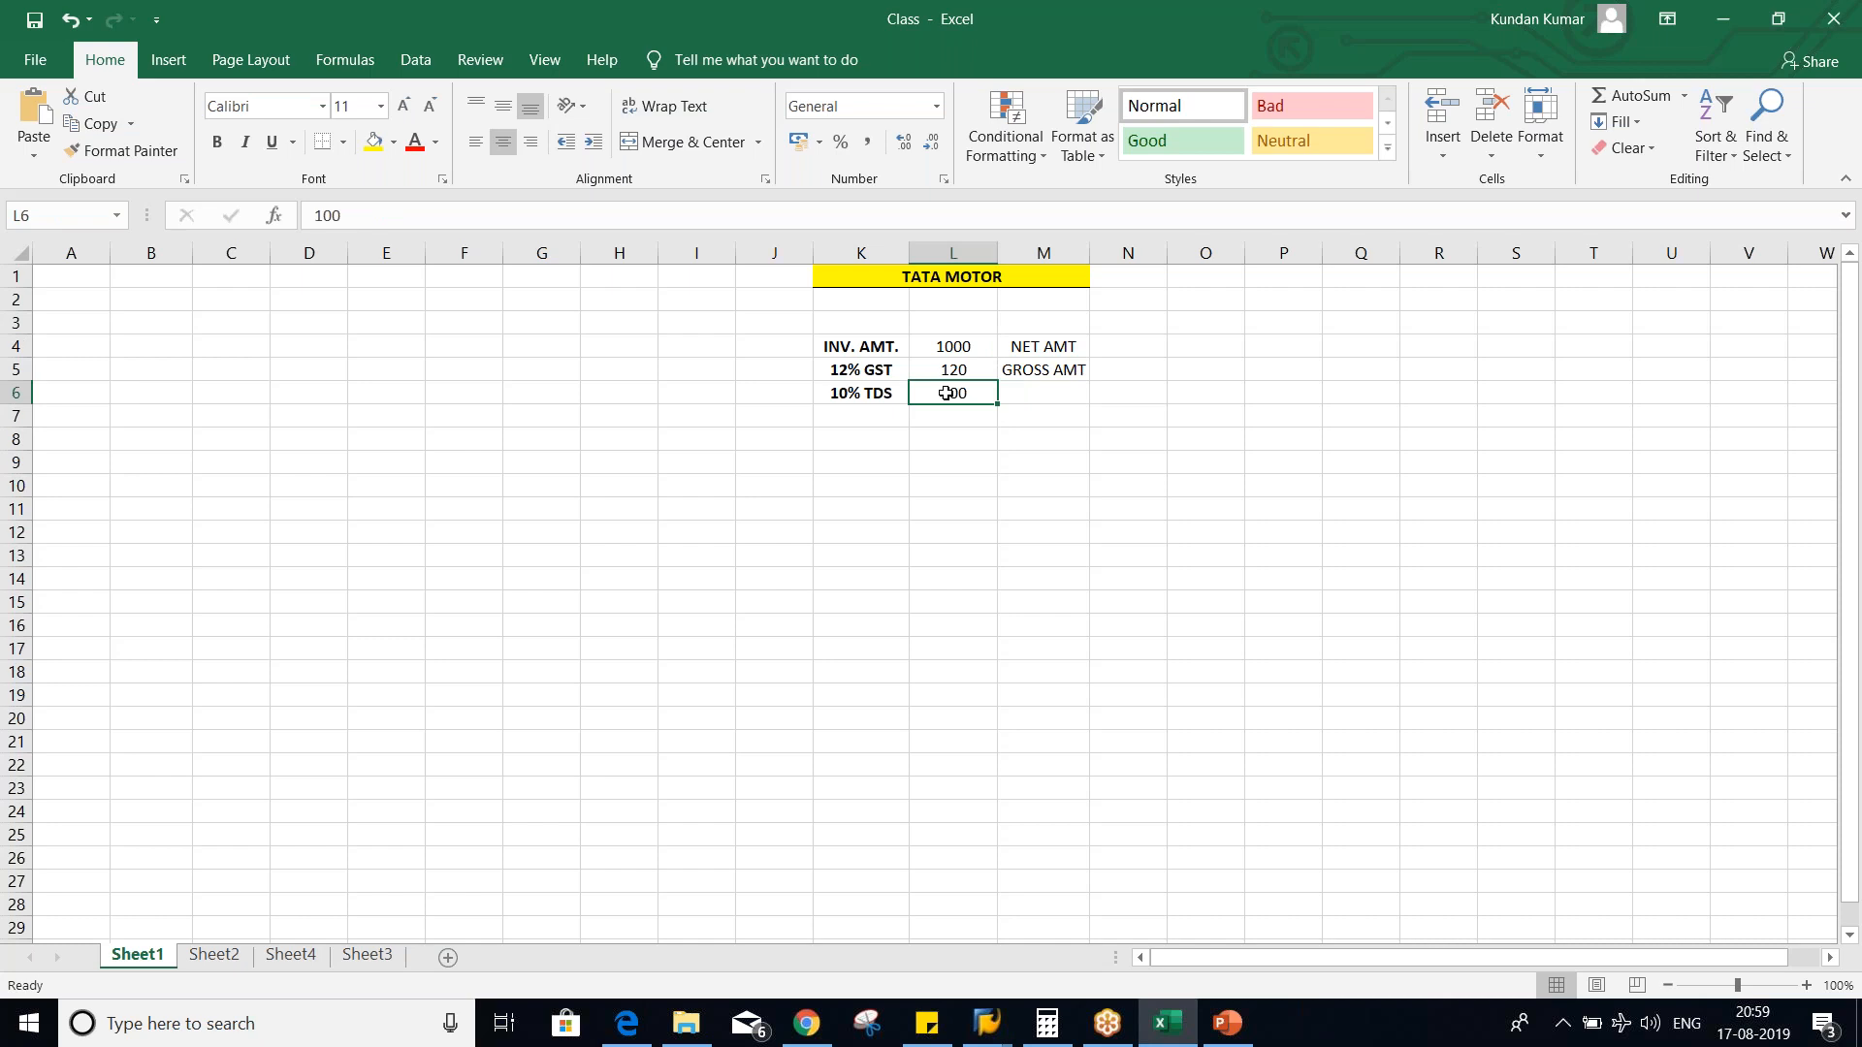
pyautogui.write('112')
pyautogui.click(962, 441)
pyautogui.click(956, 394)
# - Label the invoice amount row DR, the GST row DR. and the TDS row CR. in column J
pyautogui.click(945, 346)
pyautogui.click(782, 353)
pyautogui.write('DR')
pyautogui.press('Return')
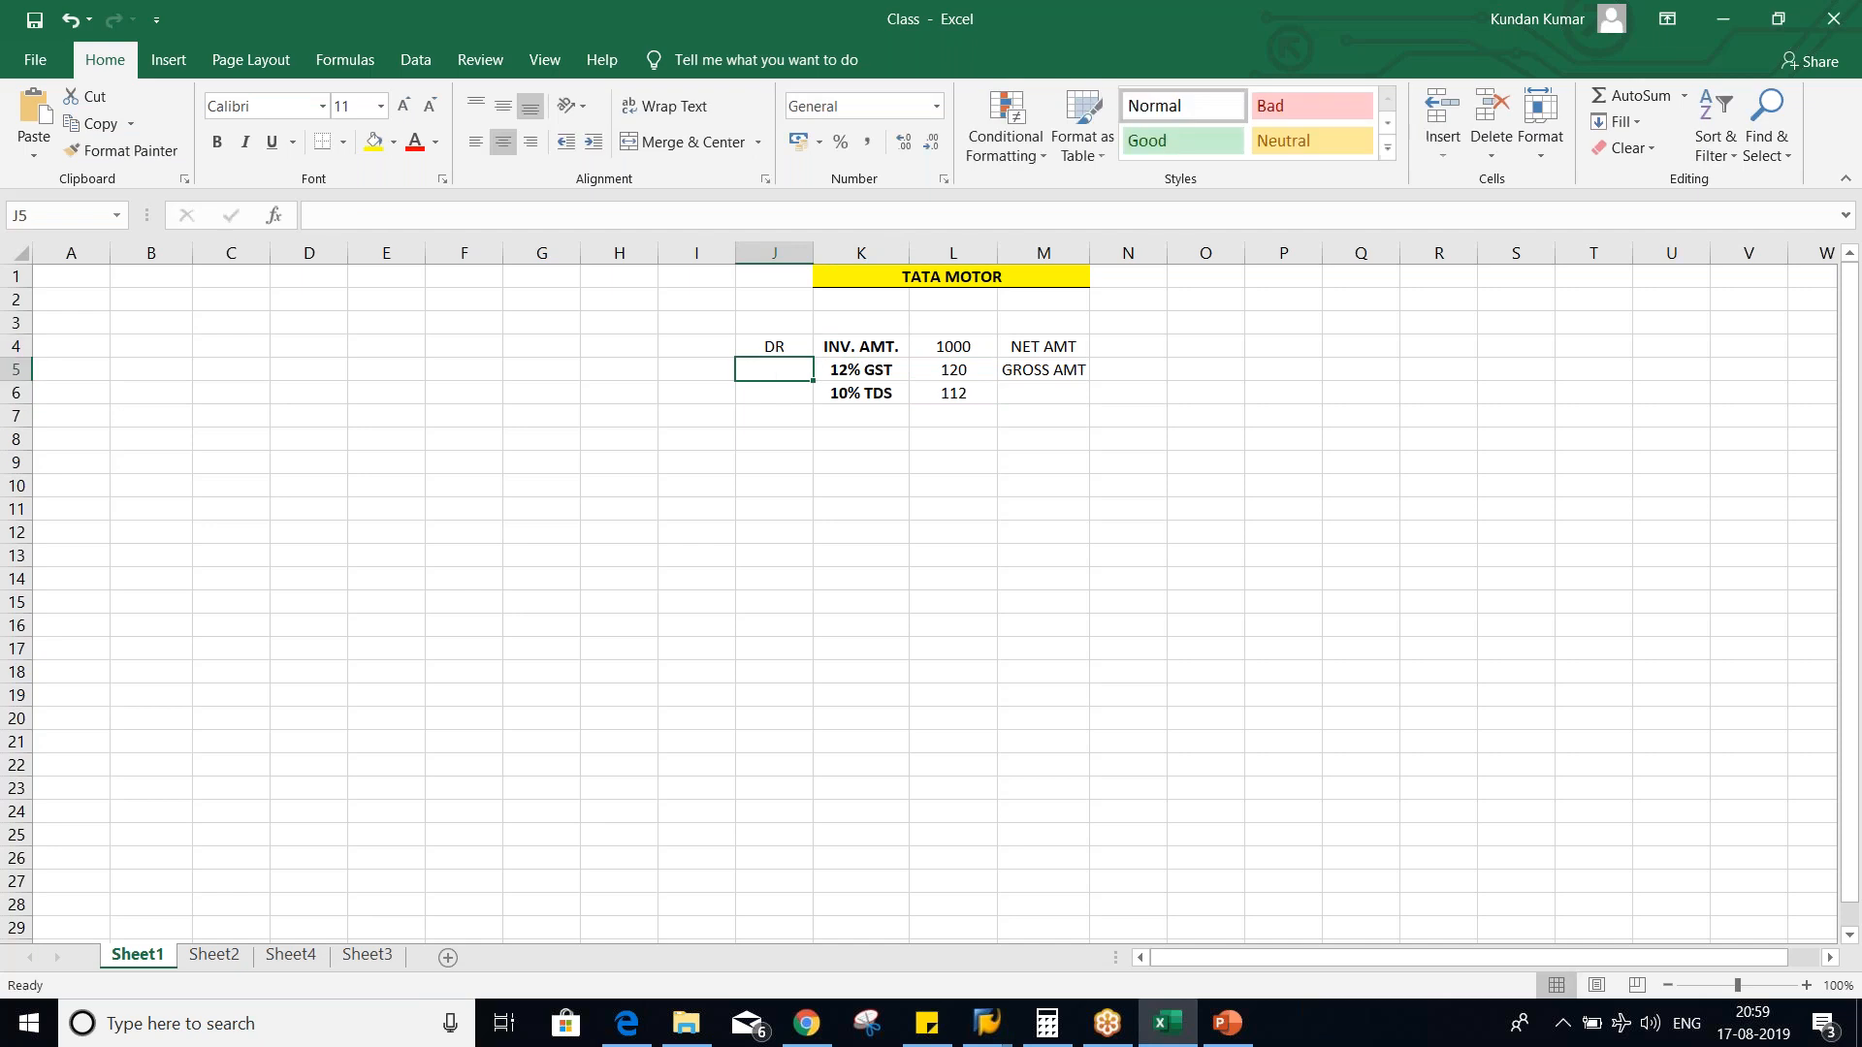
pyautogui.write('DR.')
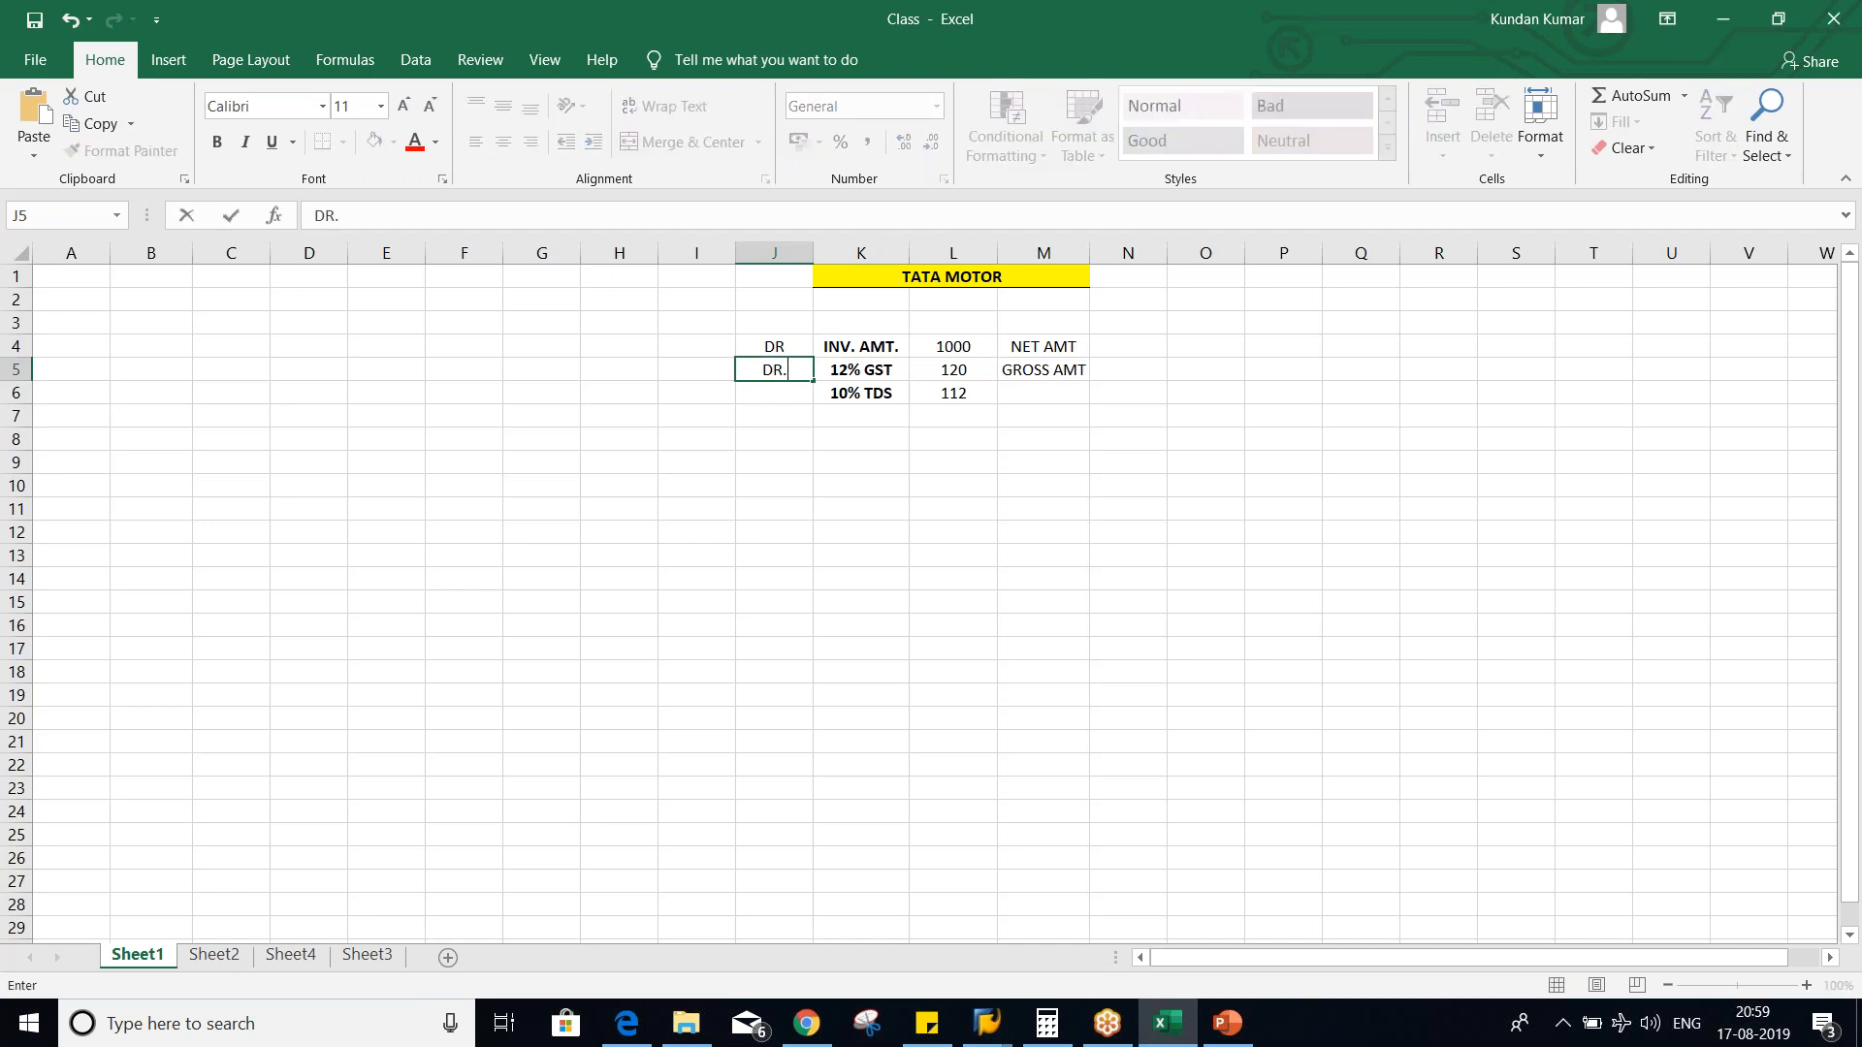
pyautogui.press('Return')
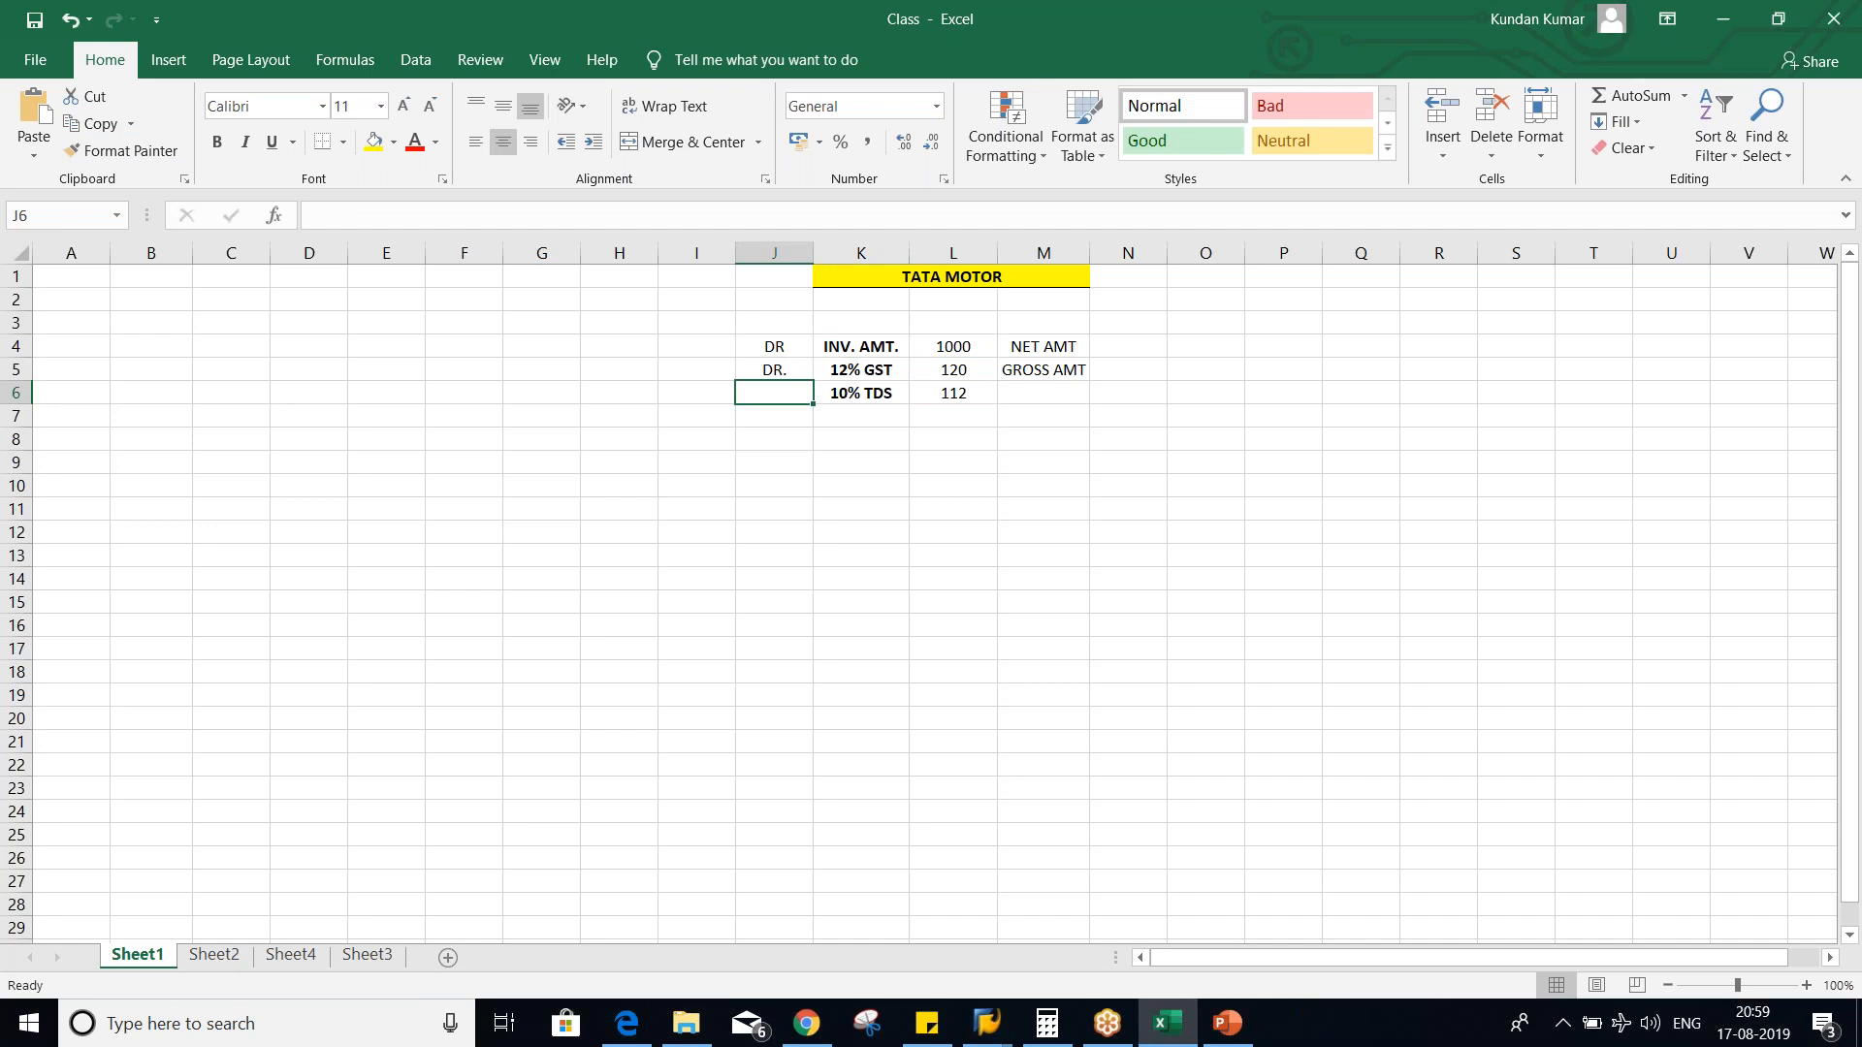
pyautogui.write('CR.')
pyautogui.press('Return')
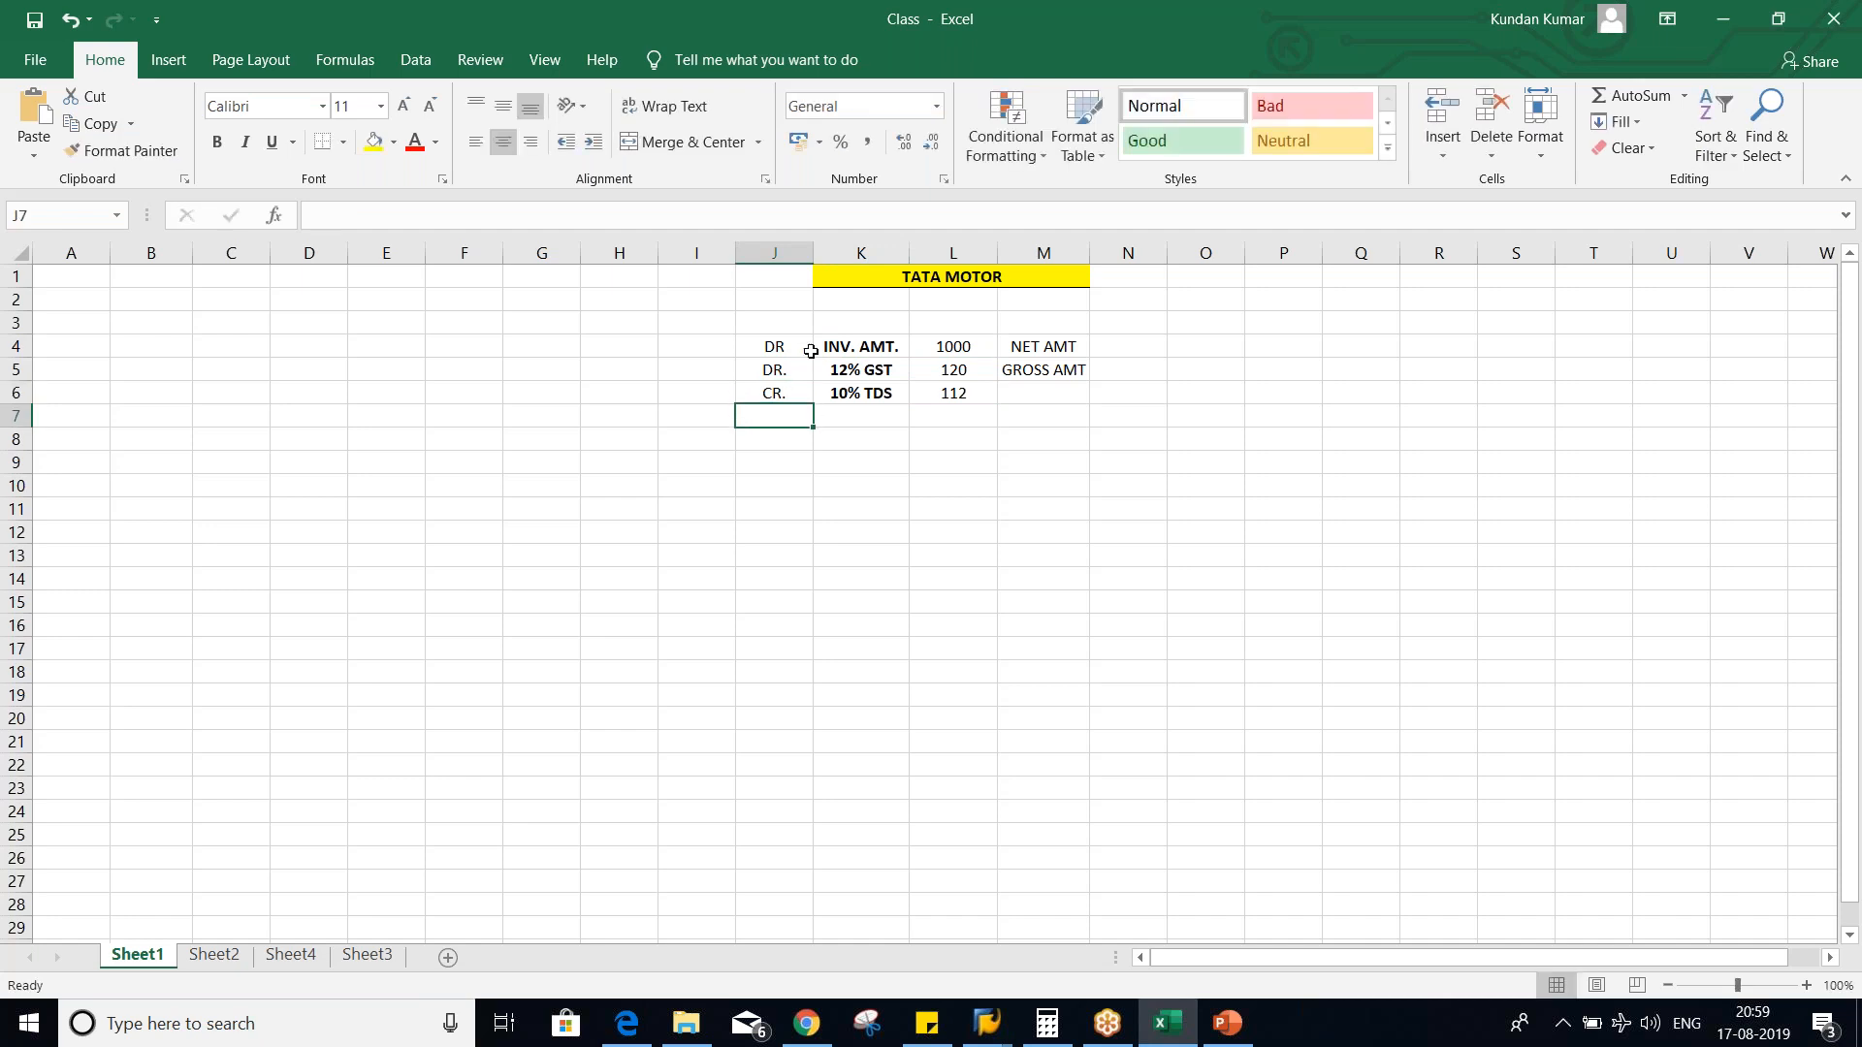
# - Add a VENDOR row above the invoice amount, marked CR. in column J, with the amount 1008
pyautogui.click(960, 326)
pyautogui.click(865, 323)
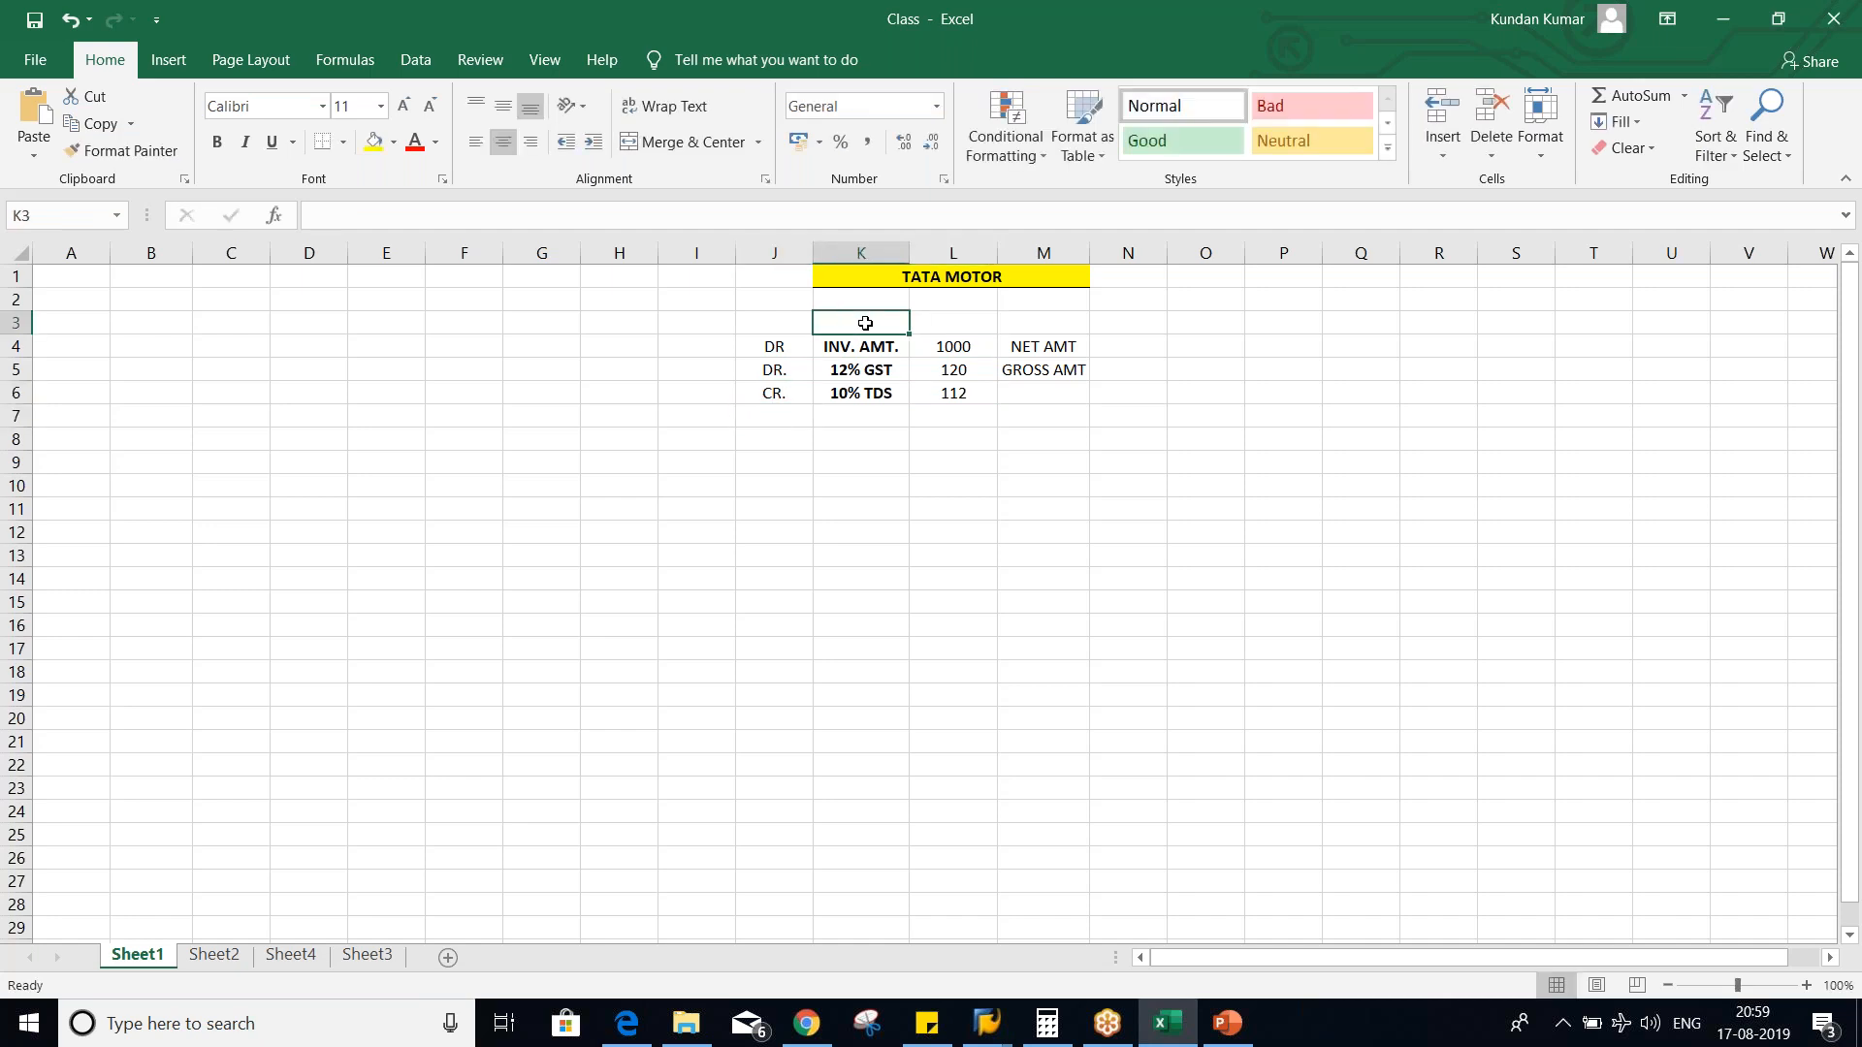
pyautogui.write('VEN')
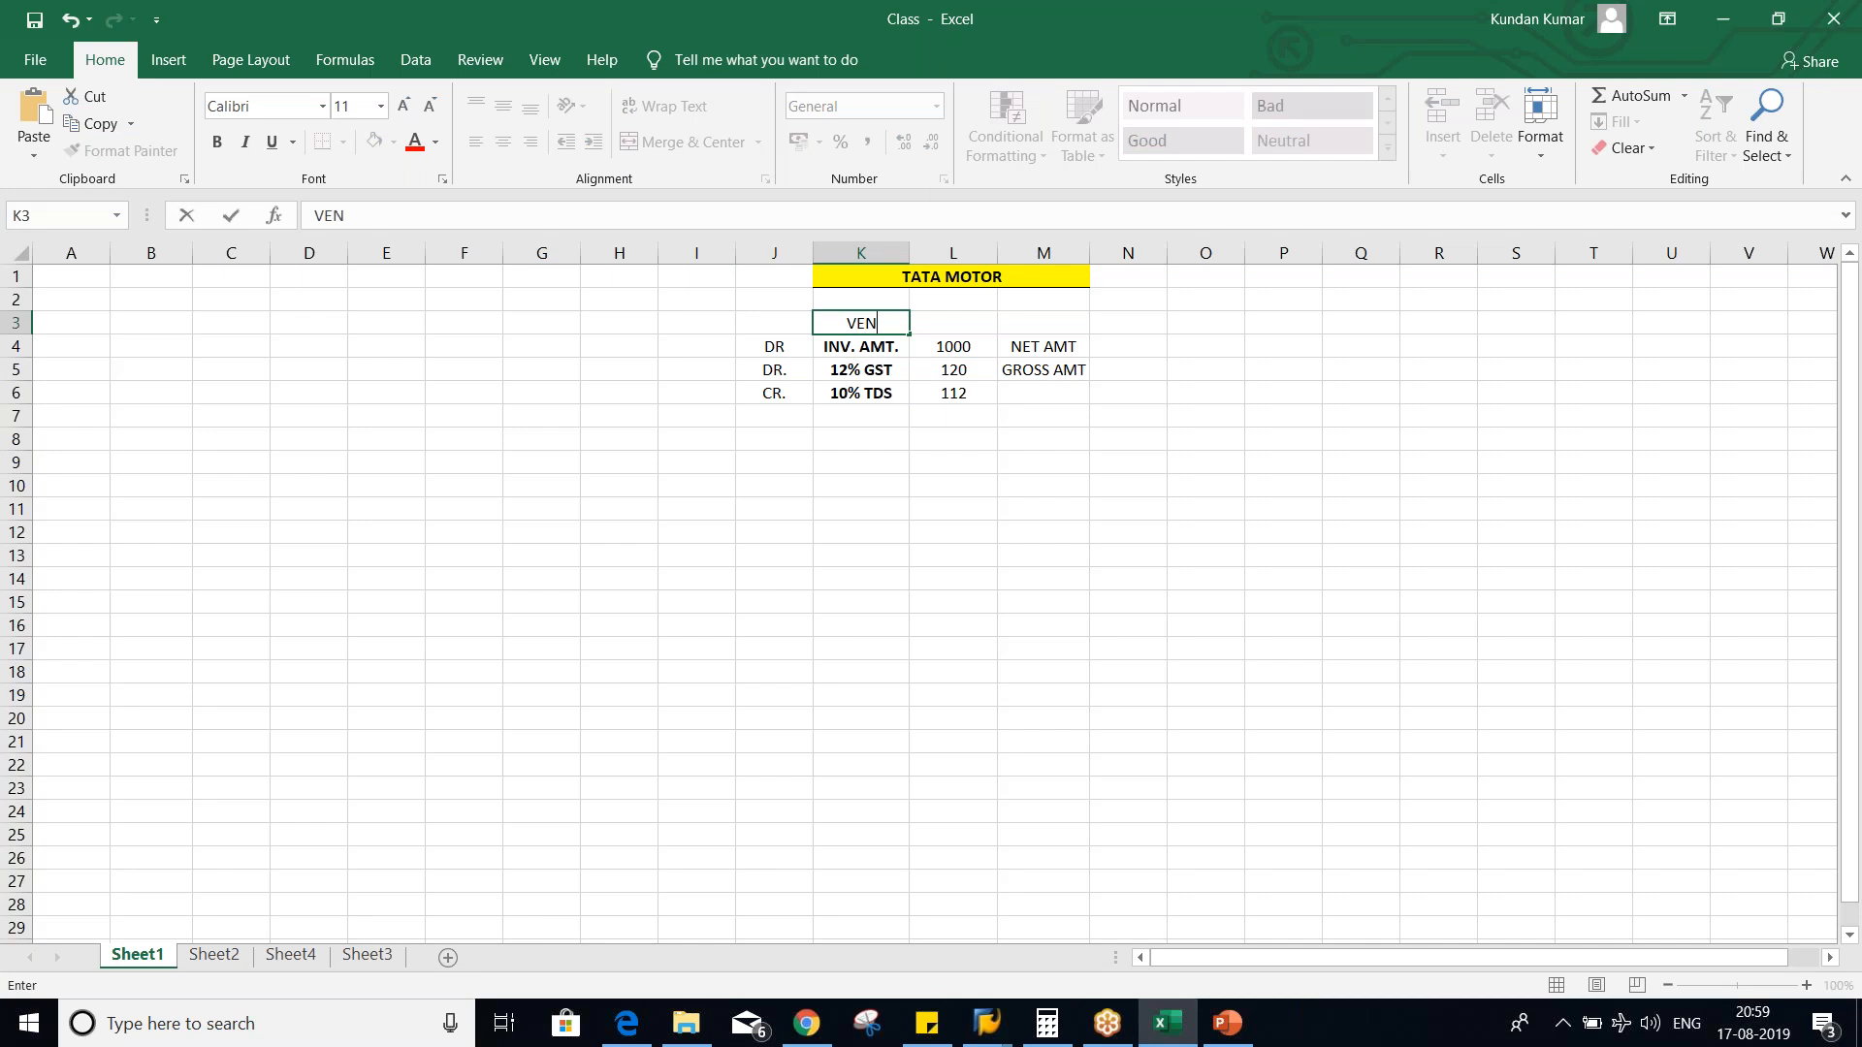
pyautogui.write('DRO')
pyautogui.press('BackSpace')
pyautogui.press('BackSpace')
pyautogui.write('OR')
pyautogui.press('Left')
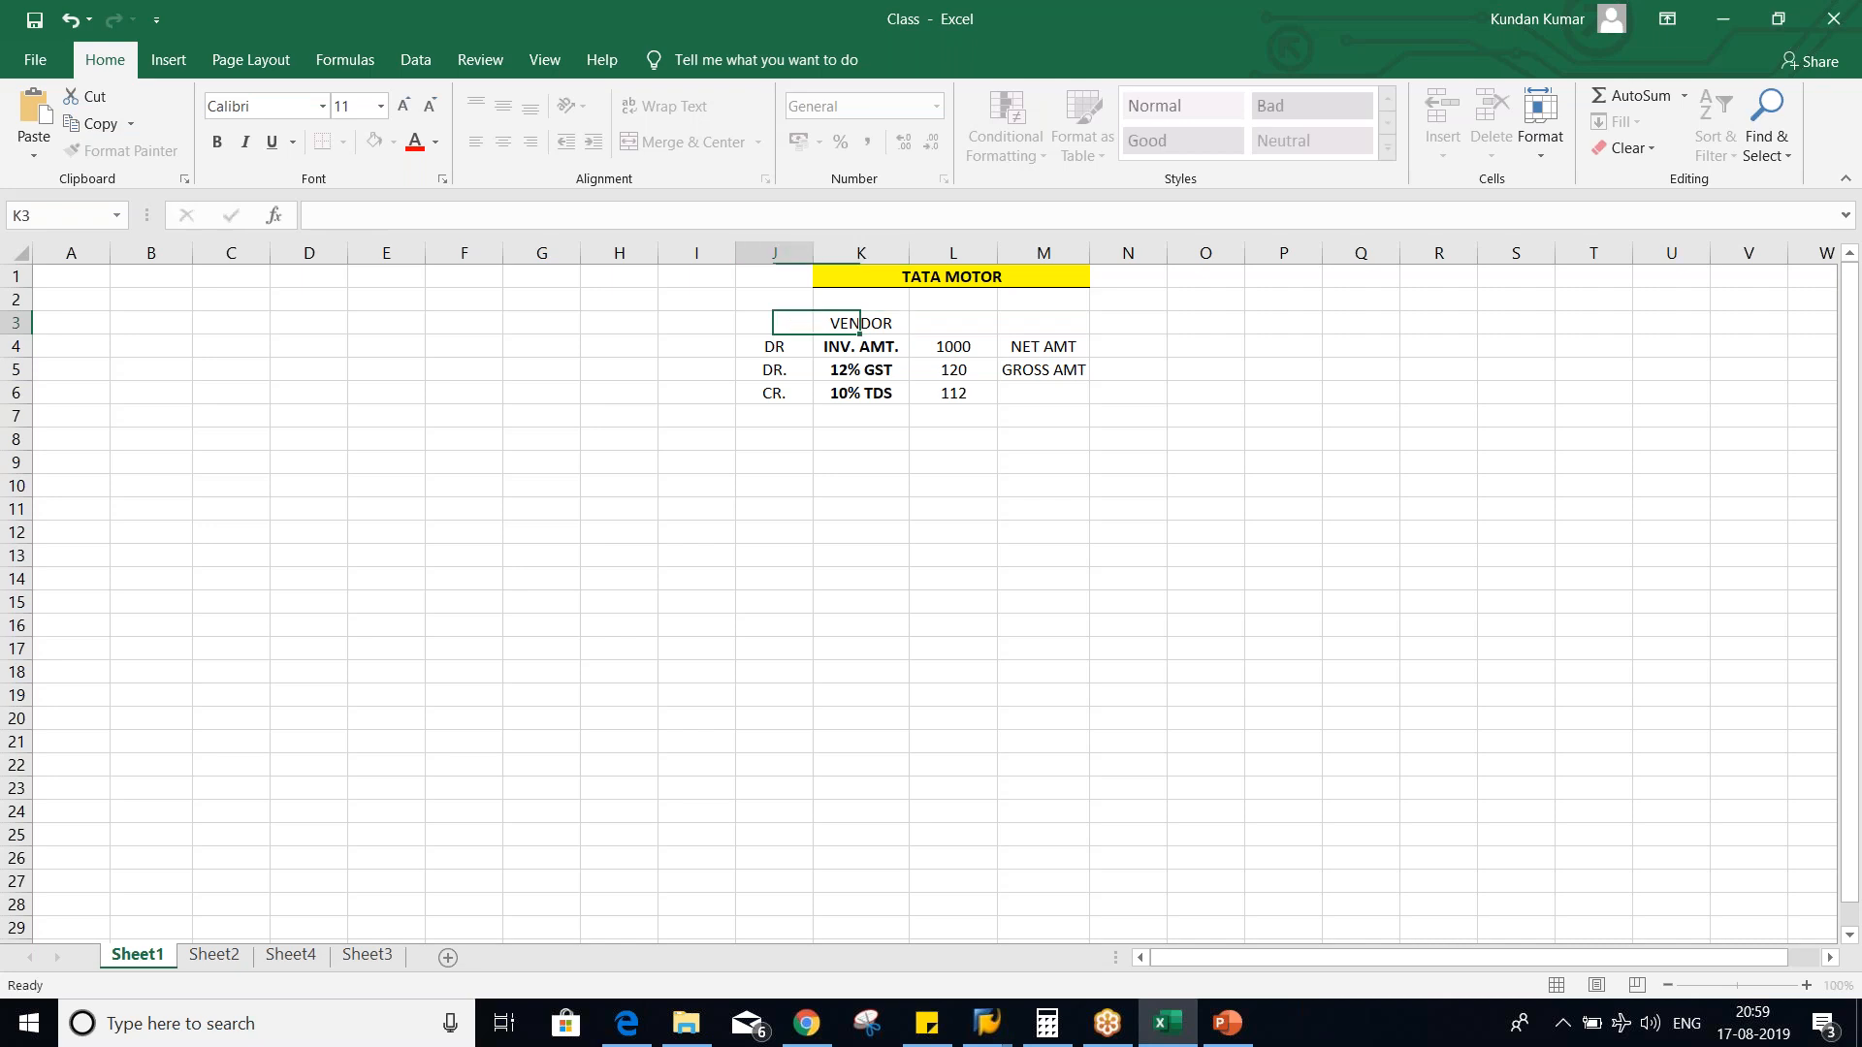
pyautogui.write('CR.')
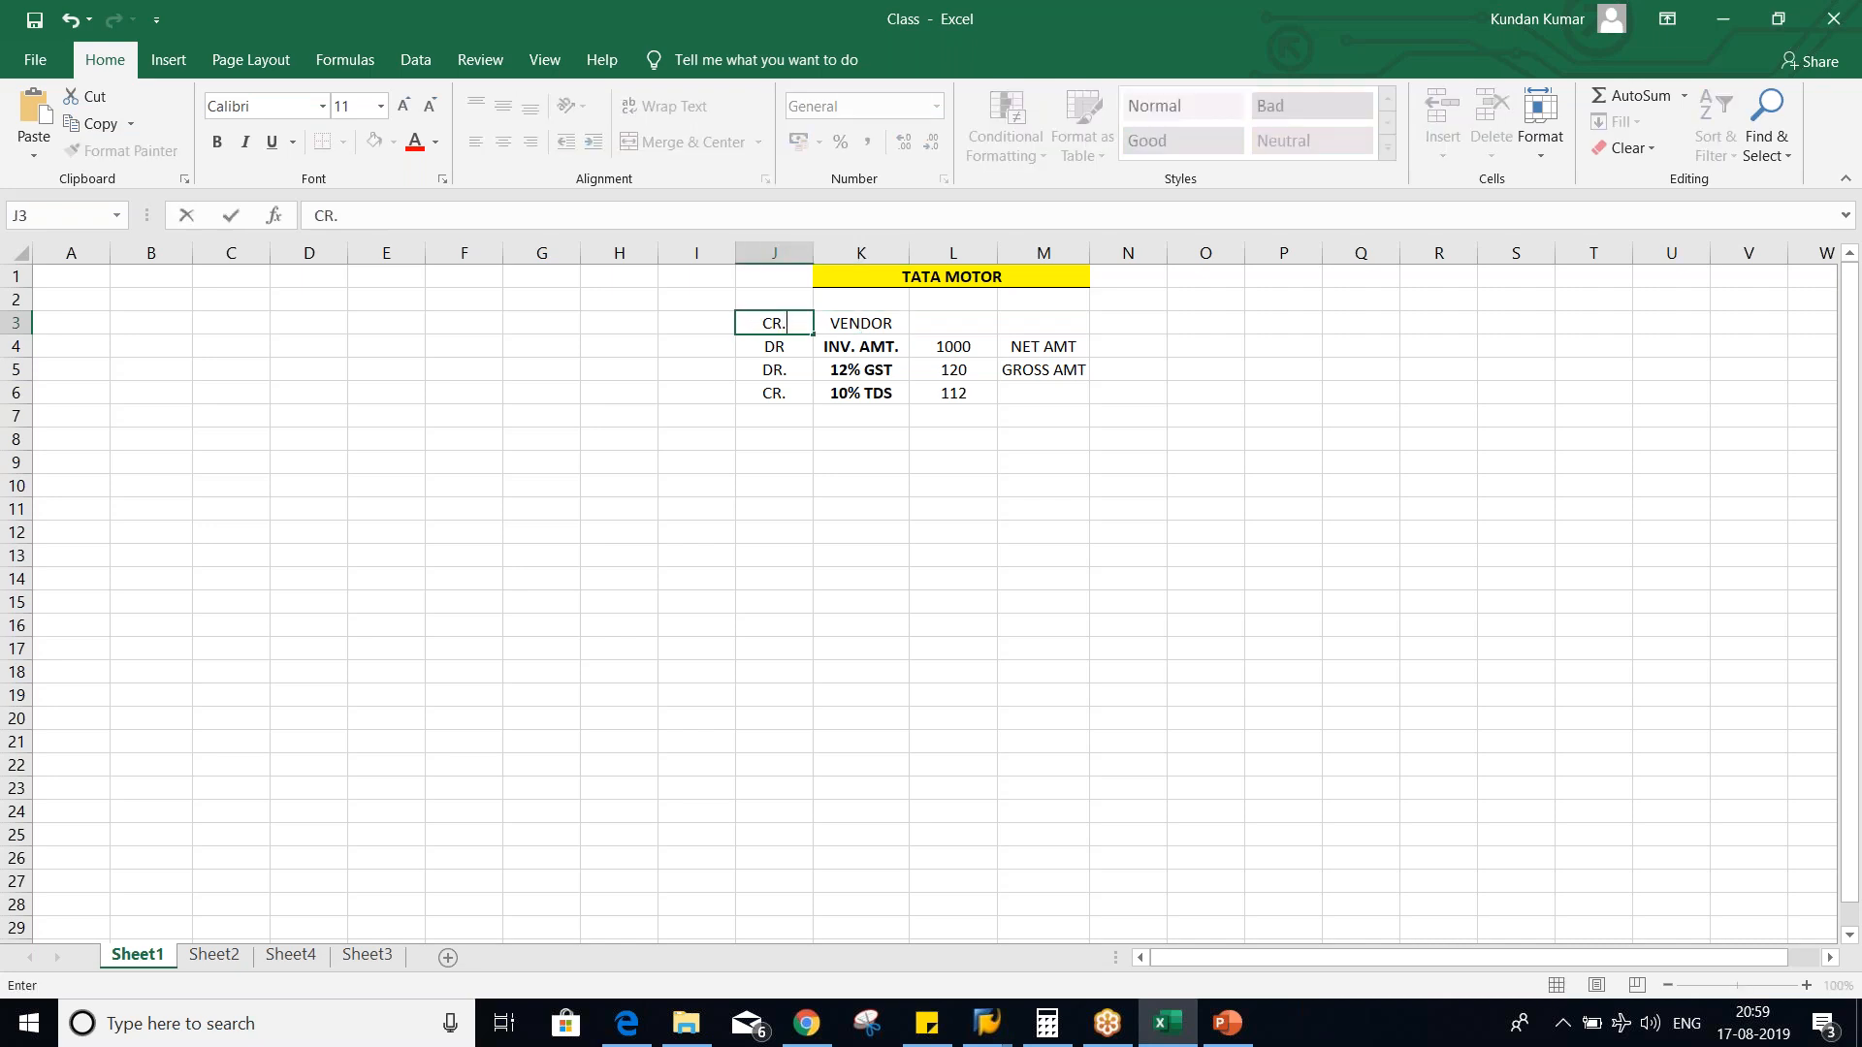
pyautogui.press('Right')
pyautogui.press('Right')
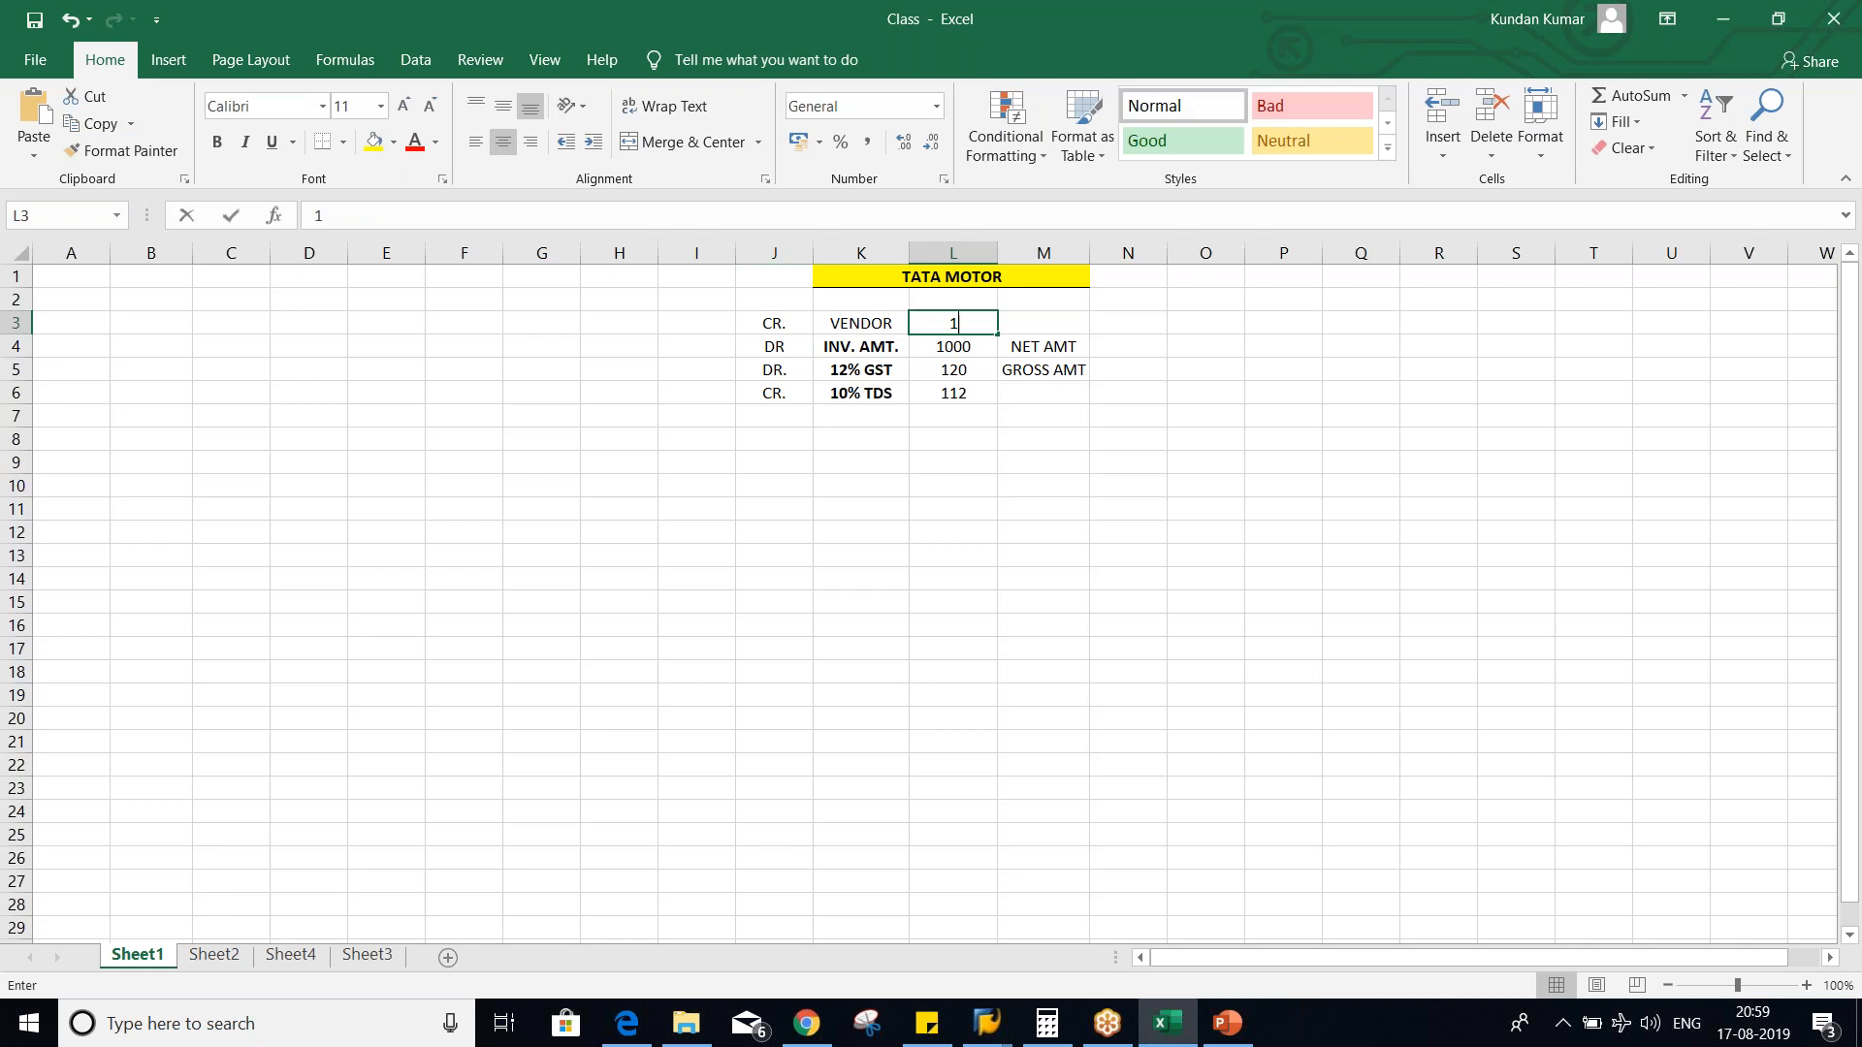
pyautogui.write('1008')
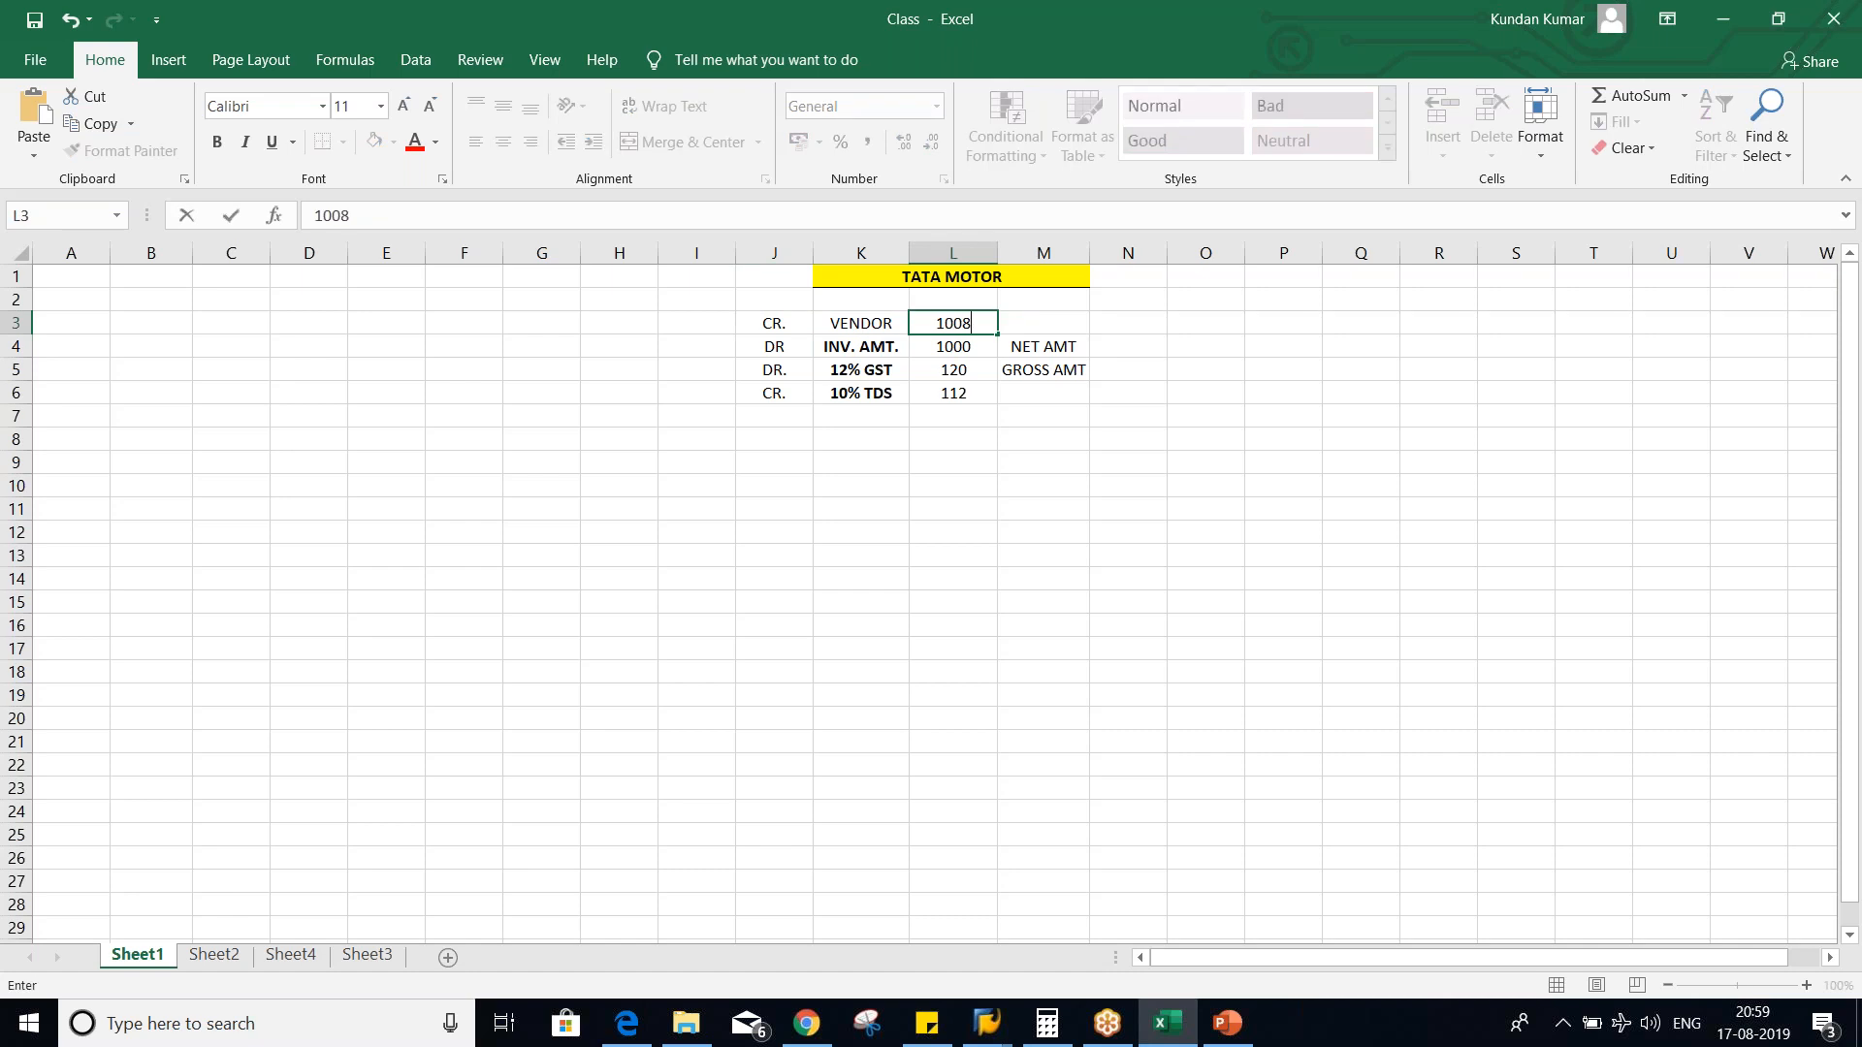
pyautogui.press('Return')
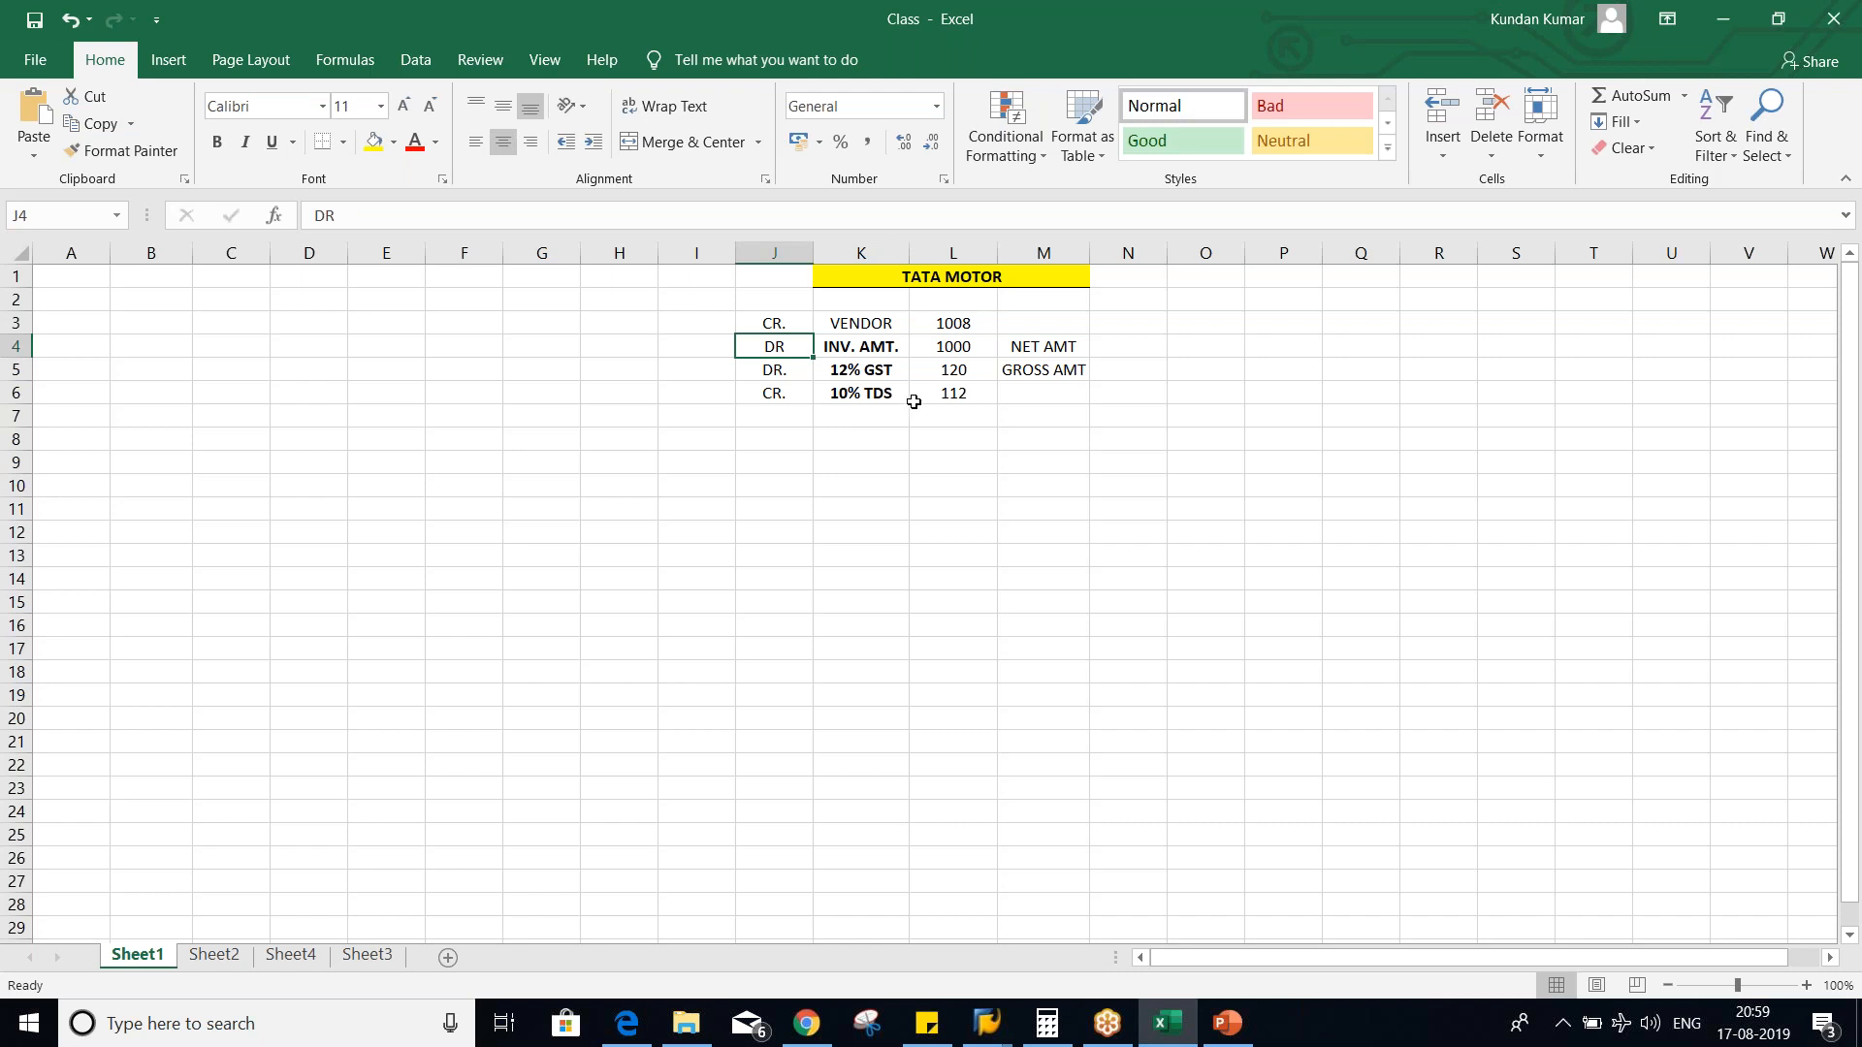
# - Switch to the FB60 vendor invoice in SAP, simulate it and review the vendor, rent and GST amounts
pyautogui.hotkey('alt', 'Tab')
pyautogui.hotkey('alt', 'Tab')
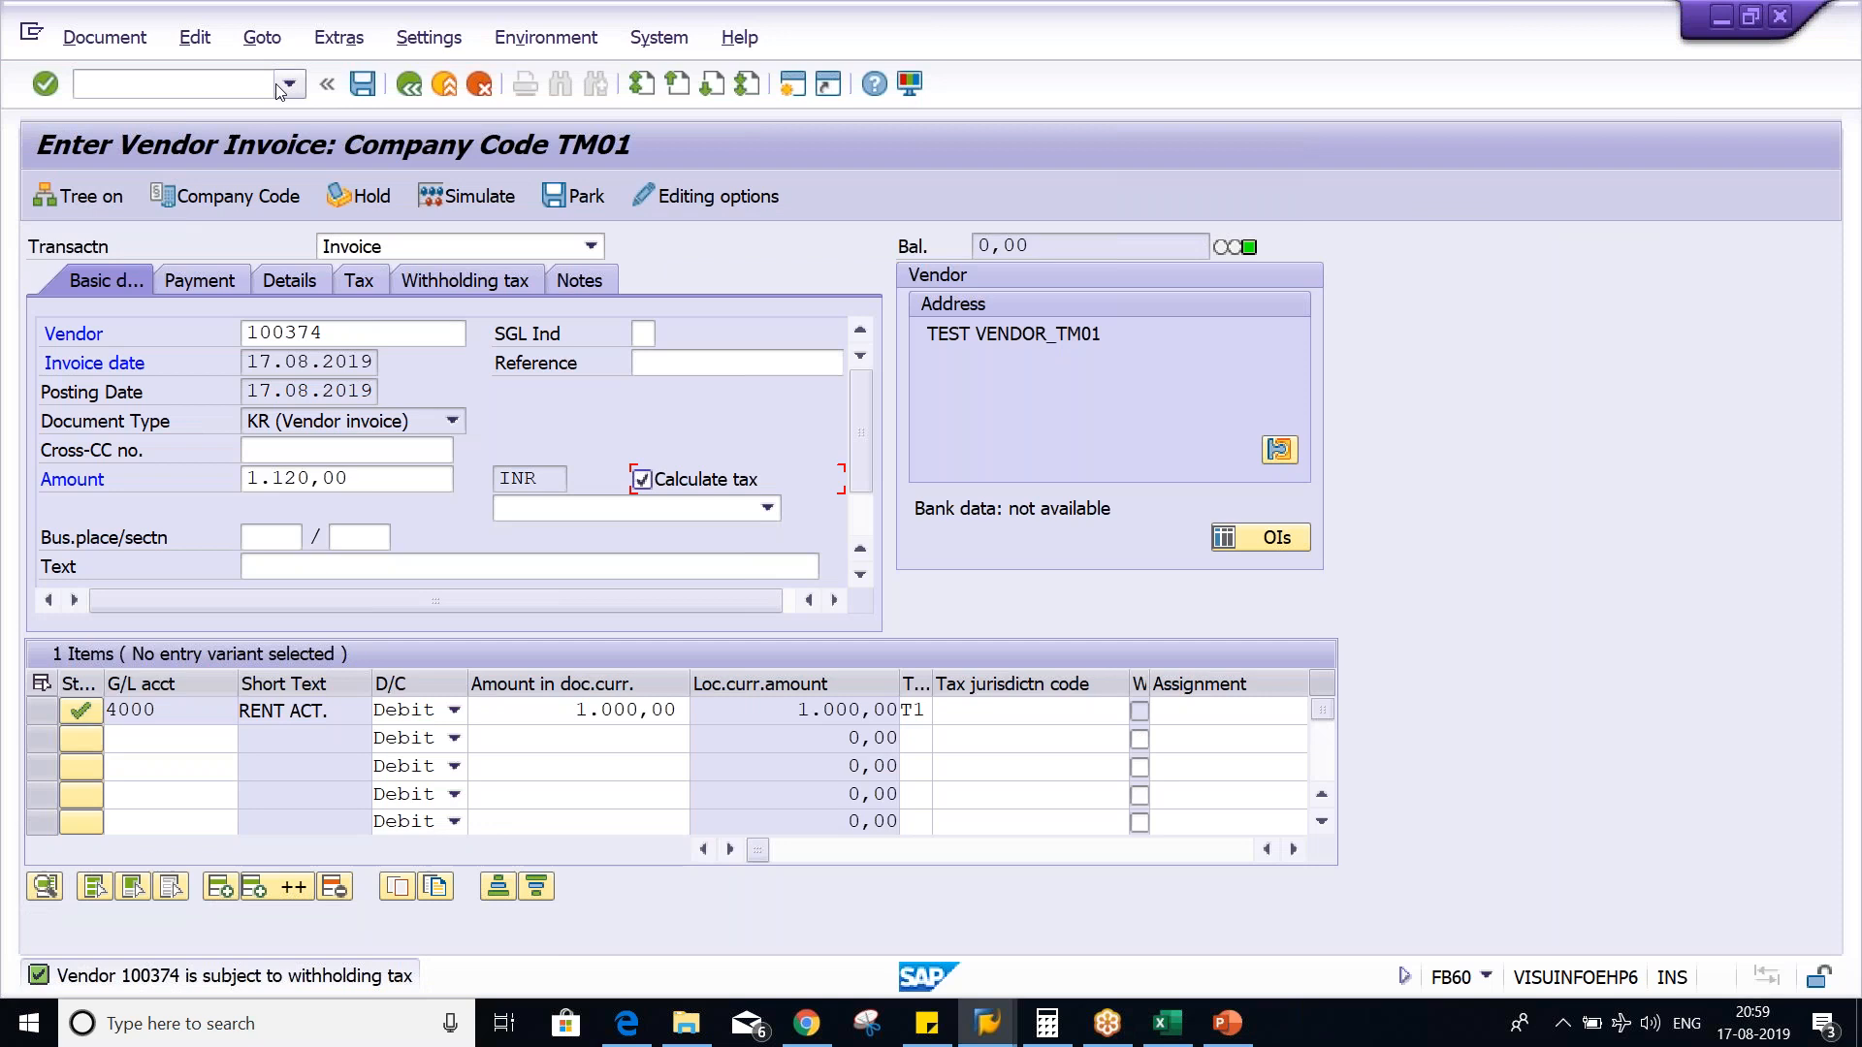
pyautogui.click(456, 194)
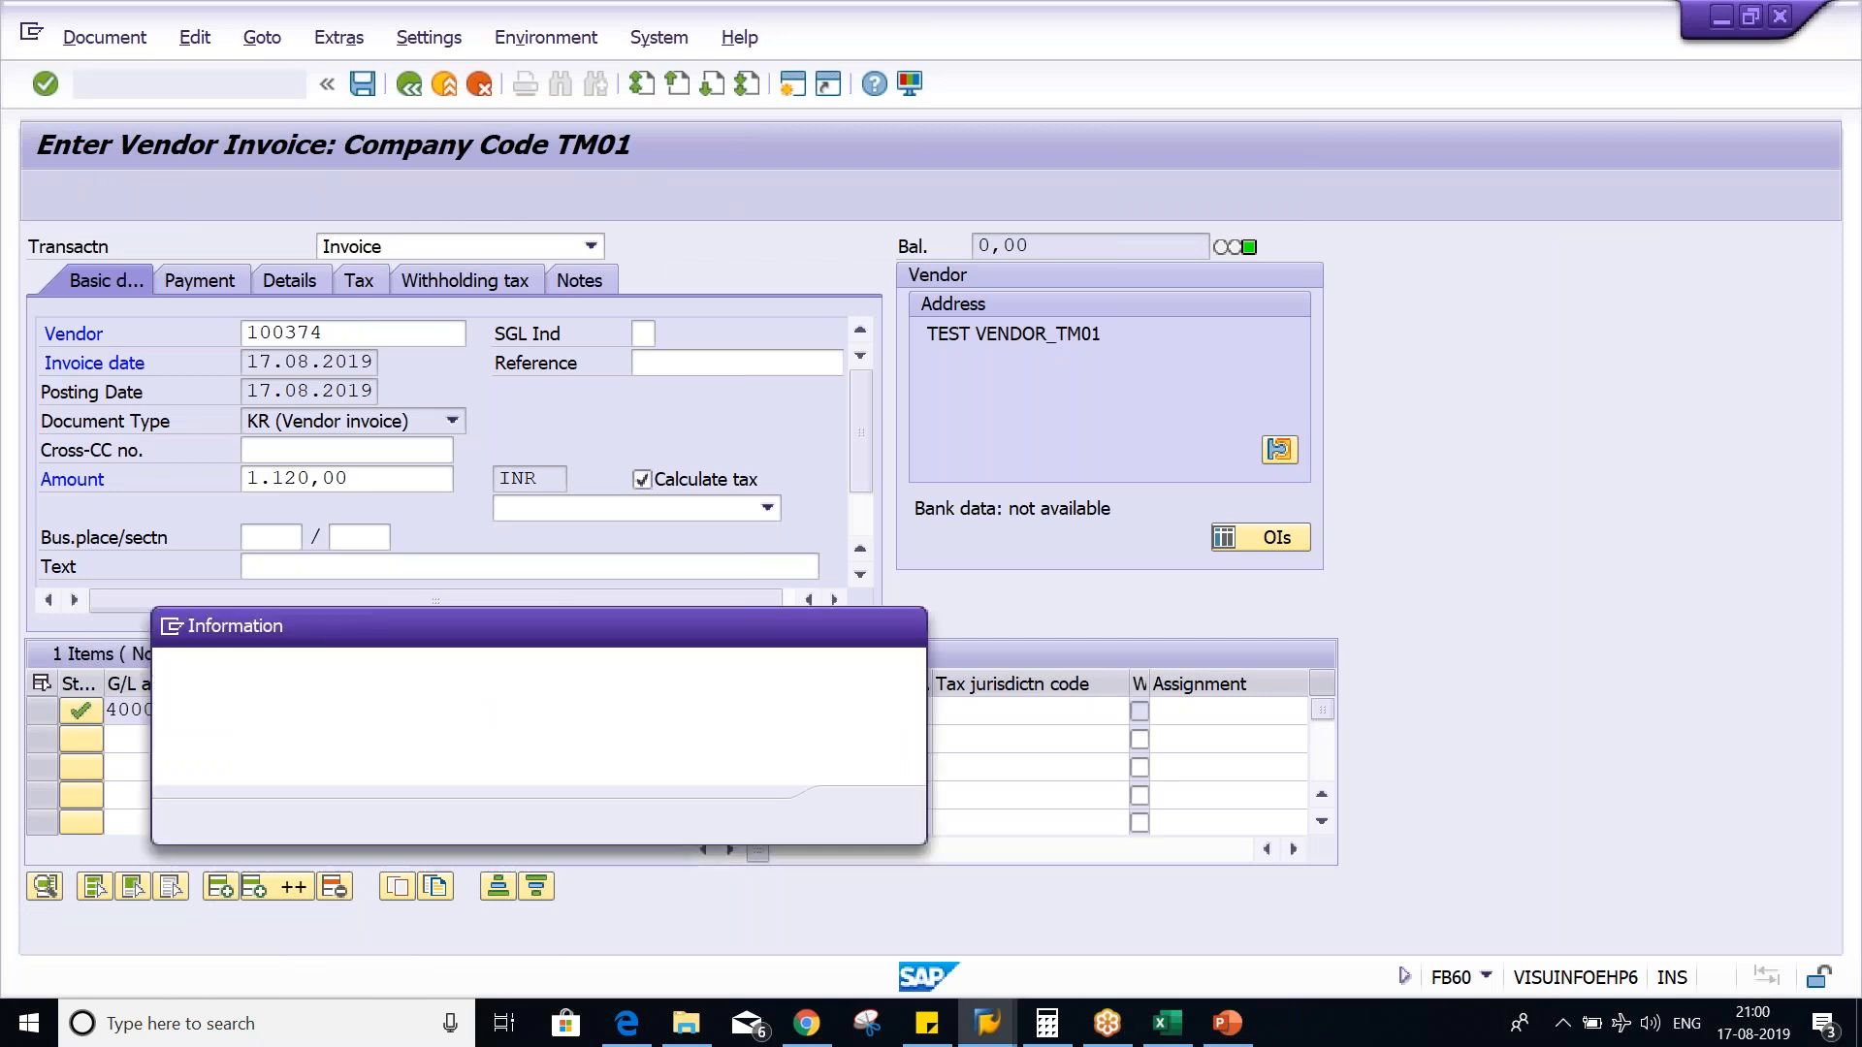
pyautogui.press('Return')
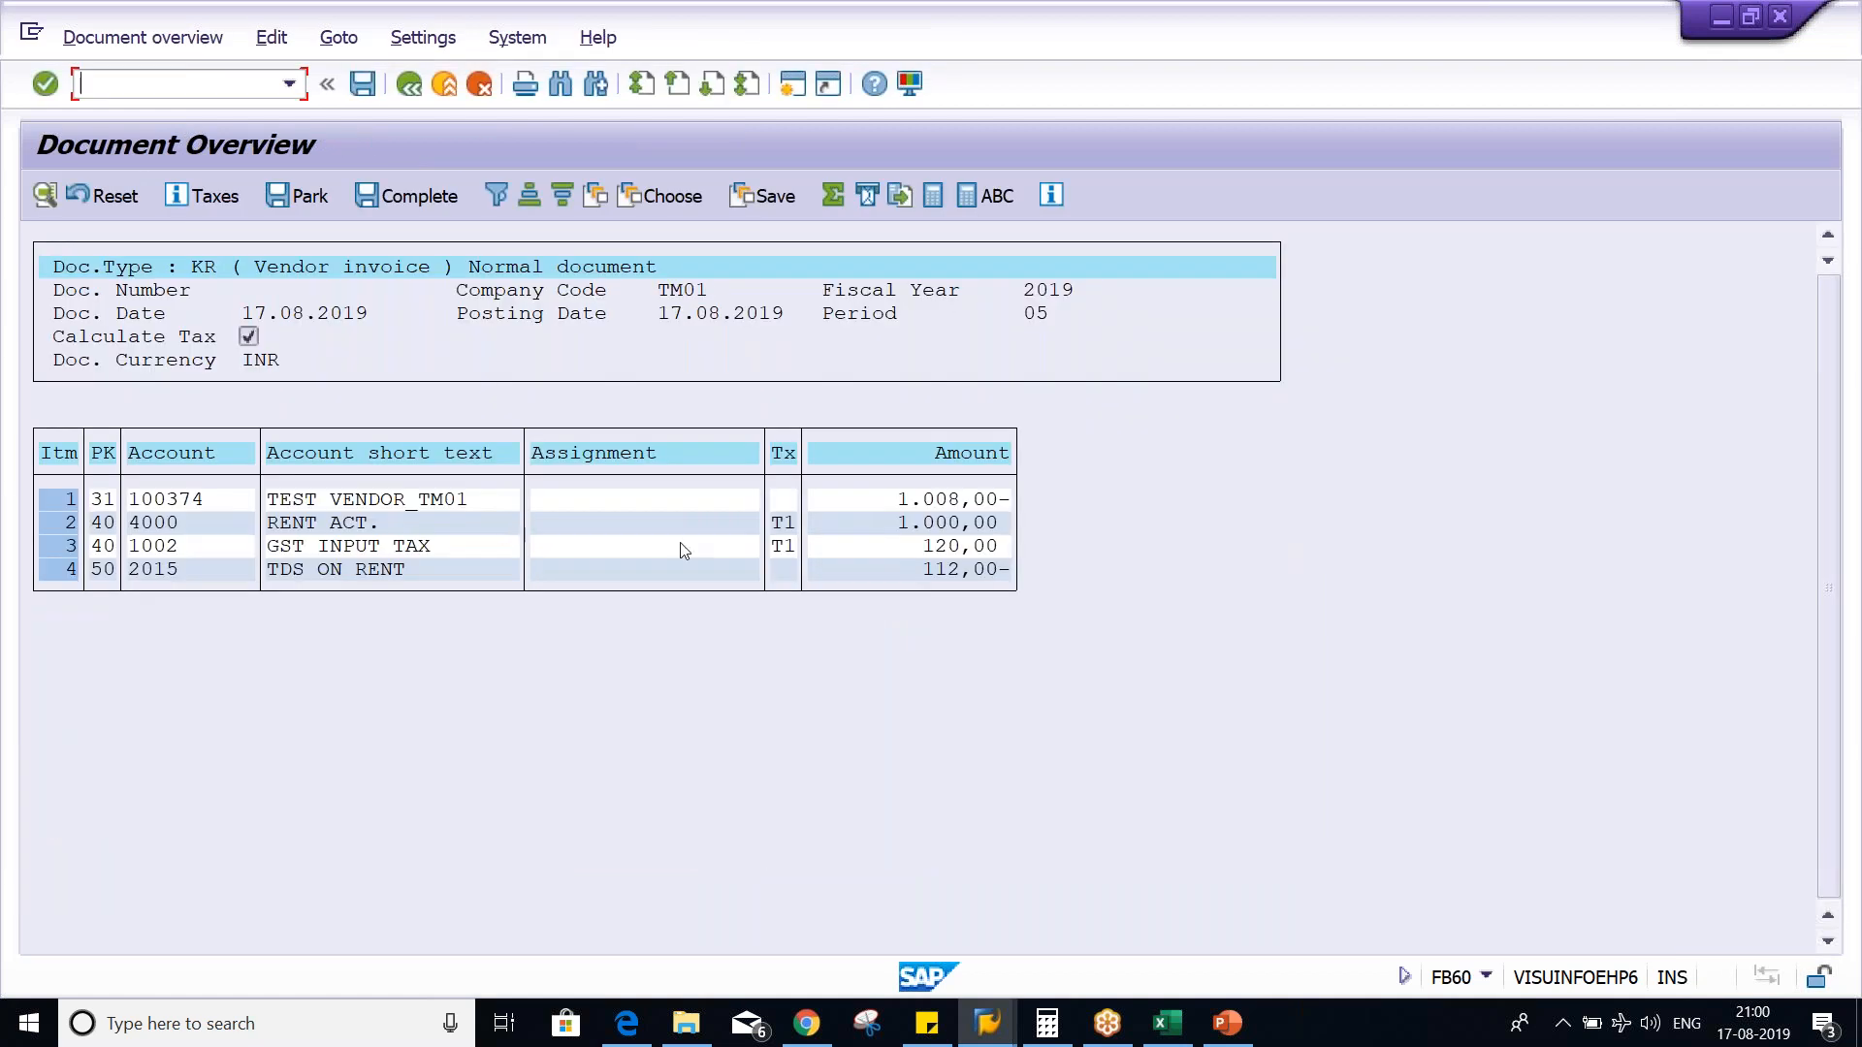
pyautogui.click(897, 530)
pyautogui.click(908, 549)
pyautogui.click(894, 526)
pyautogui.click(908, 549)
pyautogui.click(893, 521)
pyautogui.click(885, 505)
# - Switch to the settings of withholding tax type T5 and set its base amount to Net amount
pyautogui.hotkey('alt', 'Tab')
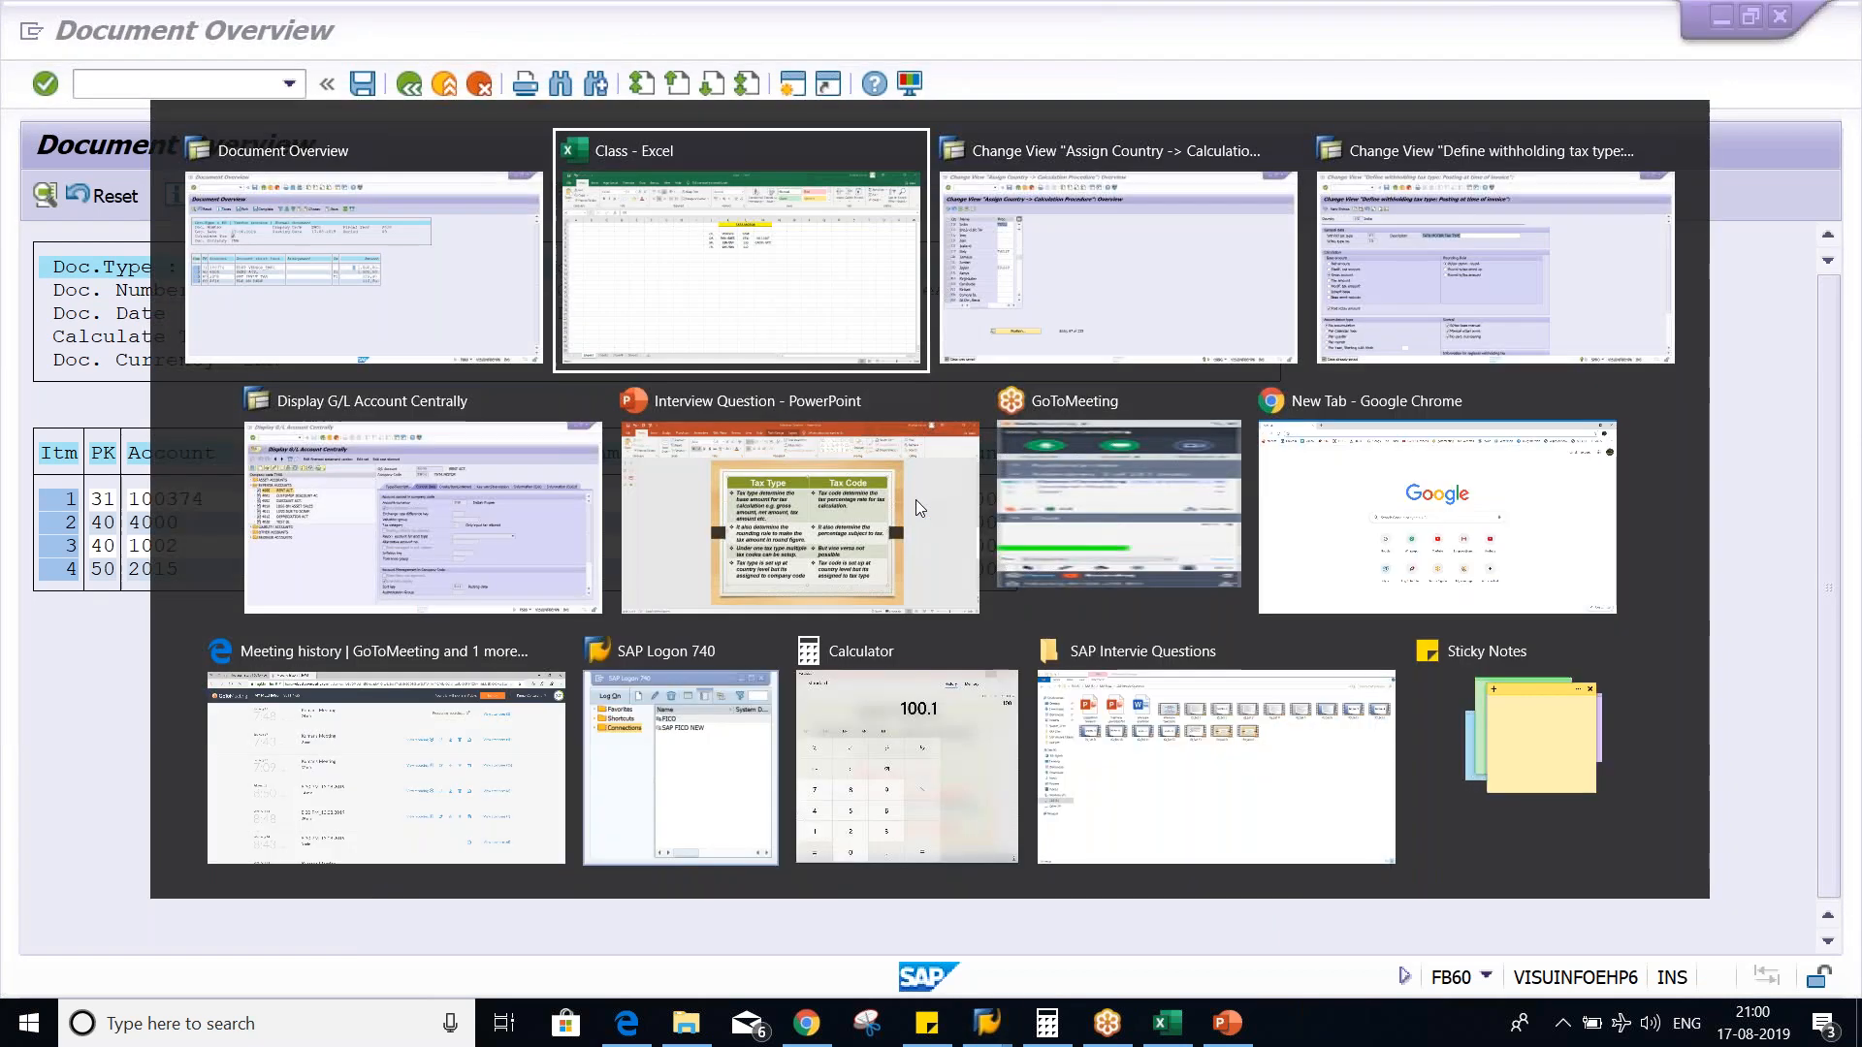
pyautogui.hotkey('alt', 'Tab')
pyautogui.hotkey('alt', 'Tab')
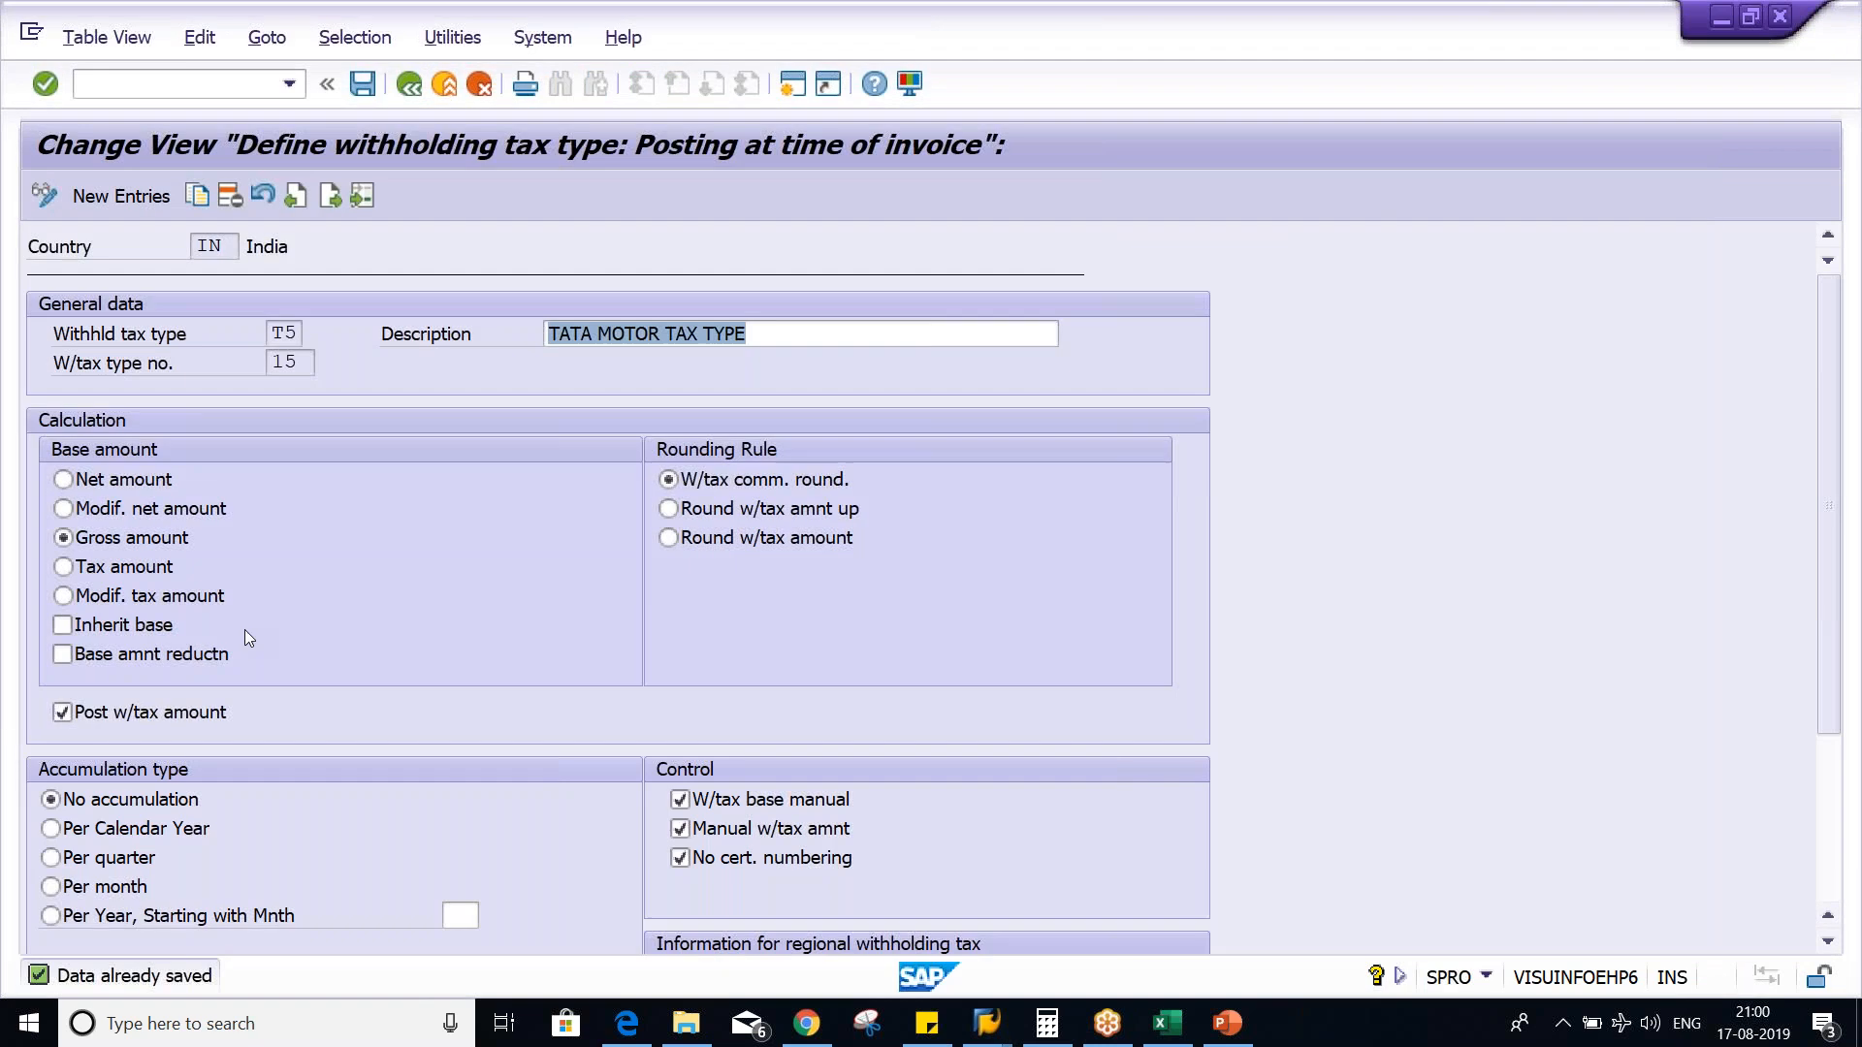
pyautogui.click(120, 539)
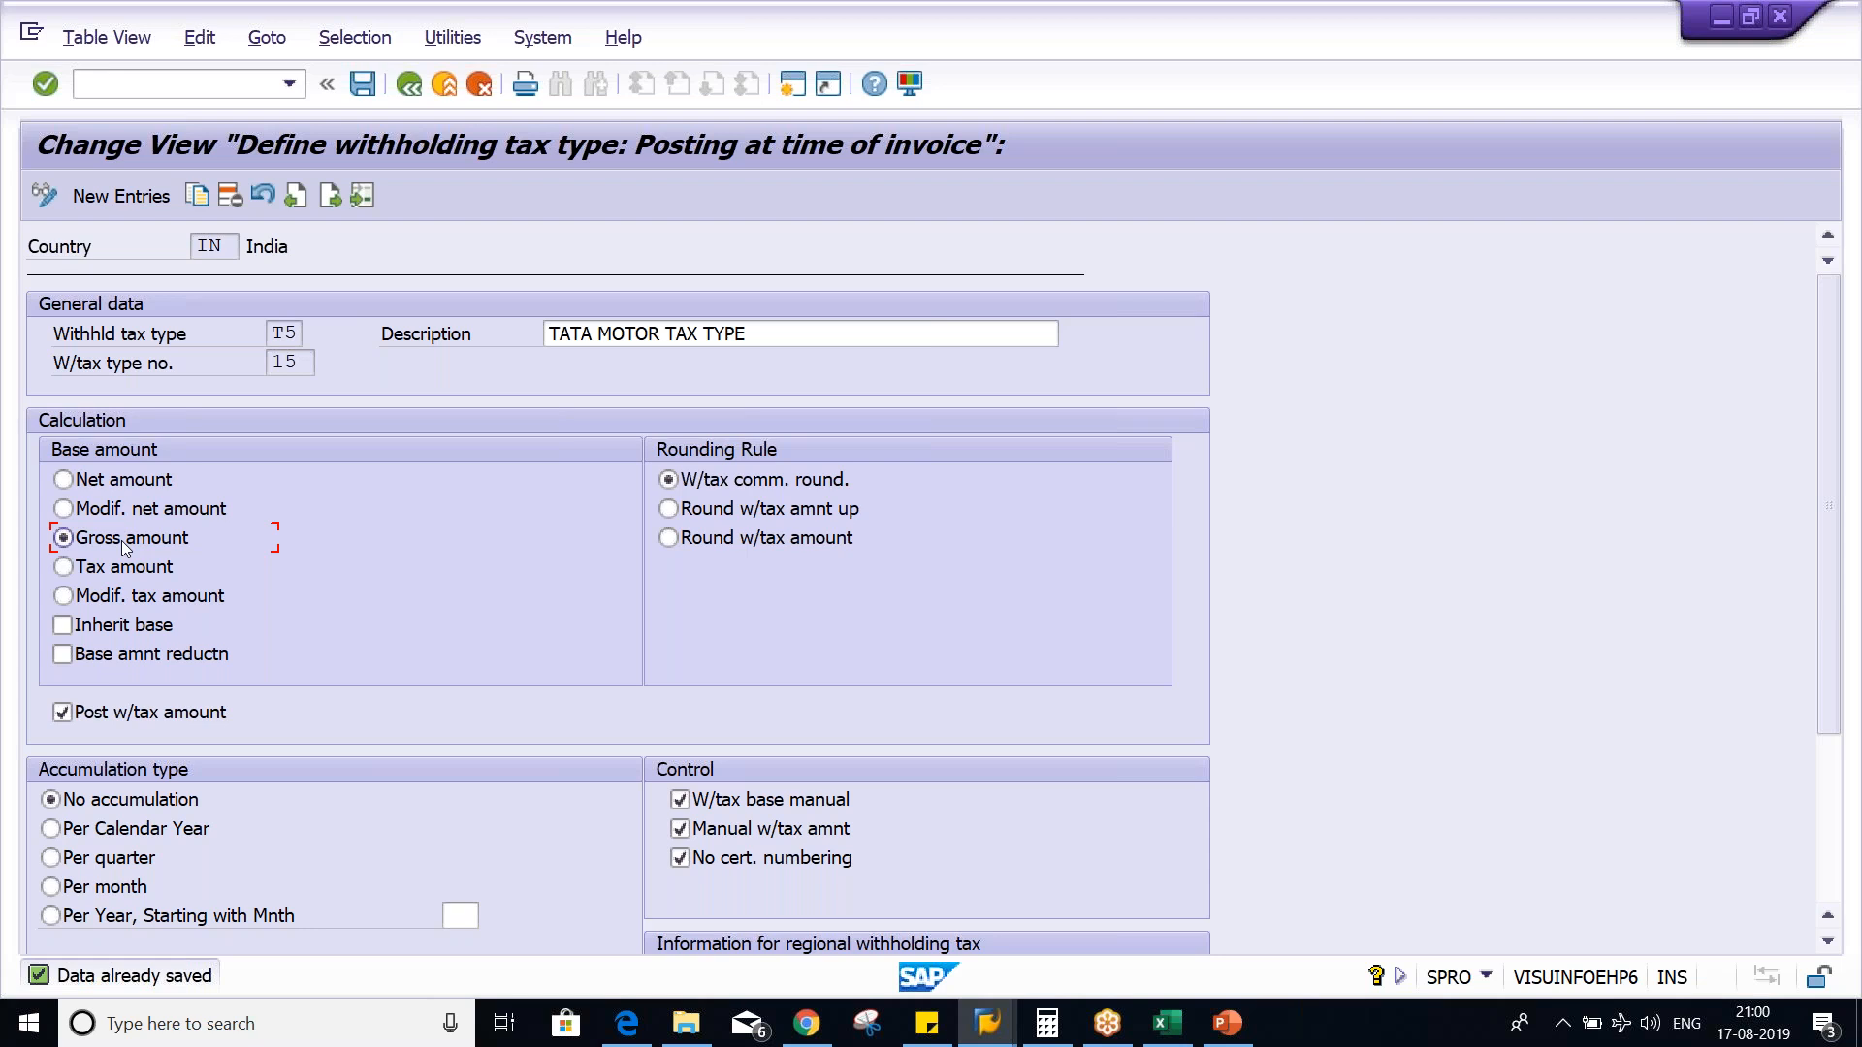
pyautogui.click(93, 487)
# - Switch to the Excel worksheet and compare the net invoice amount with the sum of invoice and GST amounts
pyautogui.hotkey('alt', 'Tab')
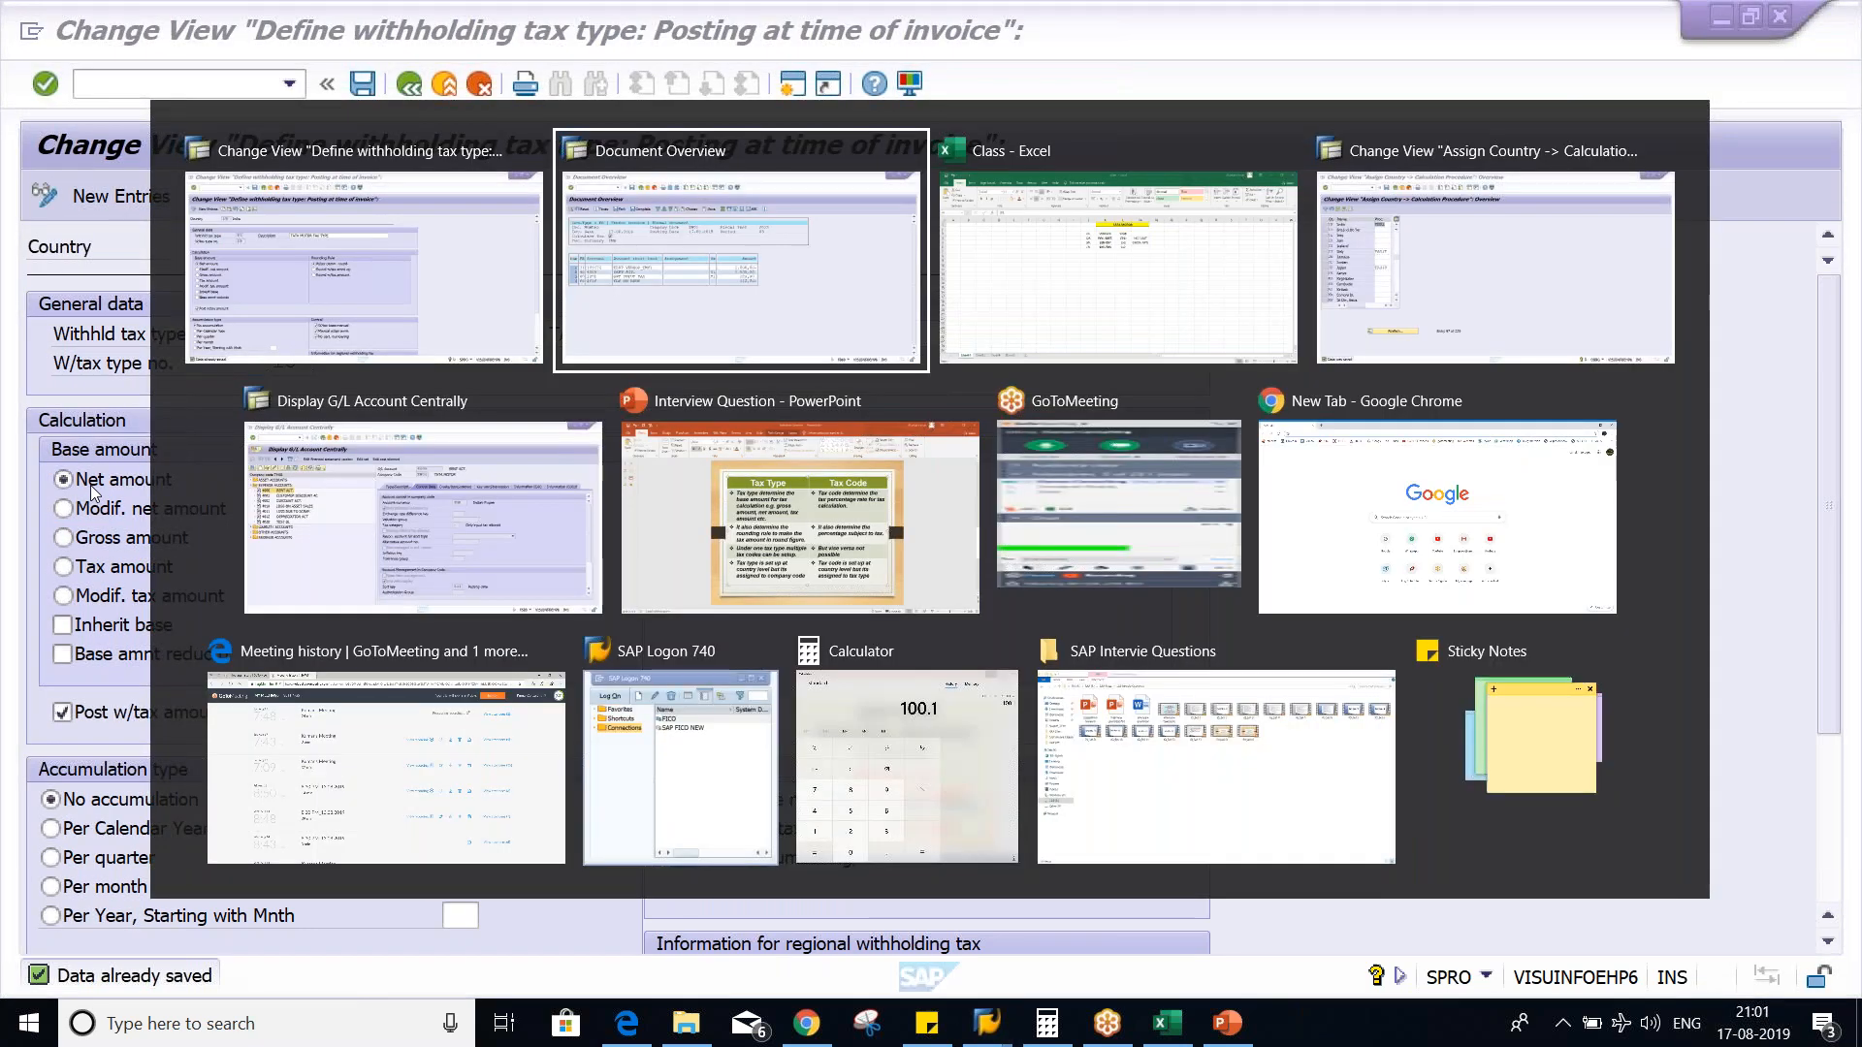
pyautogui.hotkey('alt', 'Tab')
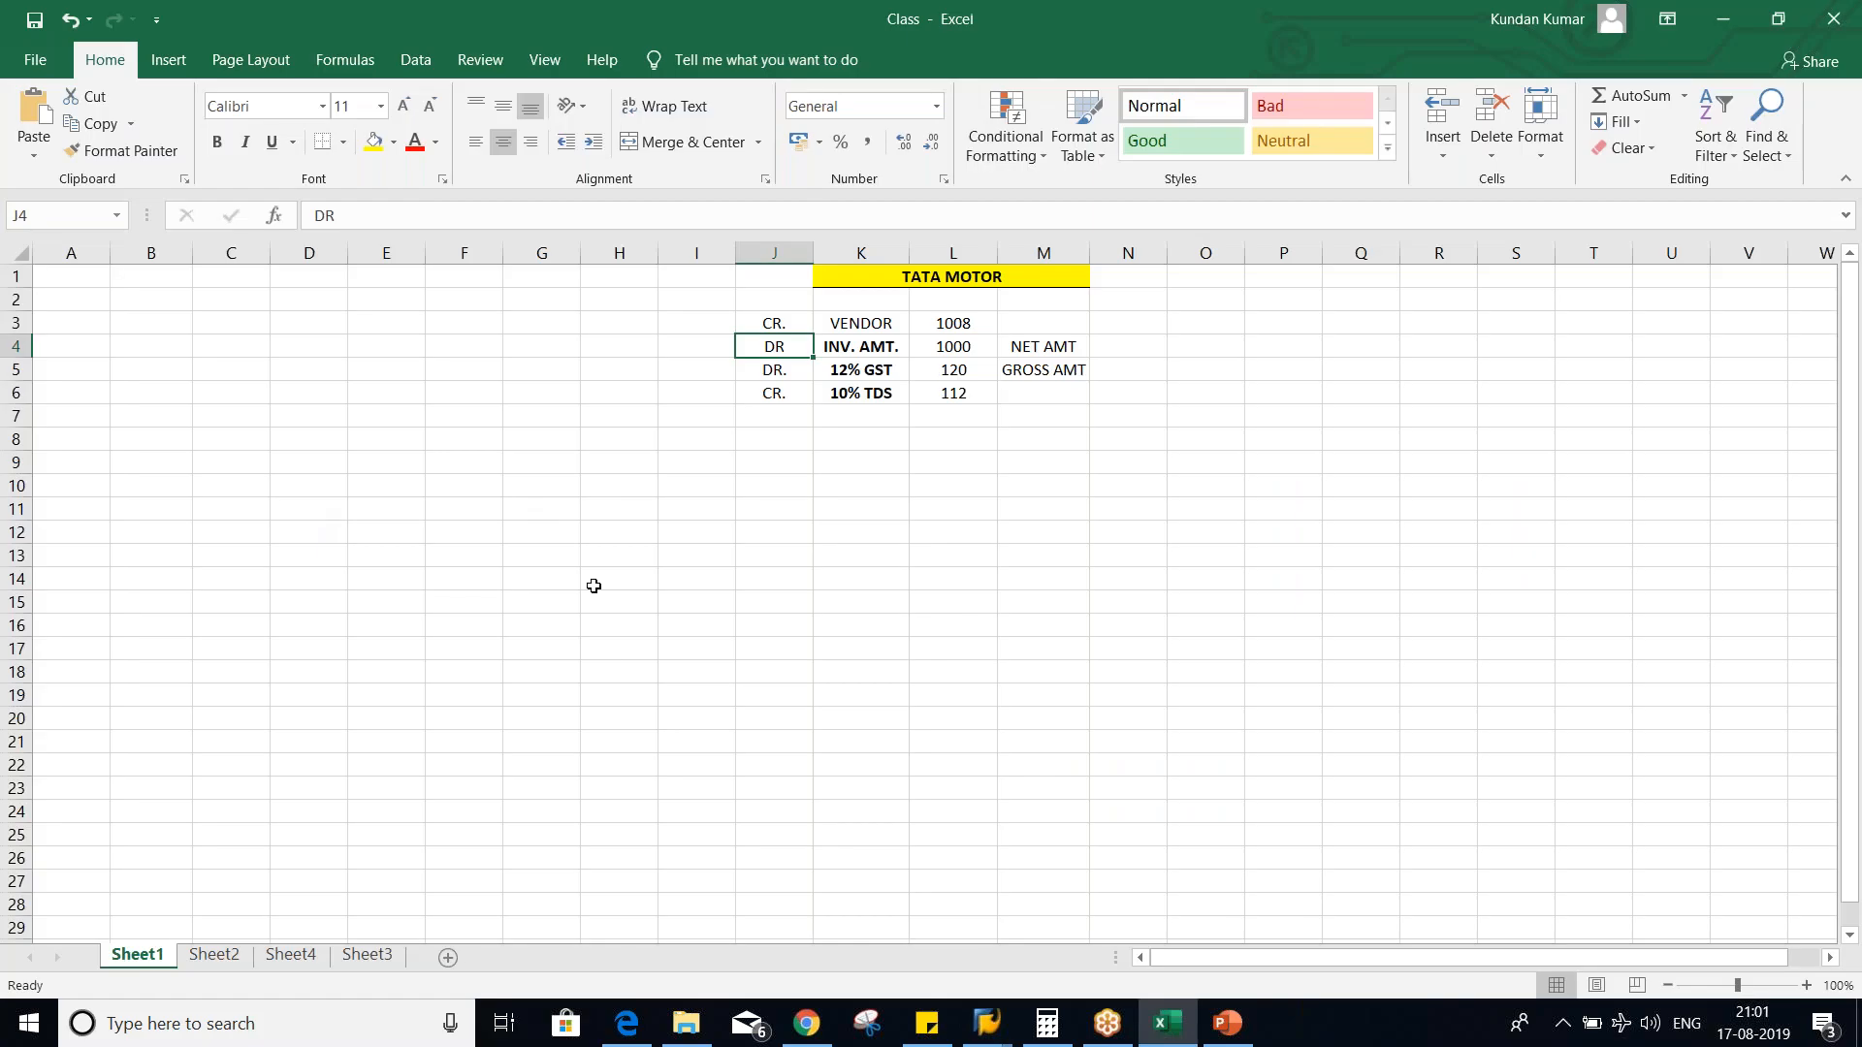
pyautogui.click(959, 645)
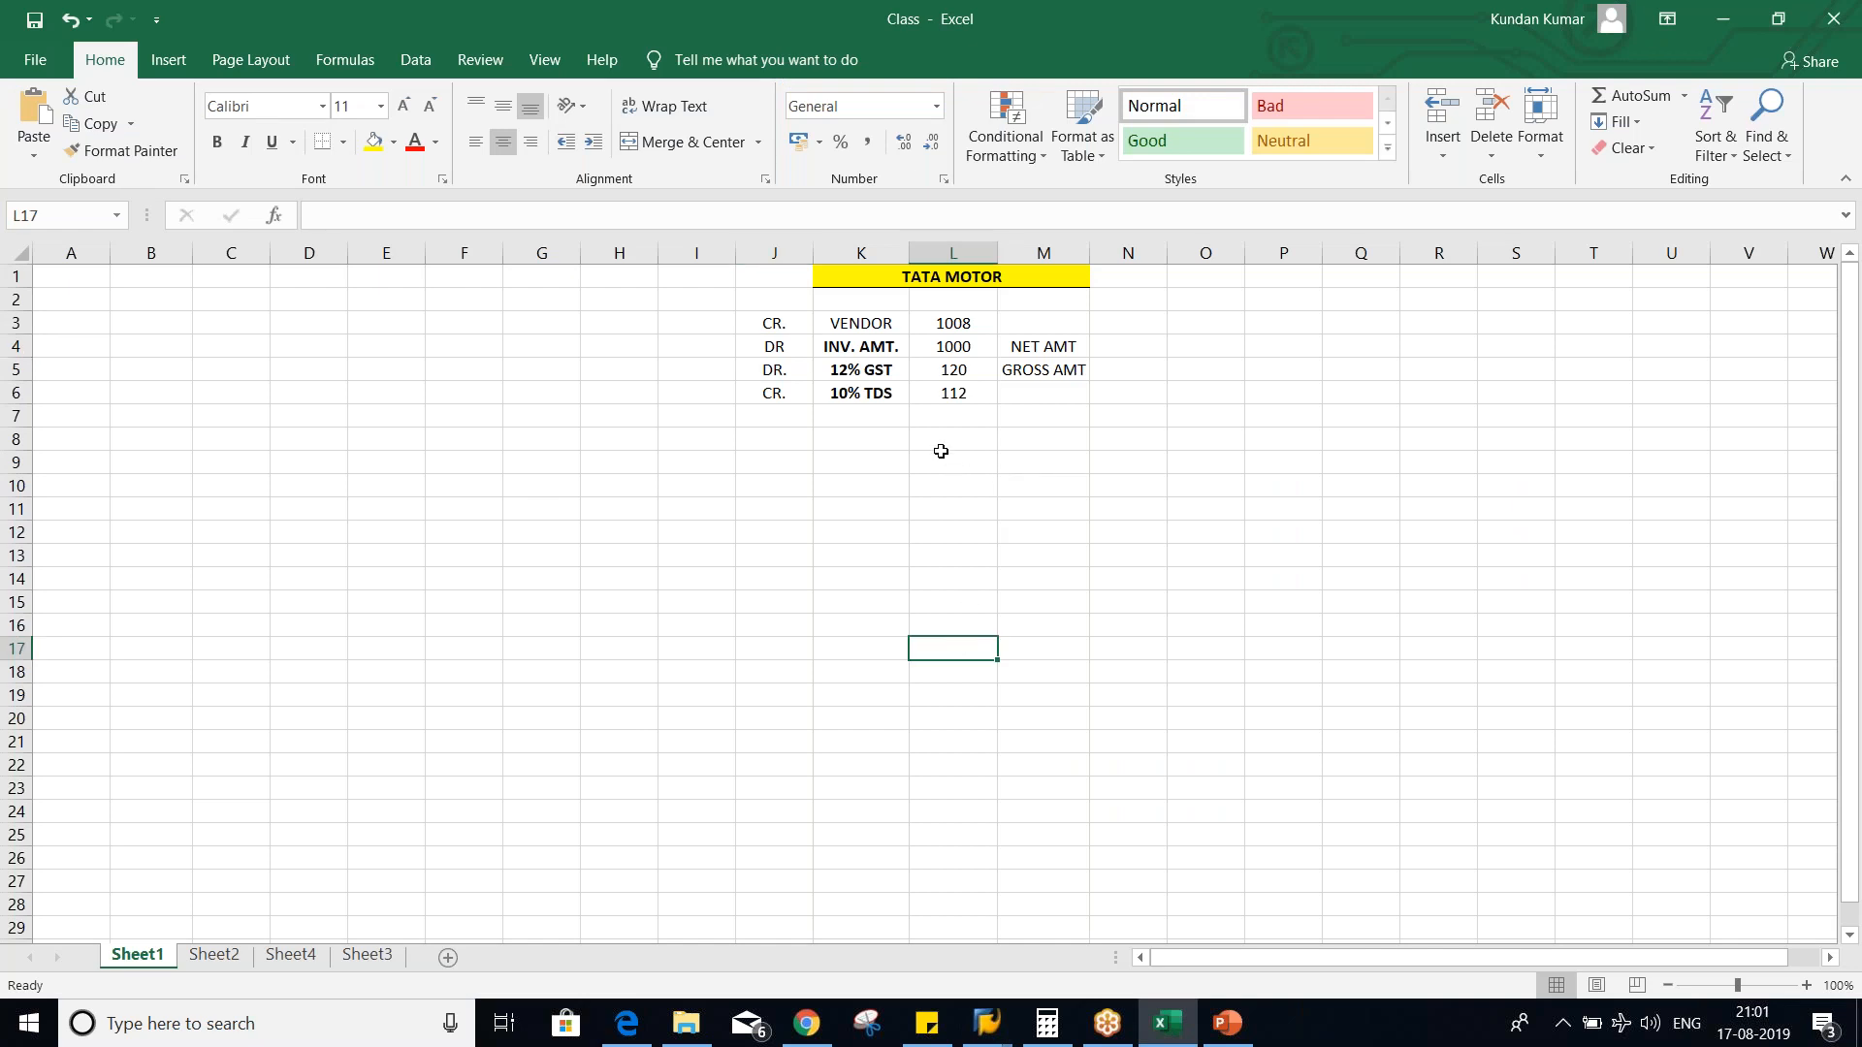
pyautogui.click(946, 349)
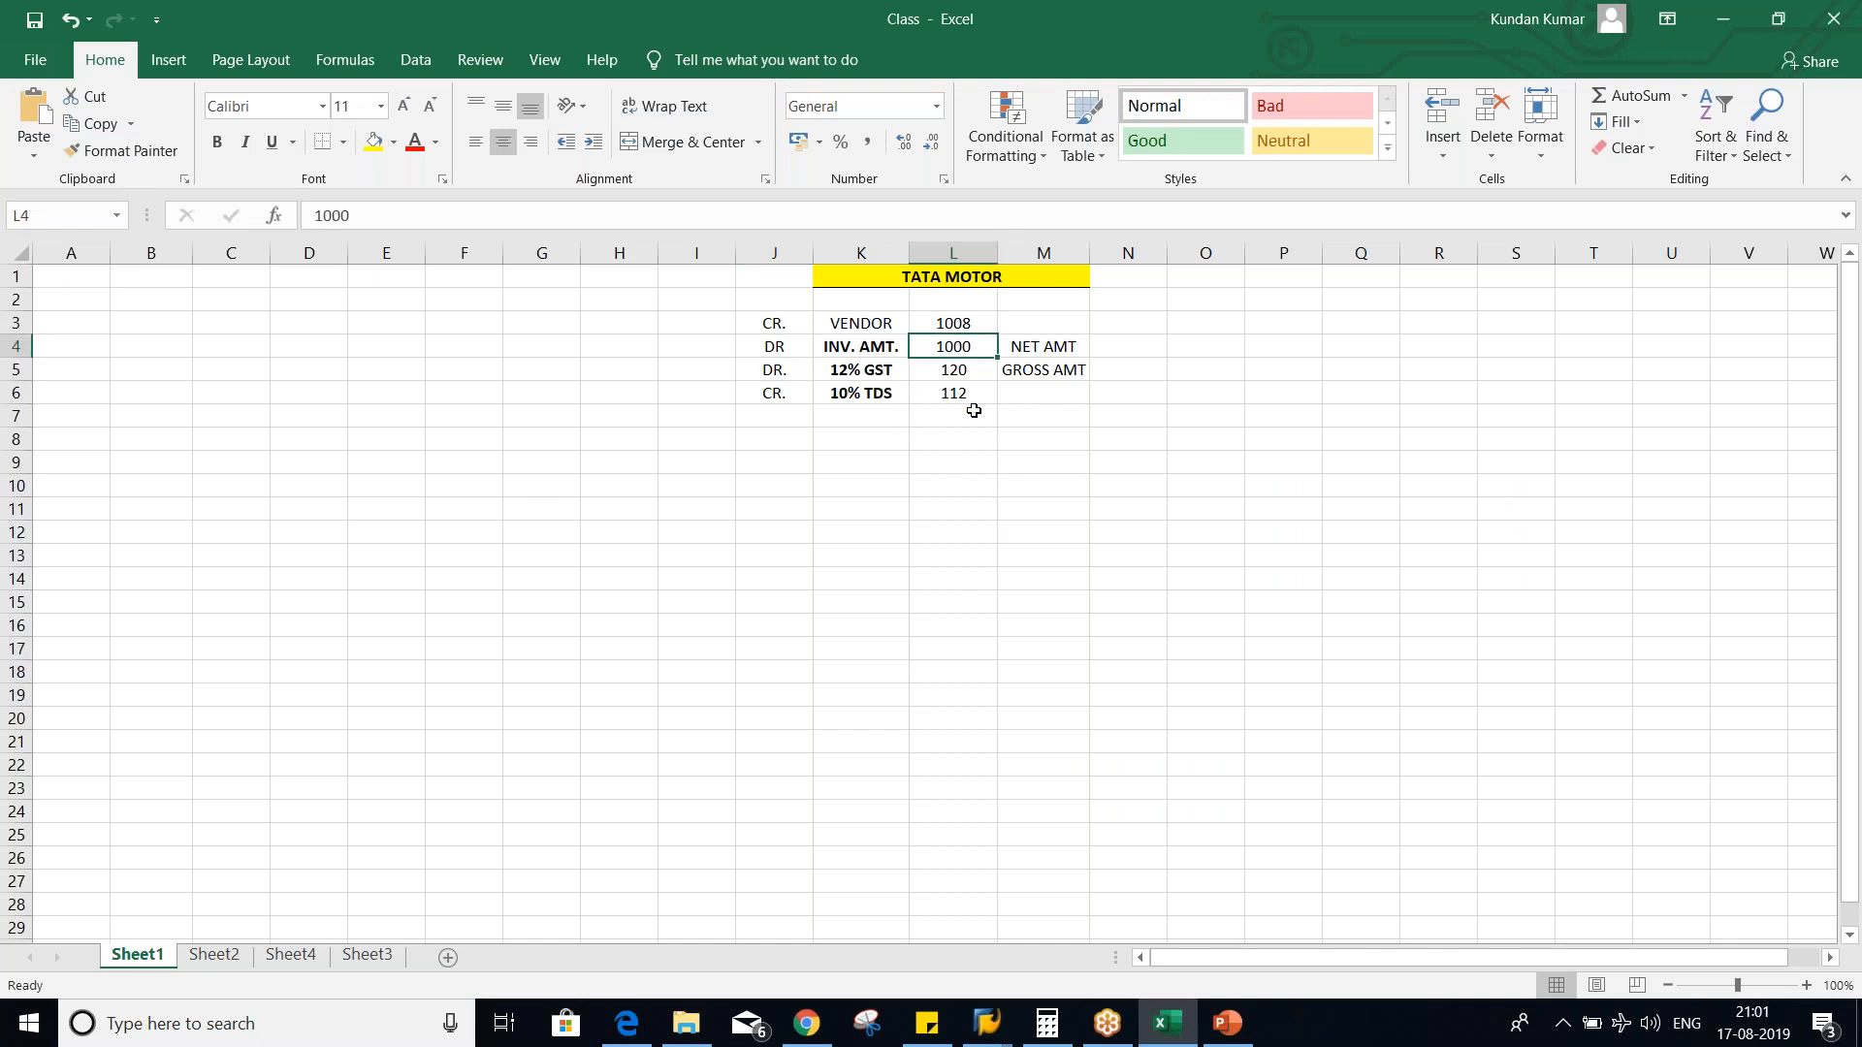
pyautogui.click(965, 372)
pyautogui.moveTo(963, 346); pyautogui.dragTo(965, 376)
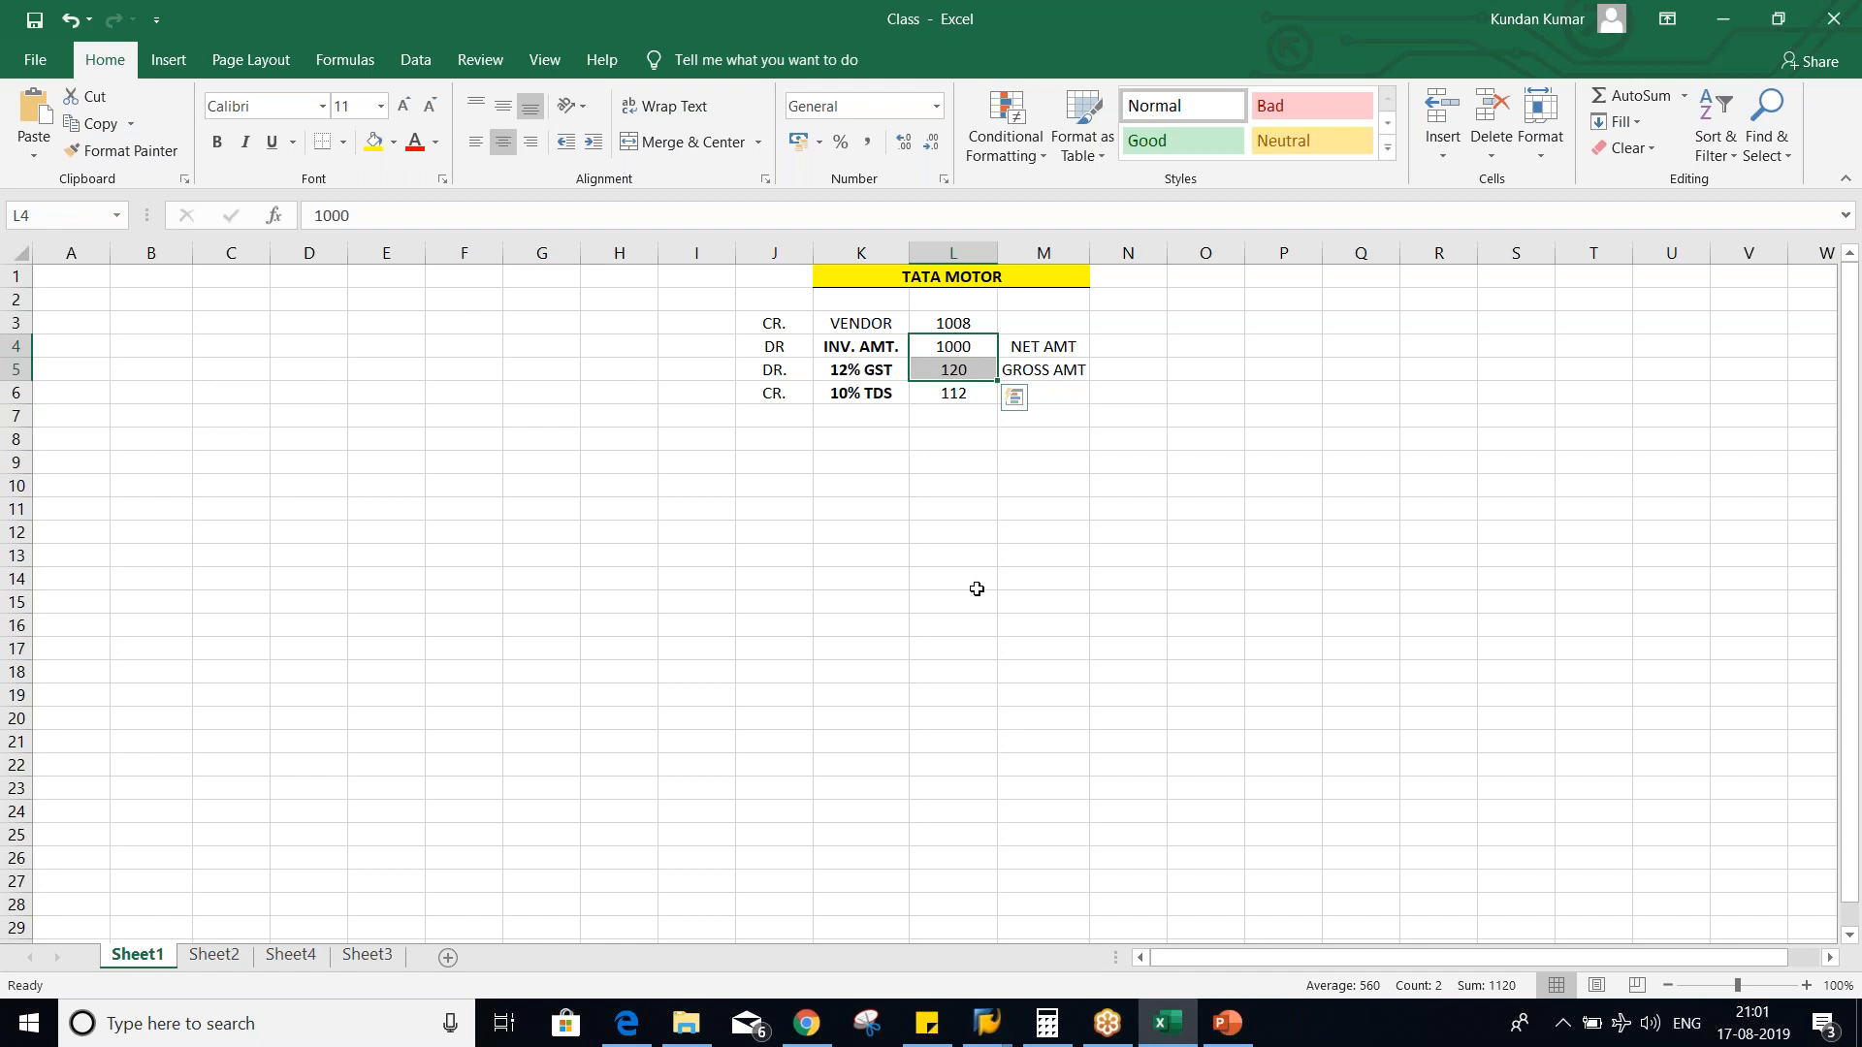
# - Switch back to SAP, set the base amount of withholding tax type T5 to Tax amount and save the change
pyautogui.hotkey('alt', 'Tab')
pyautogui.click(119, 568)
pyautogui.hotkey('ctrl', 's')
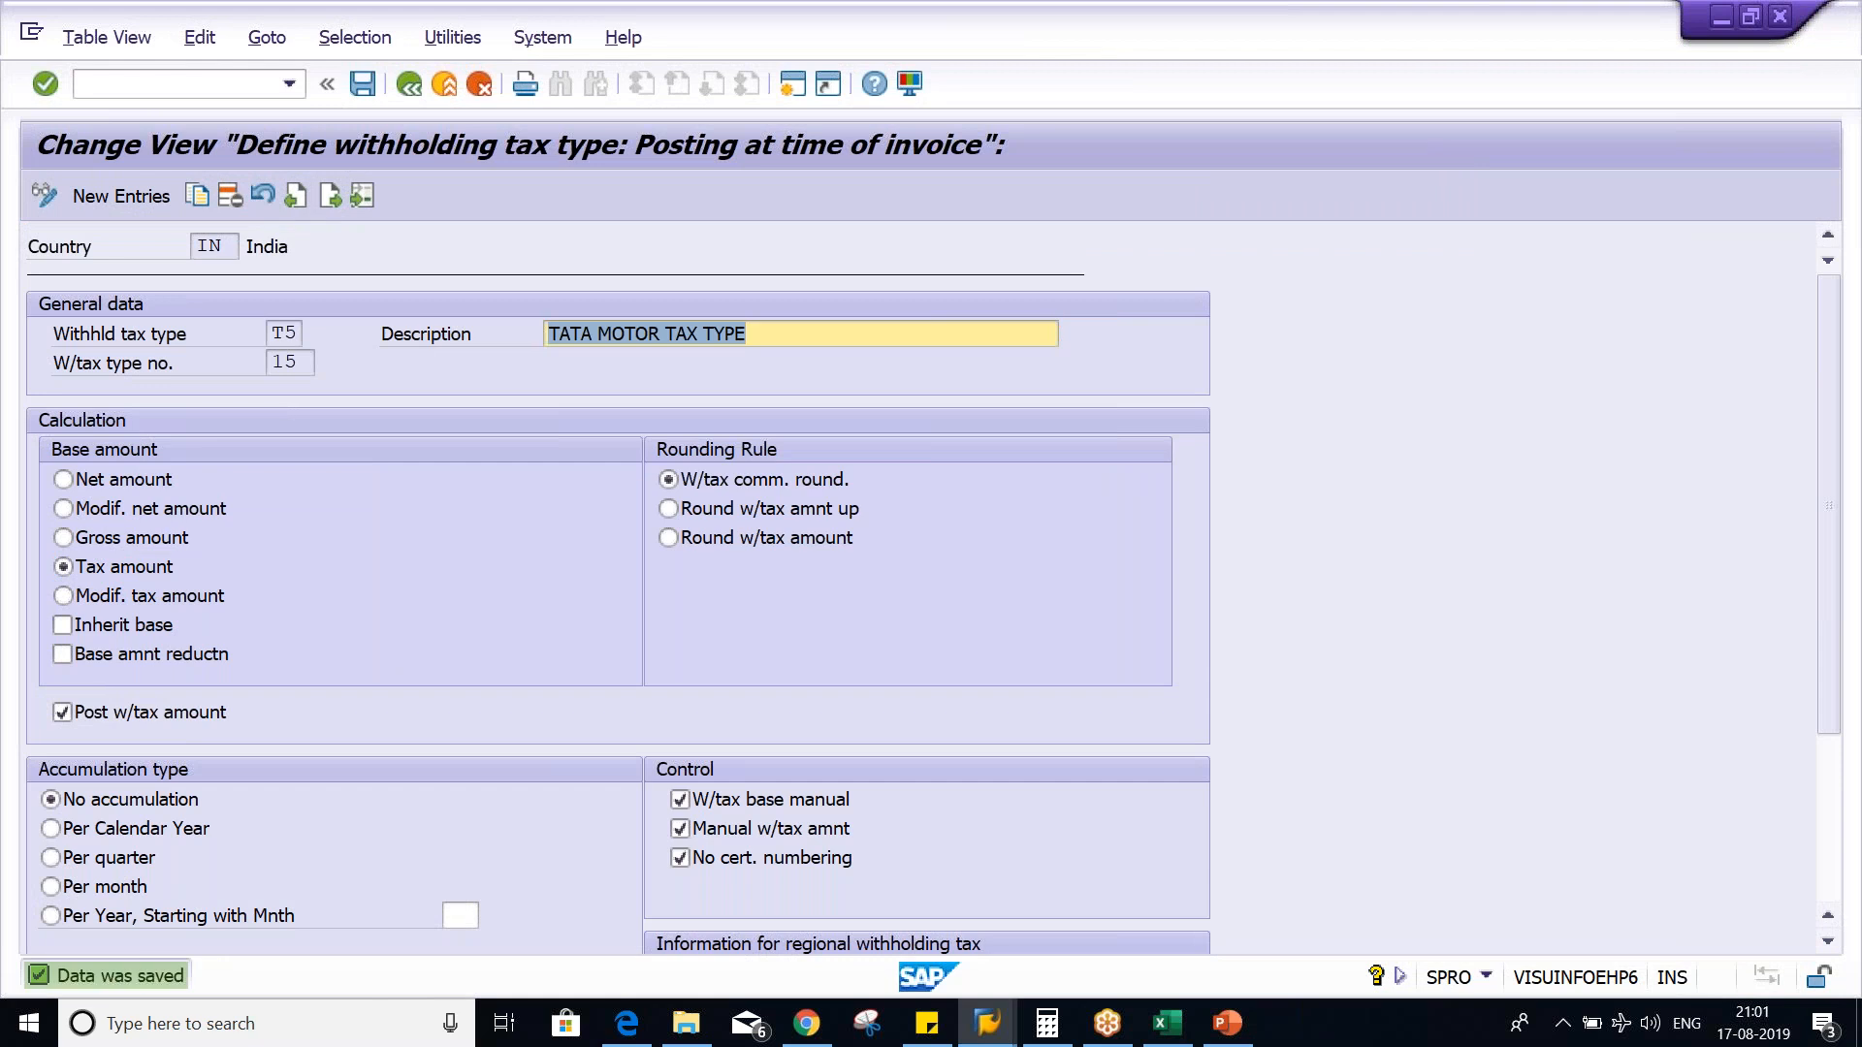
# - Switch to the simulated document, review its rent and GST amounts, and restart FB60 with a blank vendor invoice
pyautogui.hotkey('alt', 'Tab')
pyautogui.press('Tab')
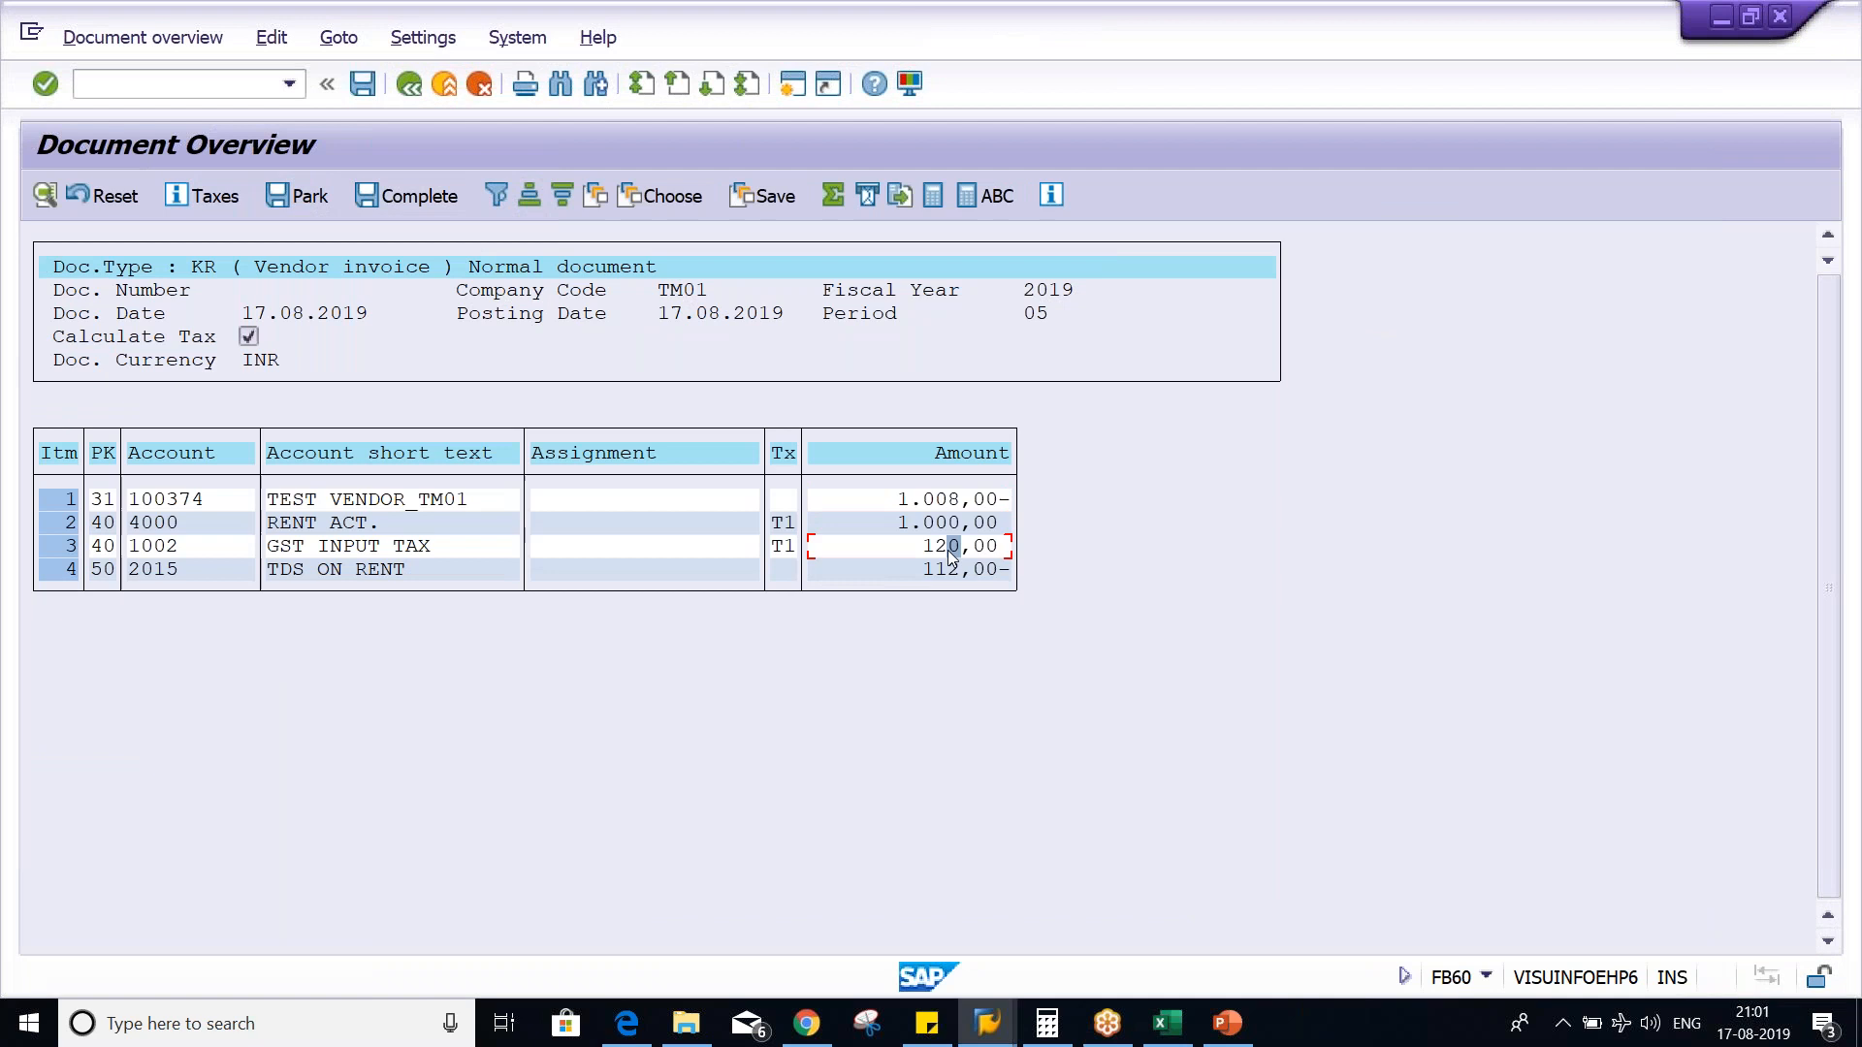
pyautogui.click(910, 550)
pyautogui.click(898, 520)
pyautogui.click(888, 522)
pyautogui.click(925, 548)
pyautogui.click(288, 84)
pyautogui.click(252, 117)
pyautogui.press('Return')
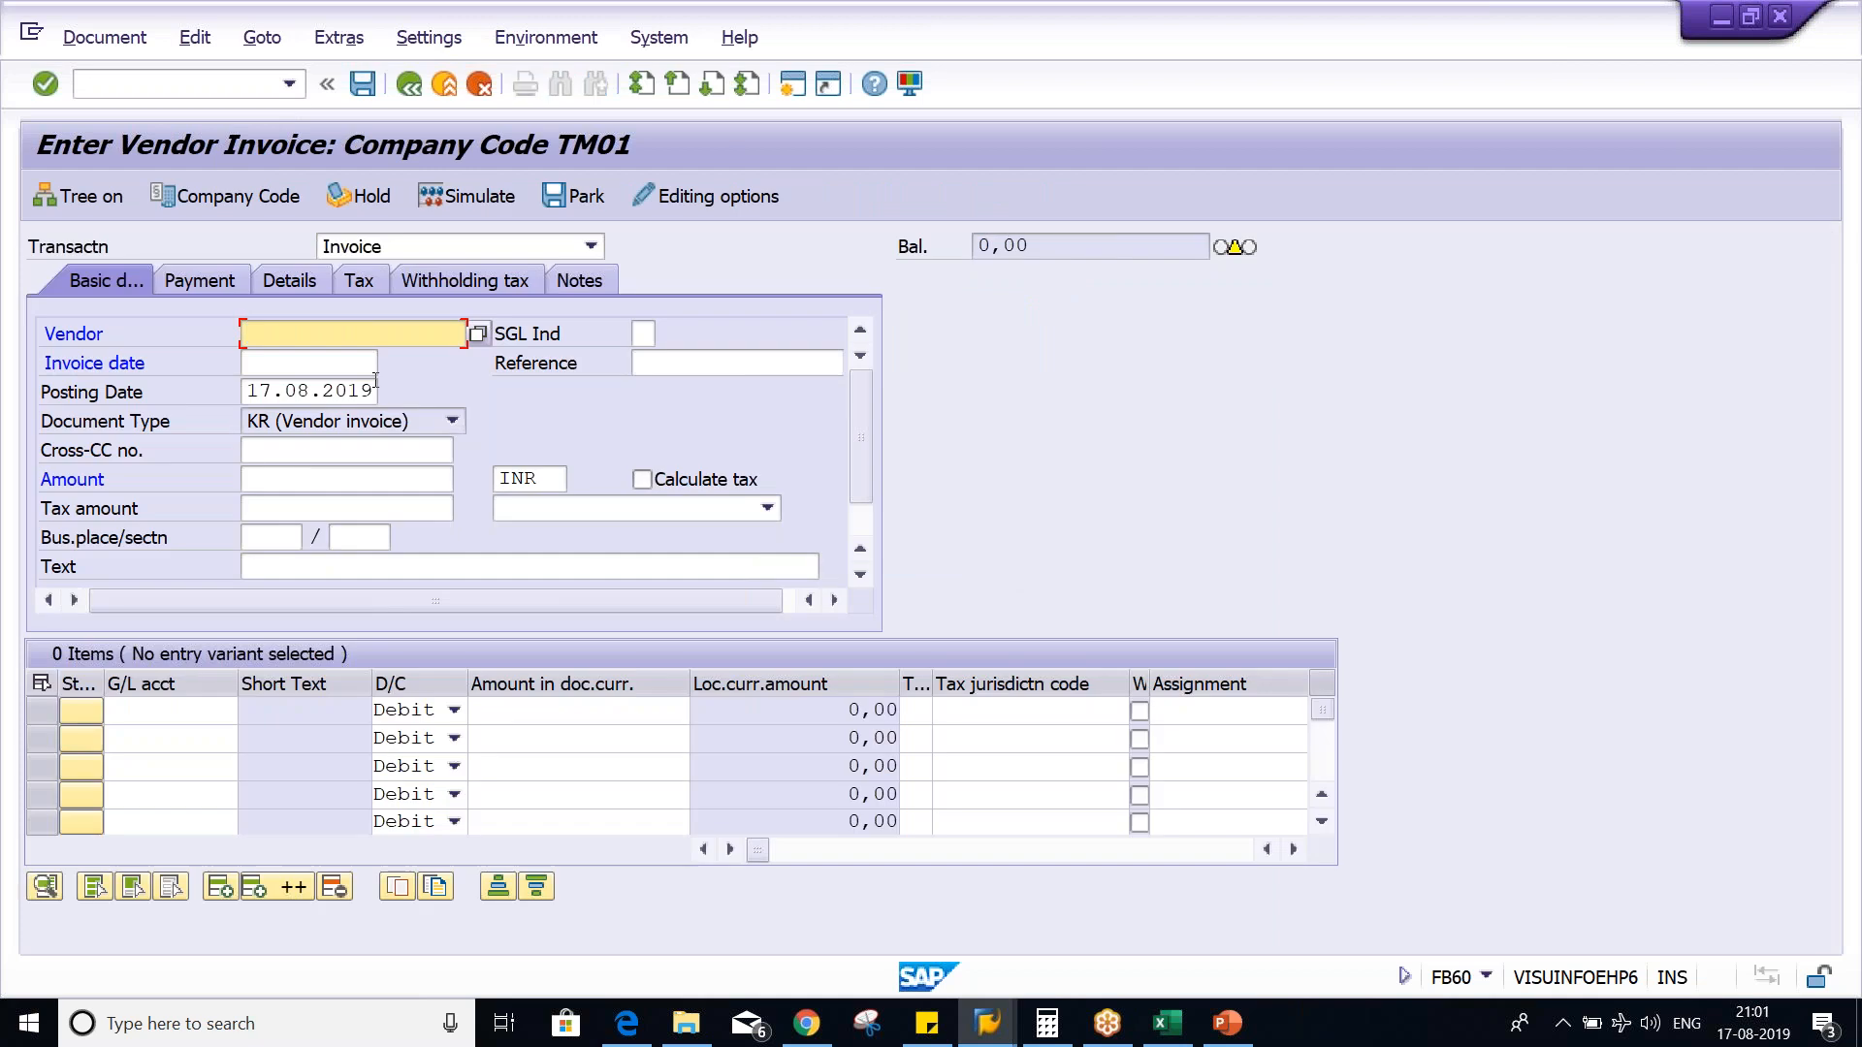
# - Fill in the invoice header with the test vendor's number, invoice date 17.08.2019 and amount 1120
pyautogui.click(375, 334)
pyautogui.press('Down')
pyautogui.press('Return')
pyautogui.press('Tab')
pyautogui.press('Down')
pyautogui.press('Down')
pyautogui.press('Return')
pyautogui.press('Tab')
pyautogui.press('Tab')
pyautogui.press('Tab')
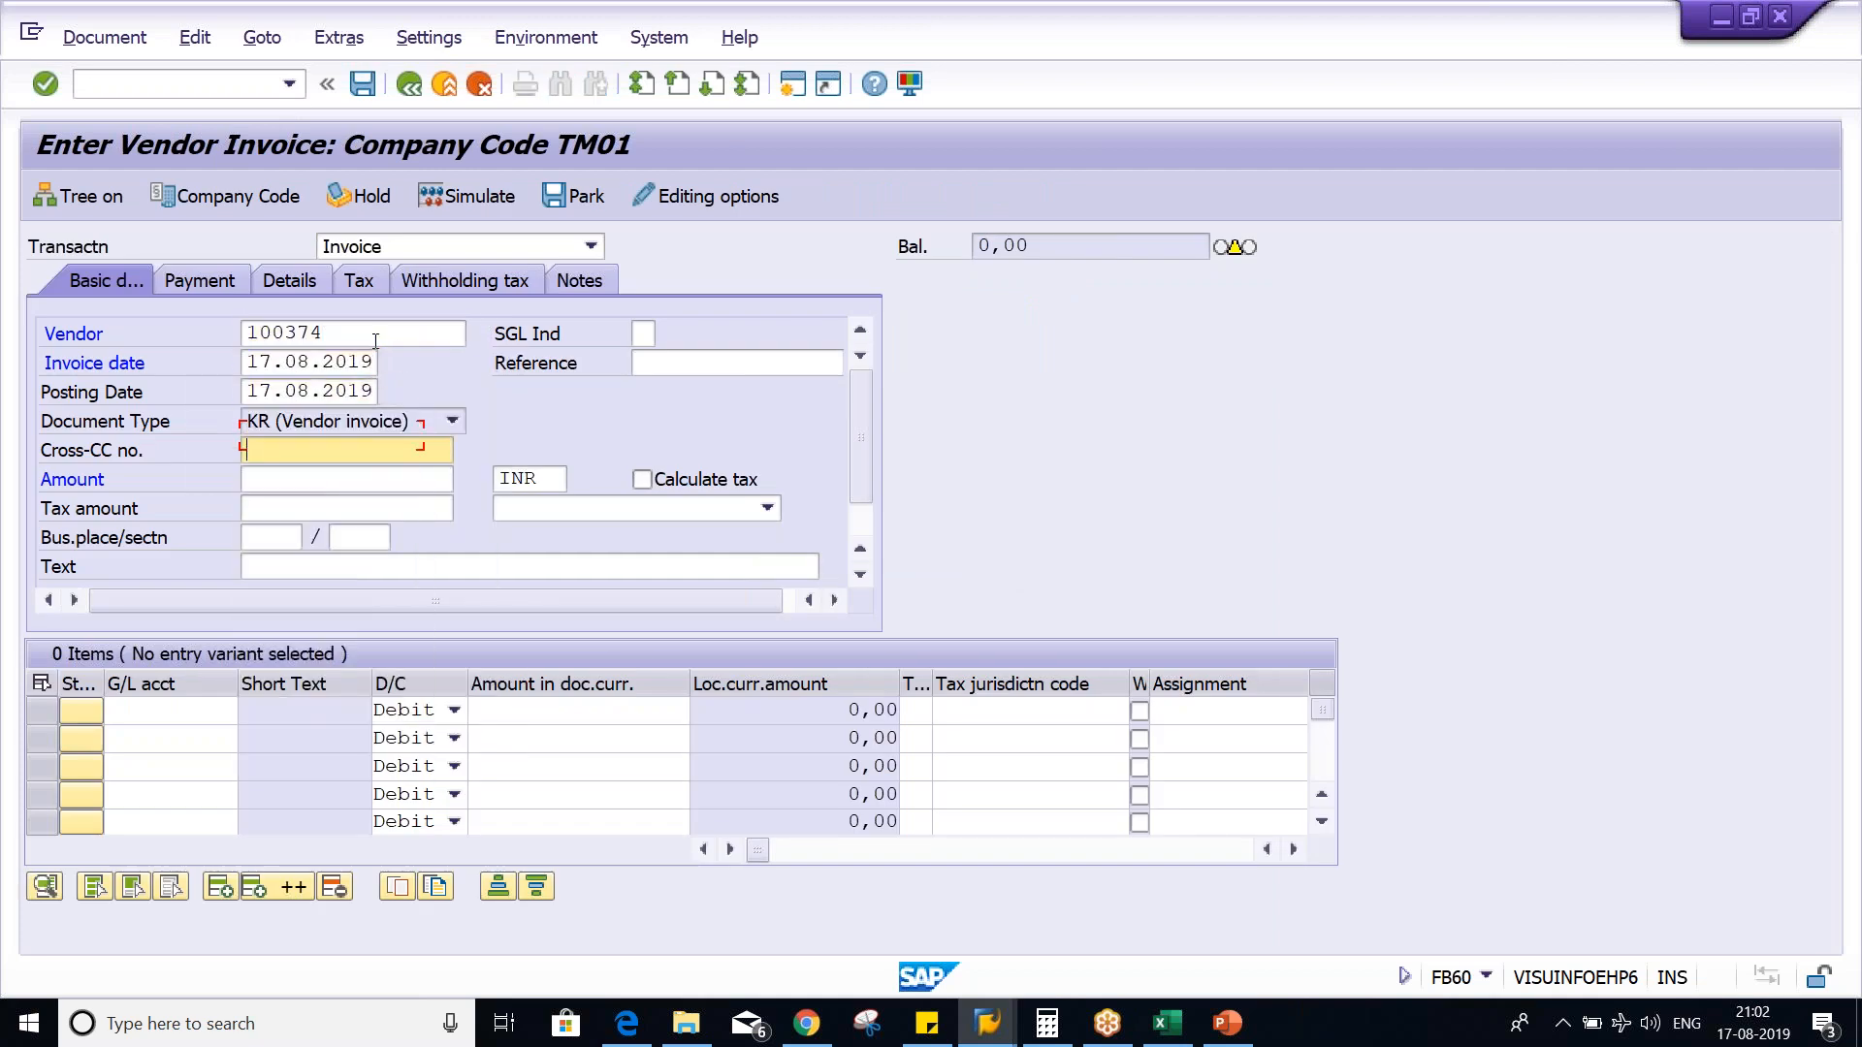
pyautogui.press('Tab')
pyautogui.press('Down')
pyautogui.press('Down')
pyautogui.press('Return')
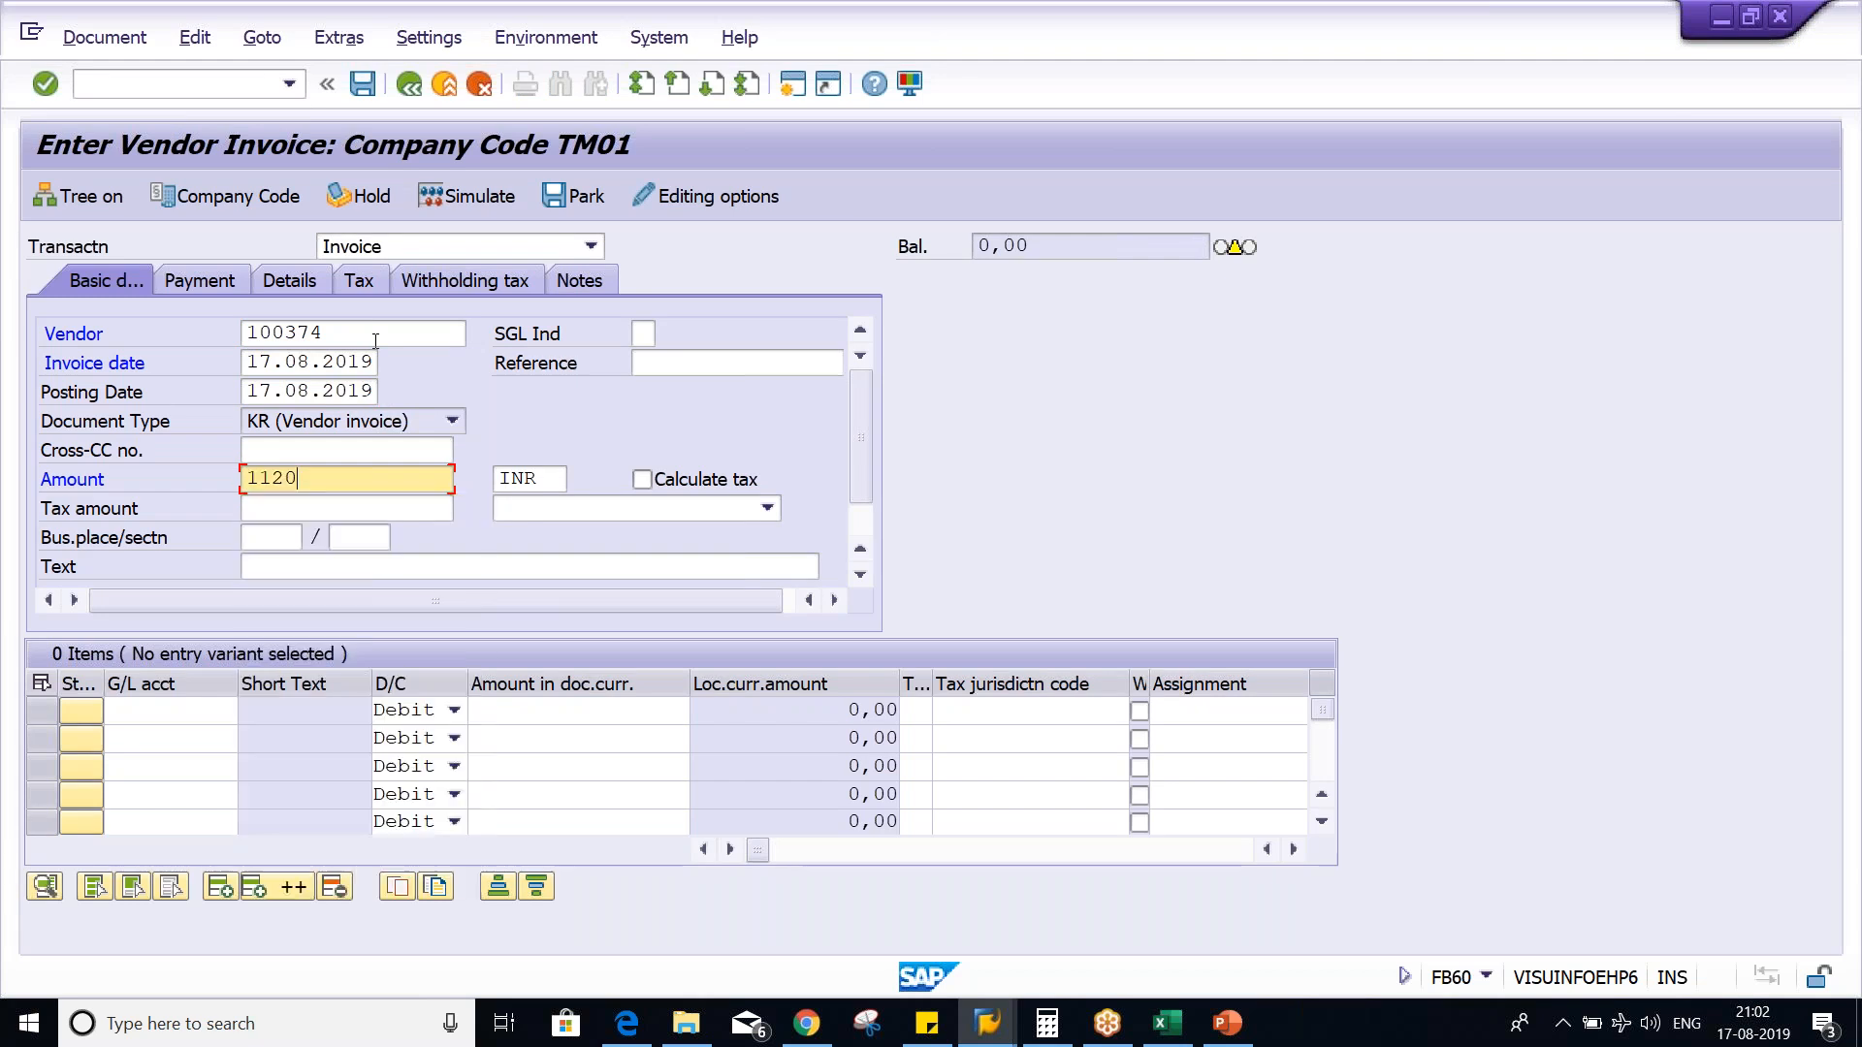
# - Add a debit line item for G/L account 4000 with amount 1000 and tax code T1
pyautogui.hotkey('ctrl', 'Tab')
pyautogui.press('Tab')
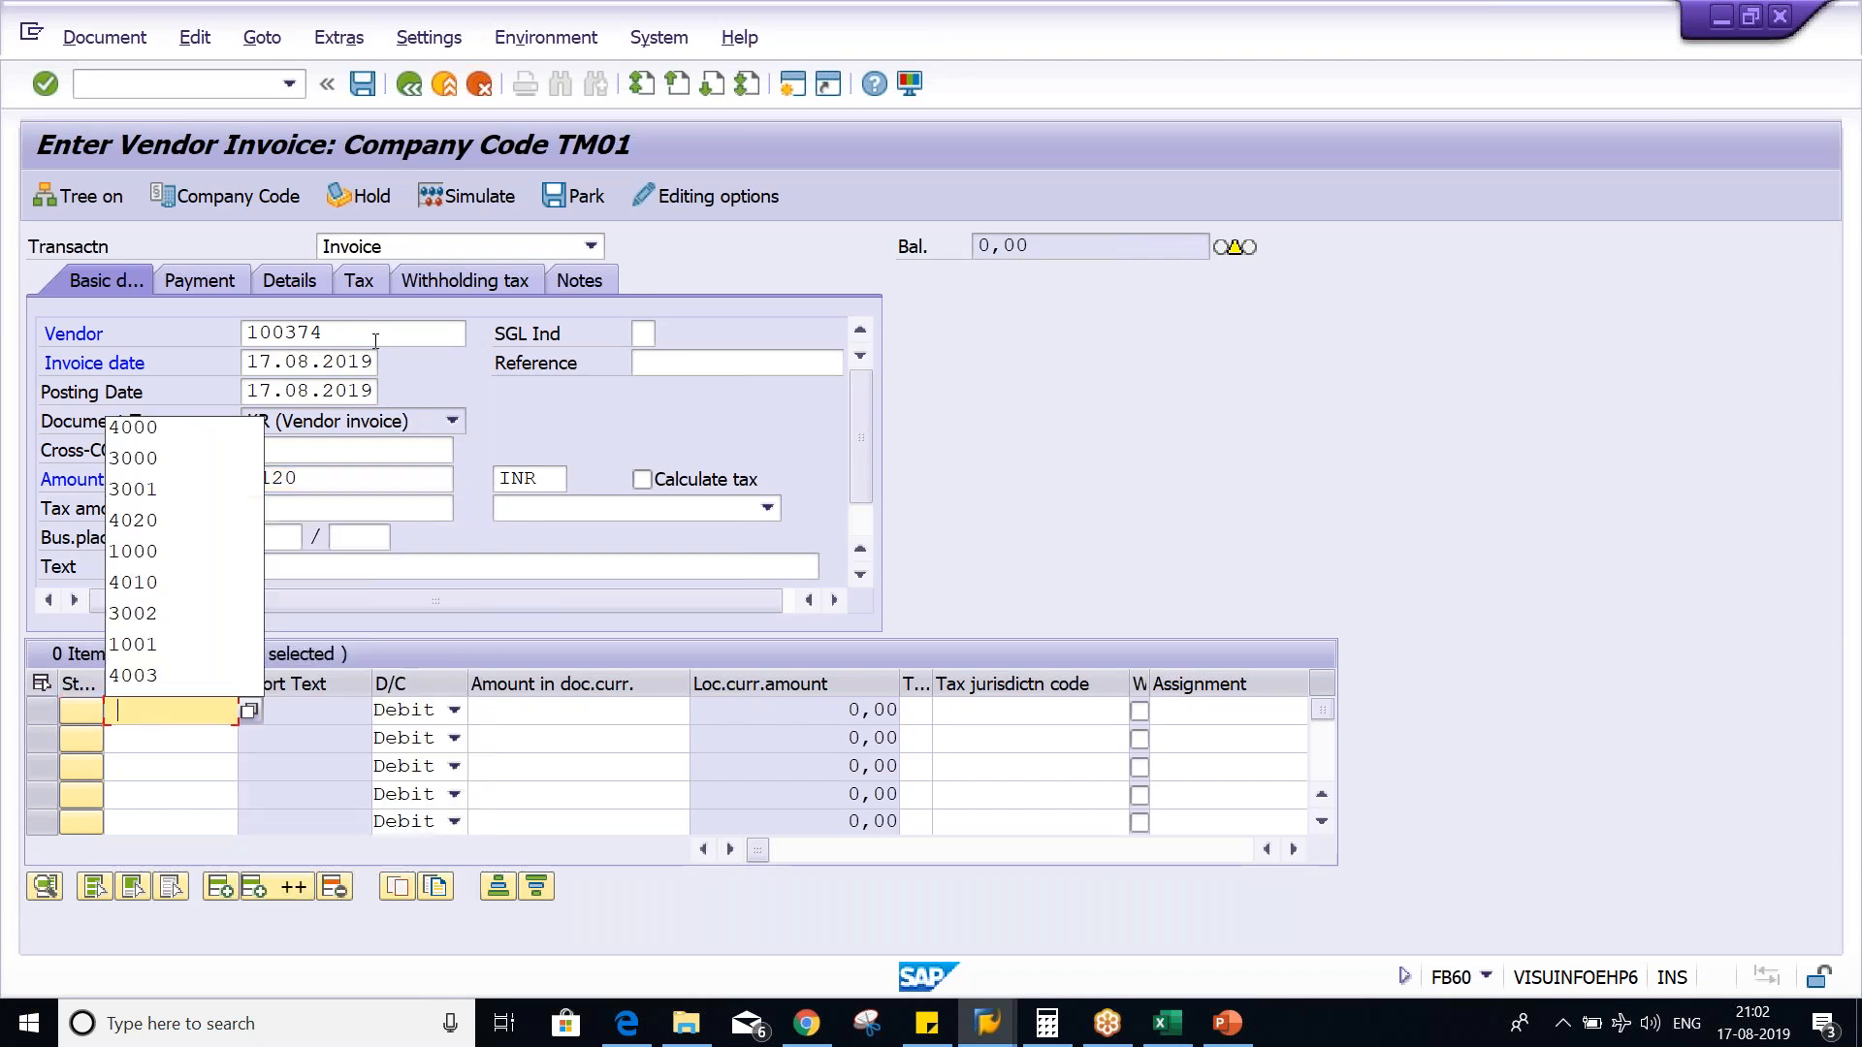
pyautogui.press('Down')
pyautogui.press('Return')
pyautogui.press('Tab')
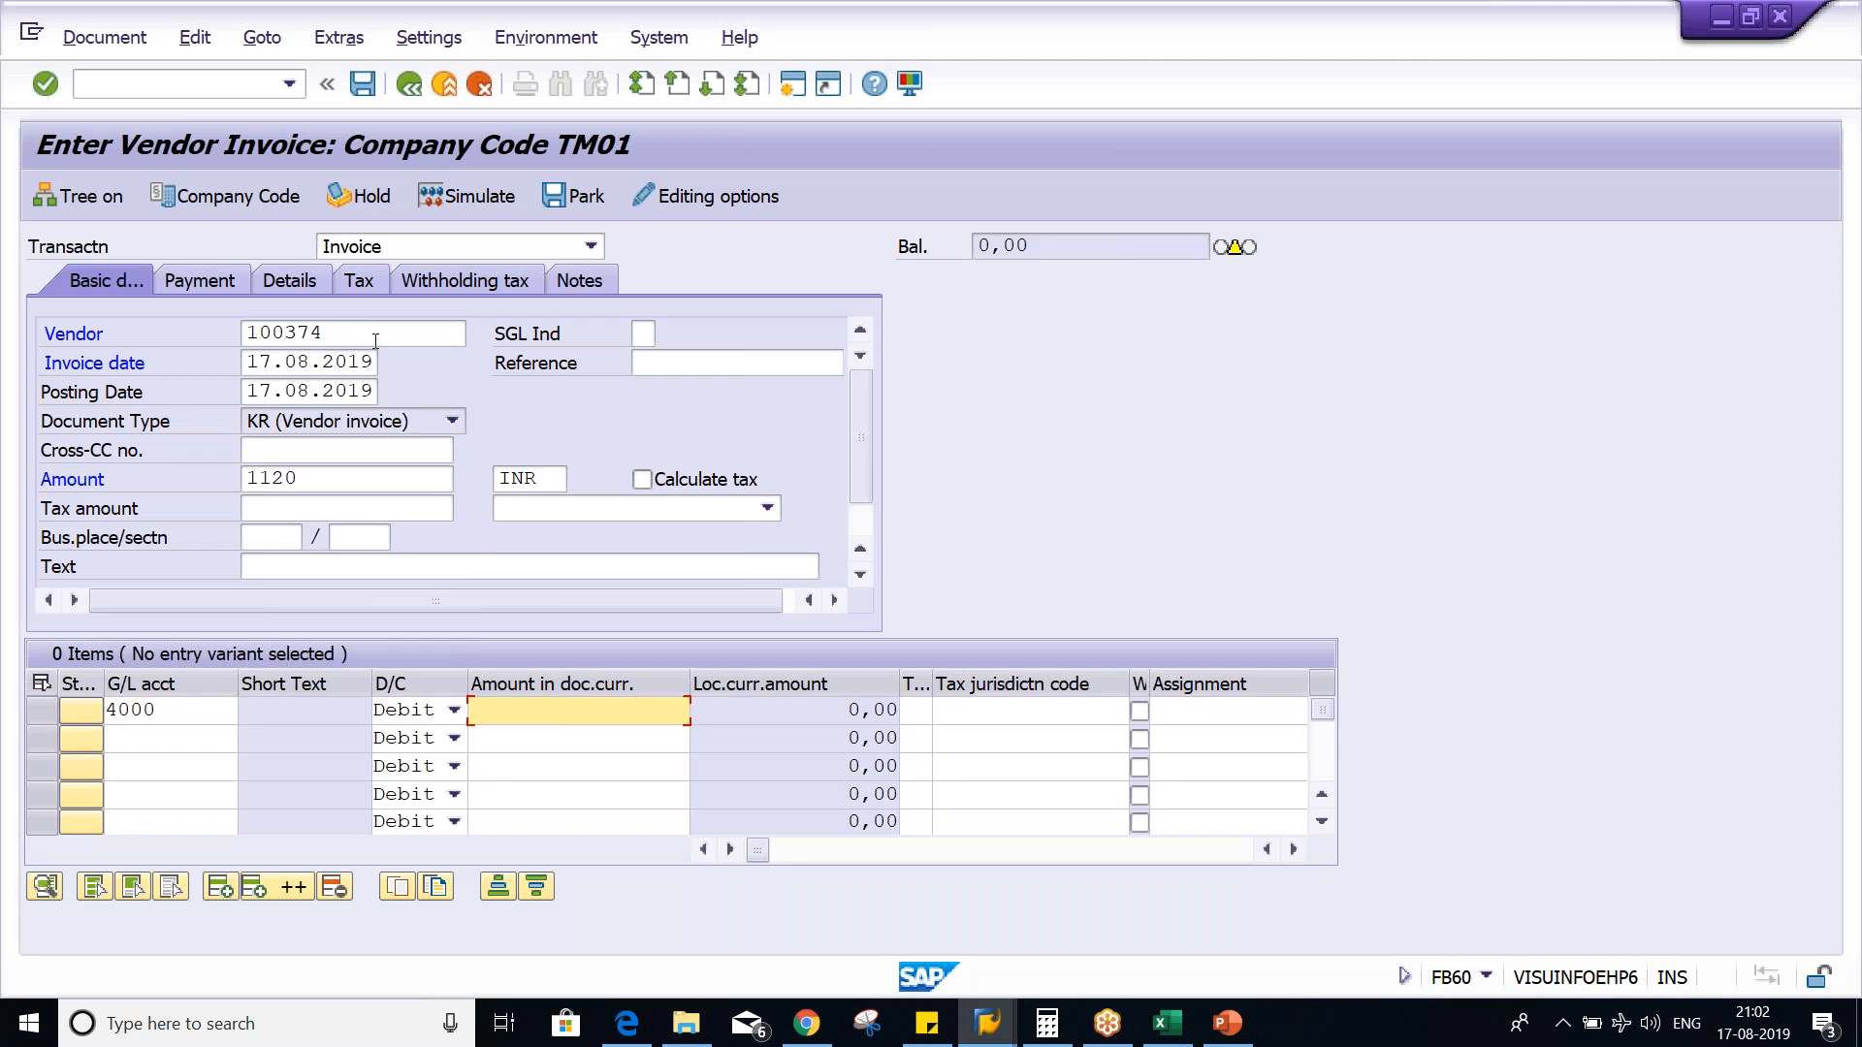
pyautogui.write('1000')
pyautogui.press('Tab')
pyautogui.press('Down')
pyautogui.press('Down')
pyautogui.press('Return')
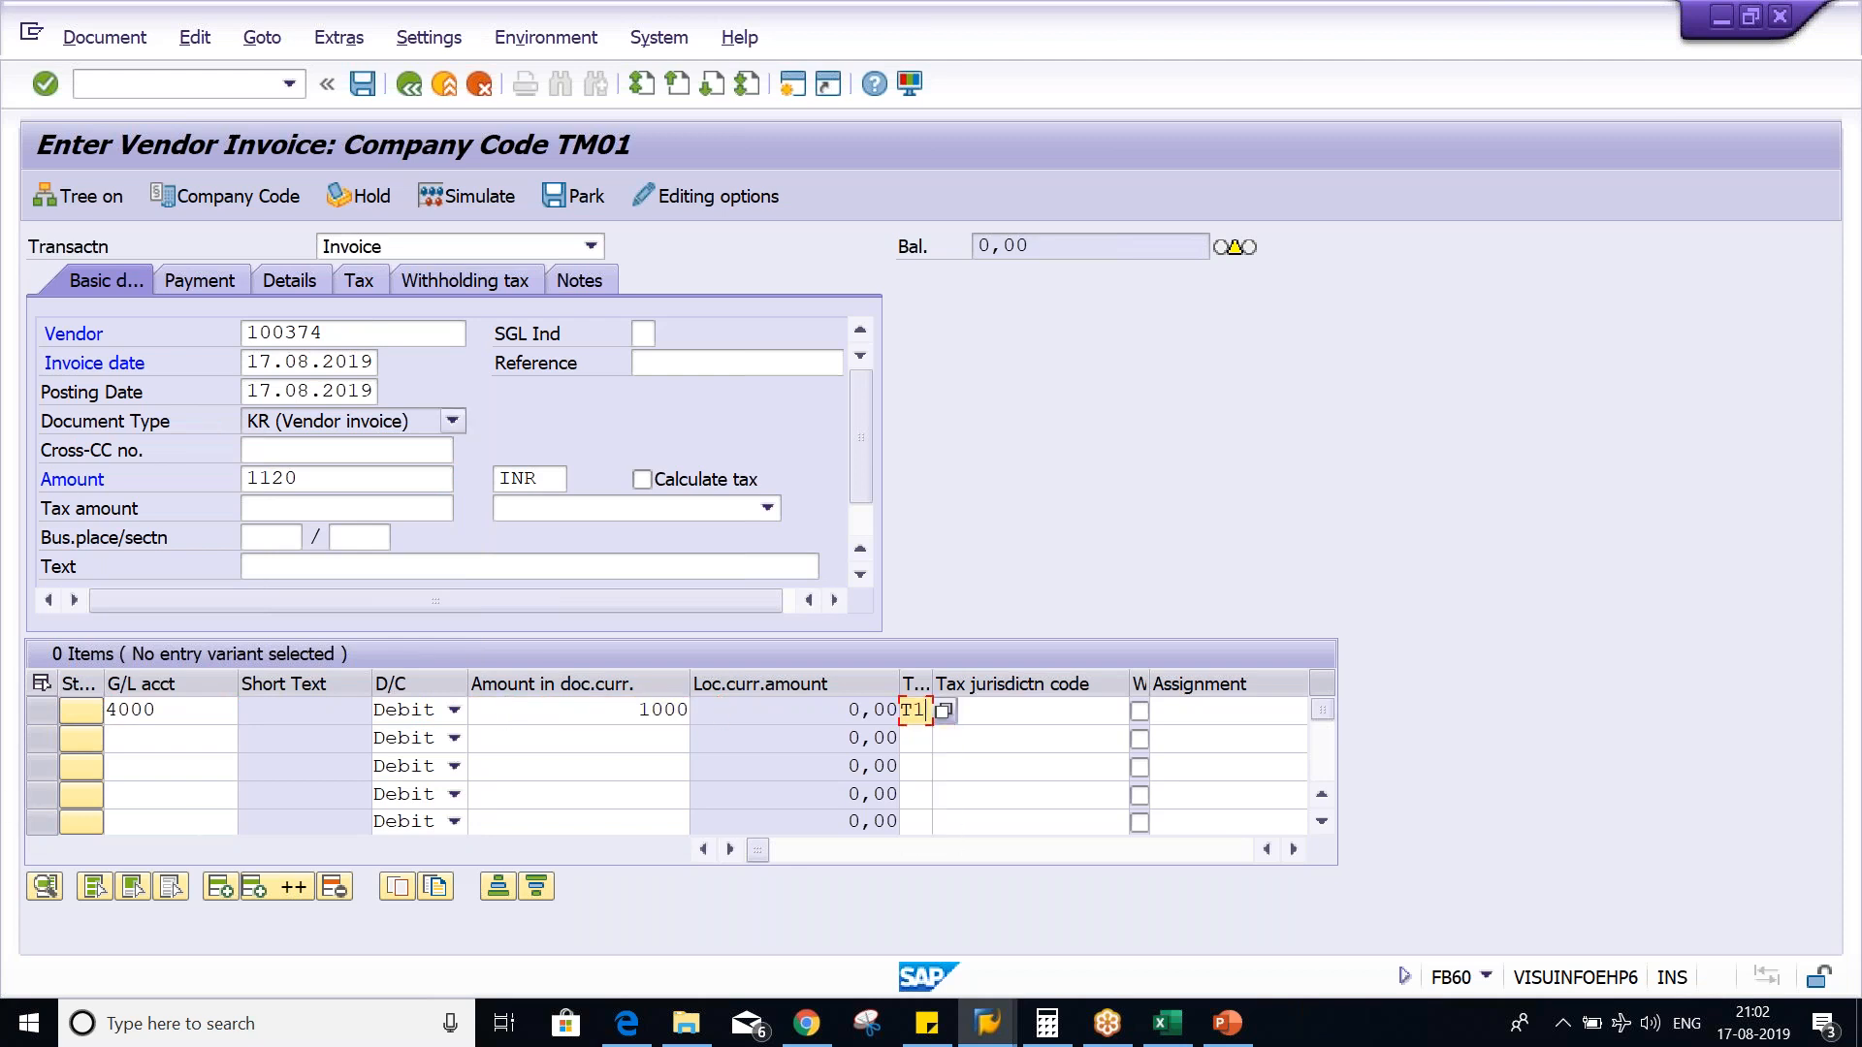
# - Turn on tax calculation for the invoice and simulate the document, accepting the section code message
pyautogui.click(673, 485)
pyautogui.press('Return')
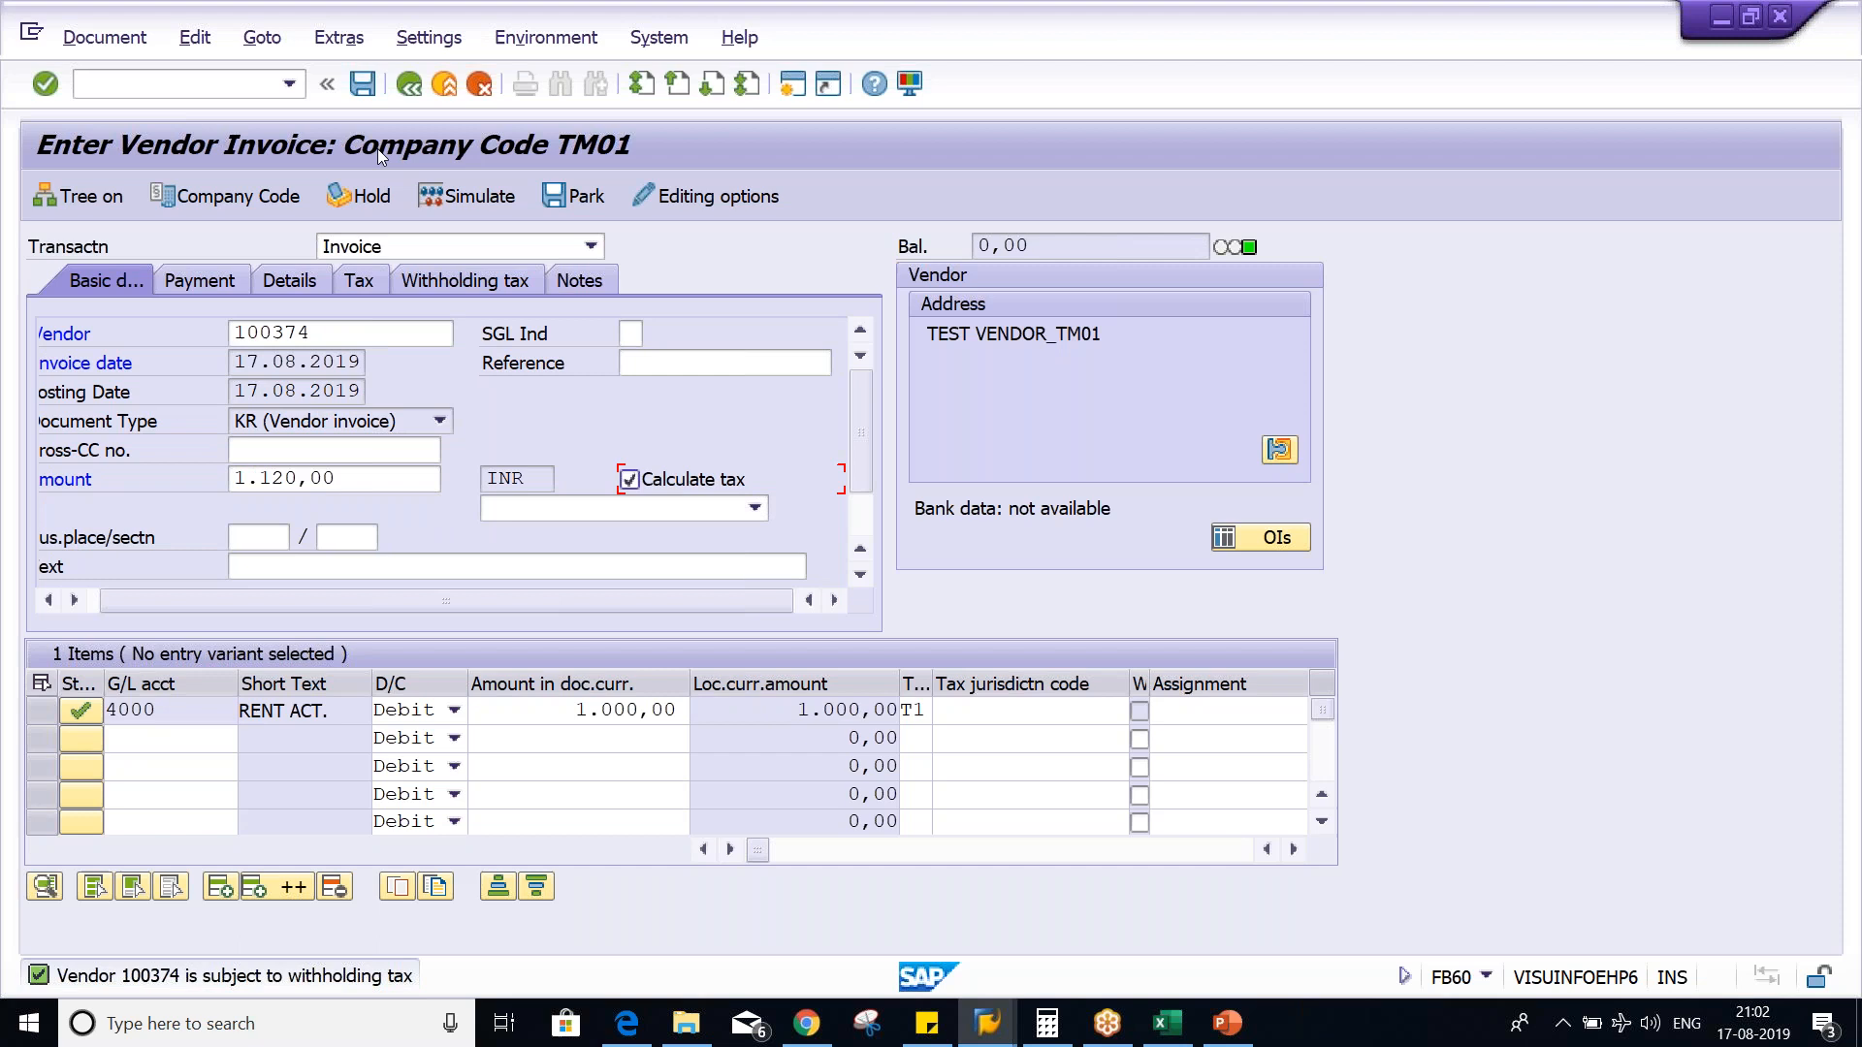
pyautogui.click(482, 198)
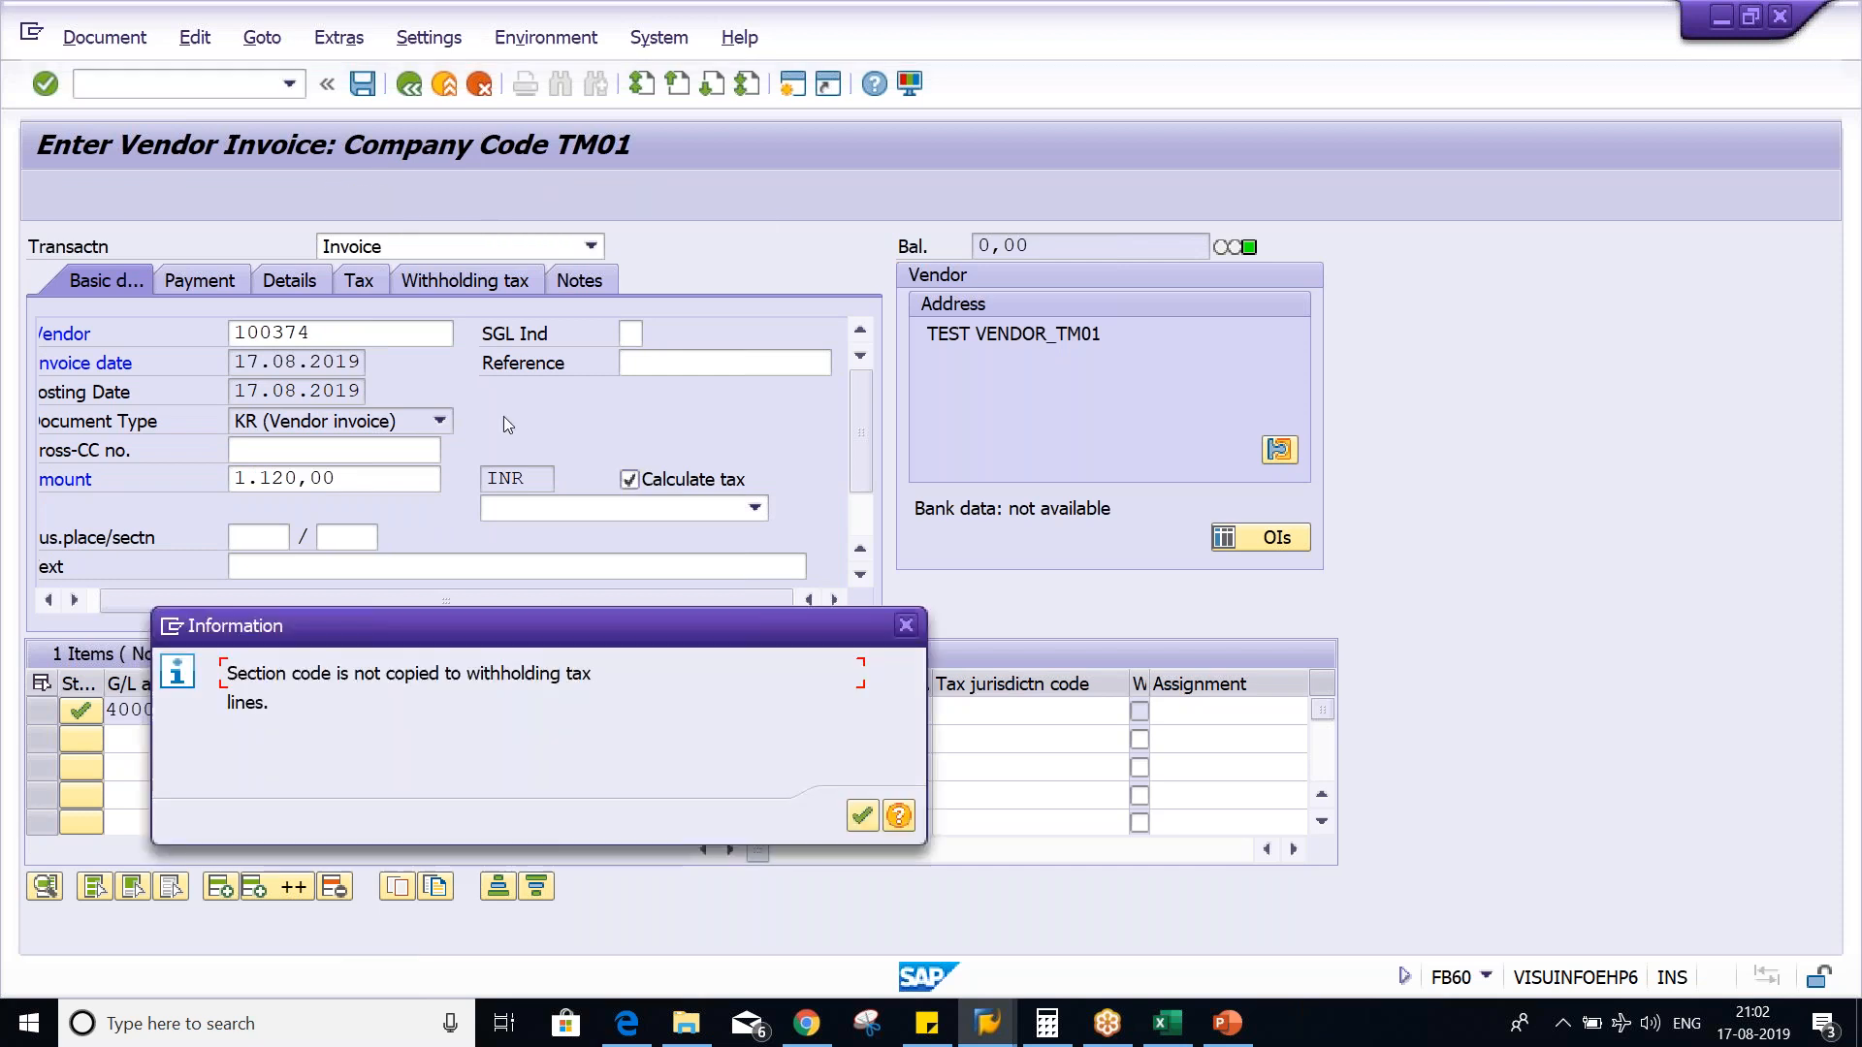
pyautogui.press('Return')
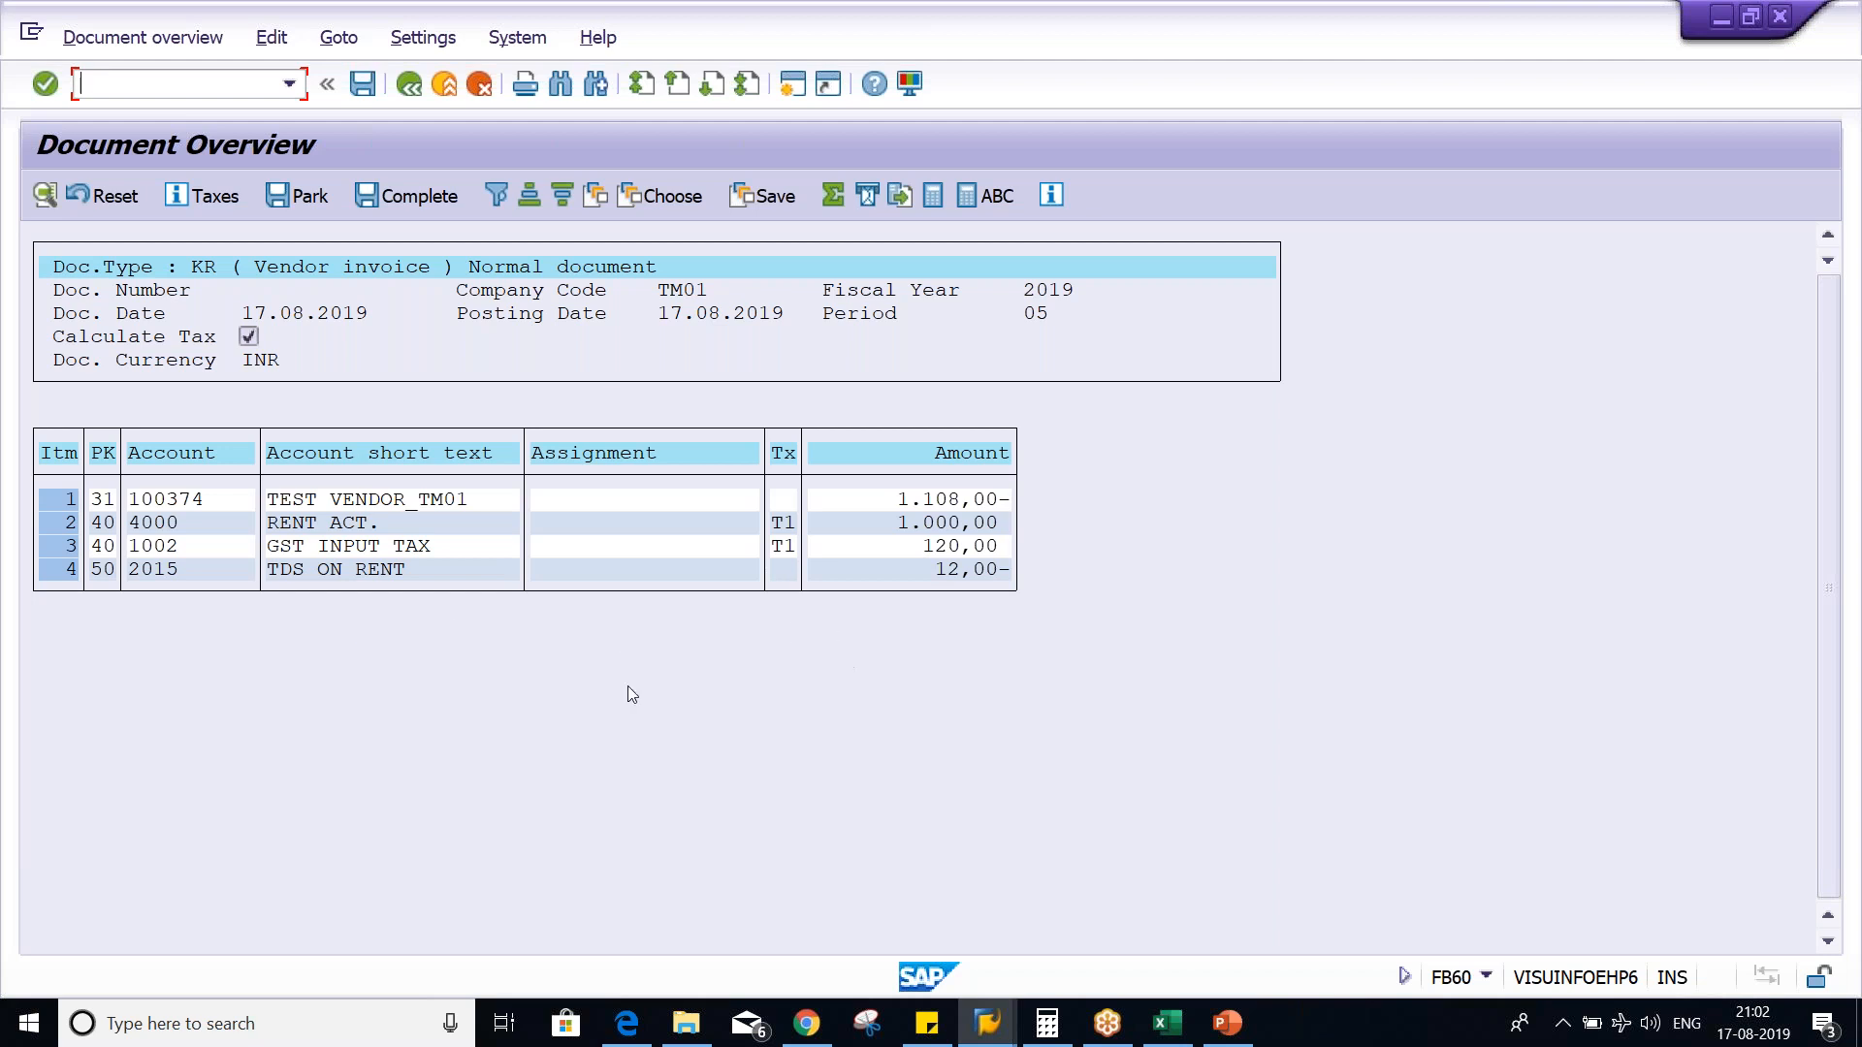
# - Inspect the TDS on rent amount in the simulation and switch to the PowerPoint slide comparing Tax Type and Tax Code
pyautogui.click(950, 572)
pyautogui.hotkey('alt', 'Tab')
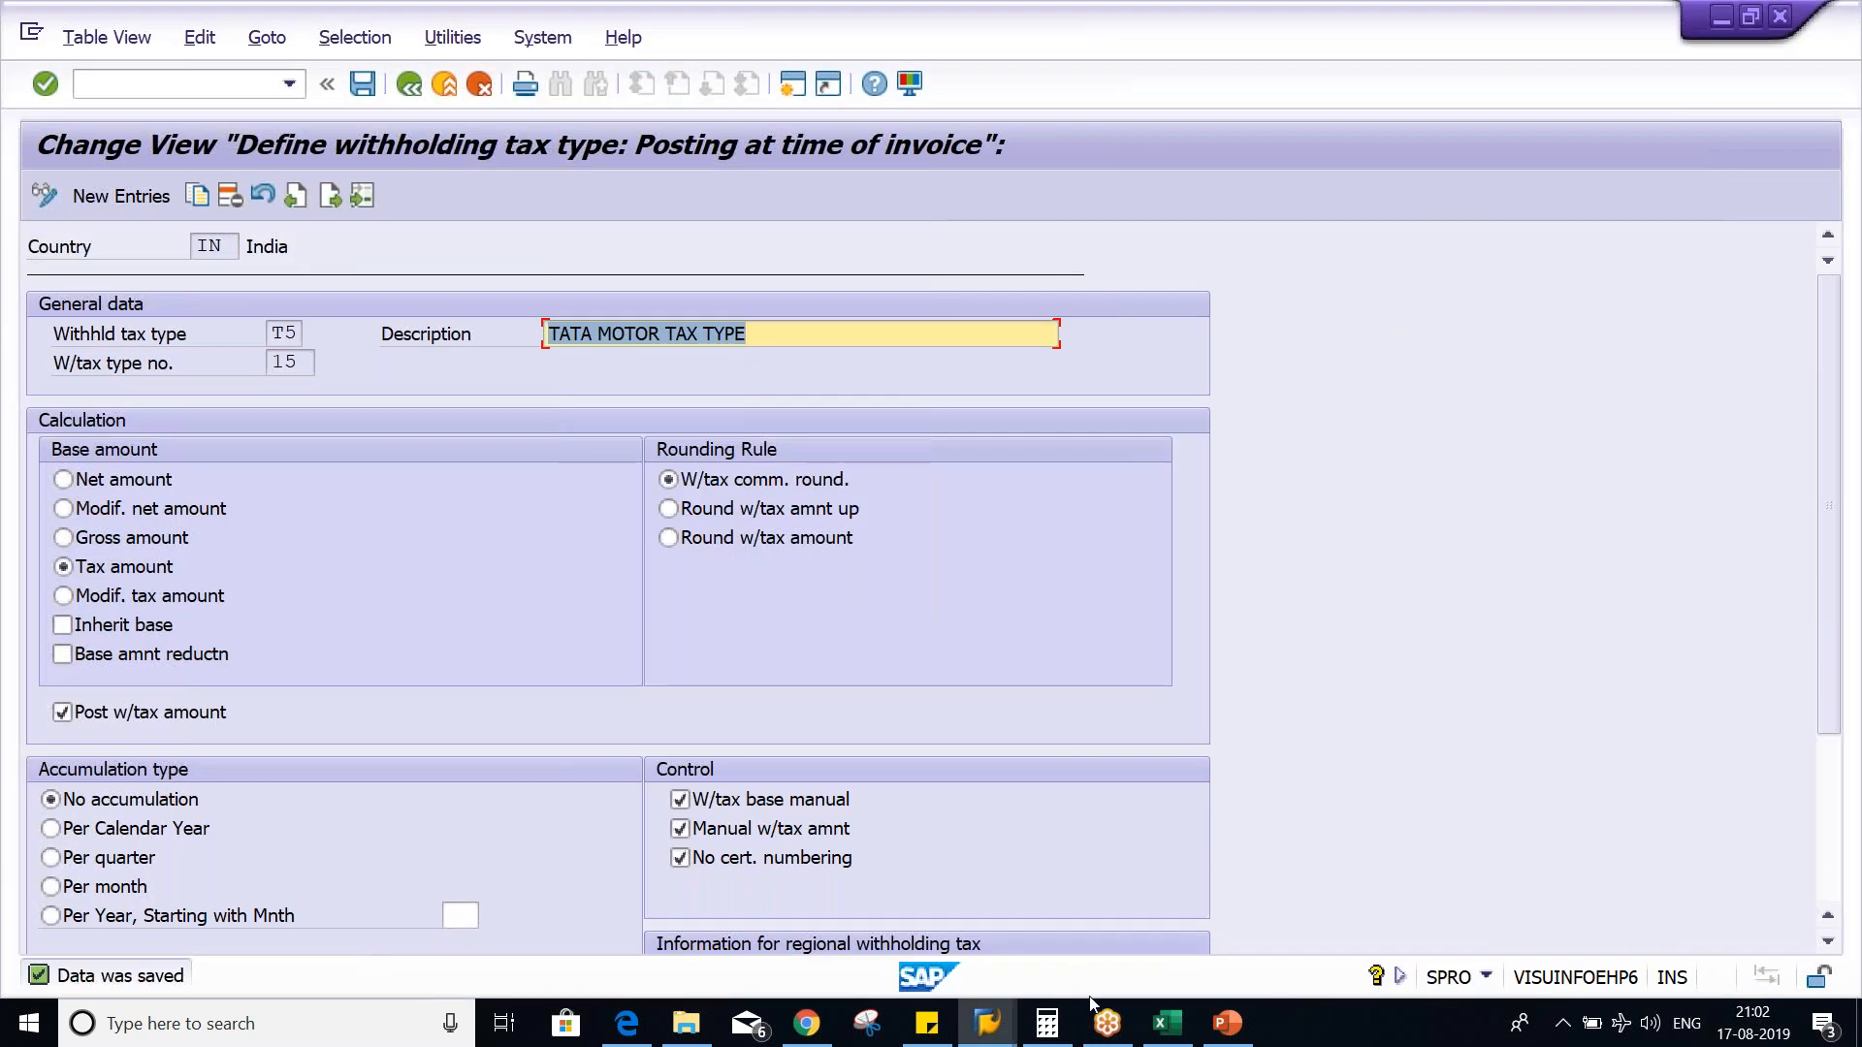
pyautogui.click(1228, 1026)
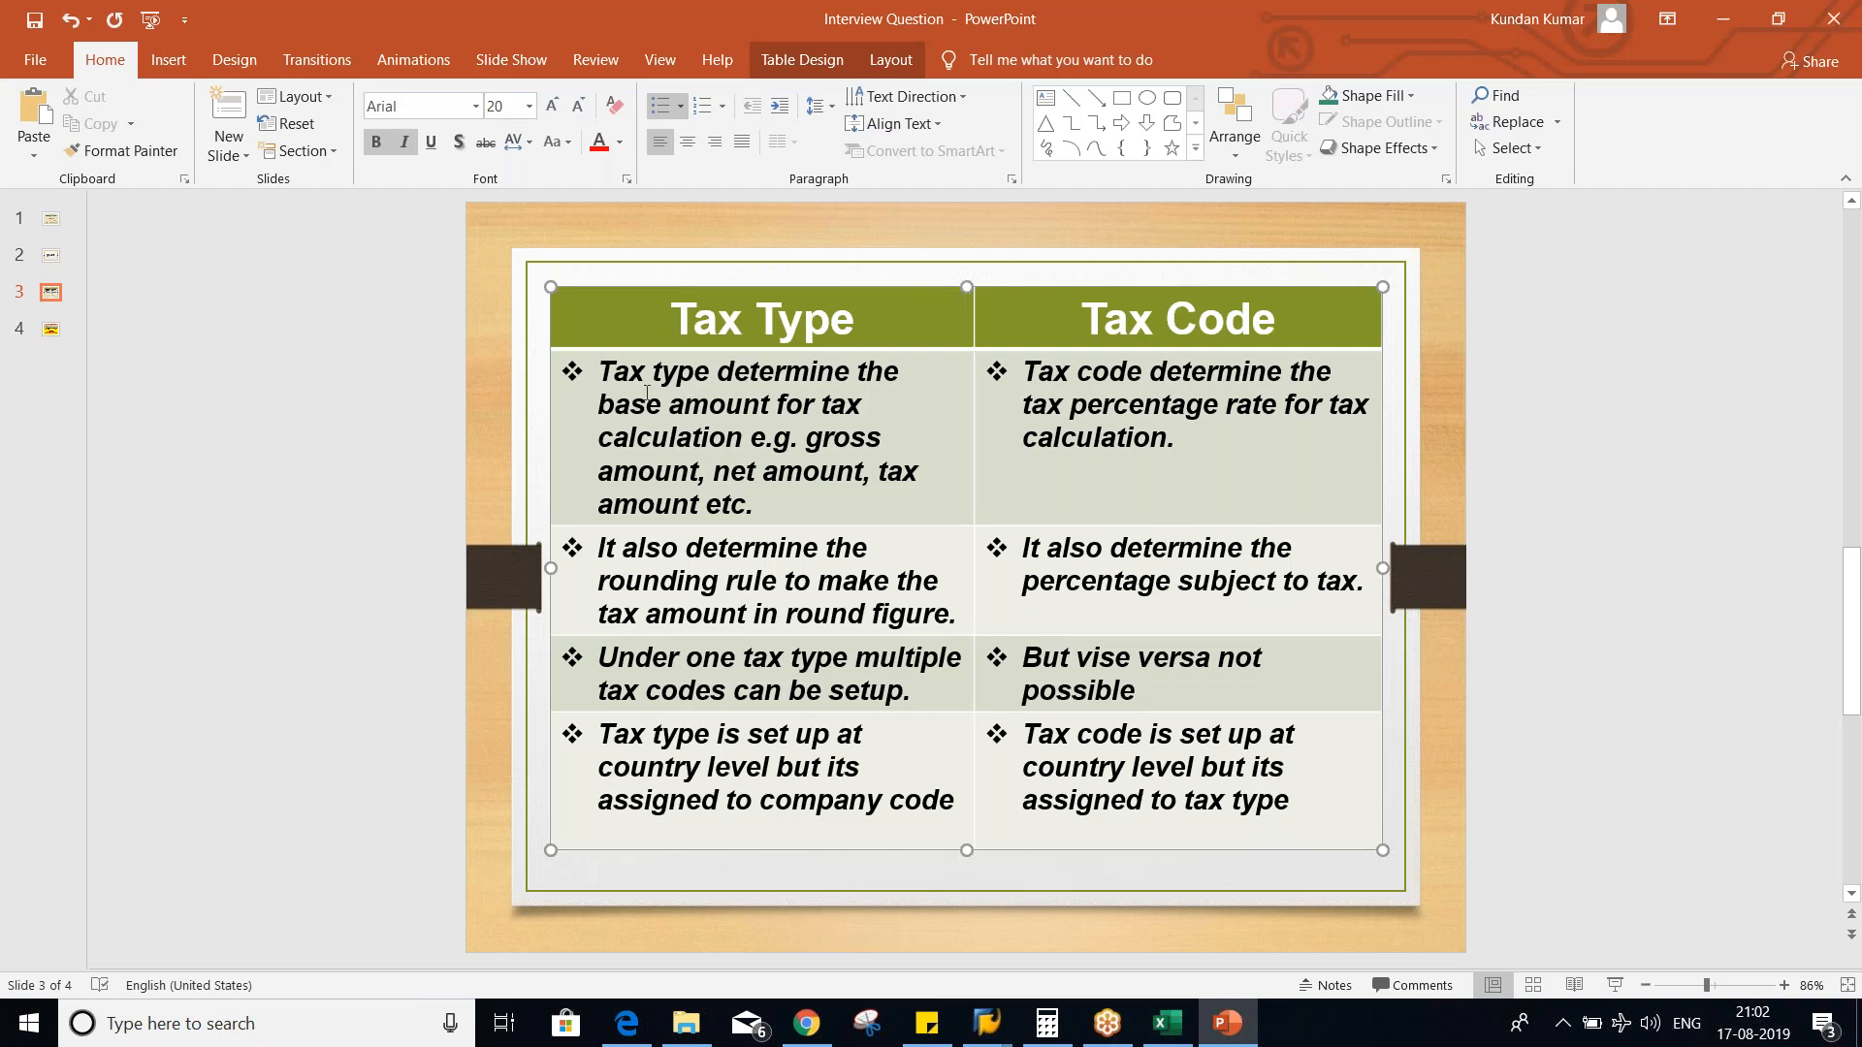
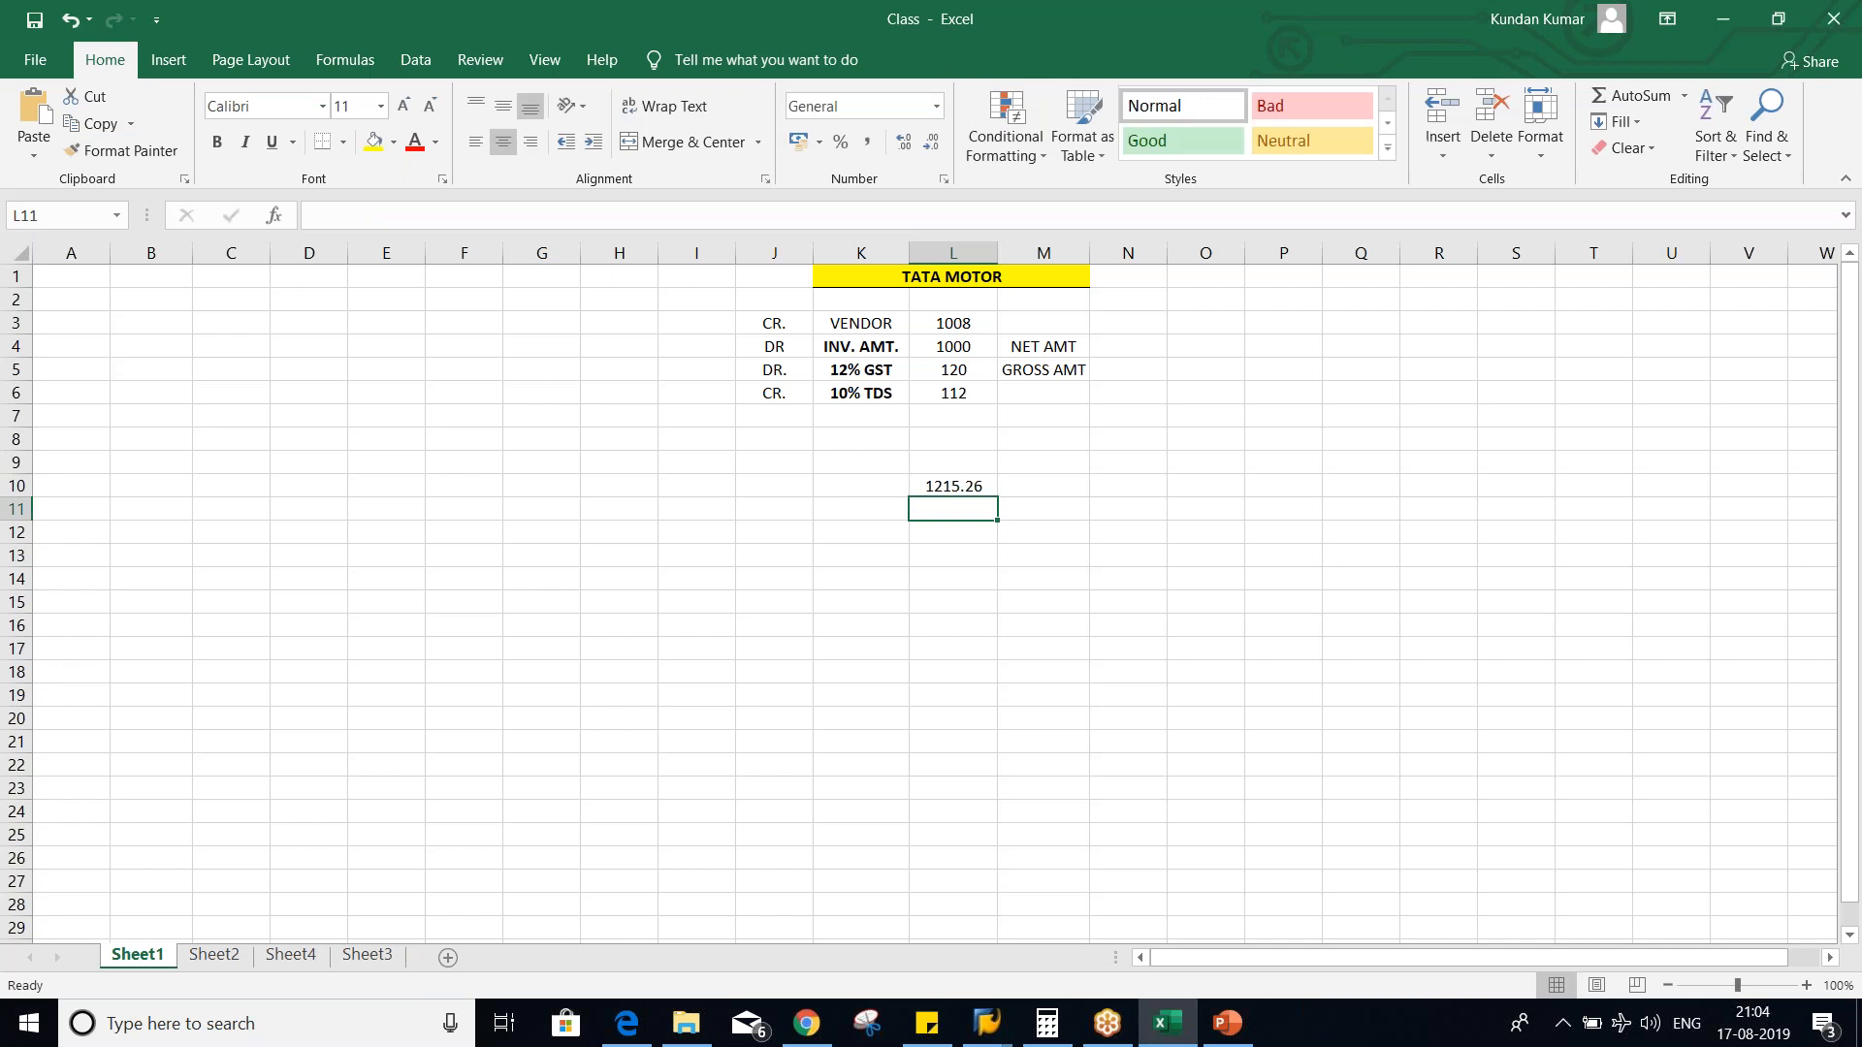
# - Enter 1215 in cell M10 as the rounded value of the amount in L10
pyautogui.click(948, 485)
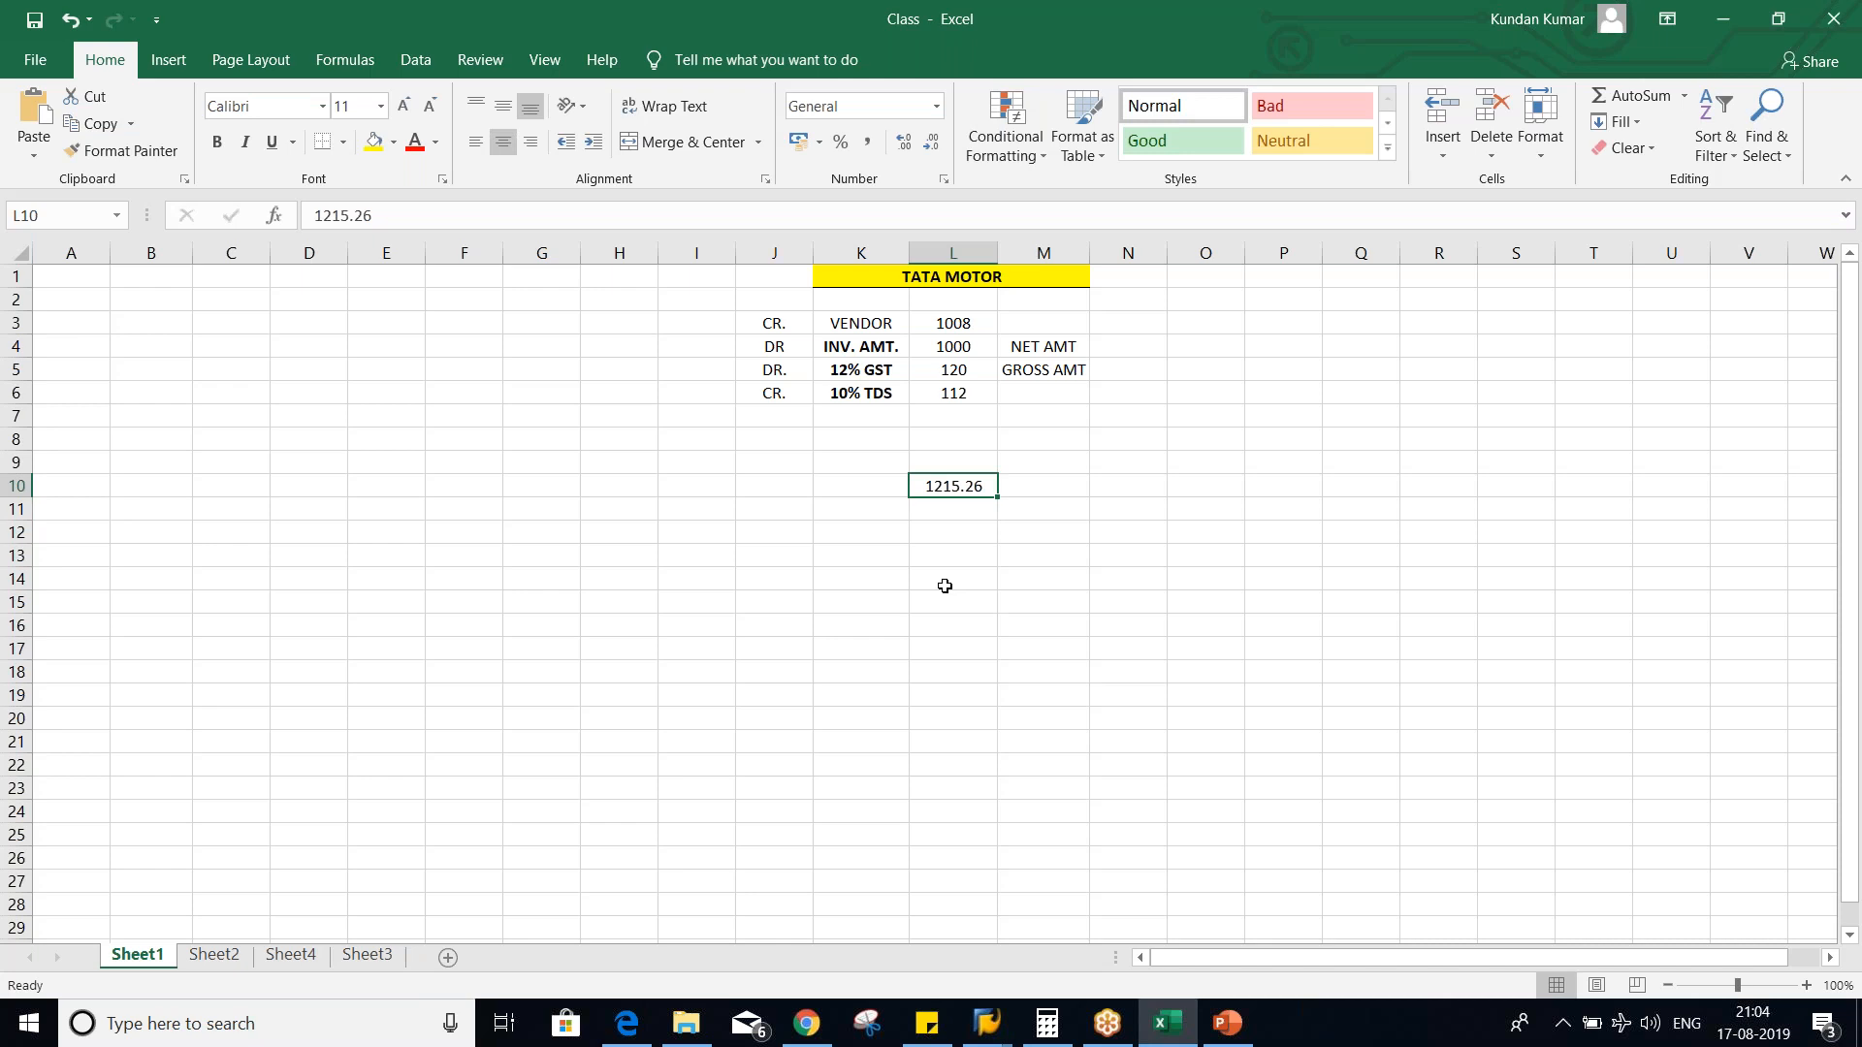
pyautogui.press('Right')
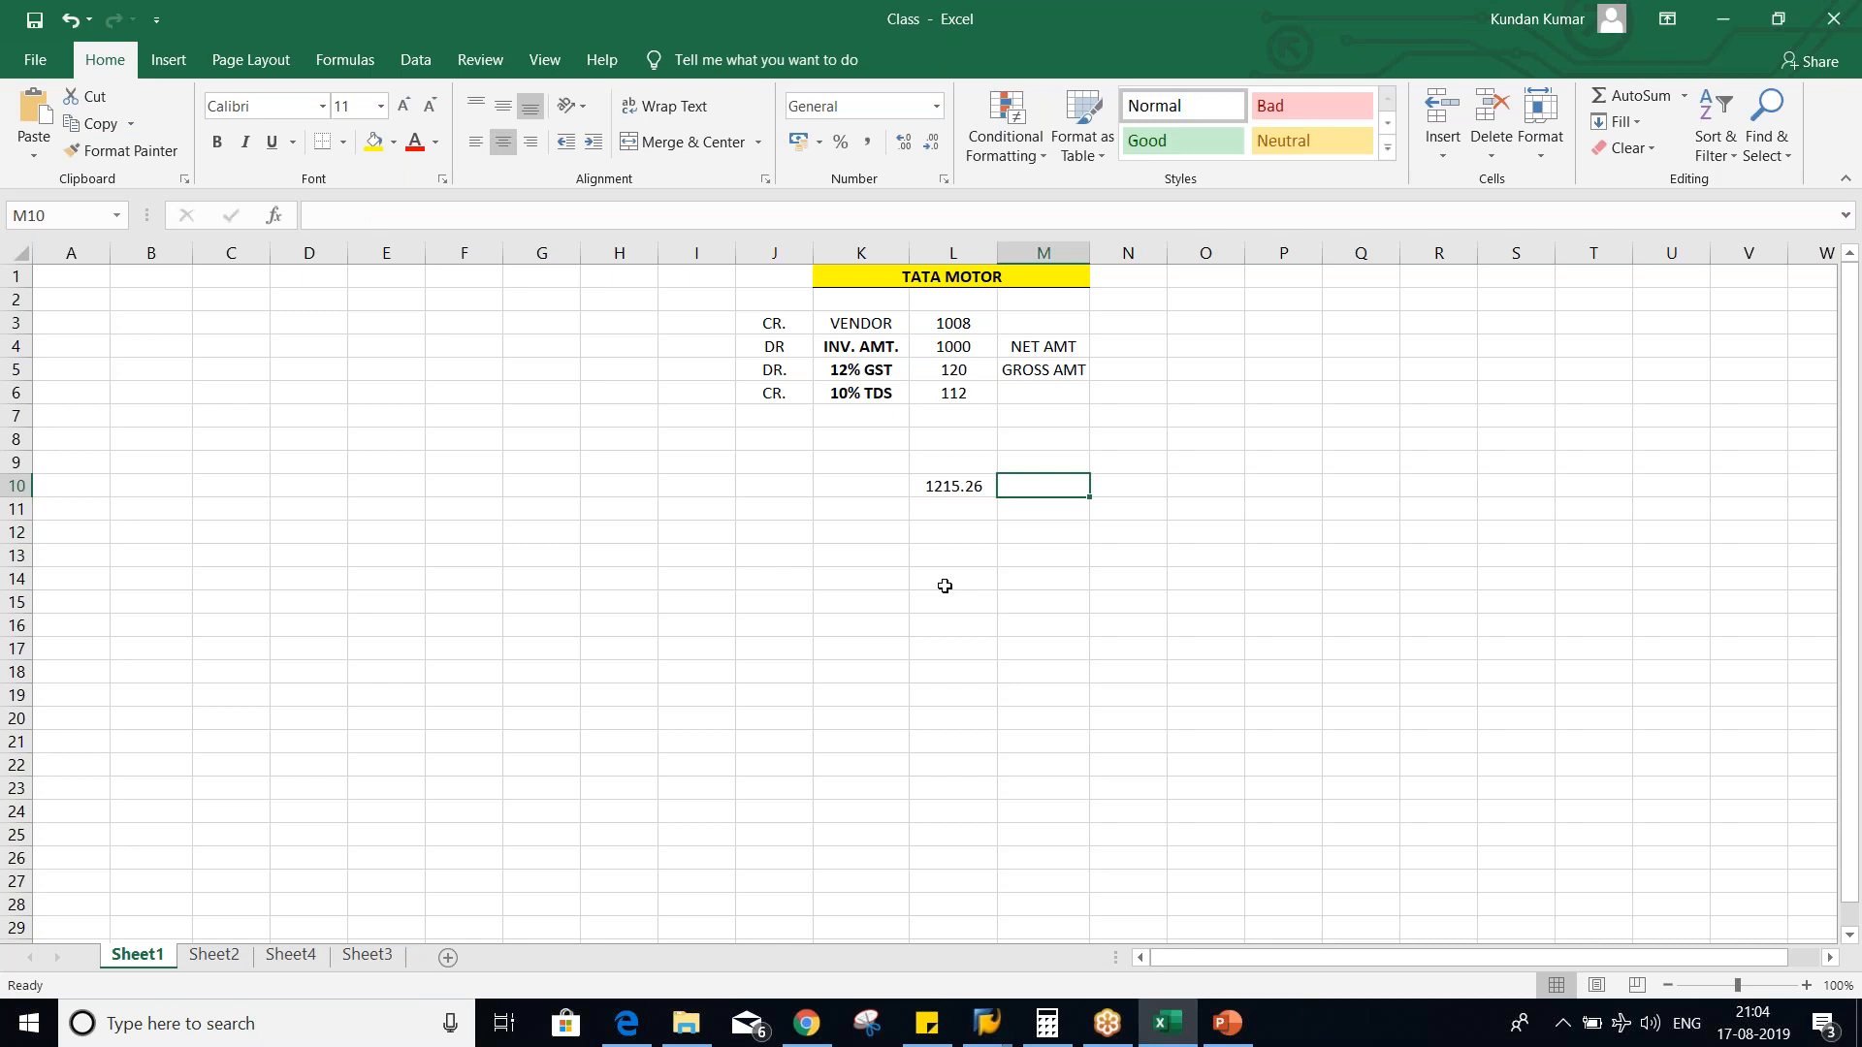
pyautogui.write('1215')
pyautogui.press('Return')
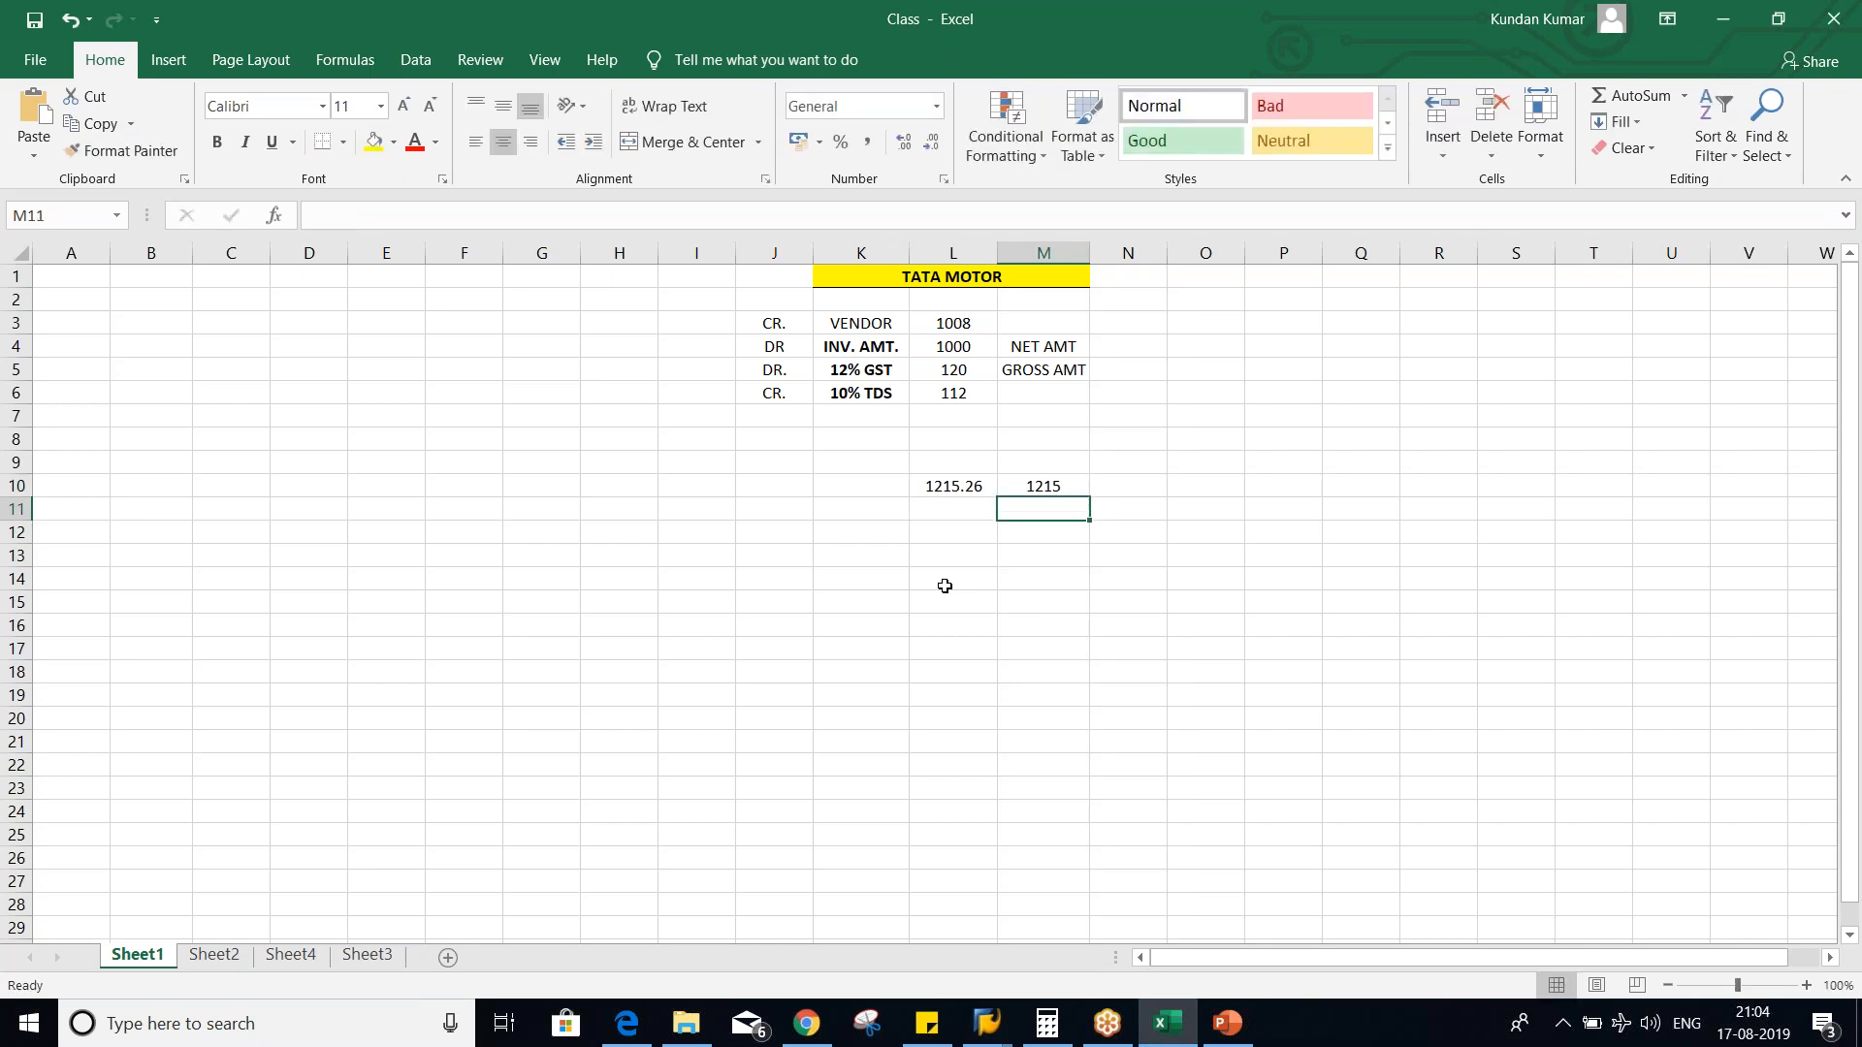
# - Try 1216 as the rounded amount in M10 and return the cell to 1215
pyautogui.press('Up')
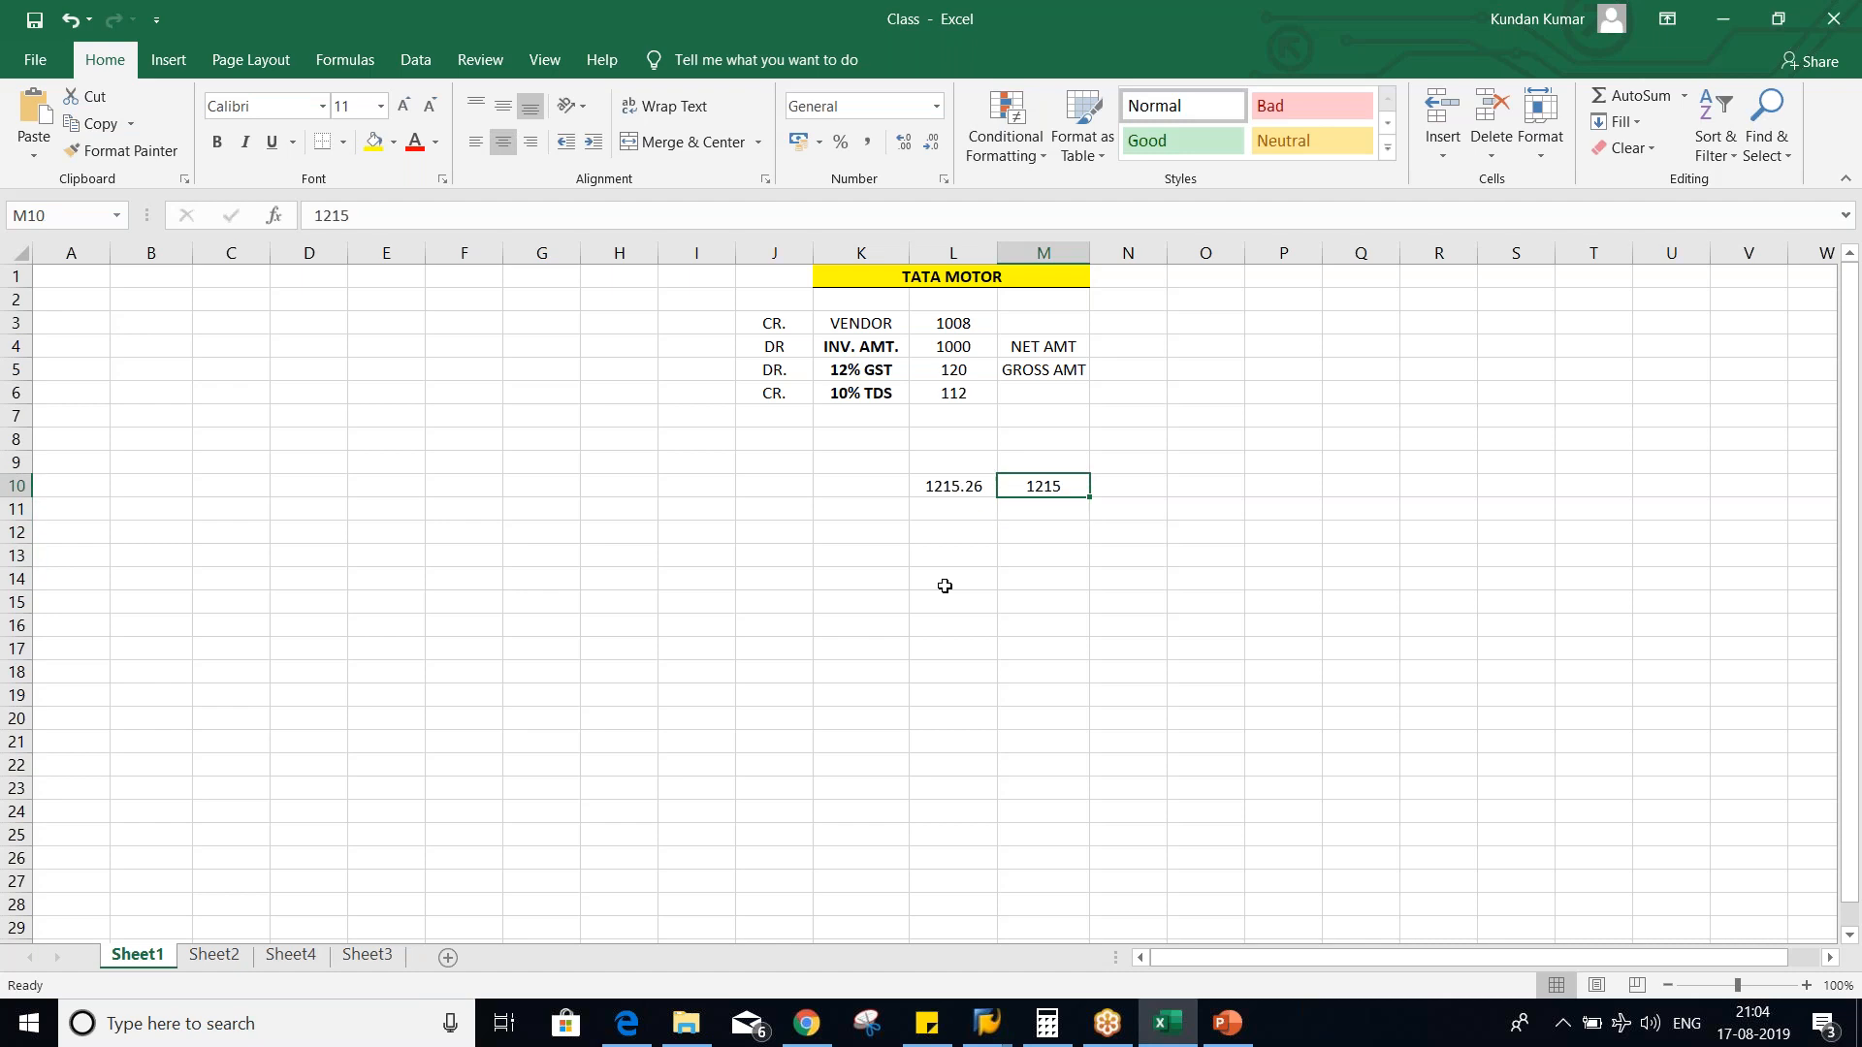
pyautogui.write('121')
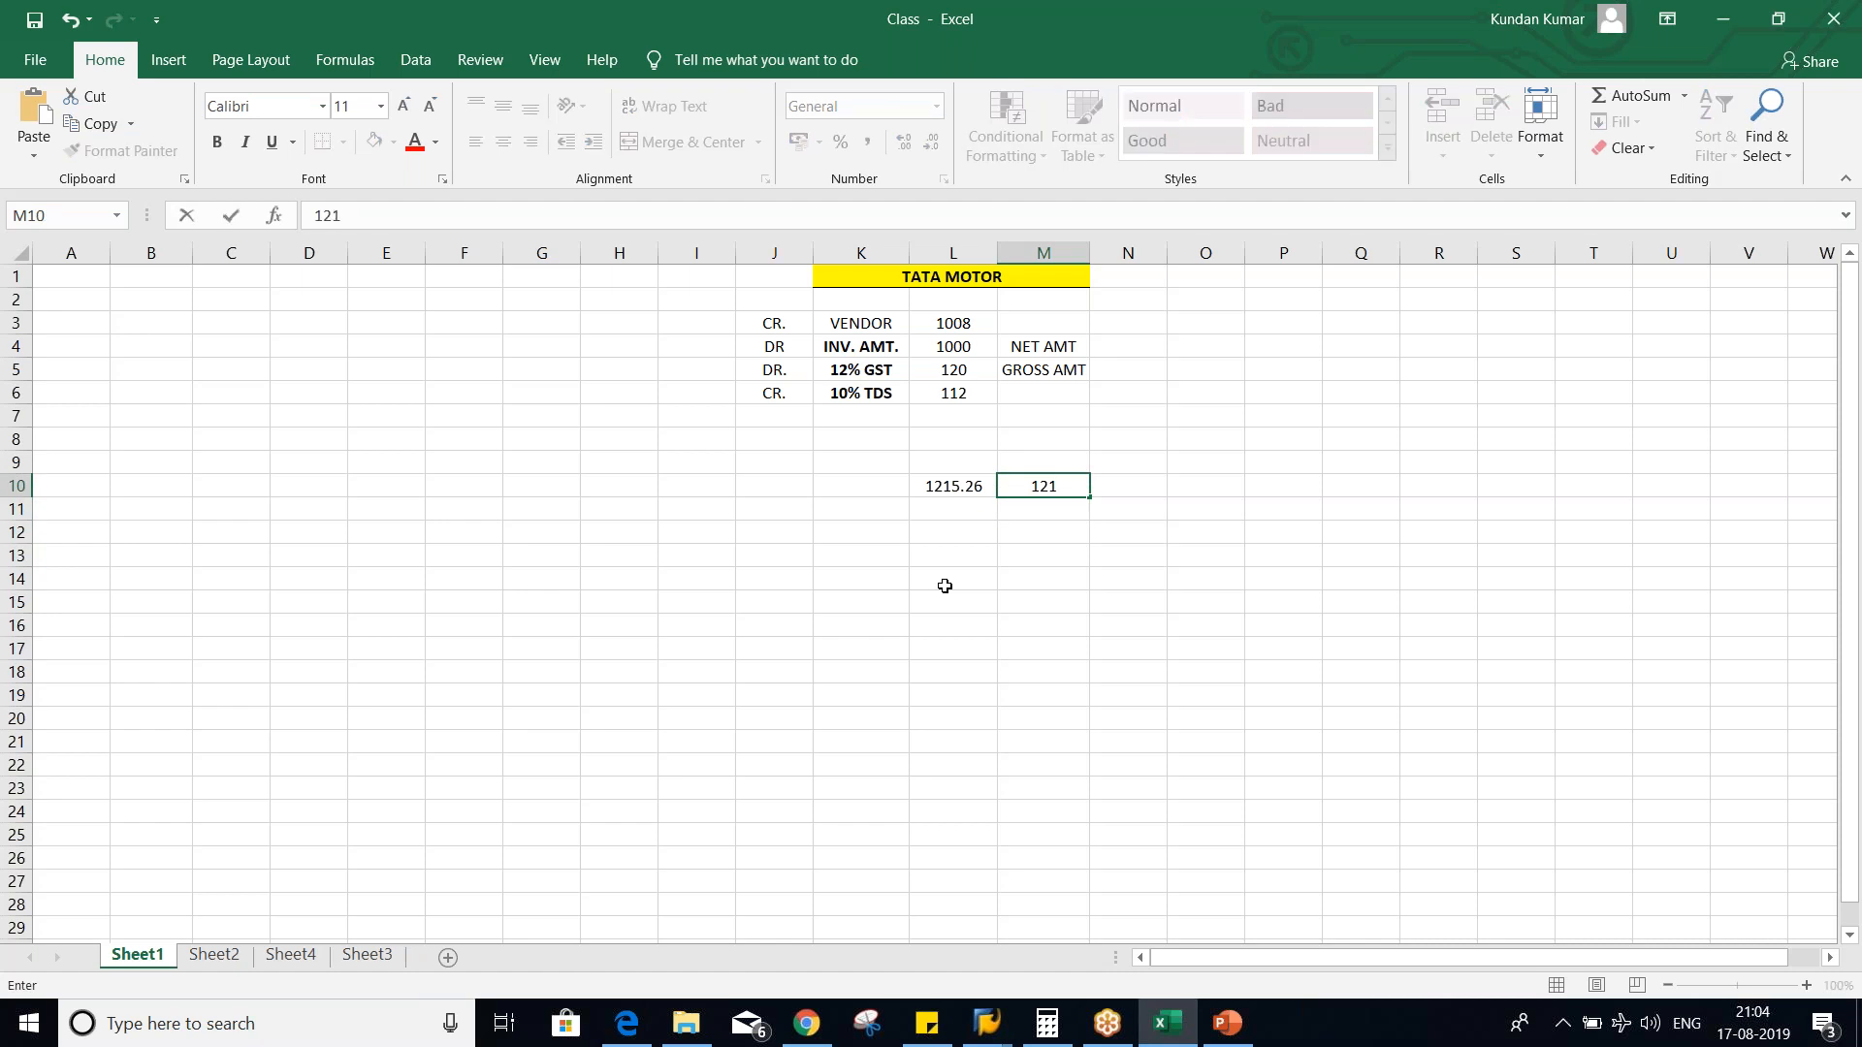
pyautogui.write('6')
pyautogui.press('Return')
pyautogui.press('Up')
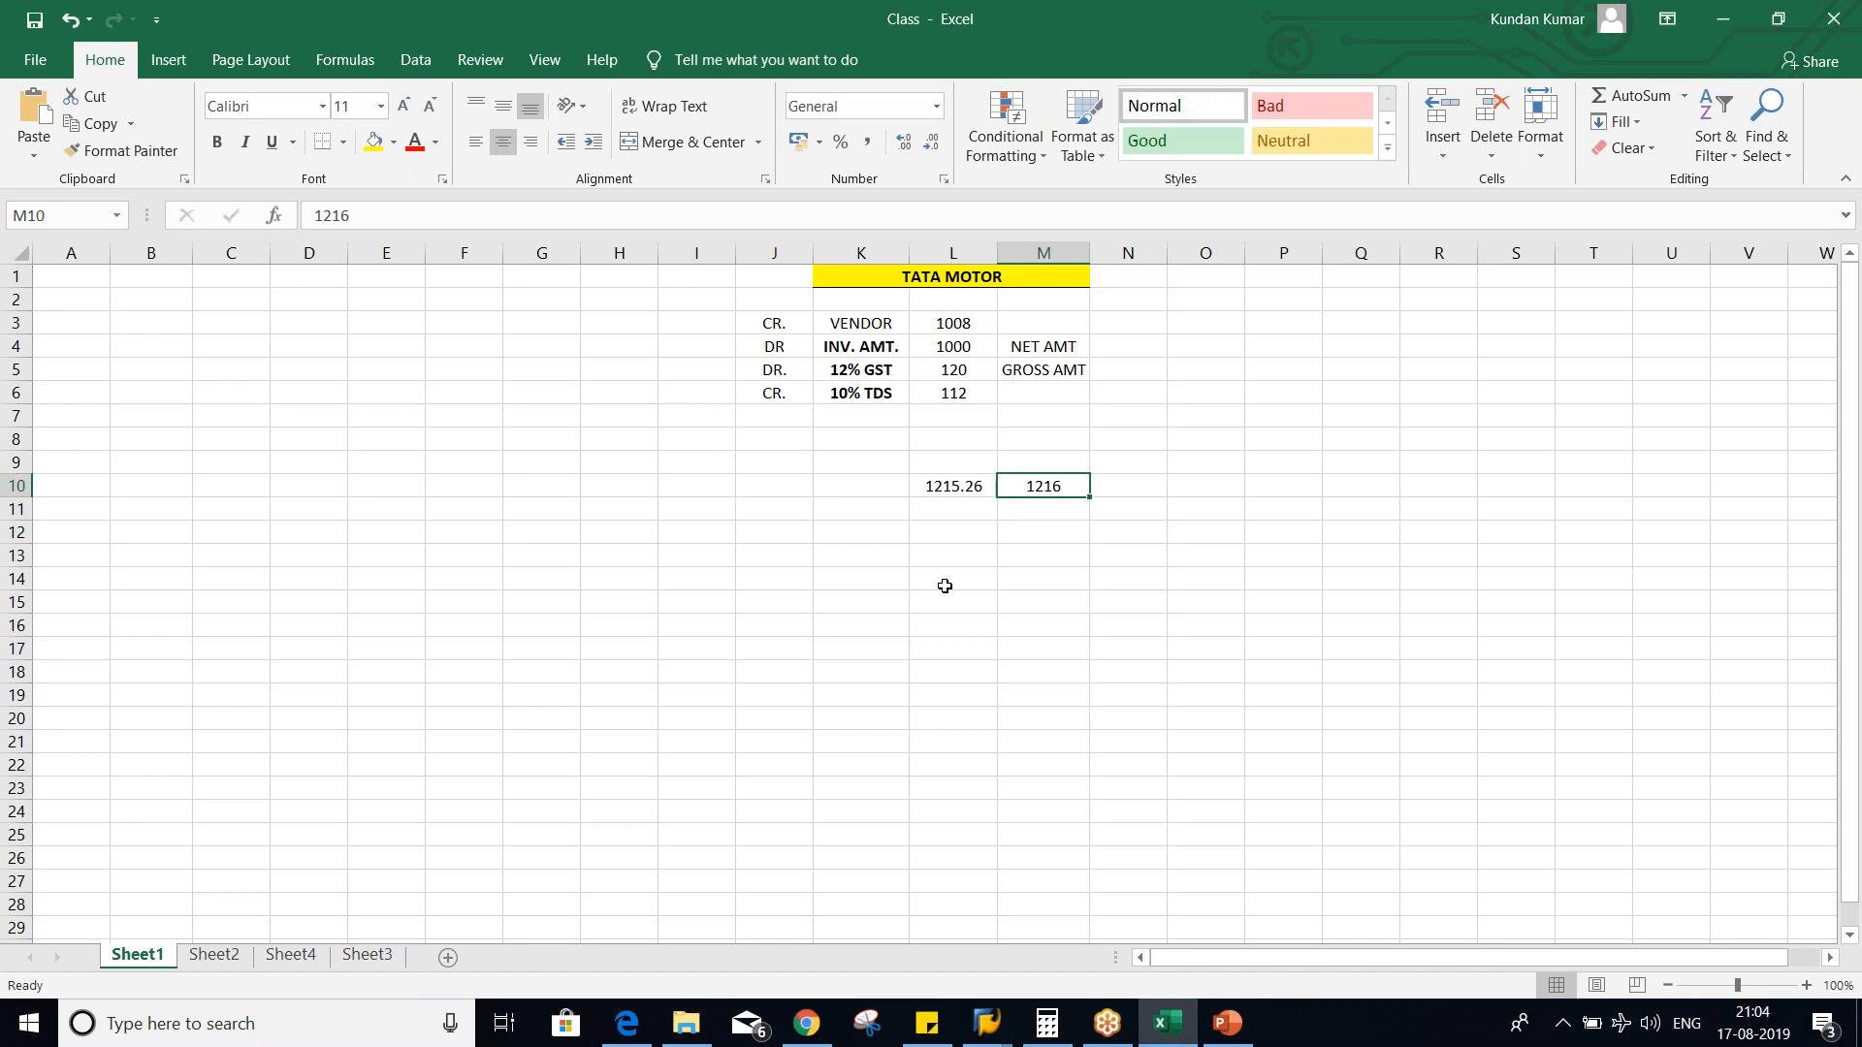
pyautogui.write('1215')
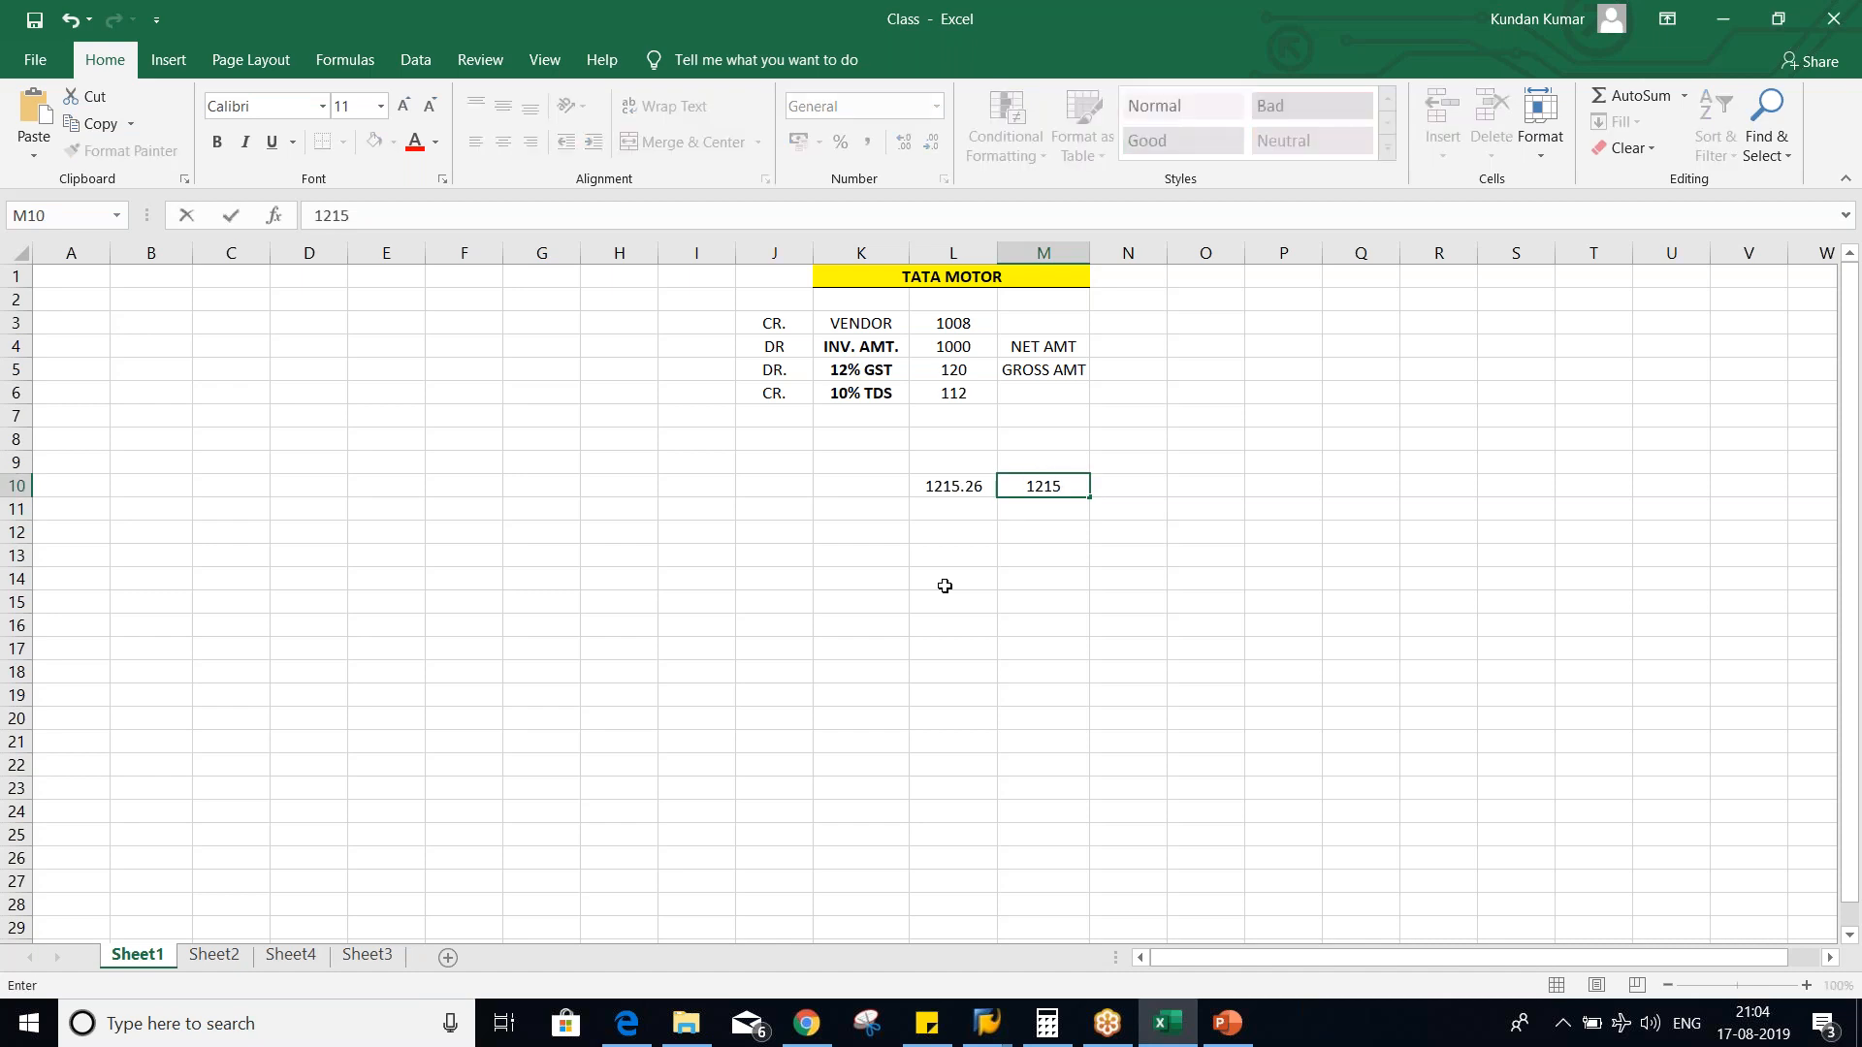
pyautogui.press('Return')
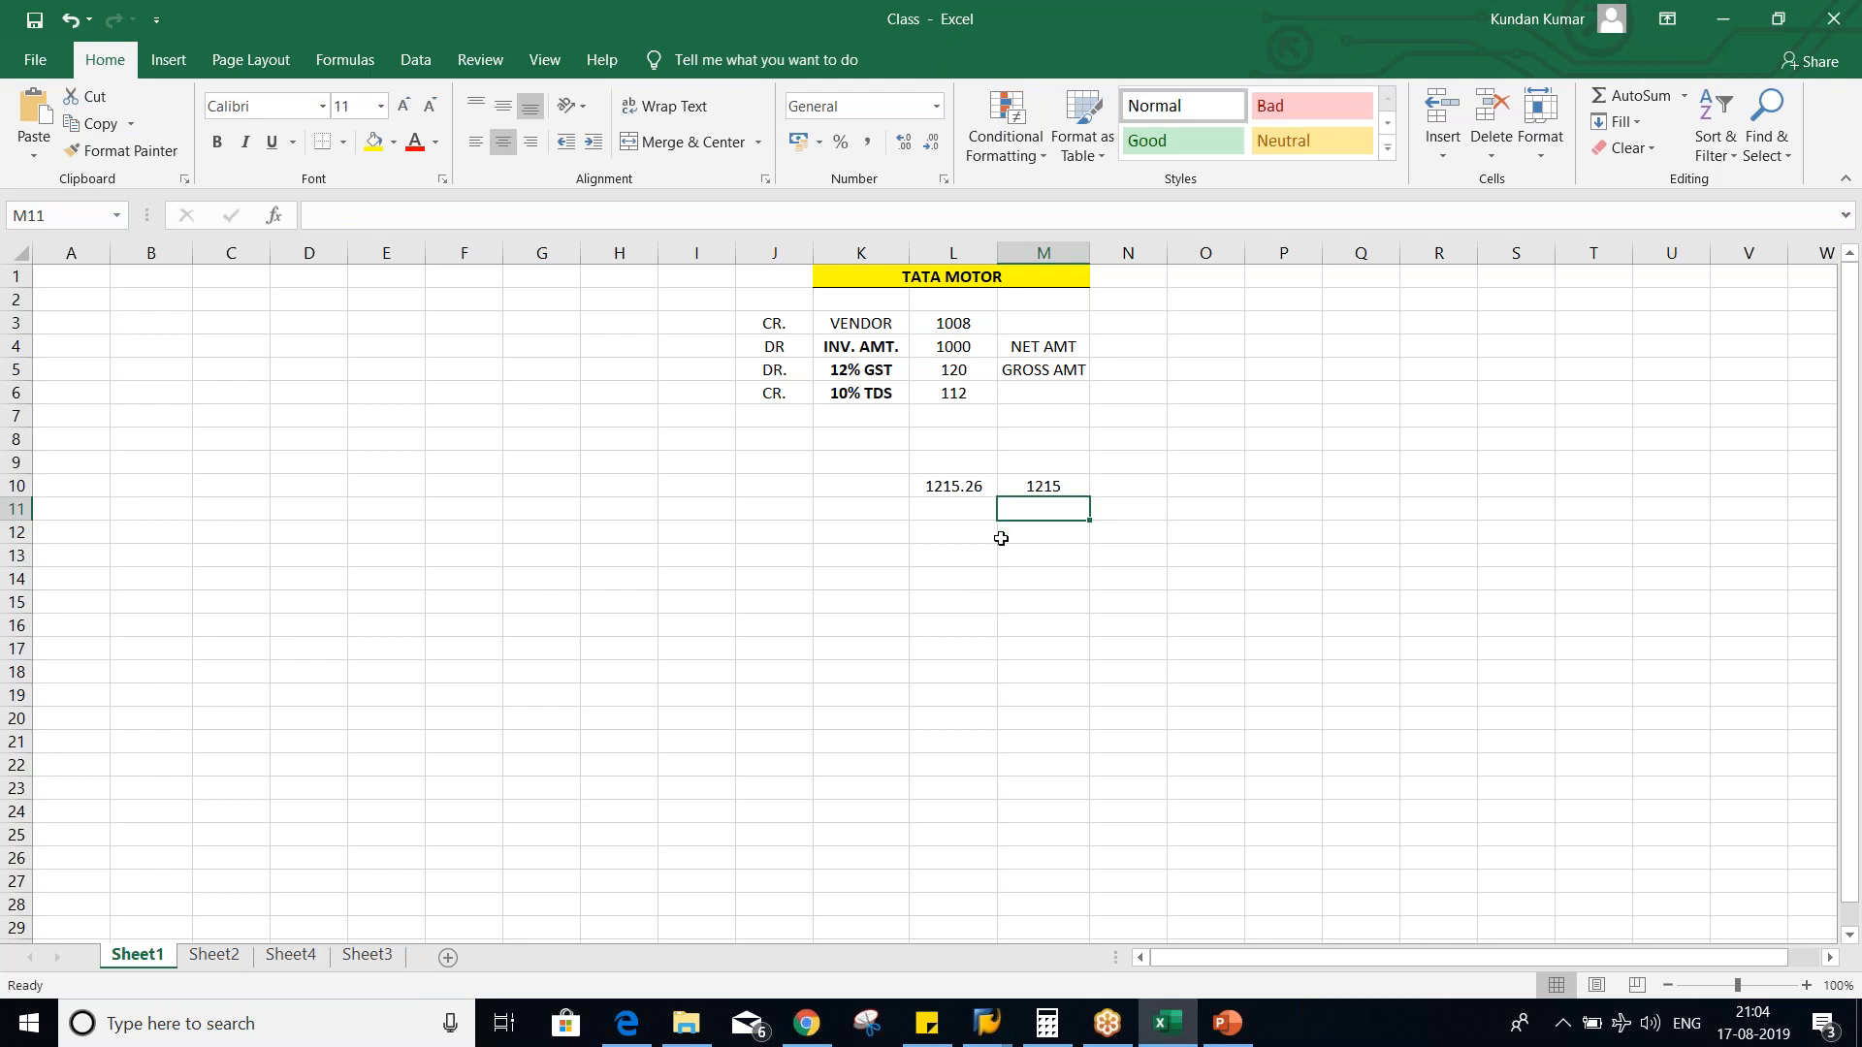
# - Switch to SAP, examine the W/tax comm. round. rounding rule of the withholding tax type, and return to Excel
pyautogui.hotkey('alt', 'Tab')
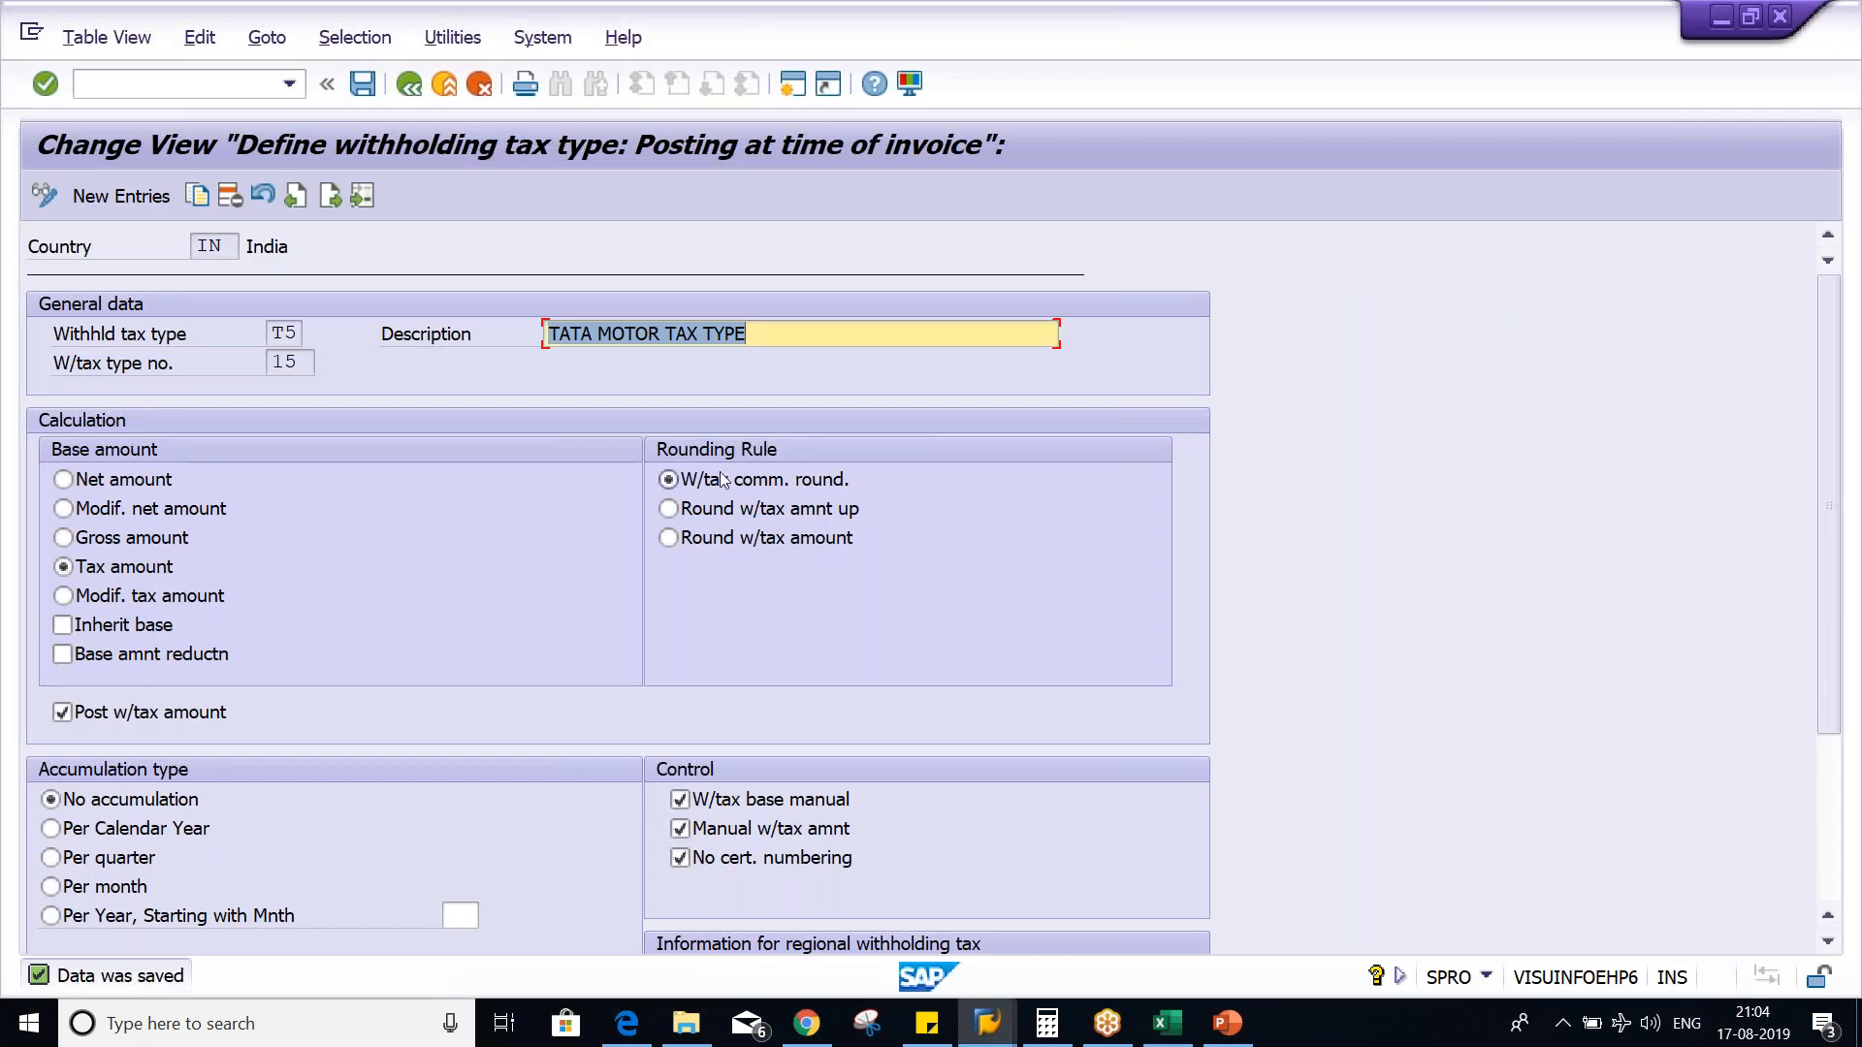
pyautogui.click(793, 485)
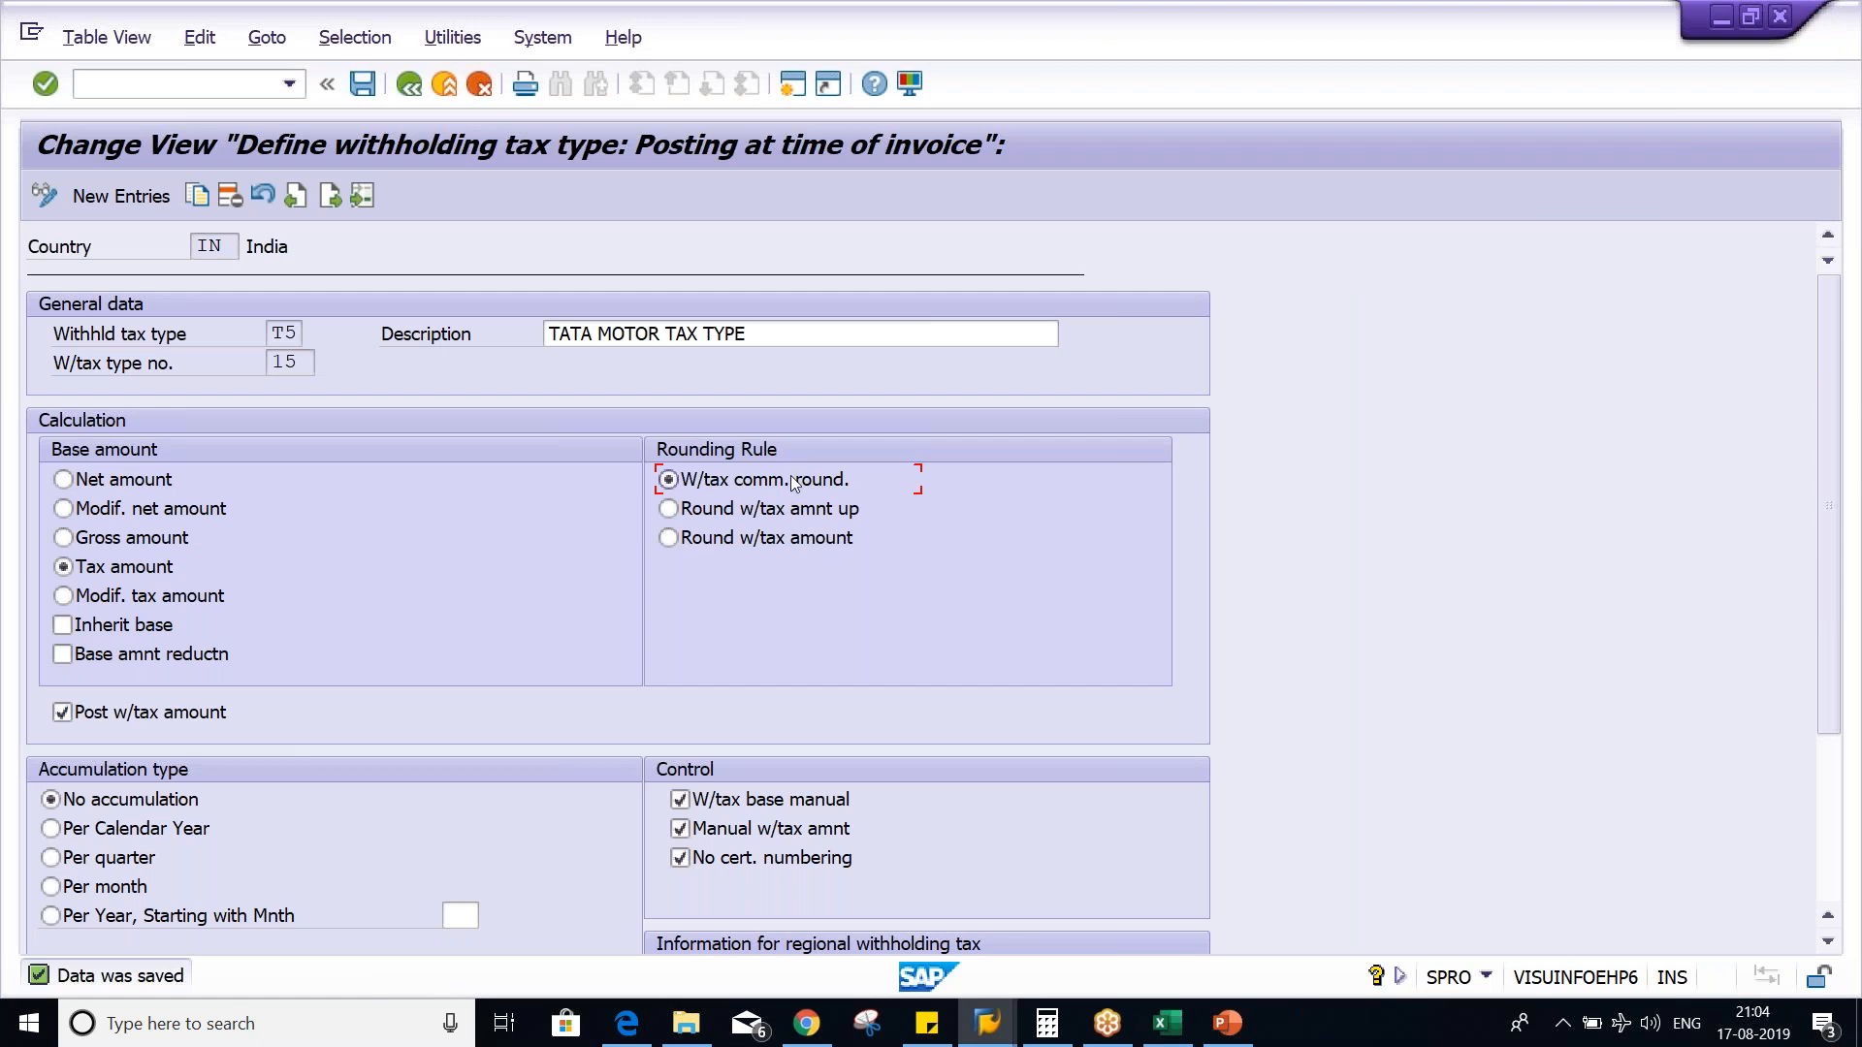
pyautogui.hotkey('alt', 'Tab')
# - Enter the decimal range 0 - .49 in N10 and its rounding result 0 in O10
pyautogui.click(1047, 484)
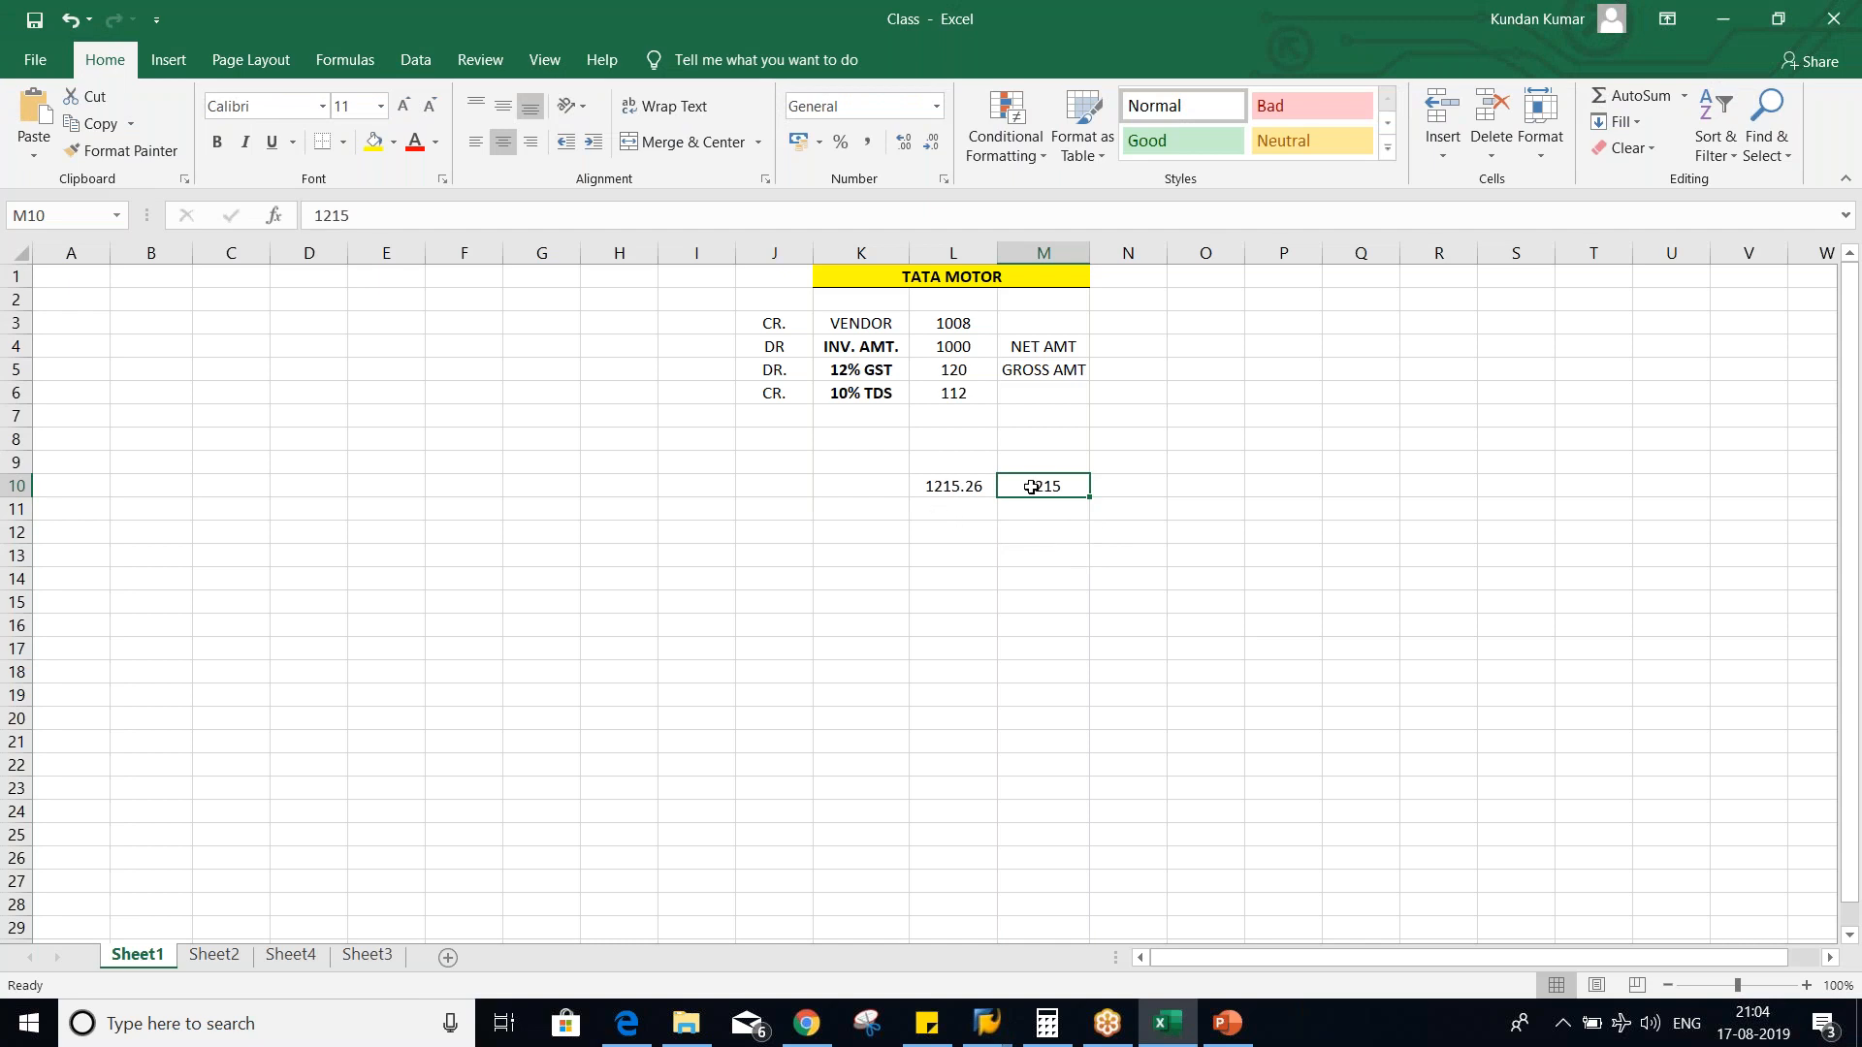
pyautogui.click(1126, 487)
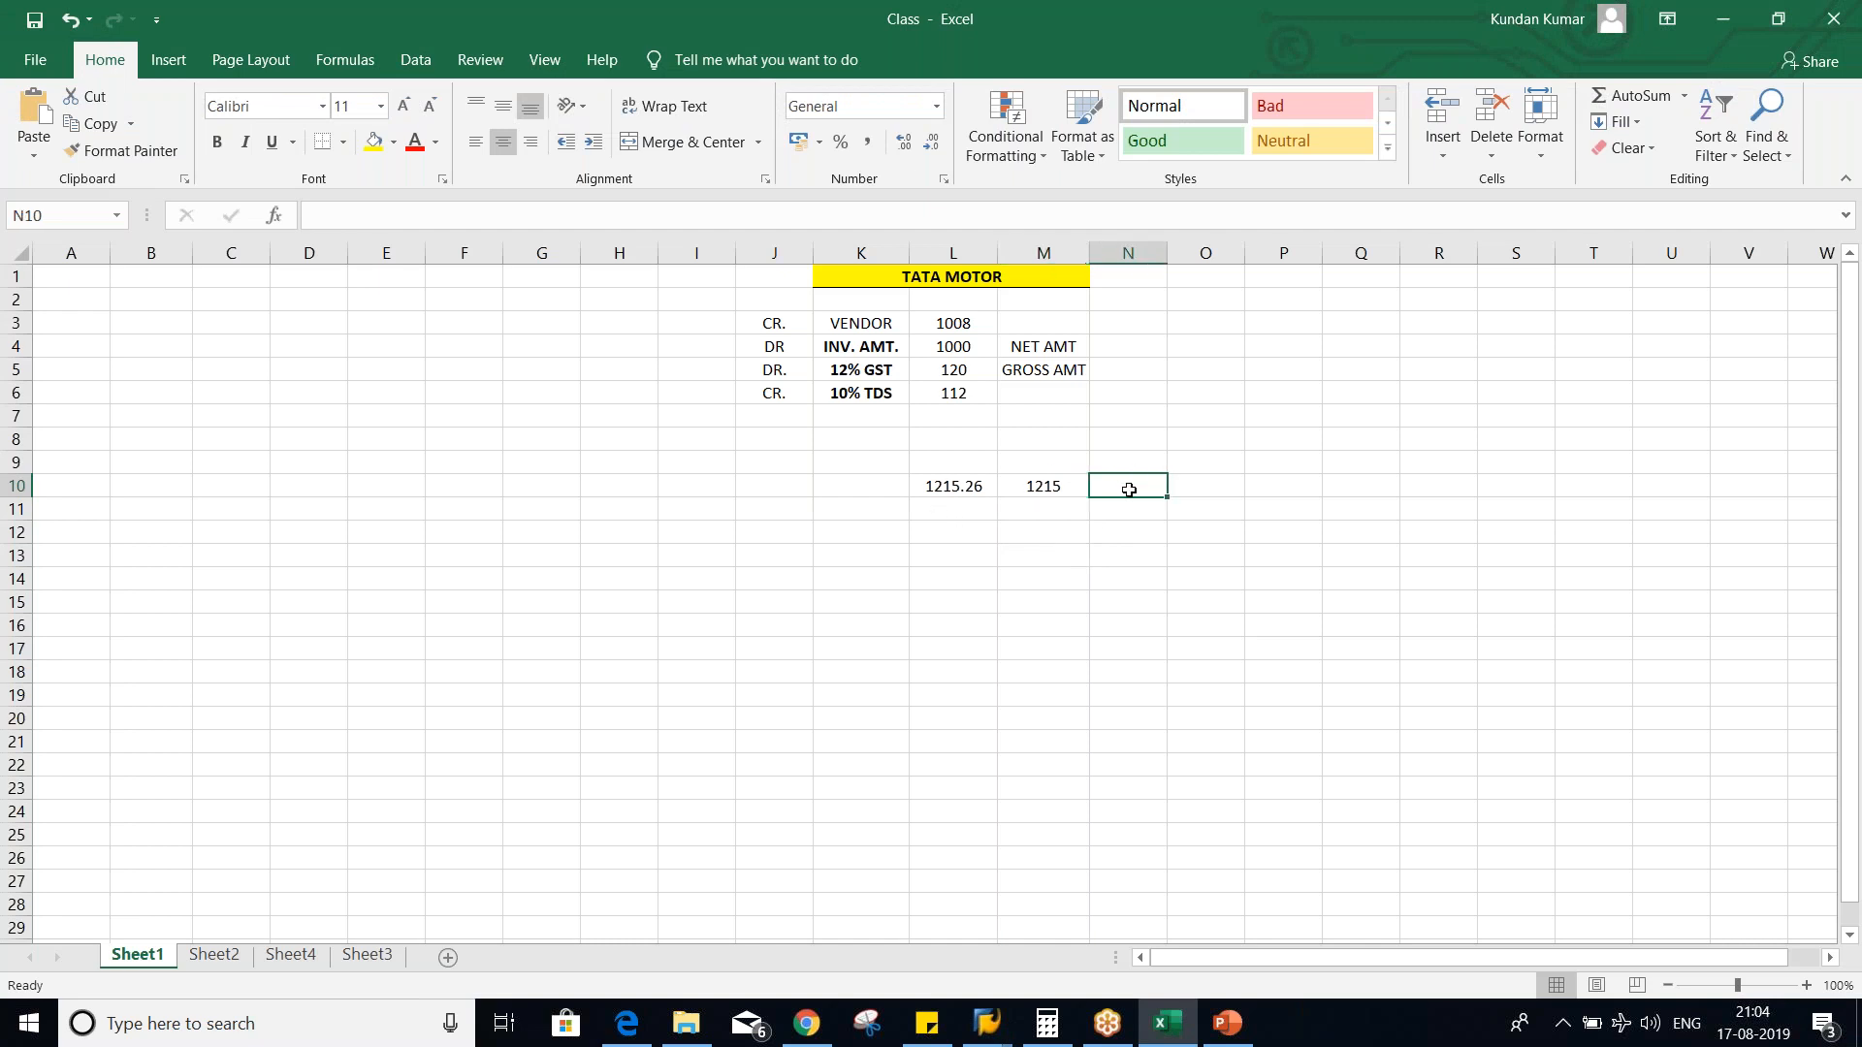
pyautogui.write('0')
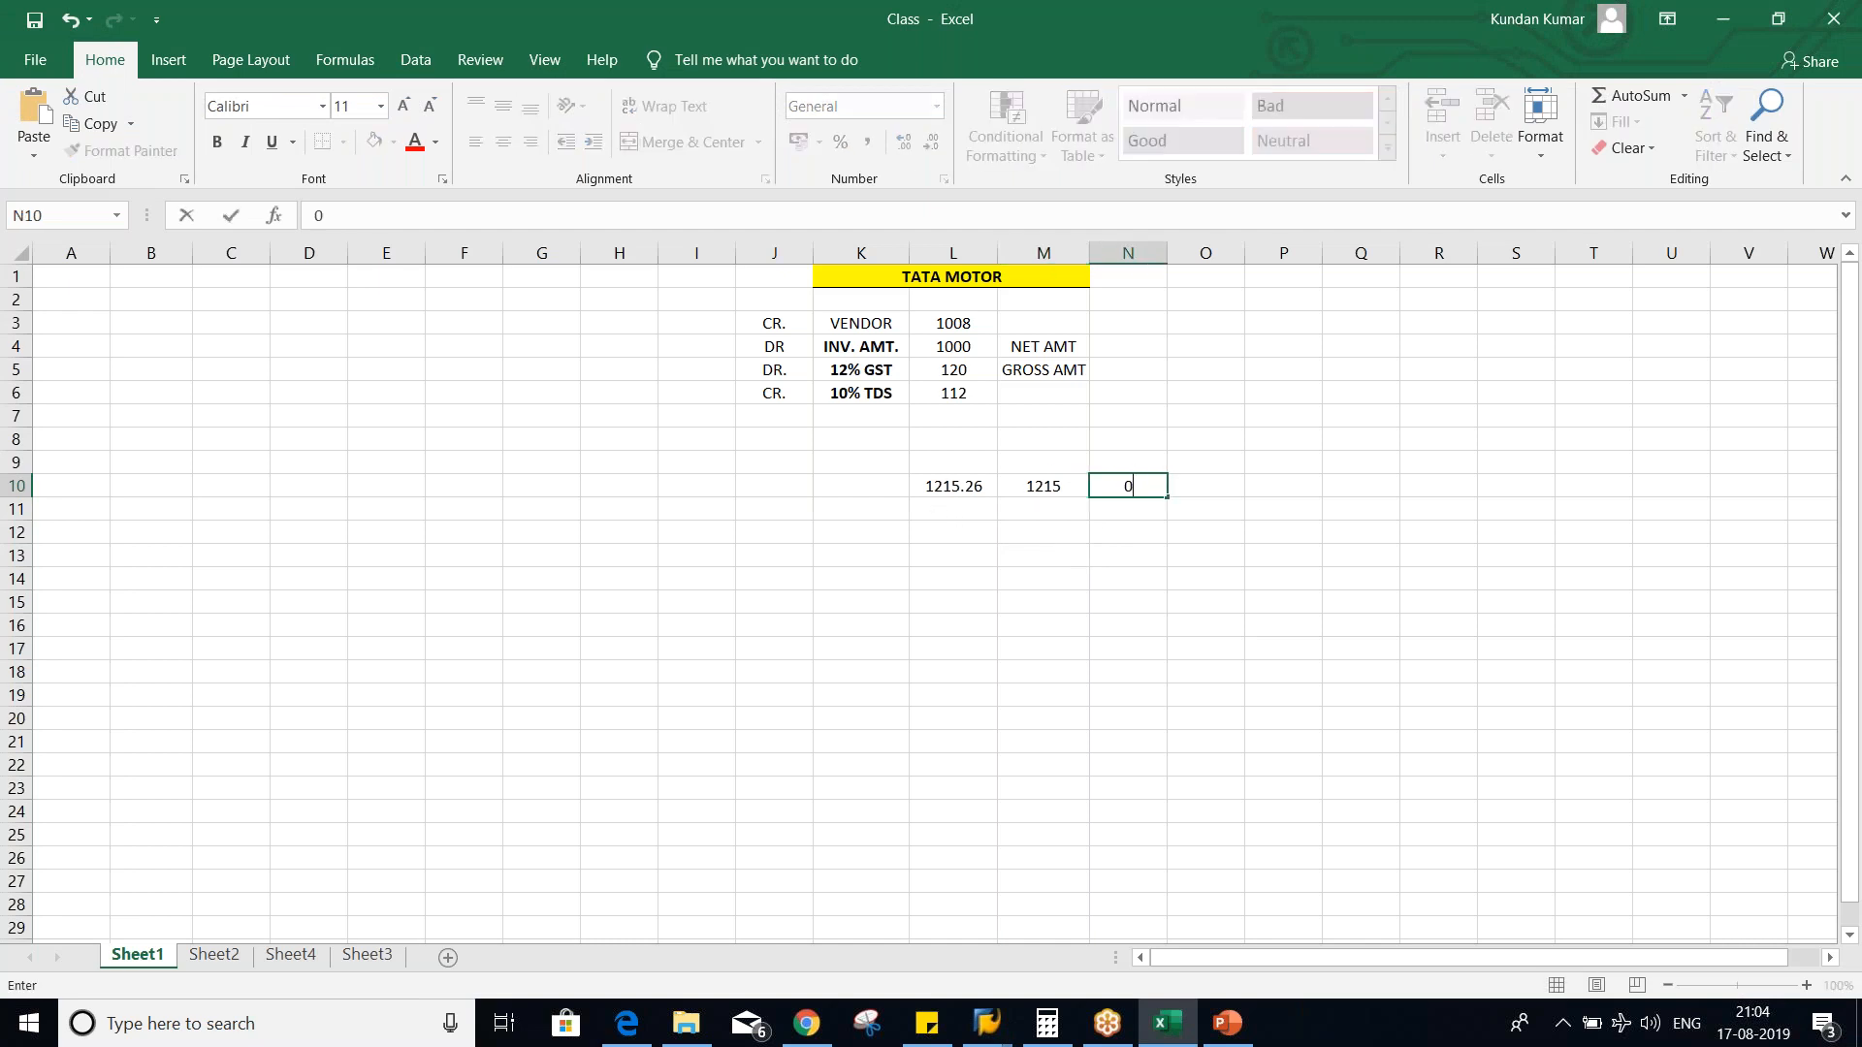
pyautogui.write(' - .49')
pyautogui.press('Tab')
pyautogui.write('0')
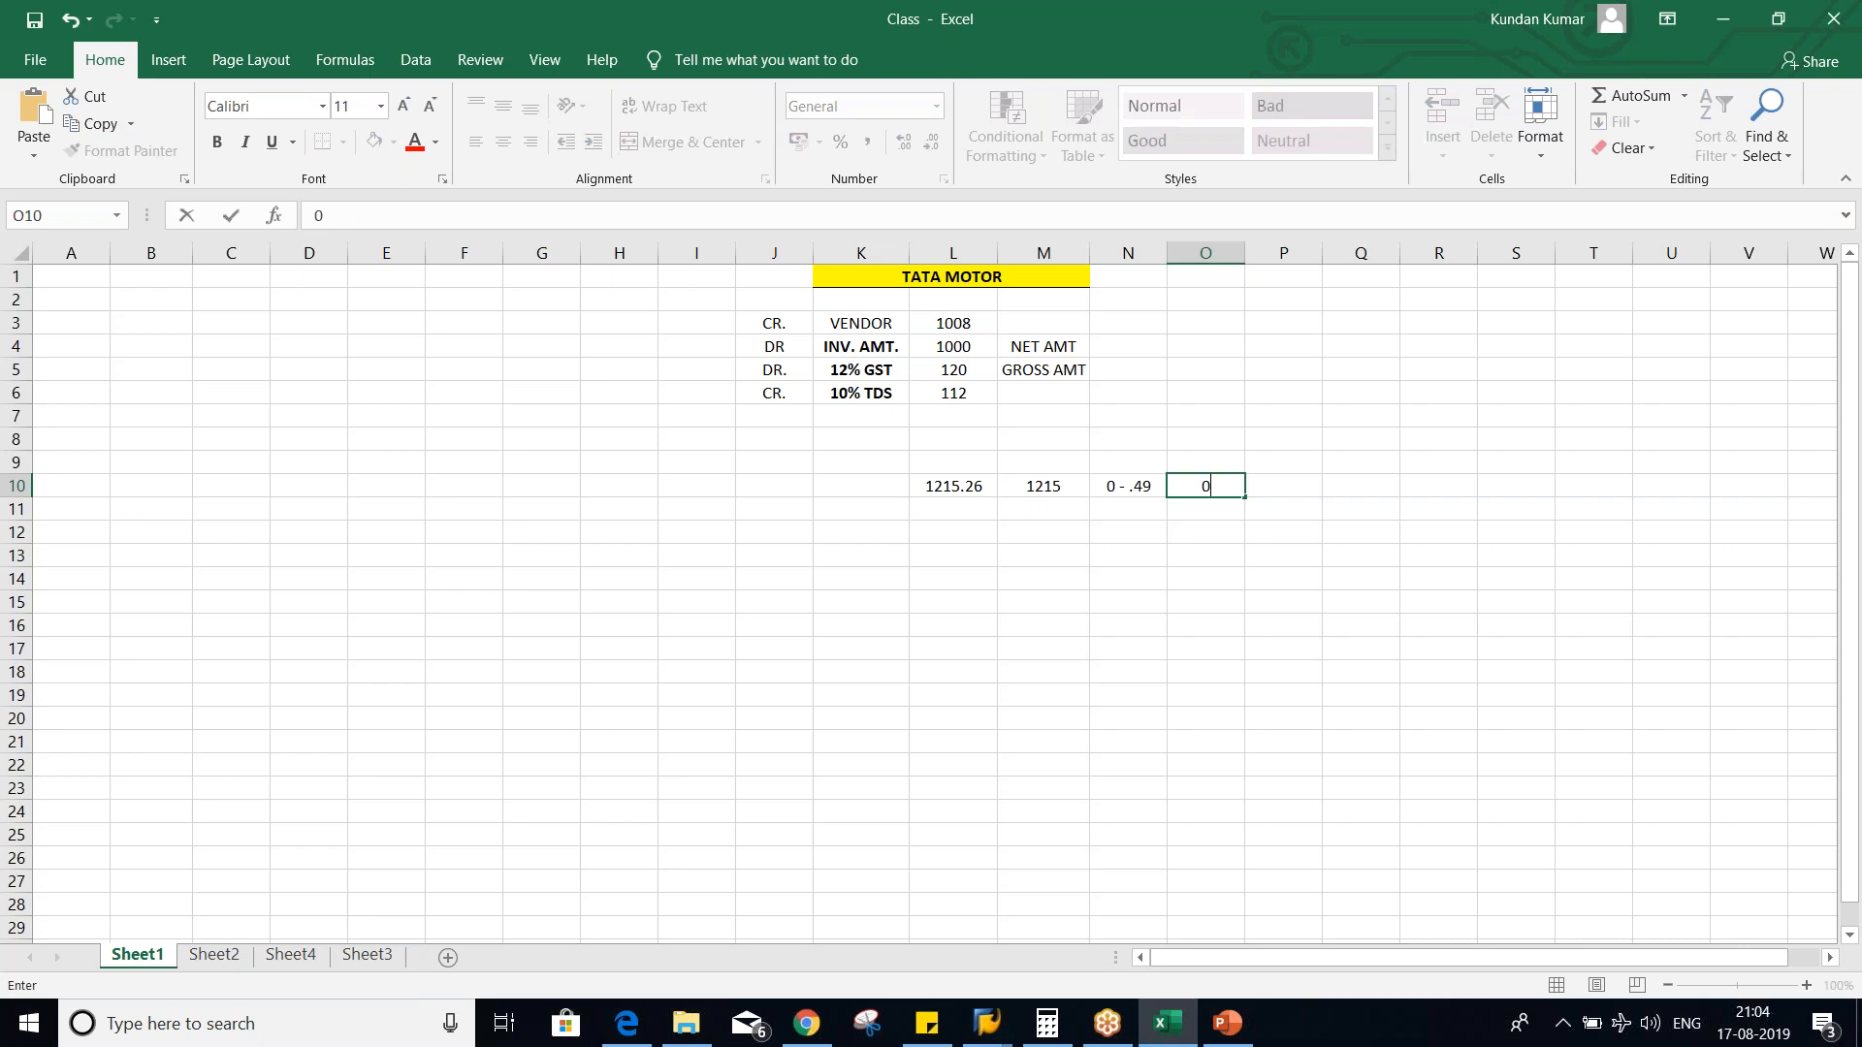
pyautogui.click(1184, 632)
pyautogui.click(1142, 507)
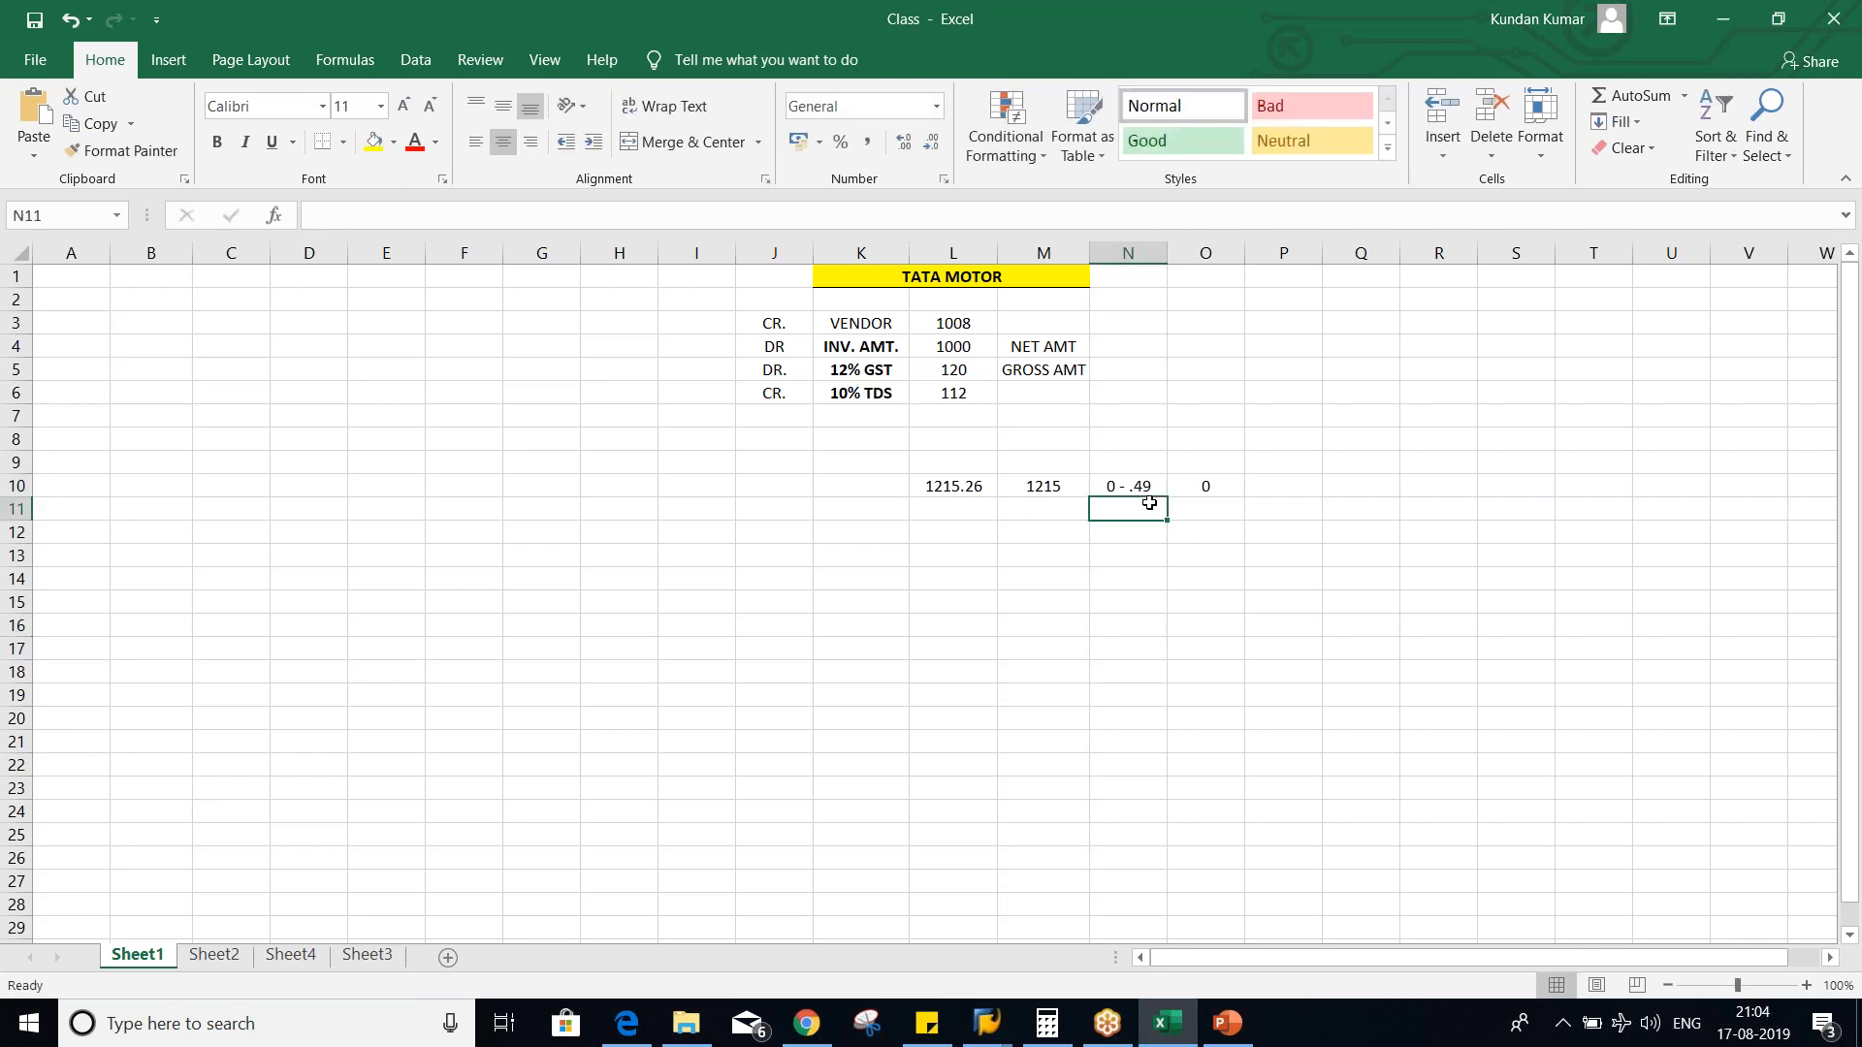
# - Change the decimal range in N10 to .01- .49
pyautogui.click(1102, 482)
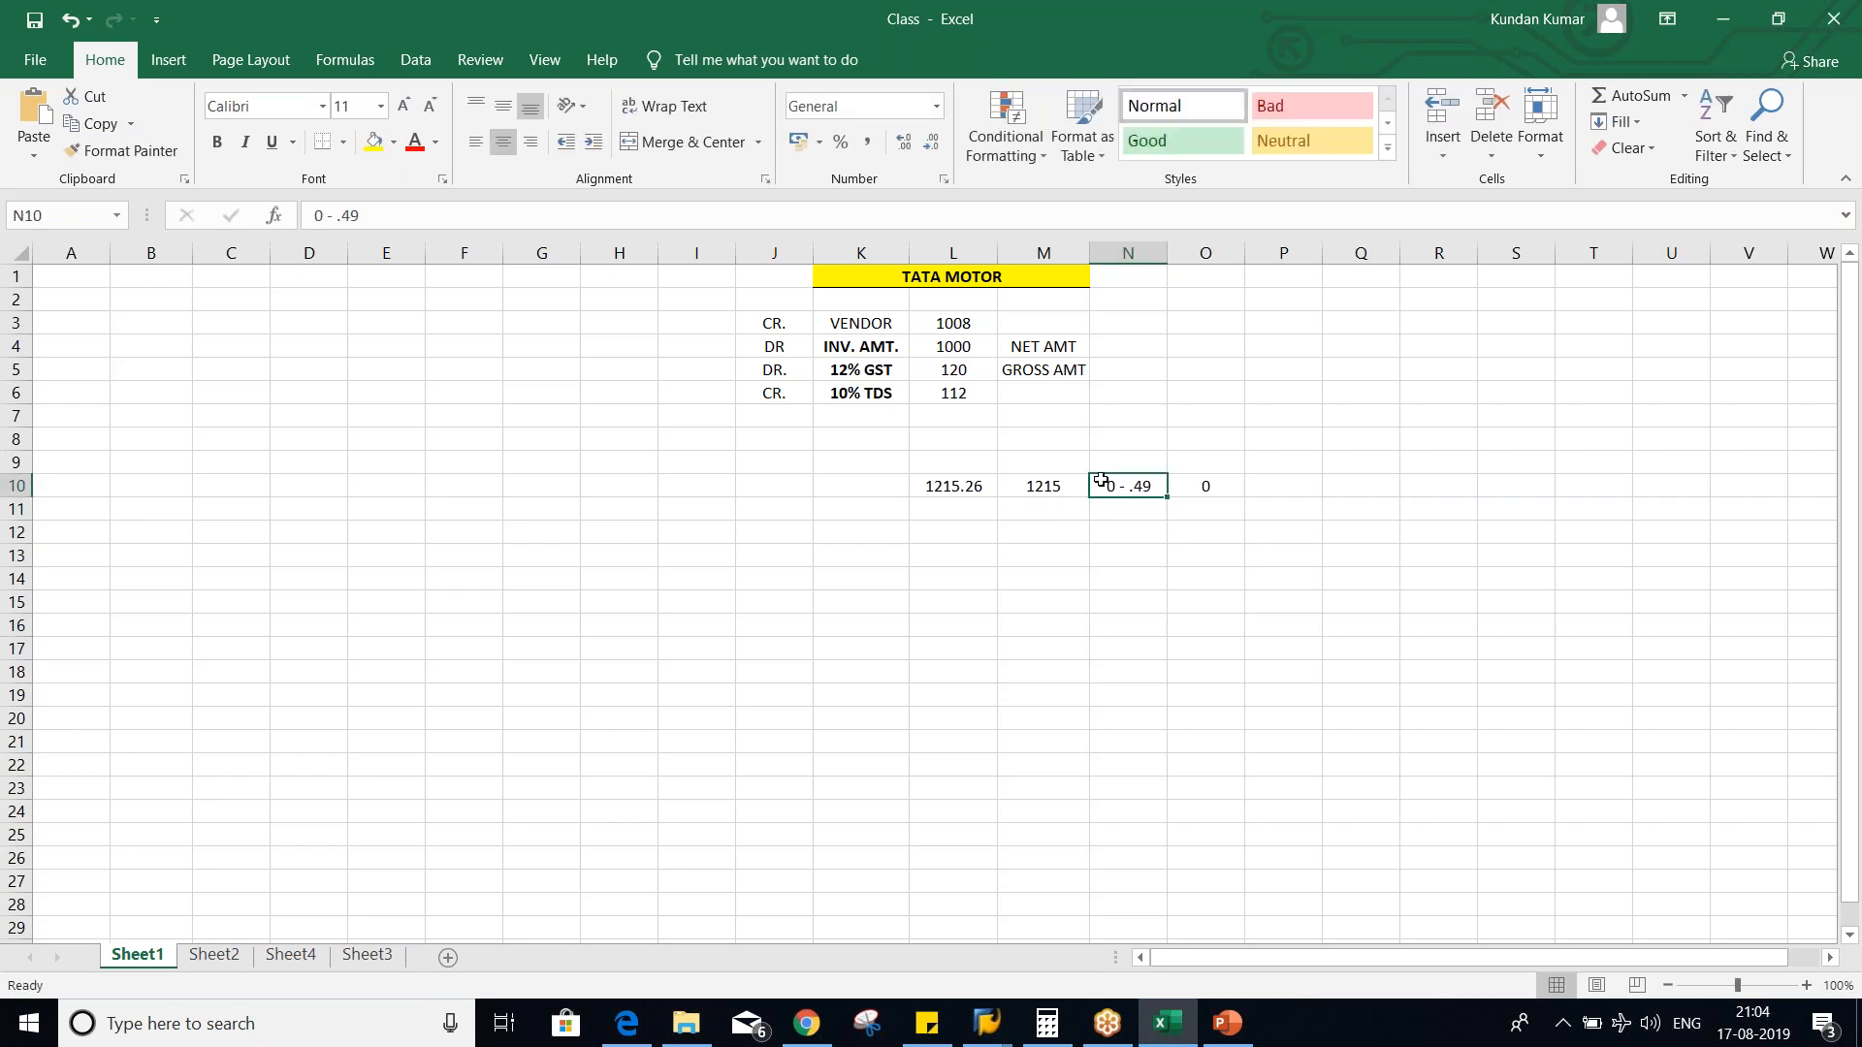
pyautogui.press('F2')
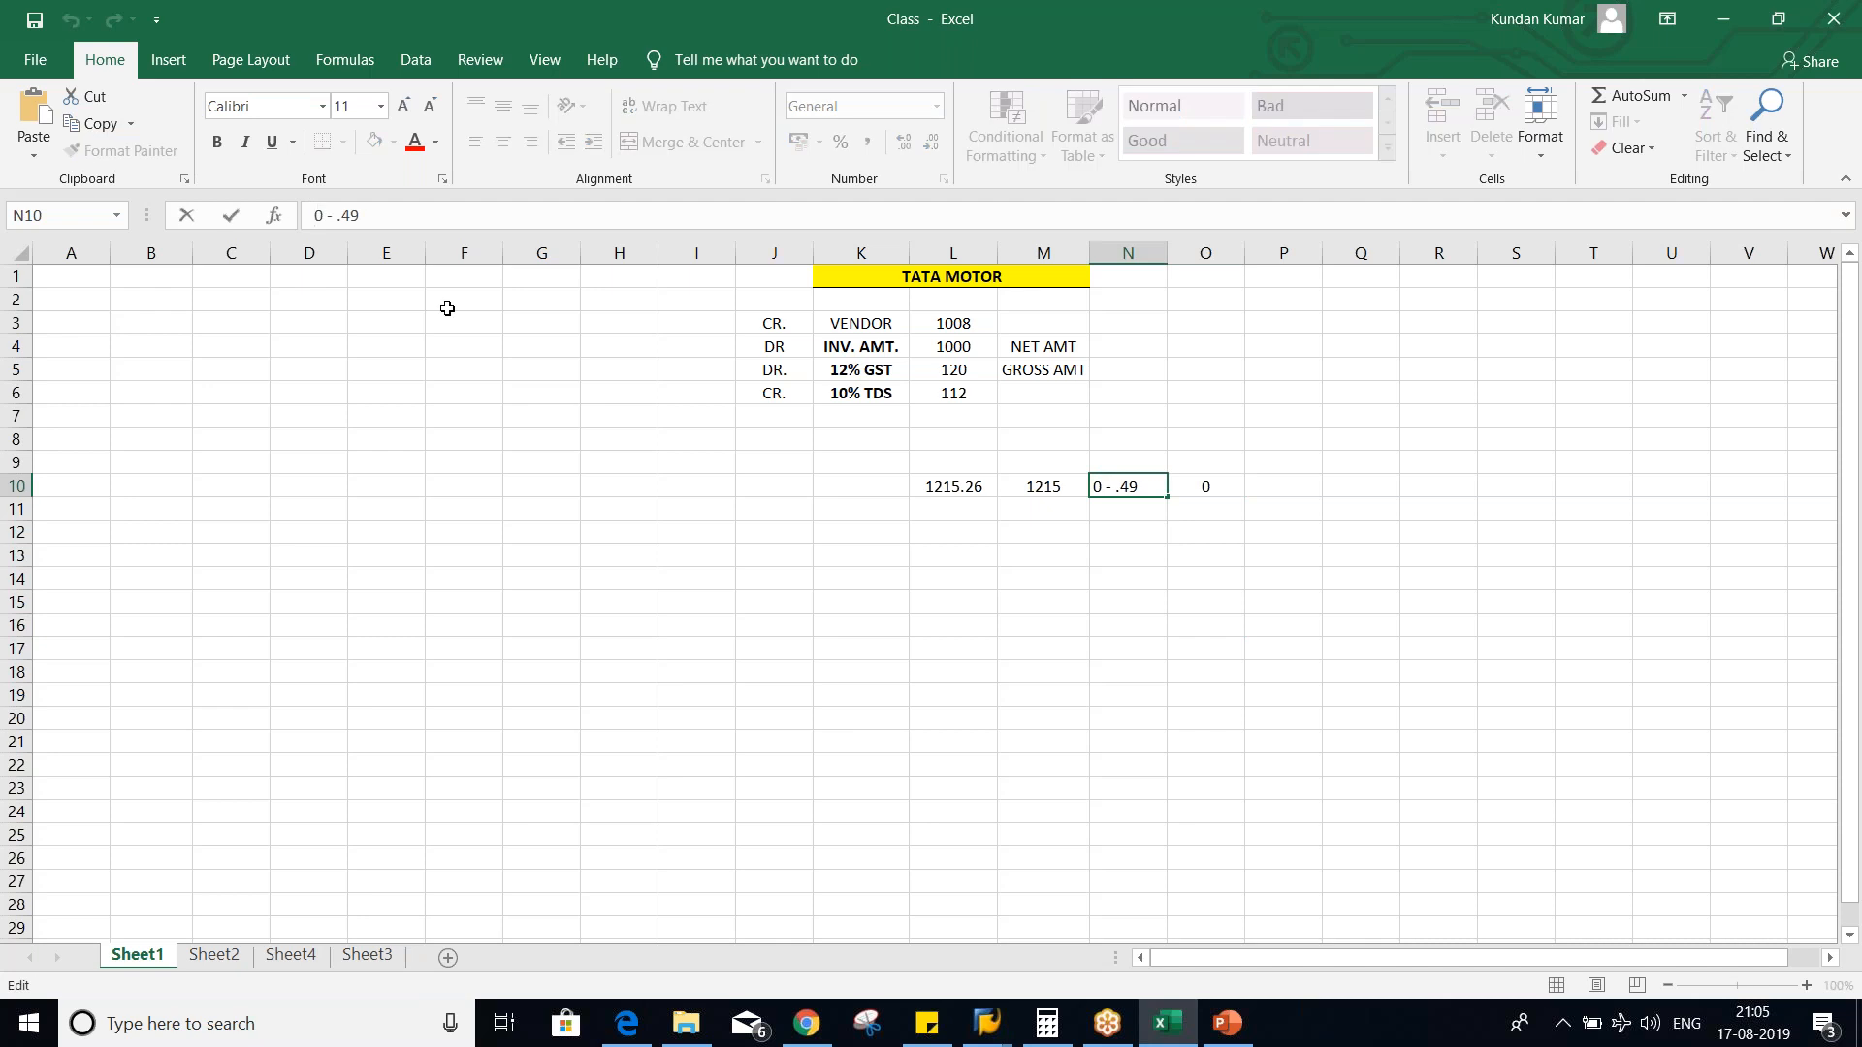
pyautogui.write('.')
pyautogui.write('1')
pyautogui.press('BackSpace')
pyautogui.press('BackSpace')
pyautogui.write('1')
pyautogui.press('Return')
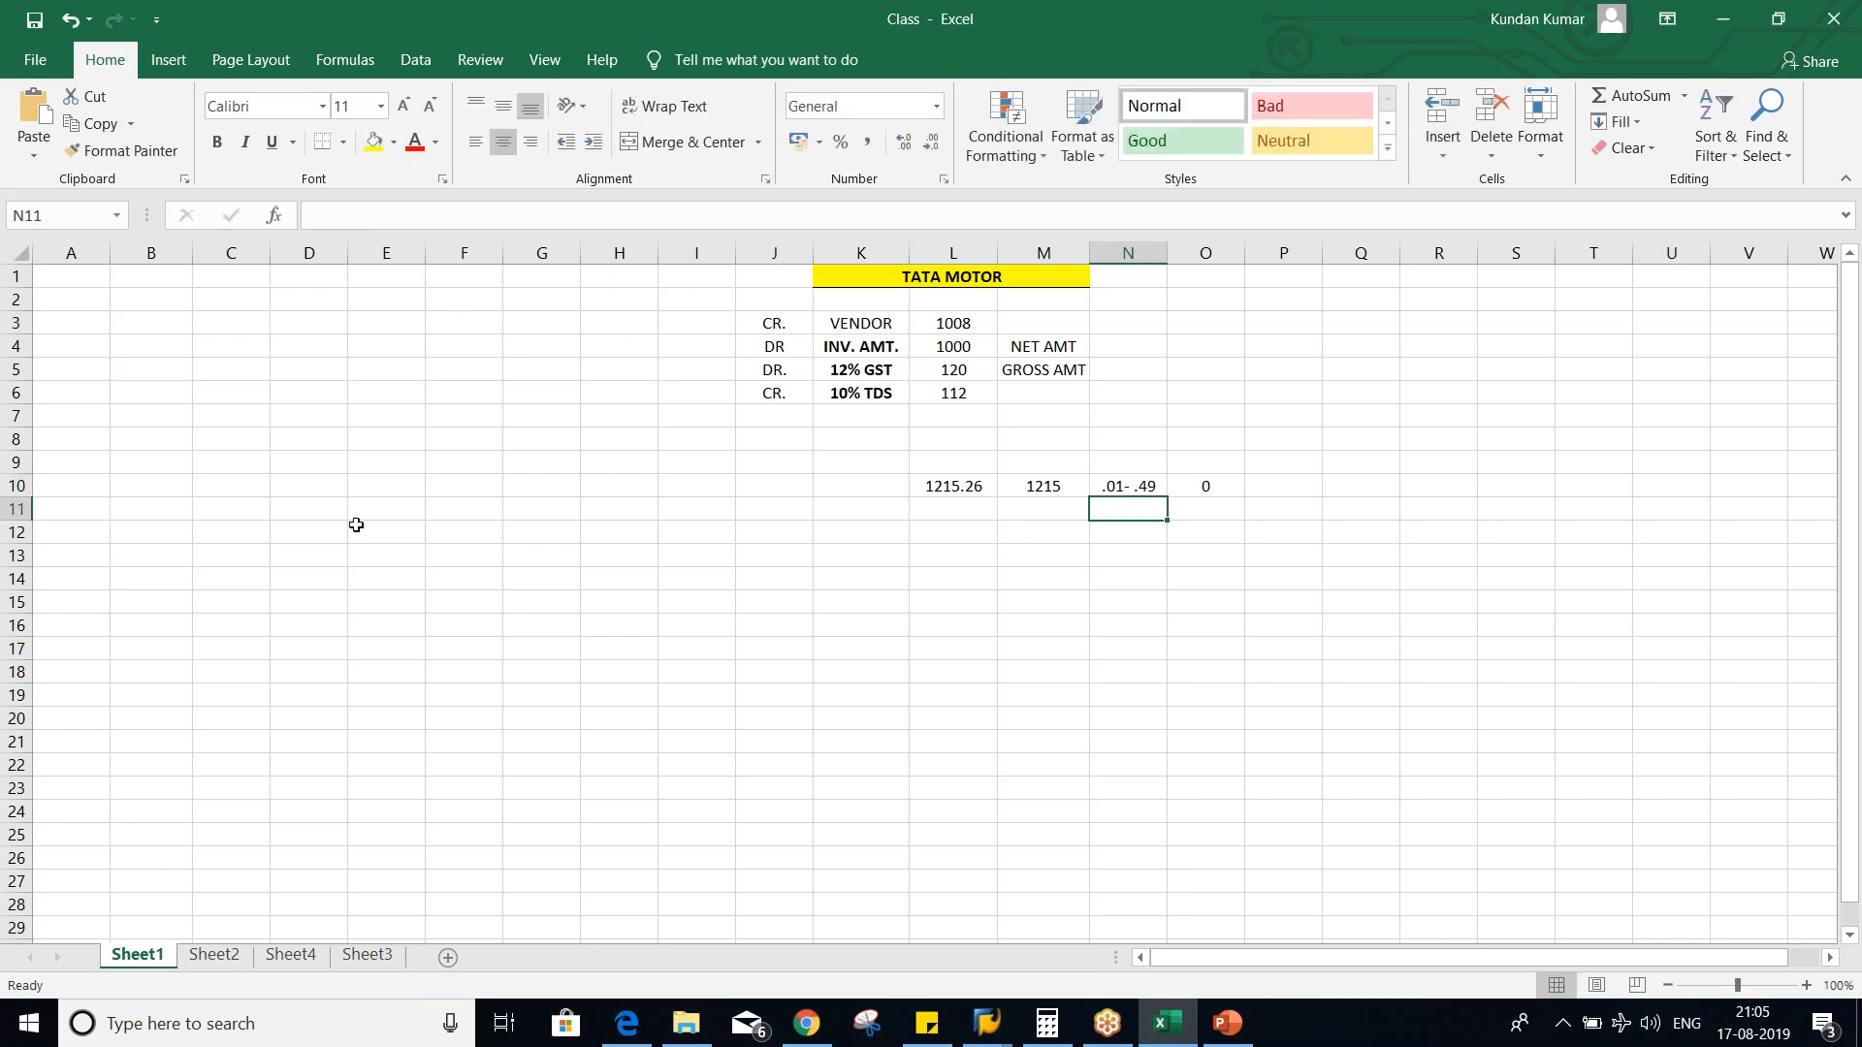
# - Compare the original amount in L10 and rounded amount in M10 against the rounding range in N10 and O10
pyautogui.click(1152, 485)
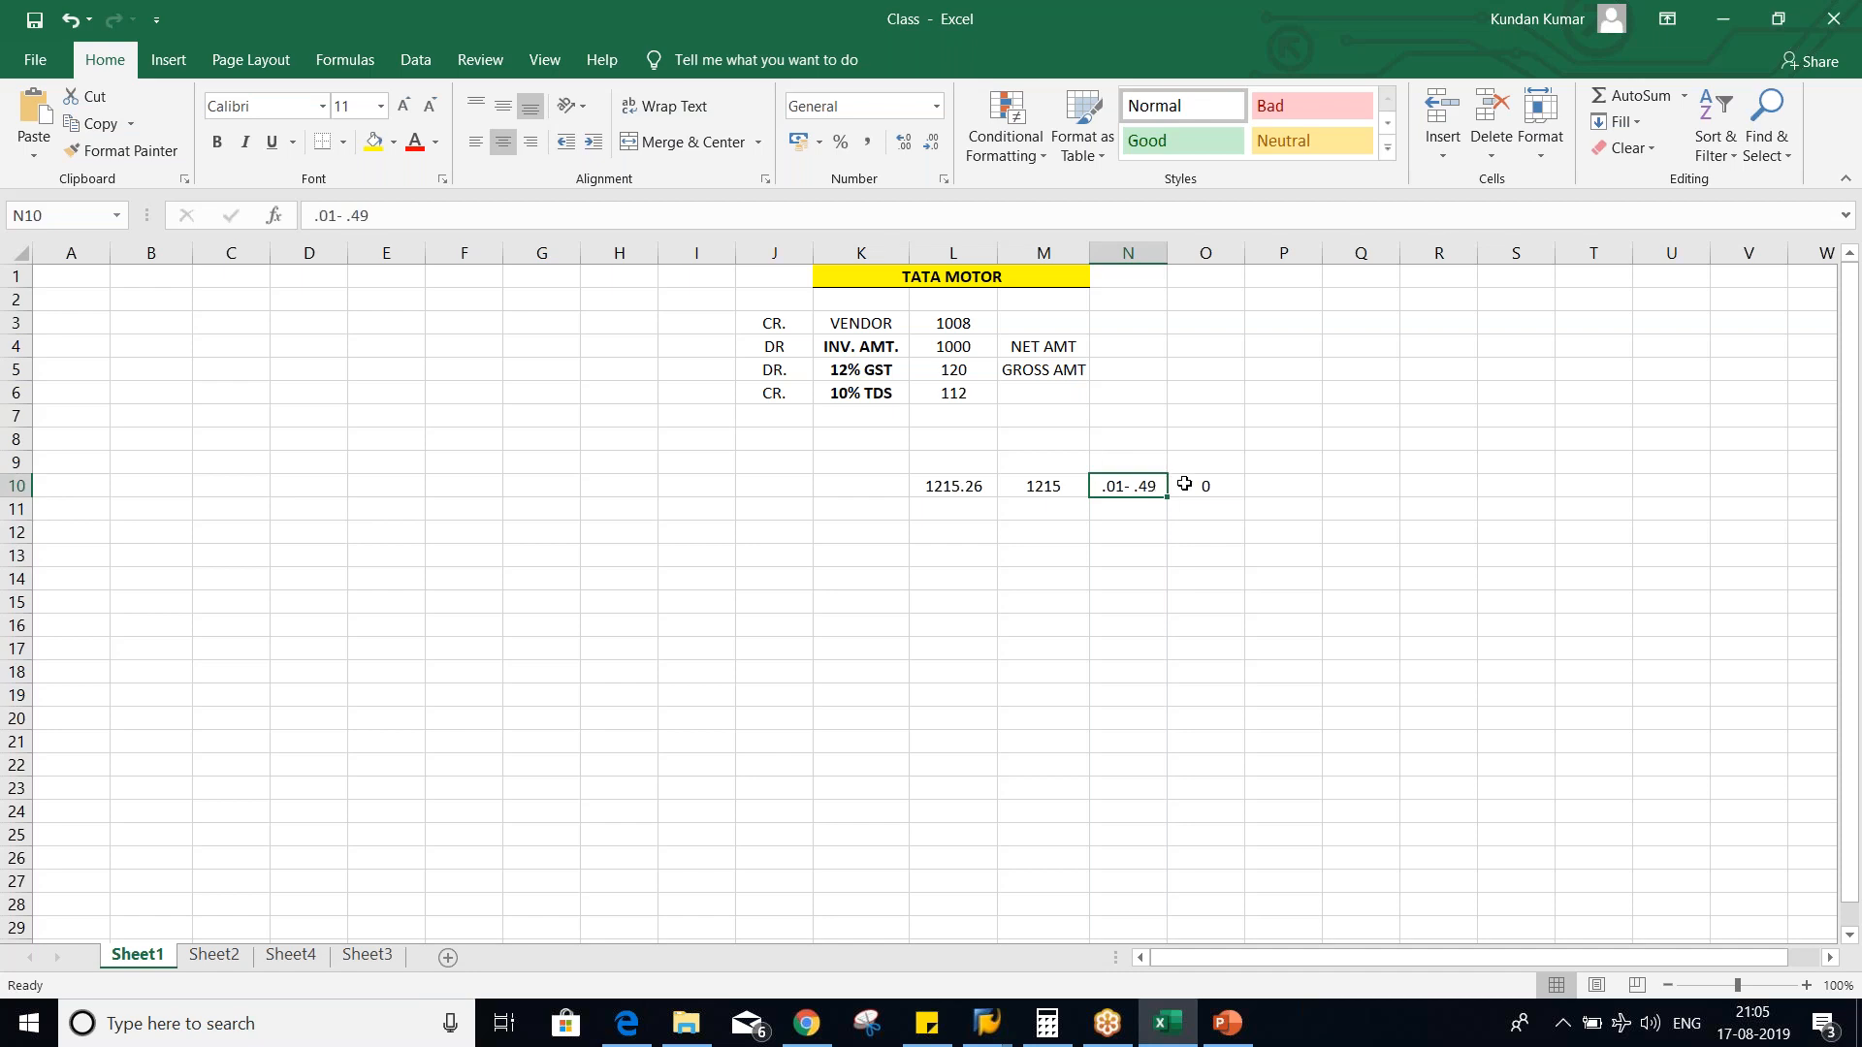
pyautogui.click(1184, 485)
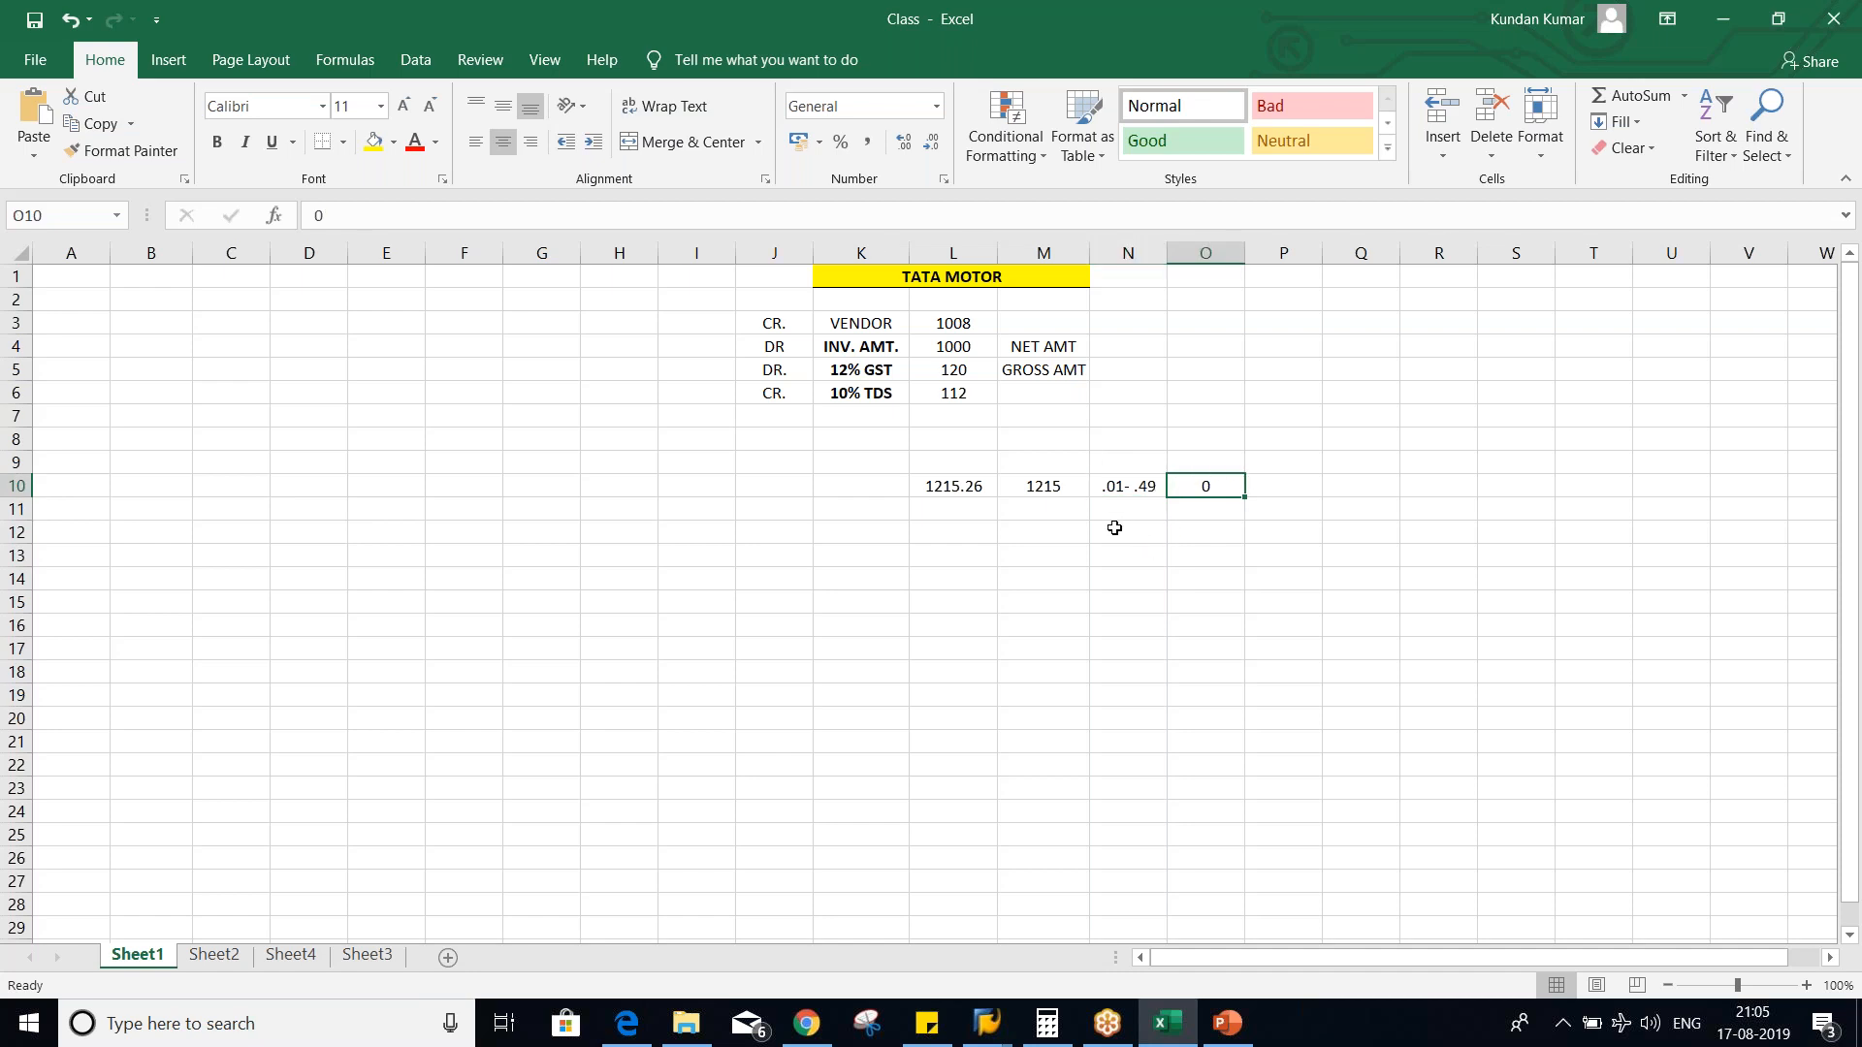
pyautogui.click(920, 488)
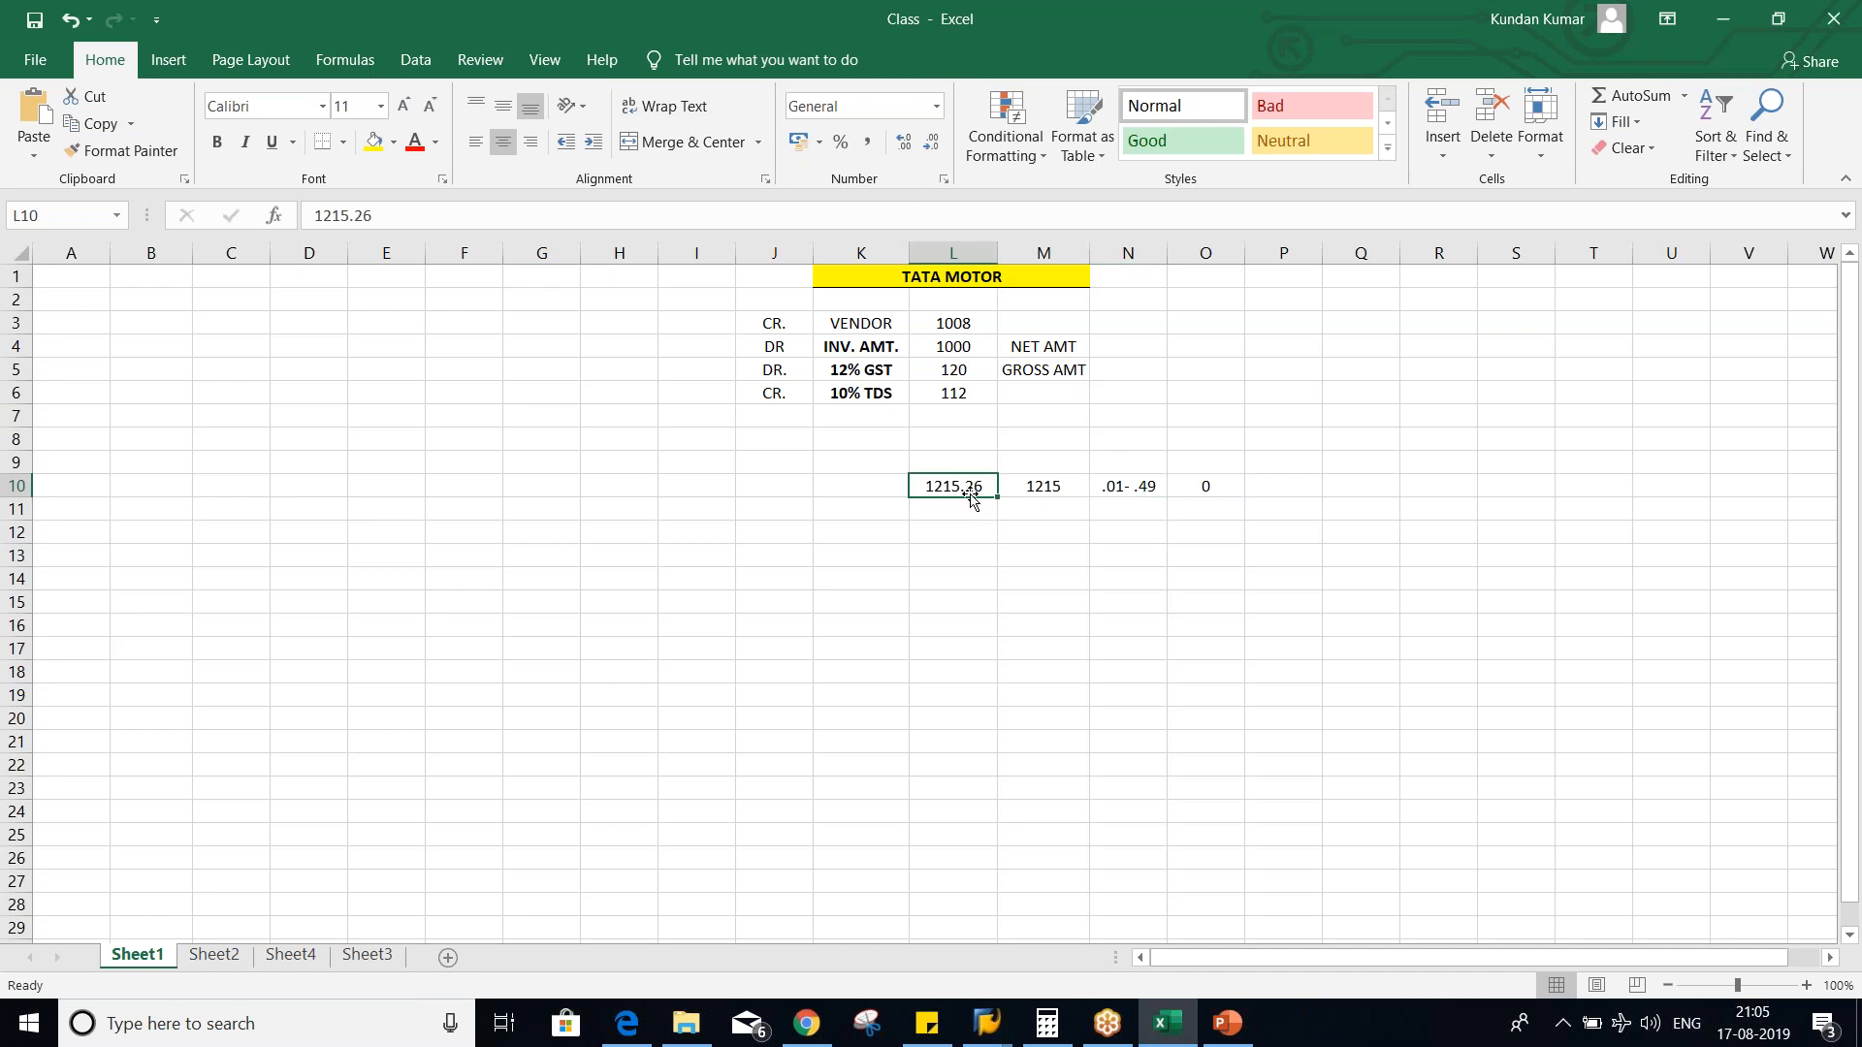
pyautogui.click(1101, 490)
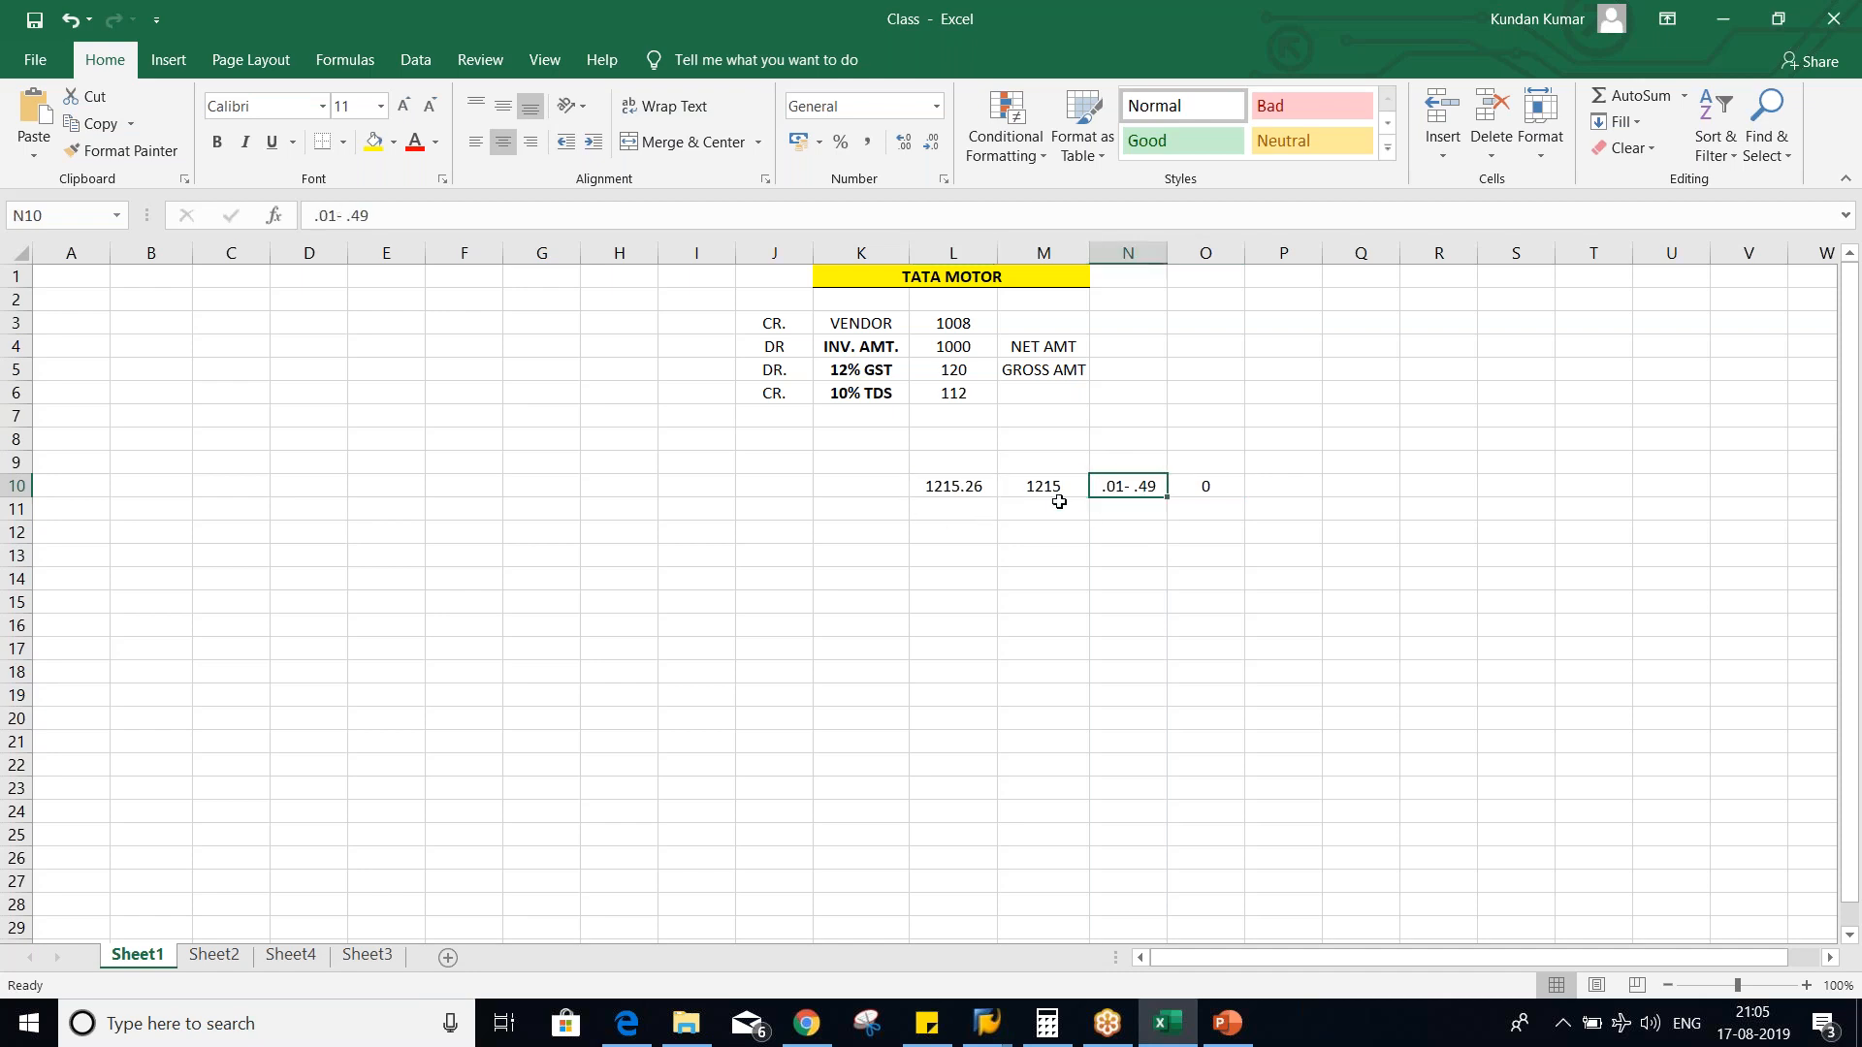
pyautogui.click(970, 490)
pyautogui.click(1234, 485)
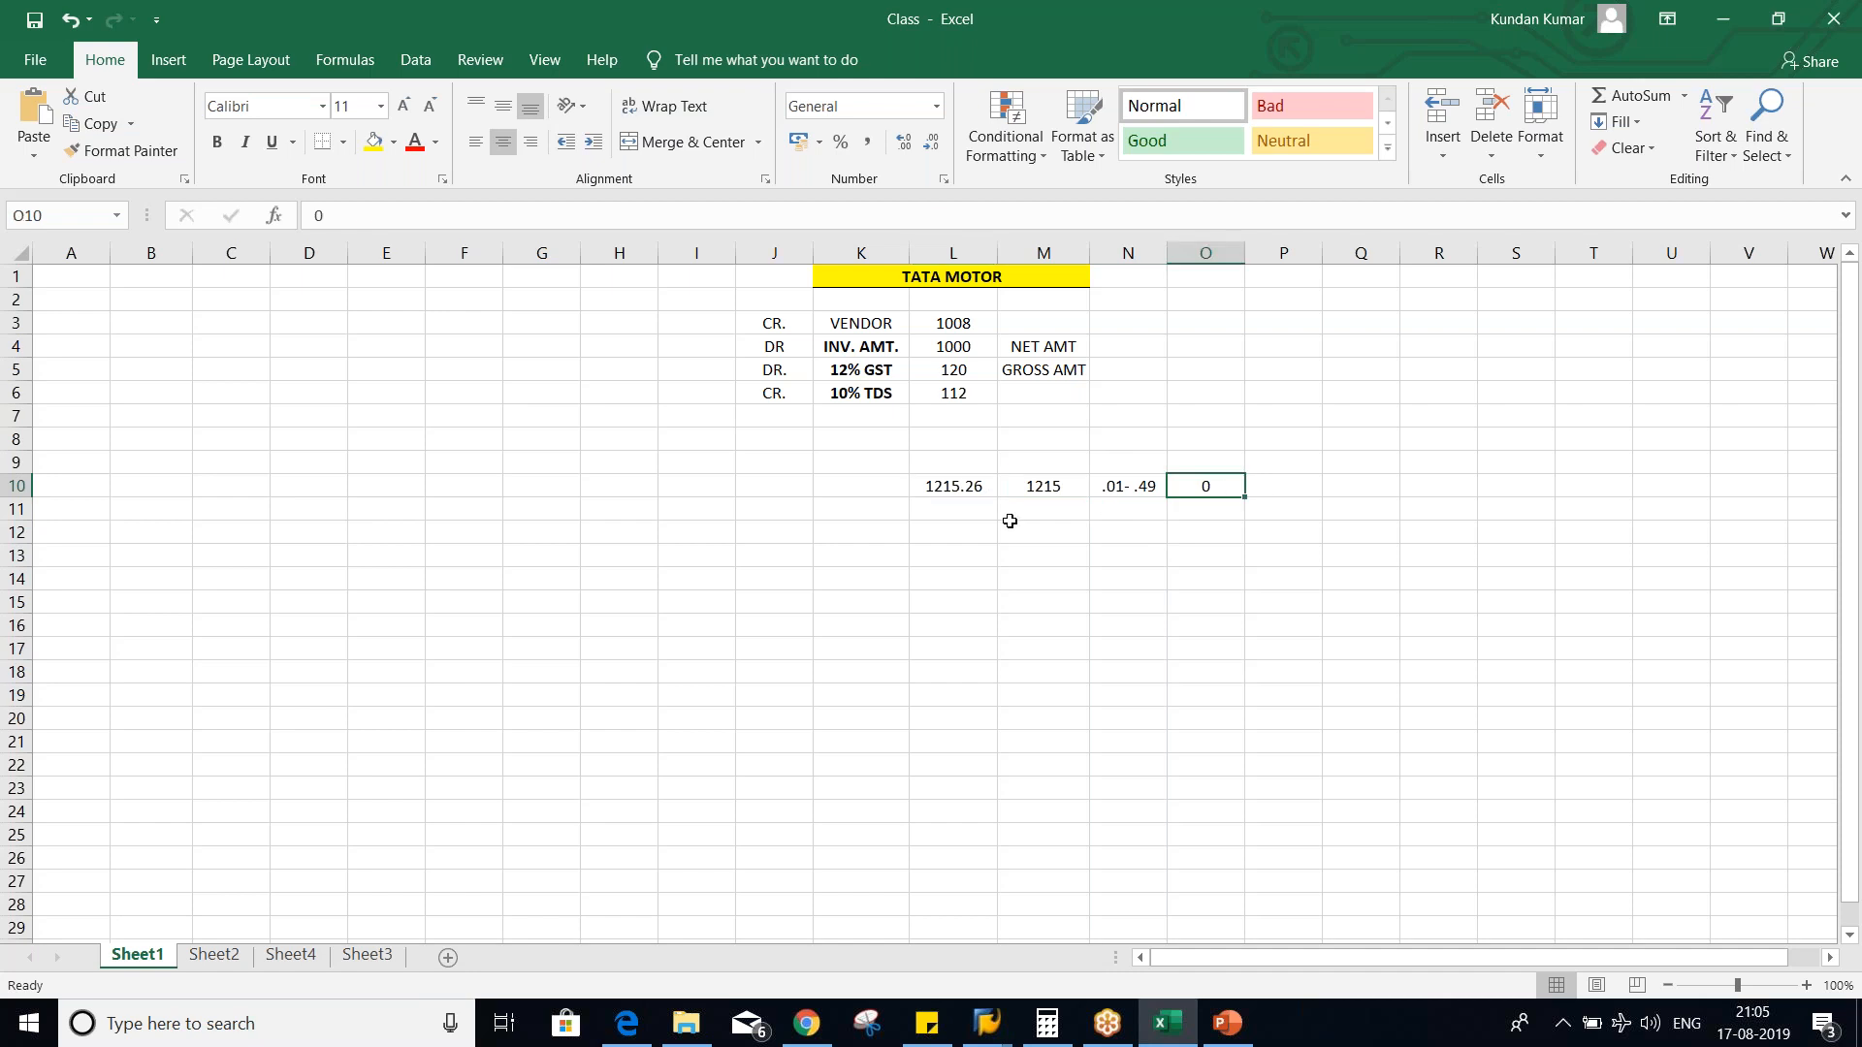
pyautogui.click(945, 489)
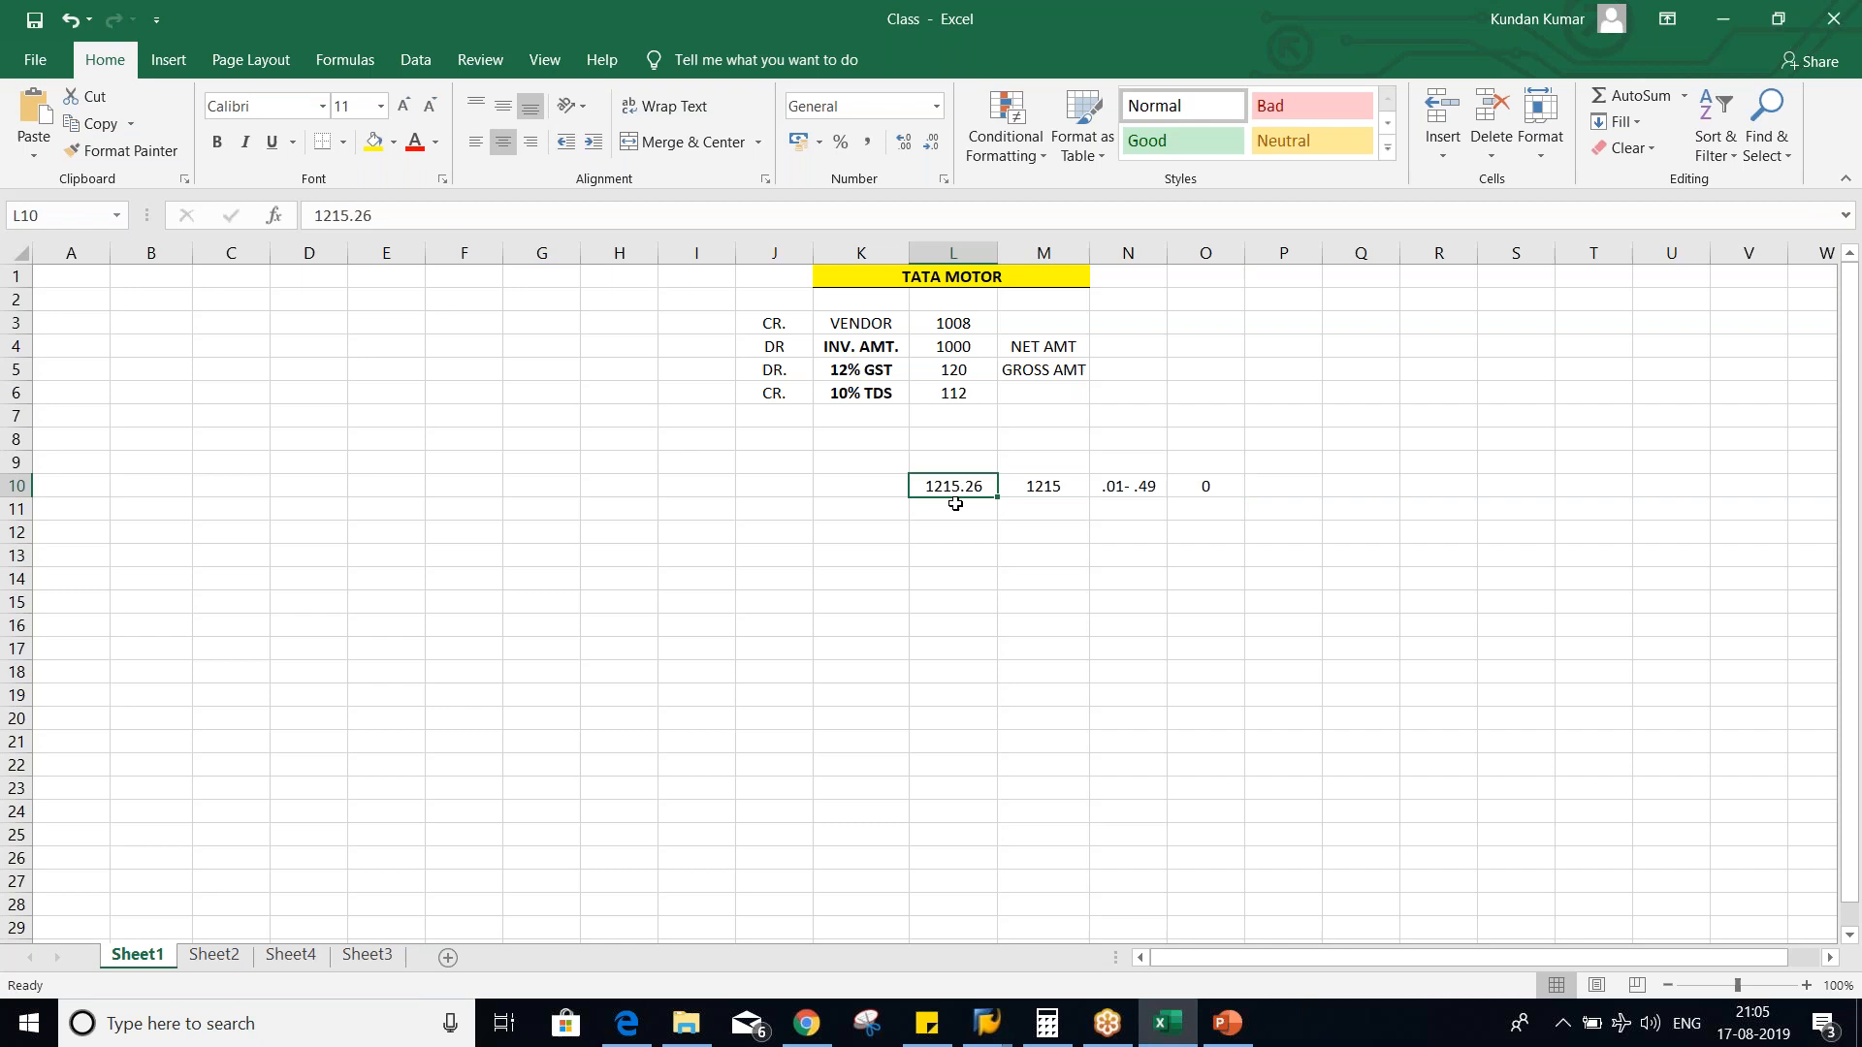
pyautogui.click(1033, 488)
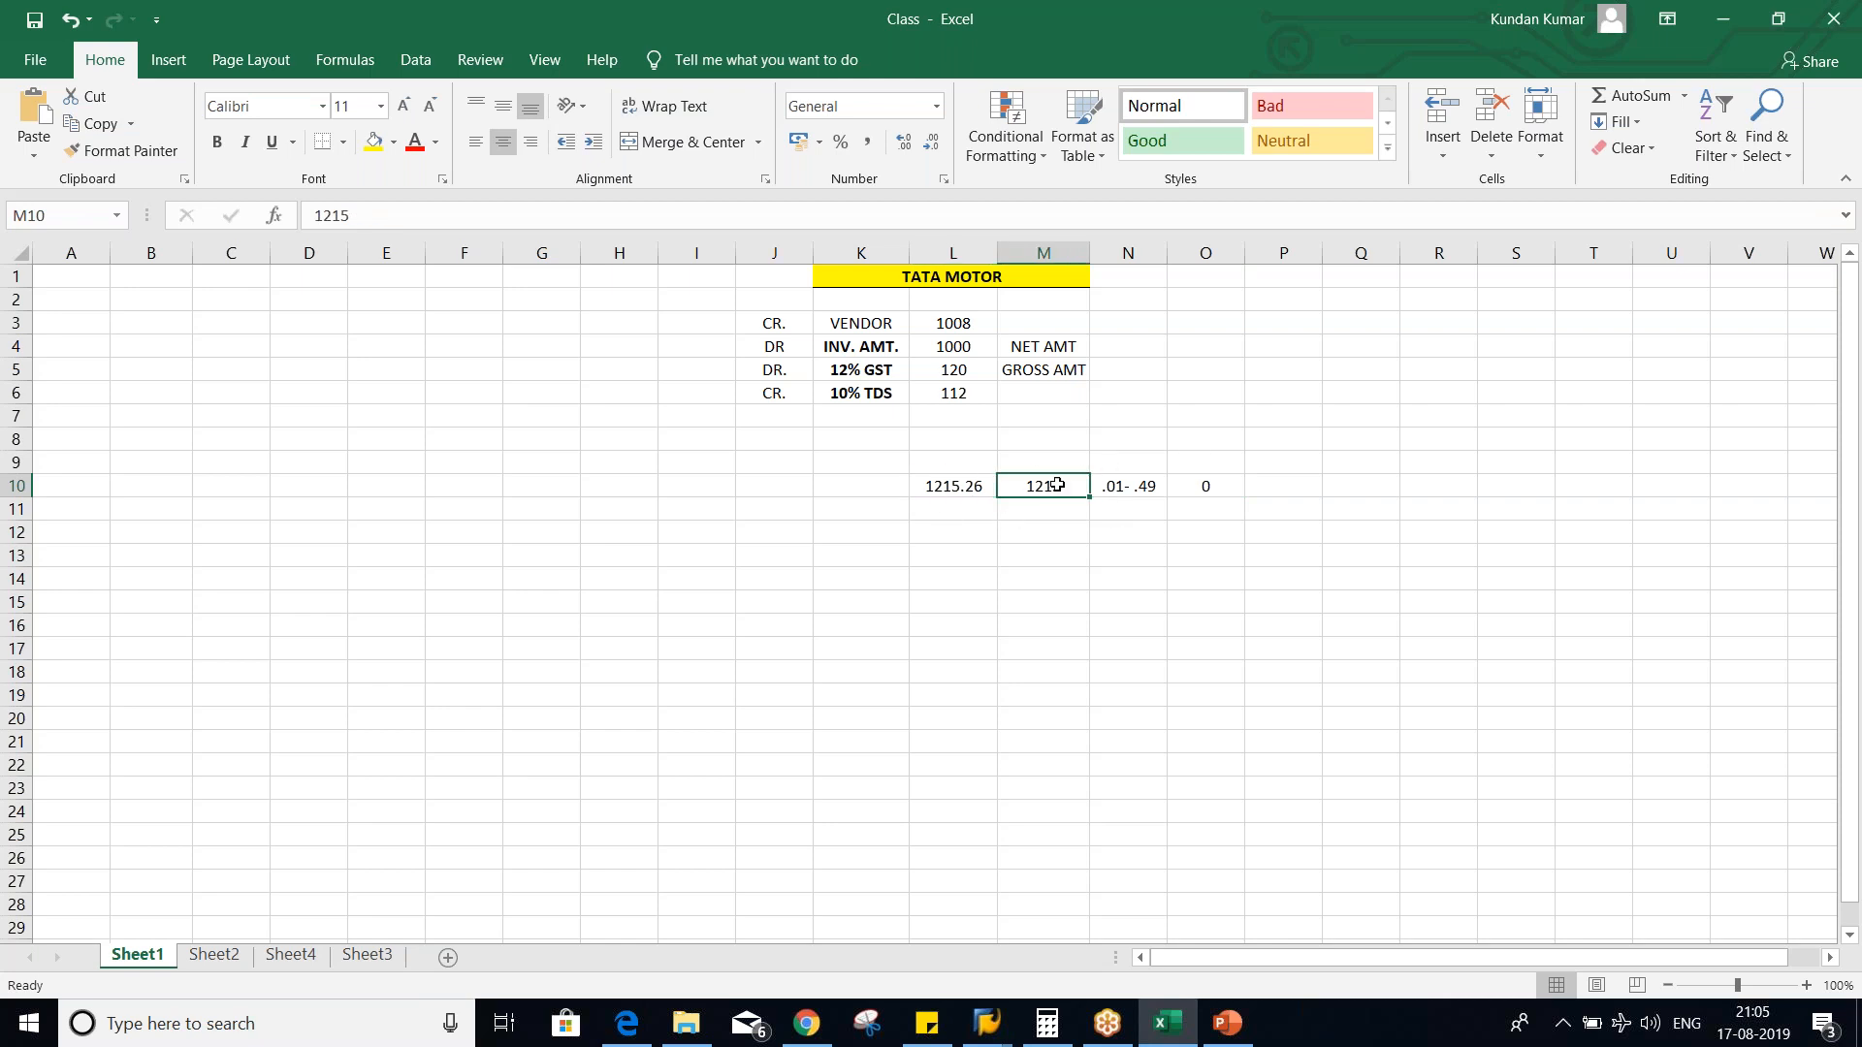
# - Add a second rounding range .5 - .99 in N11 with the result 1 in O11
pyautogui.click(1117, 510)
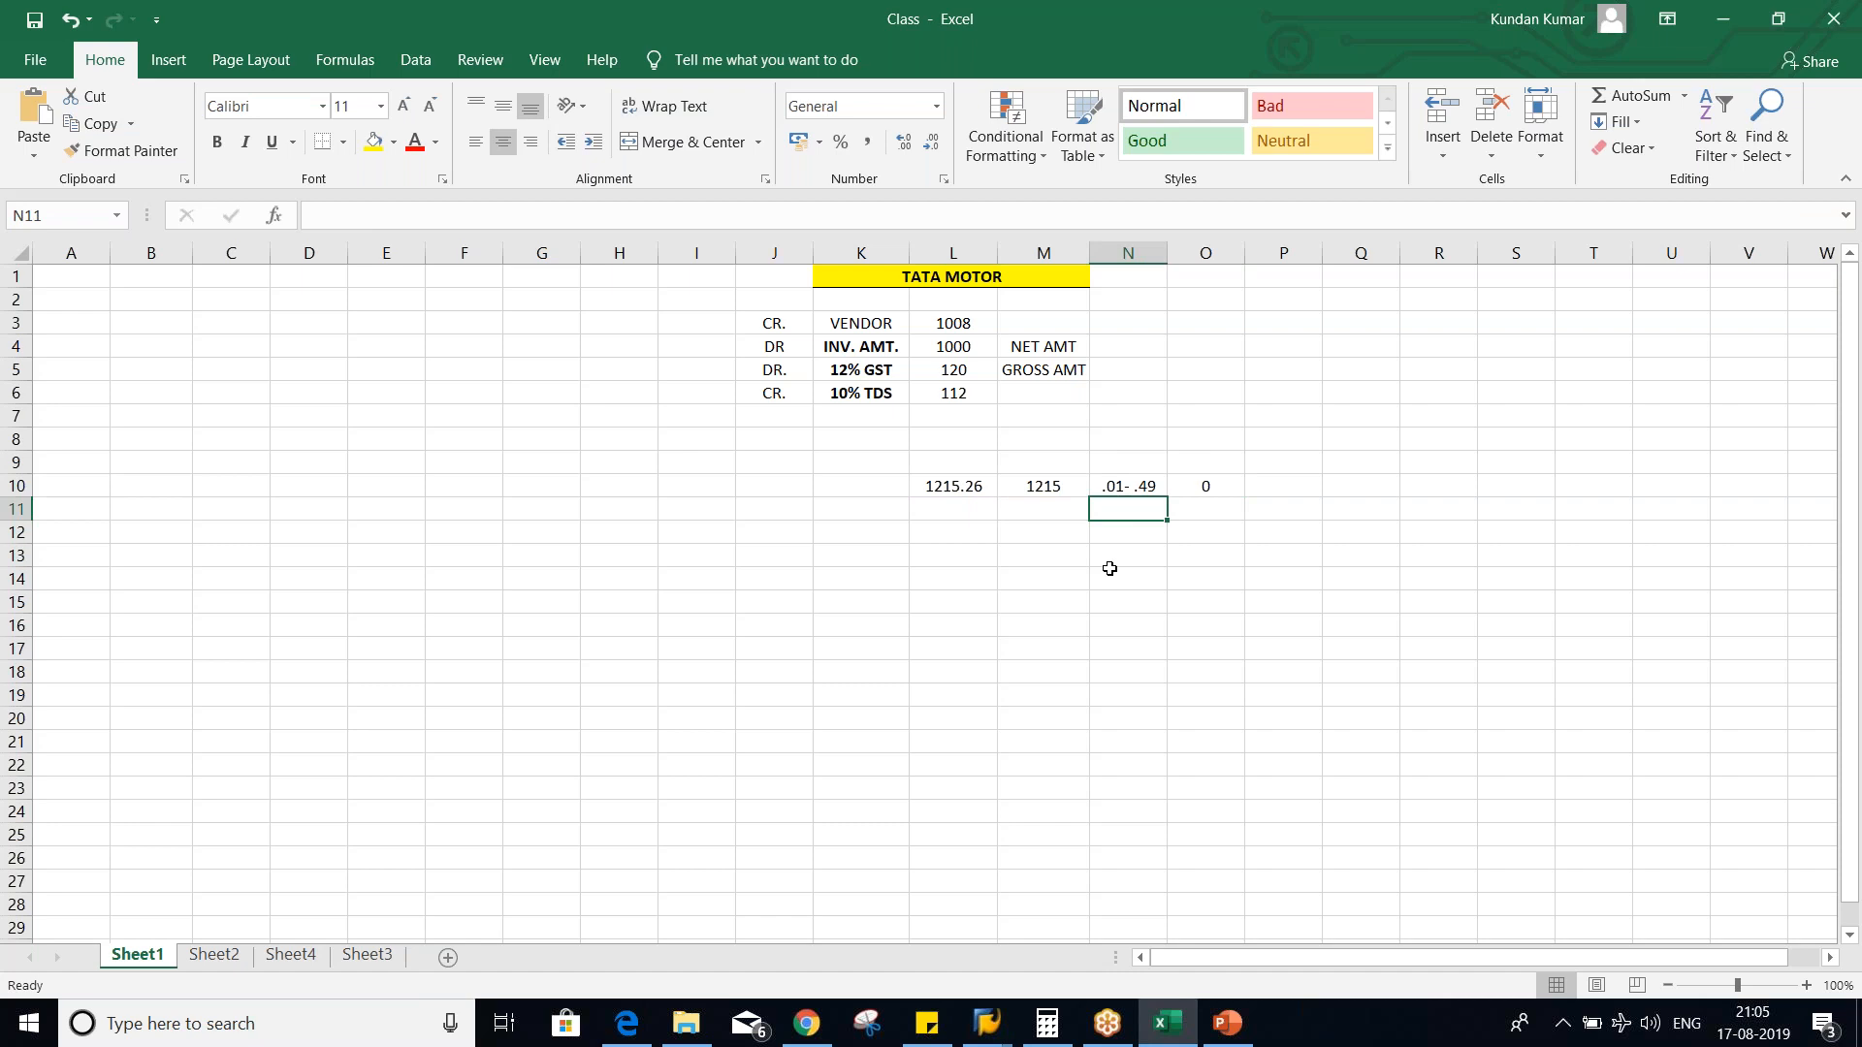
pyautogui.write('.5')
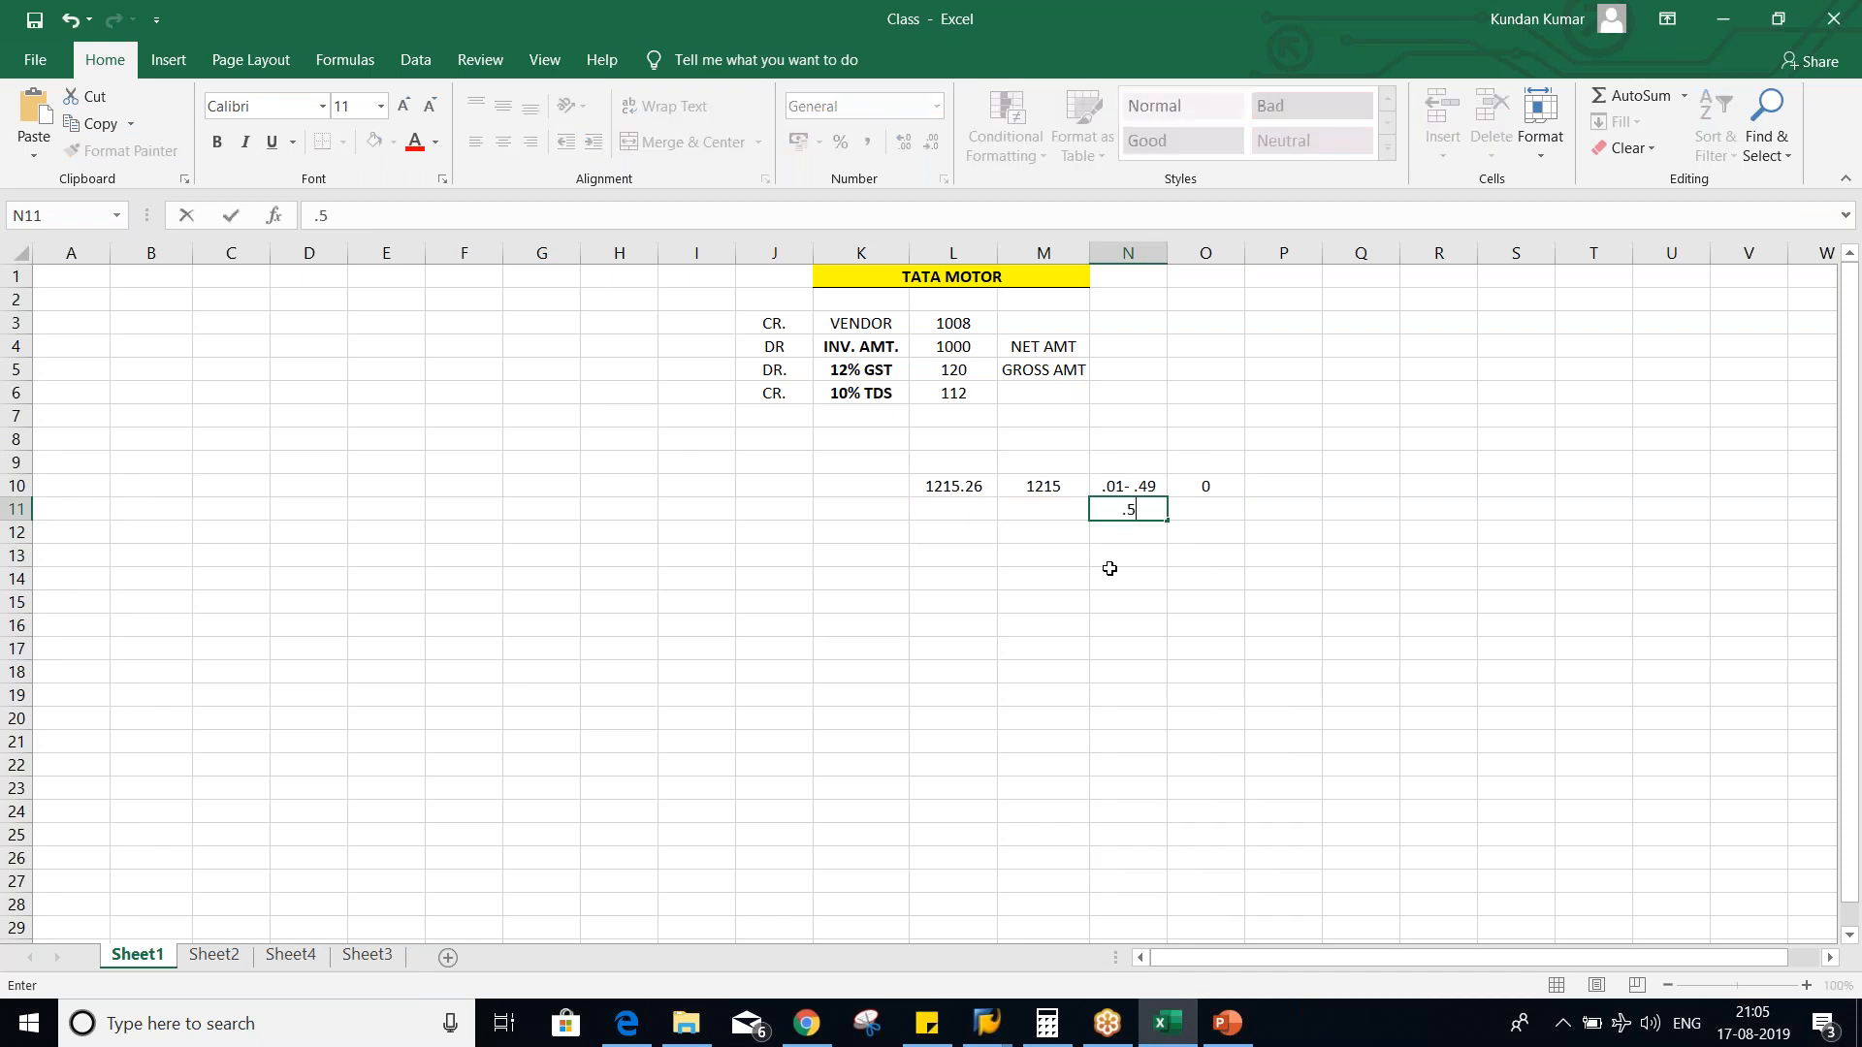
pyautogui.write('-')
pyautogui.press('BackSpace')
pyautogui.write('-')
pyautogui.write(' 99')
pyautogui.press('BackSpace')
pyautogui.press('BackSpace')
pyautogui.write('.99')
pyautogui.press('Tab')
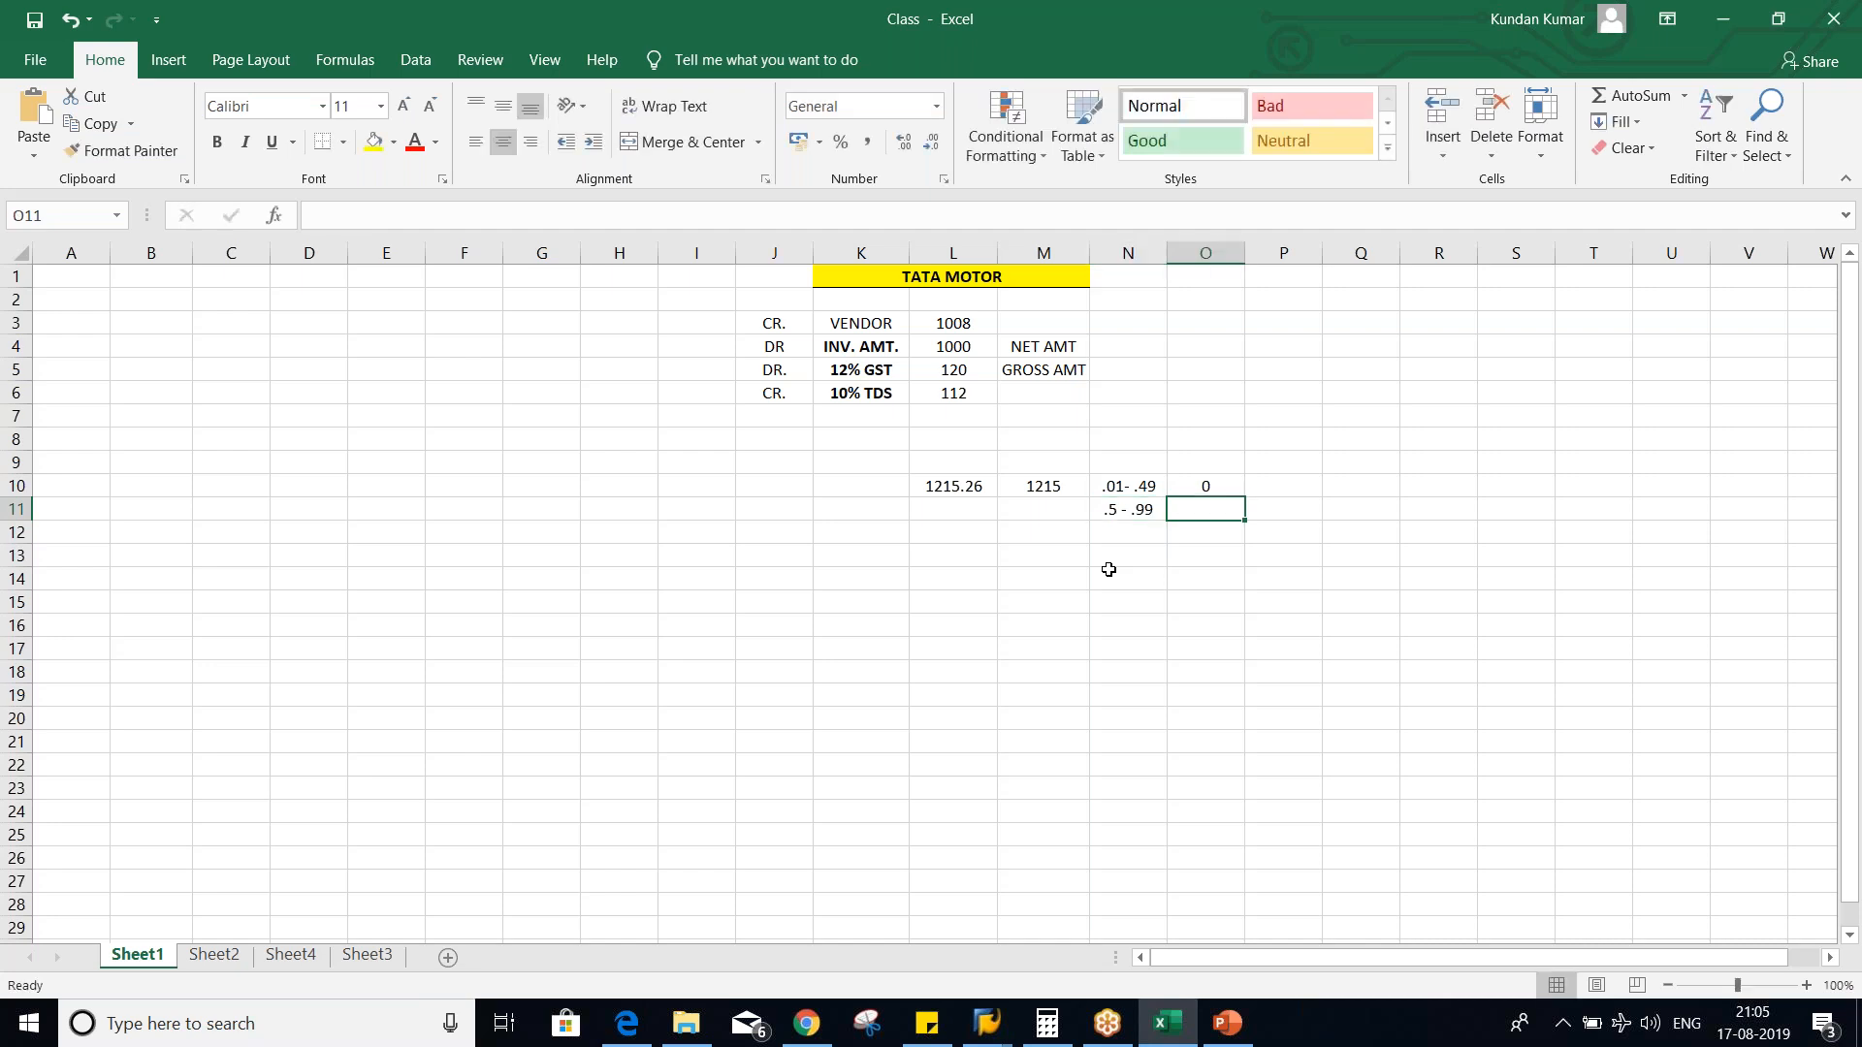
pyautogui.write('1')
pyautogui.press('Return')
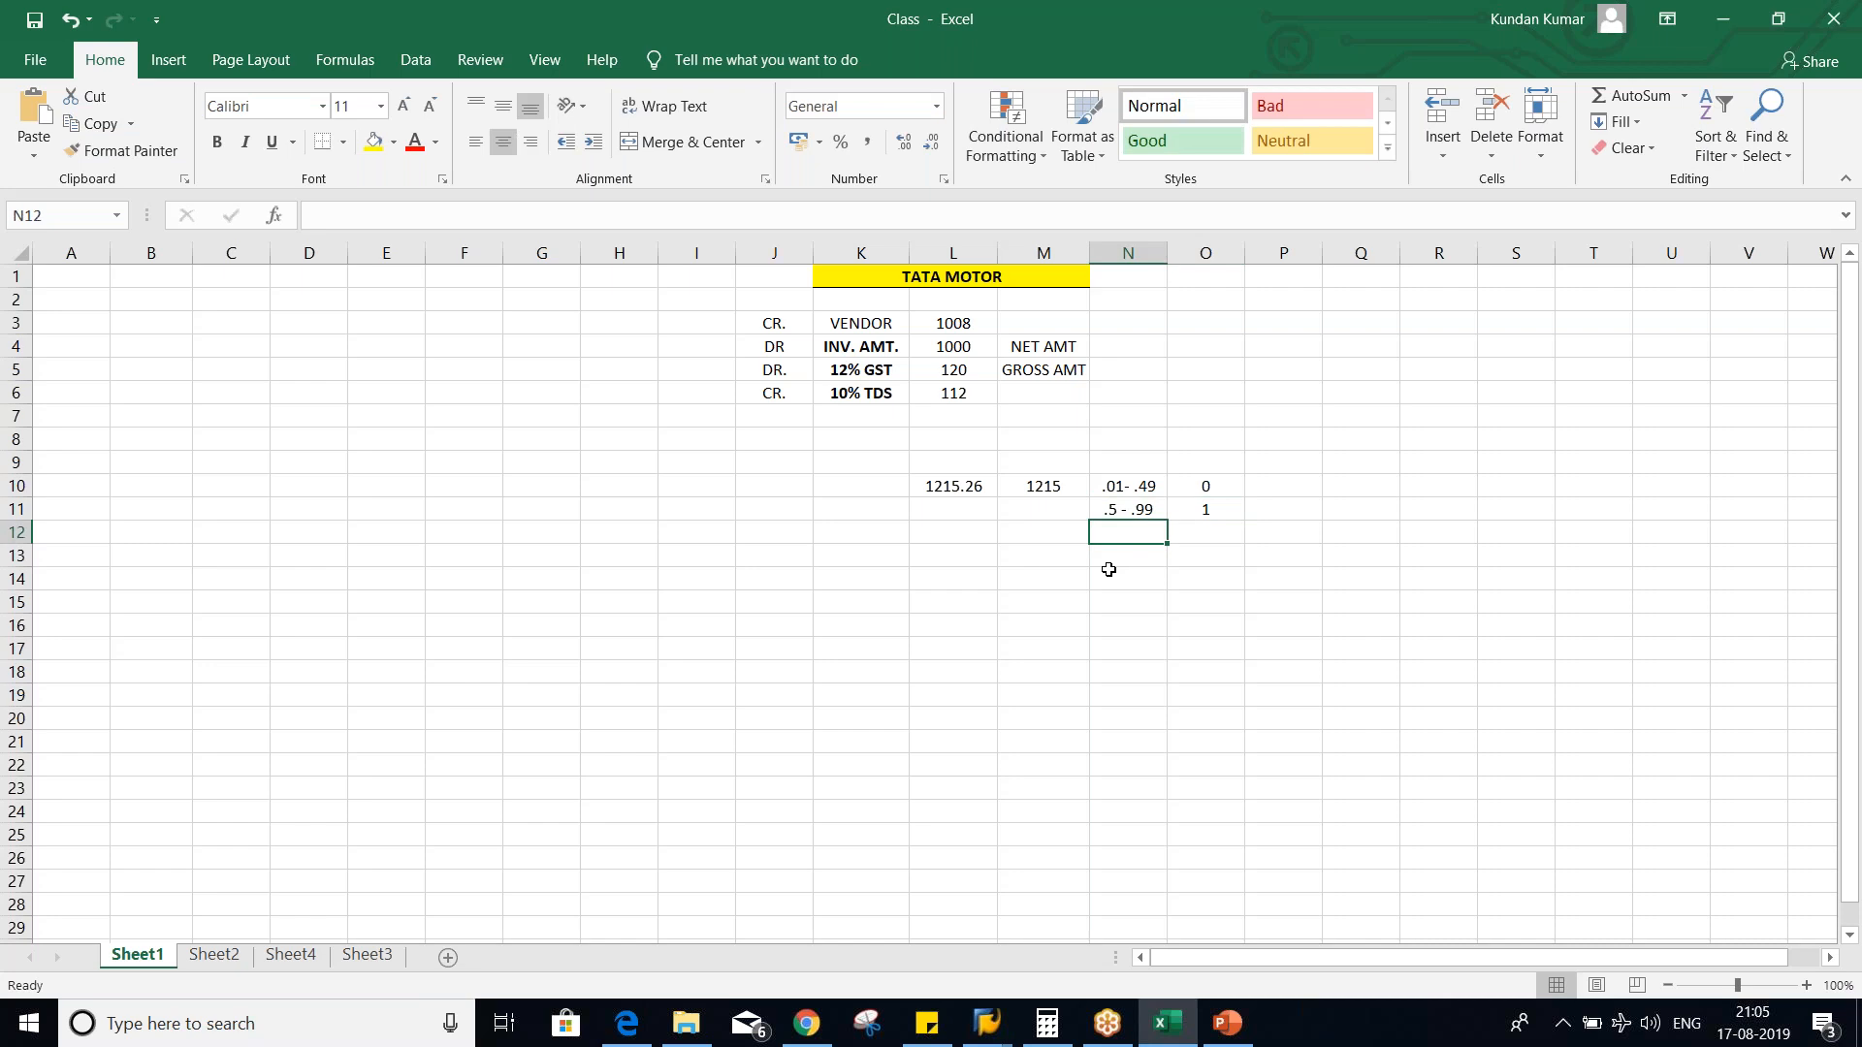
# - Change the example amount in L10 to 1215.62
pyautogui.click(932, 482)
pyautogui.click(414, 210)
pyautogui.press('BackSpace')
pyautogui.press('BackSpace')
pyautogui.write('62')
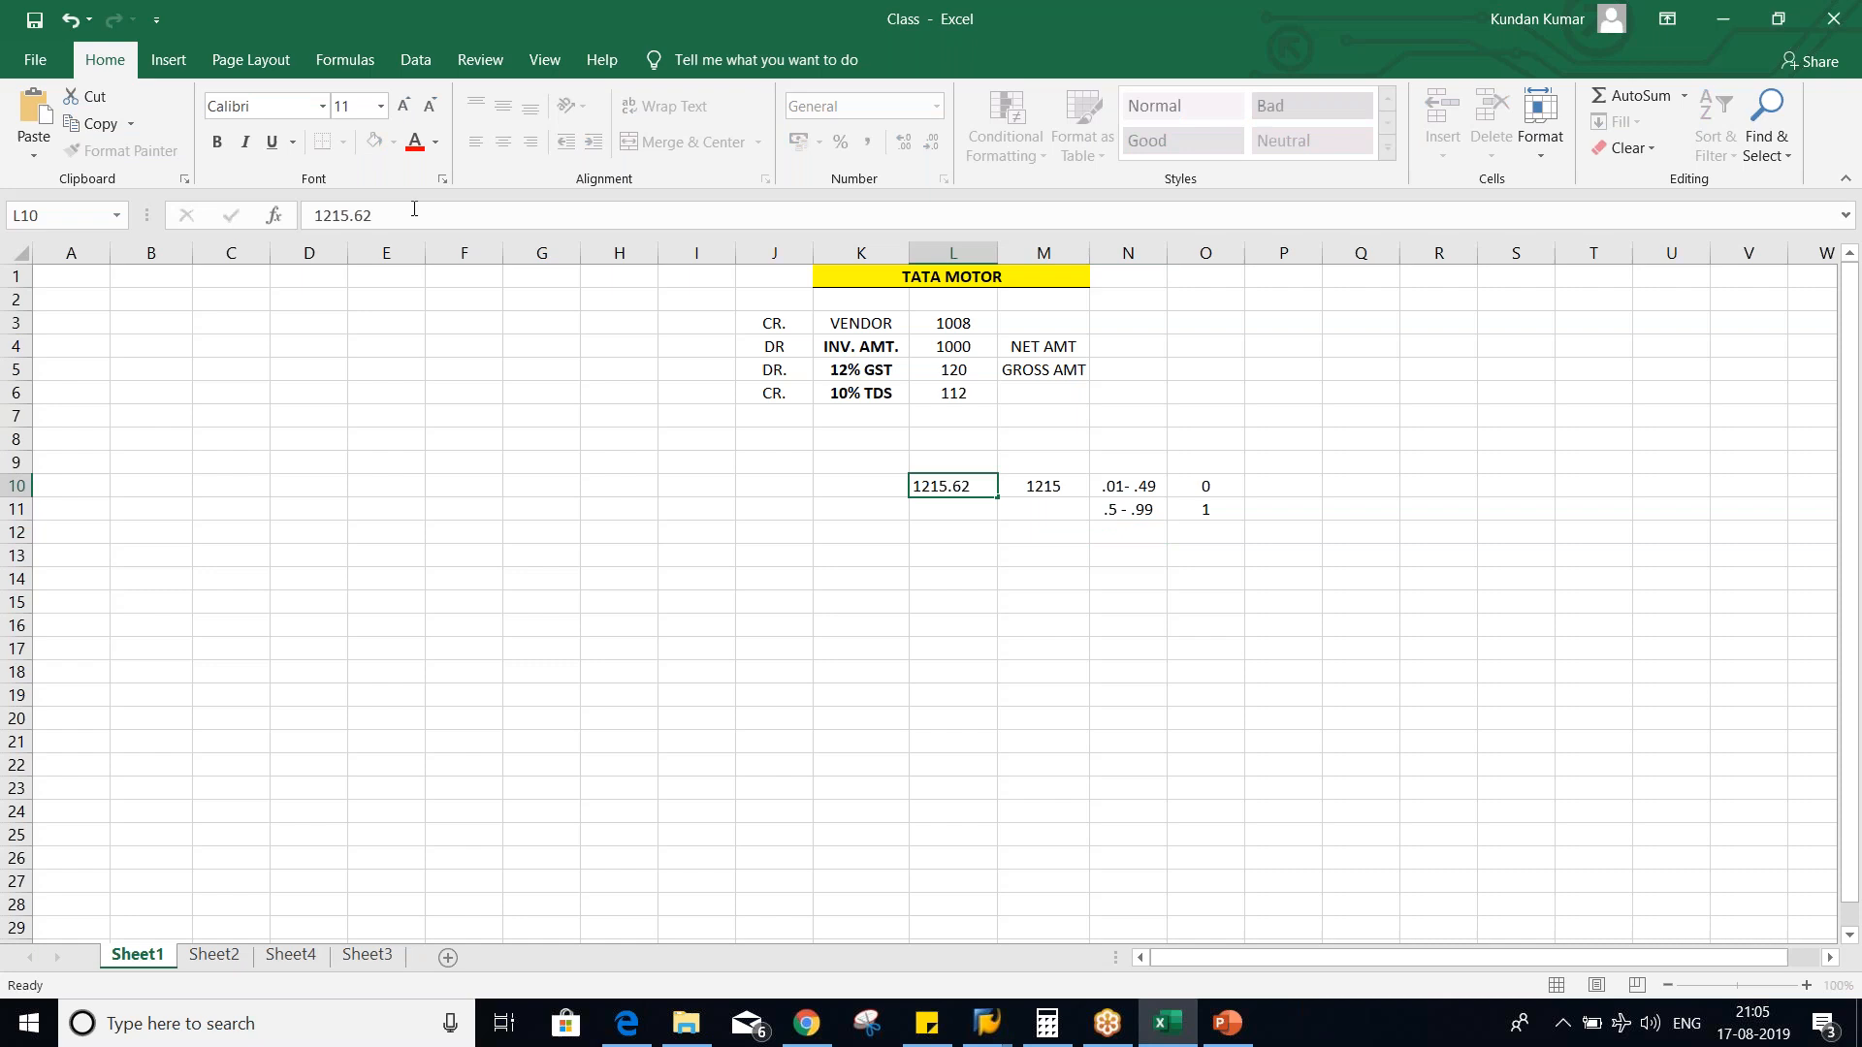
pyautogui.press('Return')
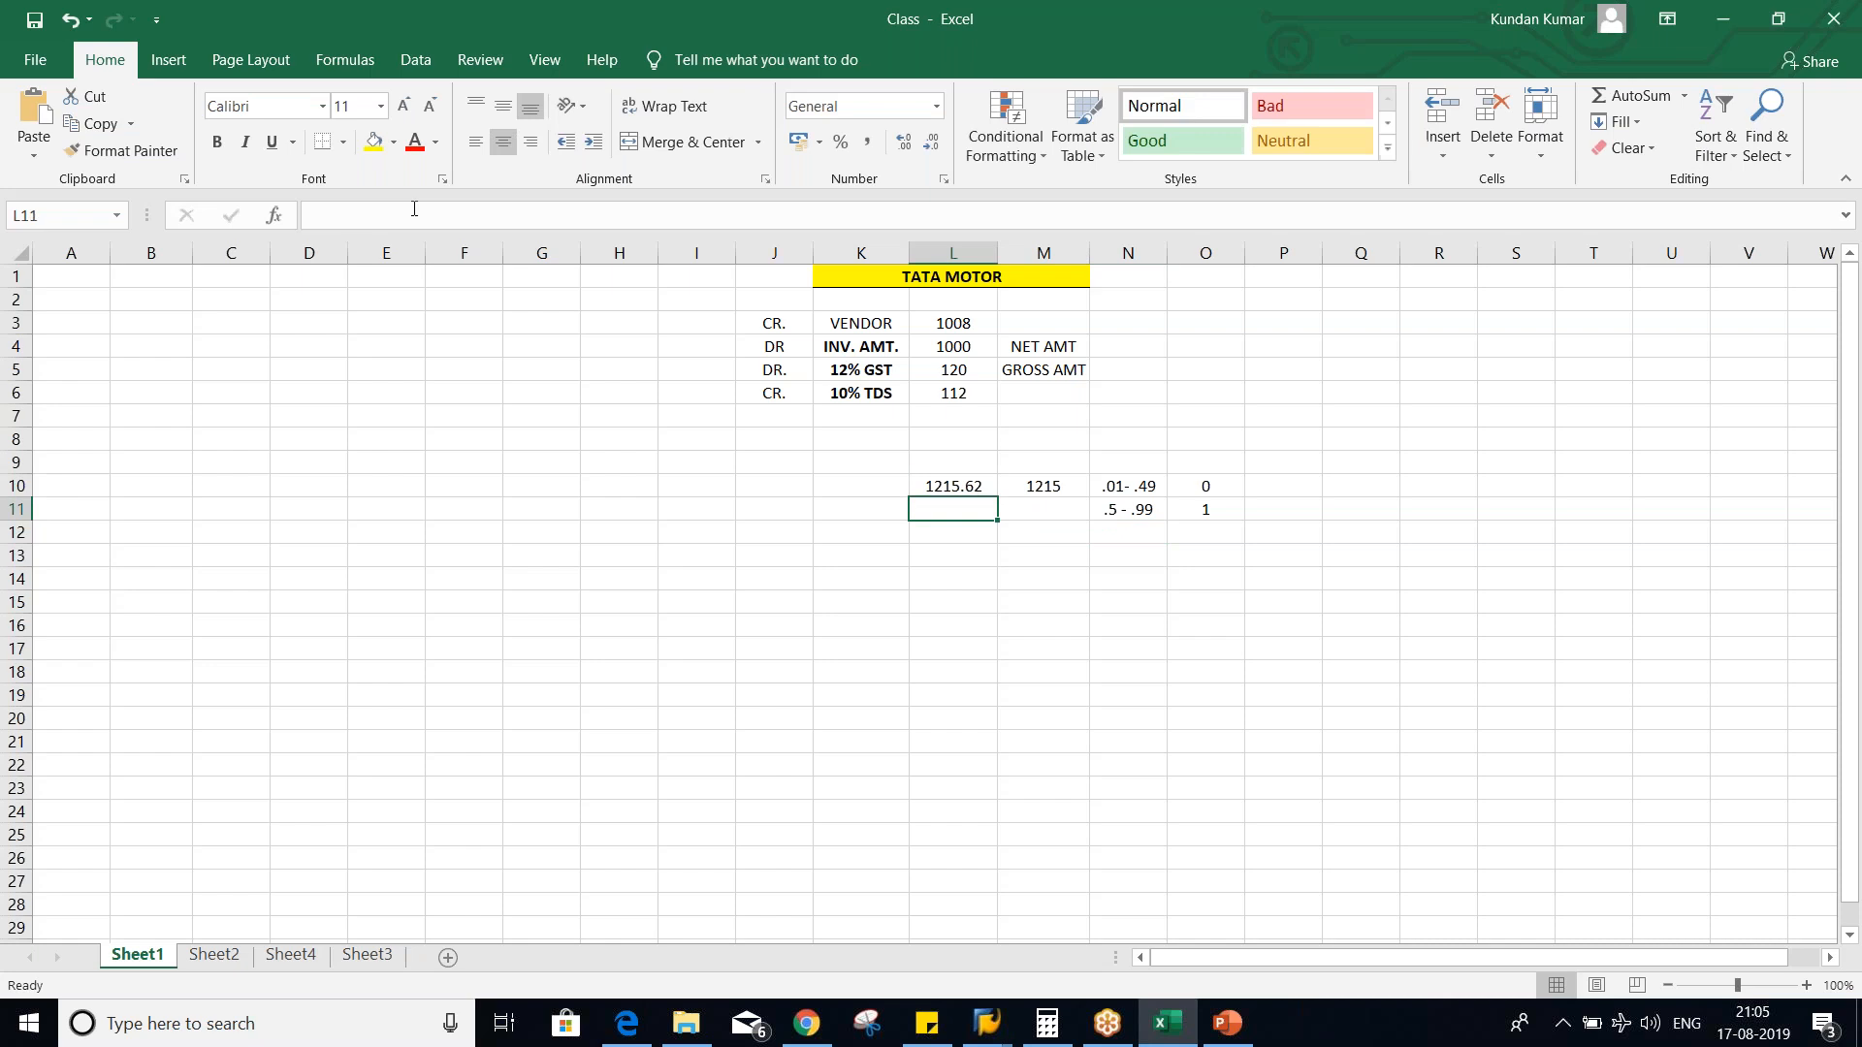
# - Review the amounts in L10 and M10, and change the decimal range in N11 to .50 - .99
pyautogui.click(1044, 487)
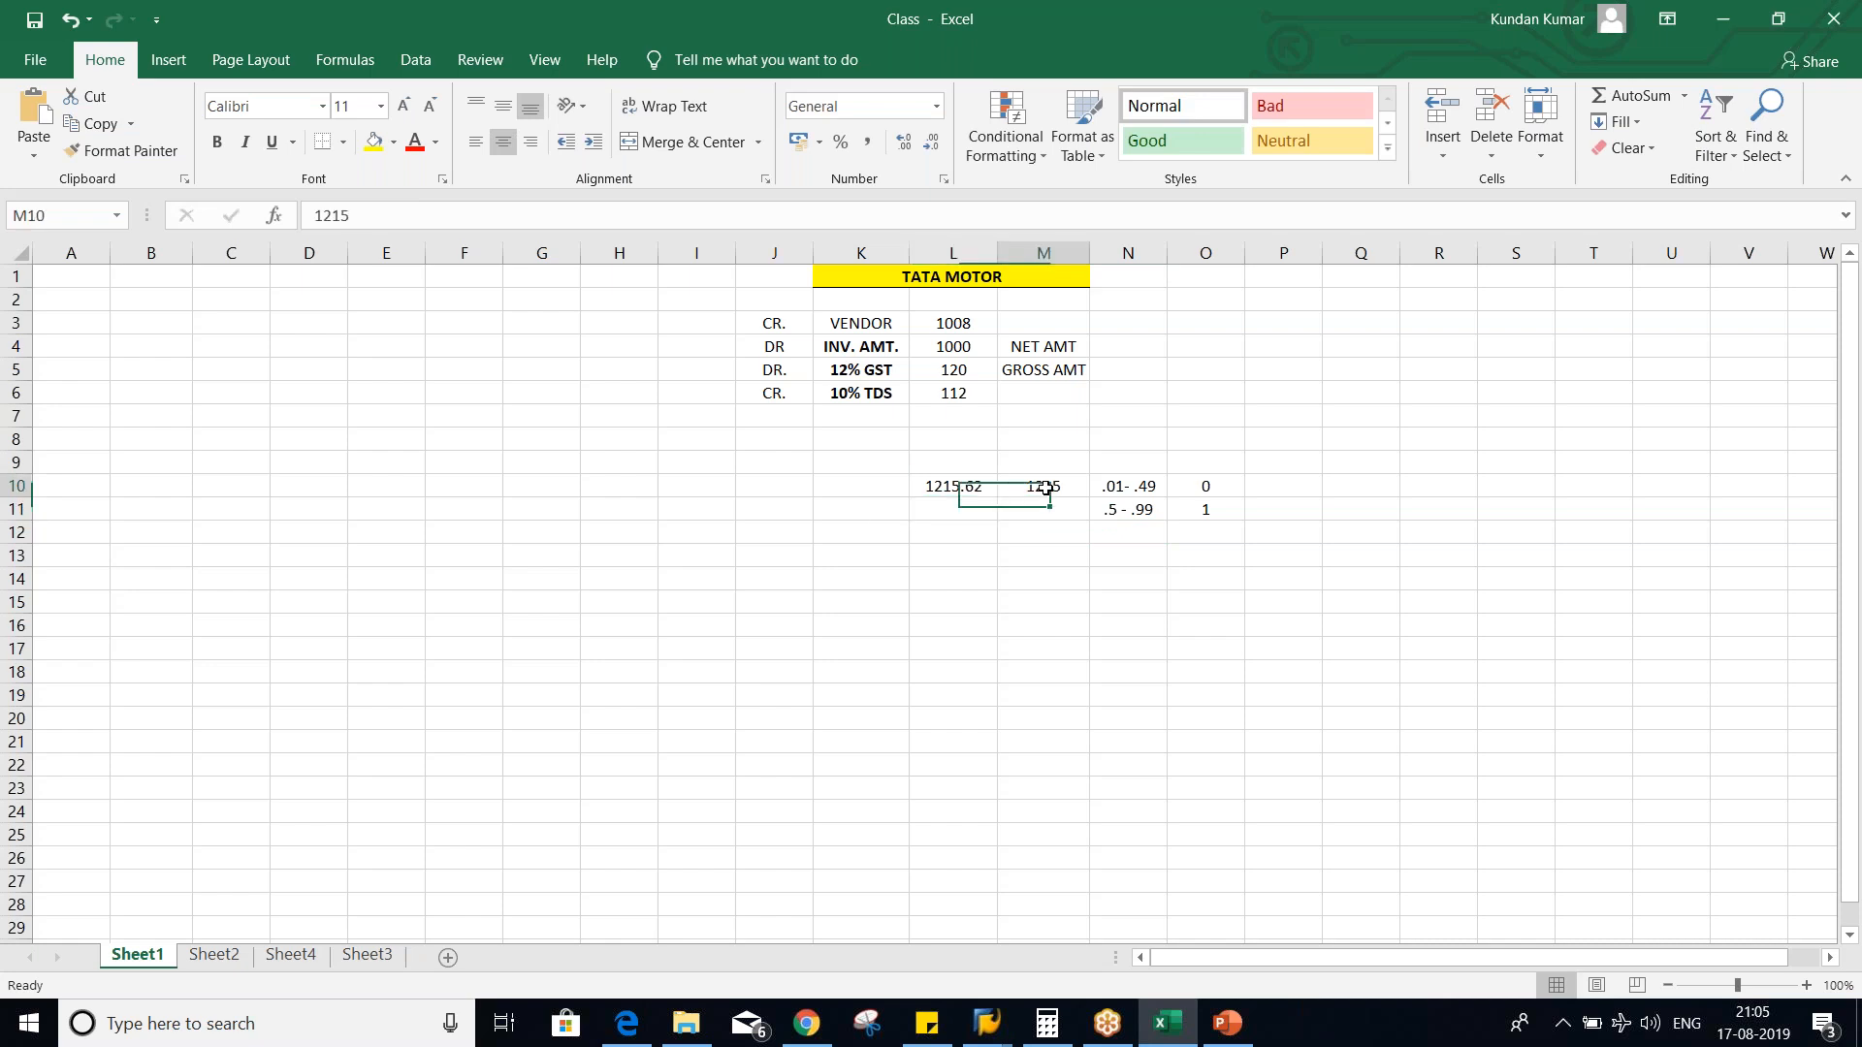
pyautogui.click(951, 486)
pyautogui.click(1131, 509)
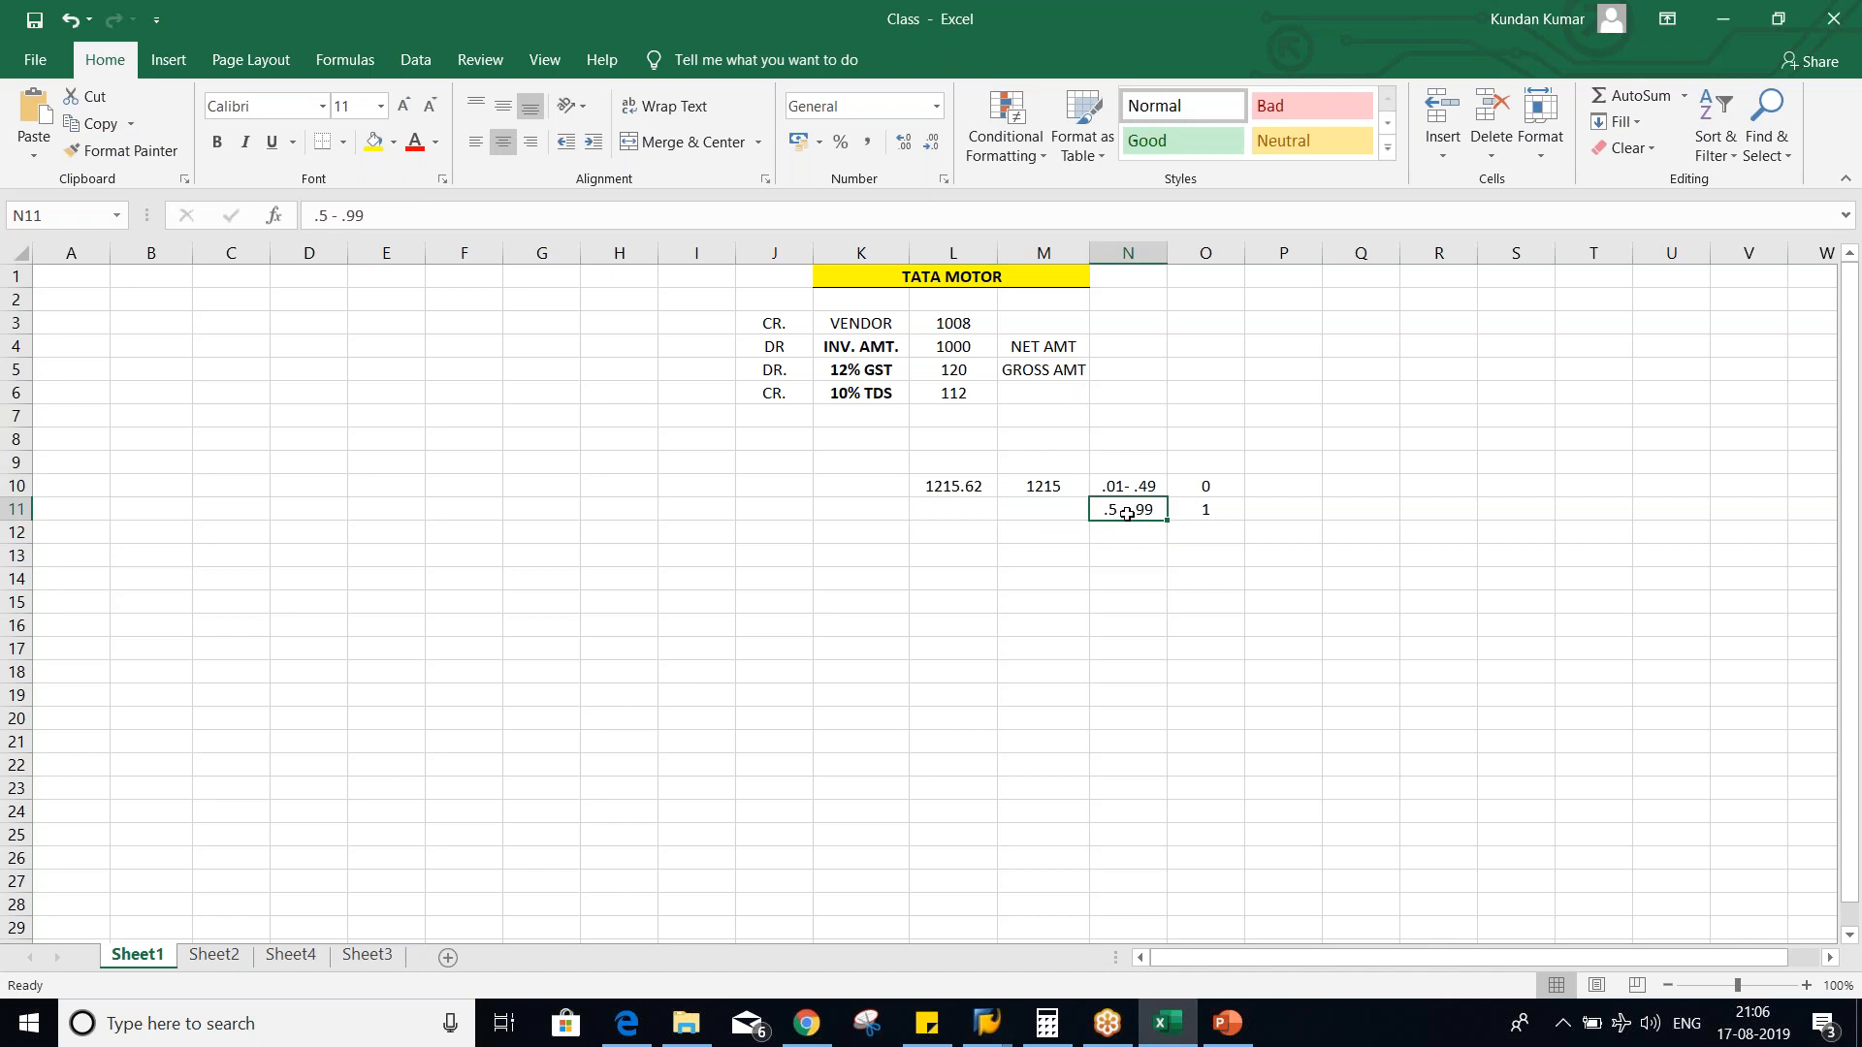
pyautogui.click(393, 215)
pyautogui.write('0')
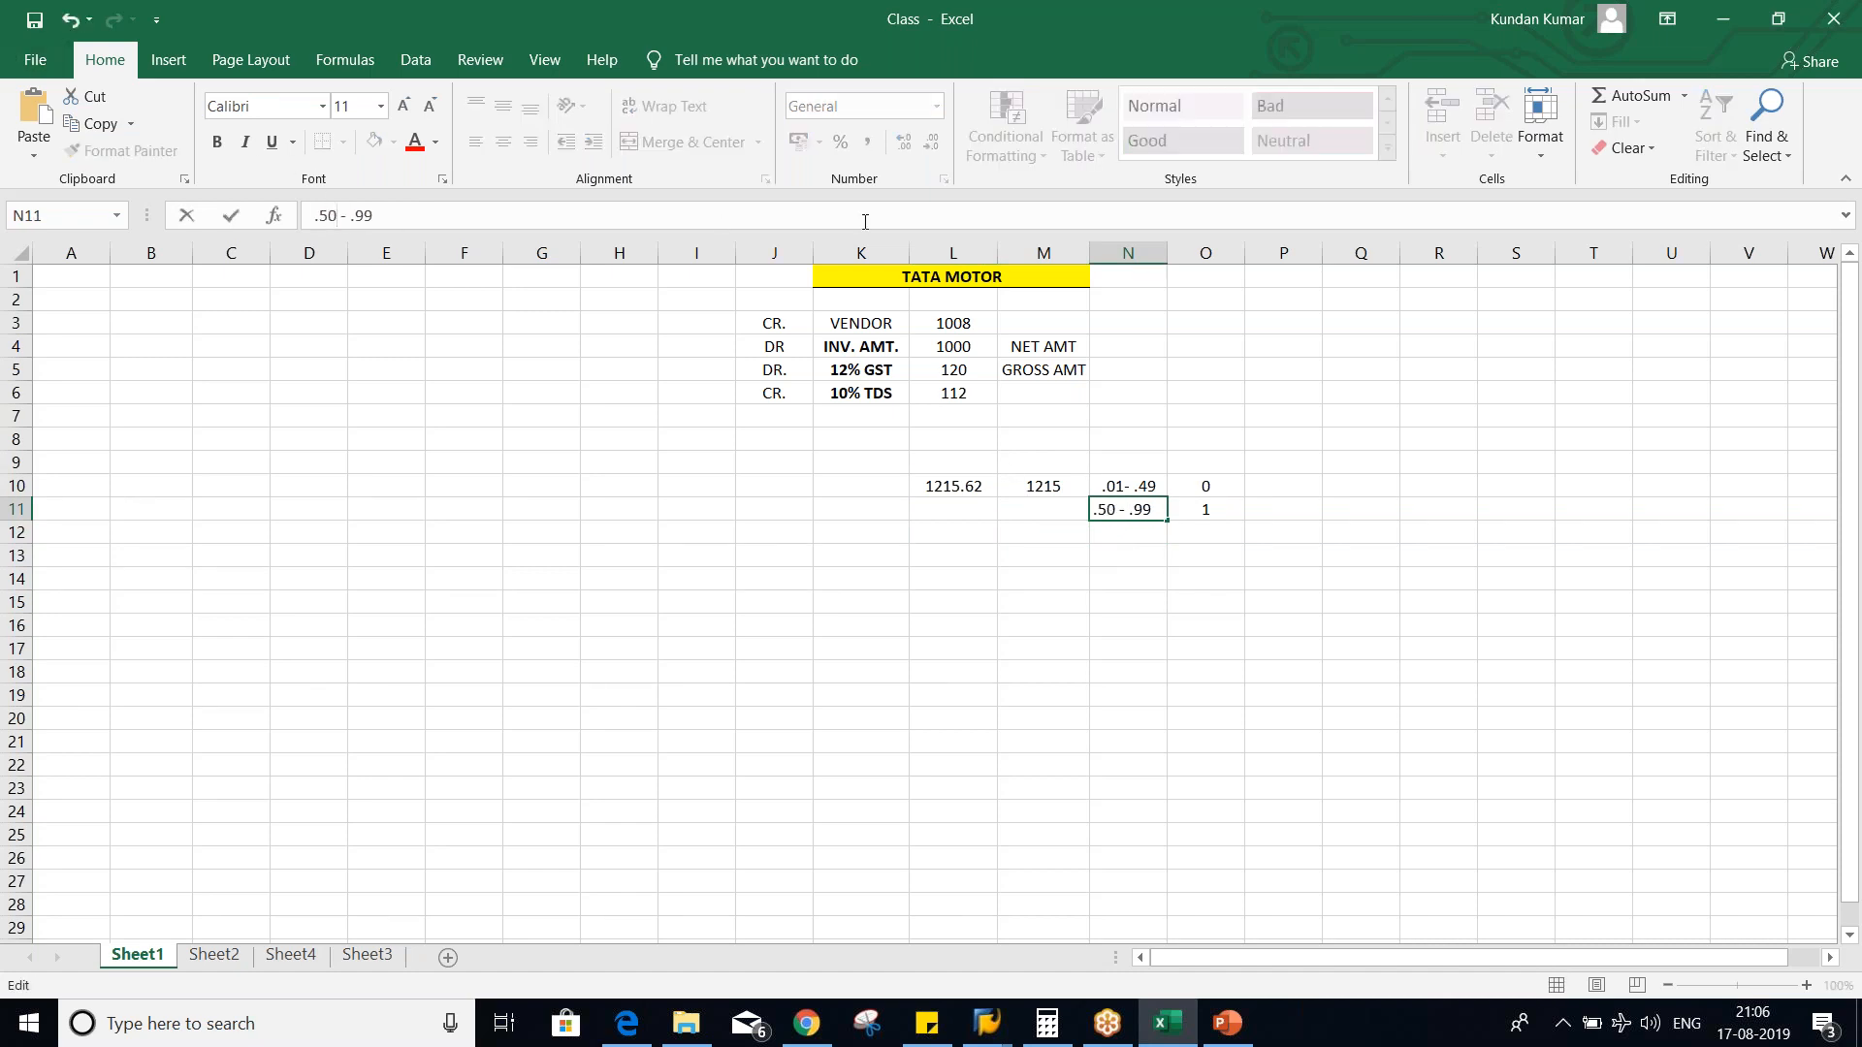
pyautogui.press('Return')
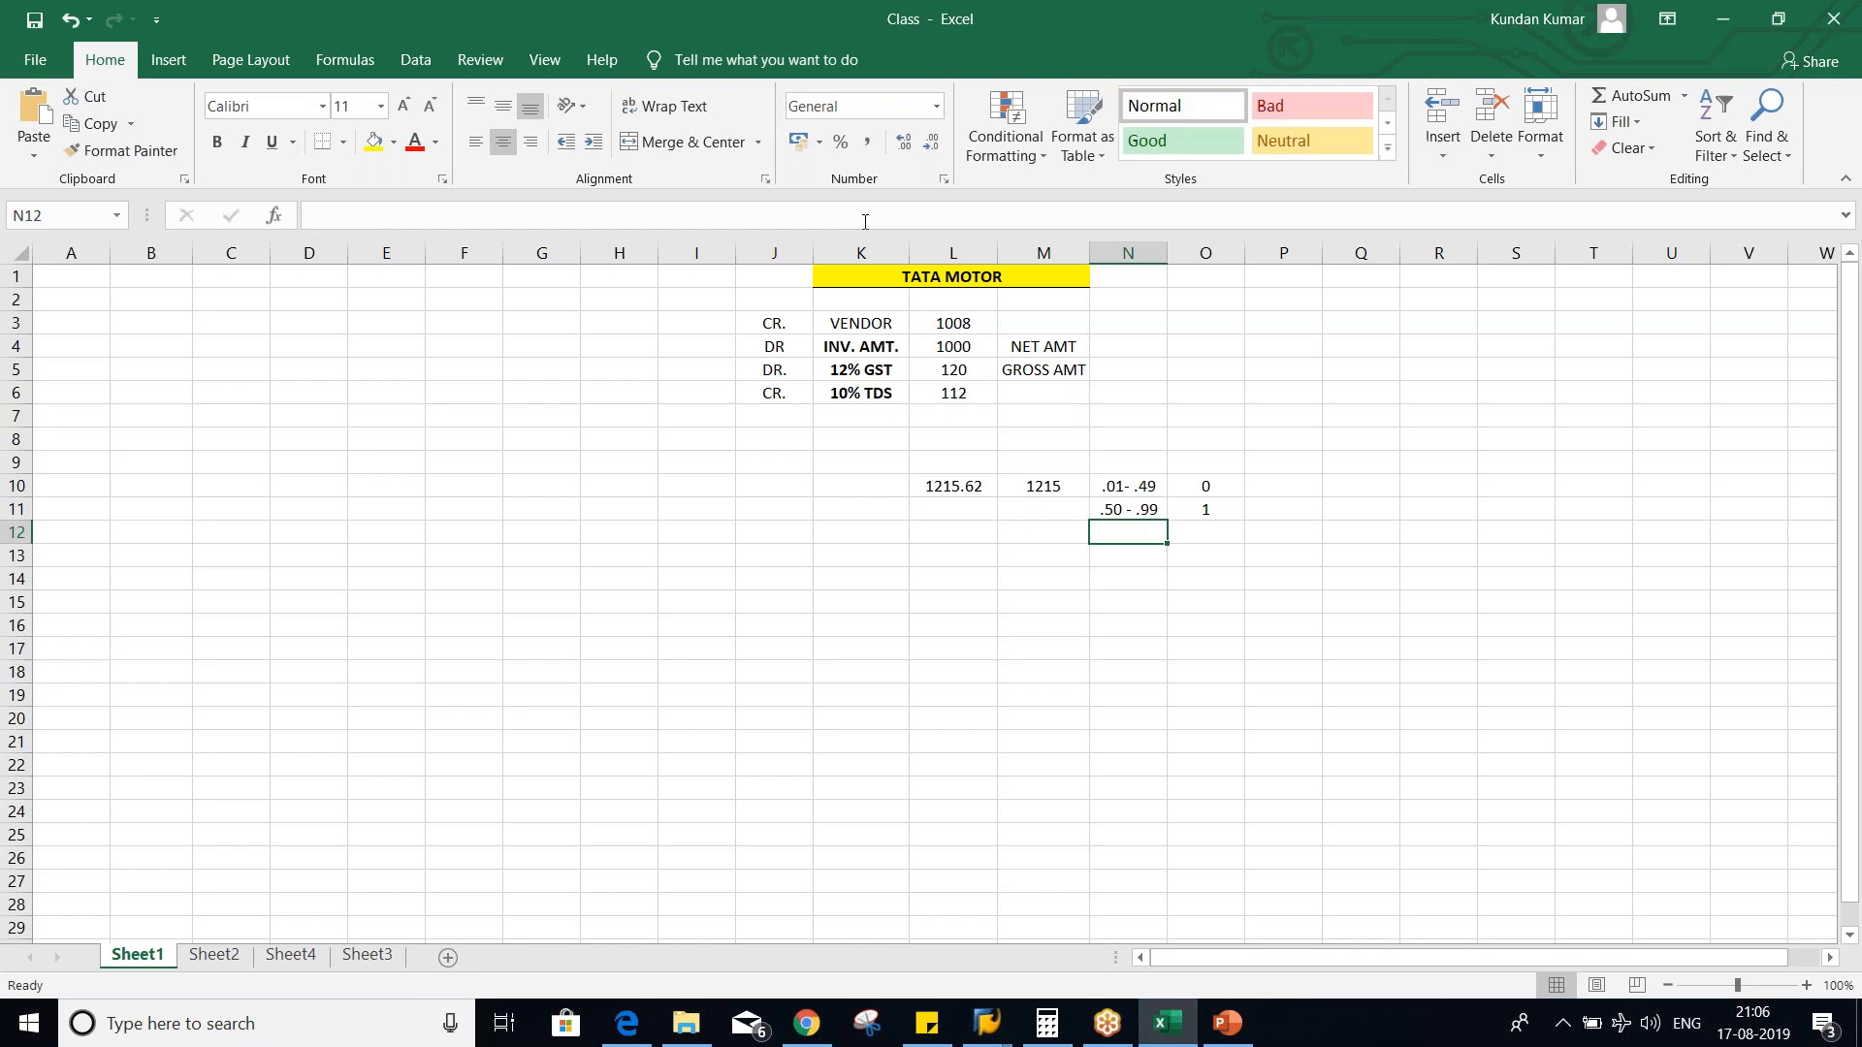
# - Match the amount in L10 to the .50 - .99 rounding range and set the rounded amount in M10 to 1216
pyautogui.click(1133, 503)
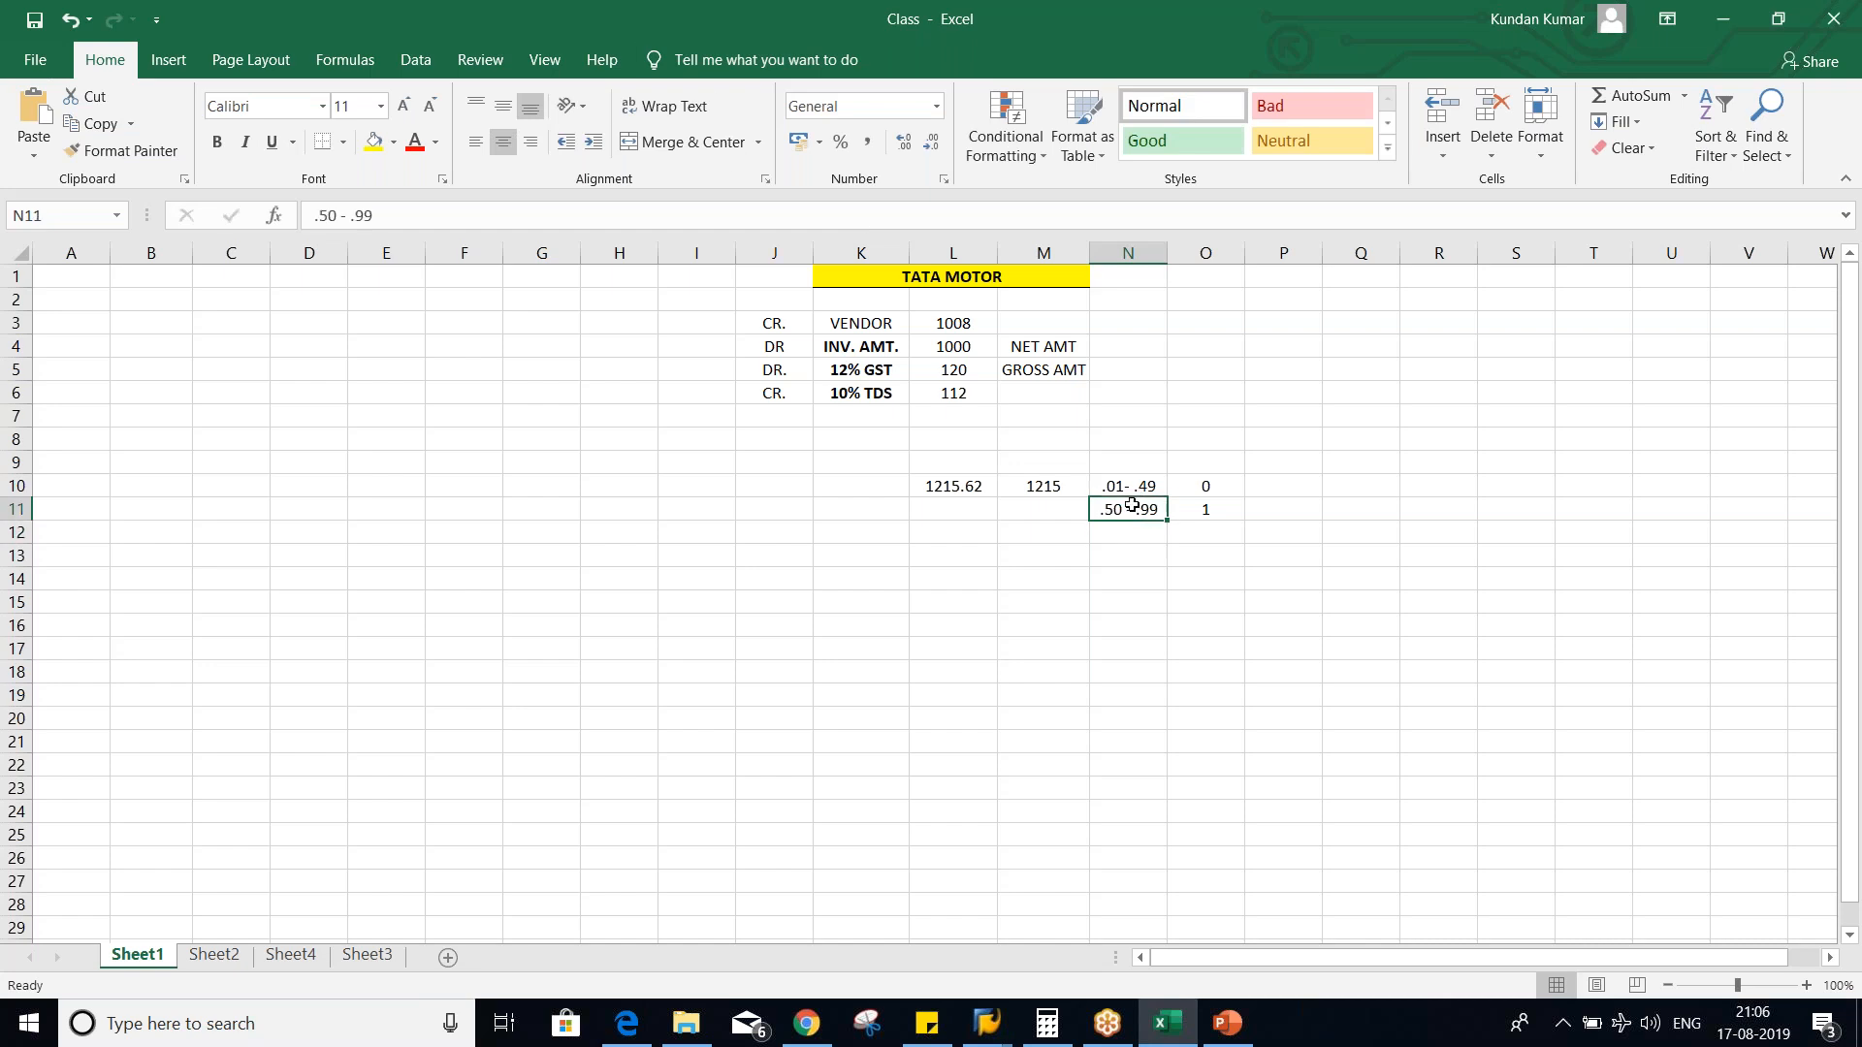
pyautogui.click(972, 486)
pyautogui.click(1134, 510)
pyautogui.click(1202, 509)
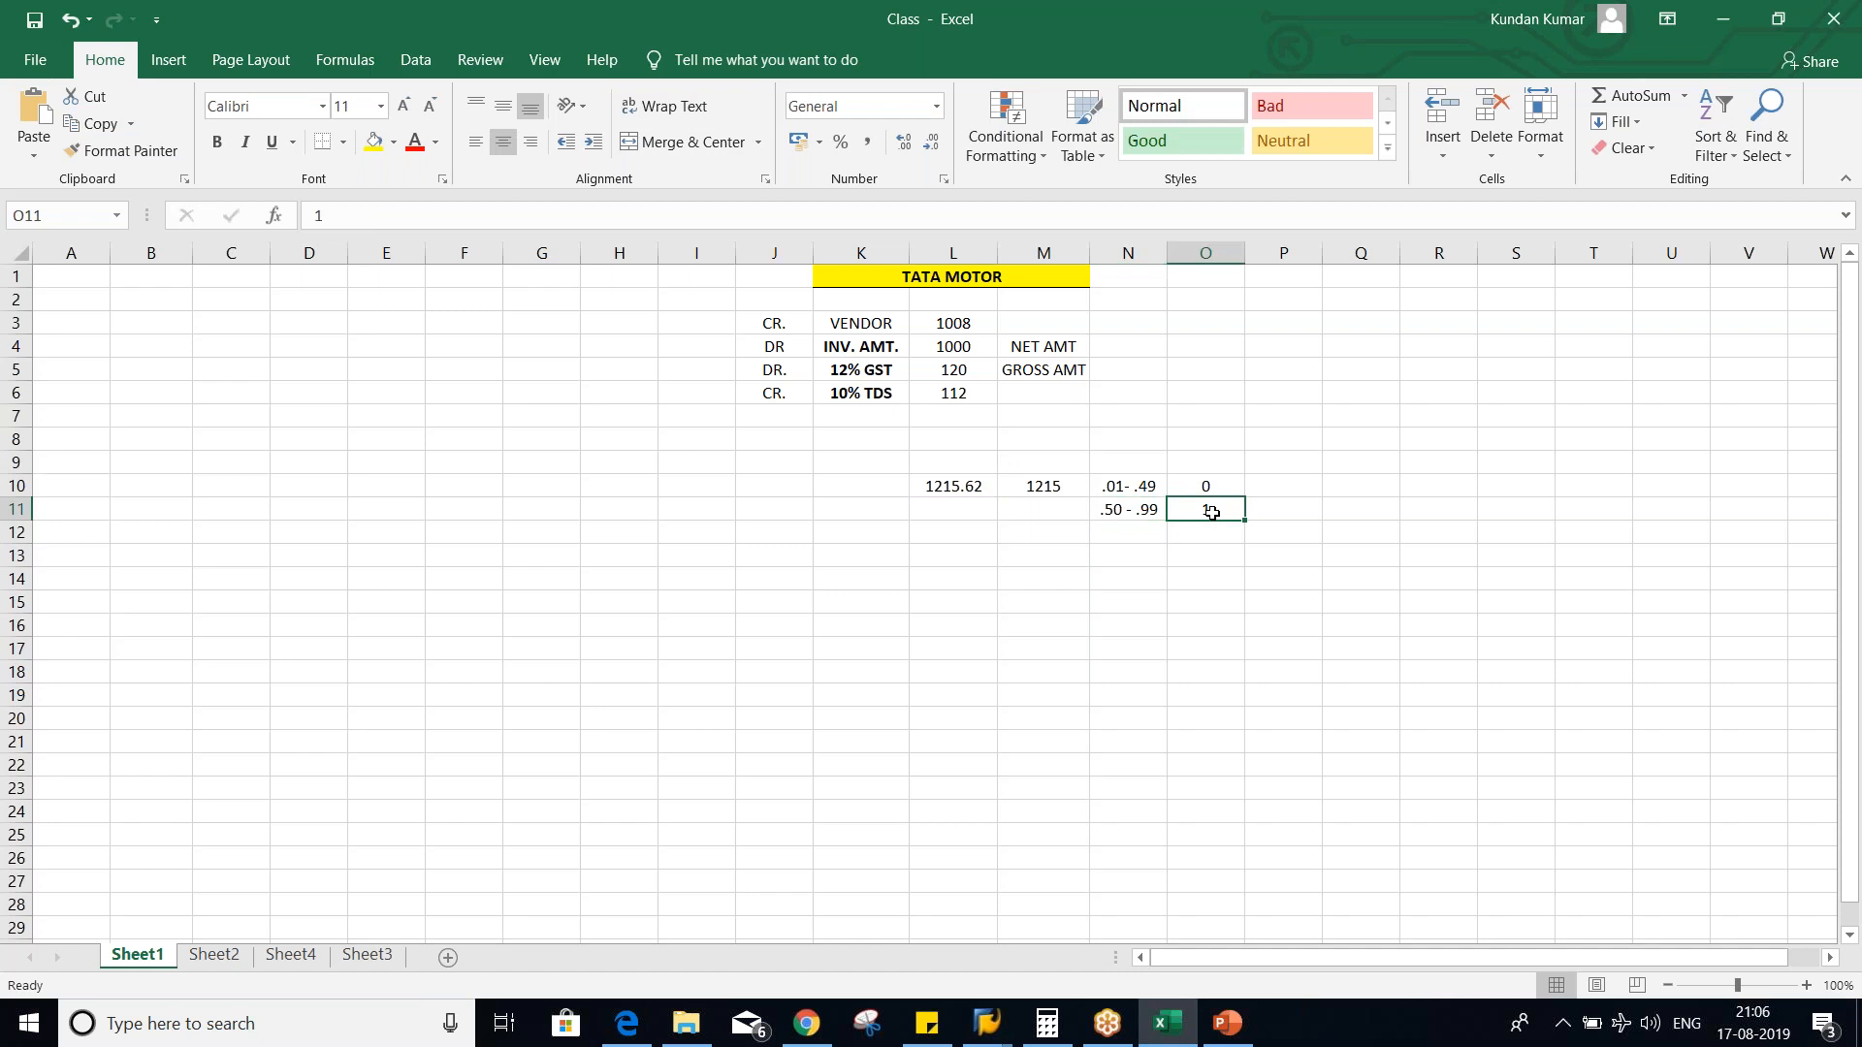
pyautogui.click(1154, 502)
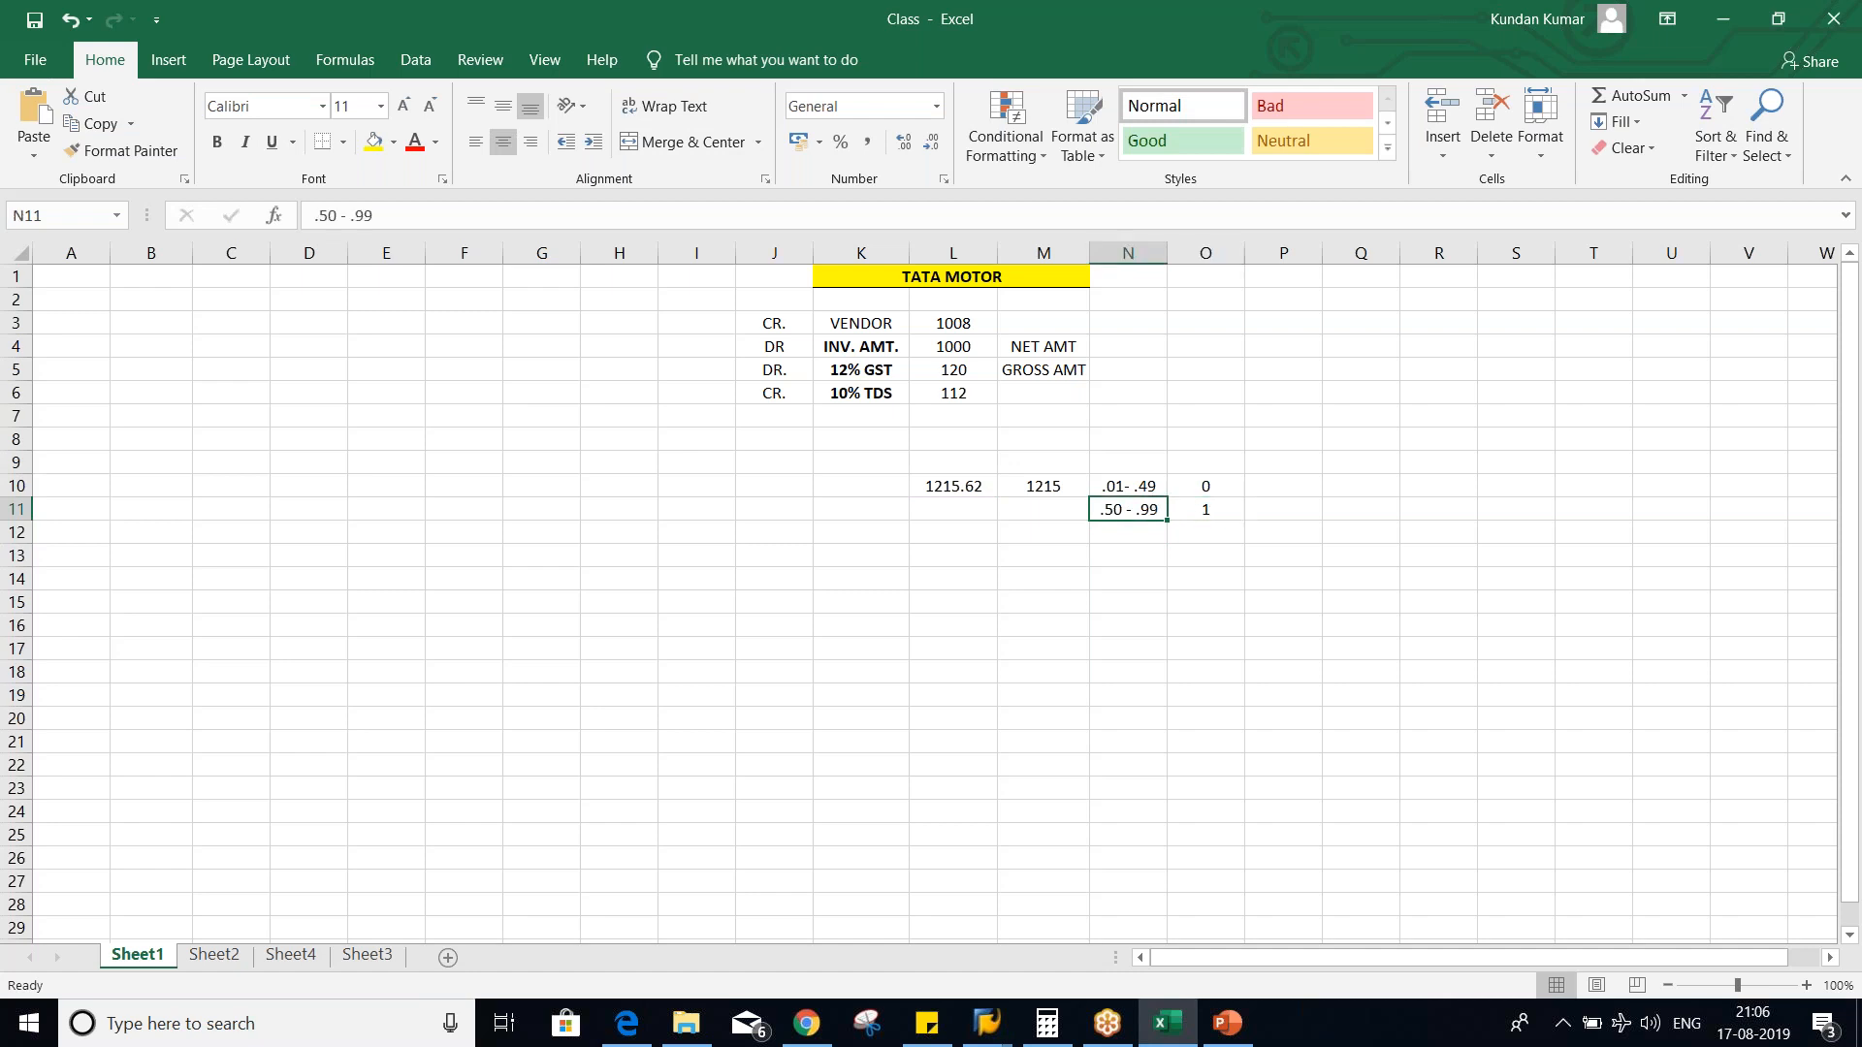
pyautogui.click(1224, 517)
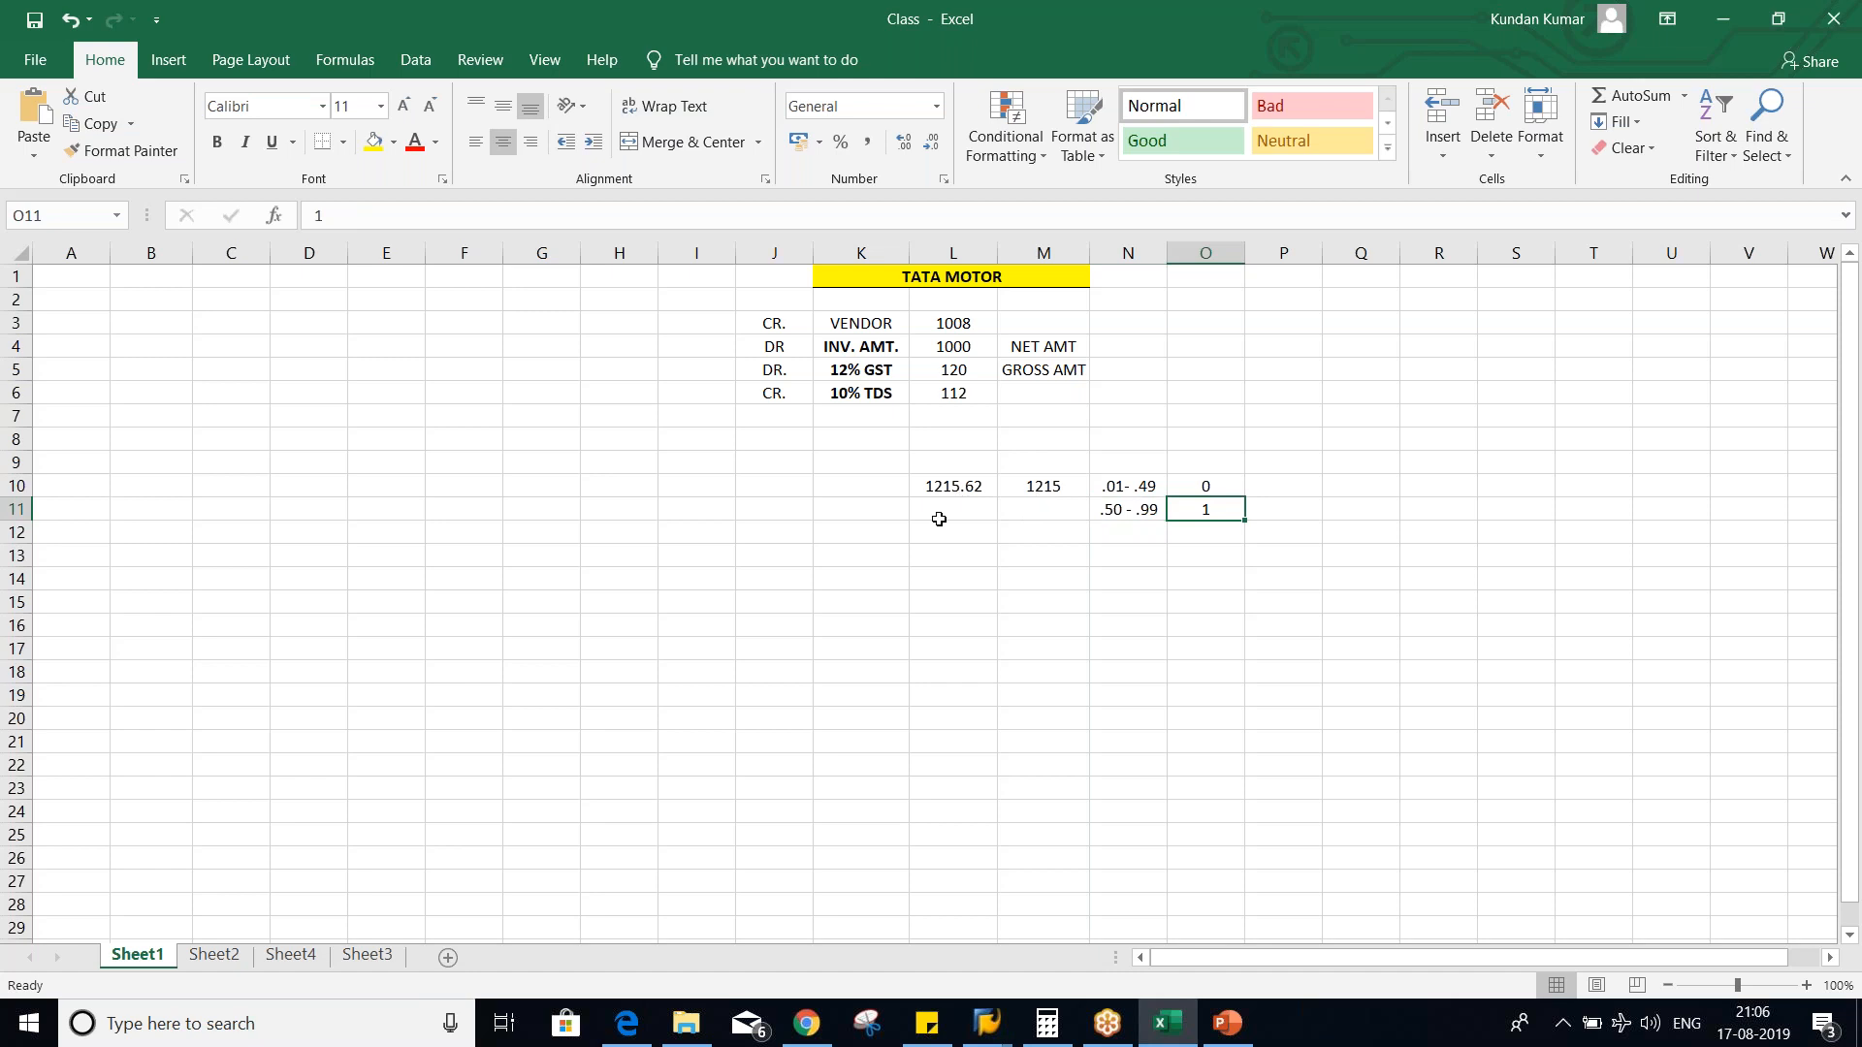
pyautogui.click(1047, 484)
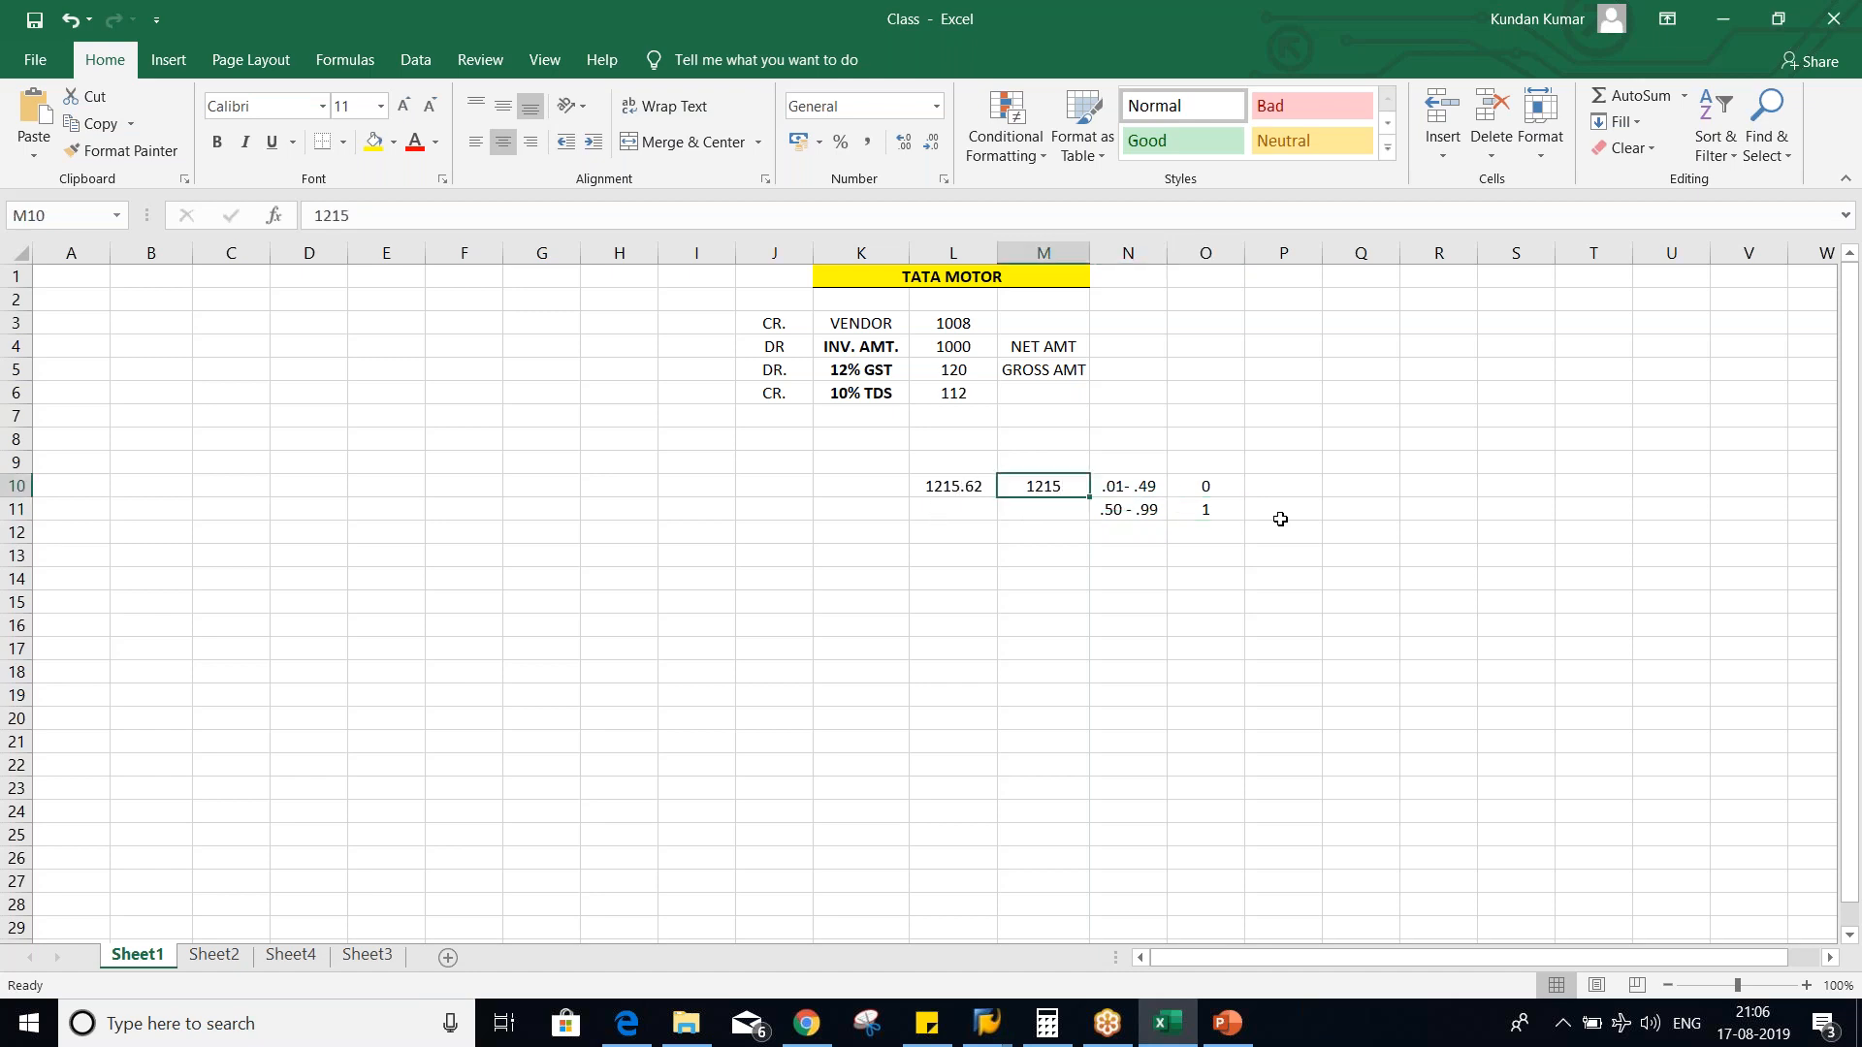
pyautogui.write('1216')
pyautogui.press('Return')
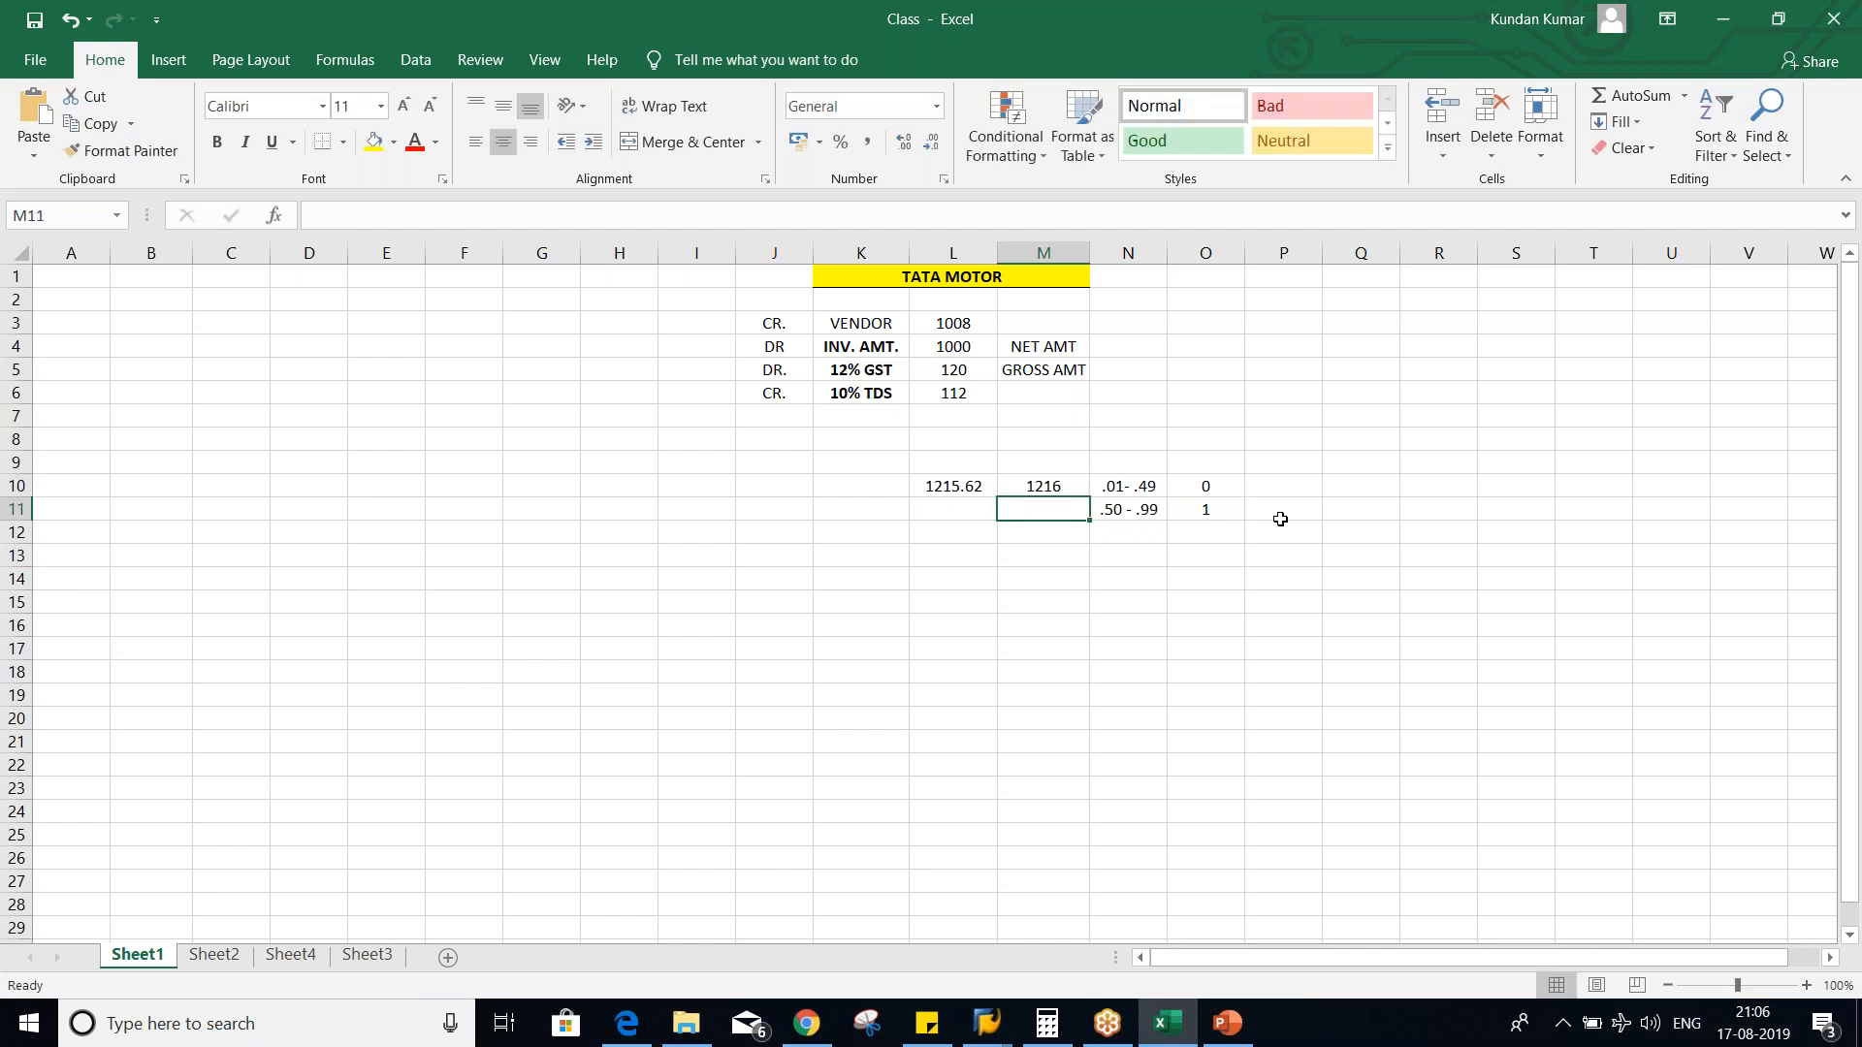
# - Check the Excel rounding example against SAP's rounding rules, and set tax type T5's rule to Round w/tax amount in SAP
pyautogui.hotkey('alt', 'Tab')
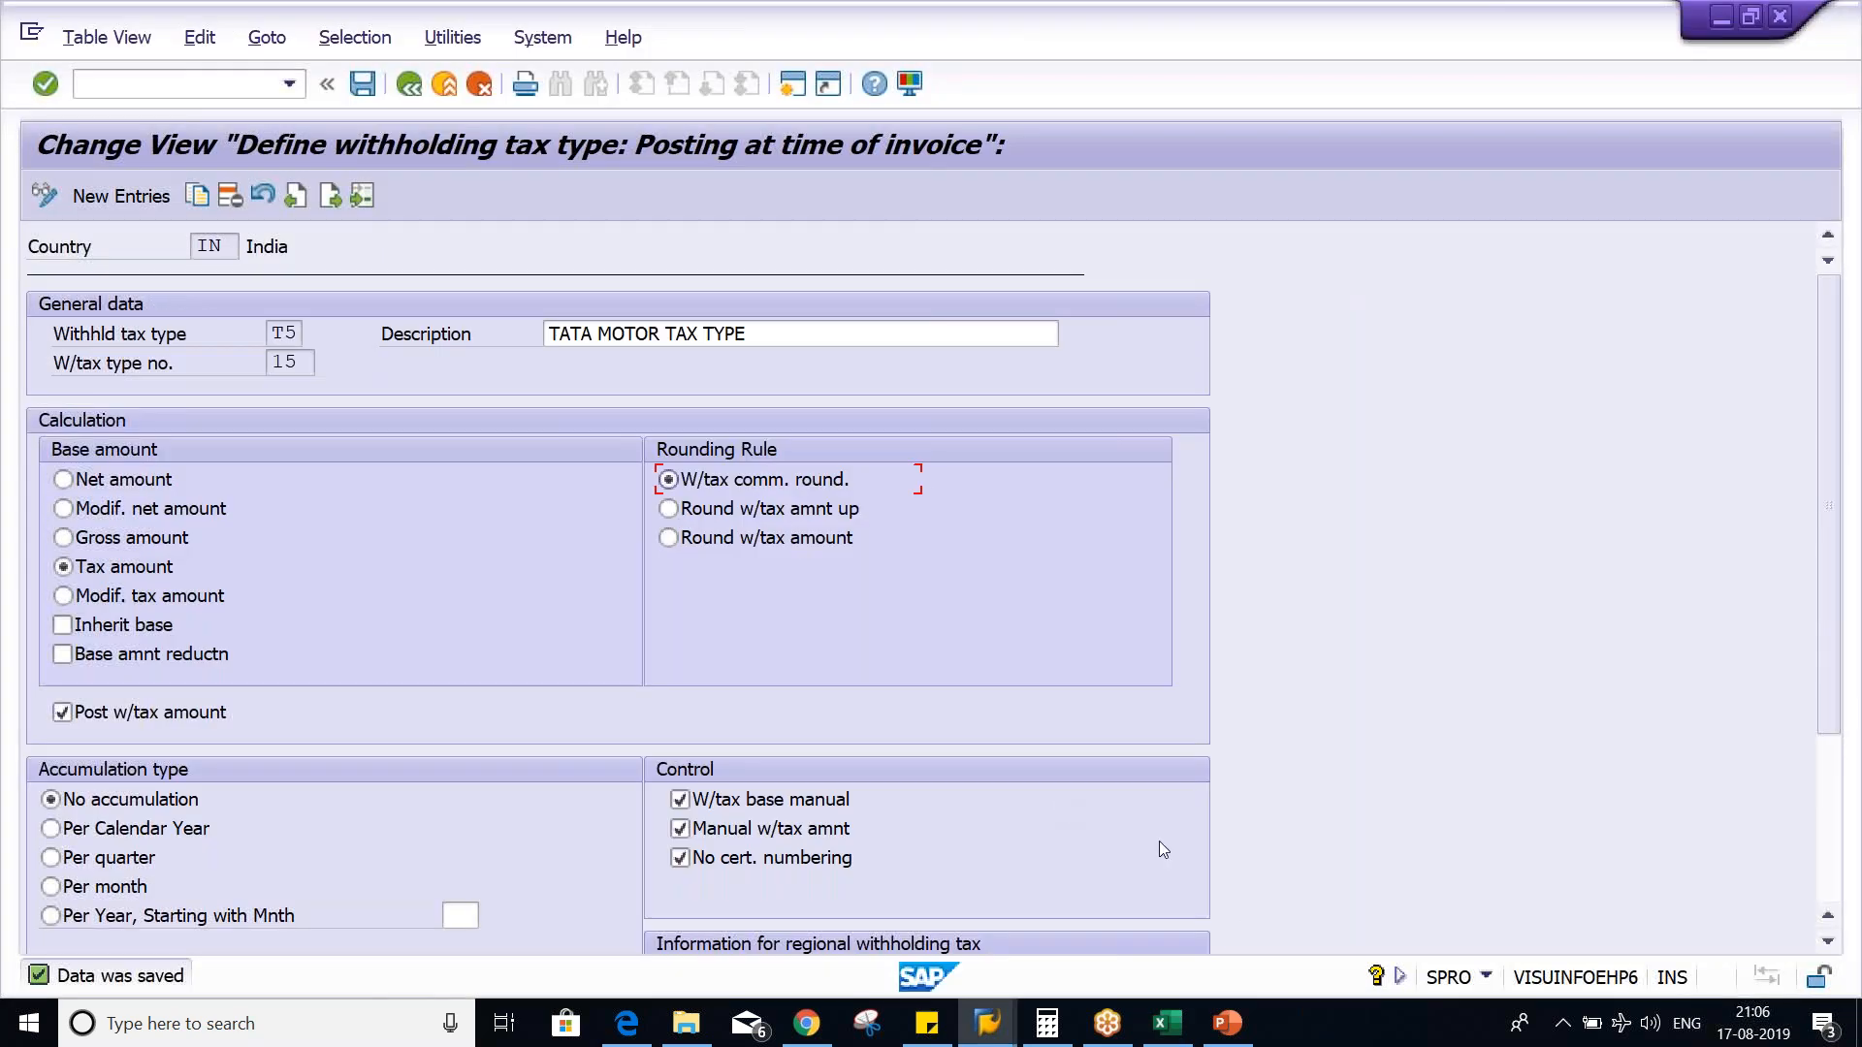
pyautogui.hotkey('alt', 'Tab')
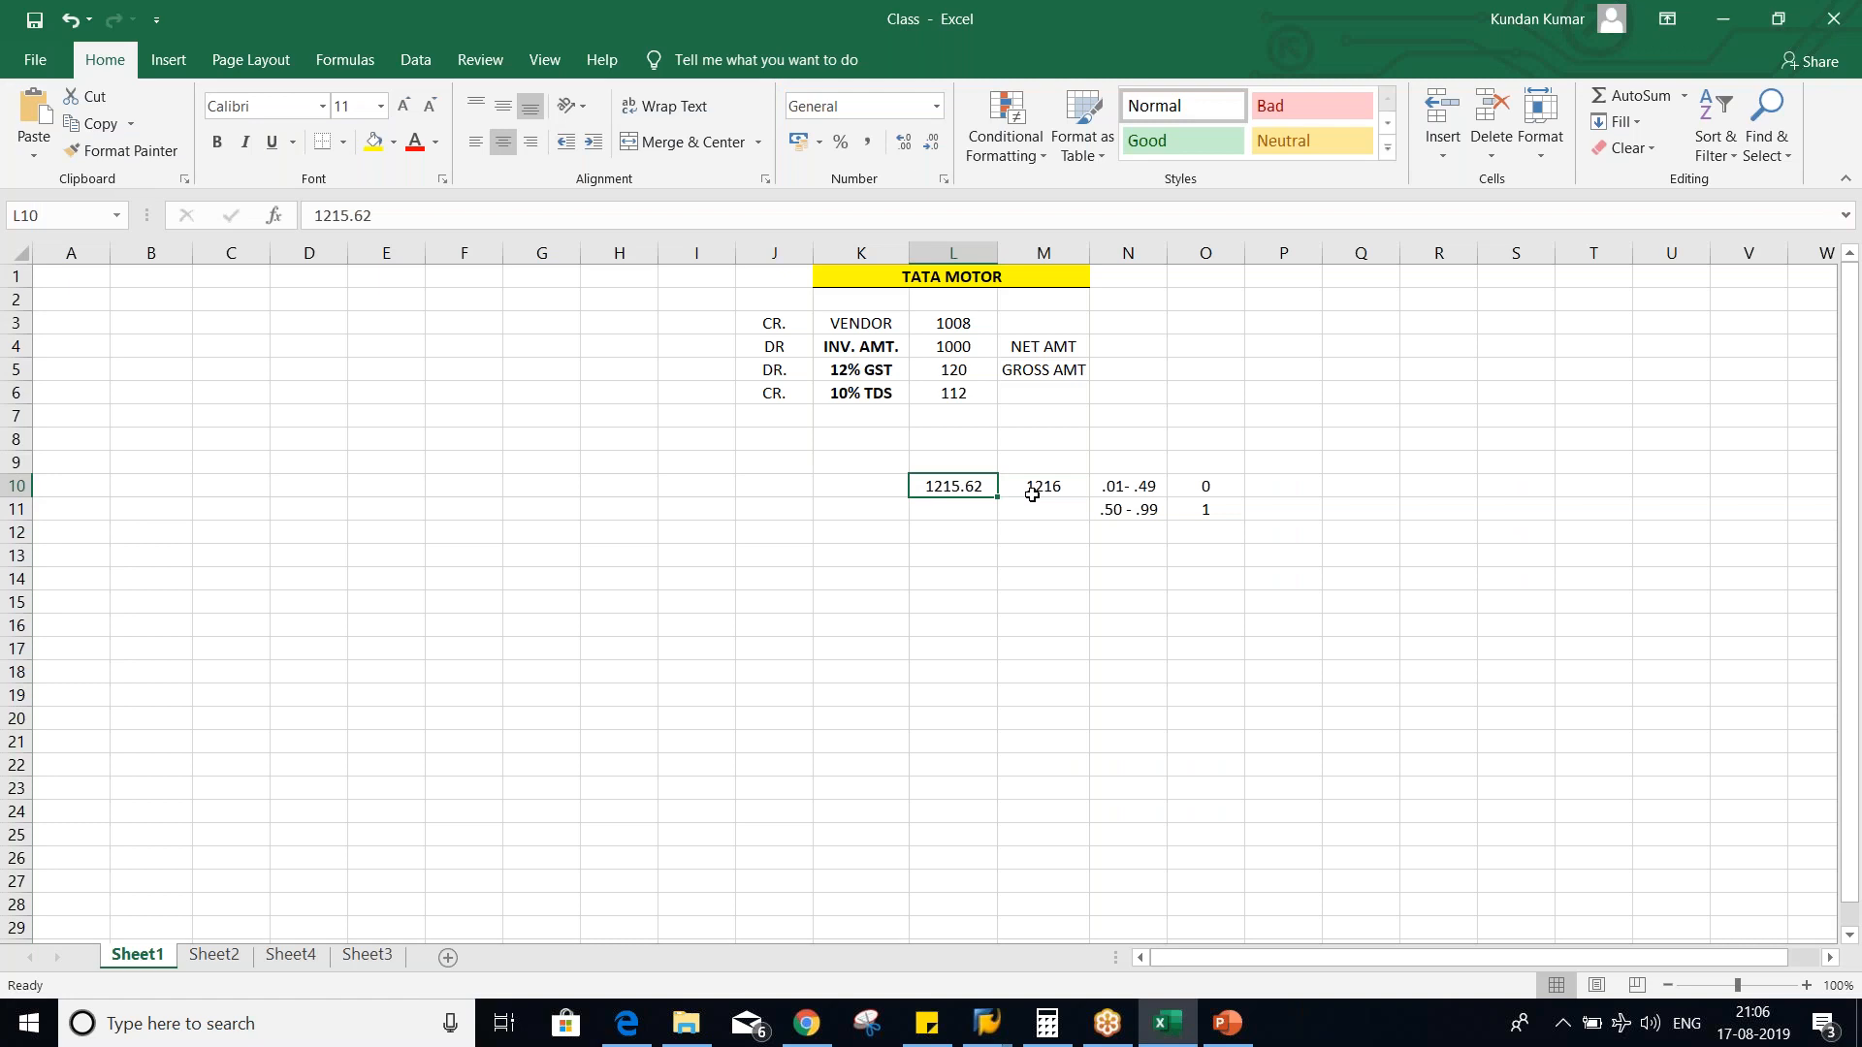
pyautogui.click(1032, 494)
pyautogui.hotkey('alt', 'Tab')
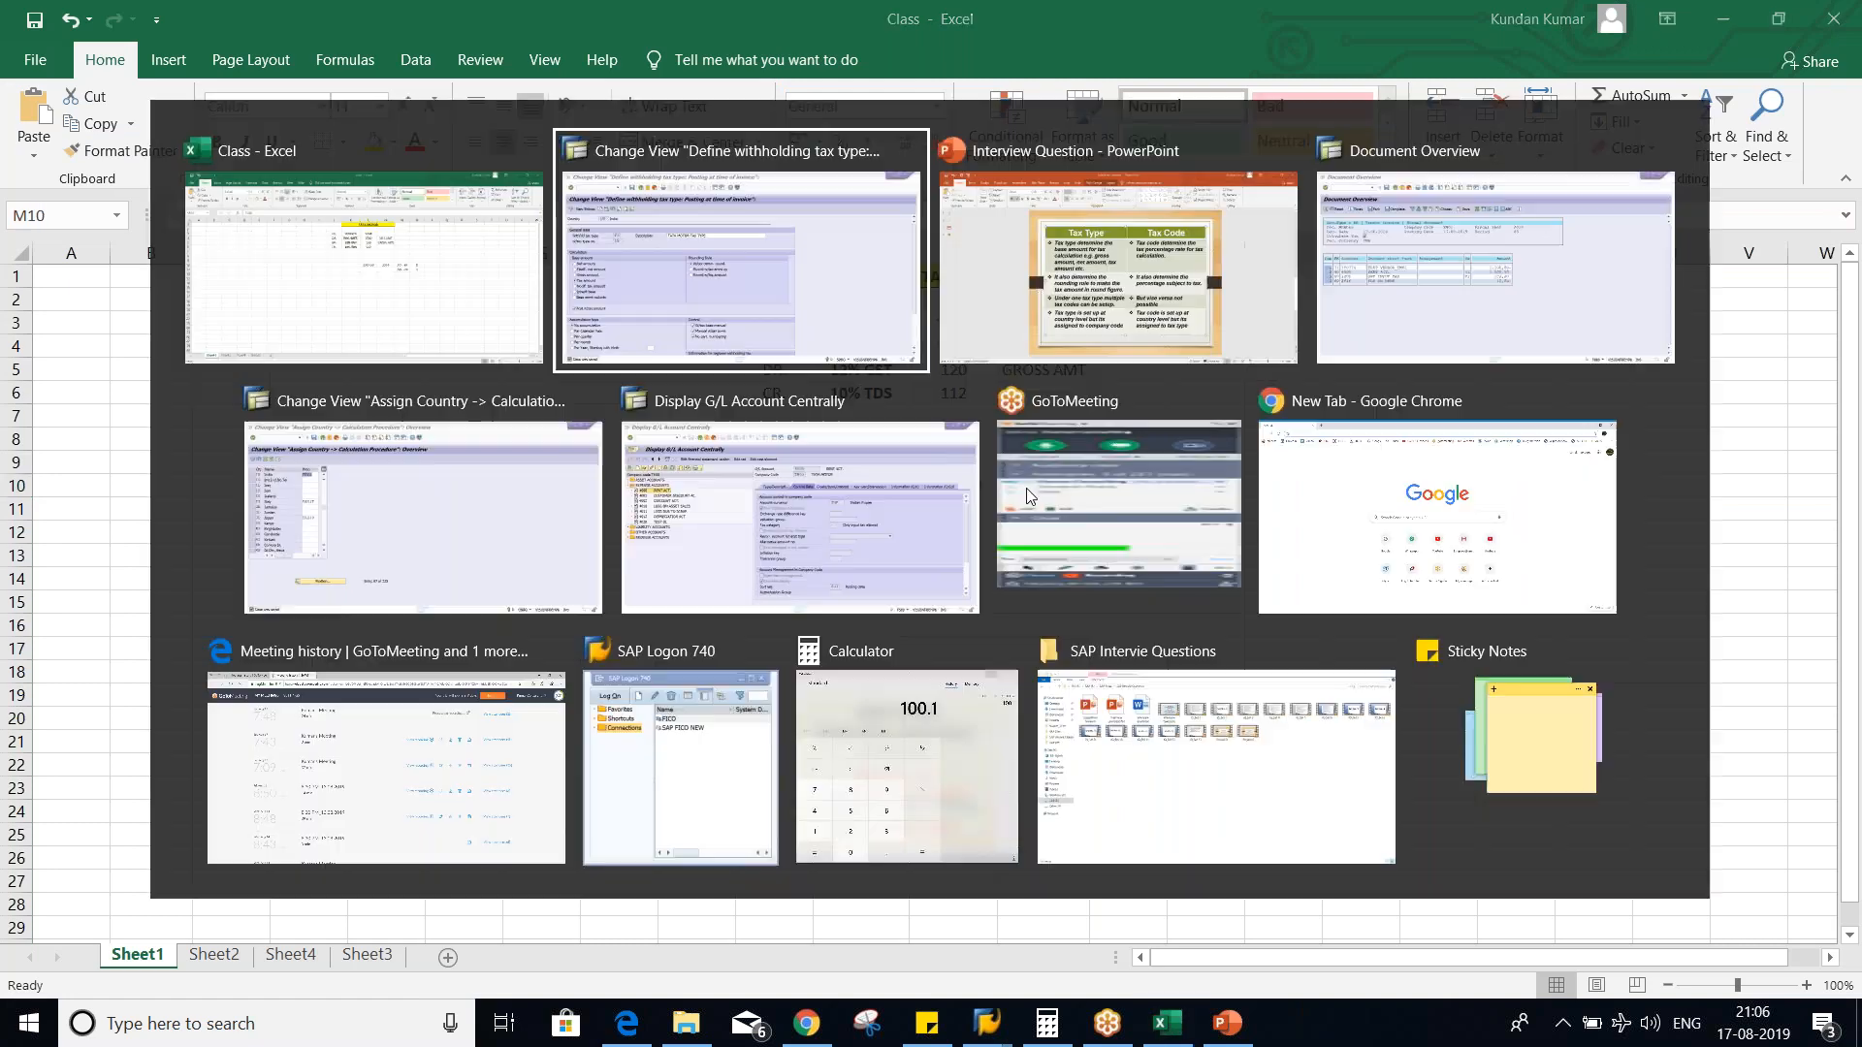
pyautogui.click(779, 535)
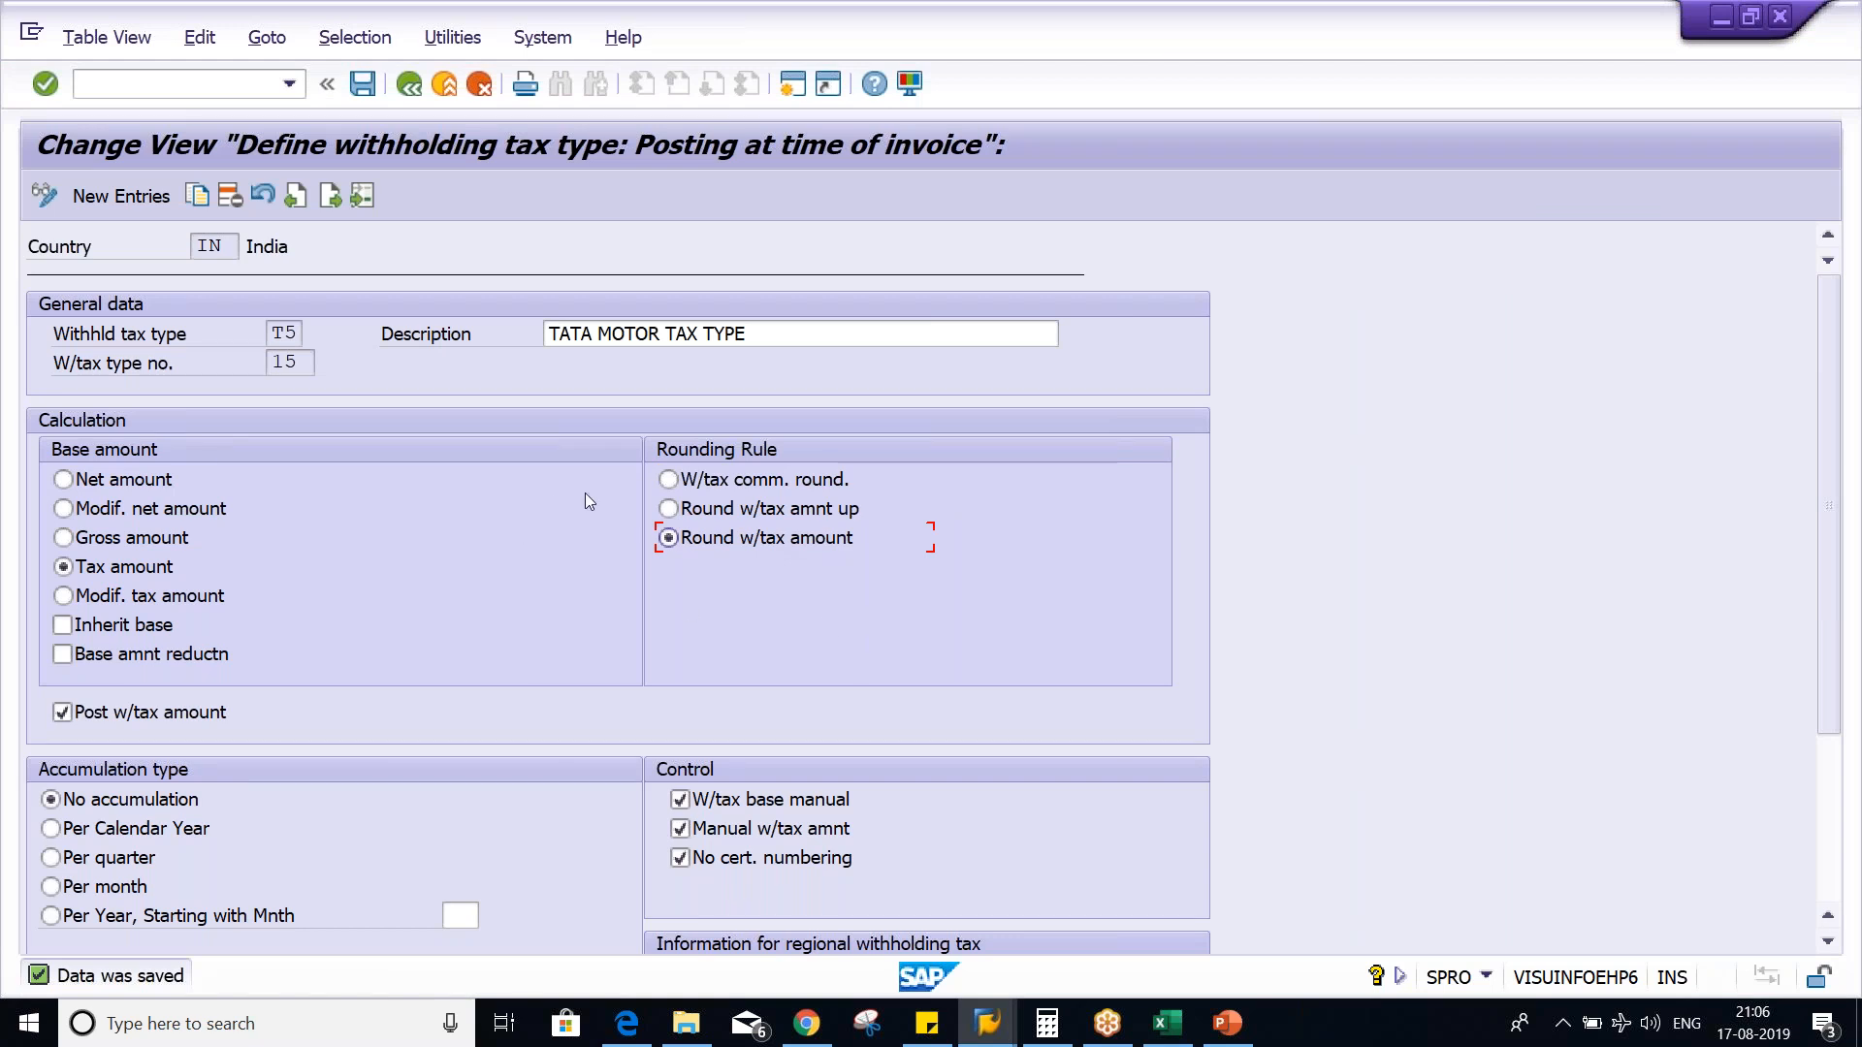
# - View the Tax Type and Tax Code comparison slide in PowerPoint and SAP's country-to-calculation-procedure assignment
pyautogui.hotkey('alt', 'Tab')
pyautogui.hotkey('alt', 'Tab')
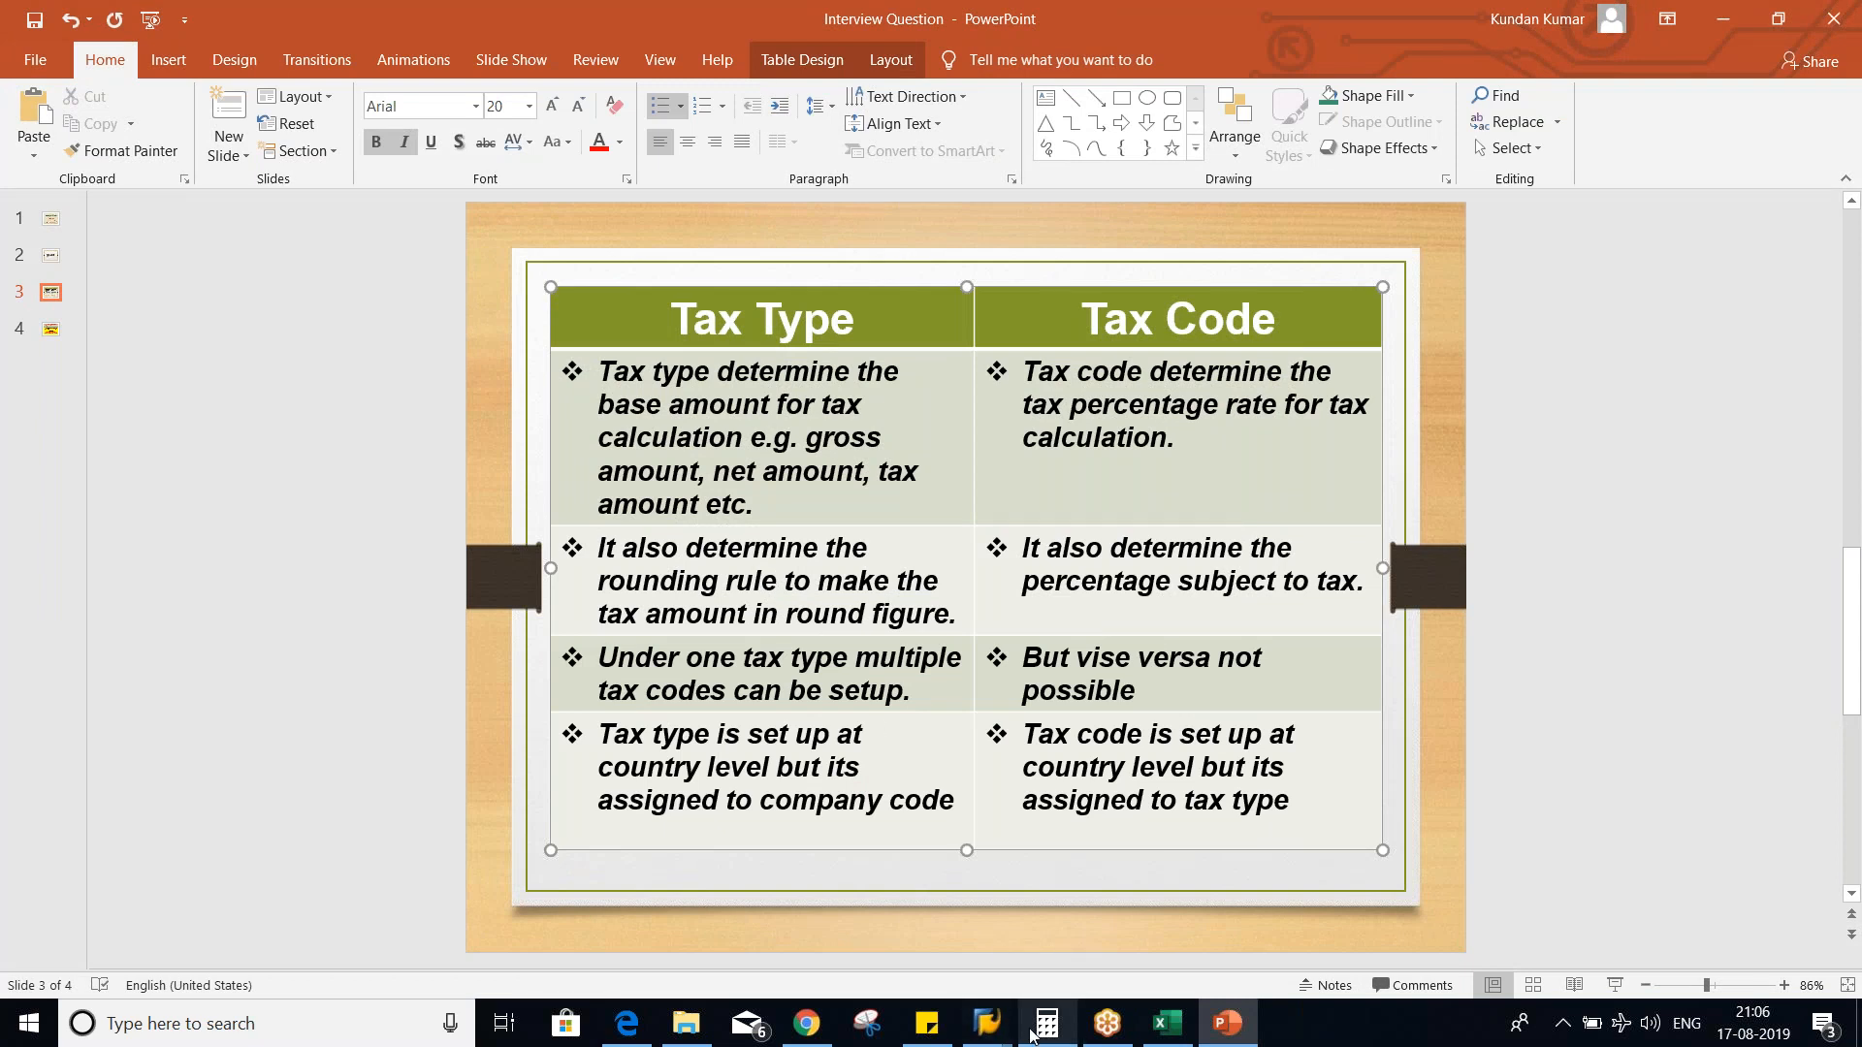
pyautogui.moveTo(988, 1025)
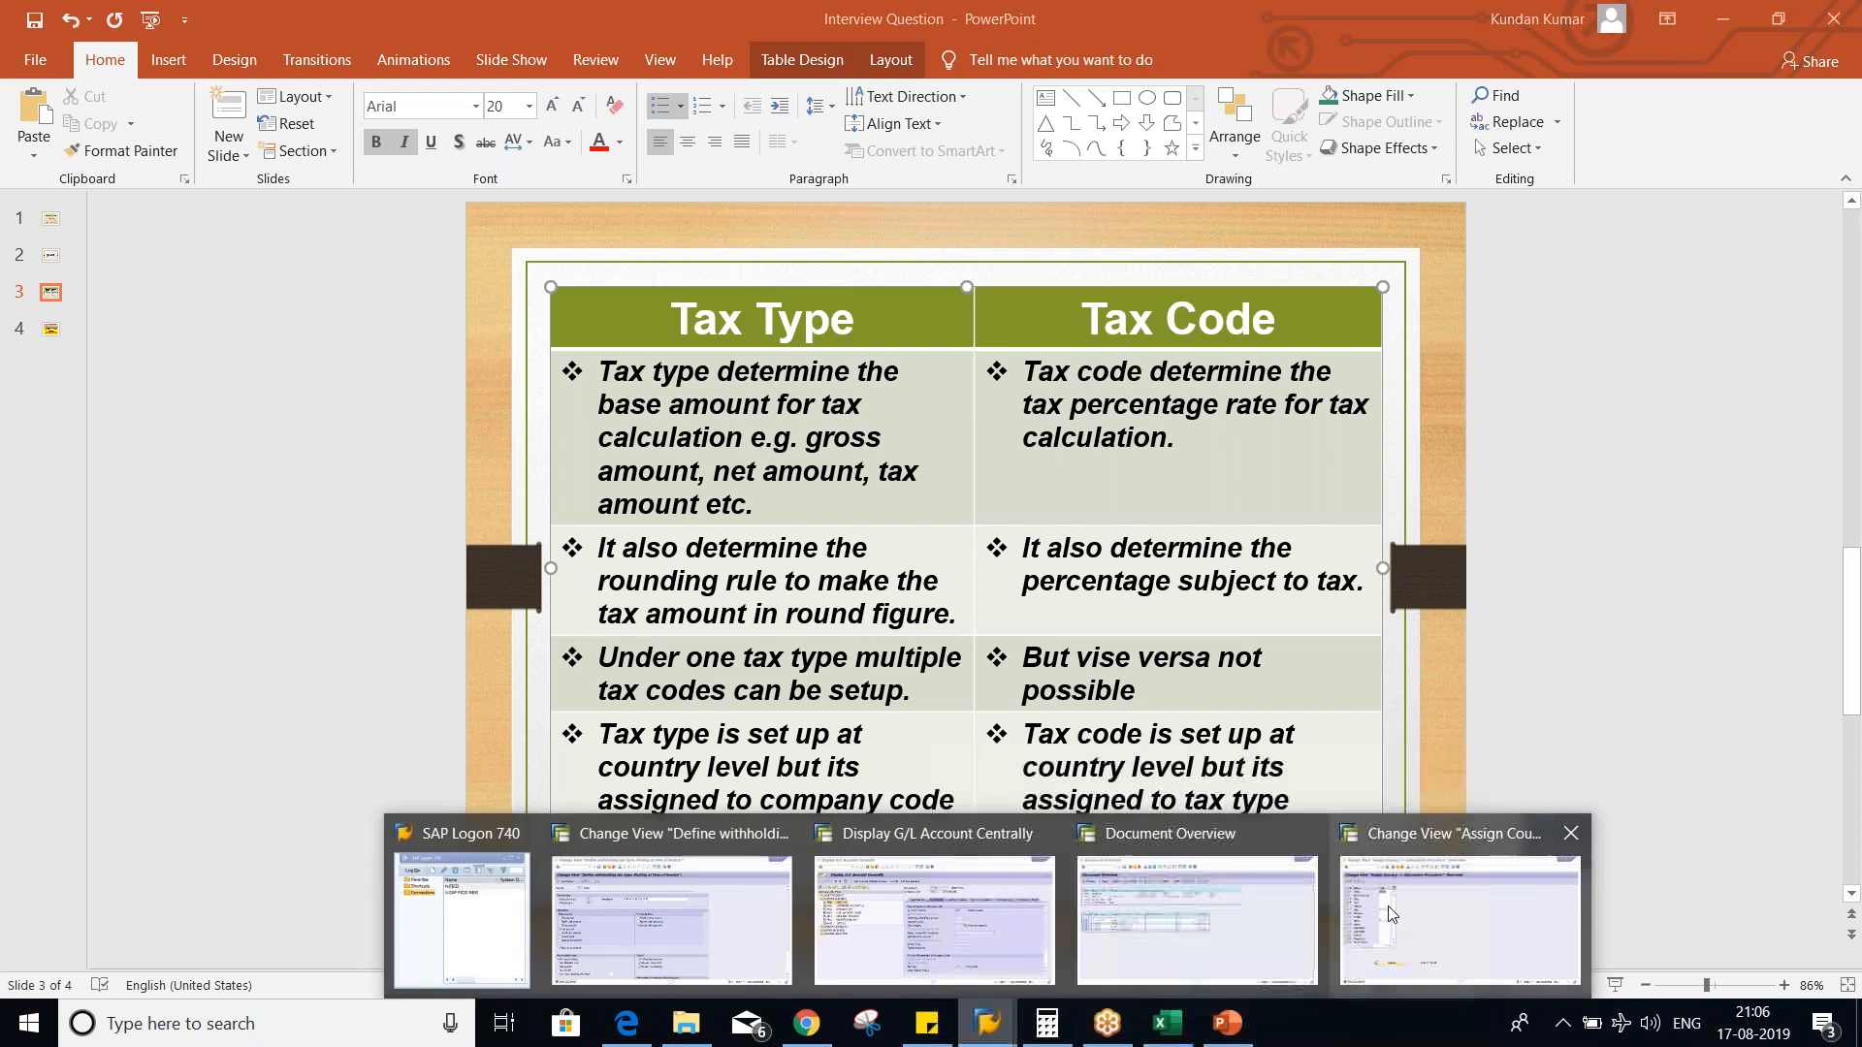
pyautogui.click(1388, 906)
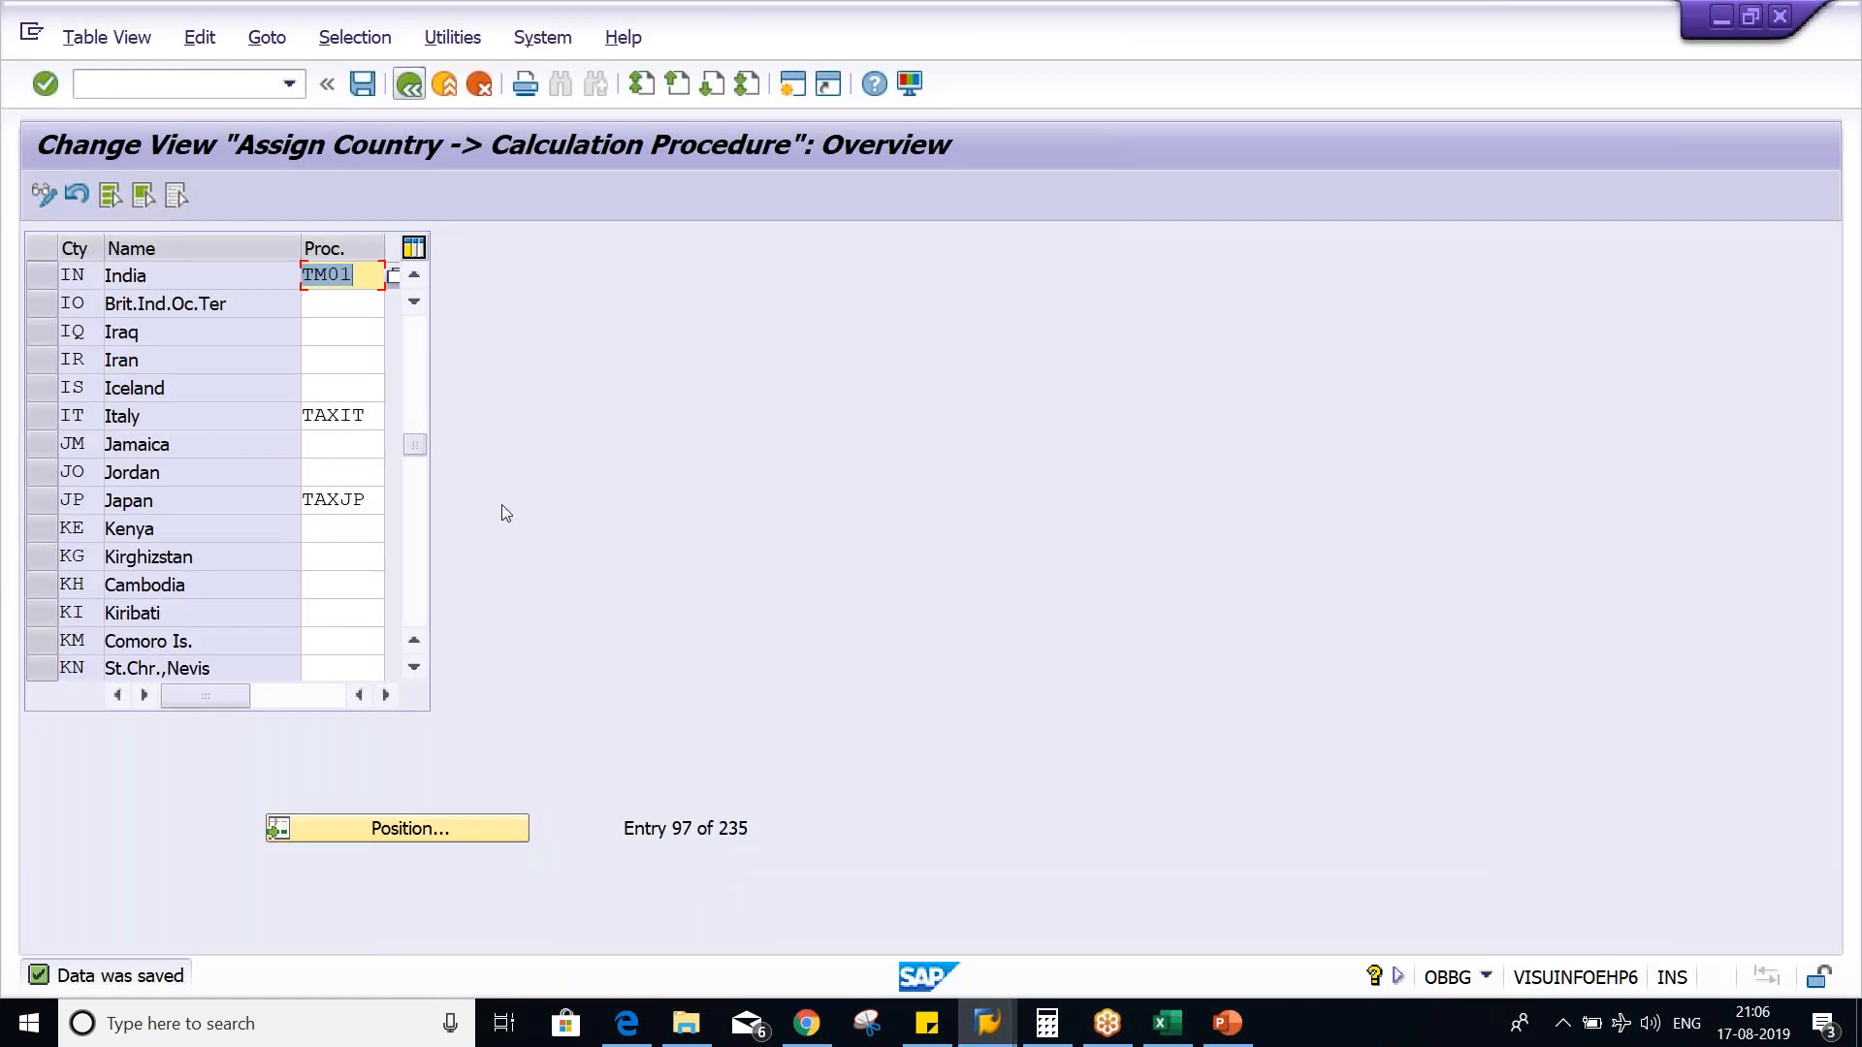
pyautogui.hotkey('alt', 'Tab')
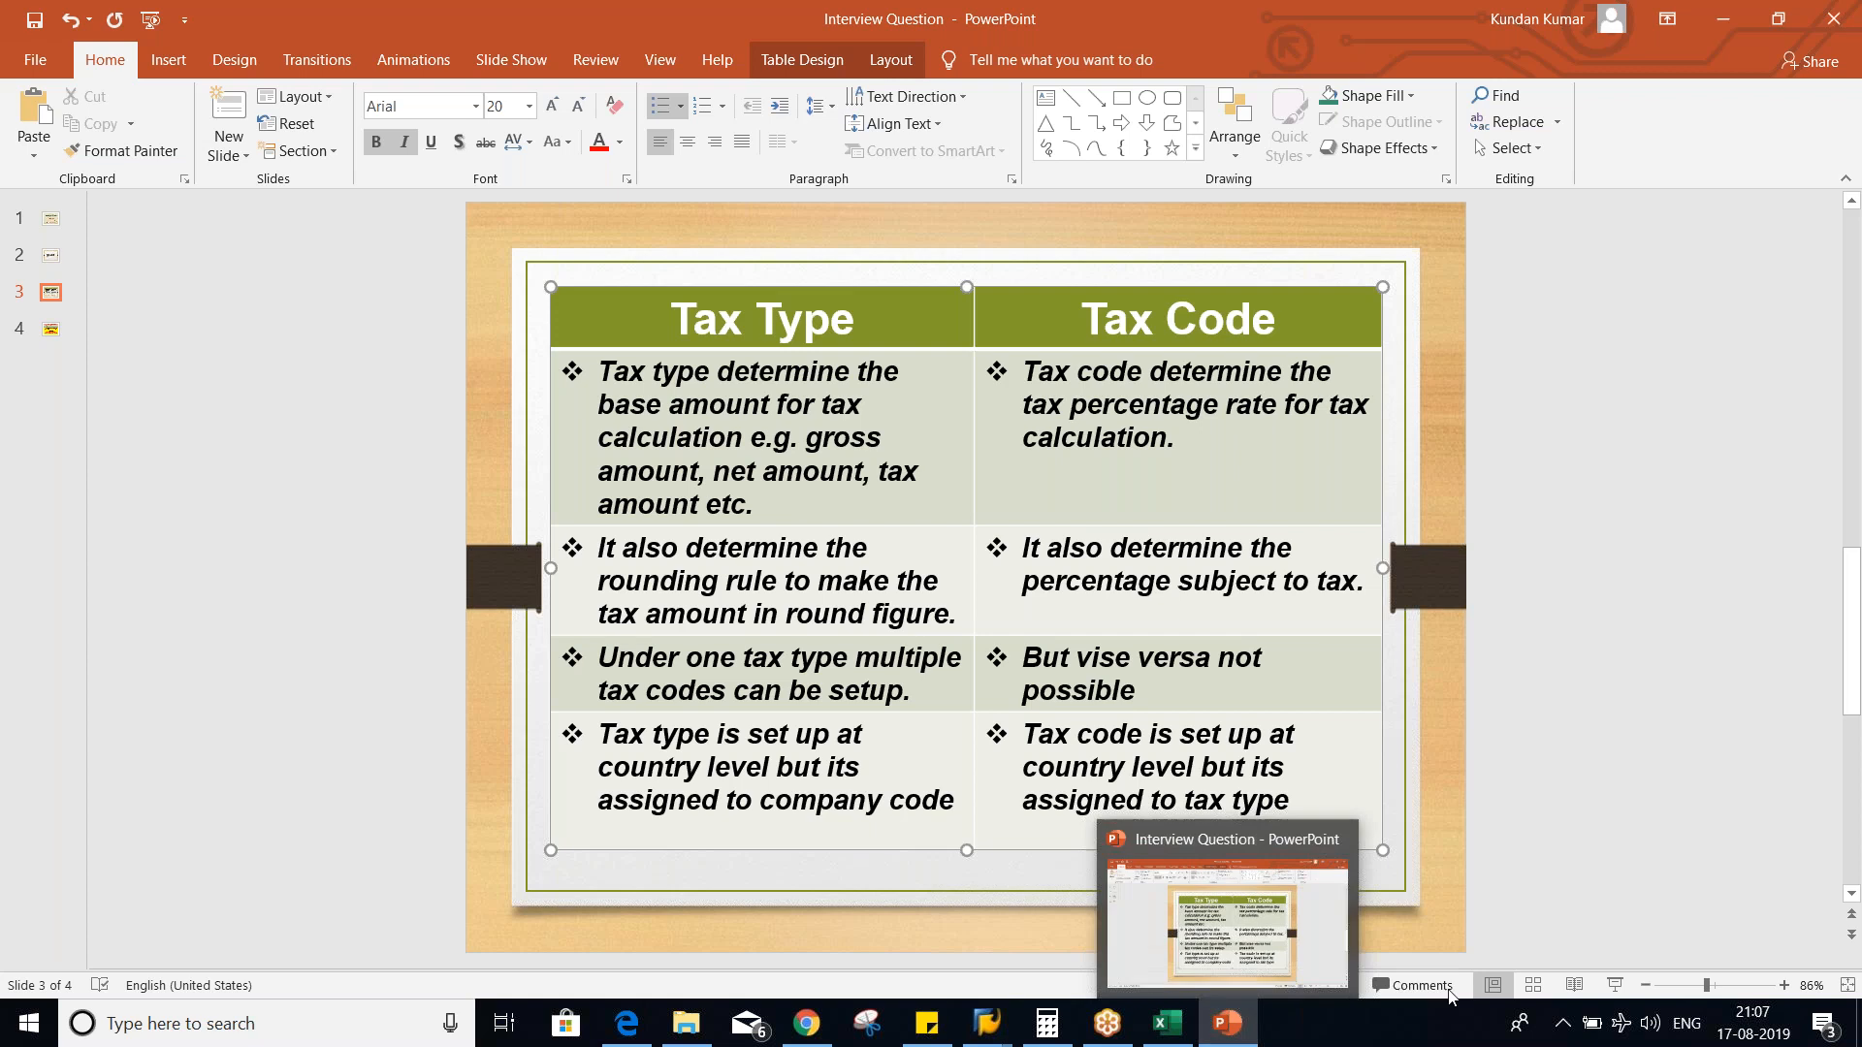
# - In the Excel worksheet, clear the CR/DR labels in J3:J6 and the vendor entry in K3:L3
pyautogui.click(1171, 1029)
pyautogui.click(1076, 629)
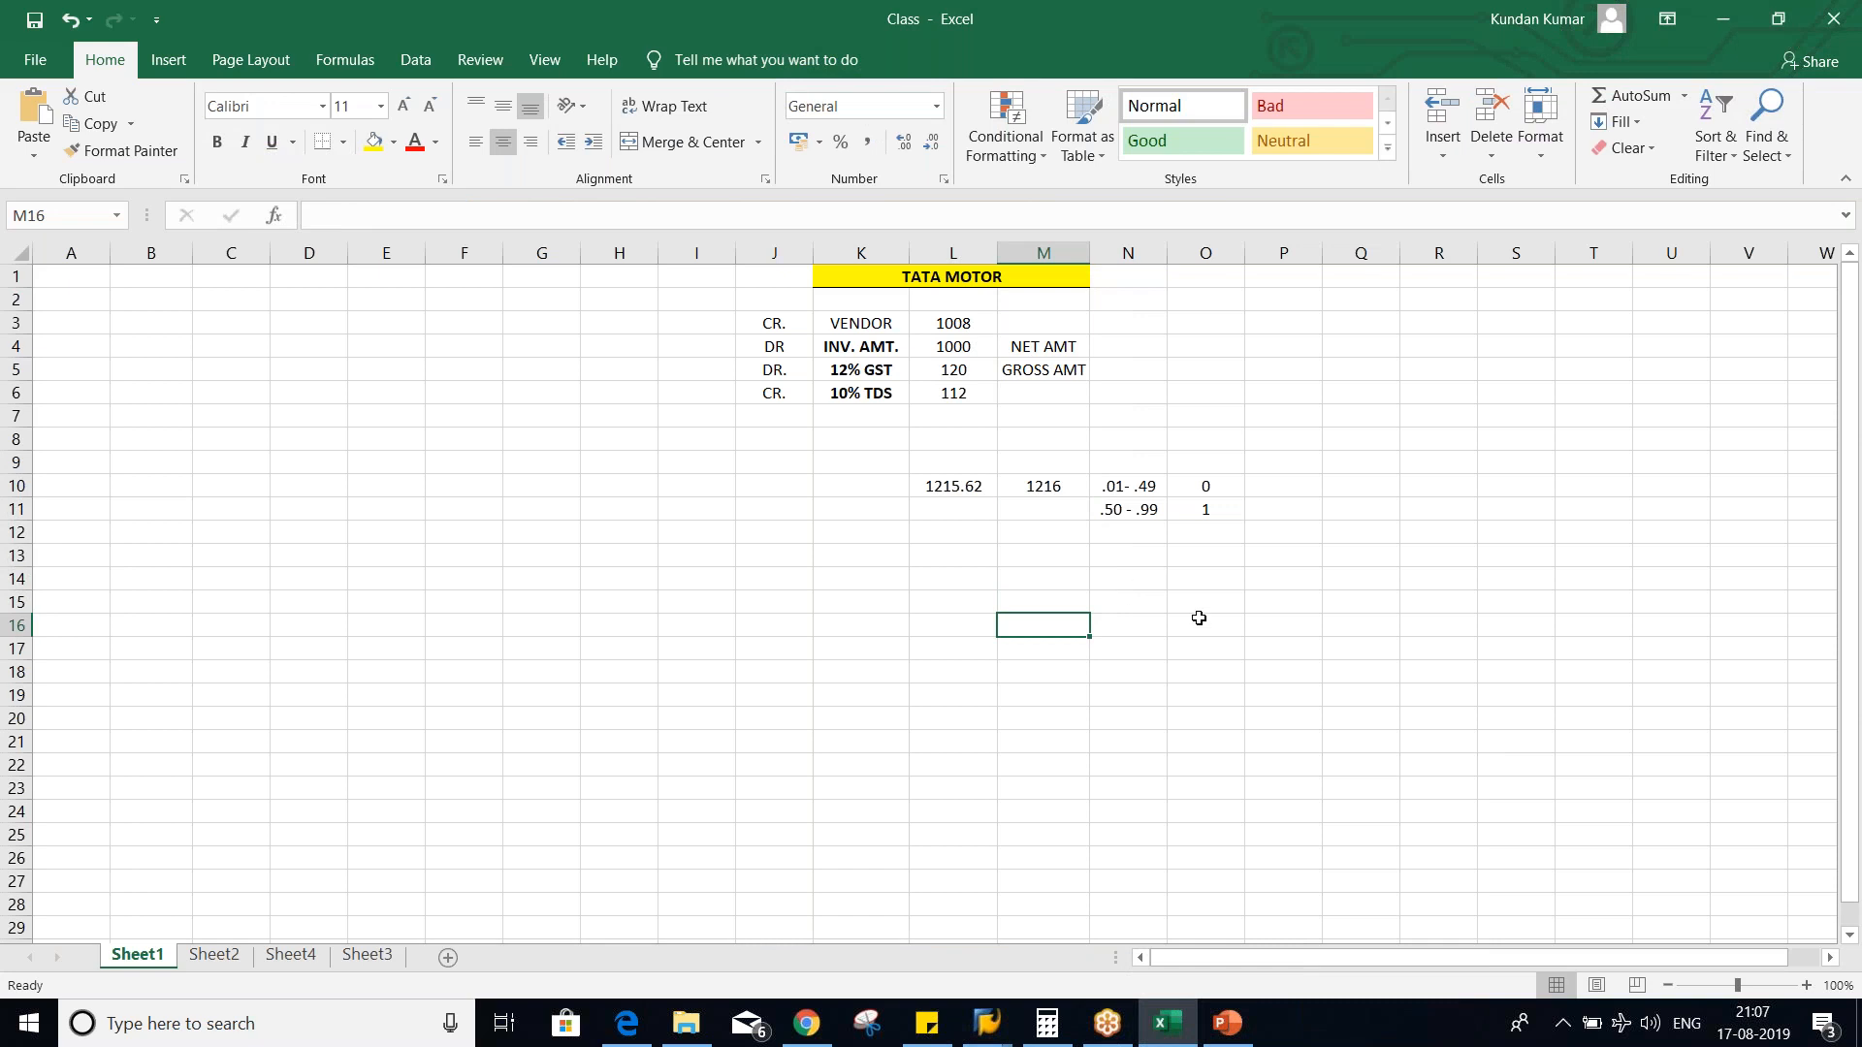
pyautogui.click(826, 392)
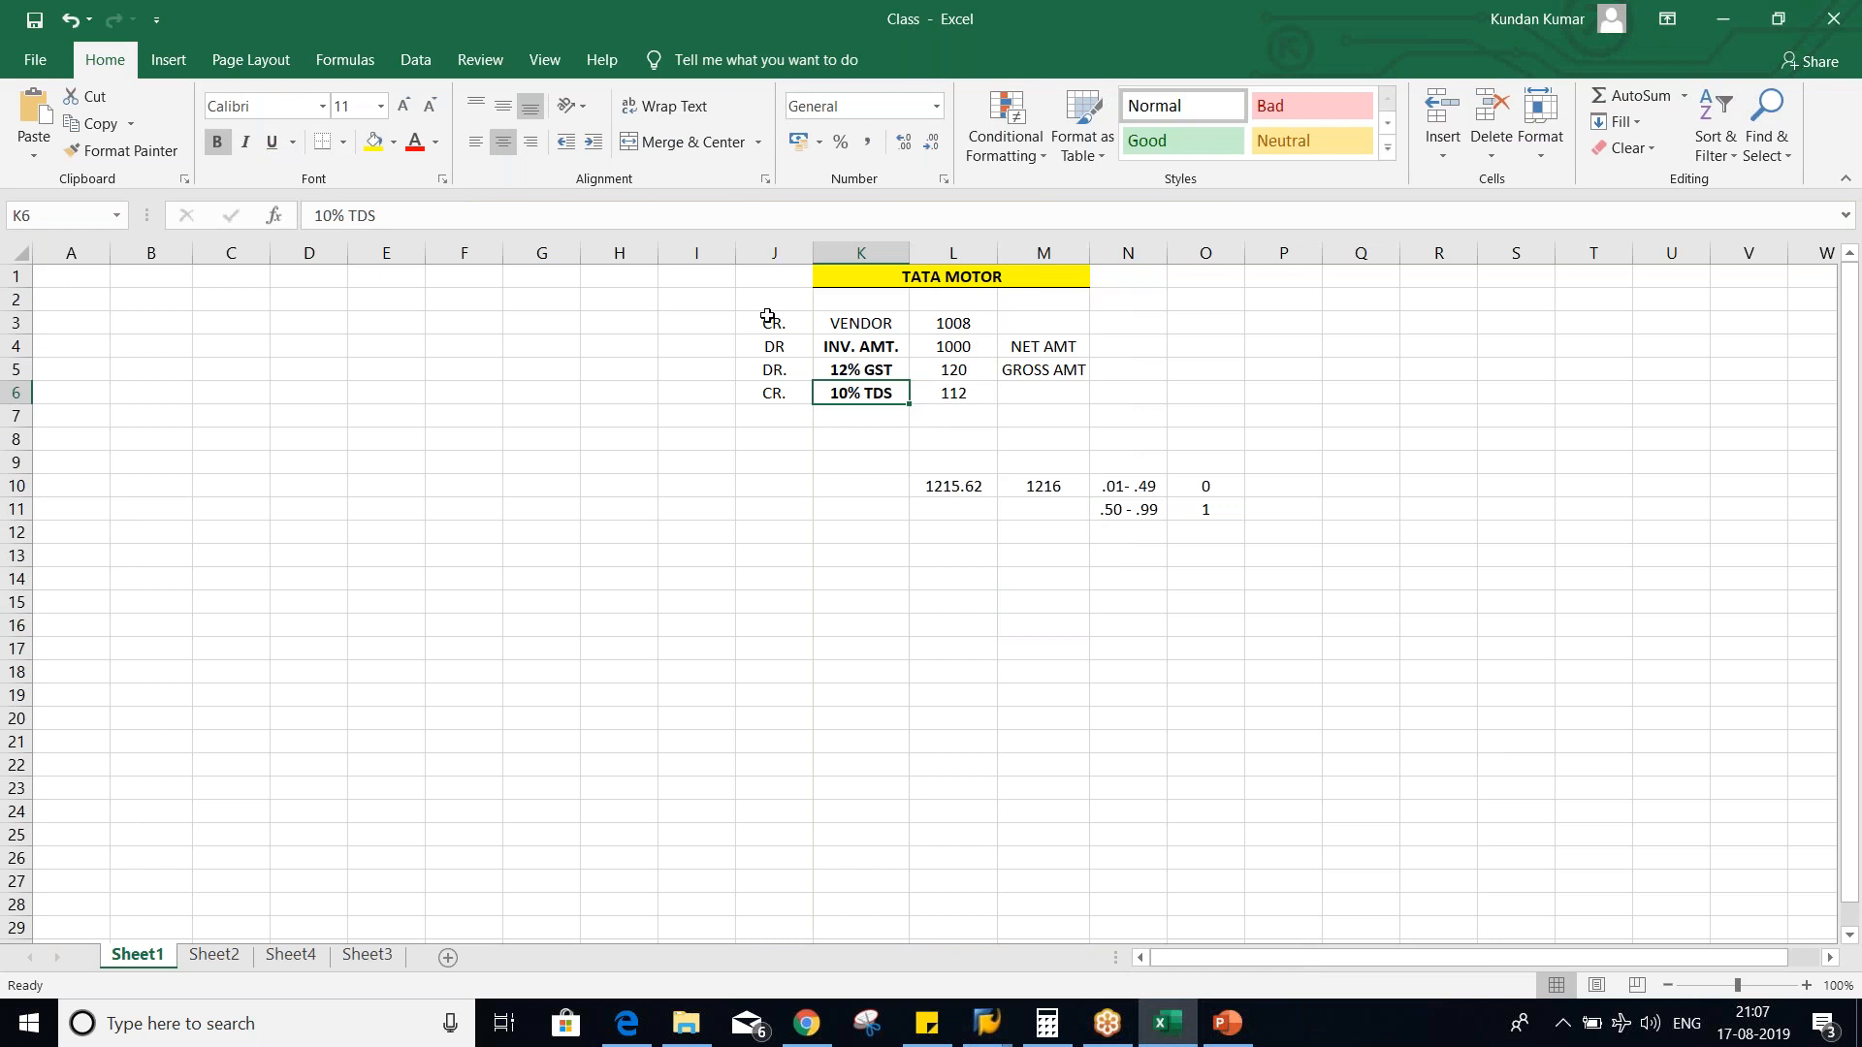
pyautogui.moveTo(768, 322); pyautogui.dragTo(773, 393)
pyautogui.press('Delete')
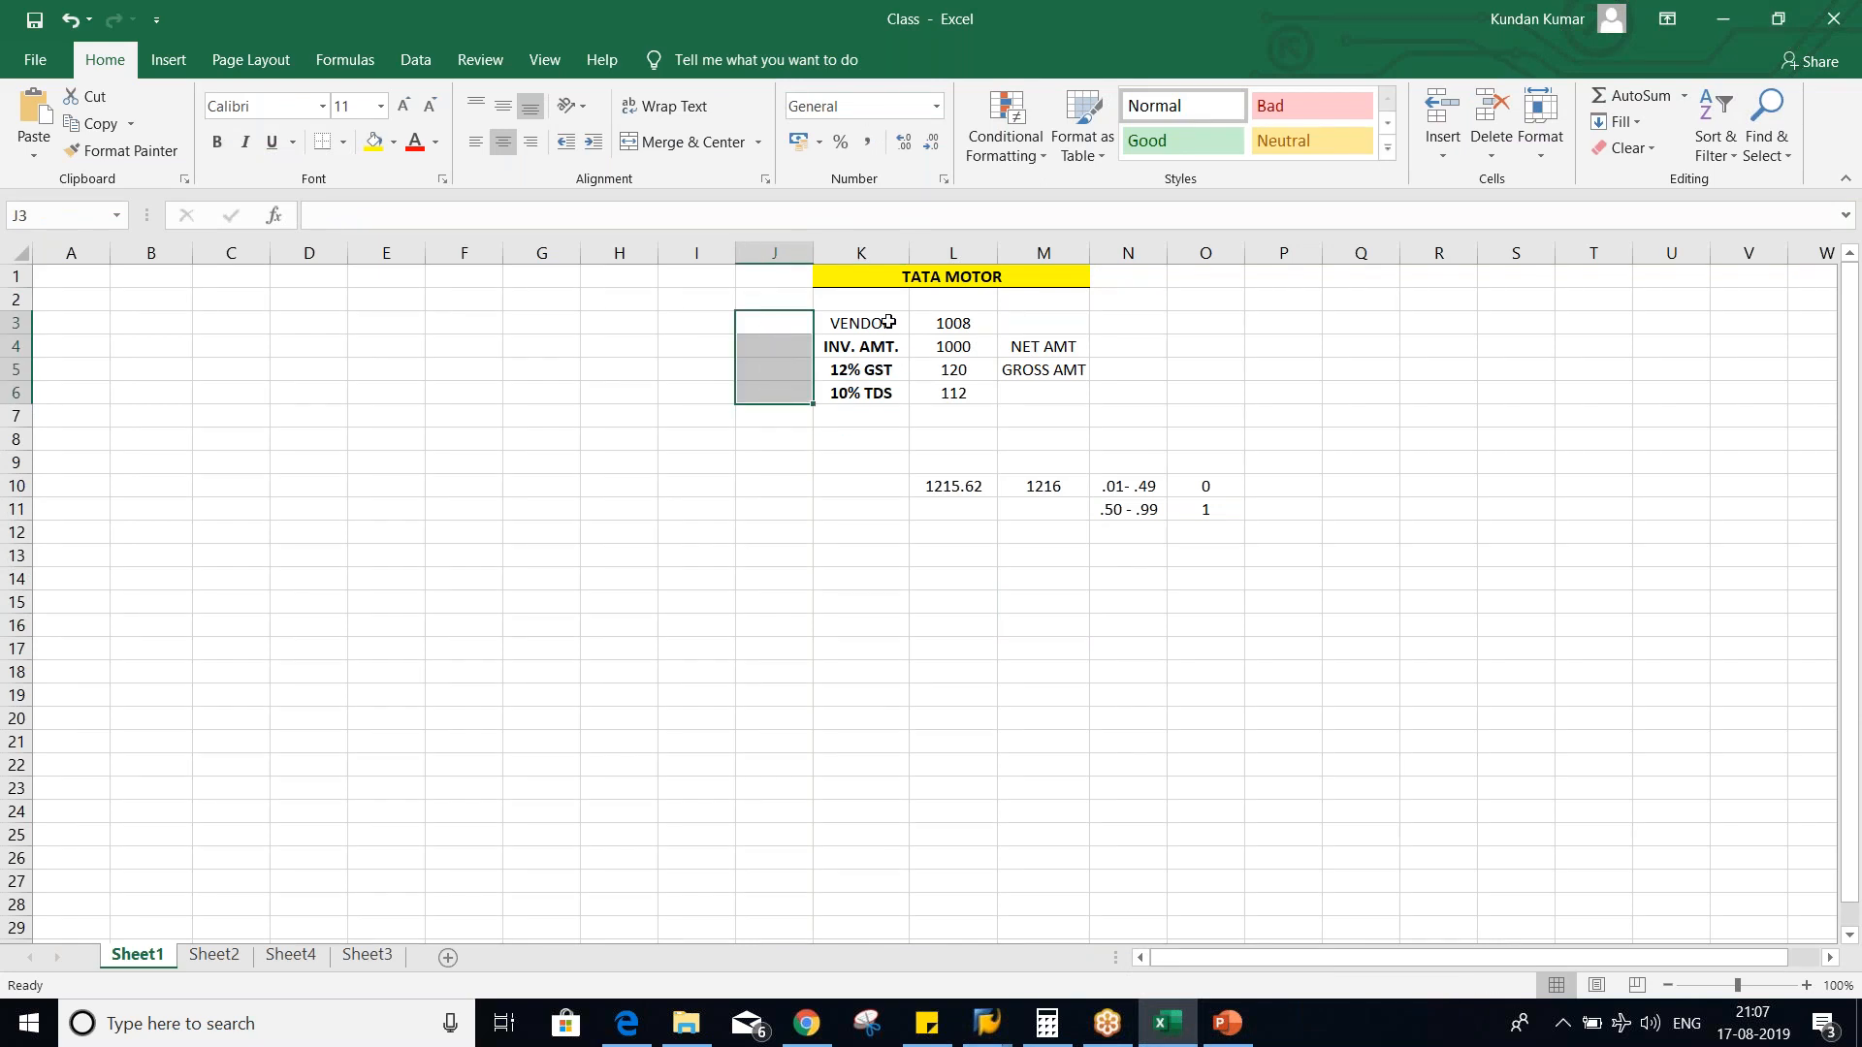
pyautogui.moveTo(885, 325); pyautogui.dragTo(967, 325)
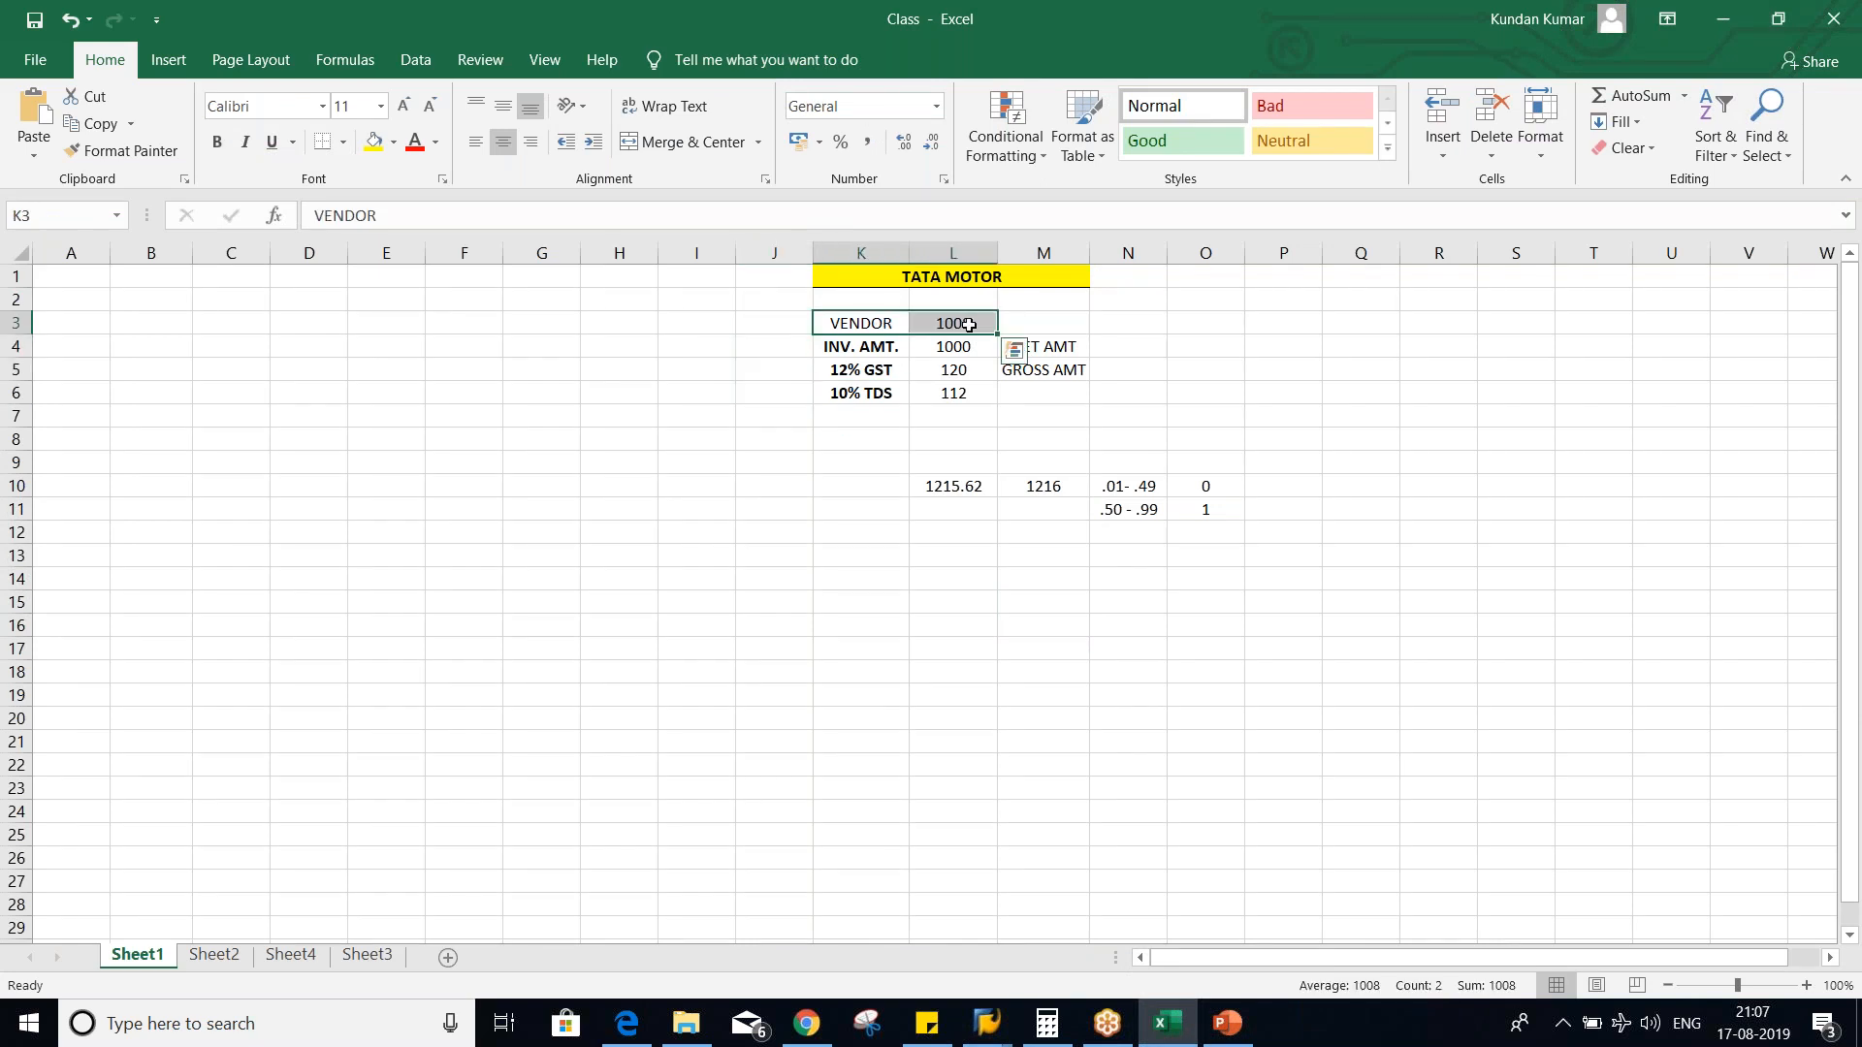
pyautogui.press('Delete')
pyautogui.click(1005, 463)
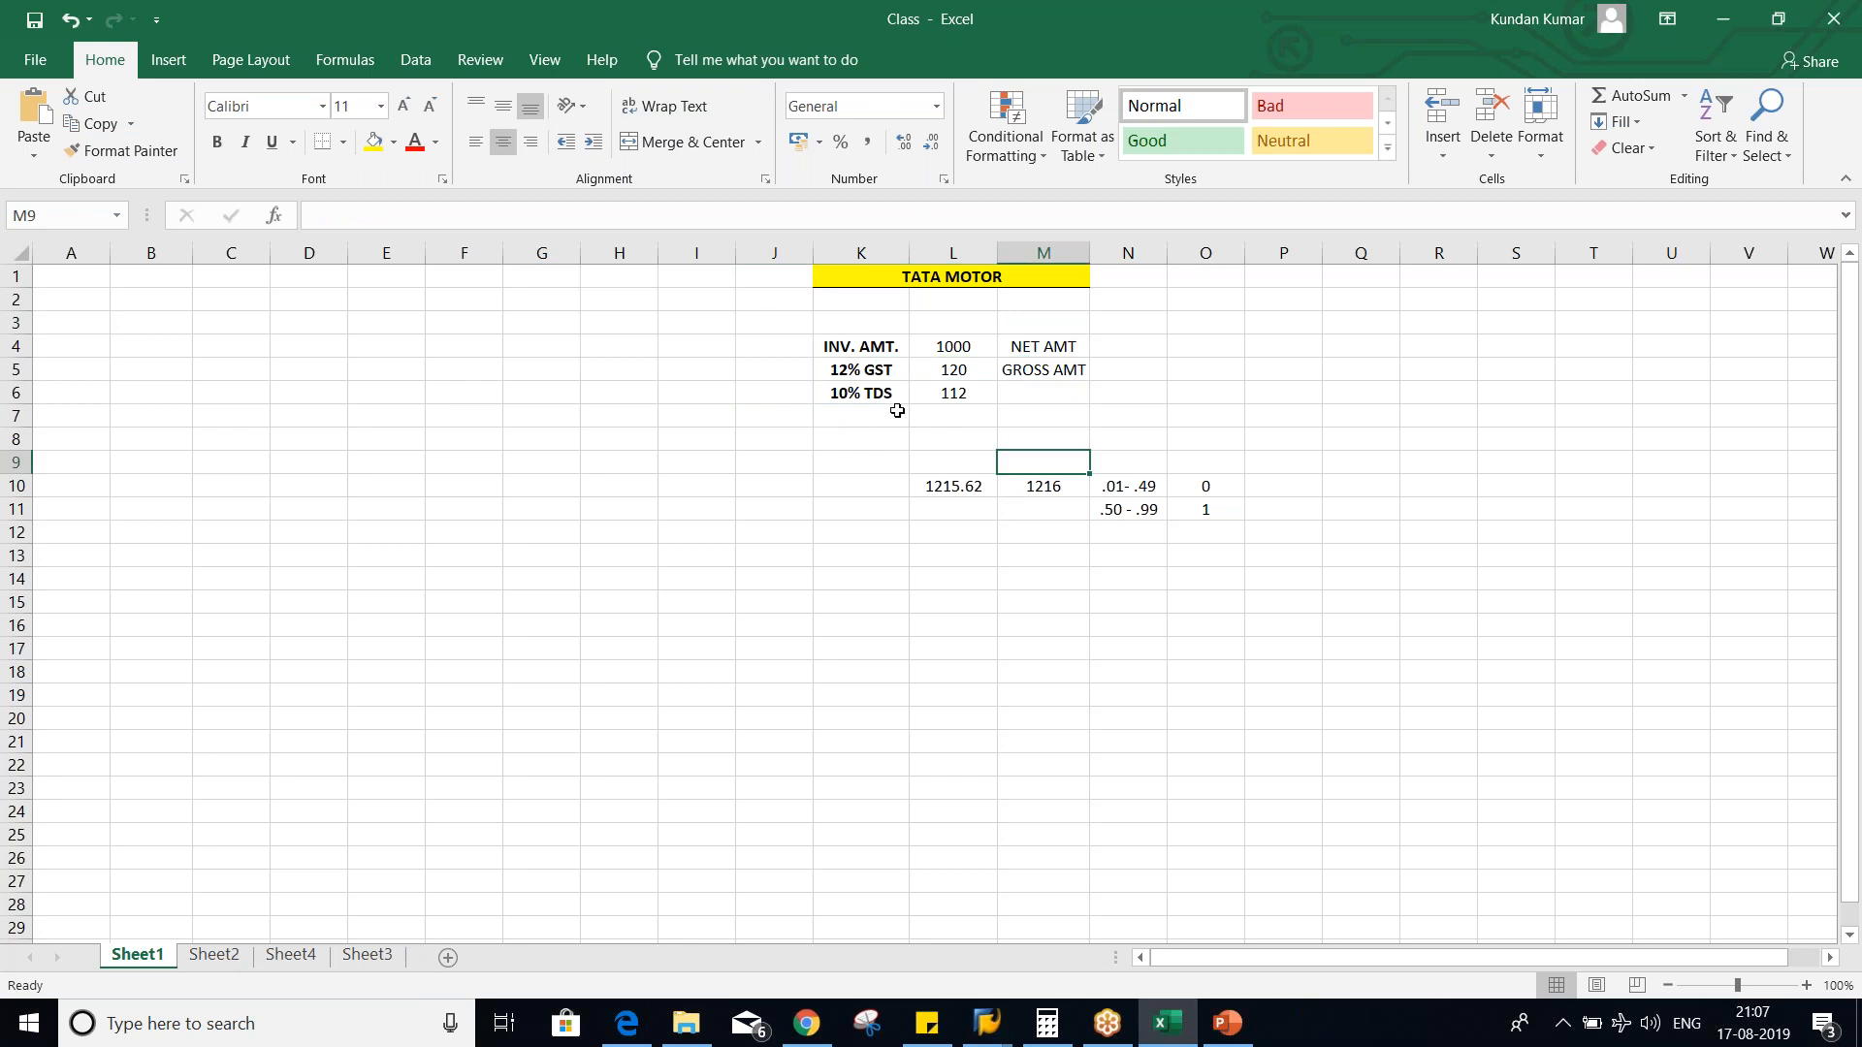
# - Set the 10% TDS amount in L6 to 100 and delete the GROSS AMT label from M5
pyautogui.click(939, 399)
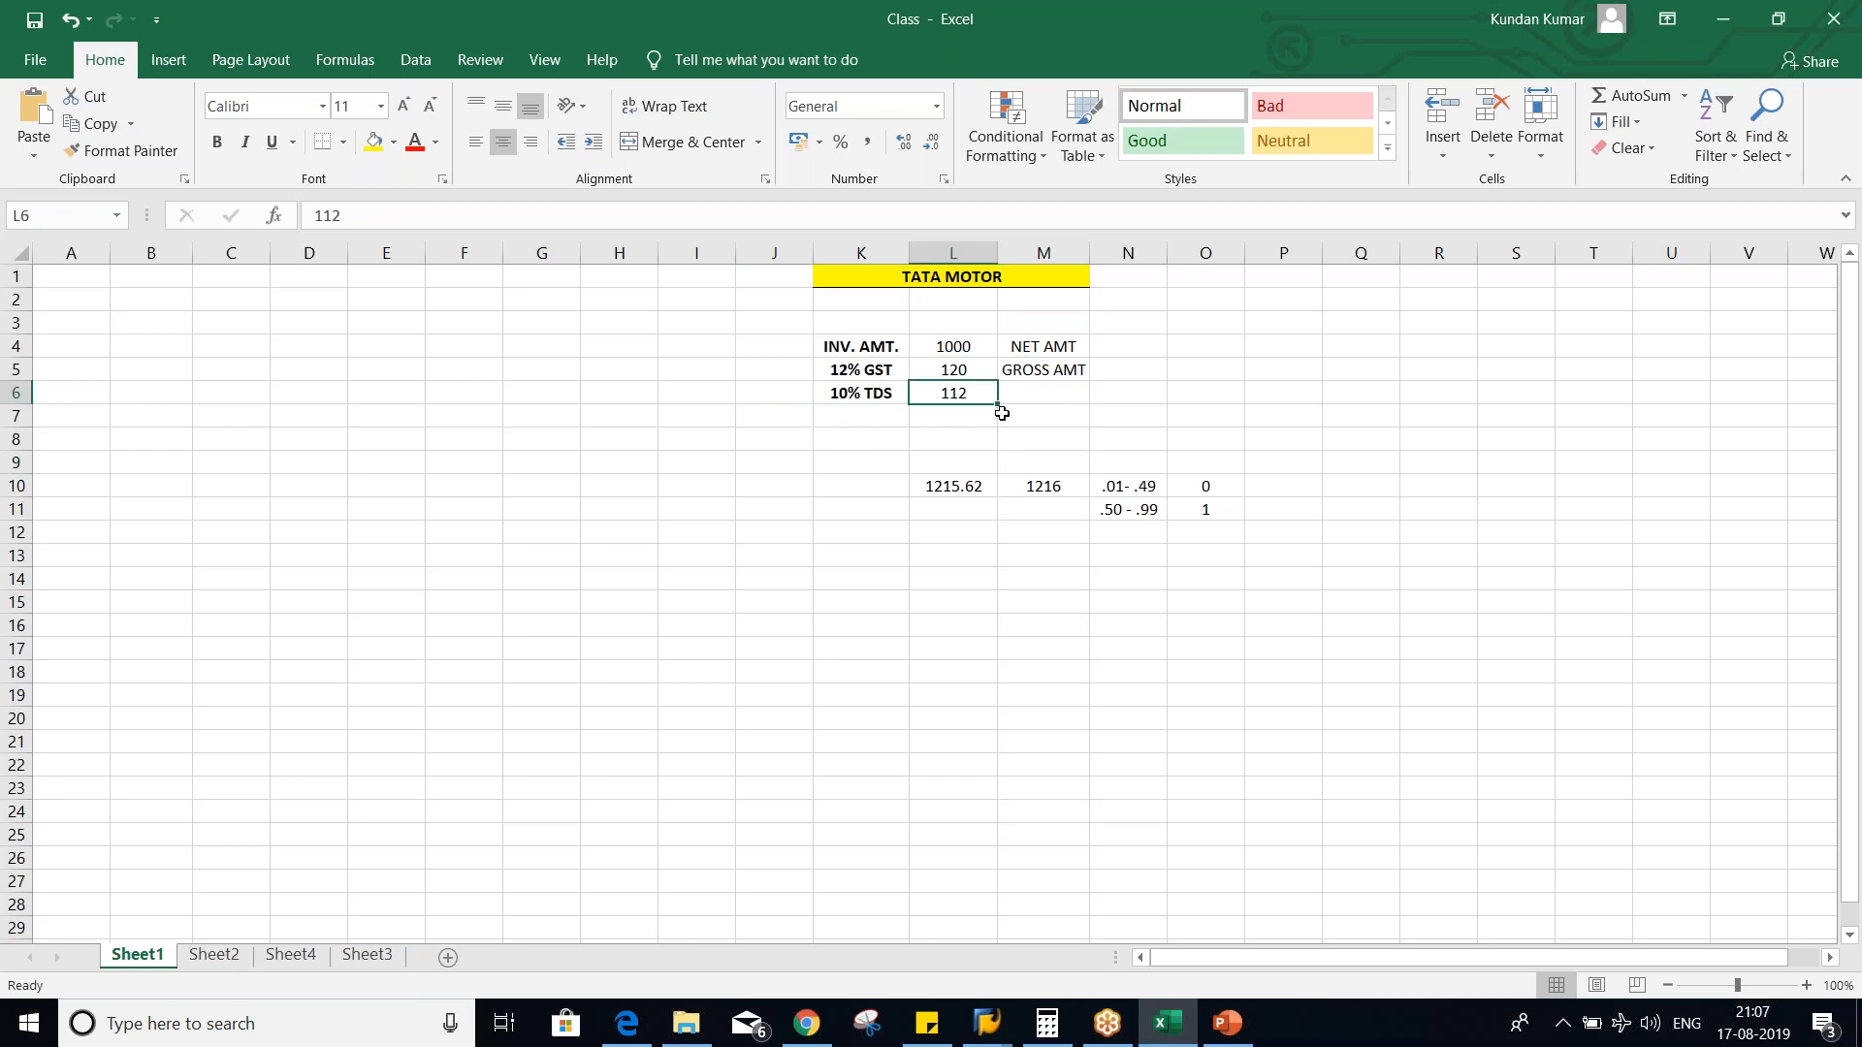
pyautogui.write('100')
pyautogui.press('Return')
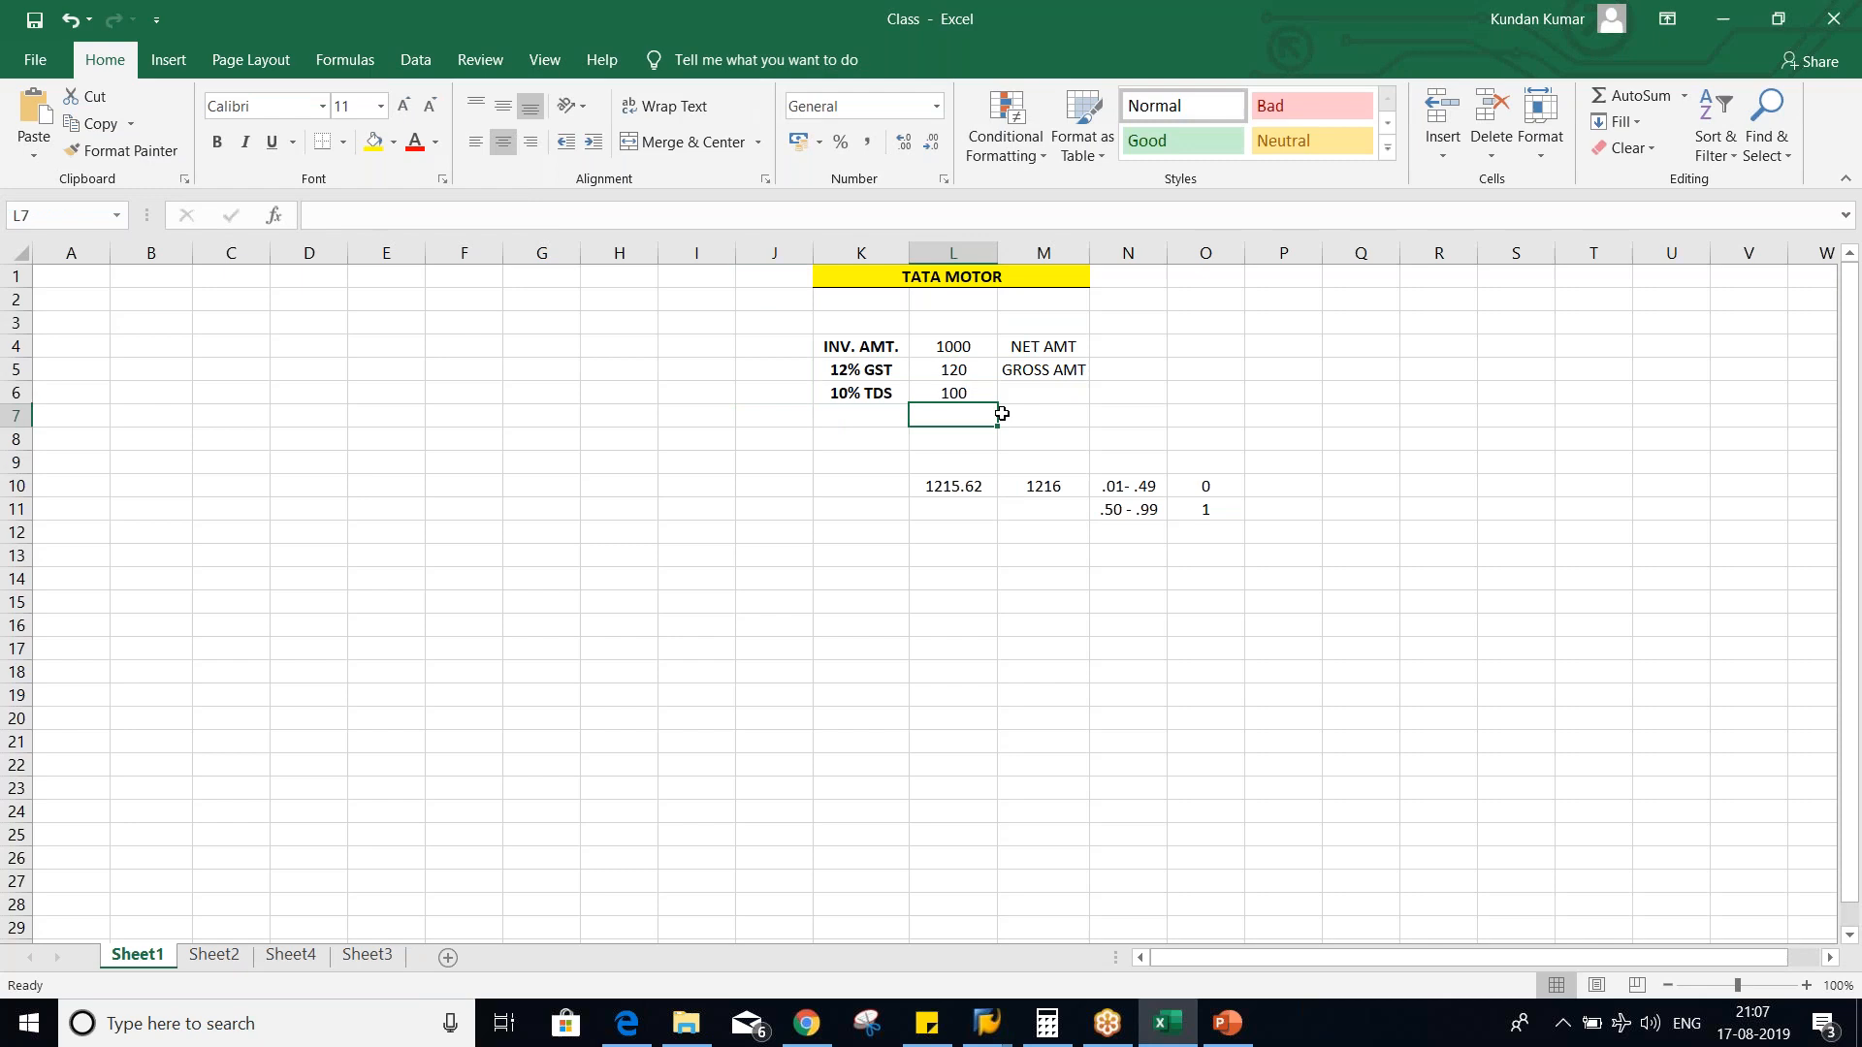
pyautogui.click(1065, 413)
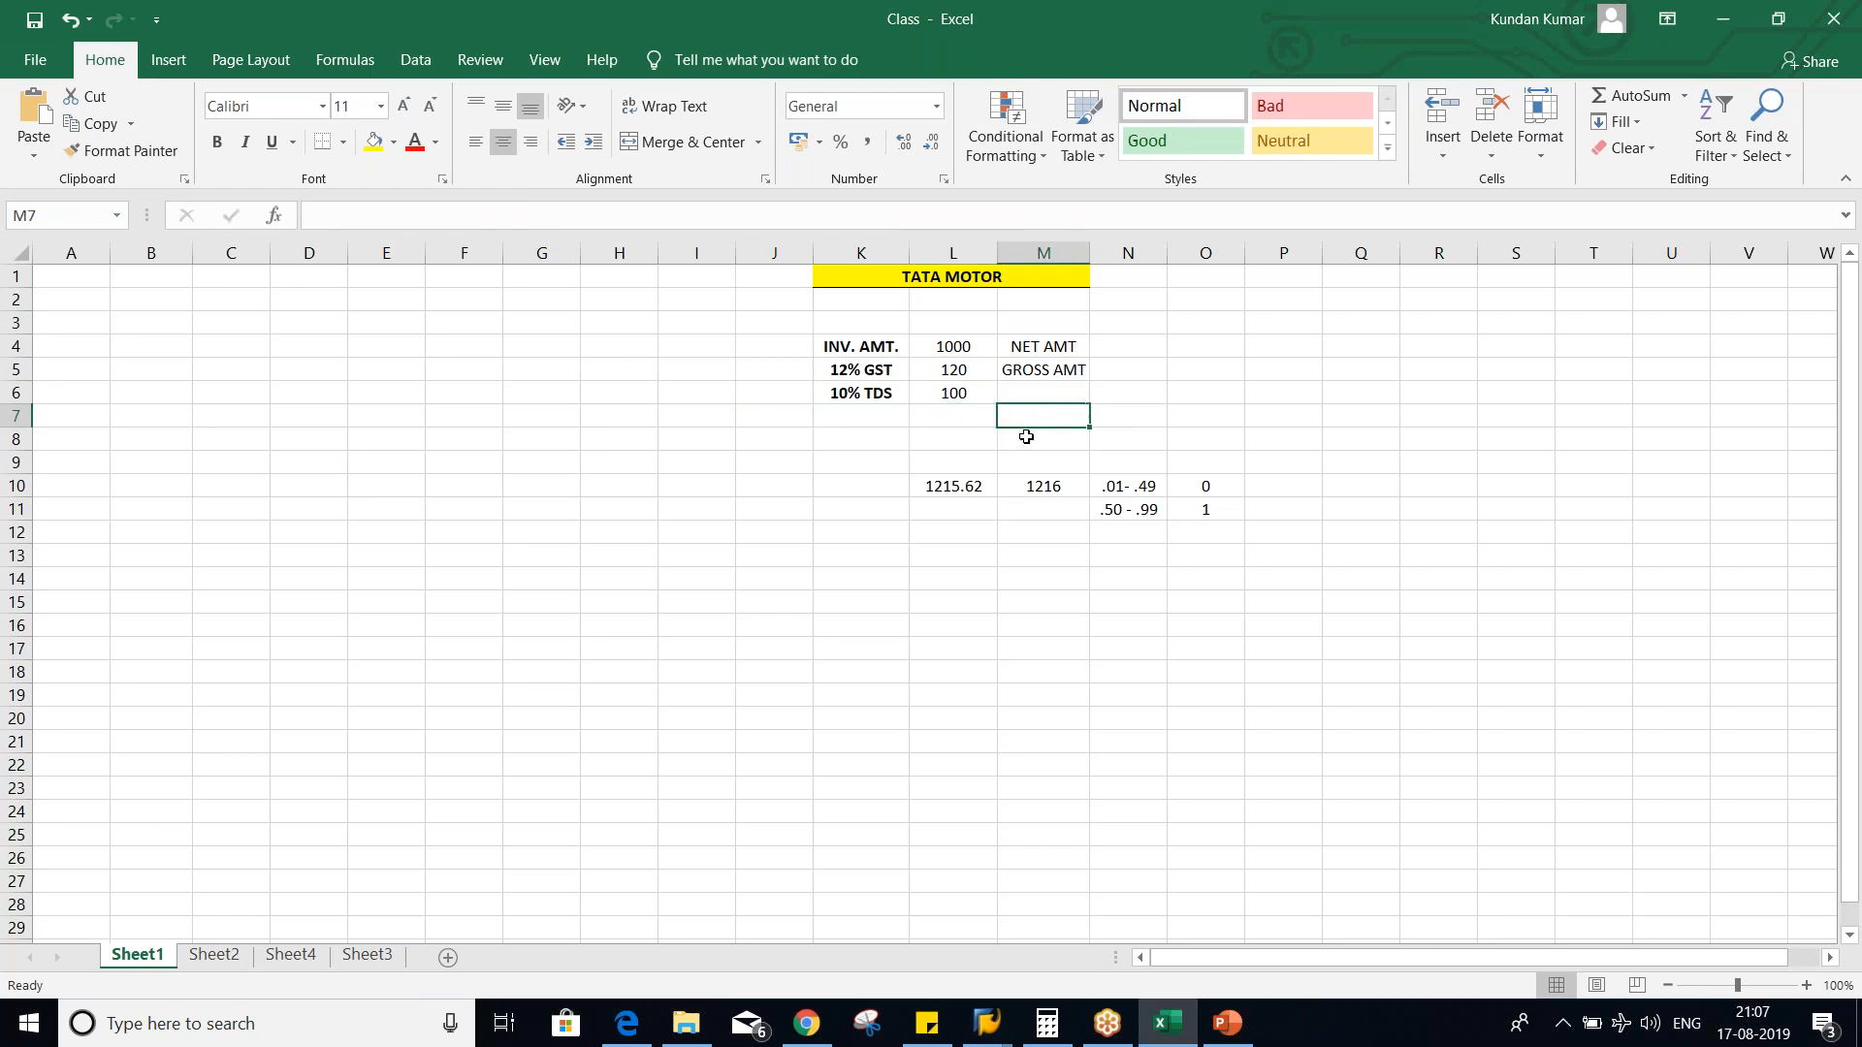
pyautogui.click(953, 399)
pyautogui.click(863, 401)
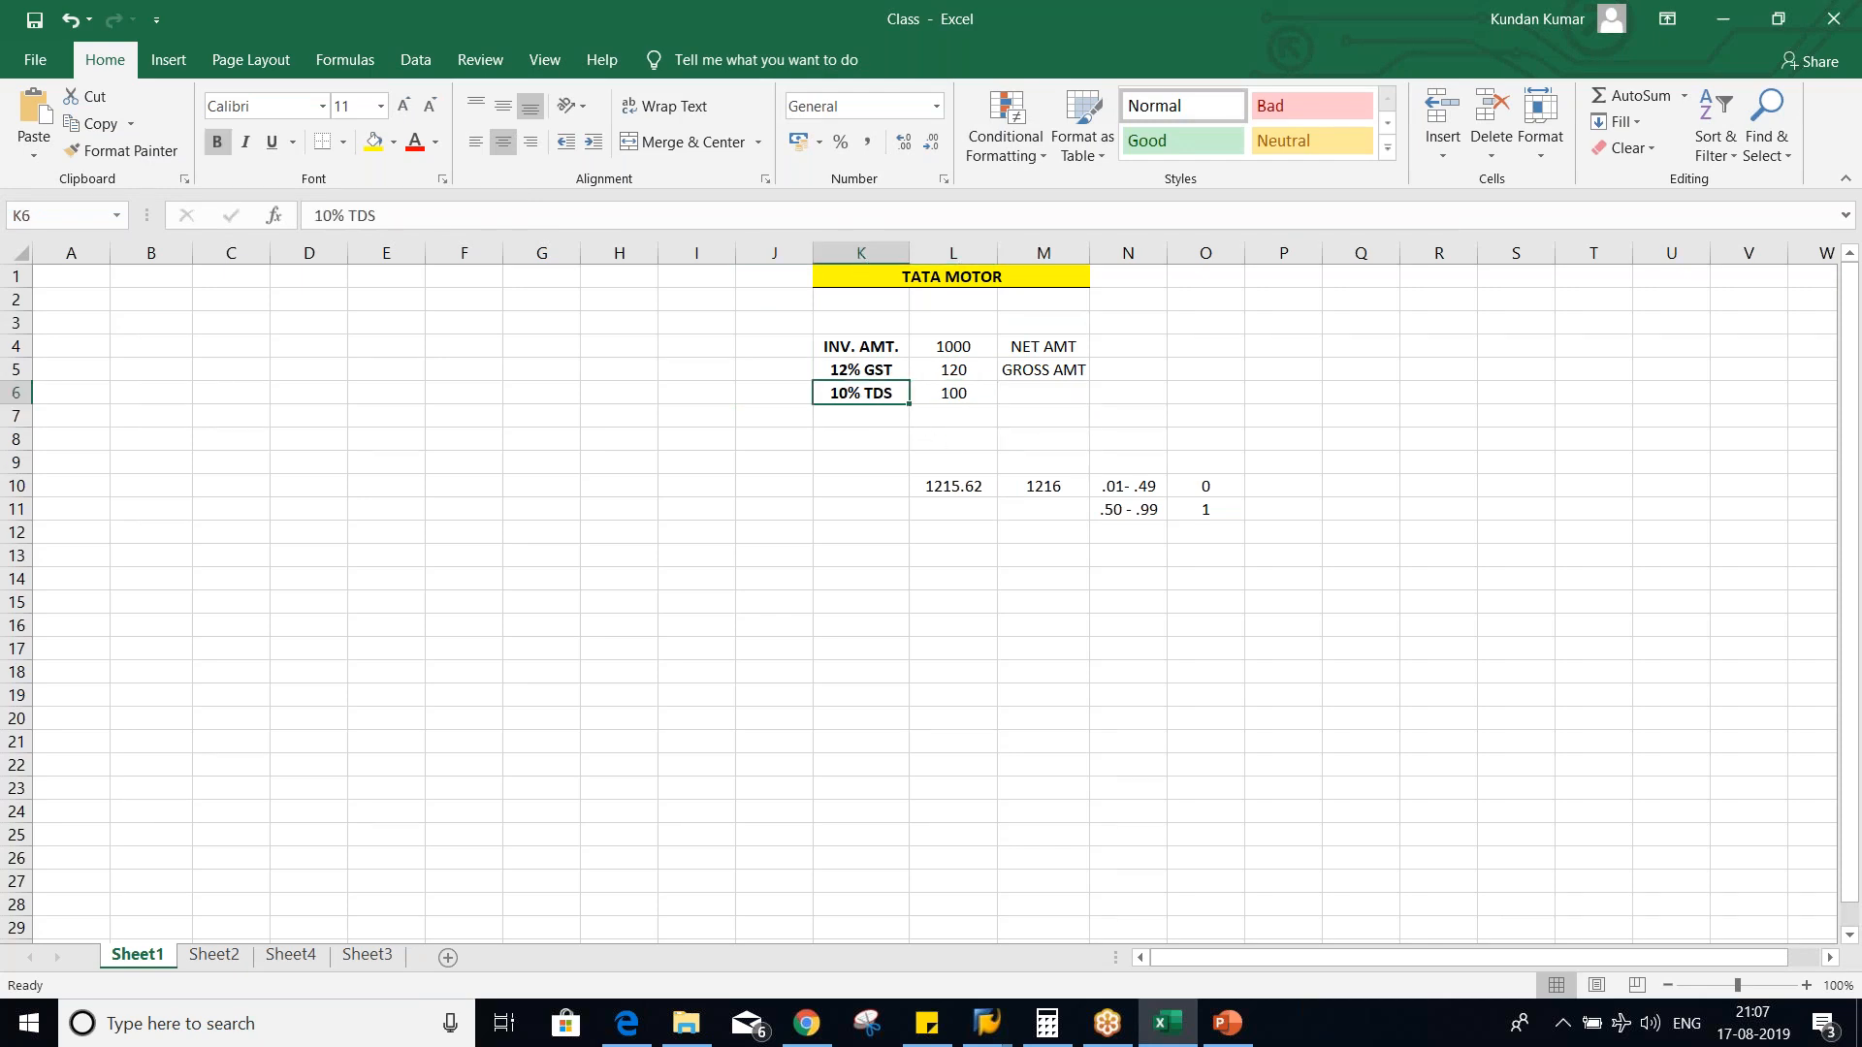
pyautogui.click(1027, 376)
pyautogui.press('Delete')
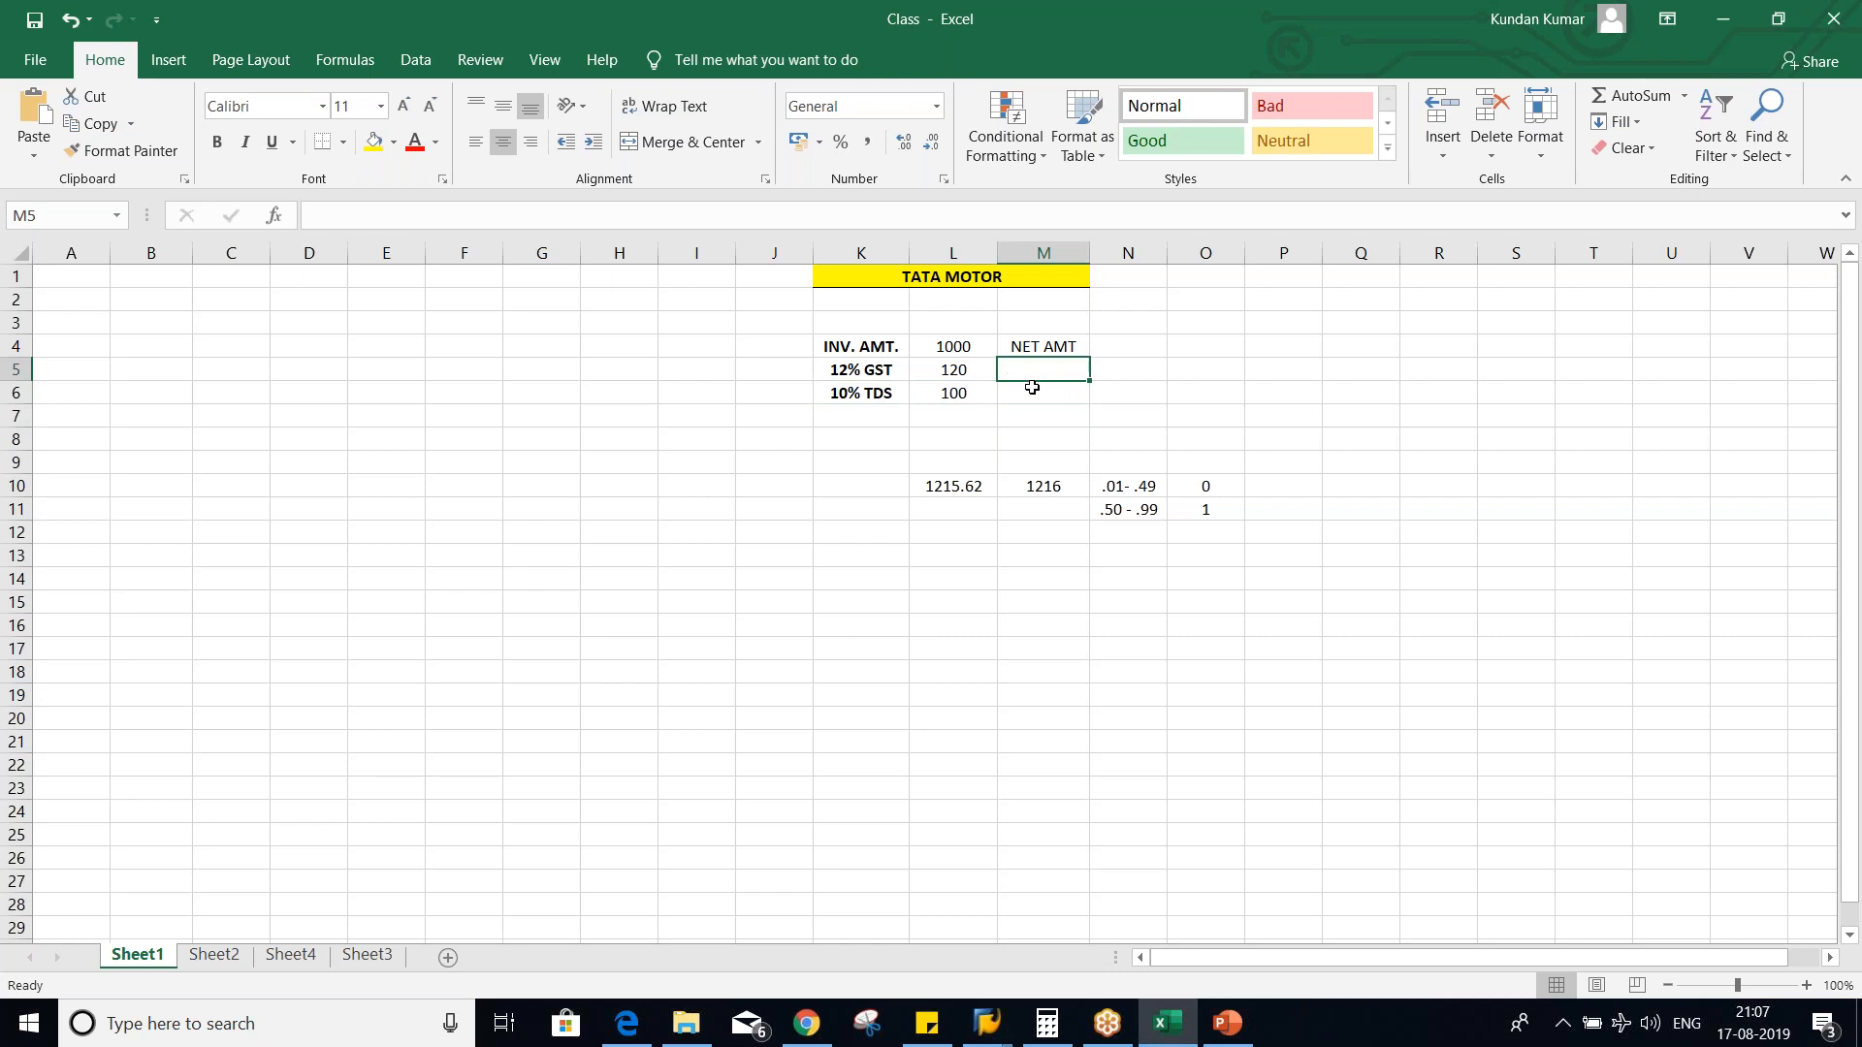
pyautogui.click(1006, 464)
# - Enter 75% in N4 beside the NET AMT label
pyautogui.click(957, 384)
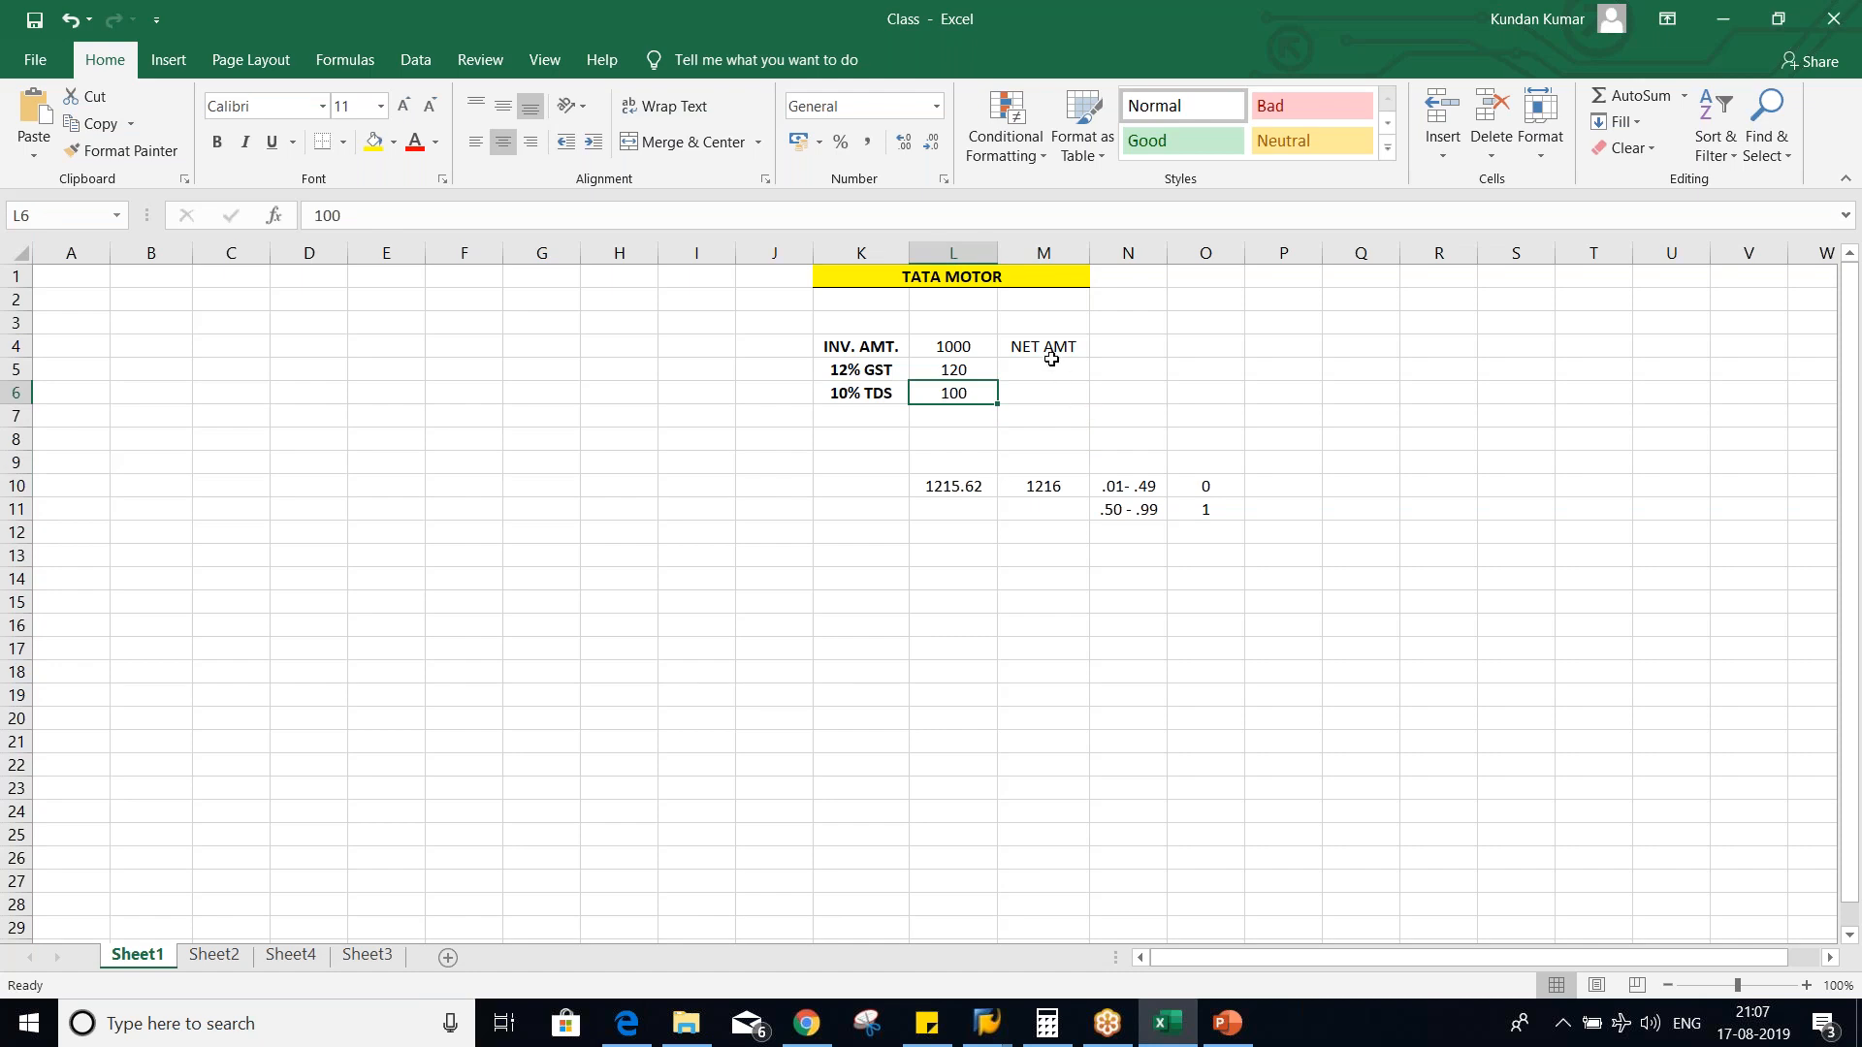
pyautogui.click(970, 361)
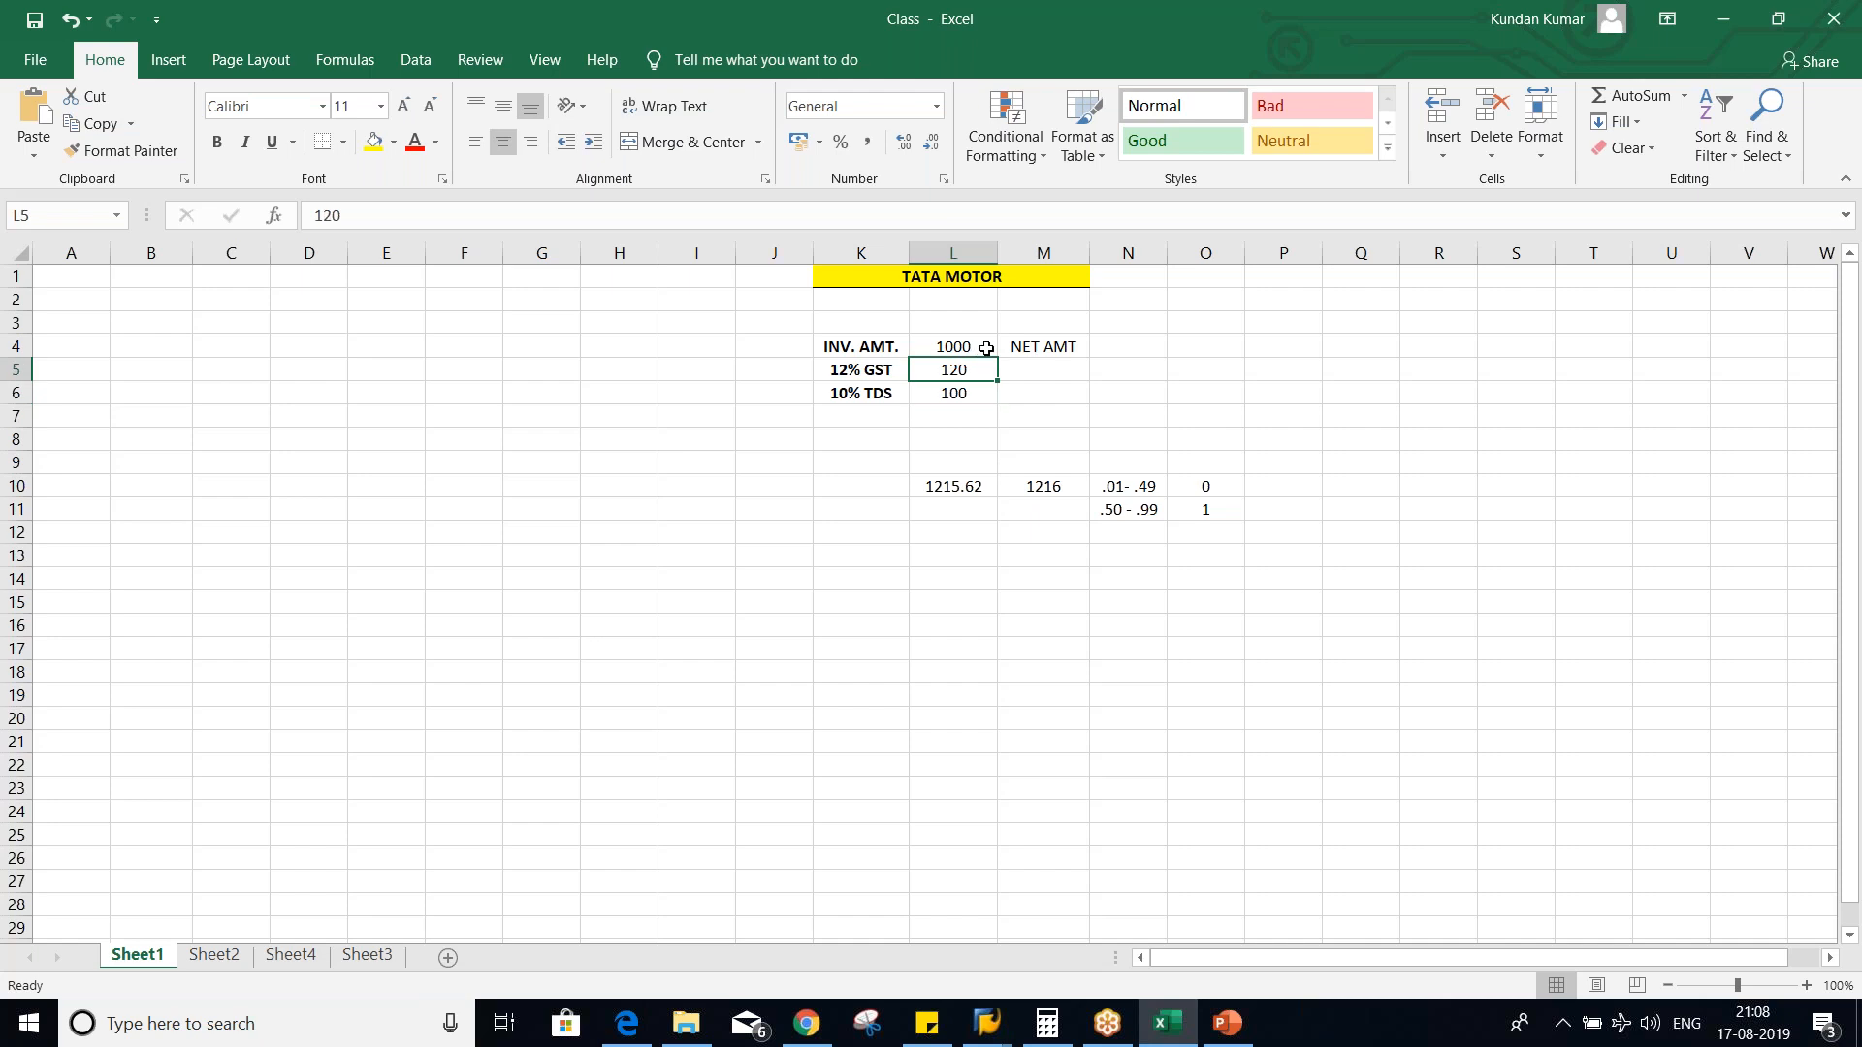
pyautogui.click(1115, 349)
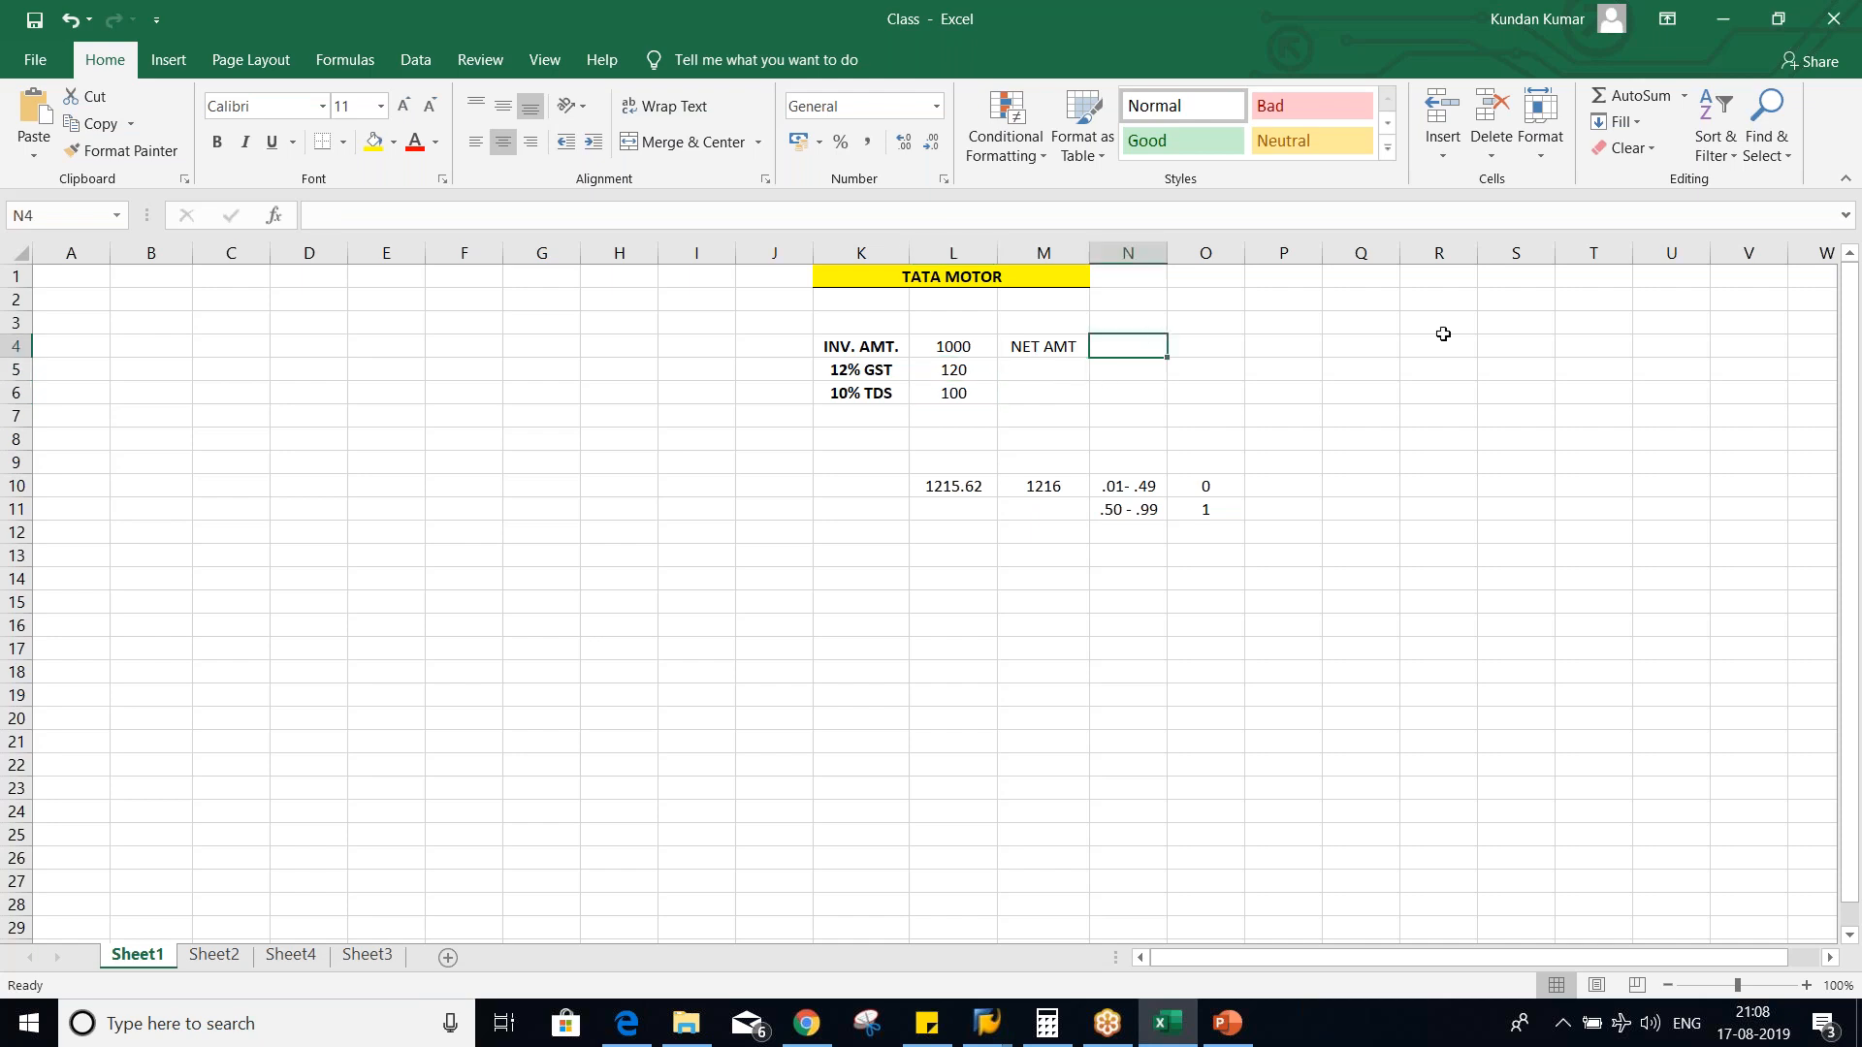
pyautogui.write('7')
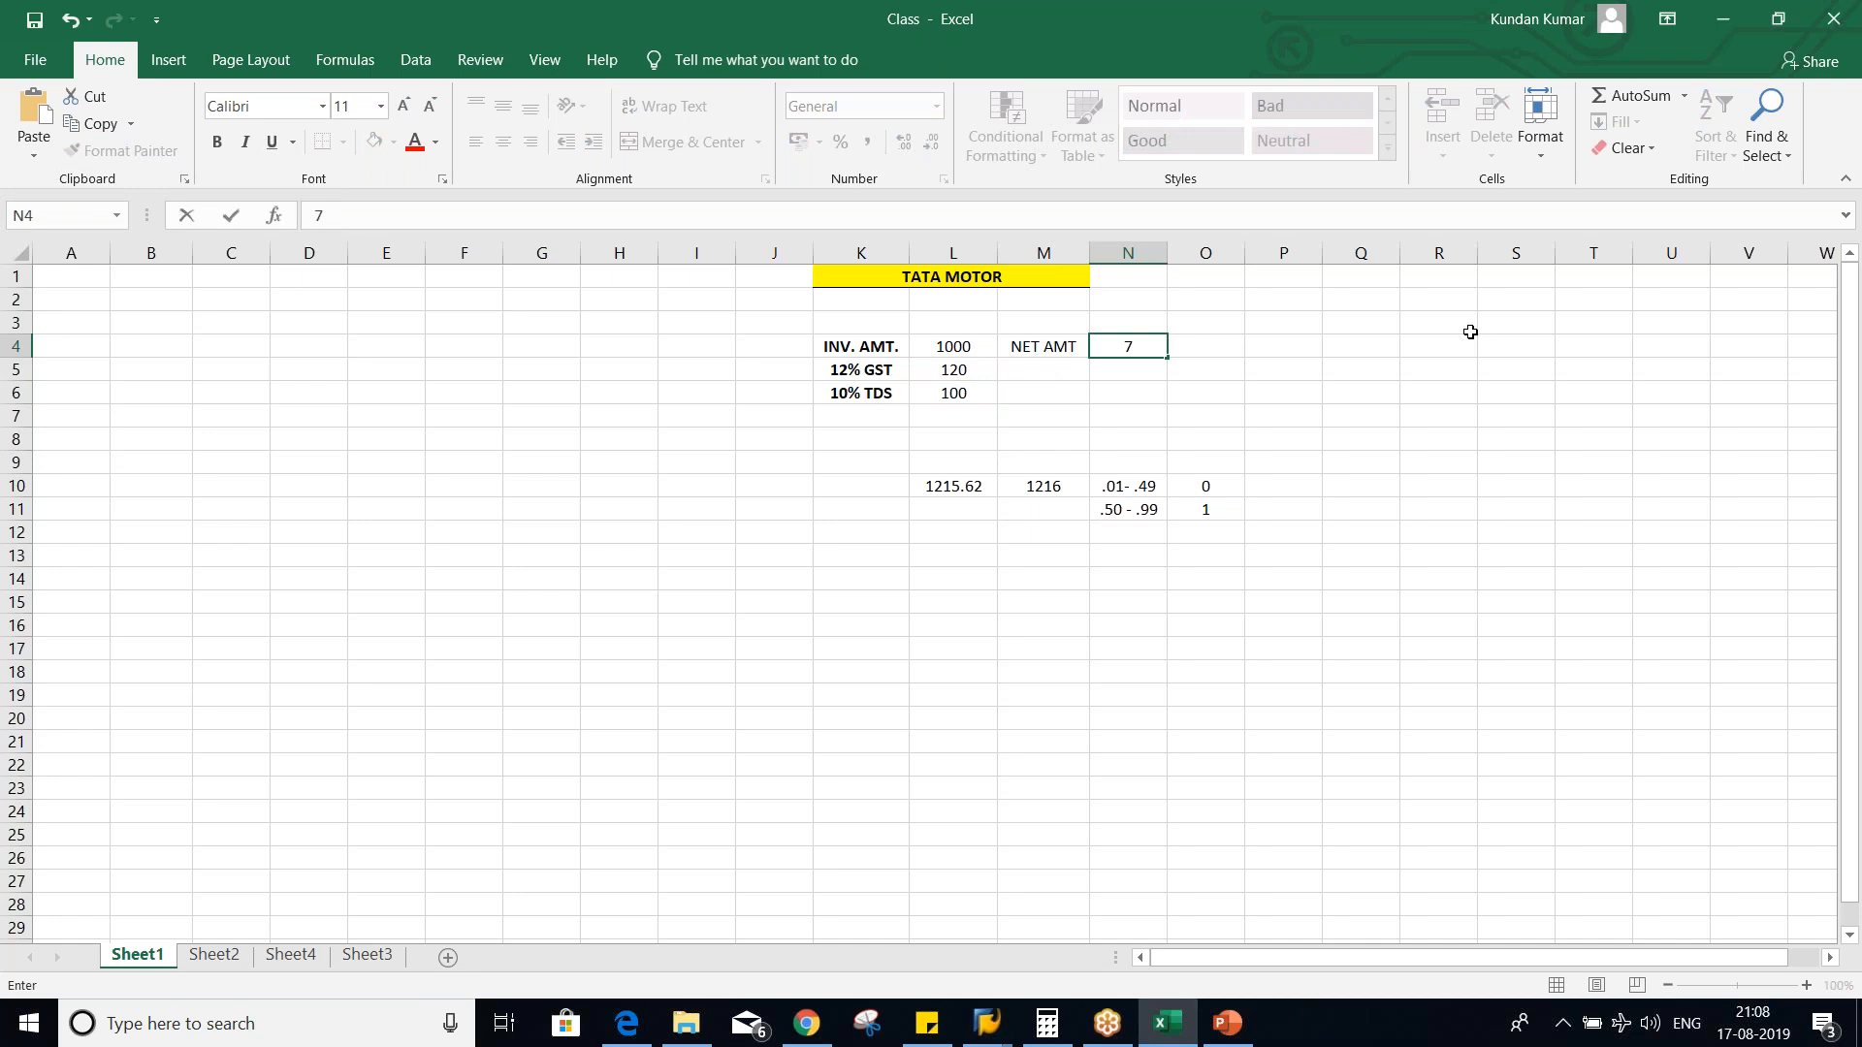
pyautogui.write('5%')
pyautogui.press('Return')
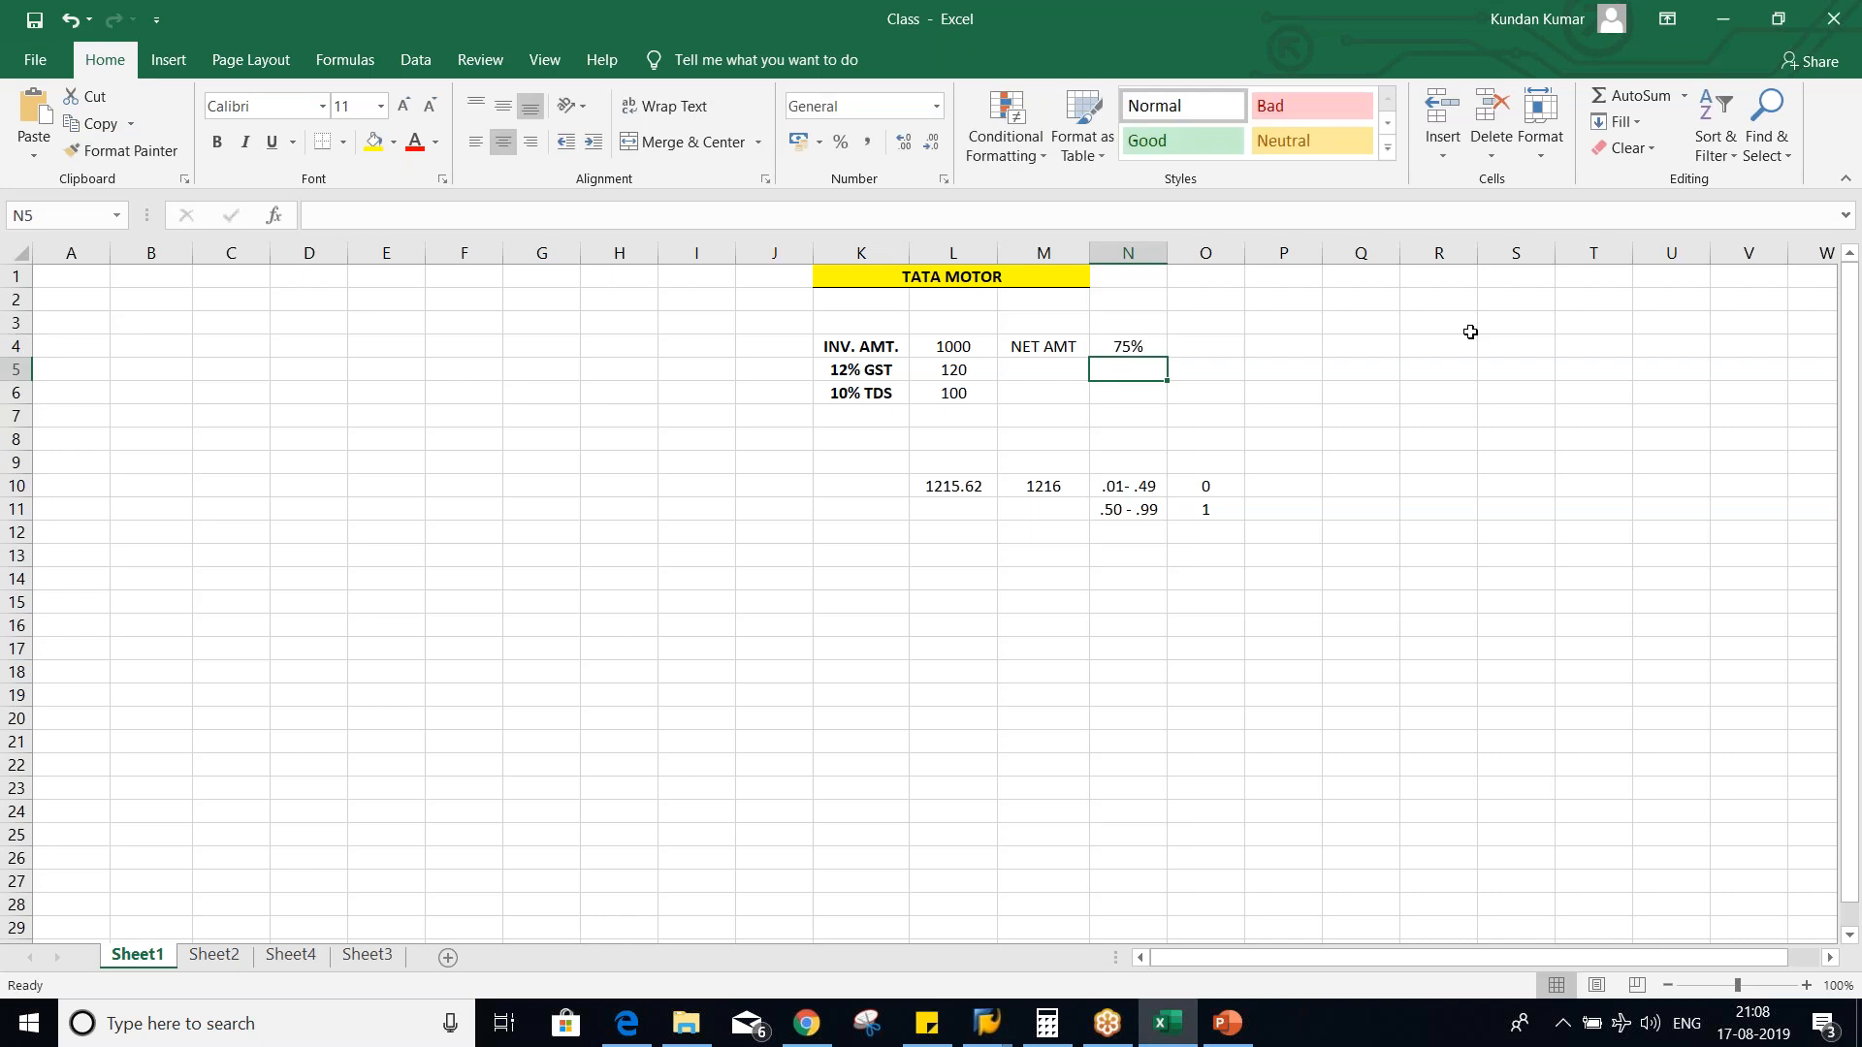
# - Set the percentage in N4 to 50% and point out the invoice amount in L4
pyautogui.press('Up')
pyautogui.press('Up')
pyautogui.press('Down')
pyautogui.write('50')
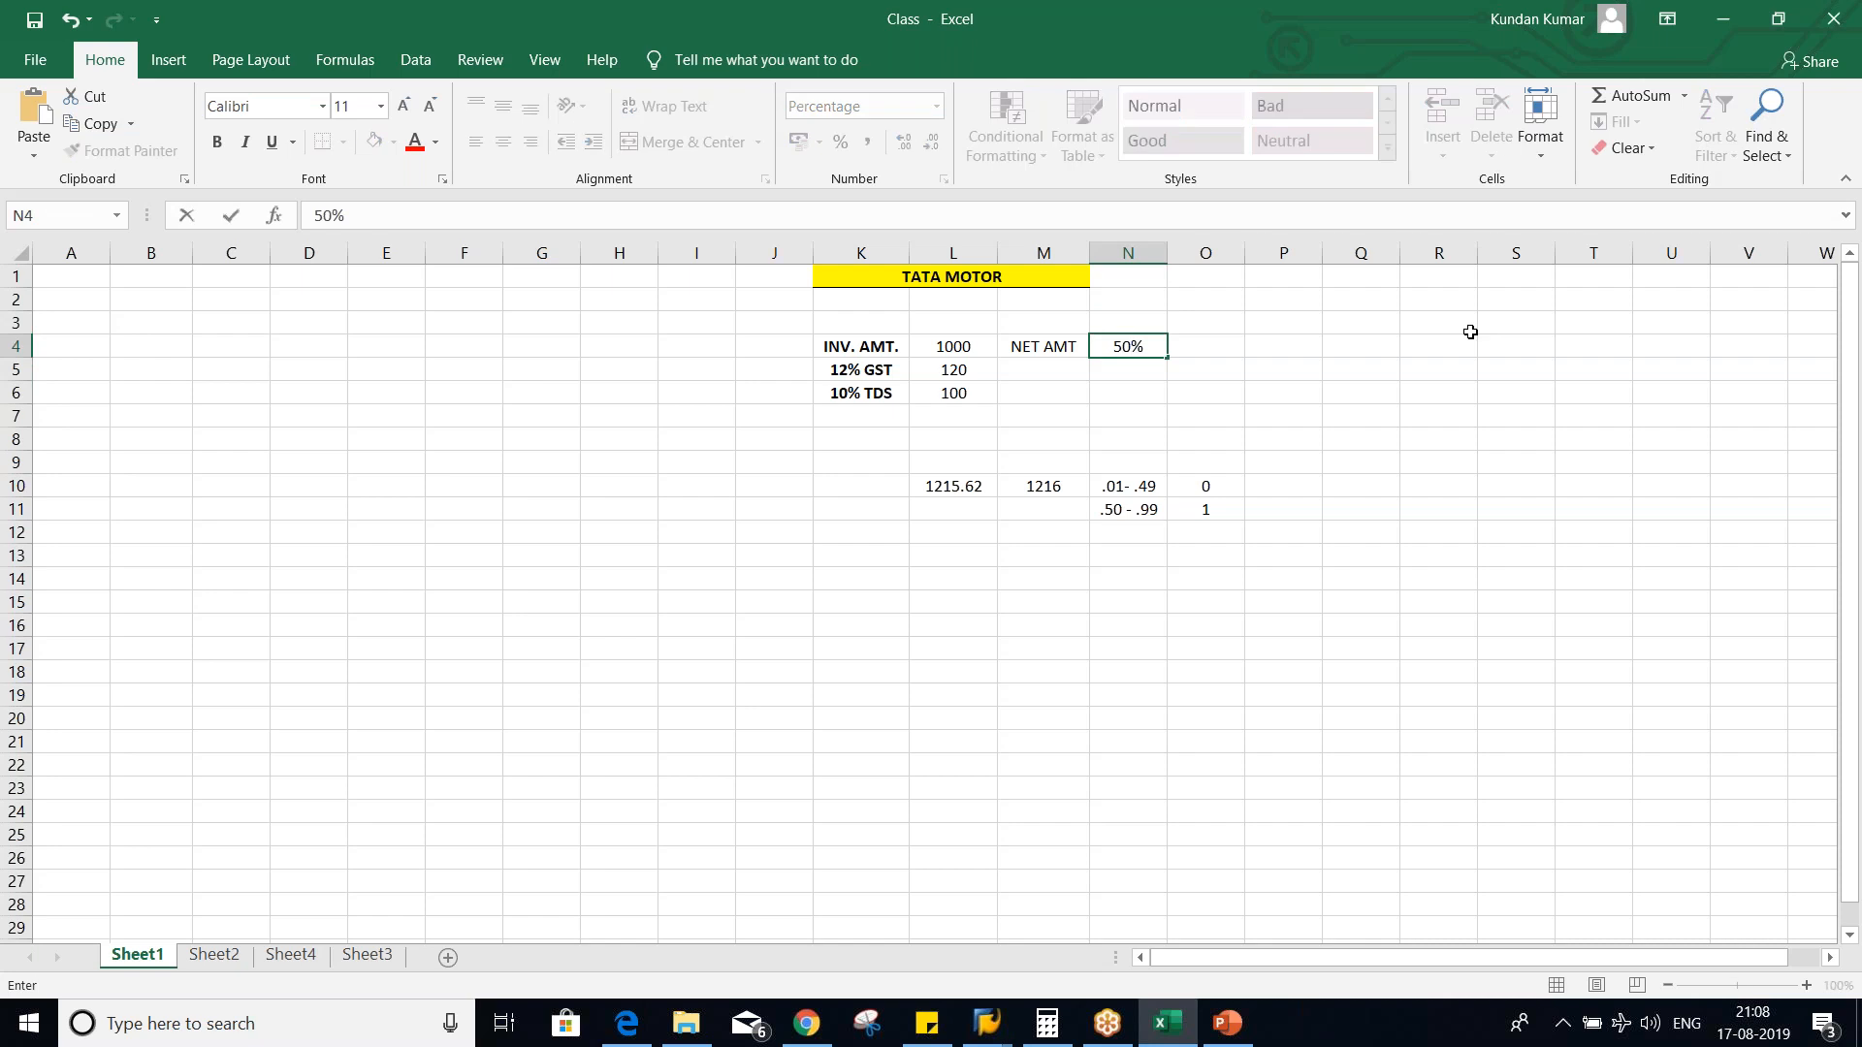
pyautogui.press('Return')
pyautogui.click(941, 344)
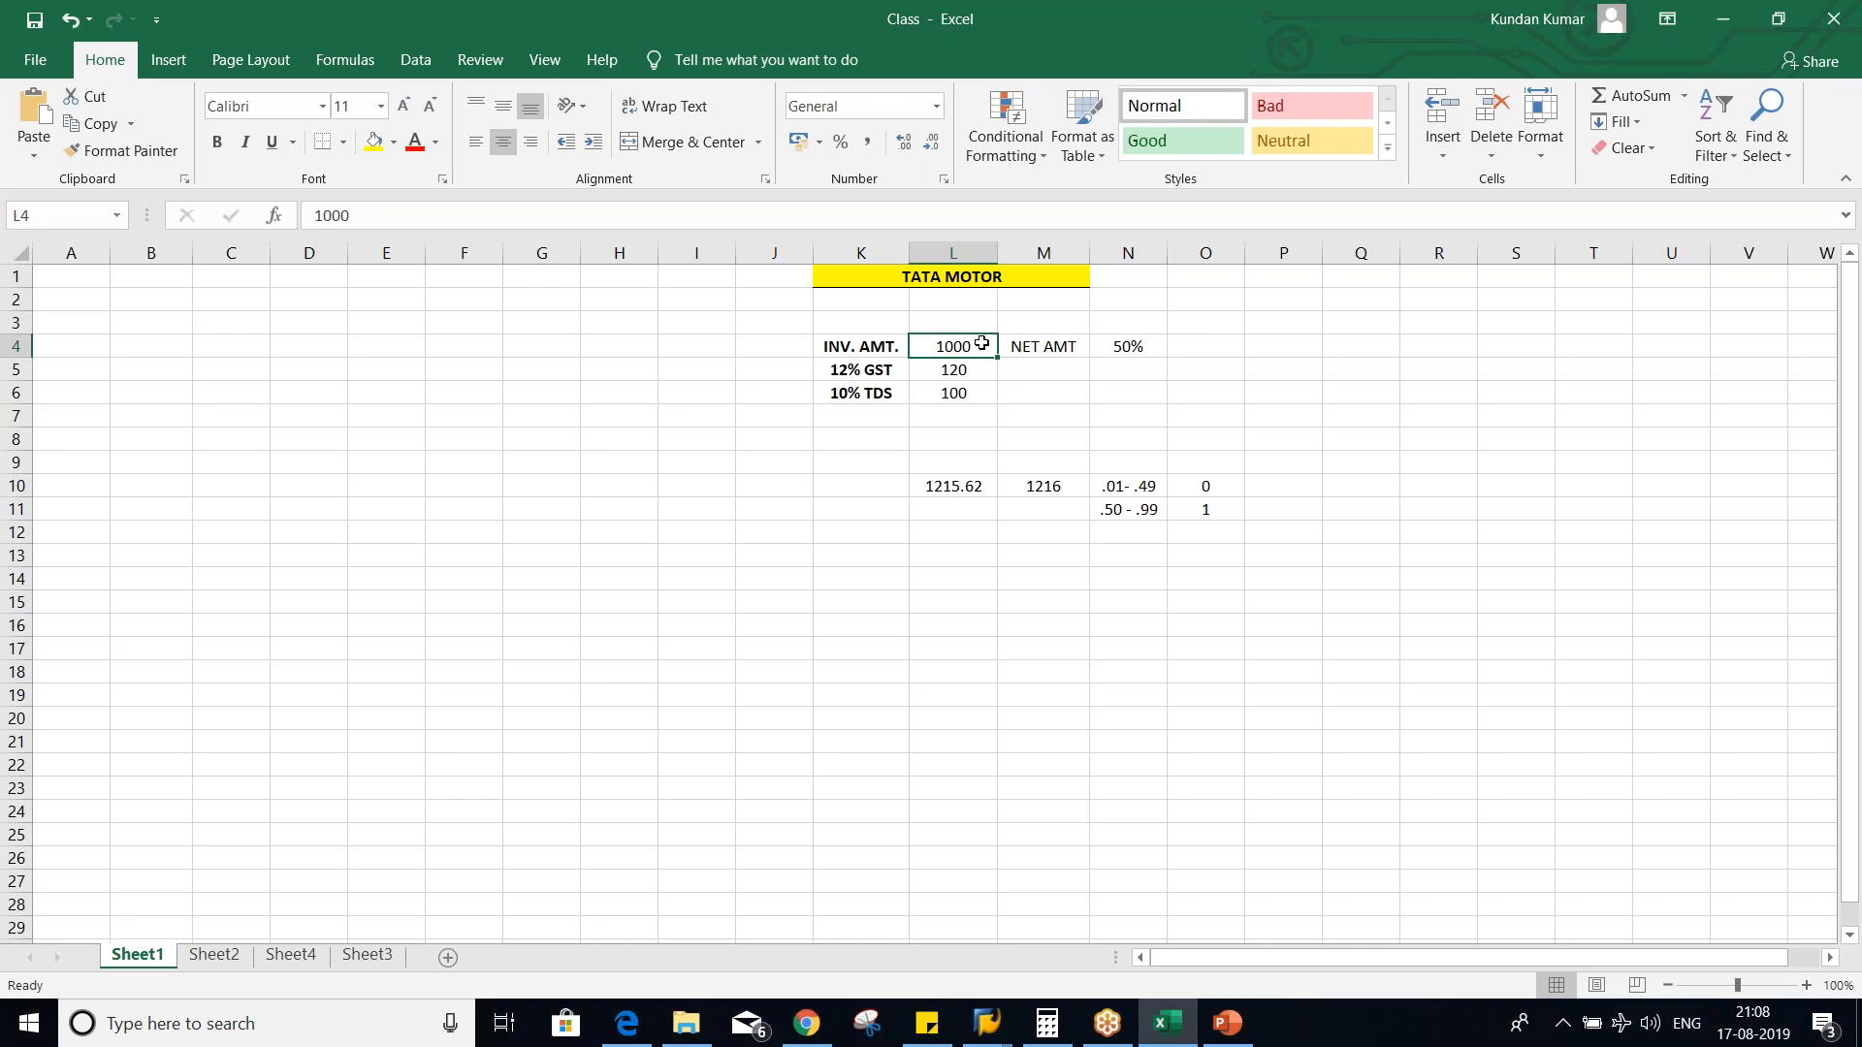
# - In SAP, set withholding tax type T5's base amount to Net amount, save it, and return to the Excel worksheet
pyautogui.hotkey('alt', 'Tab')
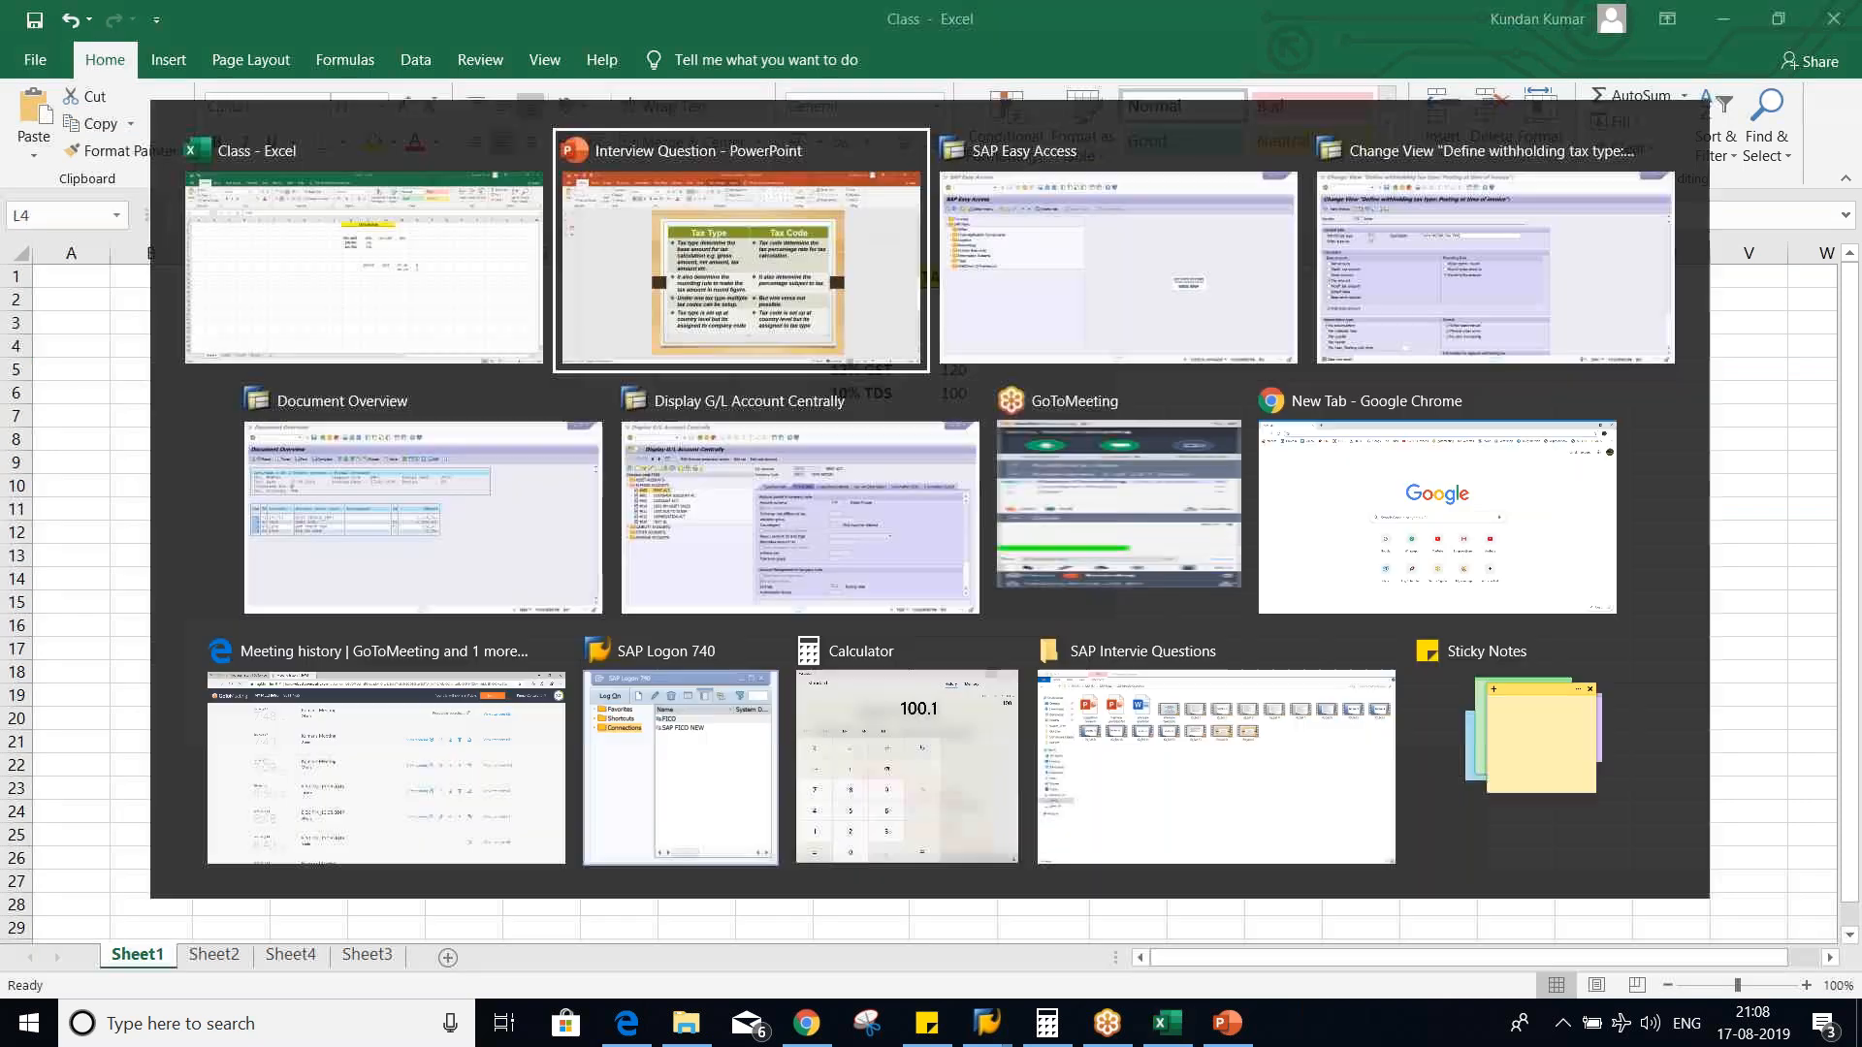
pyautogui.hotkey('alt', 'Tab')
pyautogui.hotkey('alt', 'Tab')
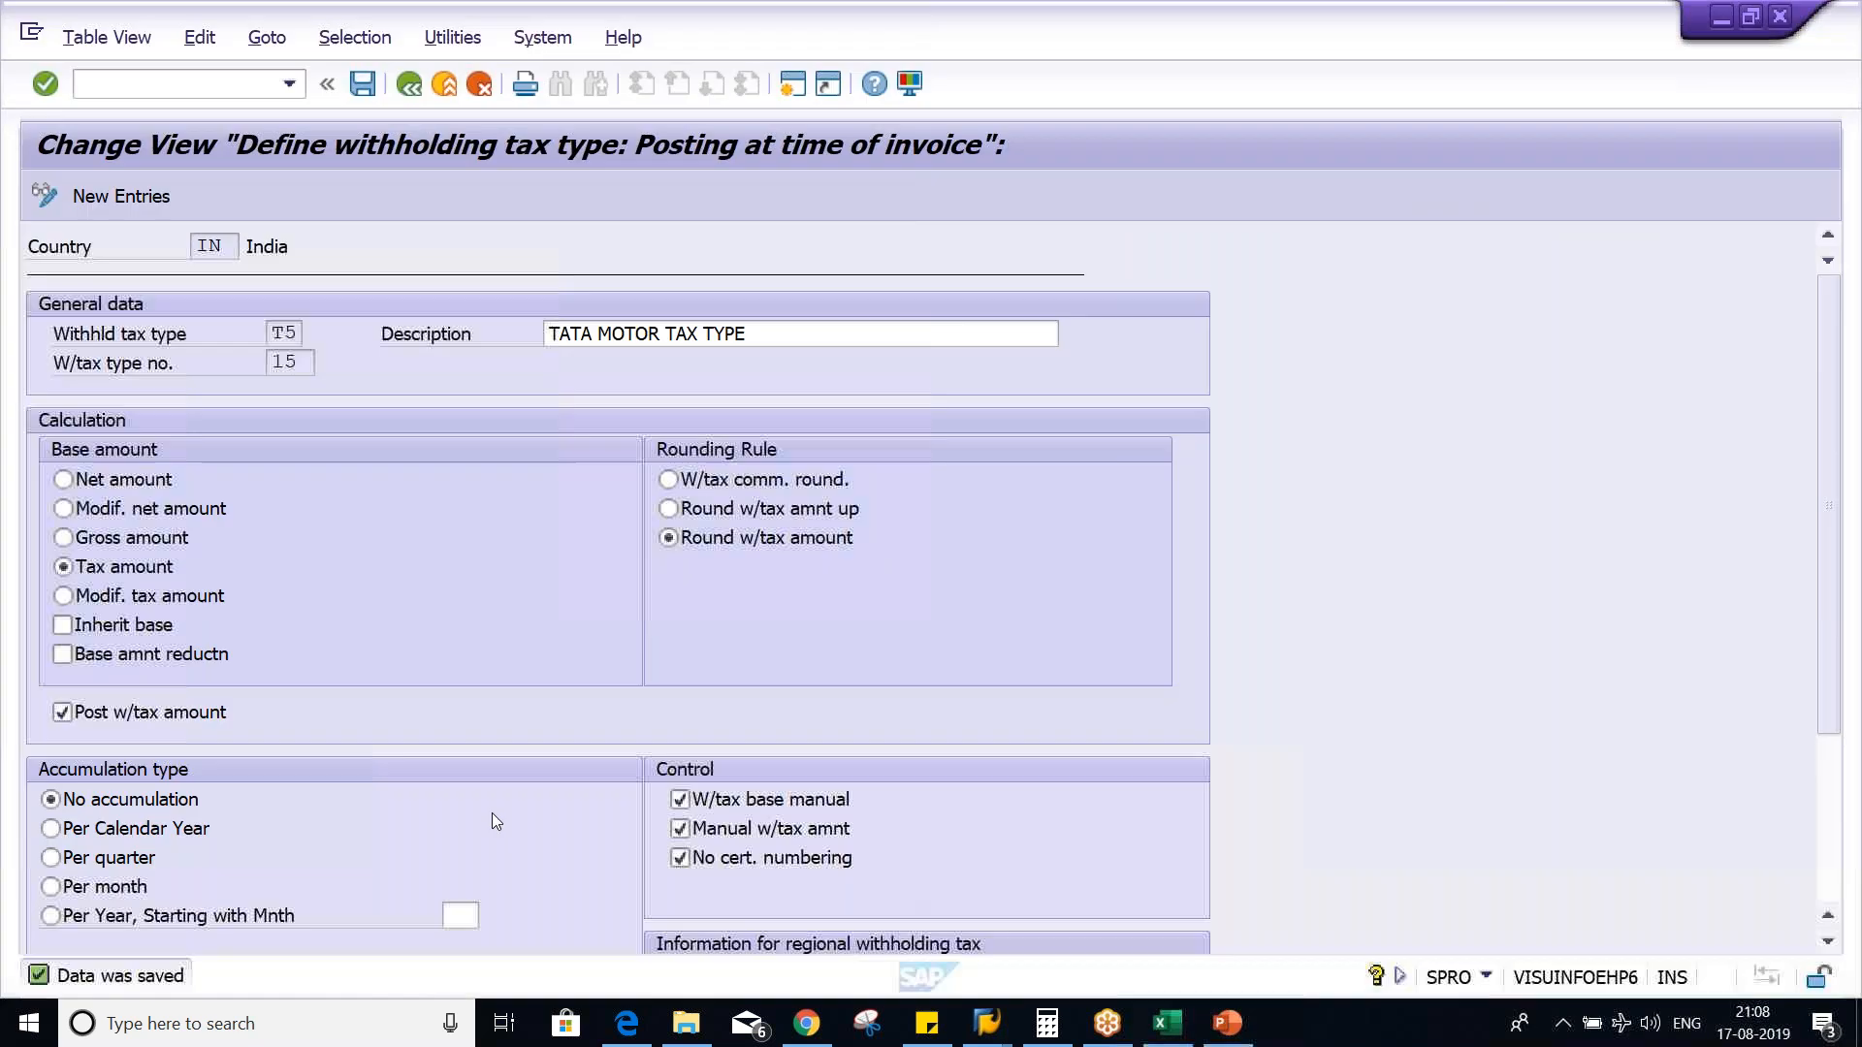
pyautogui.click(132, 475)
pyautogui.hotkey('ctrl', 's')
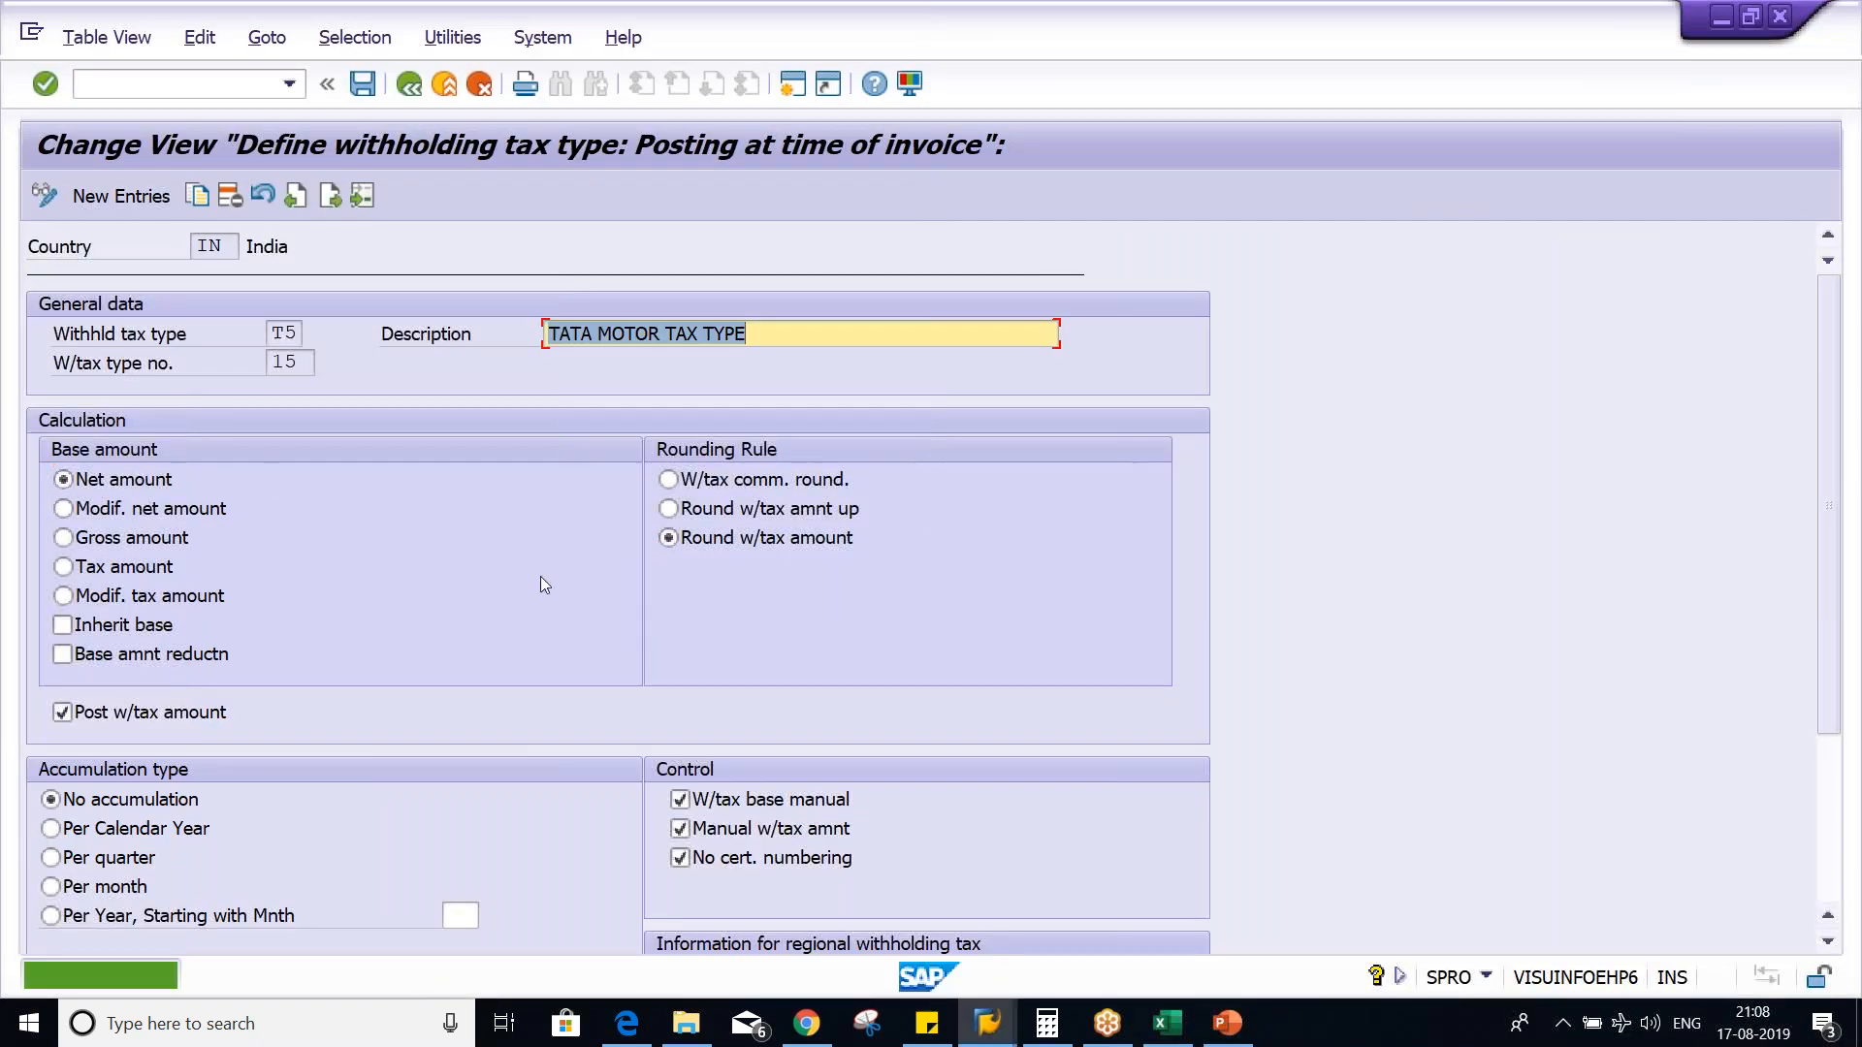
pyautogui.hotkey('alt', 'Tab')
pyautogui.click(1015, 619)
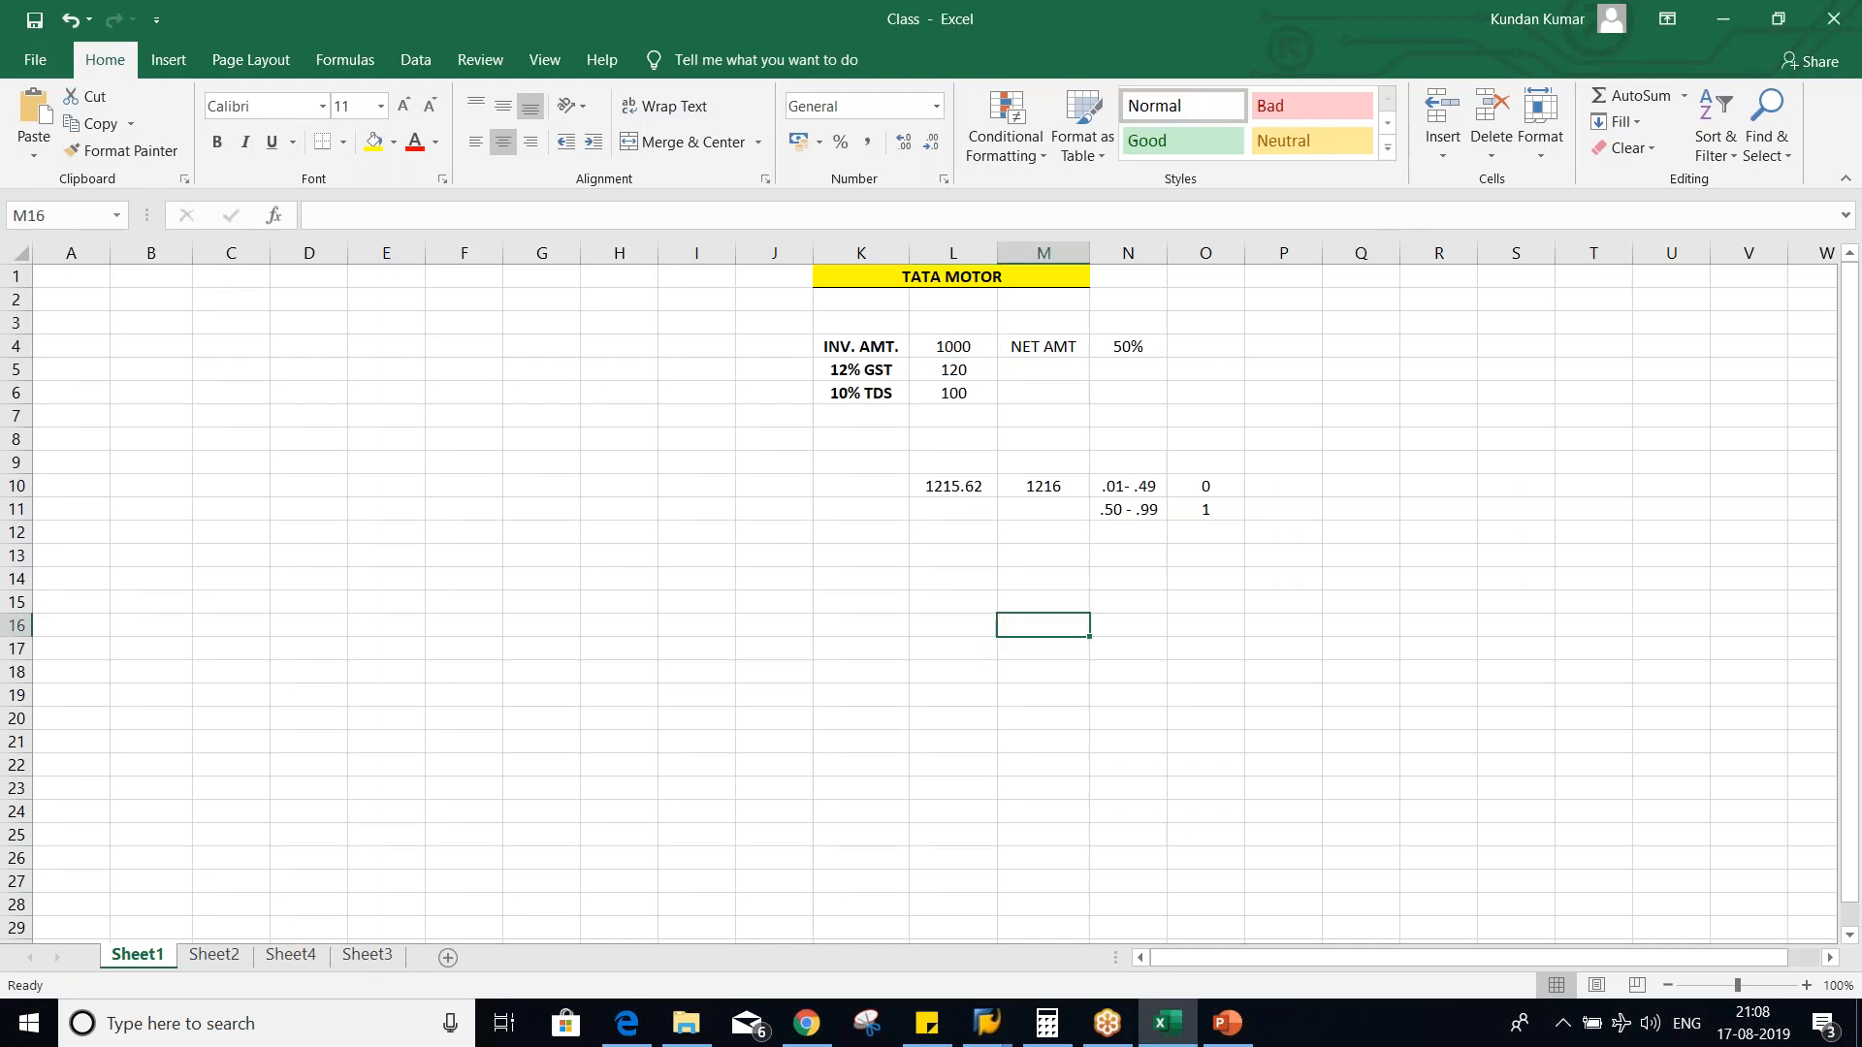
# - Enter 500 in O4 as the taxable portion of the invoice amount, beside the 50% rate
pyautogui.click(940, 390)
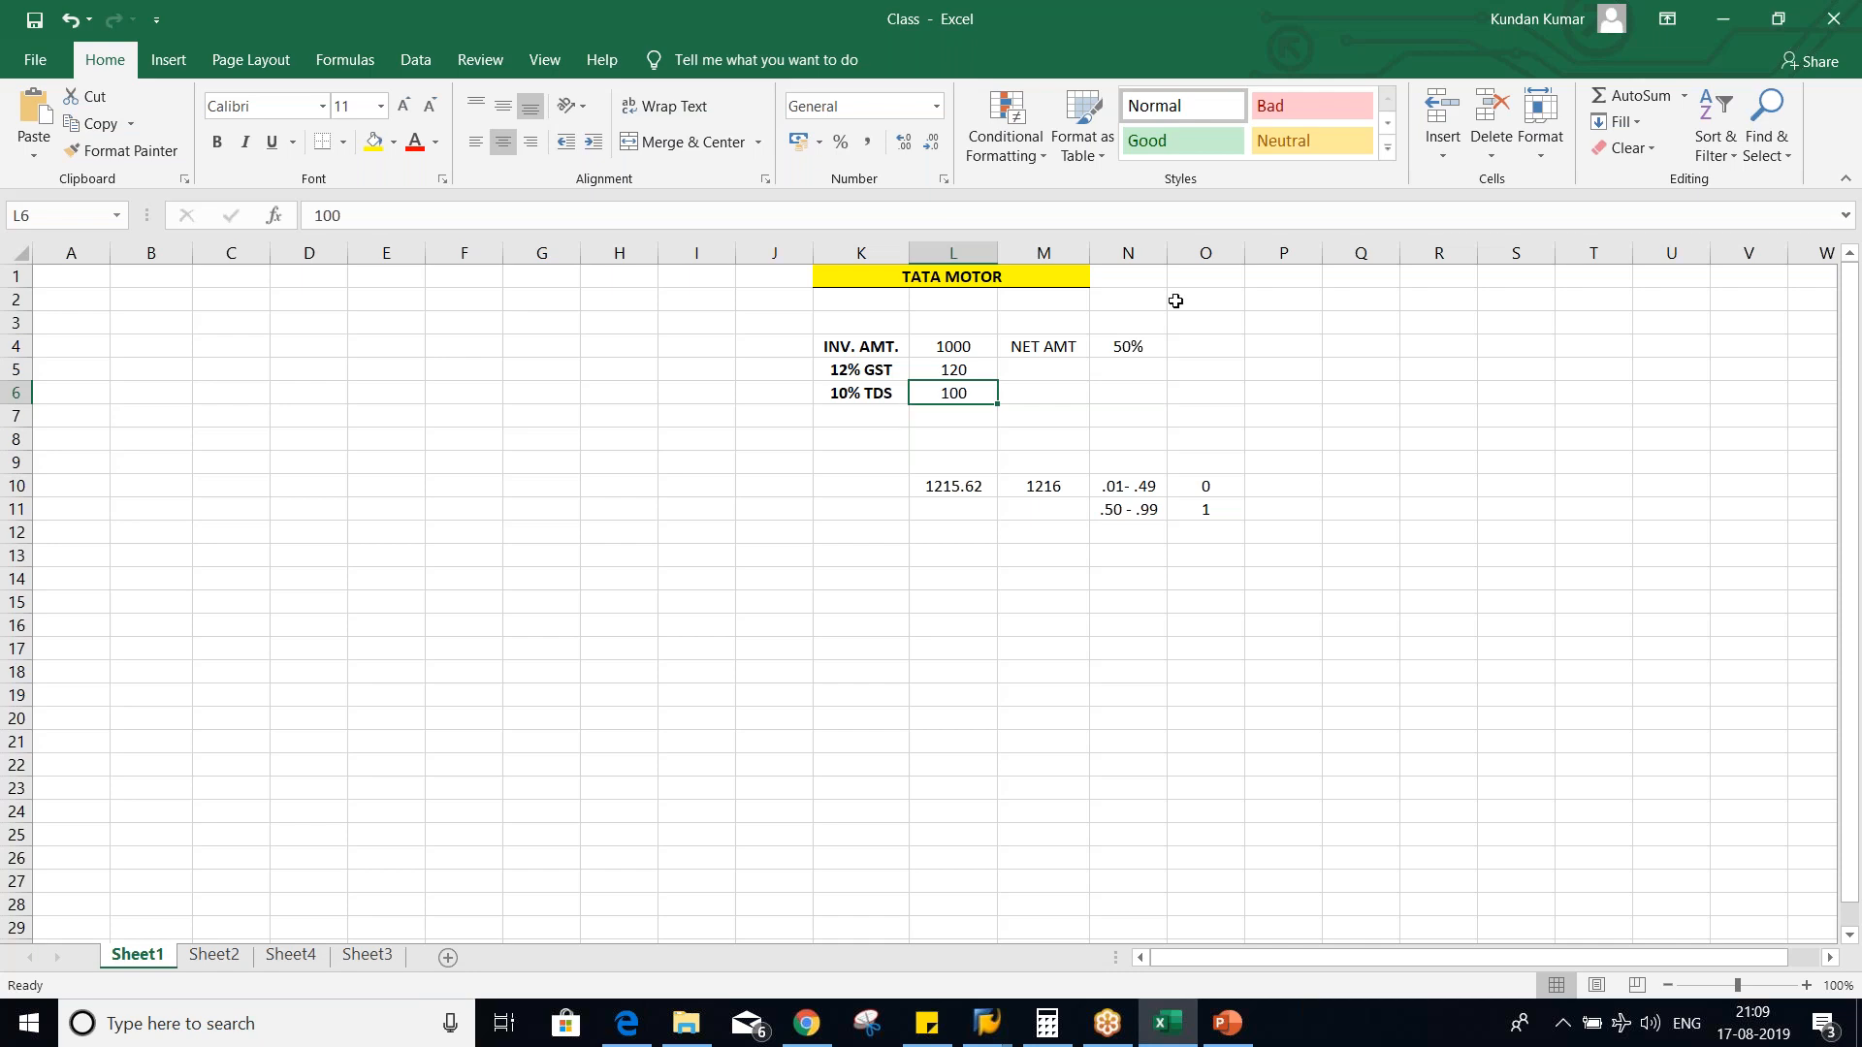
pyautogui.click(1132, 349)
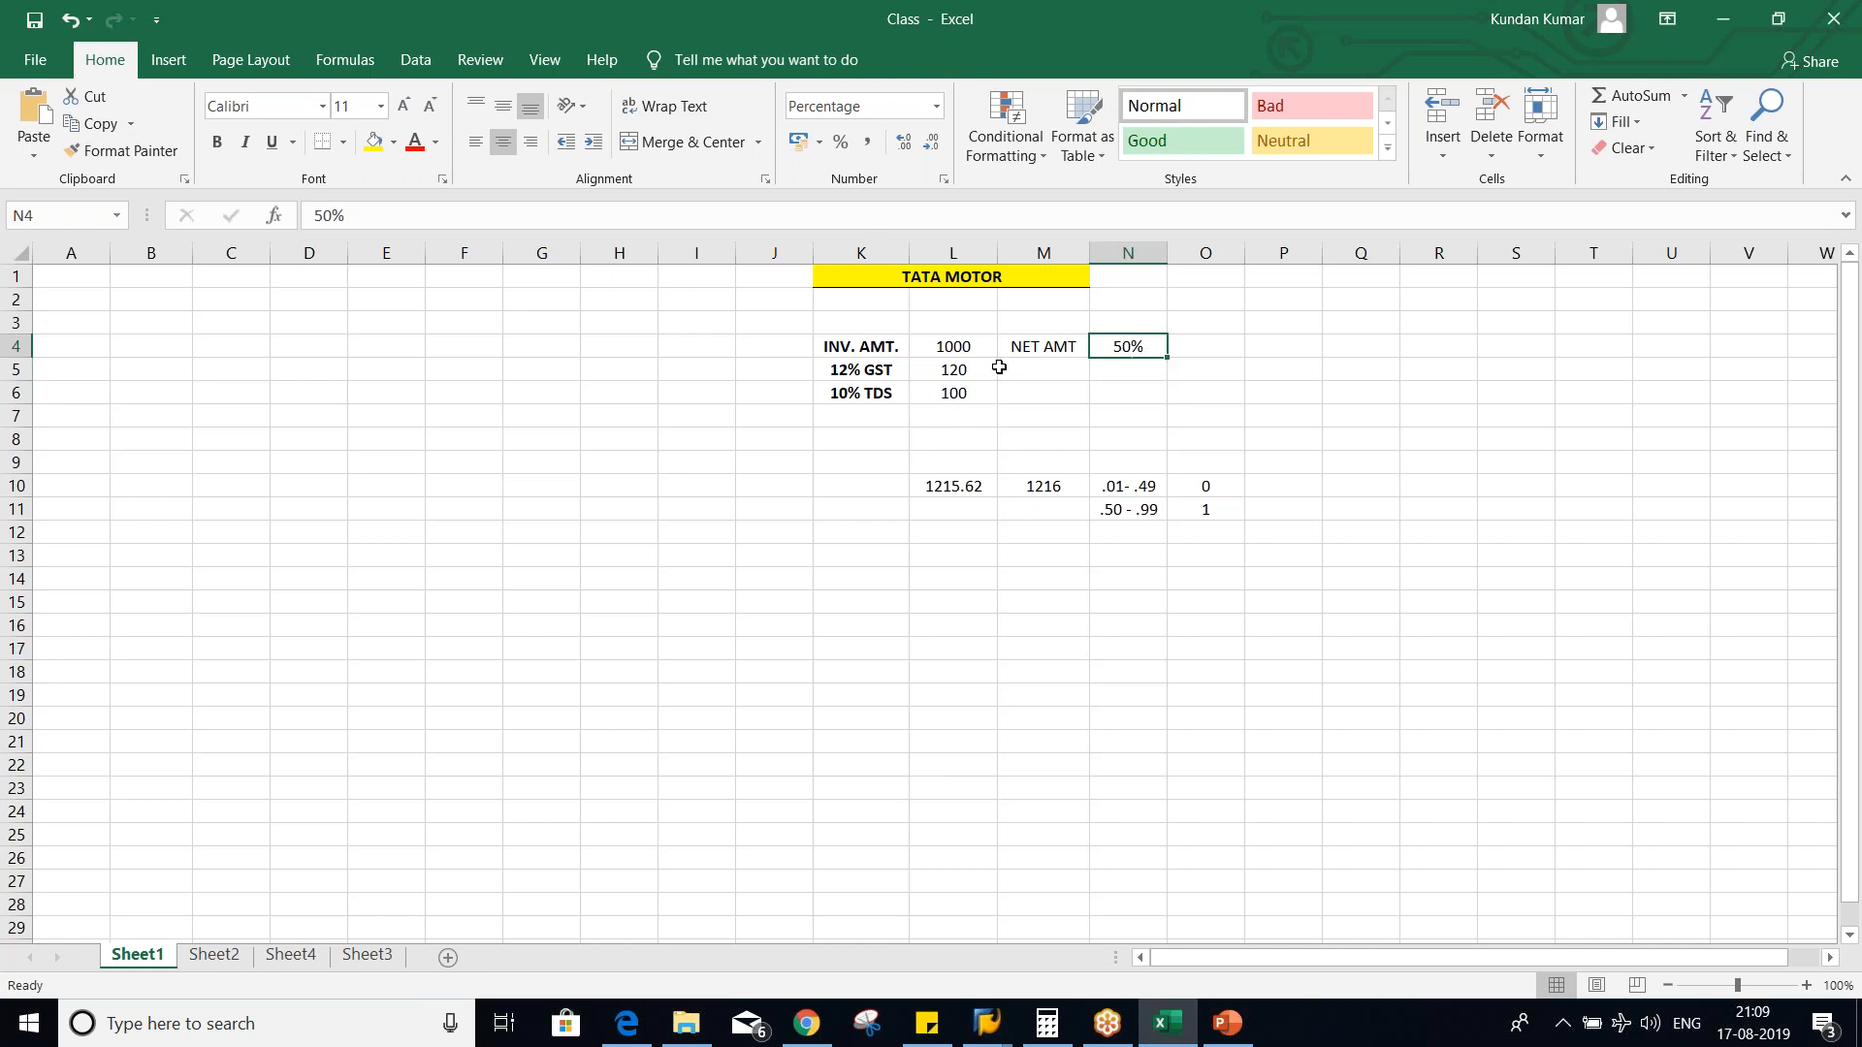
pyautogui.click(968, 348)
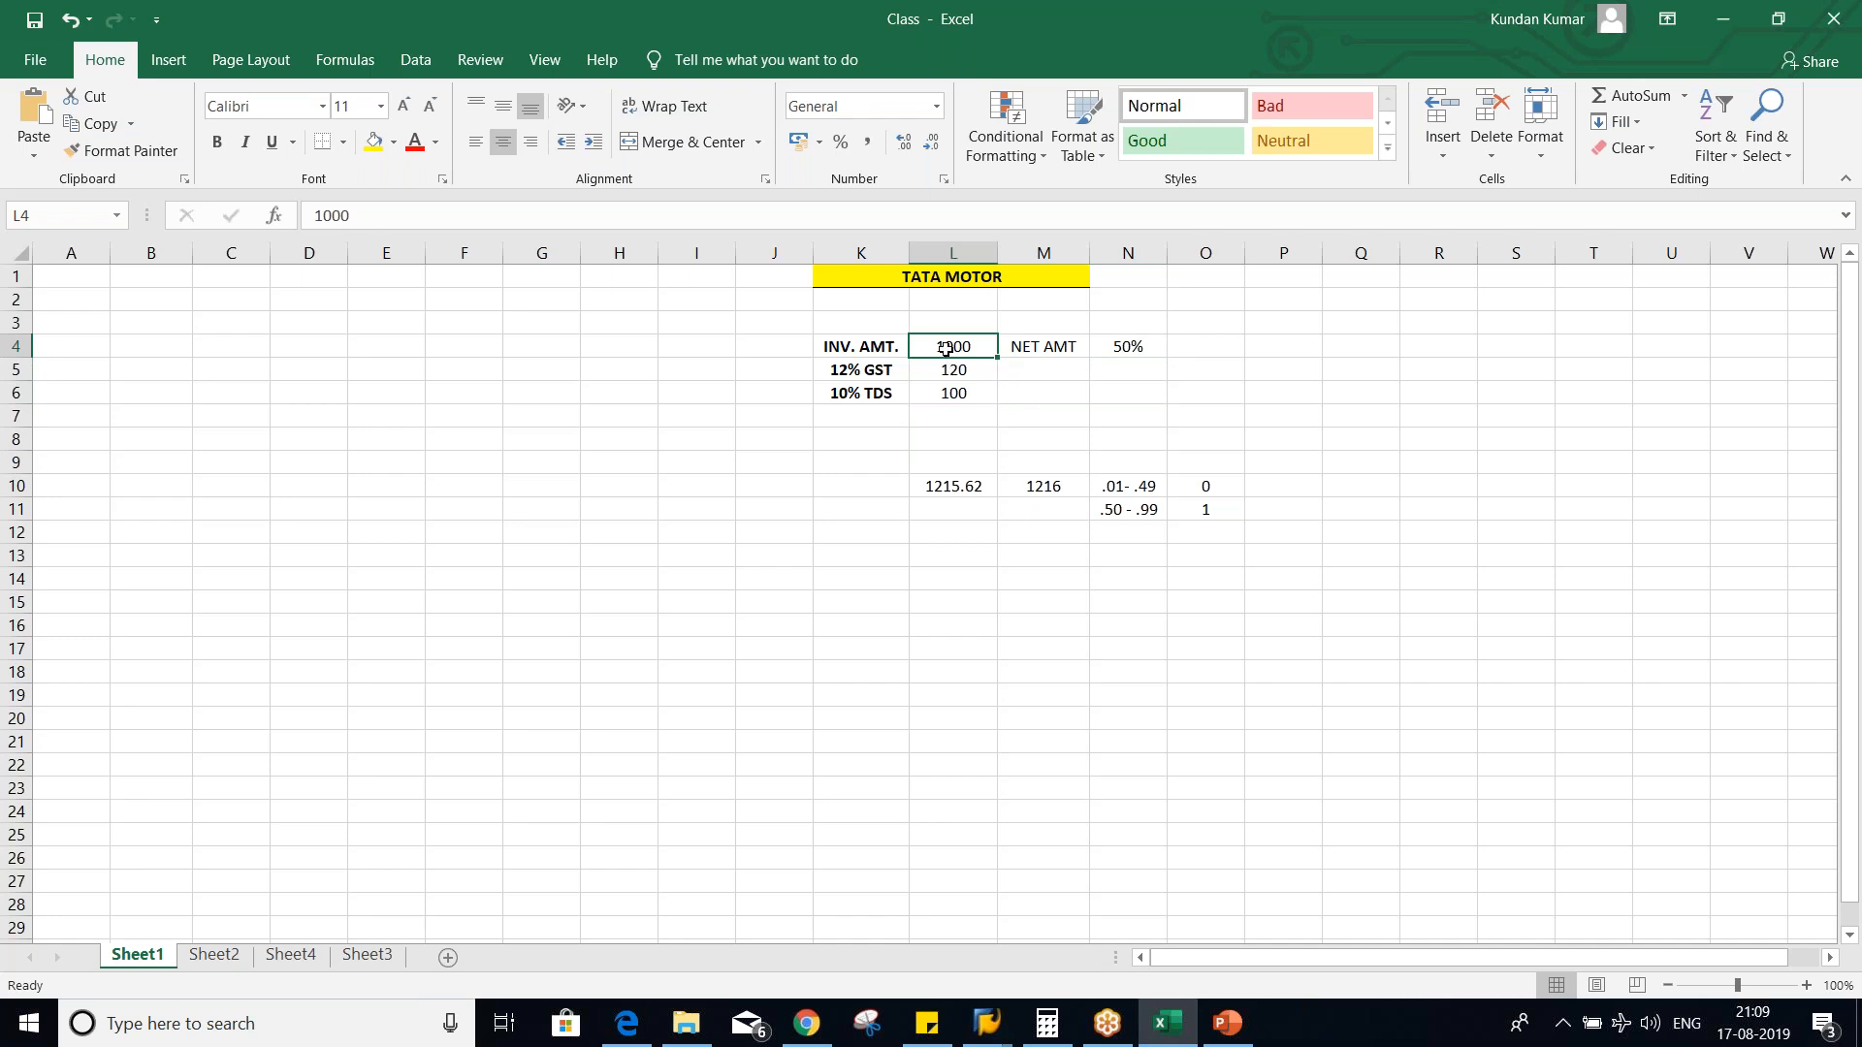
pyautogui.click(1231, 346)
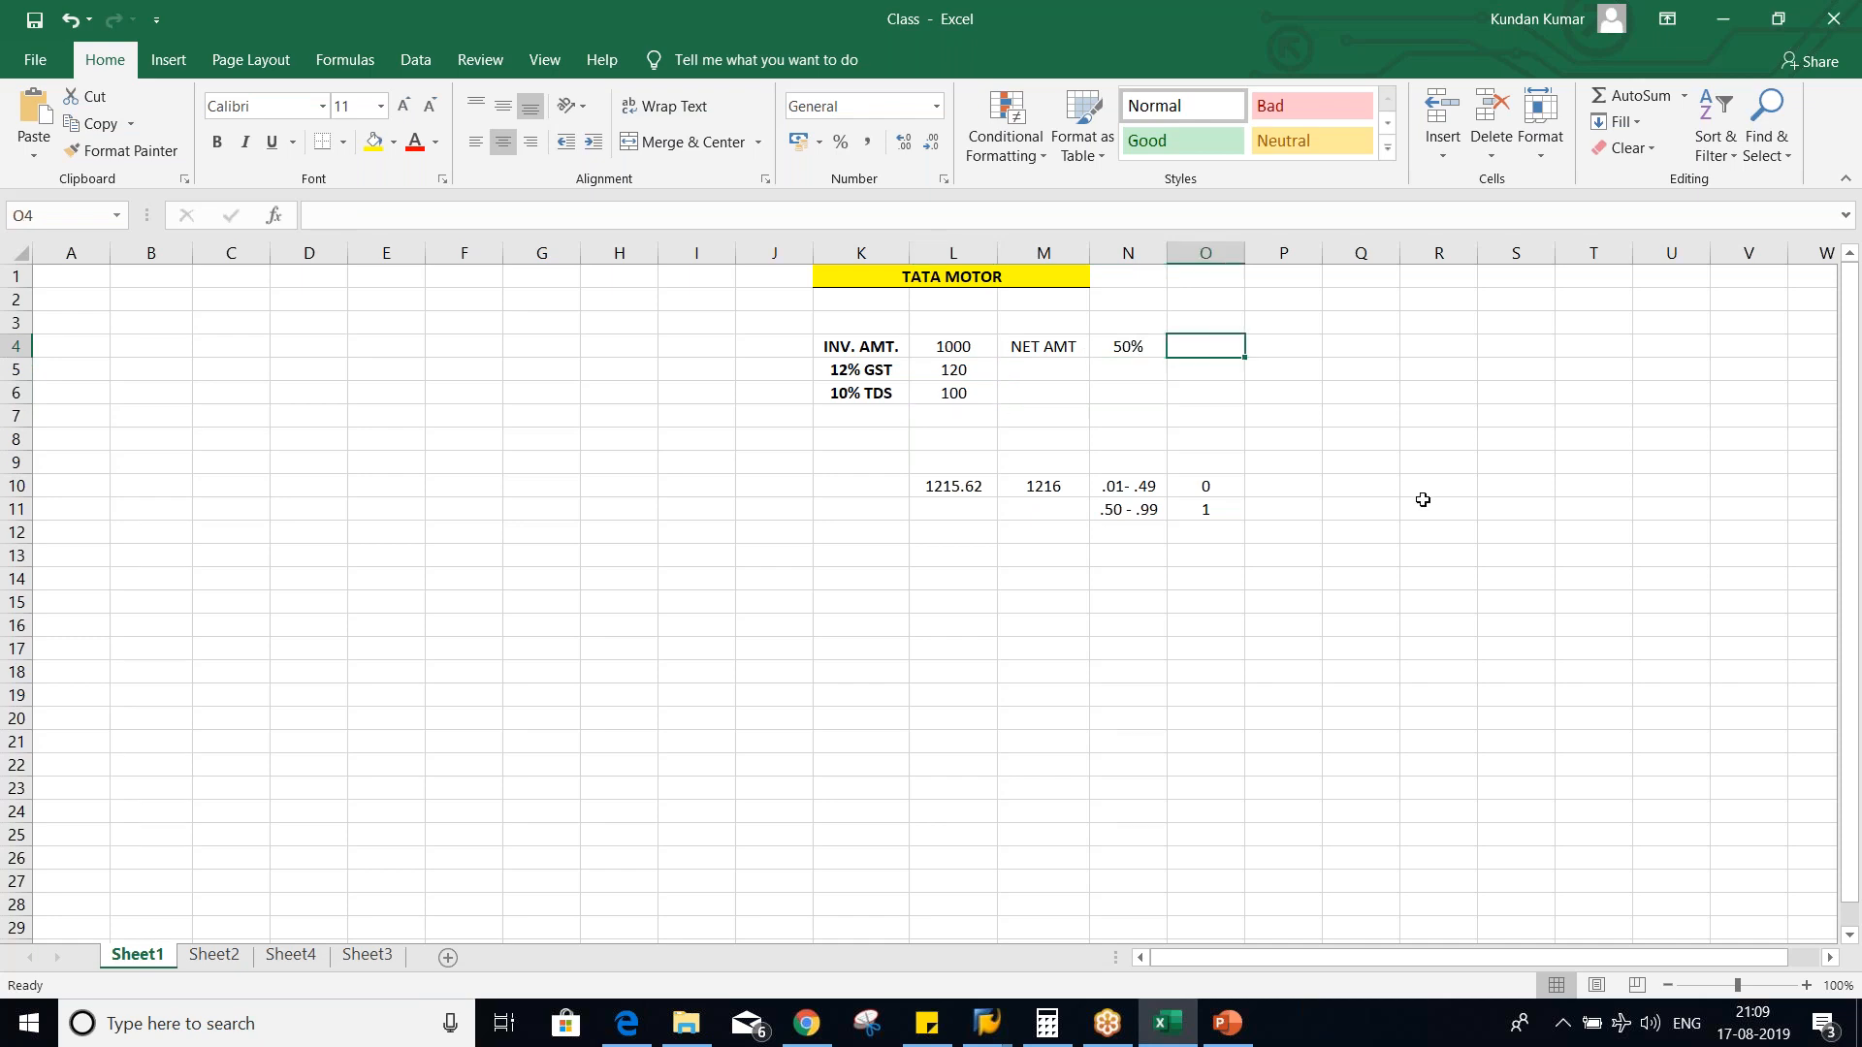
pyautogui.write('500')
pyautogui.press('Return')
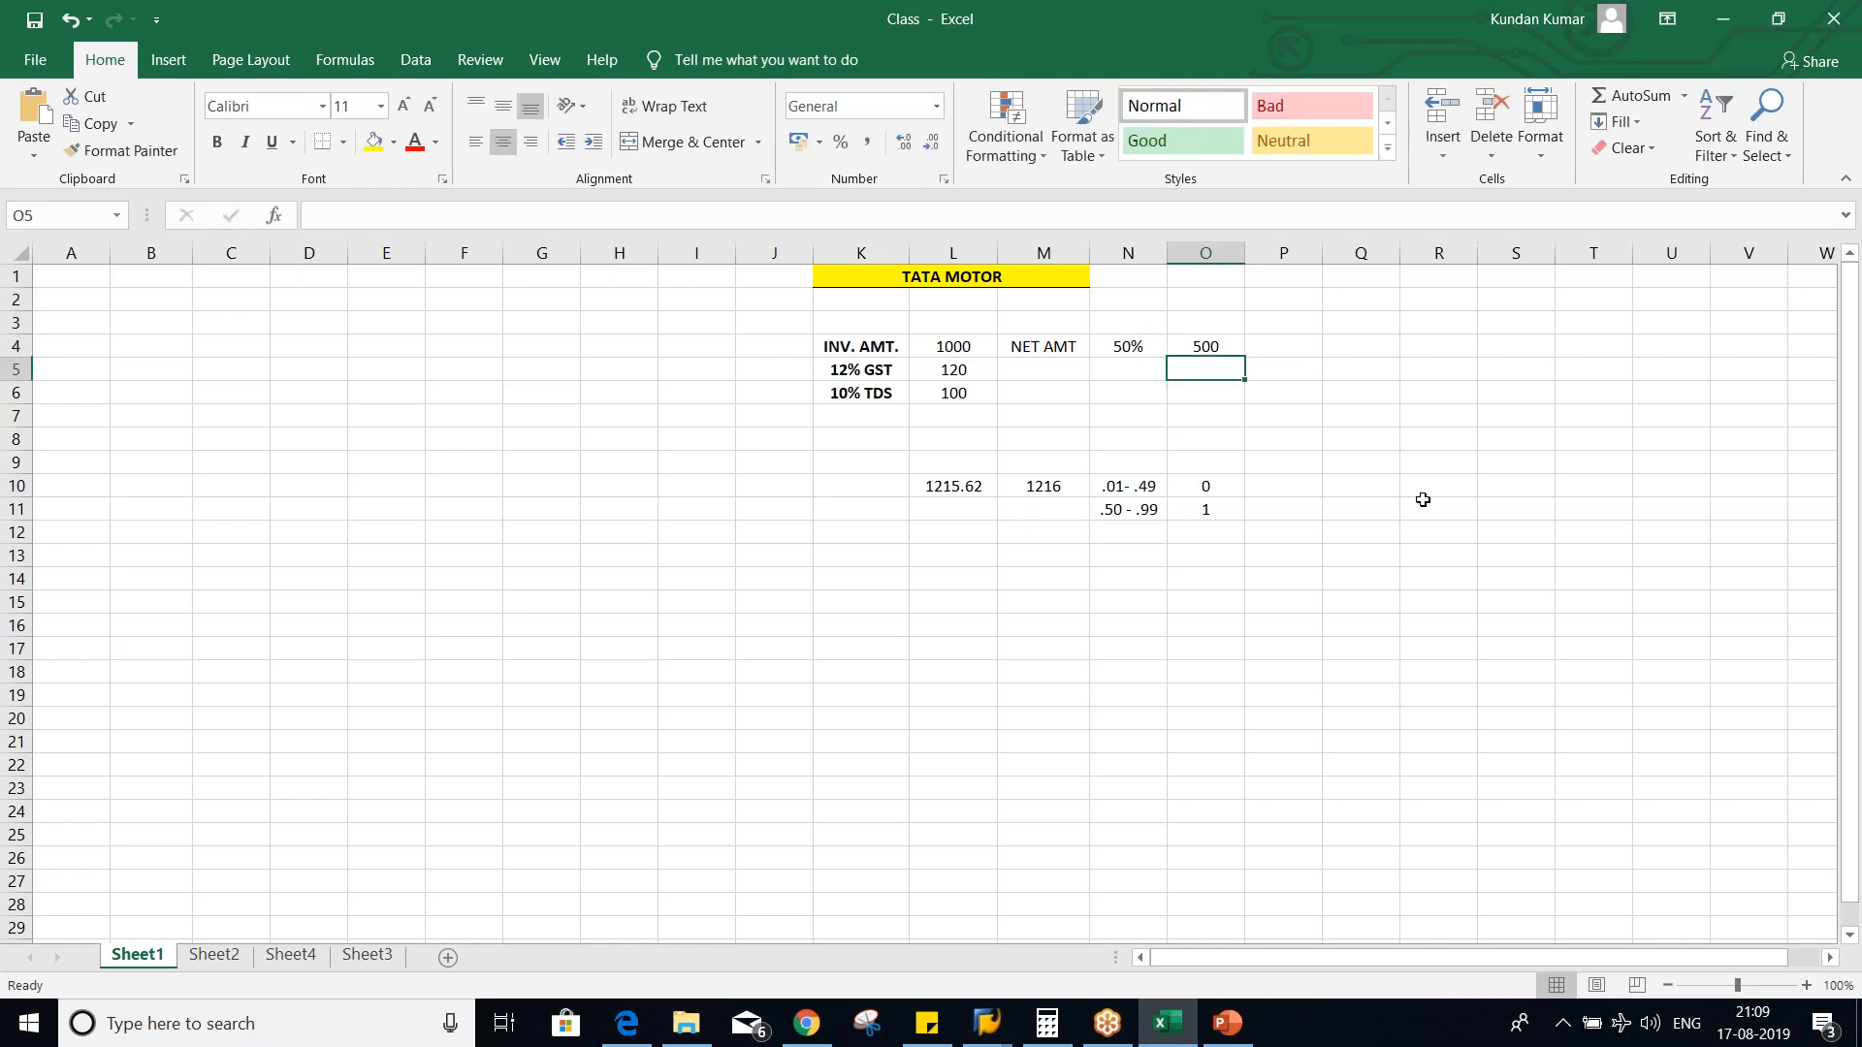
# - Set the 10% TDS amount in L6 to 50, based on the taxable amount in O4
pyautogui.click(1204, 341)
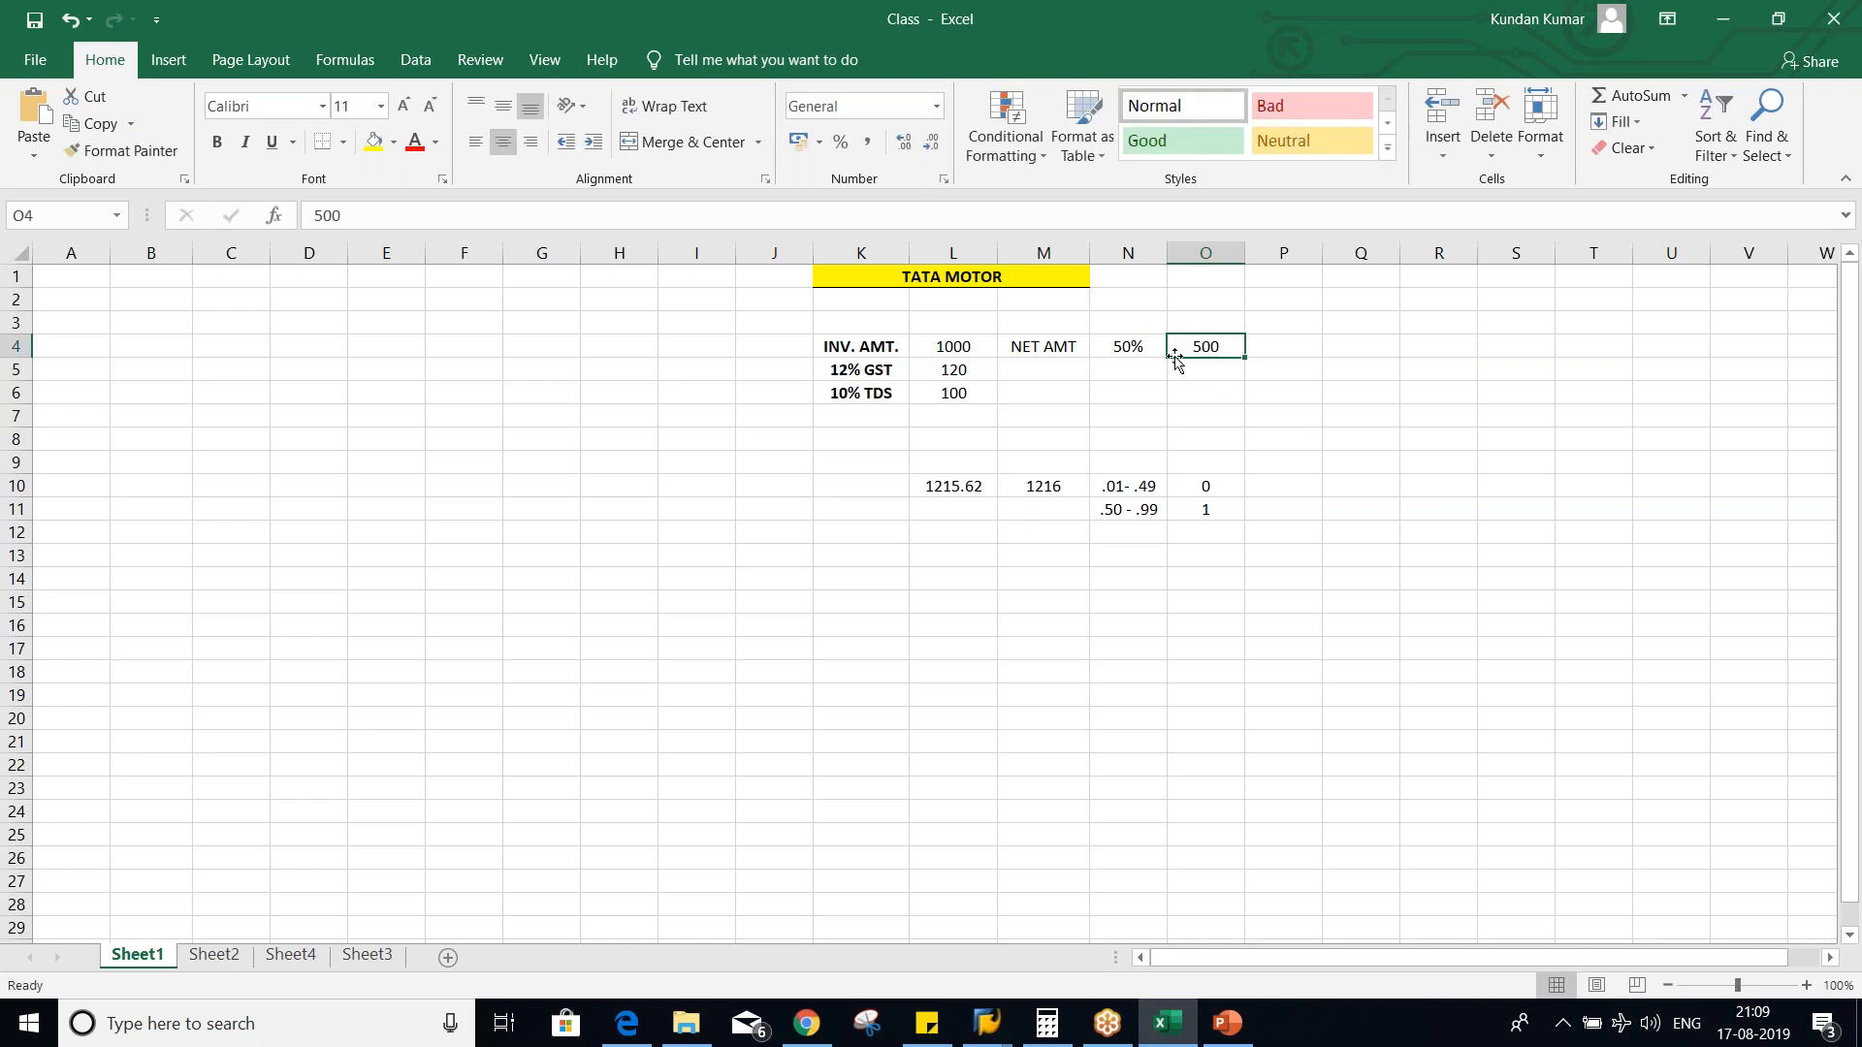
pyautogui.click(850, 398)
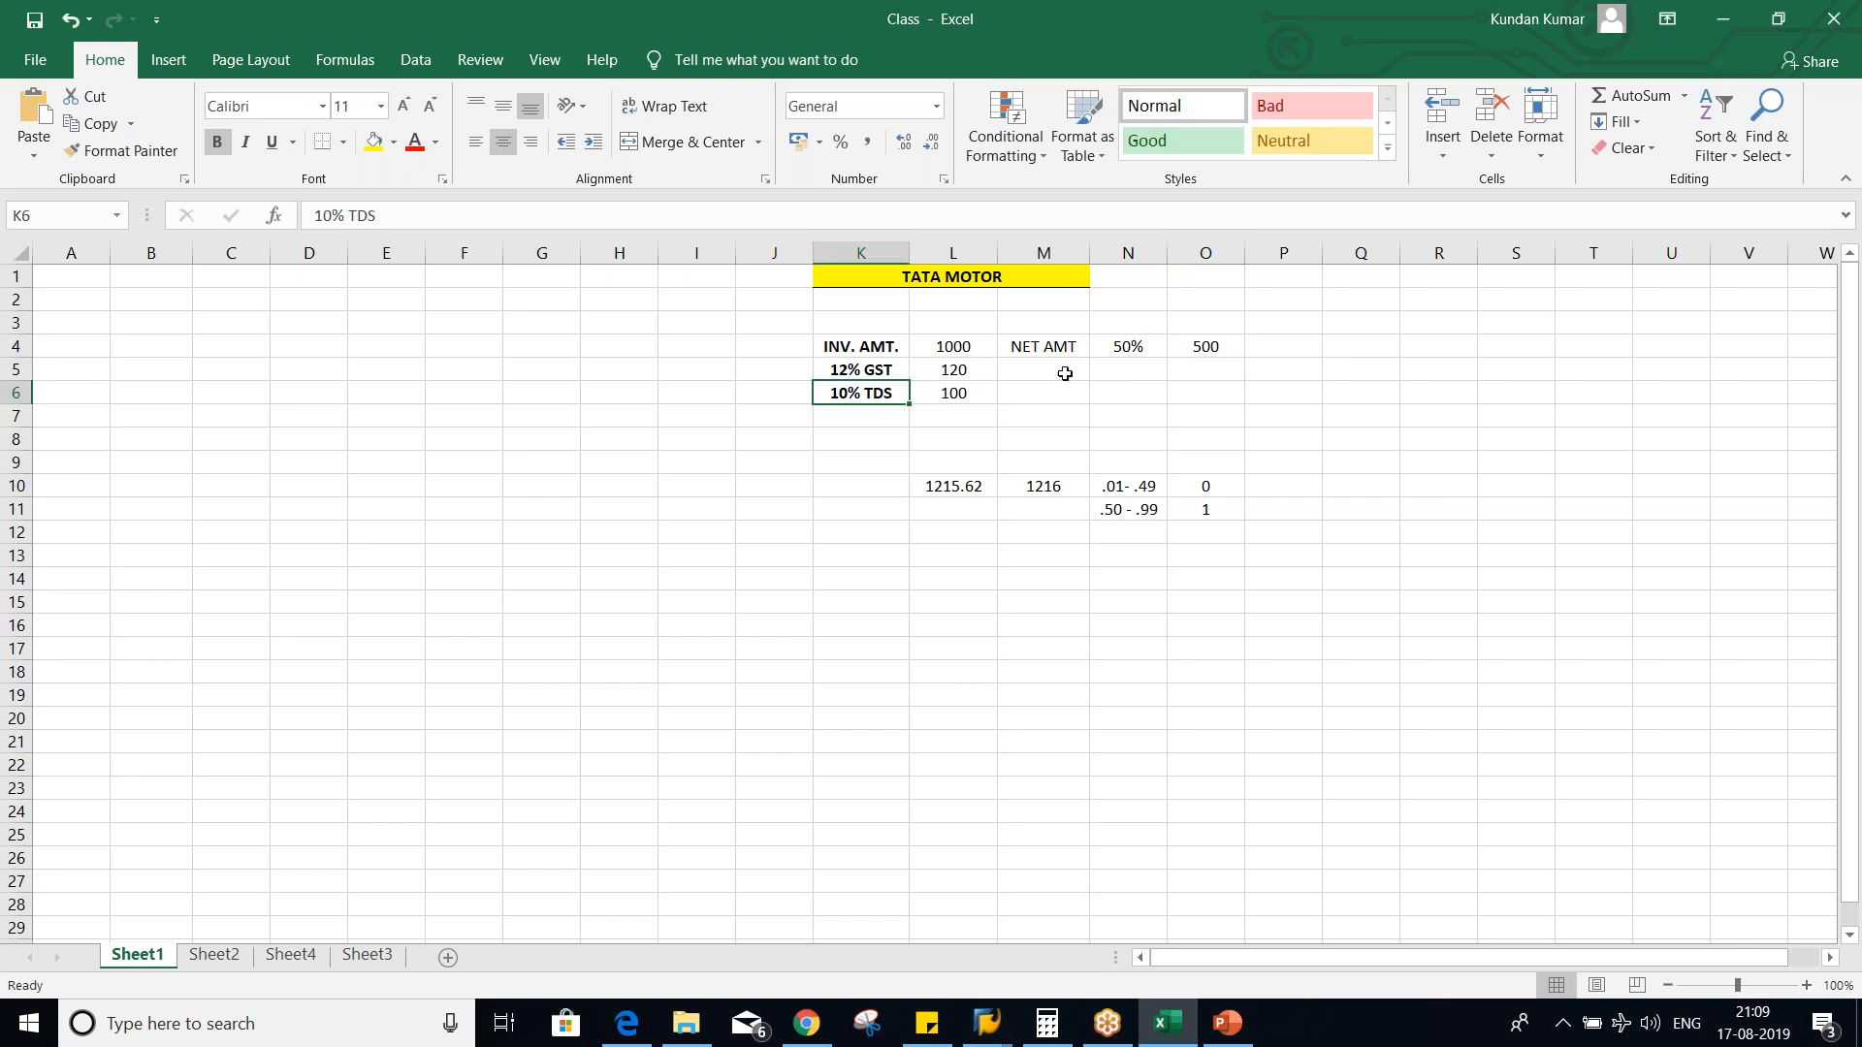
pyautogui.click(1194, 351)
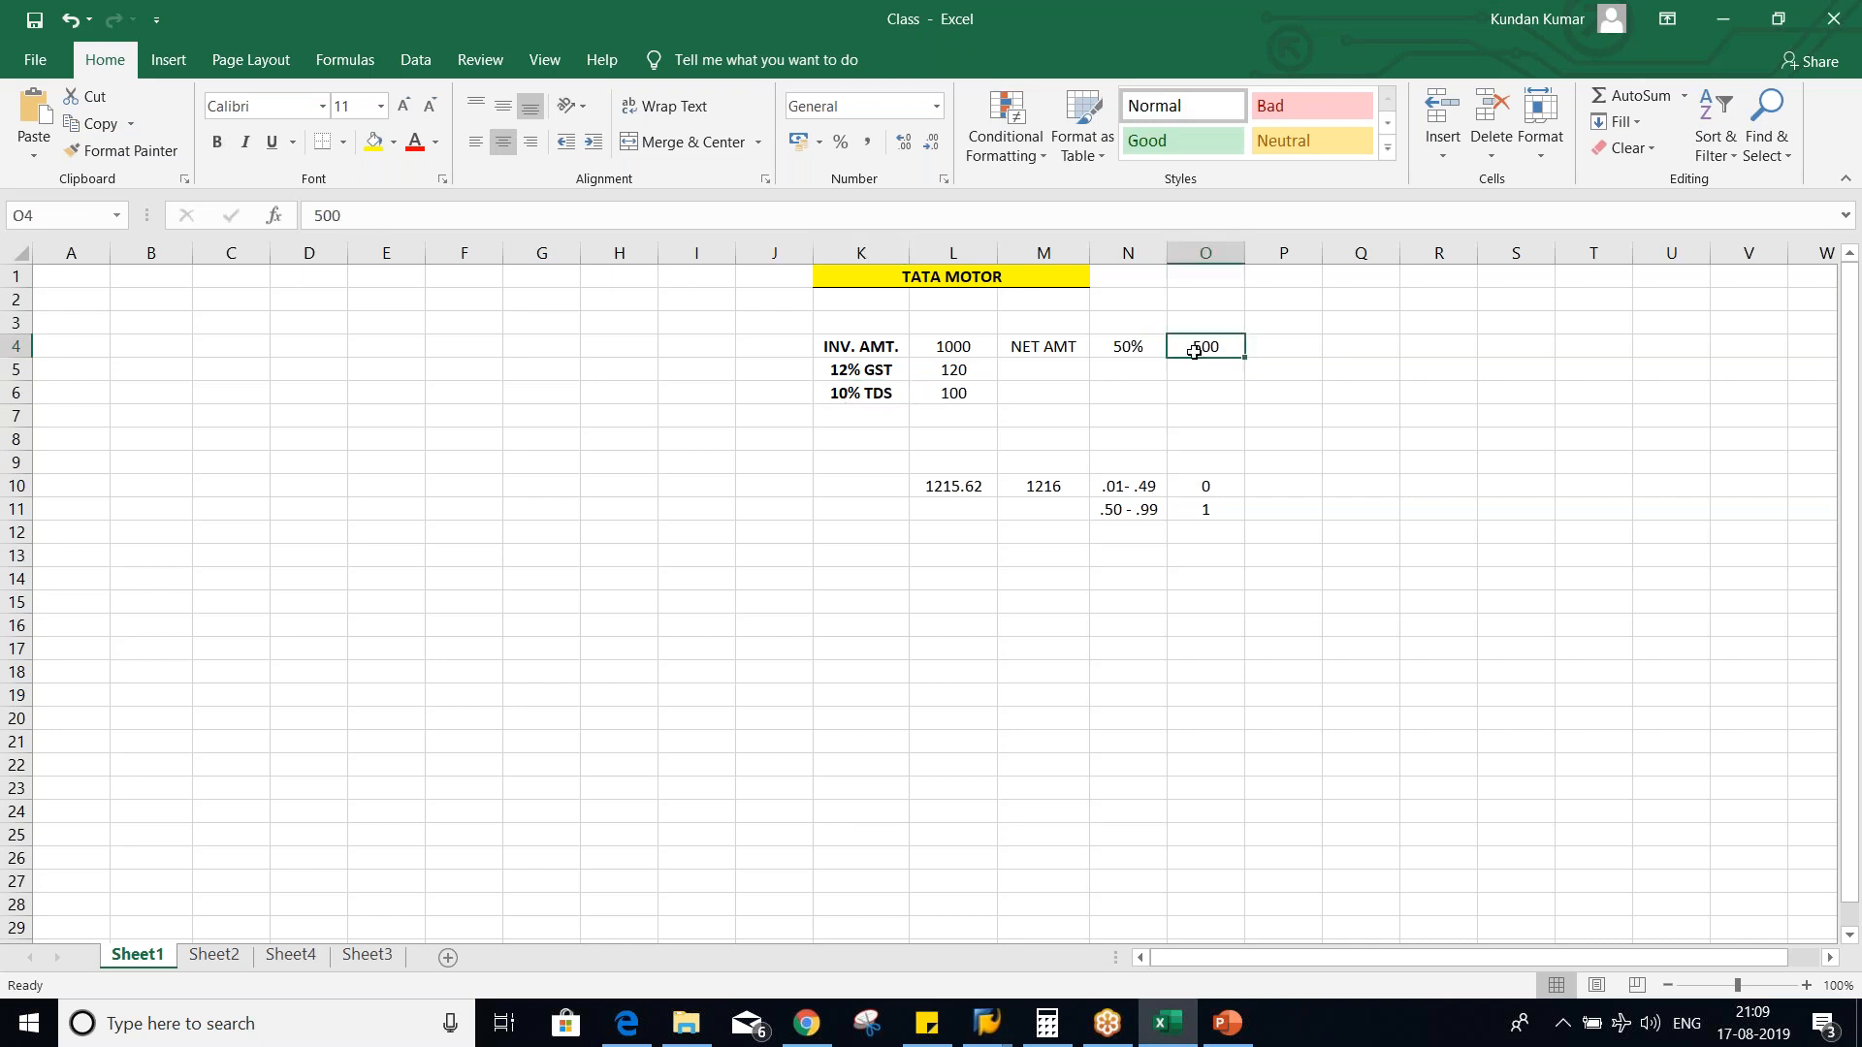
pyautogui.click(955, 391)
pyautogui.write('50')
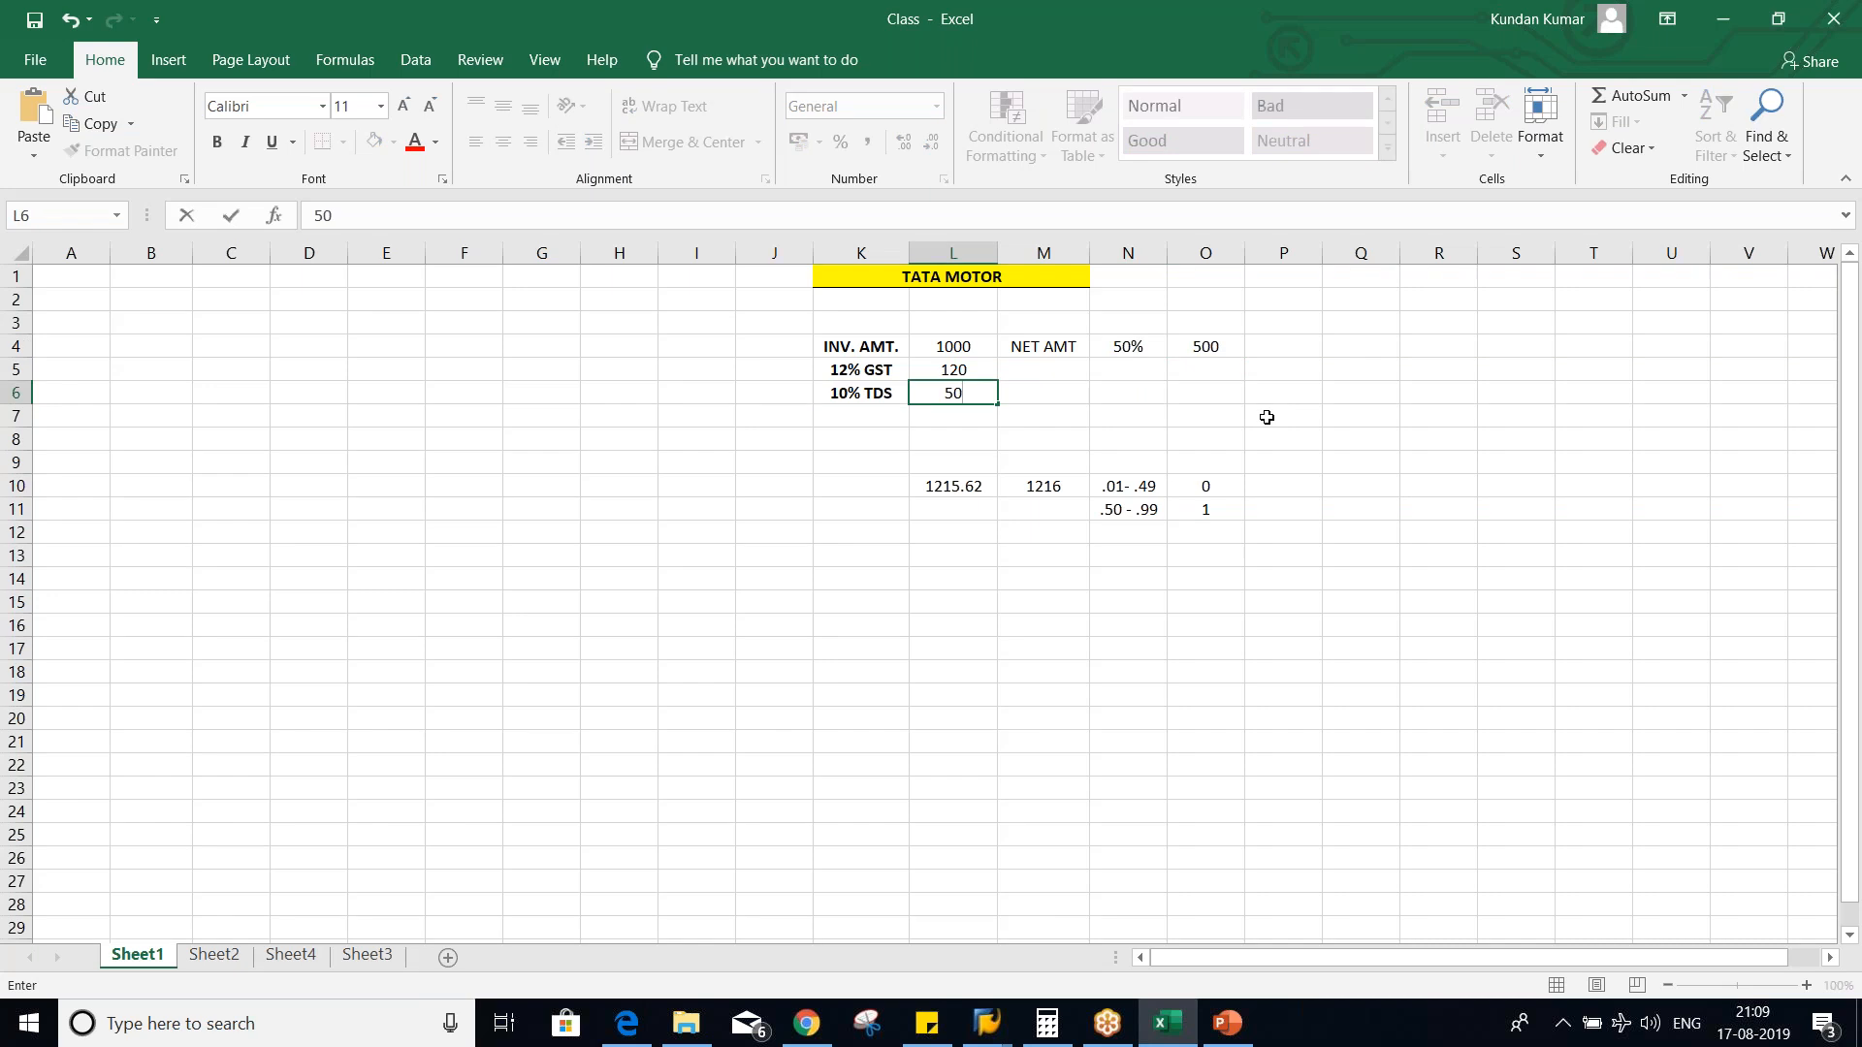
pyautogui.press('Return')
# - Switch to SAP, leave the withholding tax type settings, and open Define Withholding Tax Codes for country India
pyautogui.hotkey('alt', 'Tab')
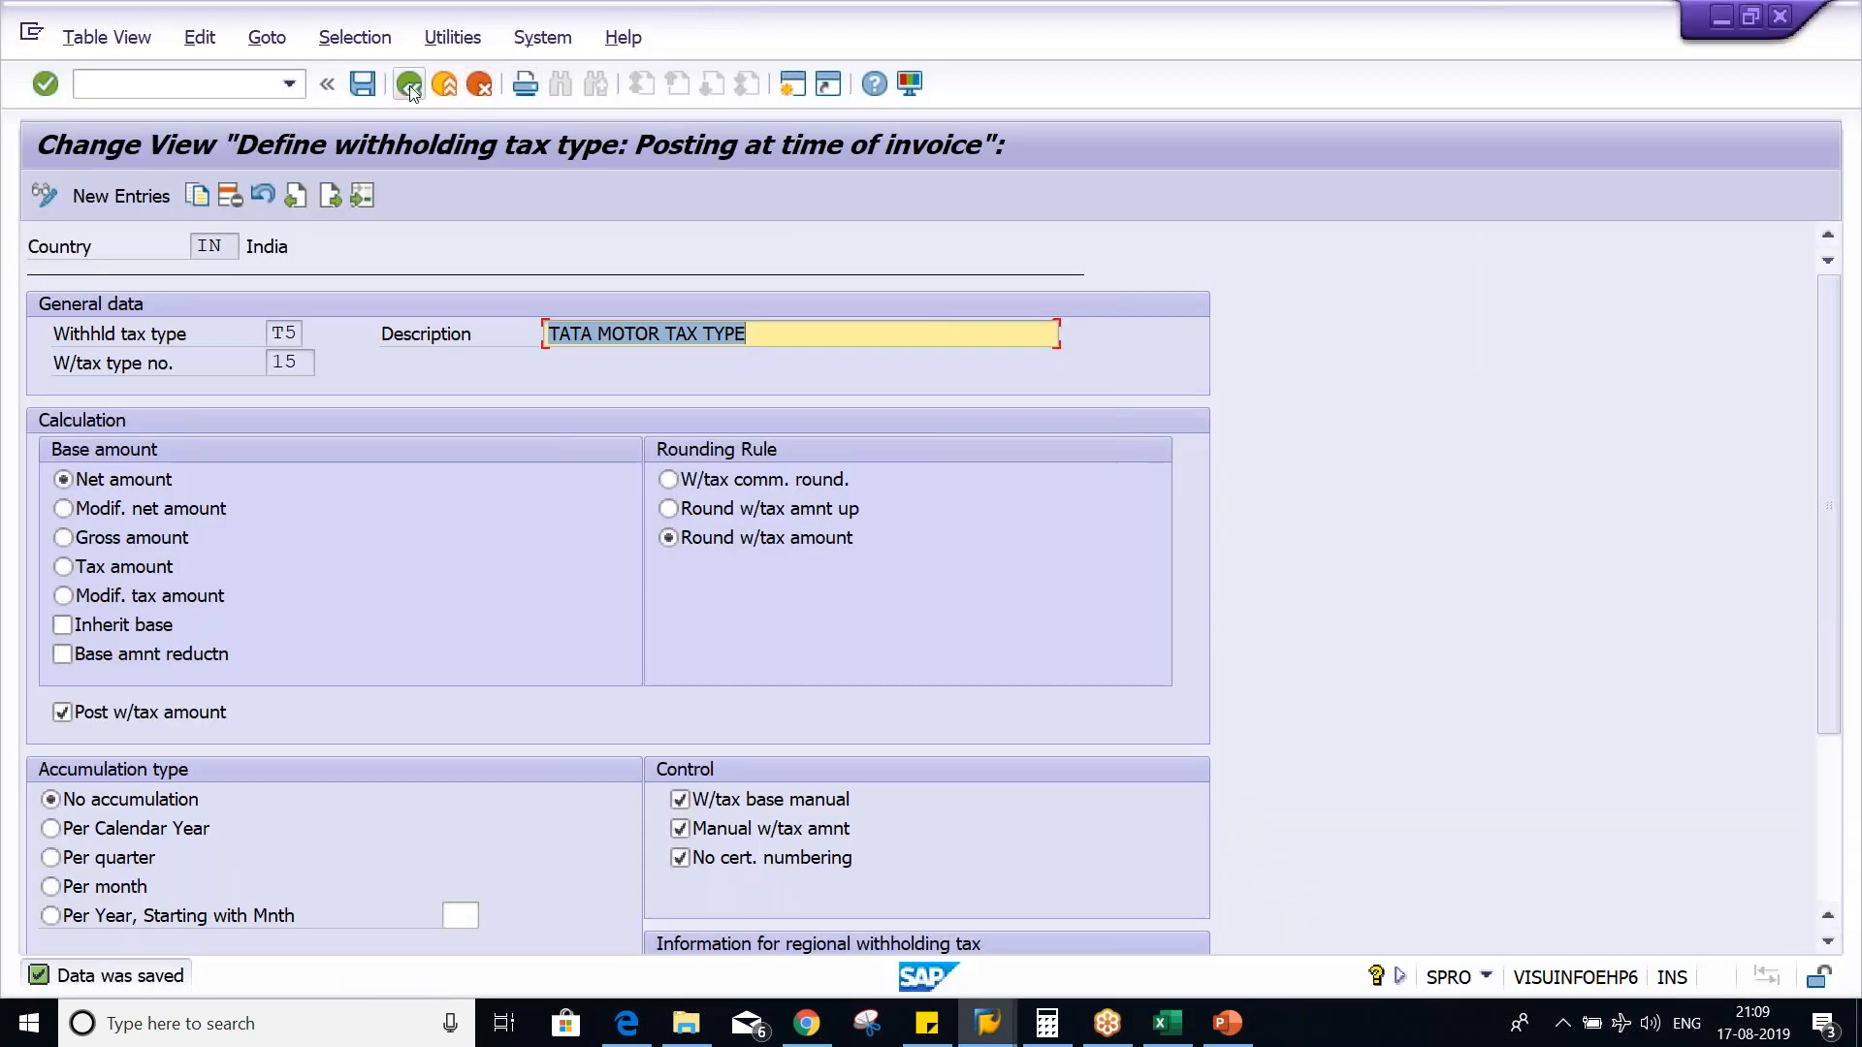
pyautogui.click(408, 86)
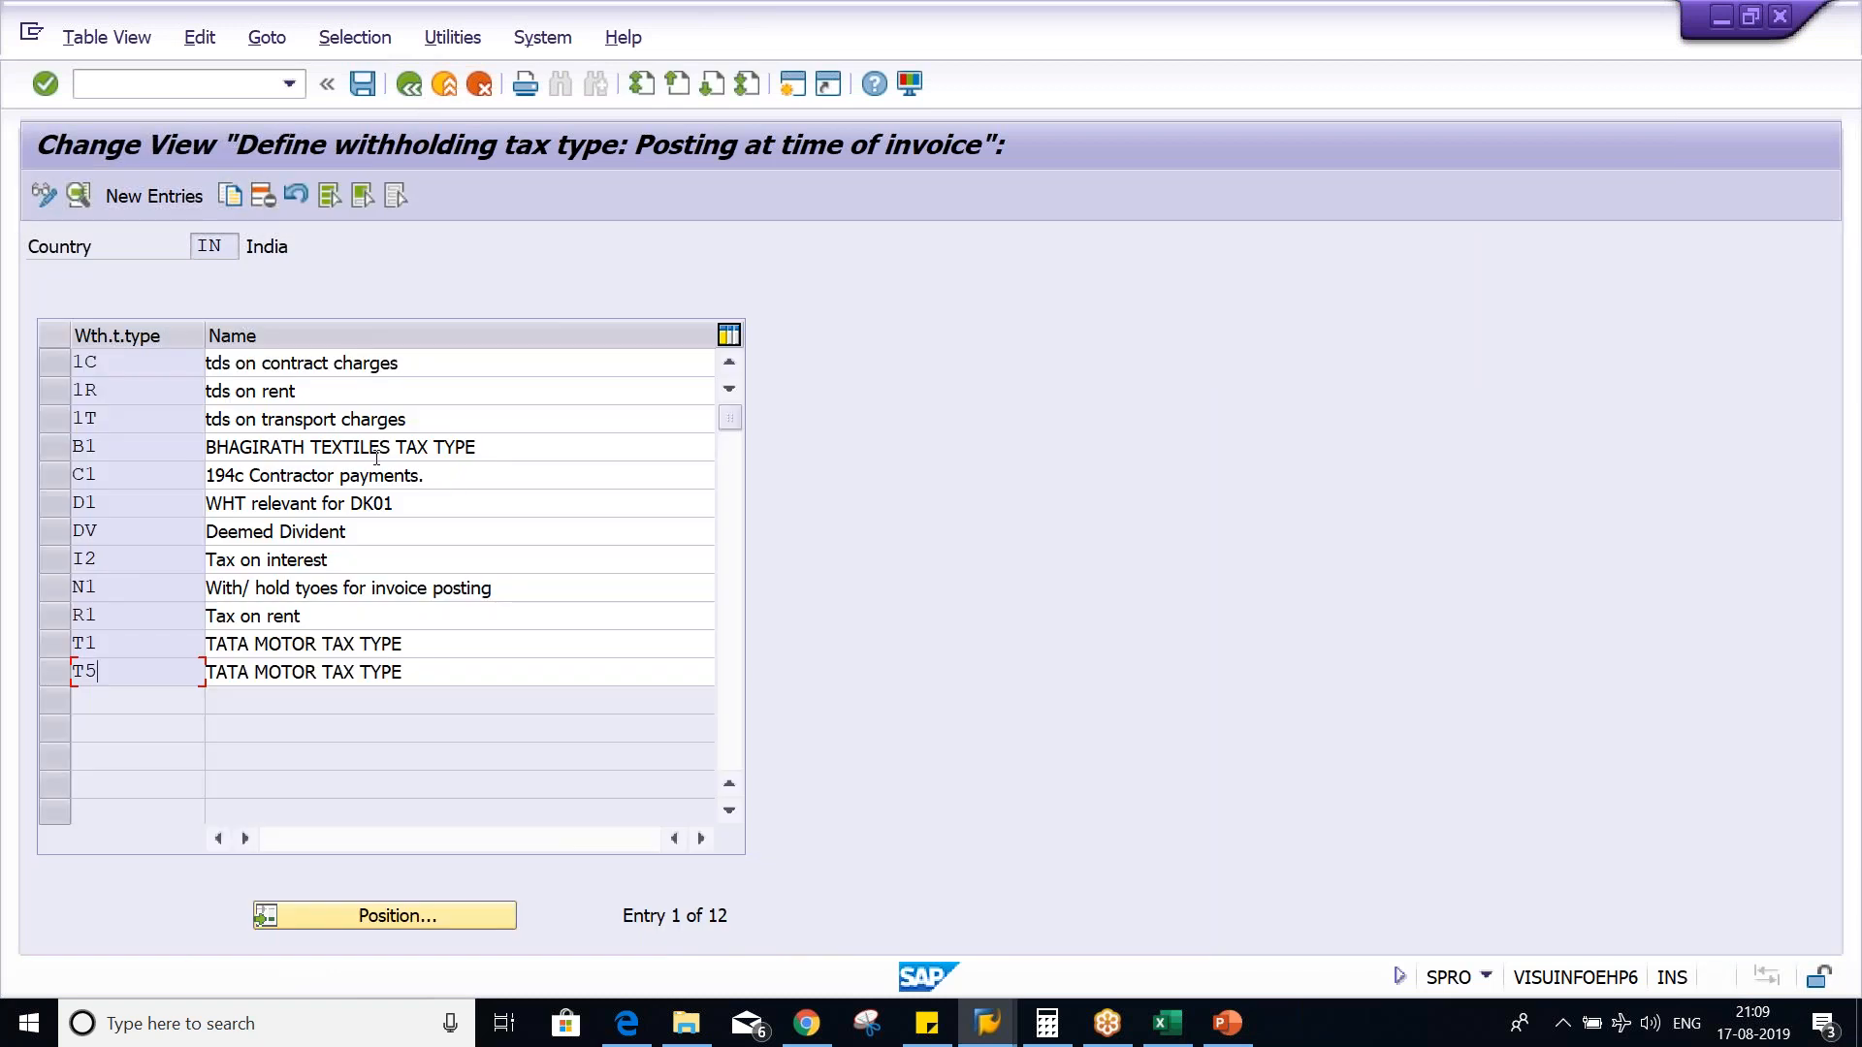
pyautogui.doubleClick(149, 671)
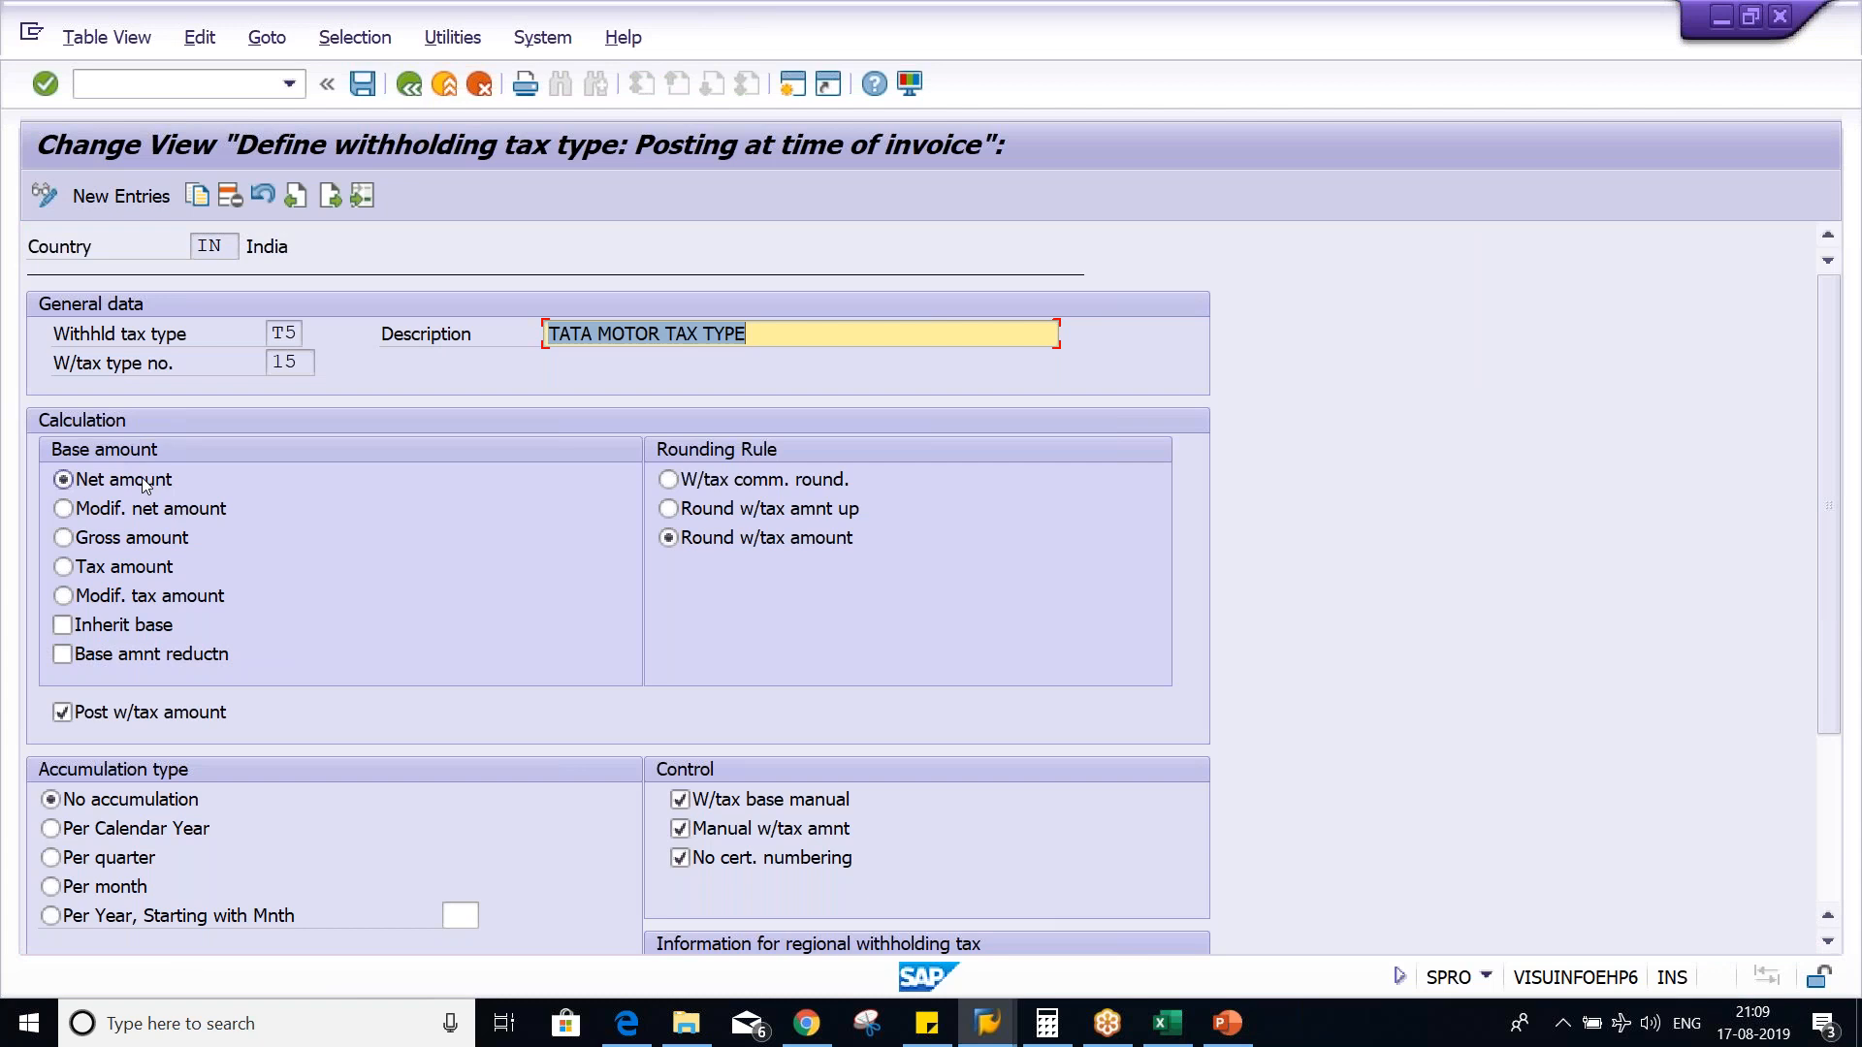
pyautogui.click(408, 85)
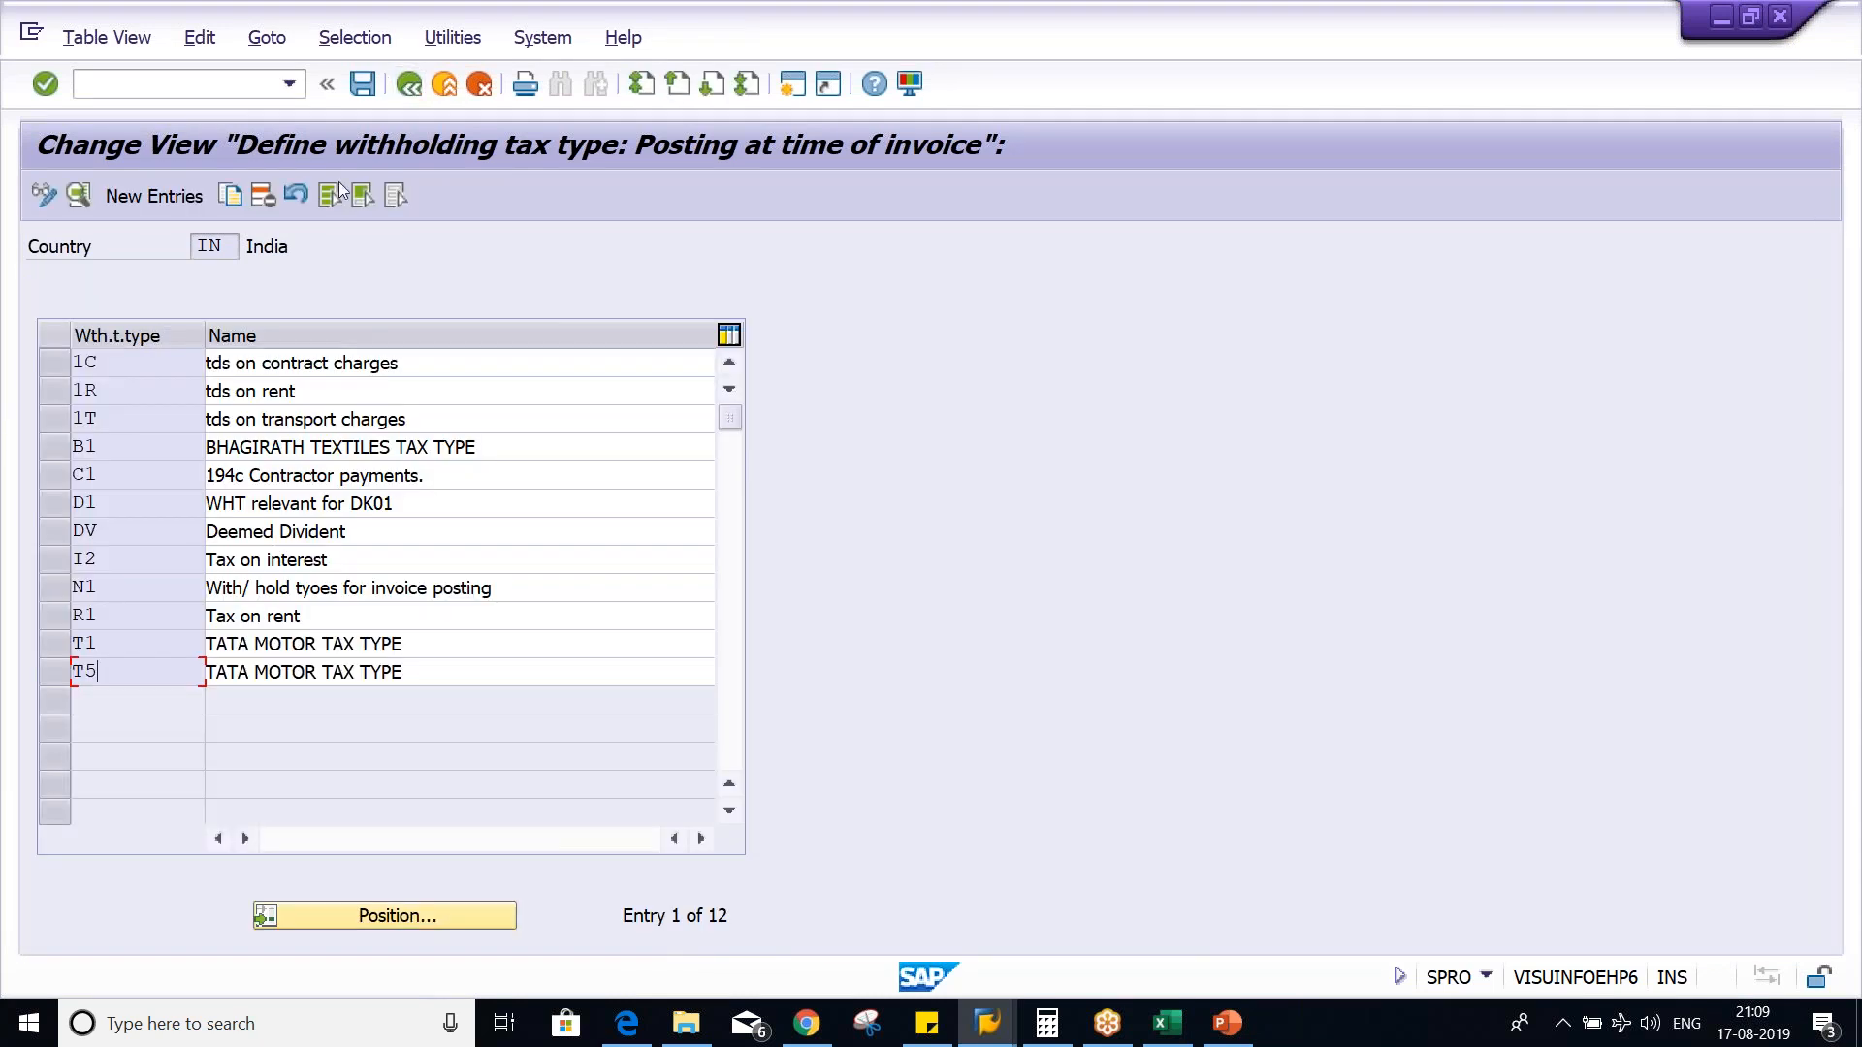
pyautogui.click(400, 97)
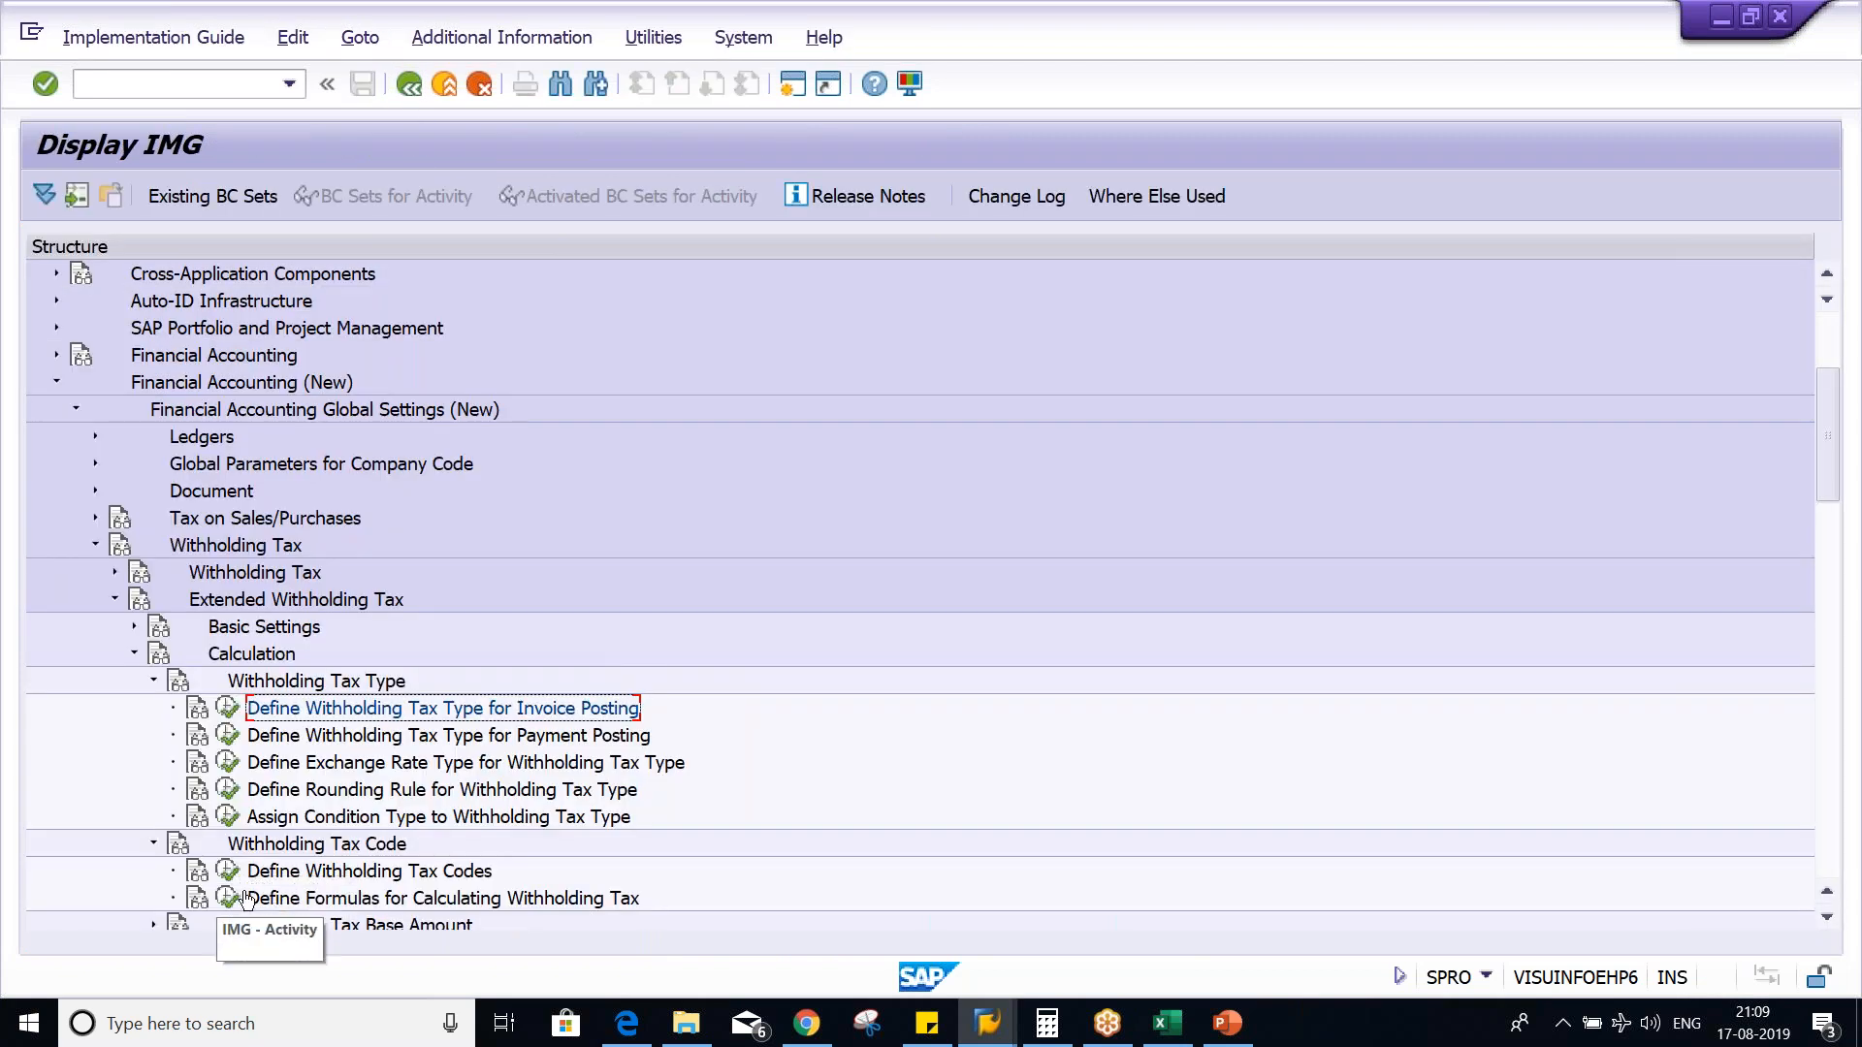
pyautogui.click(228, 873)
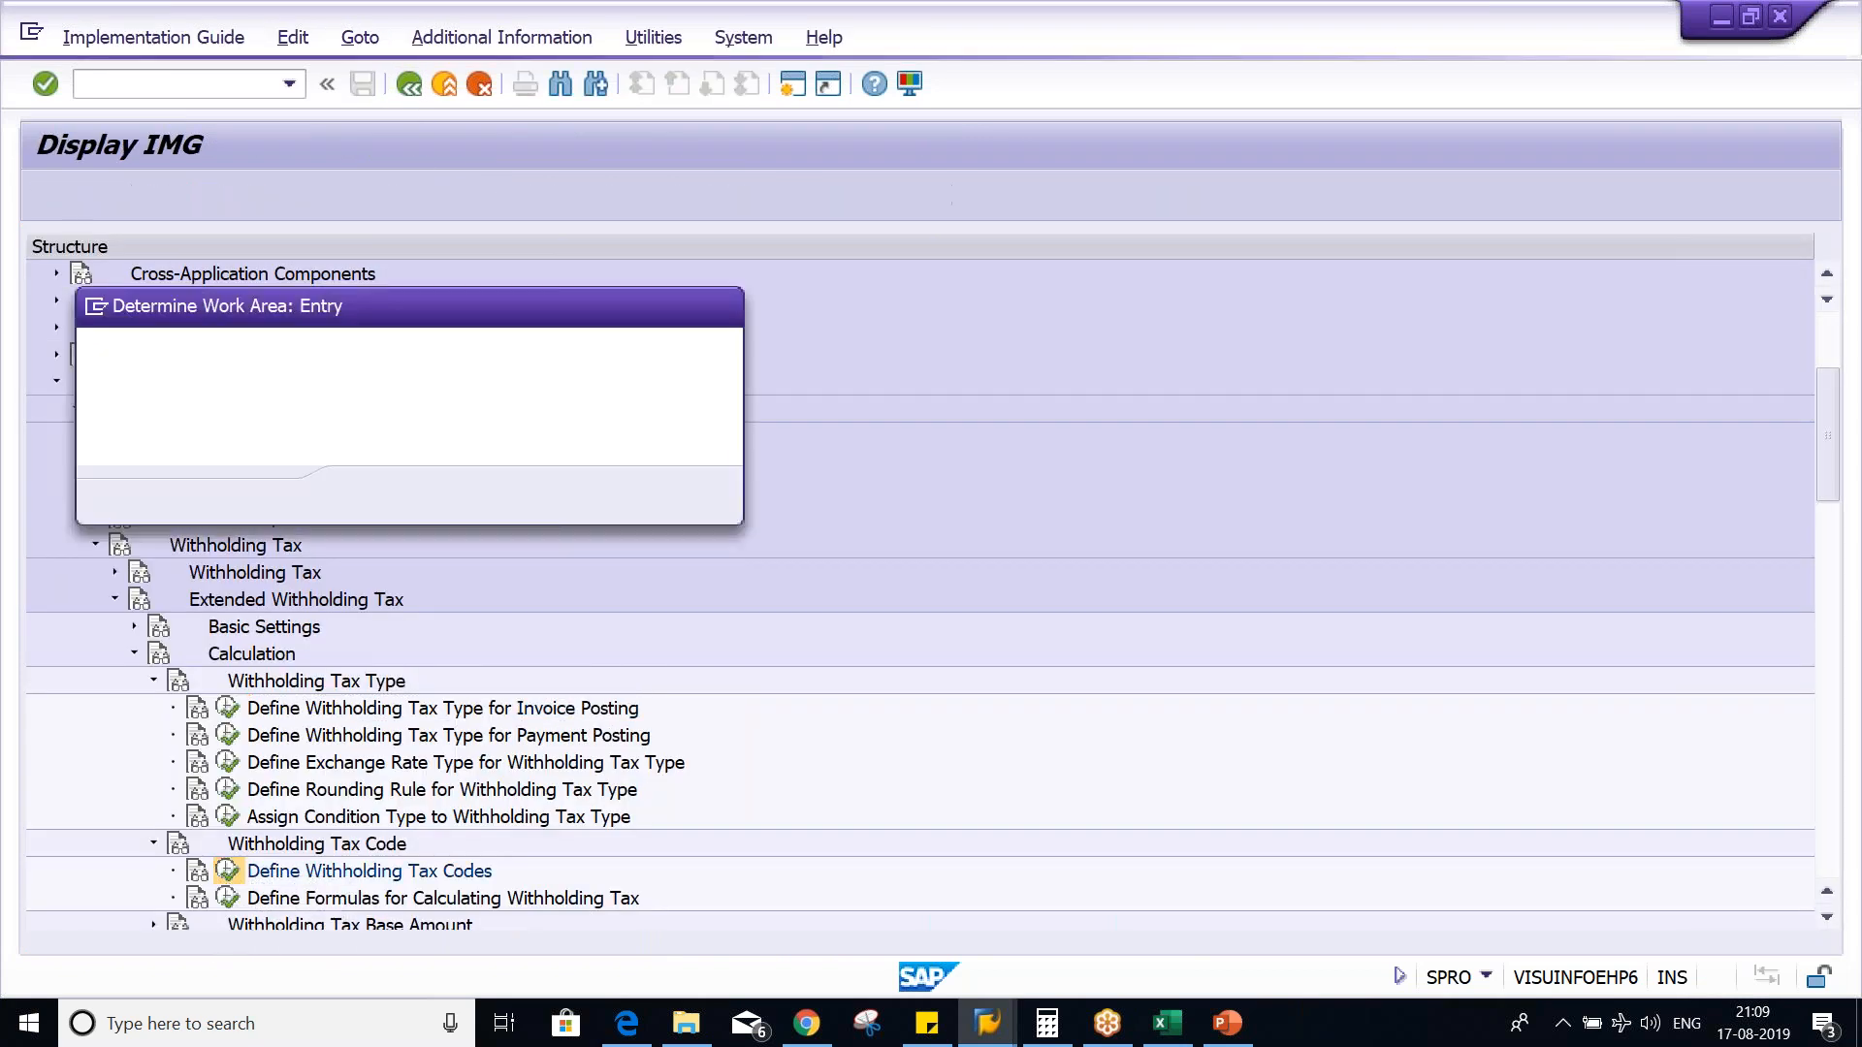
pyautogui.press('Return')
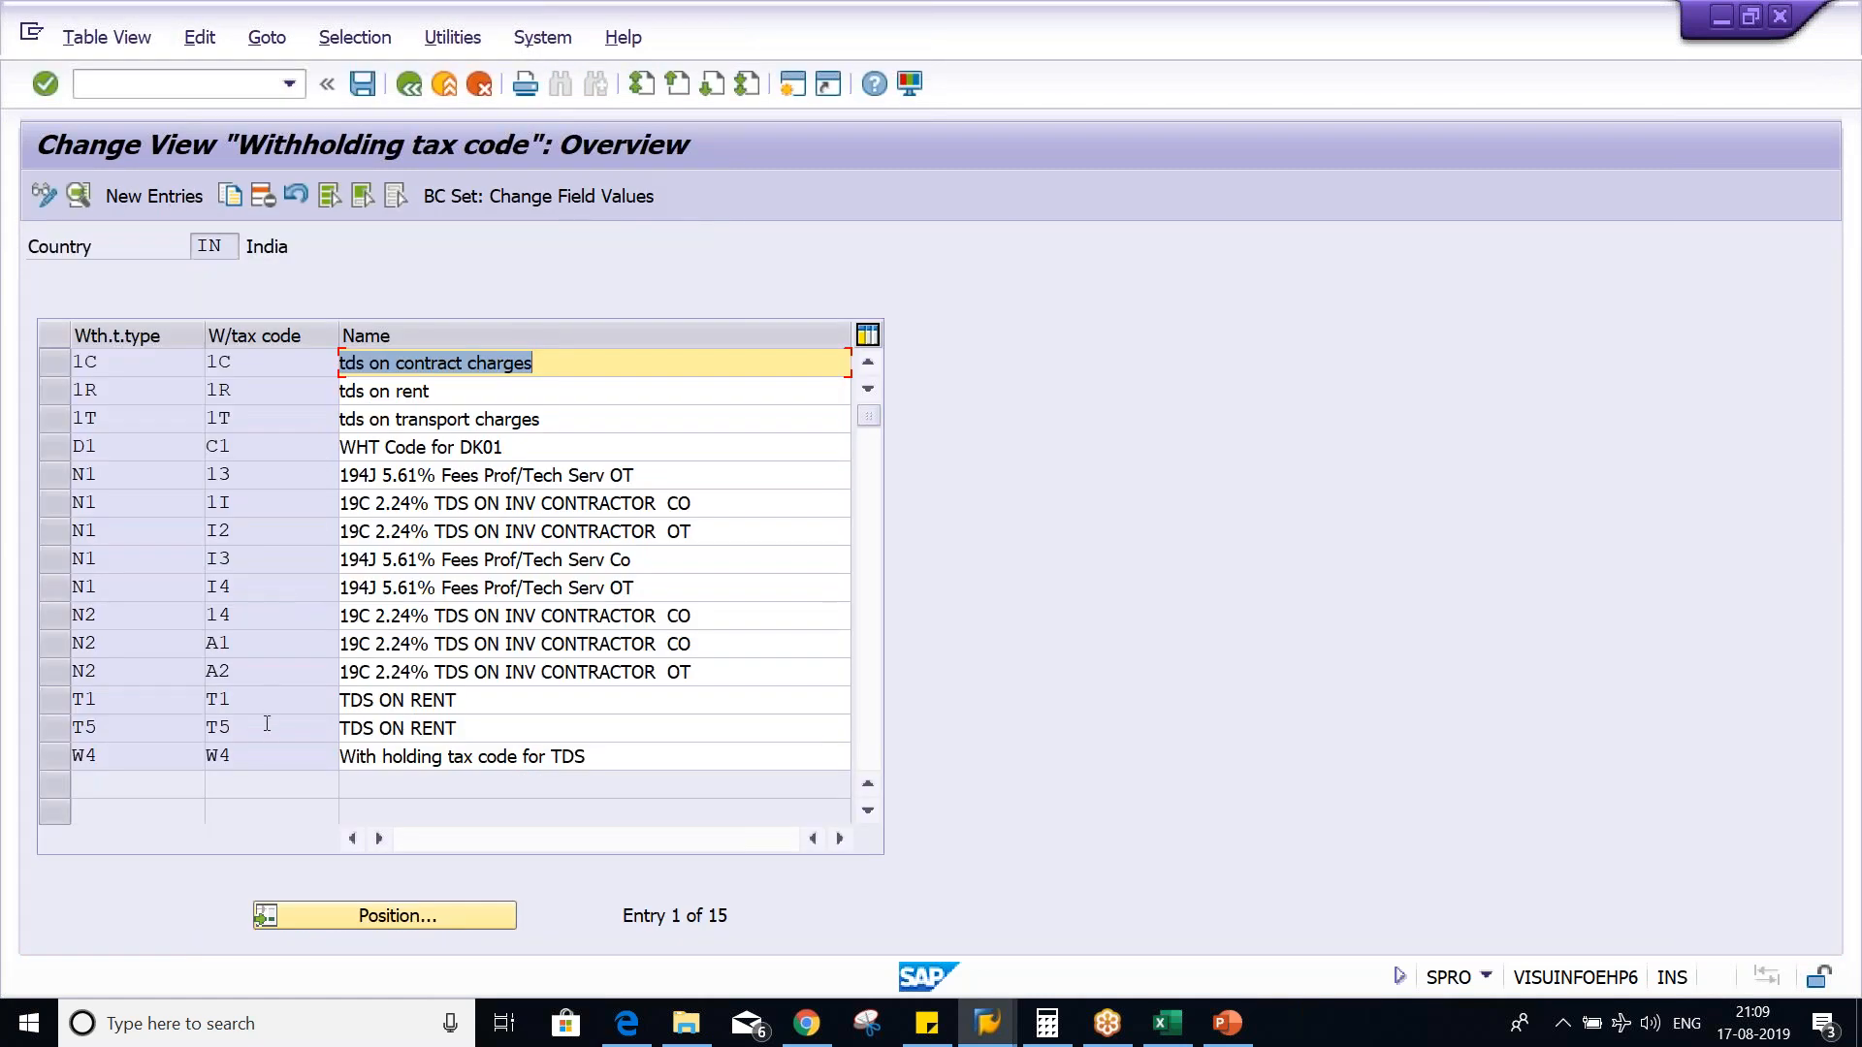
# - Open withholding tax code T5, set its percentage subject to tax to 50, and save it
pyautogui.press('F2')
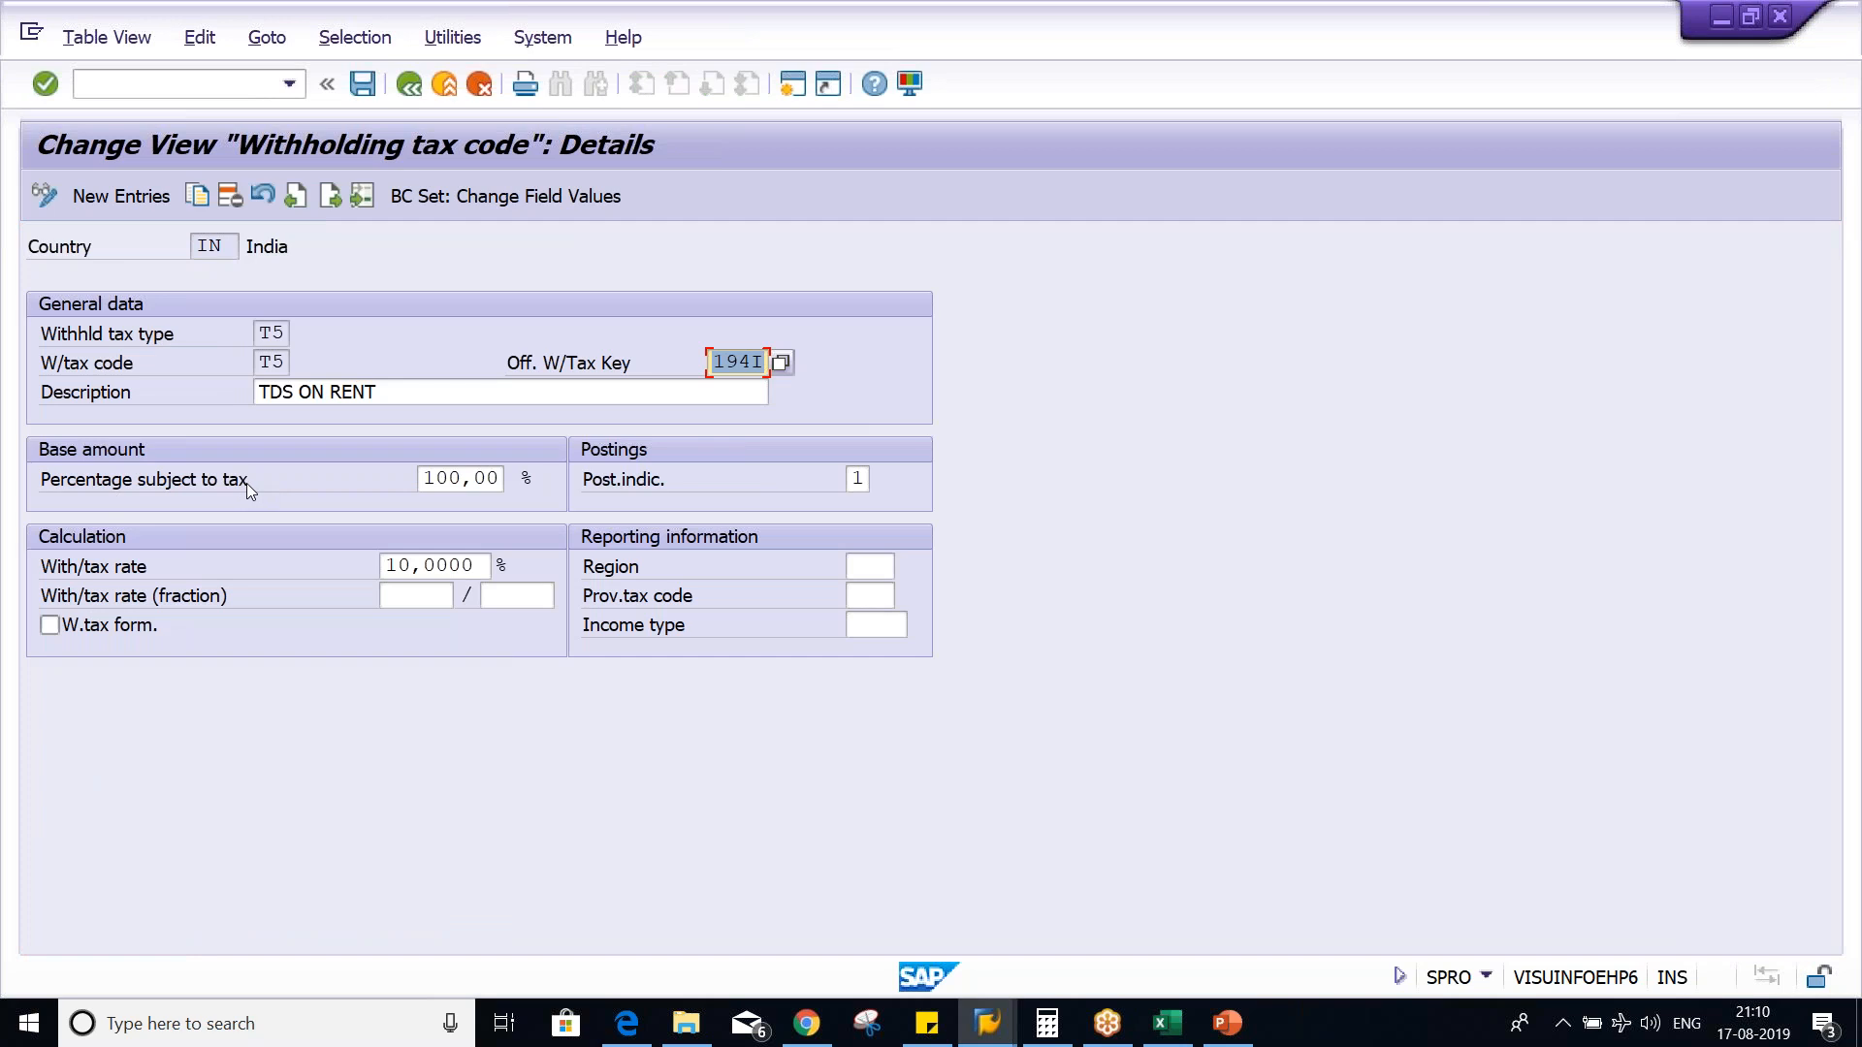
pyautogui.click(427, 475)
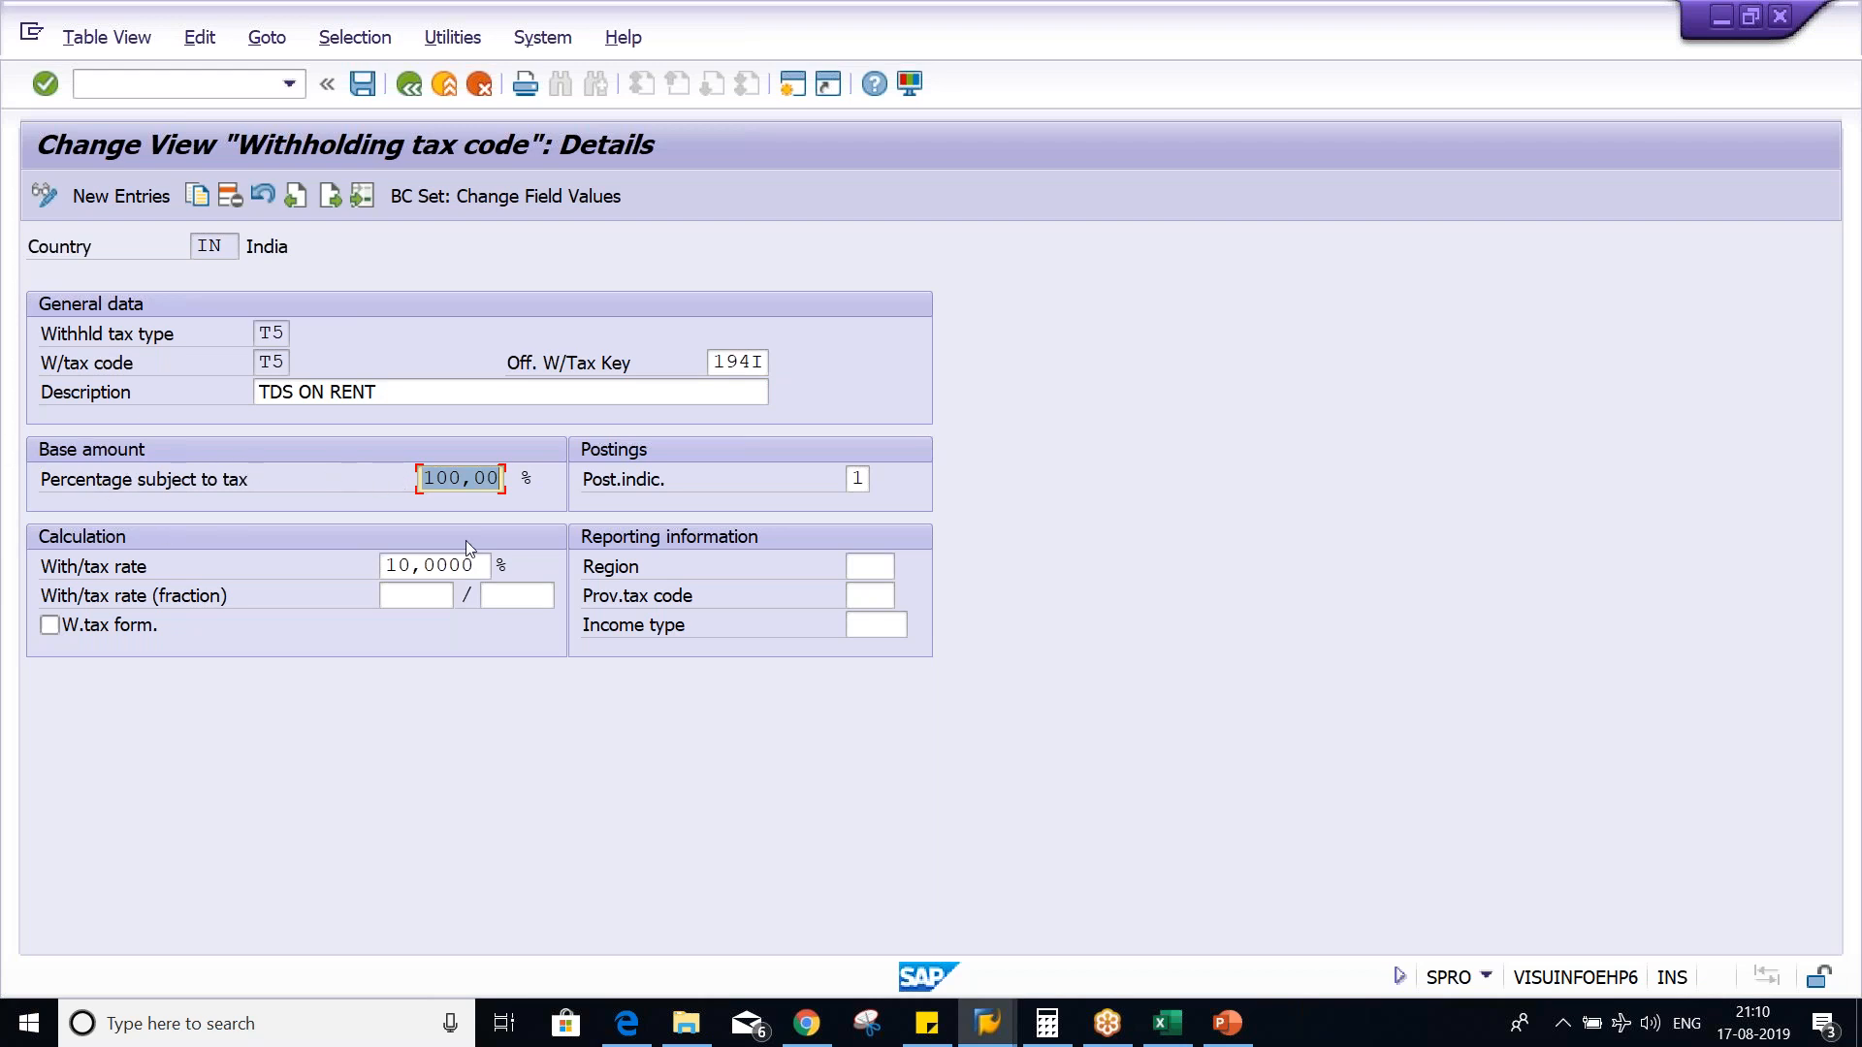
pyautogui.write('50')
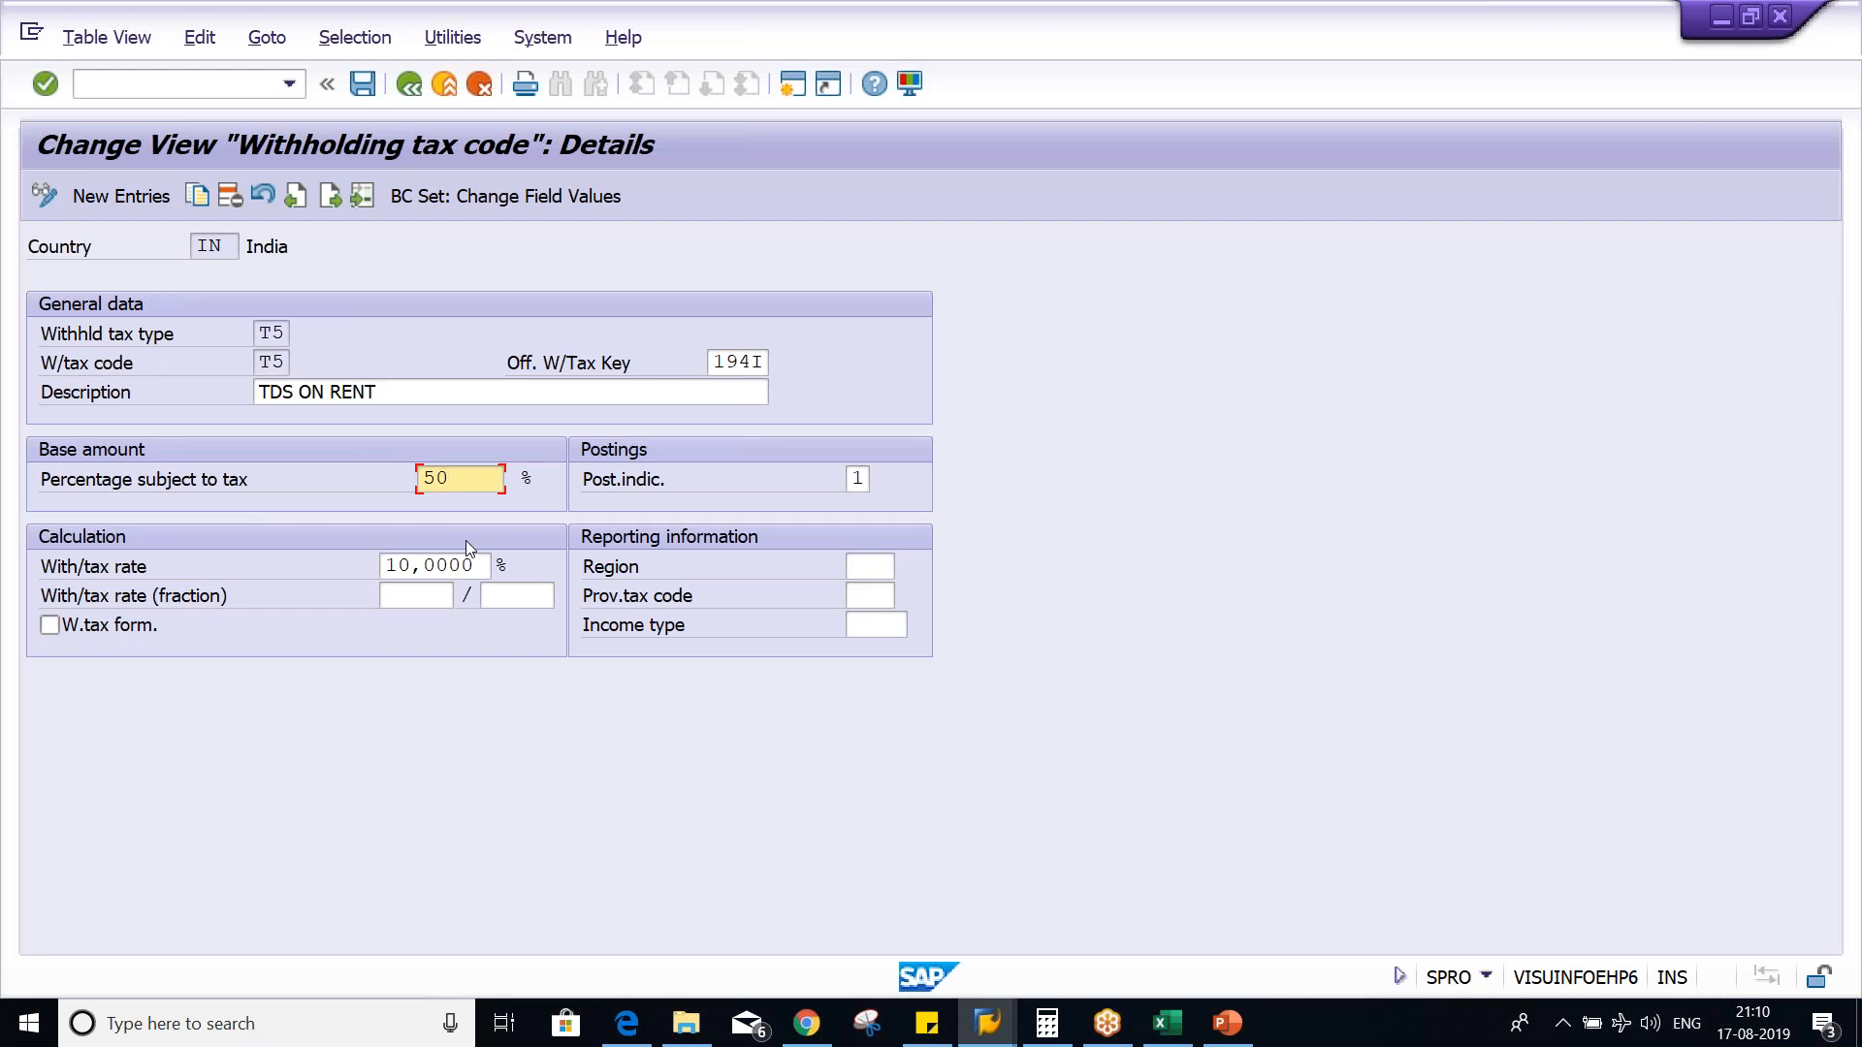
pyautogui.hotkey('ctrl', 's')
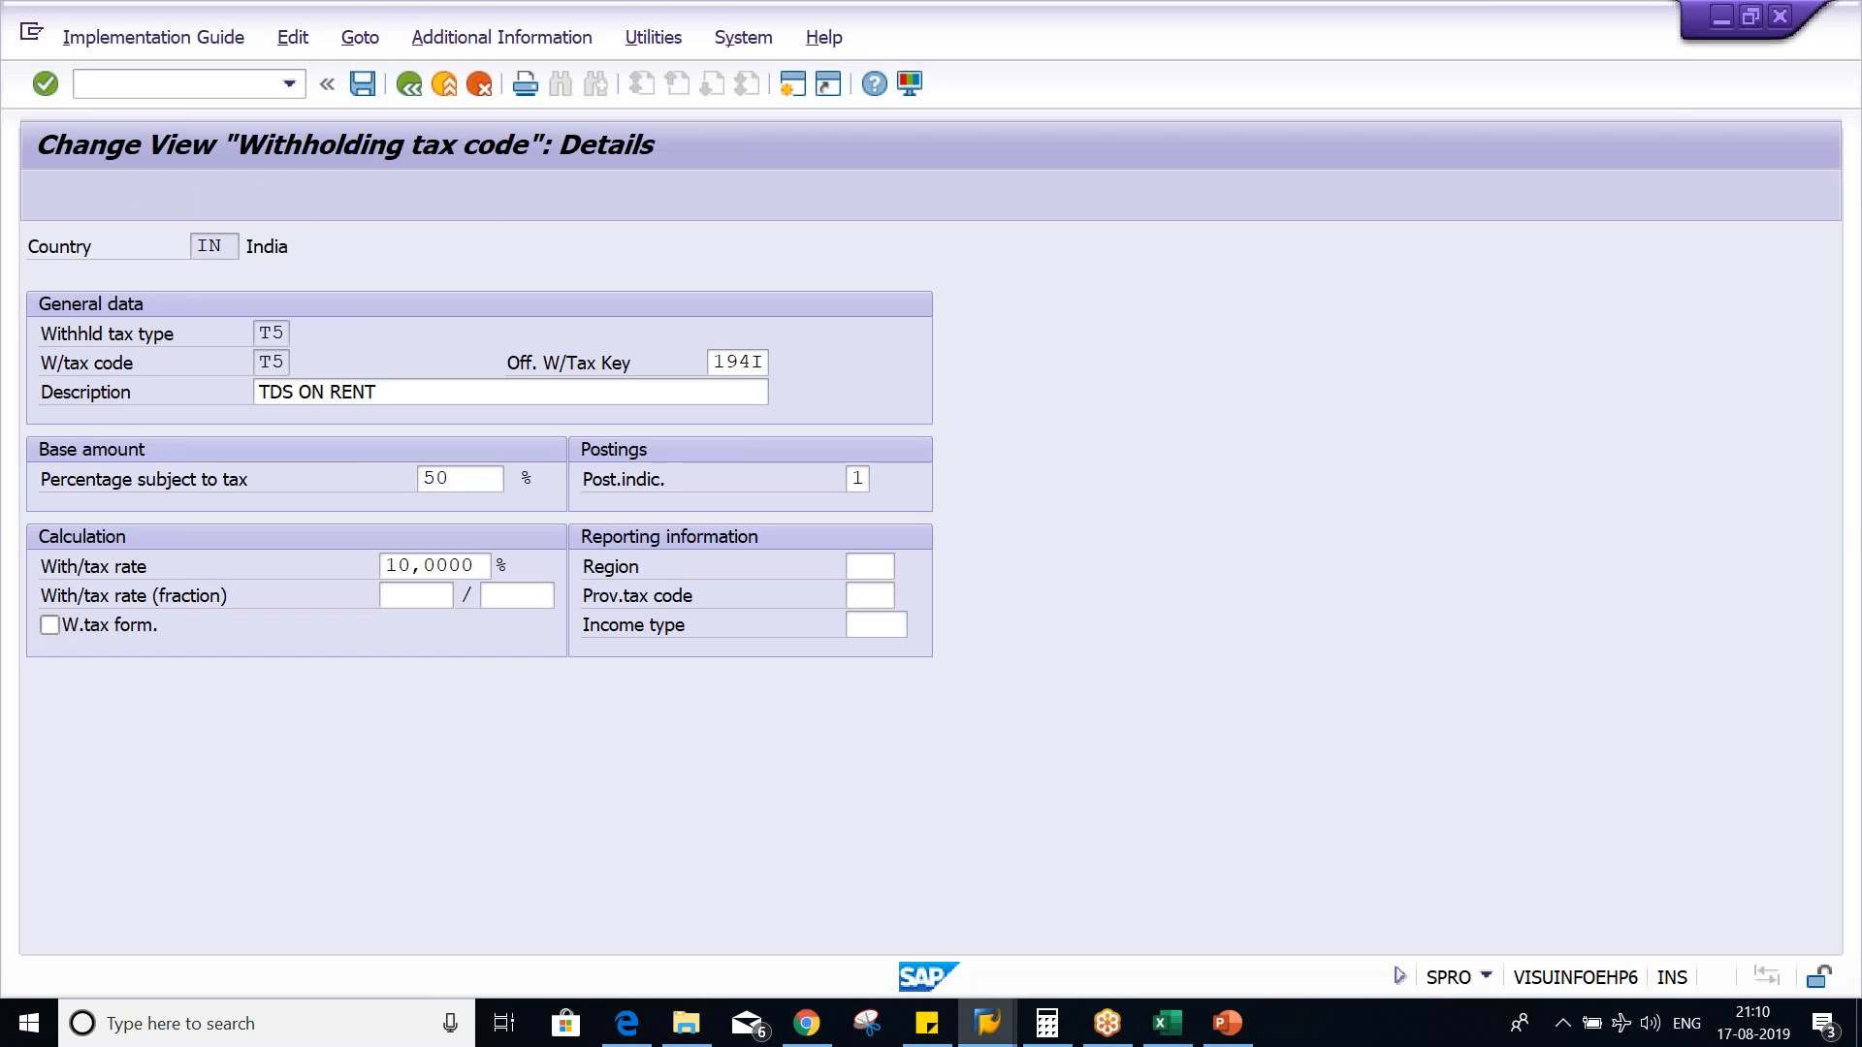
pyautogui.press('Return')
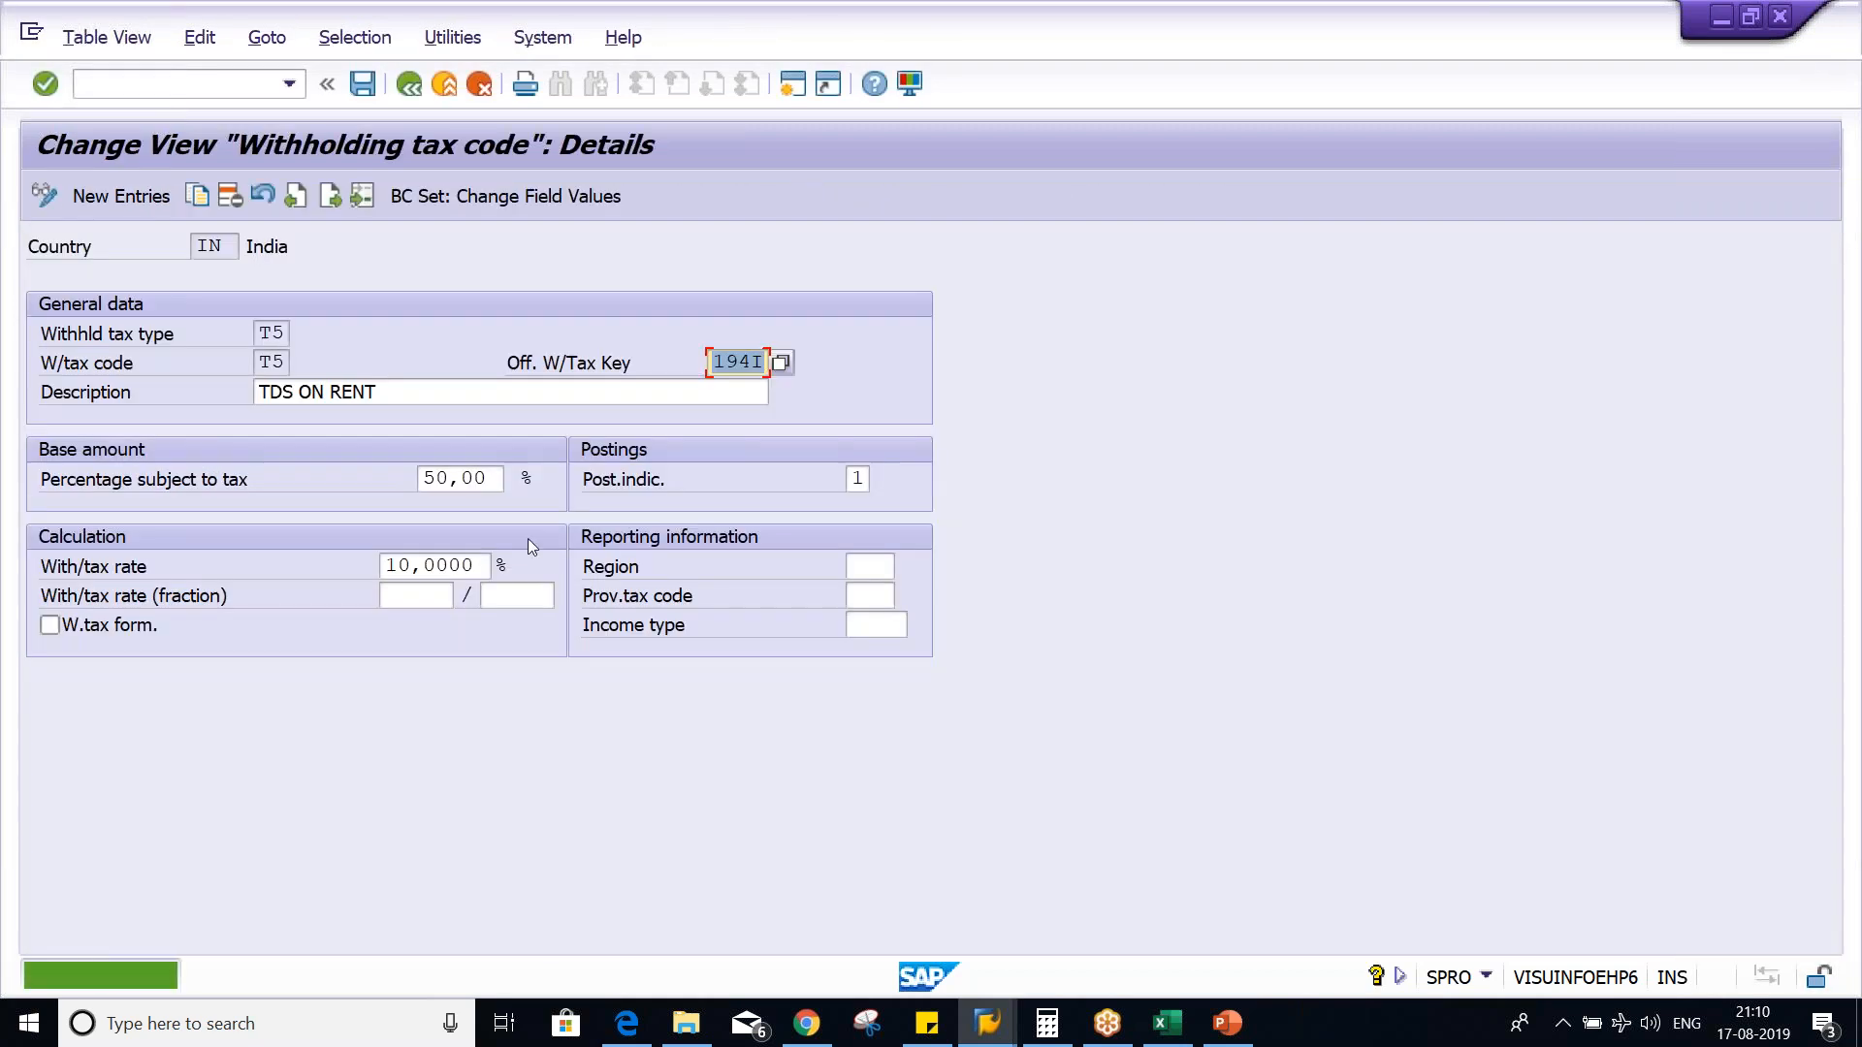
pyautogui.click(429, 479)
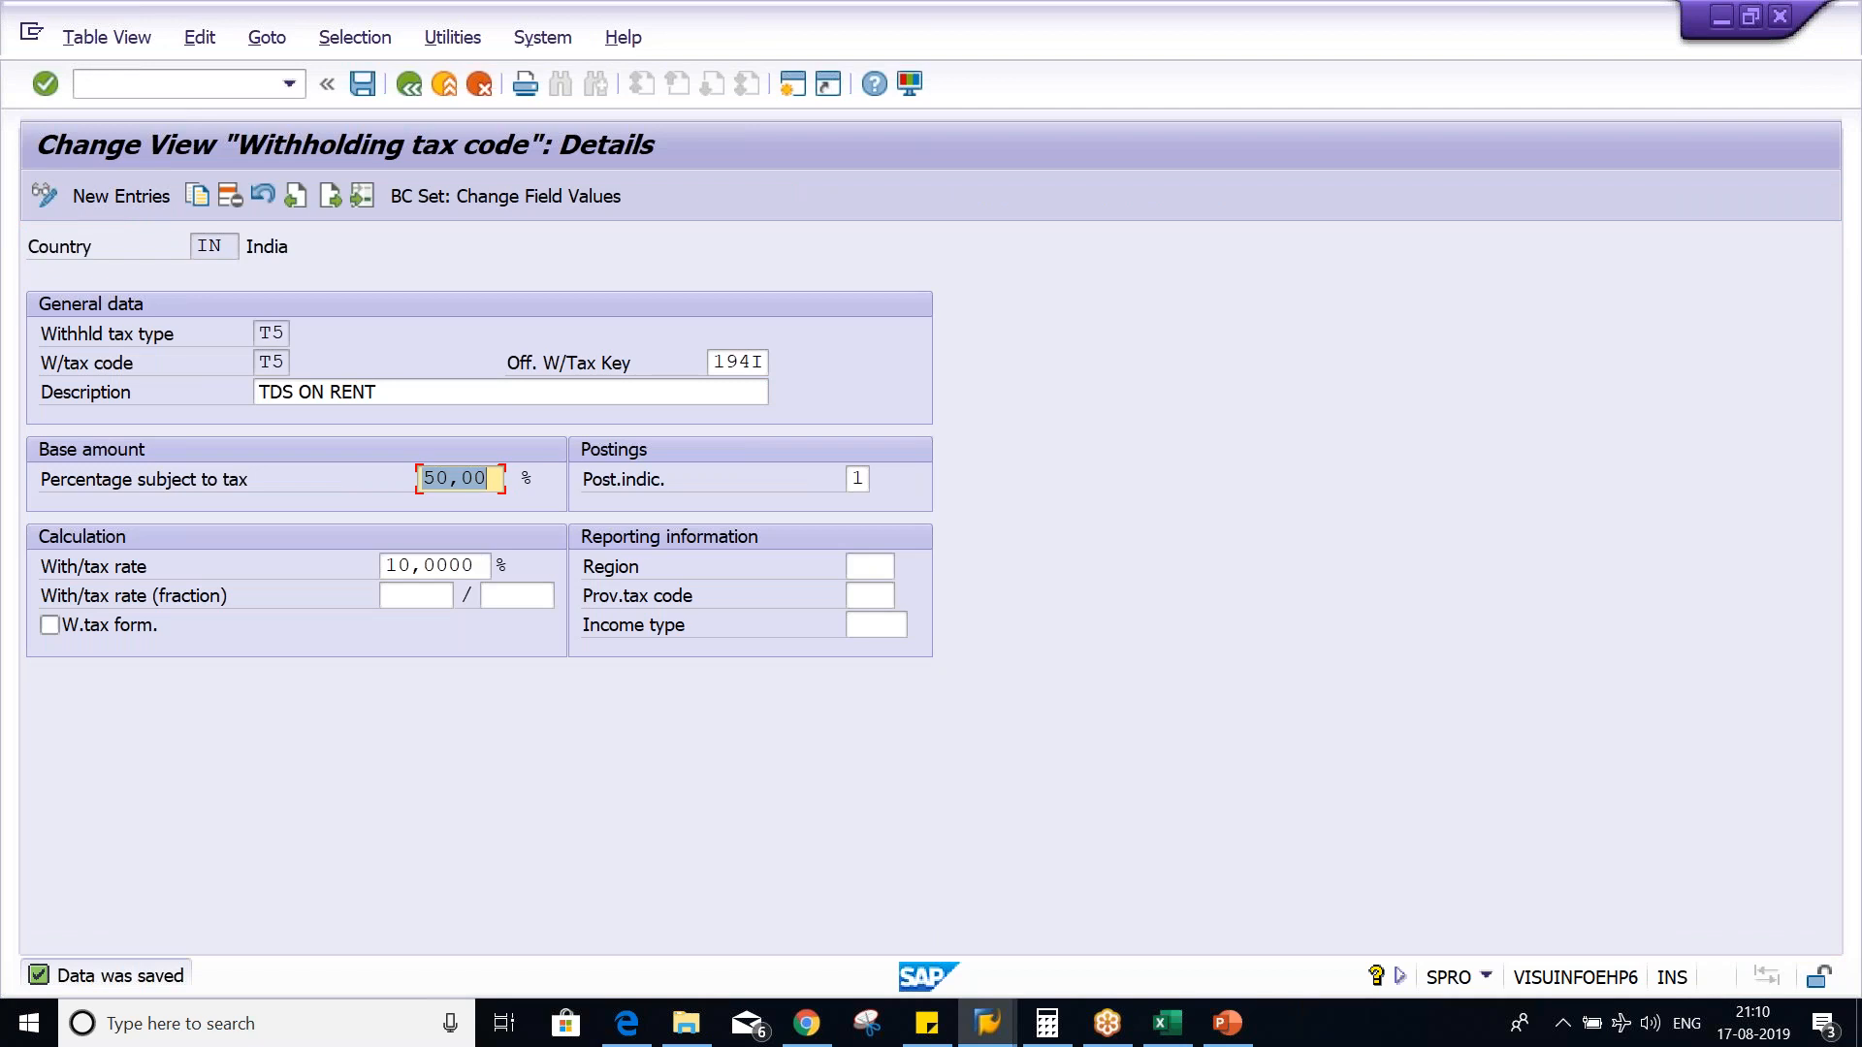
# - Switch to the Document Overview session in SAP and restart vendor invoice entry with transaction FB60
pyautogui.click(1004, 1018)
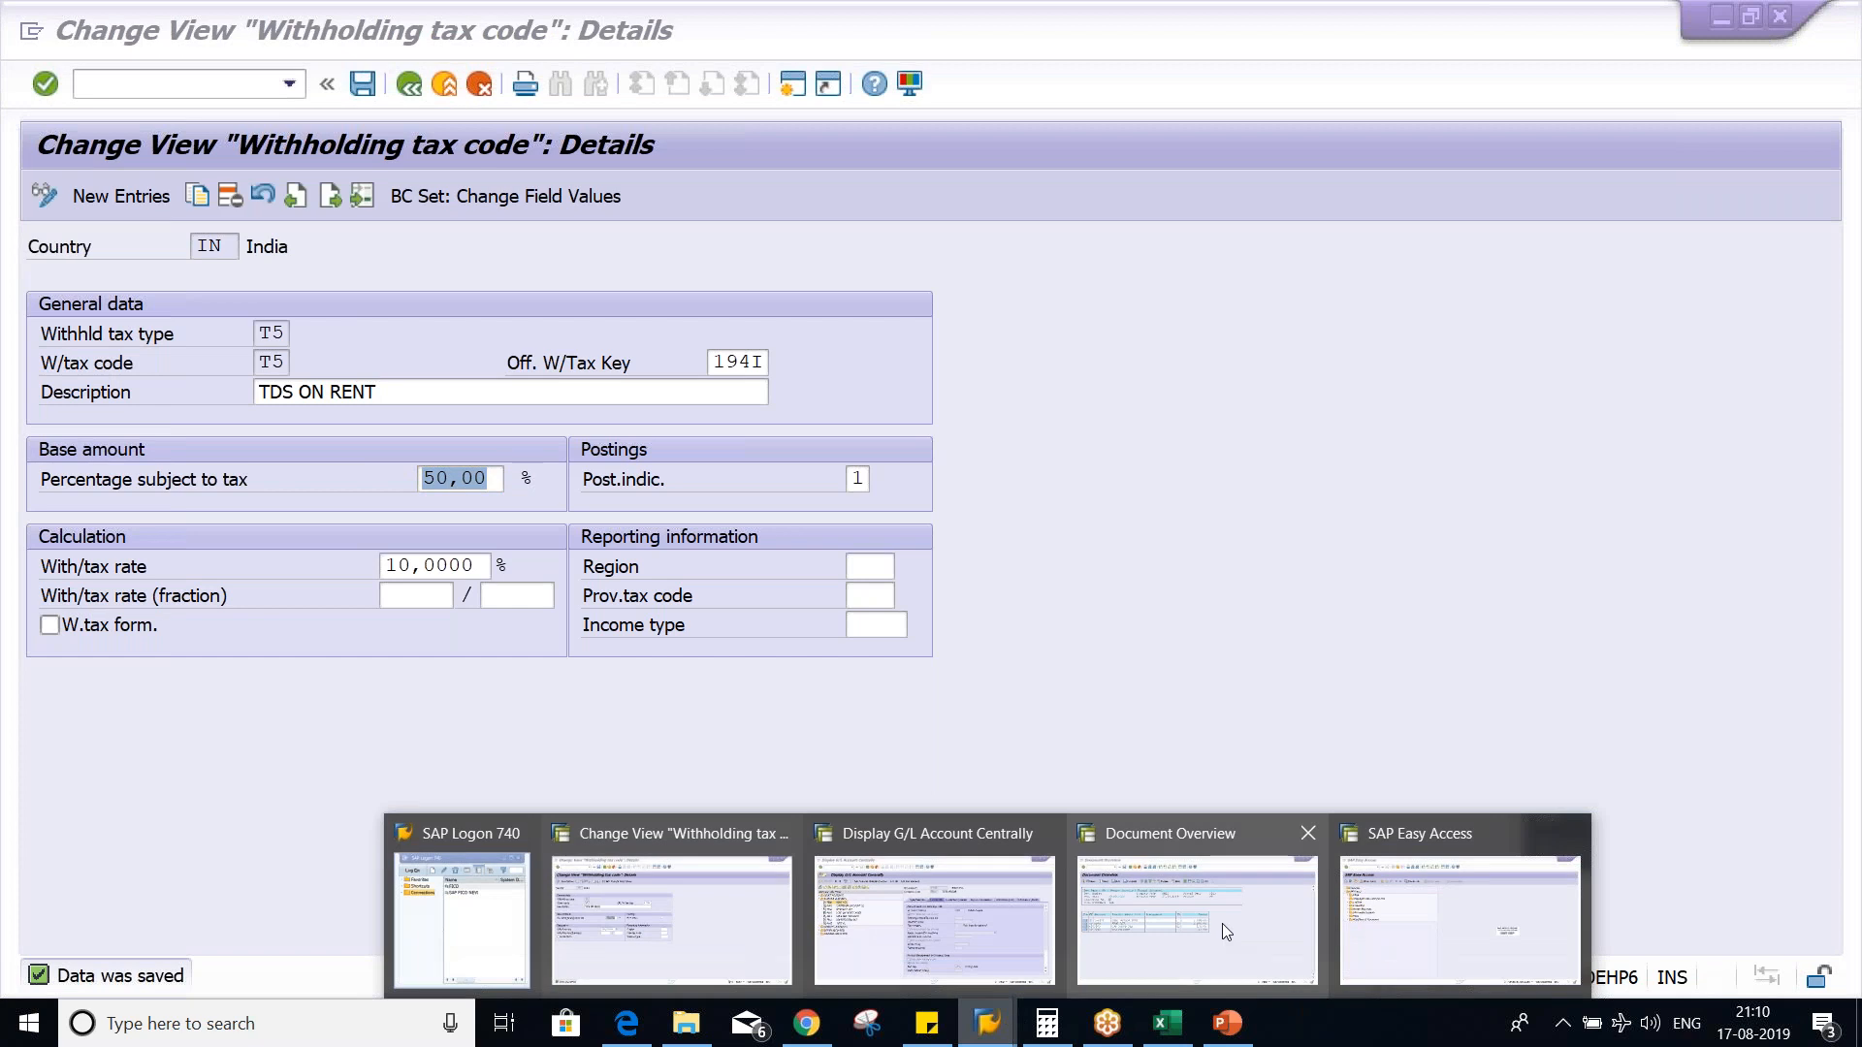
pyautogui.click(1222, 923)
pyautogui.click(289, 84)
pyautogui.scroll(1, 194, 242)
pyautogui.click(260, 111)
pyautogui.press('Return')
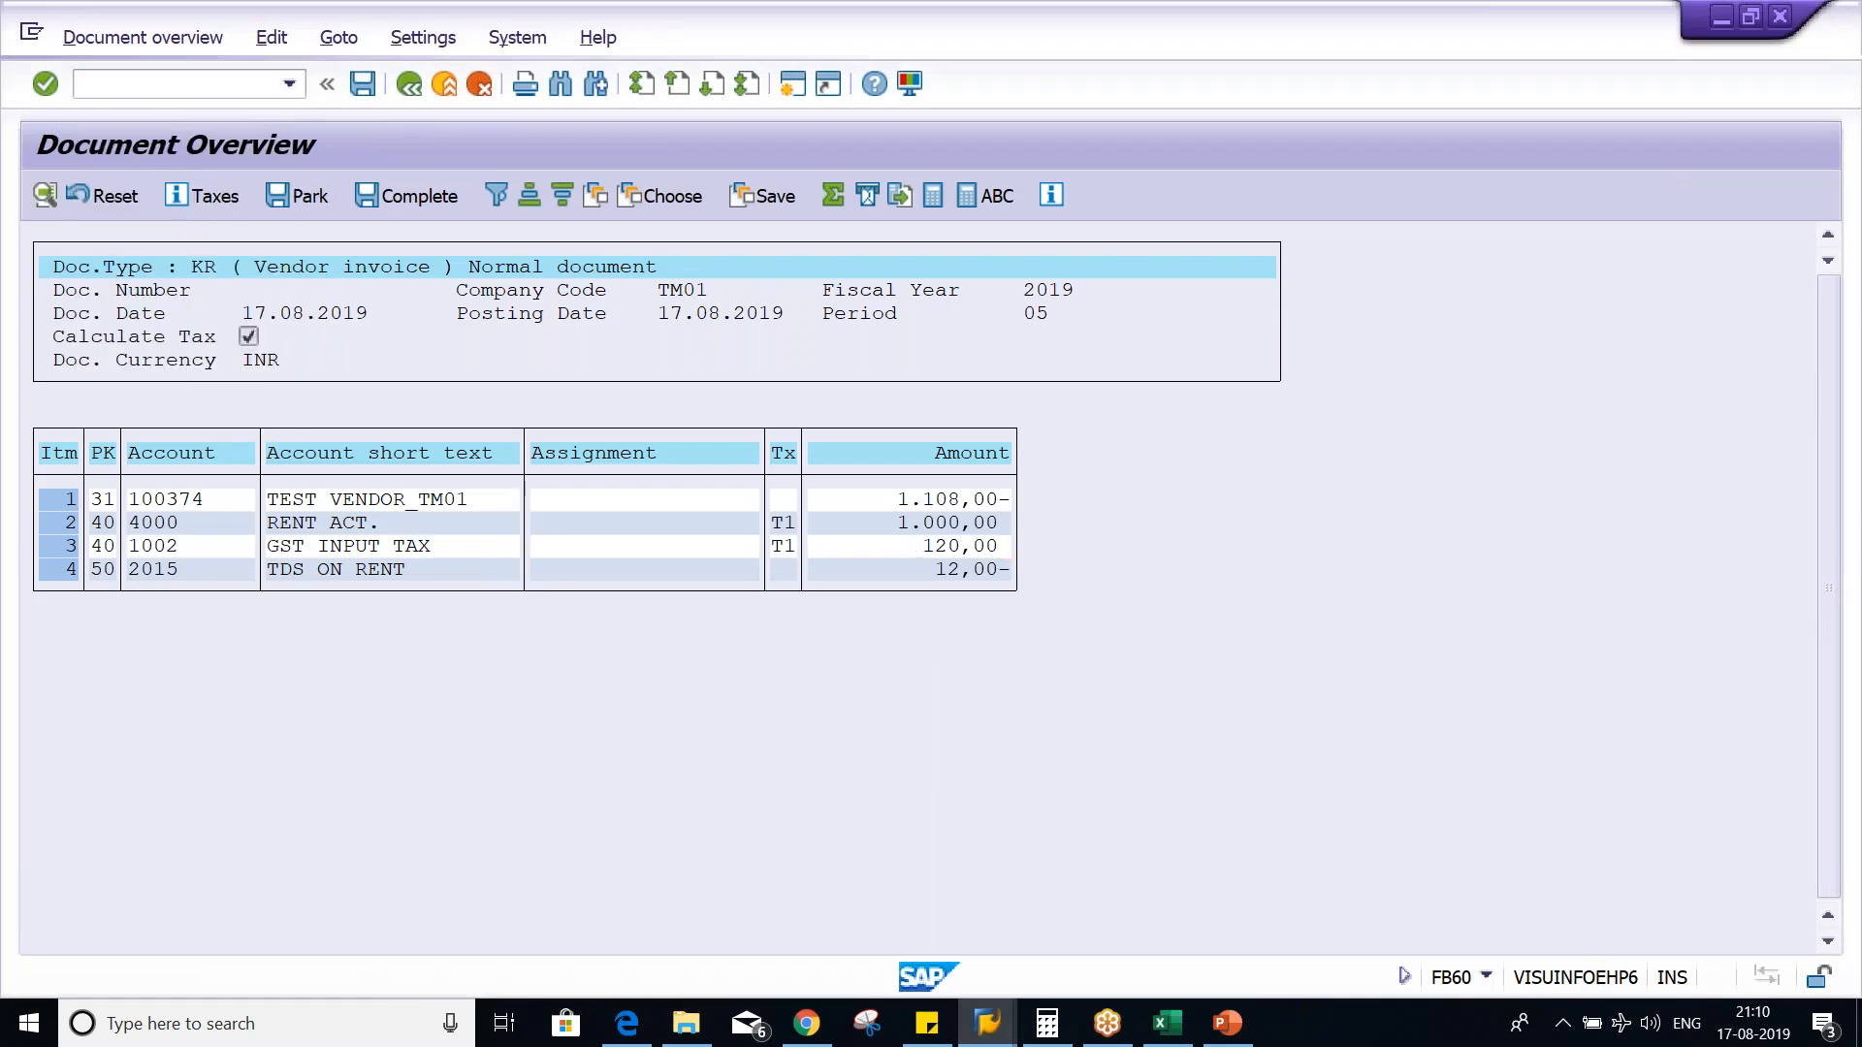
# - Enter the test vendor's number, the invoice date 17.08.2019 and the amount 1120 in the vendor invoice header
pyautogui.click(275, 326)
pyautogui.click(300, 389)
pyautogui.click(353, 337)
pyautogui.click(263, 359)
pyautogui.press('space')
pyautogui.click(266, 390)
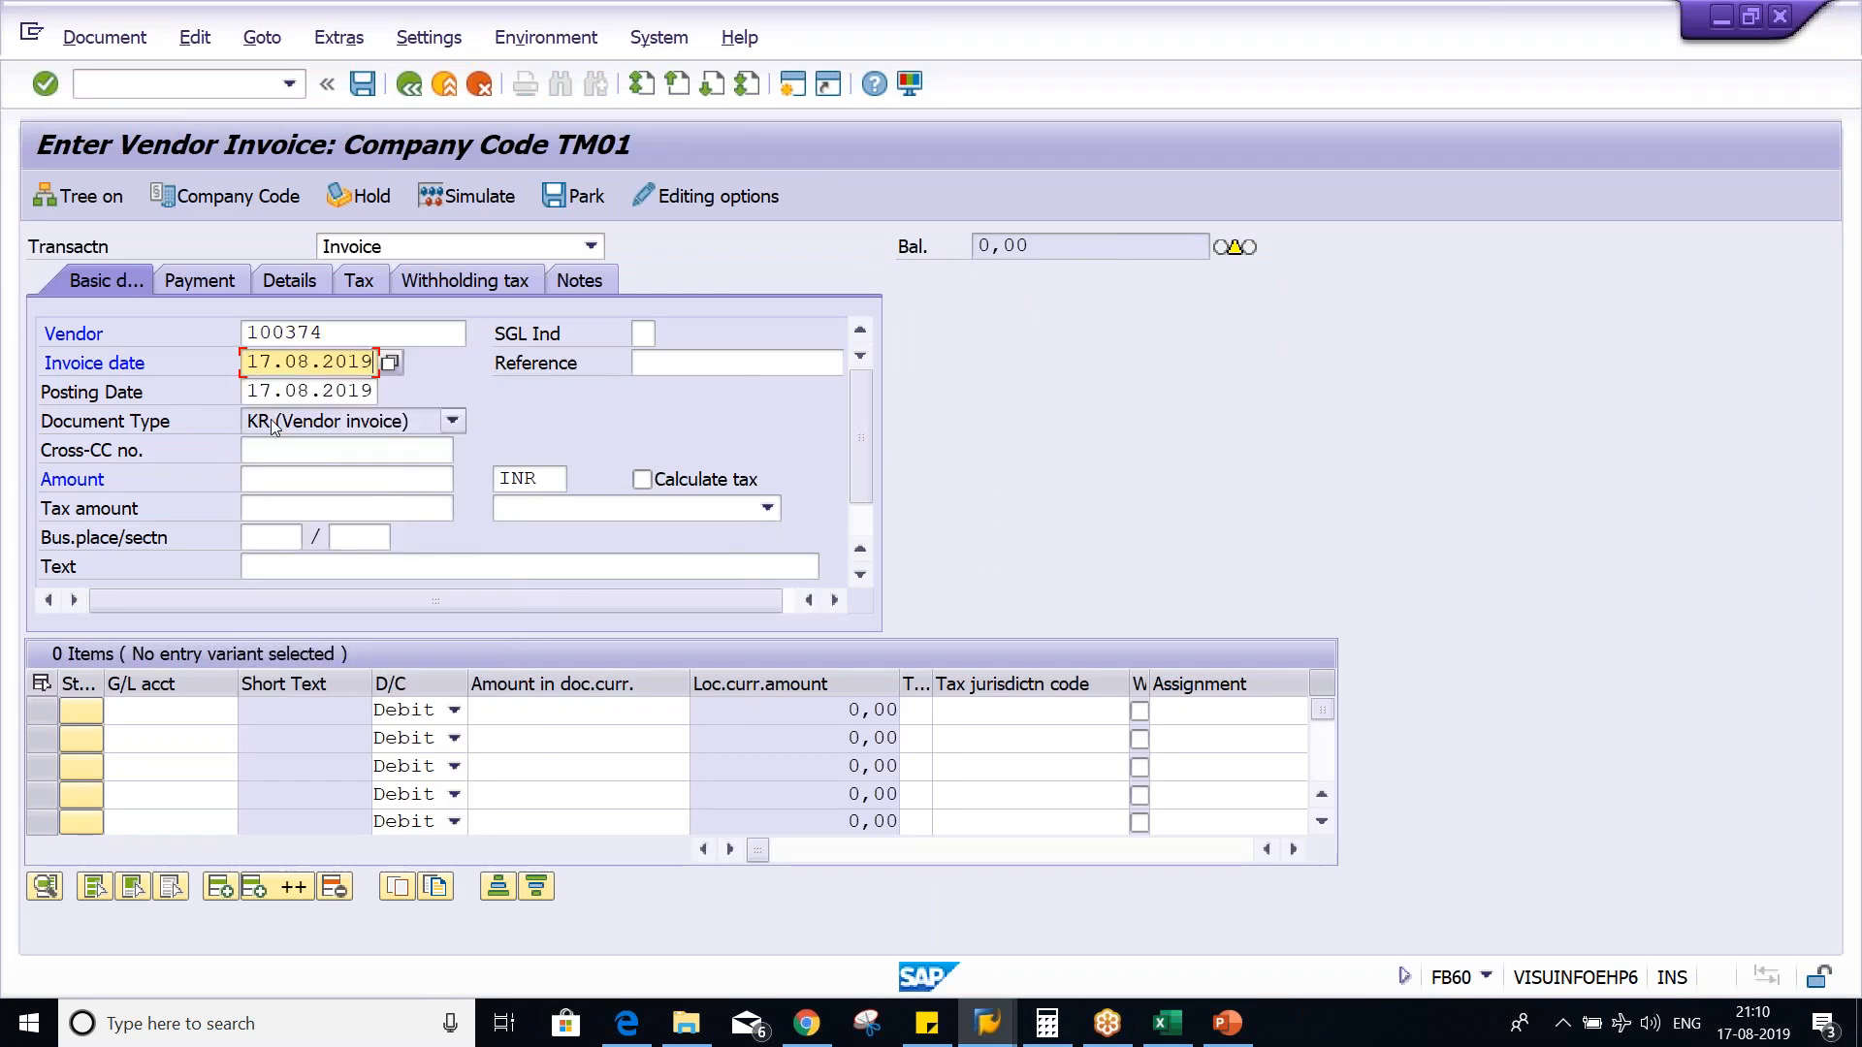
pyautogui.click(262, 481)
pyautogui.press('space')
pyautogui.click(287, 504)
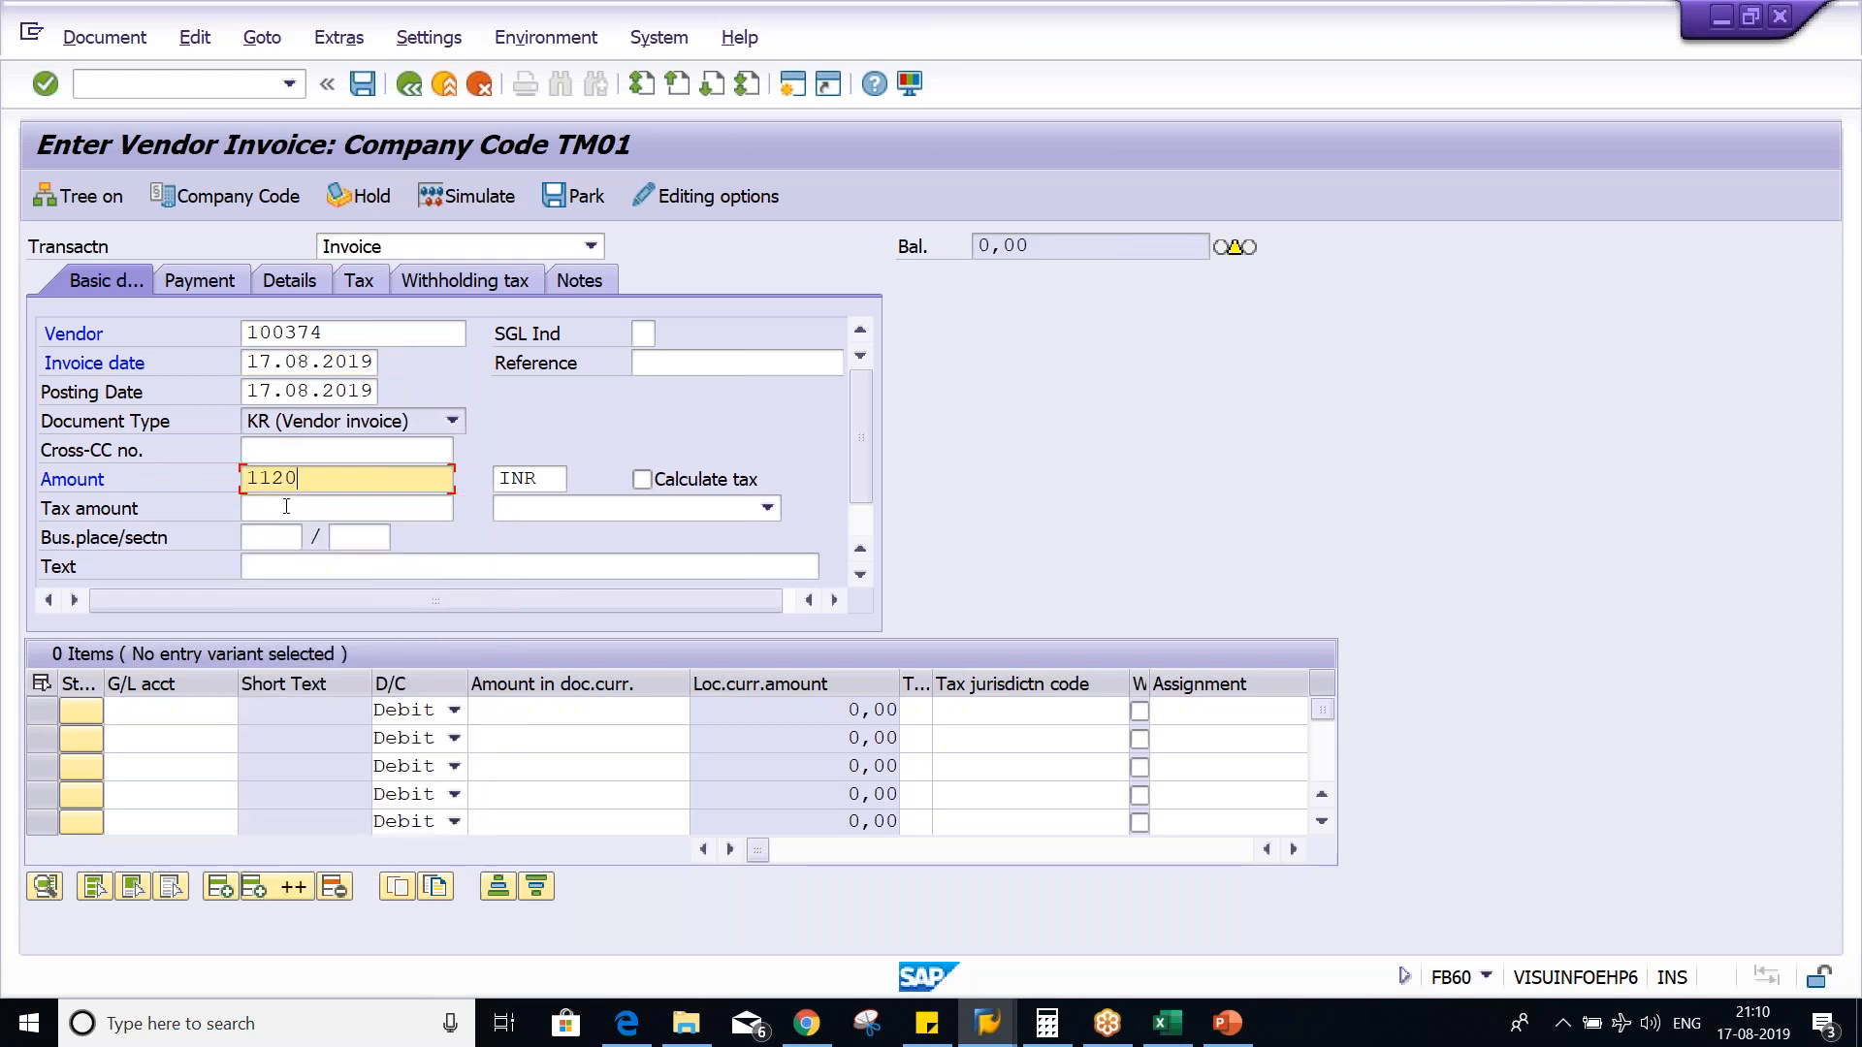
pyautogui.moveTo(330, 477); pyautogui.dragTo(113, 491)
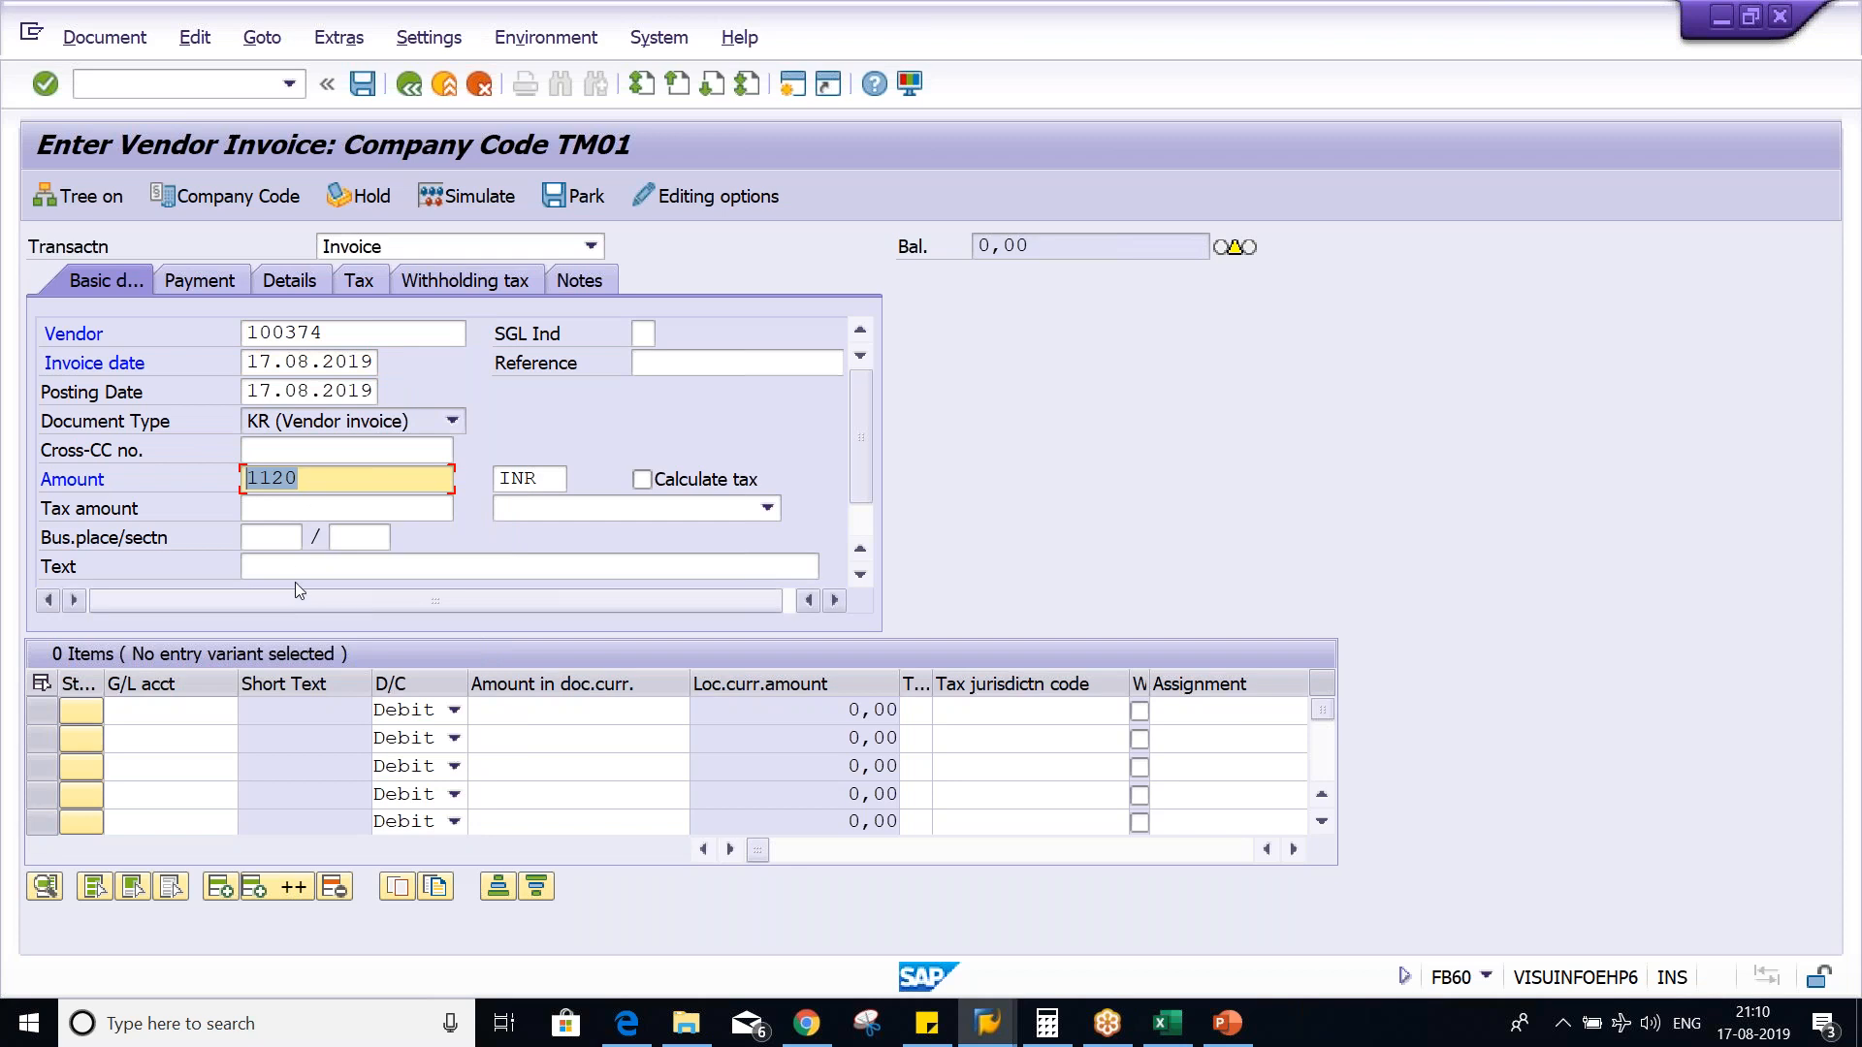
pyautogui.click(333, 480)
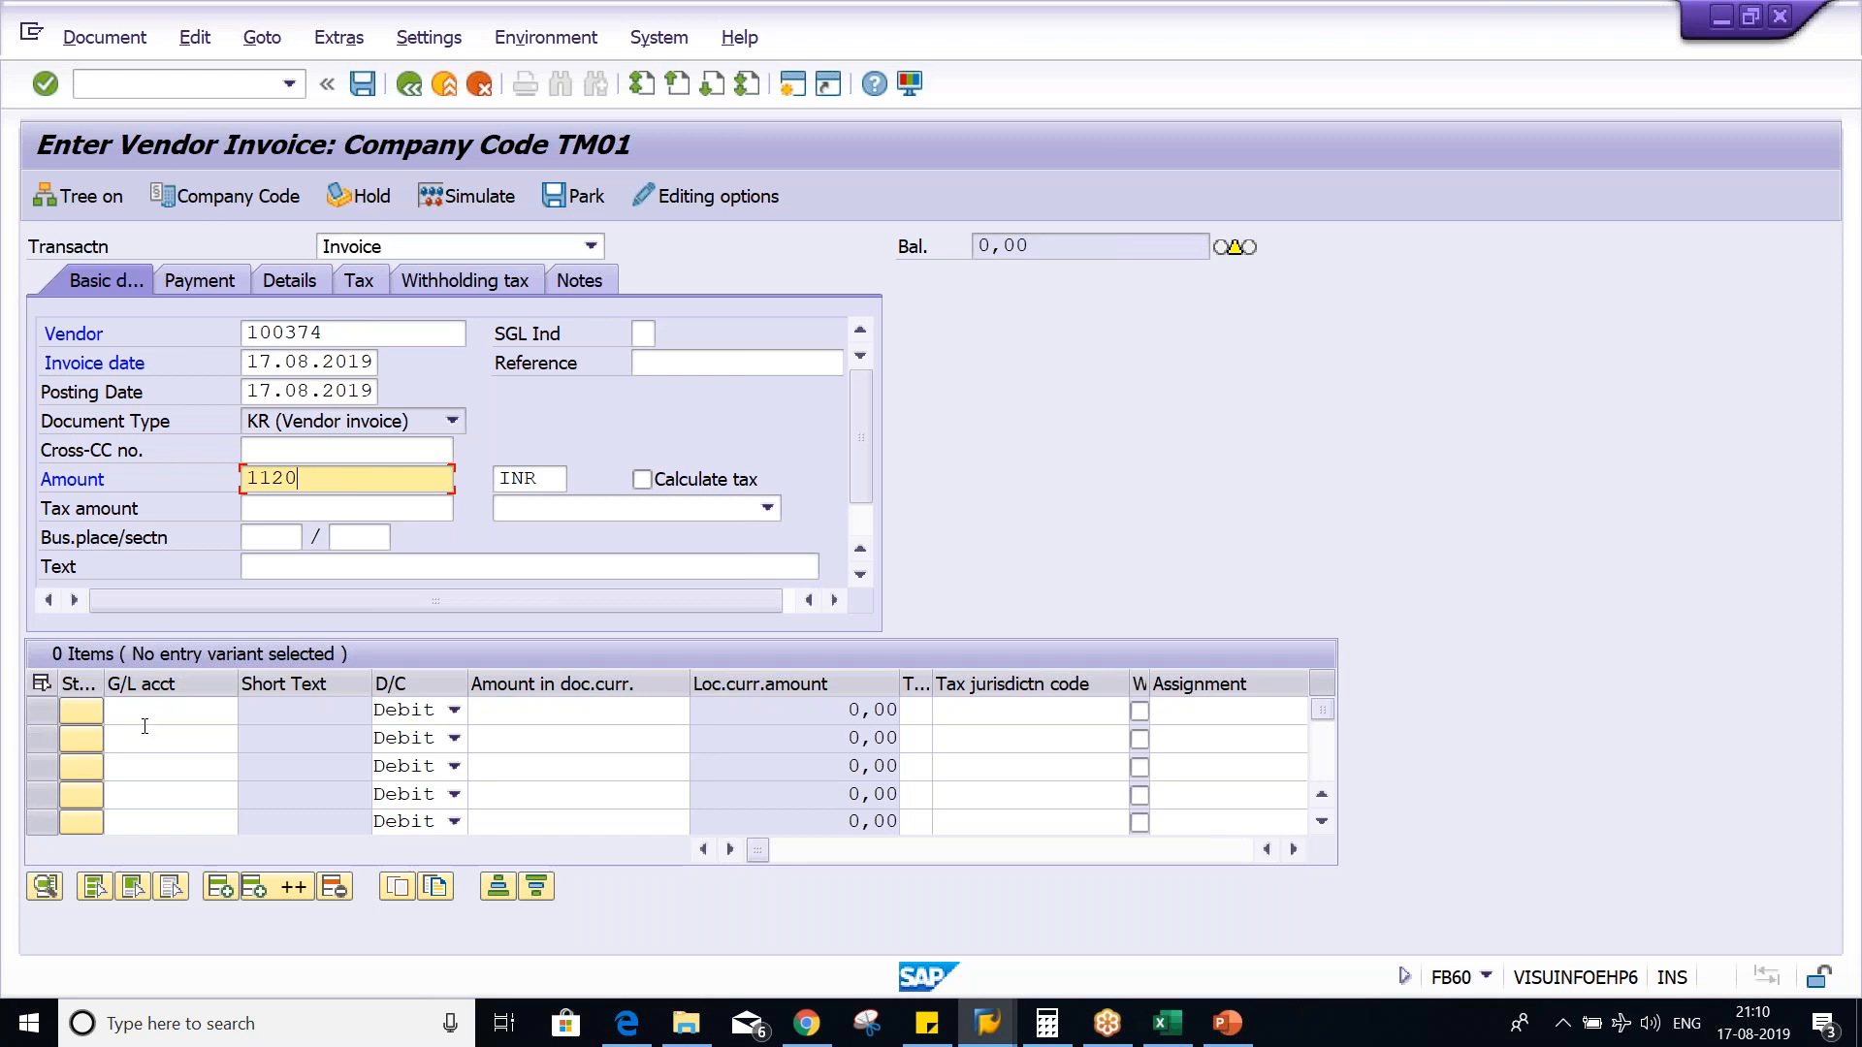
# - Add an invoice line for G/L account 4000 with a debit amount of 1000 and tax code T1
pyautogui.click(145, 715)
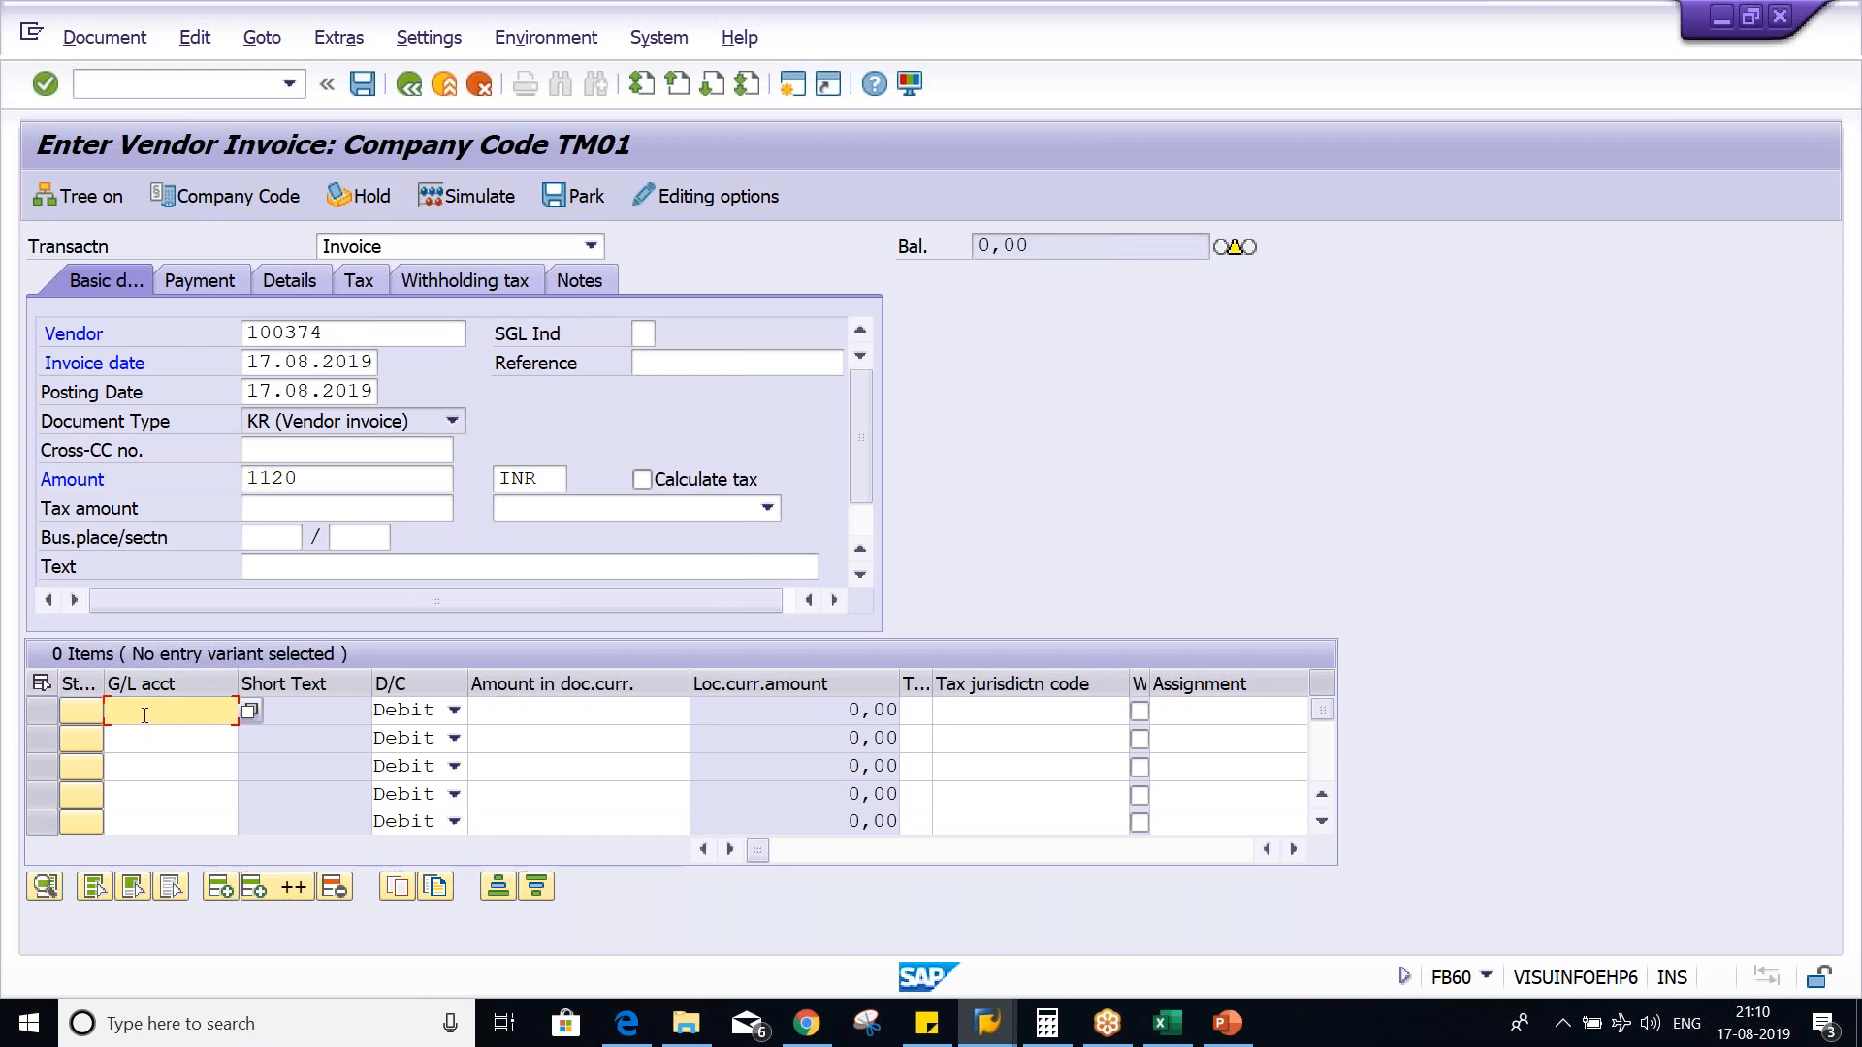
pyautogui.press('space')
pyautogui.click(195, 425)
pyautogui.press('Tab')
pyautogui.press('Tab')
pyautogui.press('space')
pyautogui.click(686, 272)
pyautogui.press('Tab')
pyautogui.press('space')
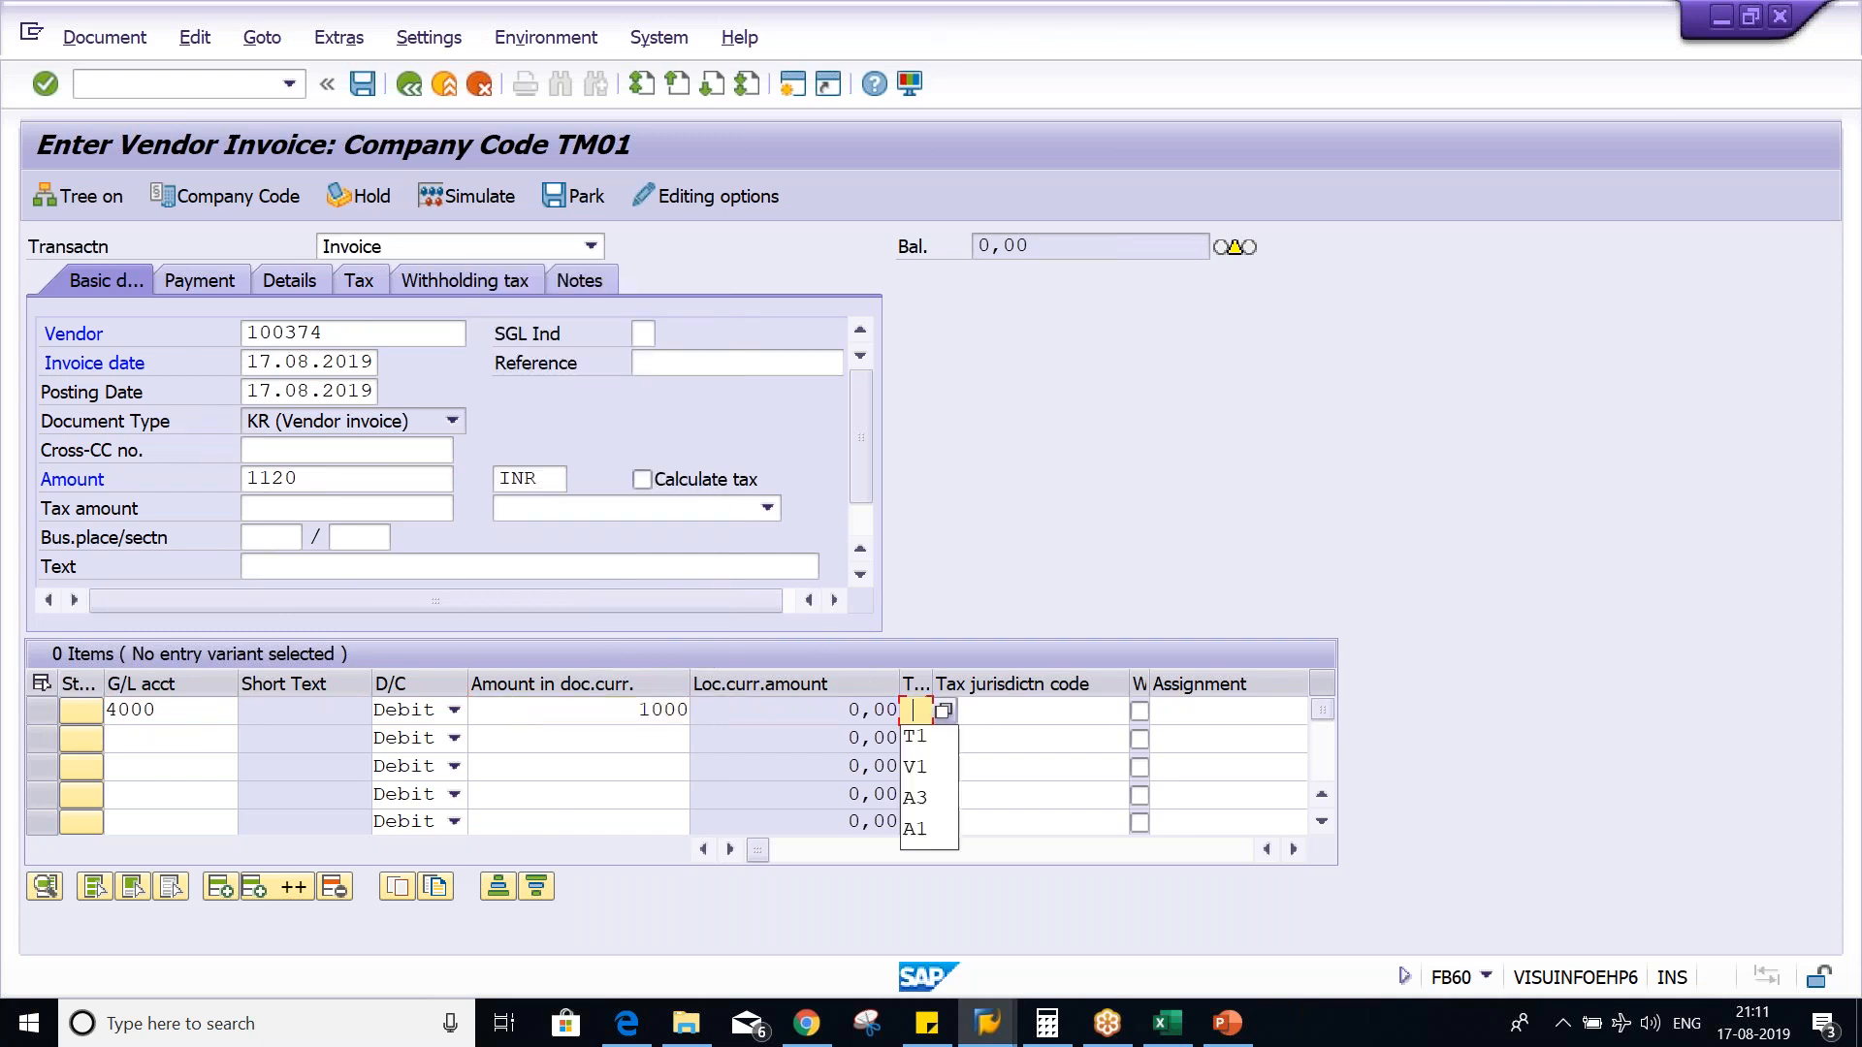
pyautogui.click(912, 737)
# - Turn on Calculate tax for the vendor invoice and dismiss the desktop notification
pyautogui.click(642, 480)
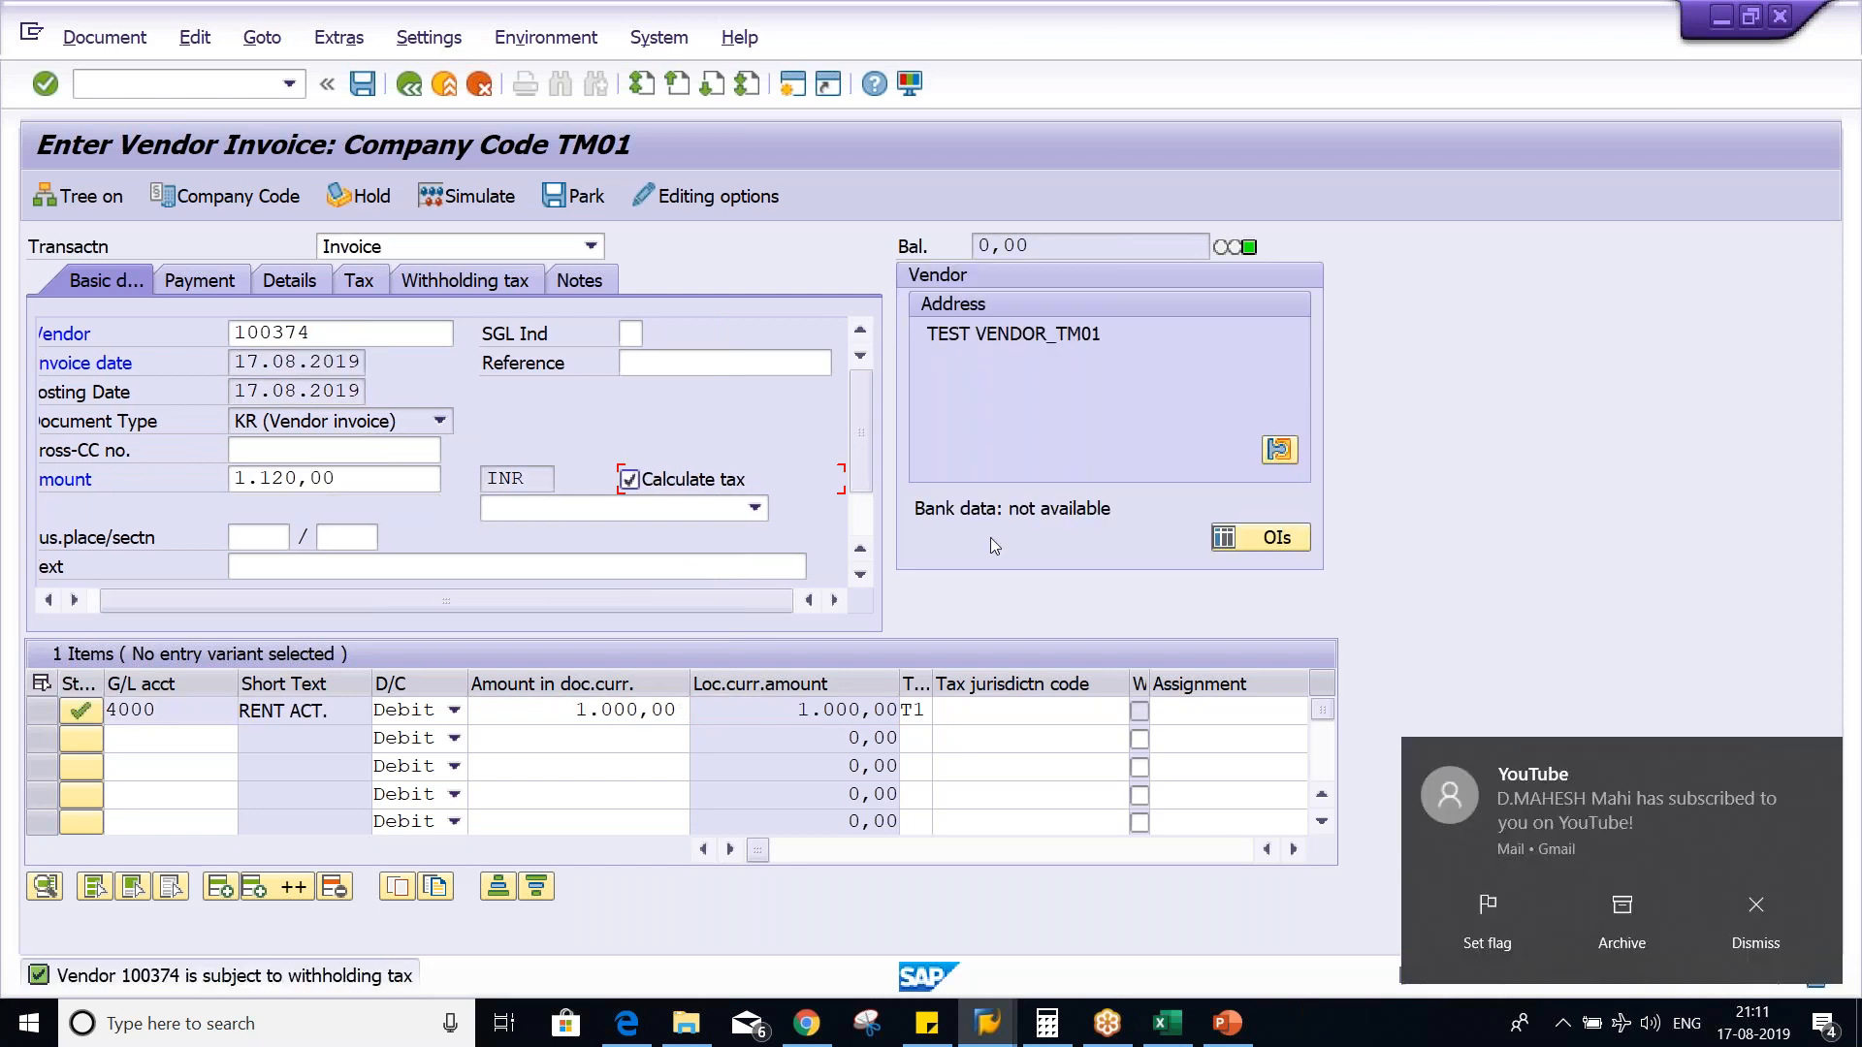
pyautogui.click(1786, 915)
pyautogui.click(60, 571)
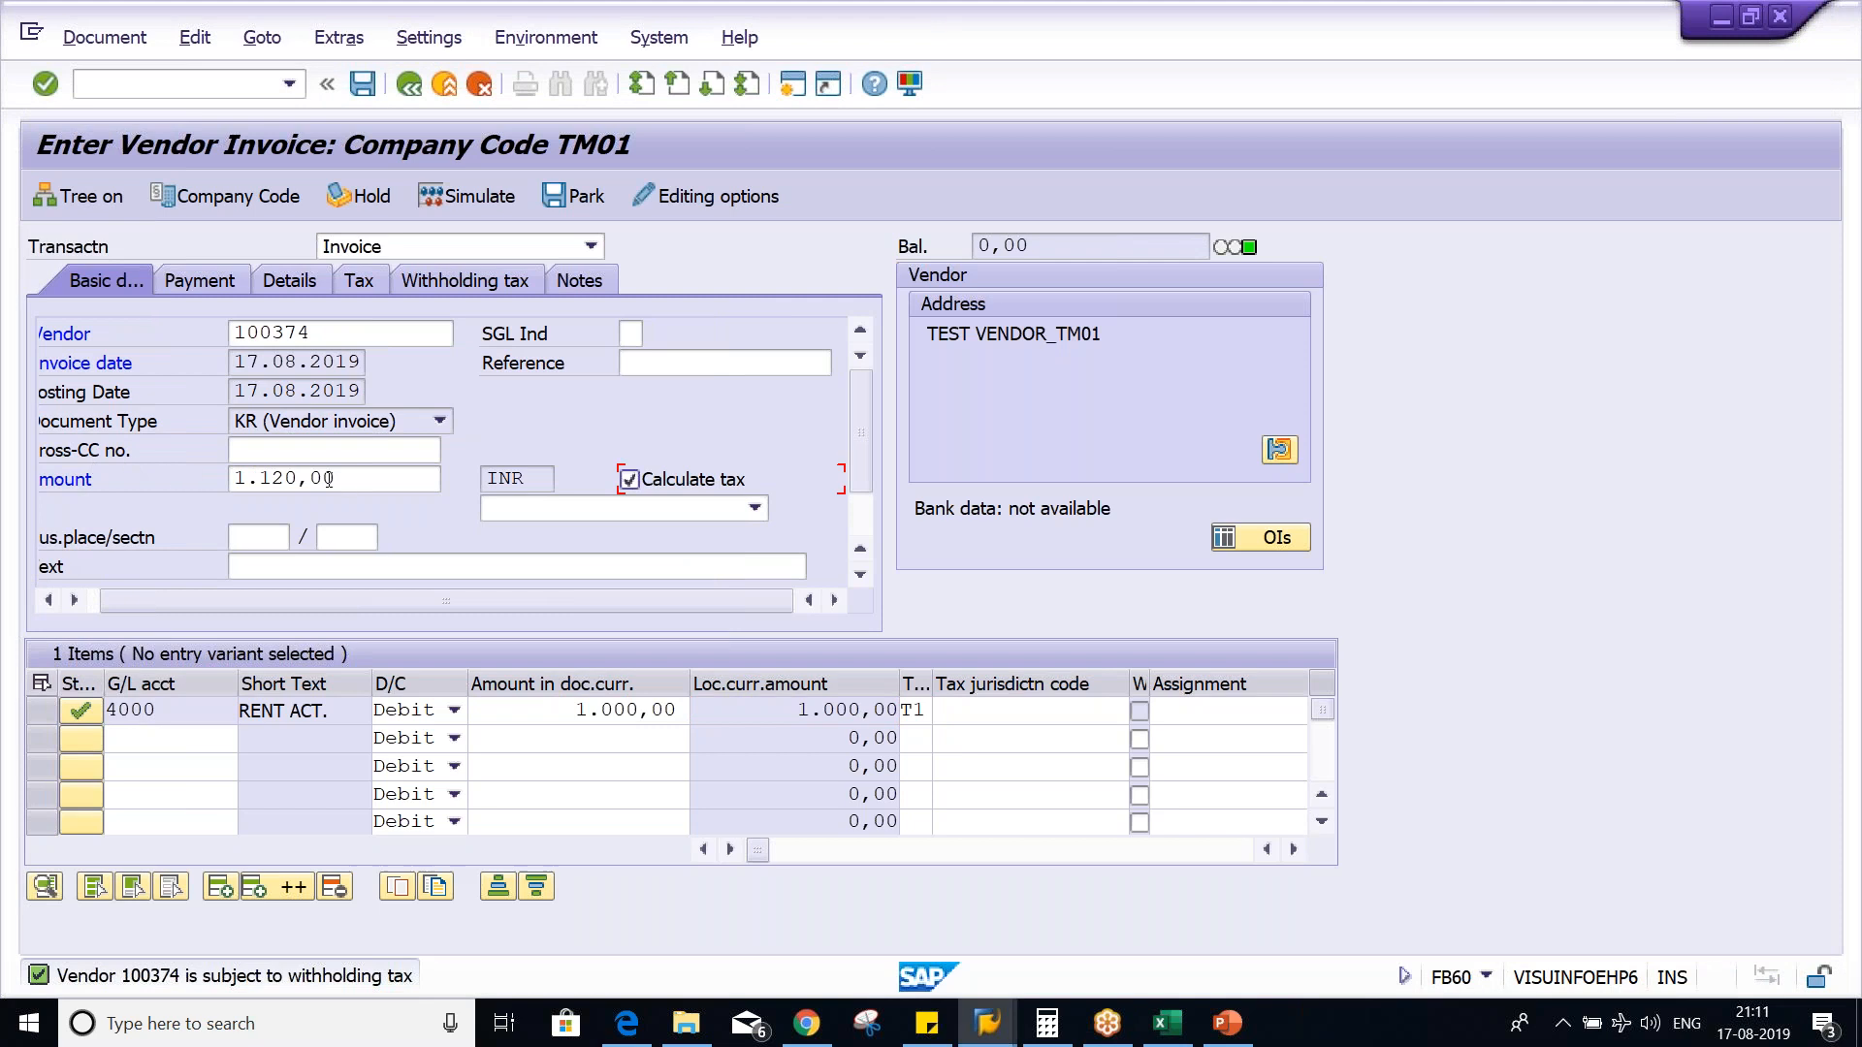
# - Point out the rent line's amount, then switch to Excel and review the taxable amount in O4
pyautogui.moveTo(572, 712); pyautogui.dragTo(682, 714)
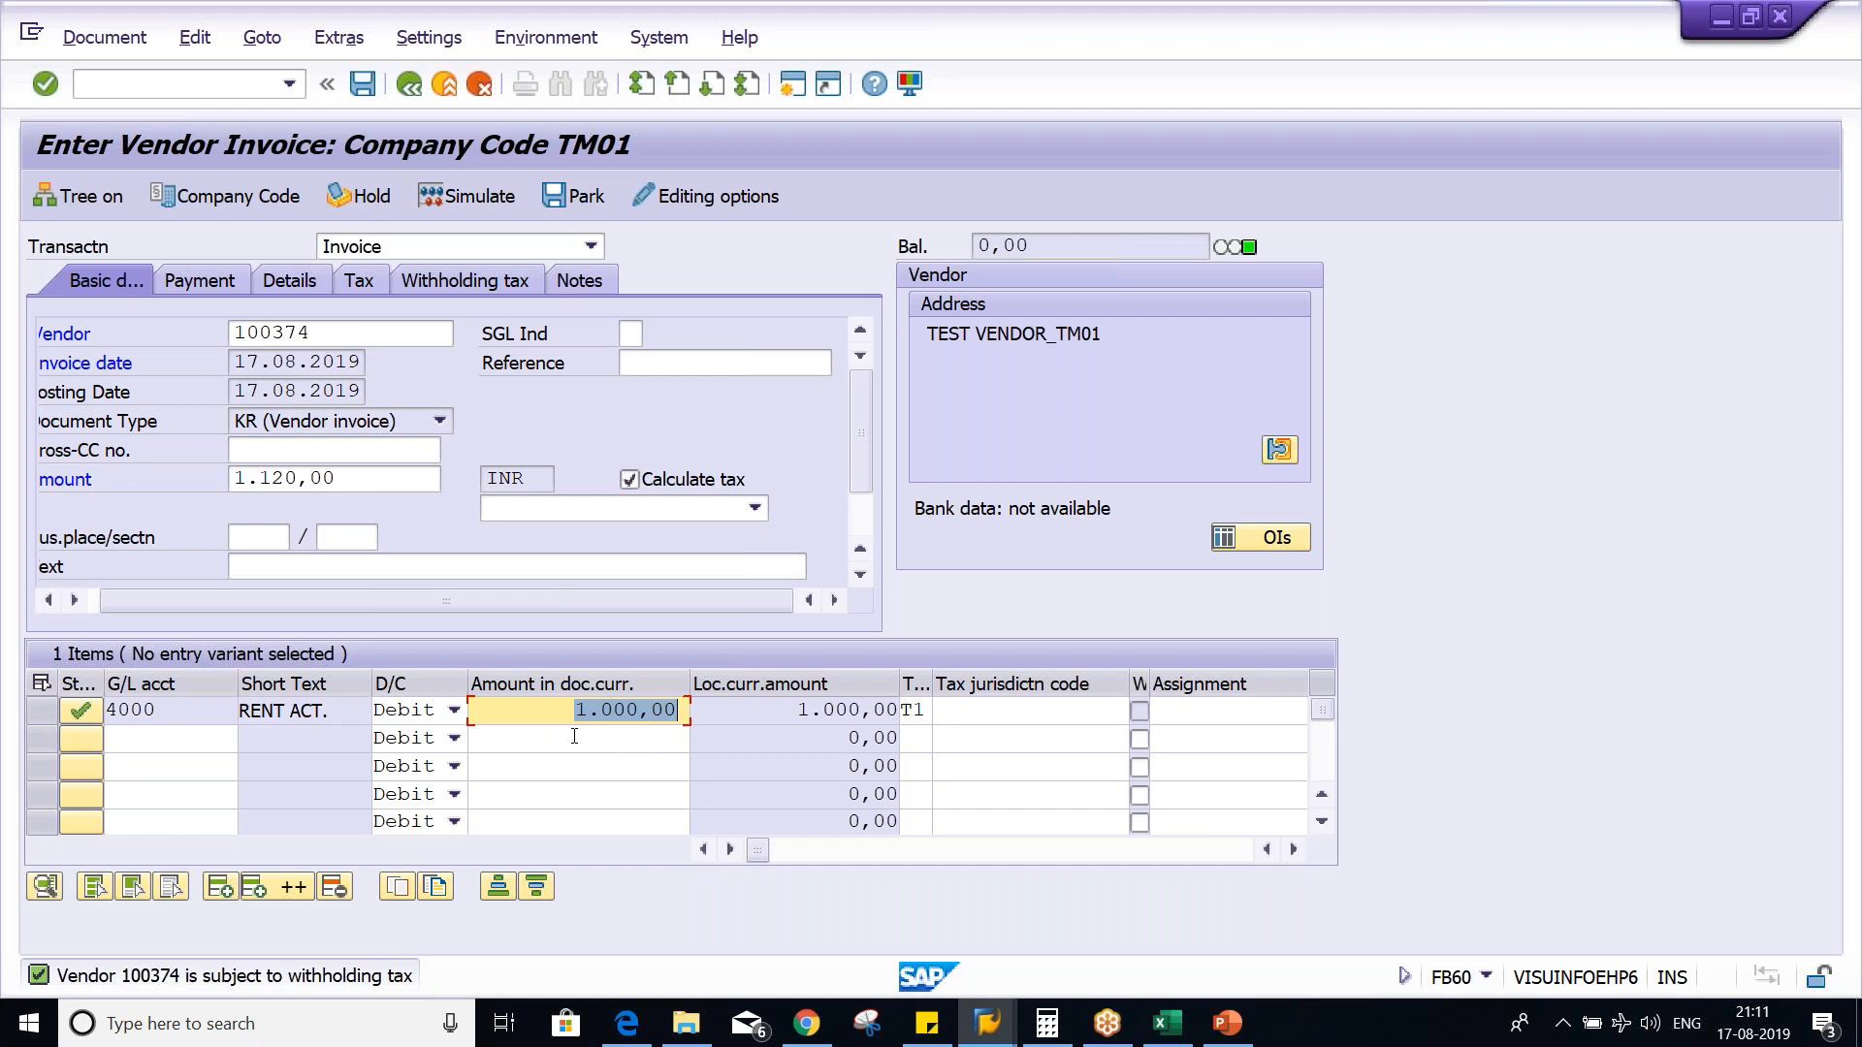
pyautogui.hotkey('alt', 'Tab')
pyautogui.hotkey('alt', 'Tab')
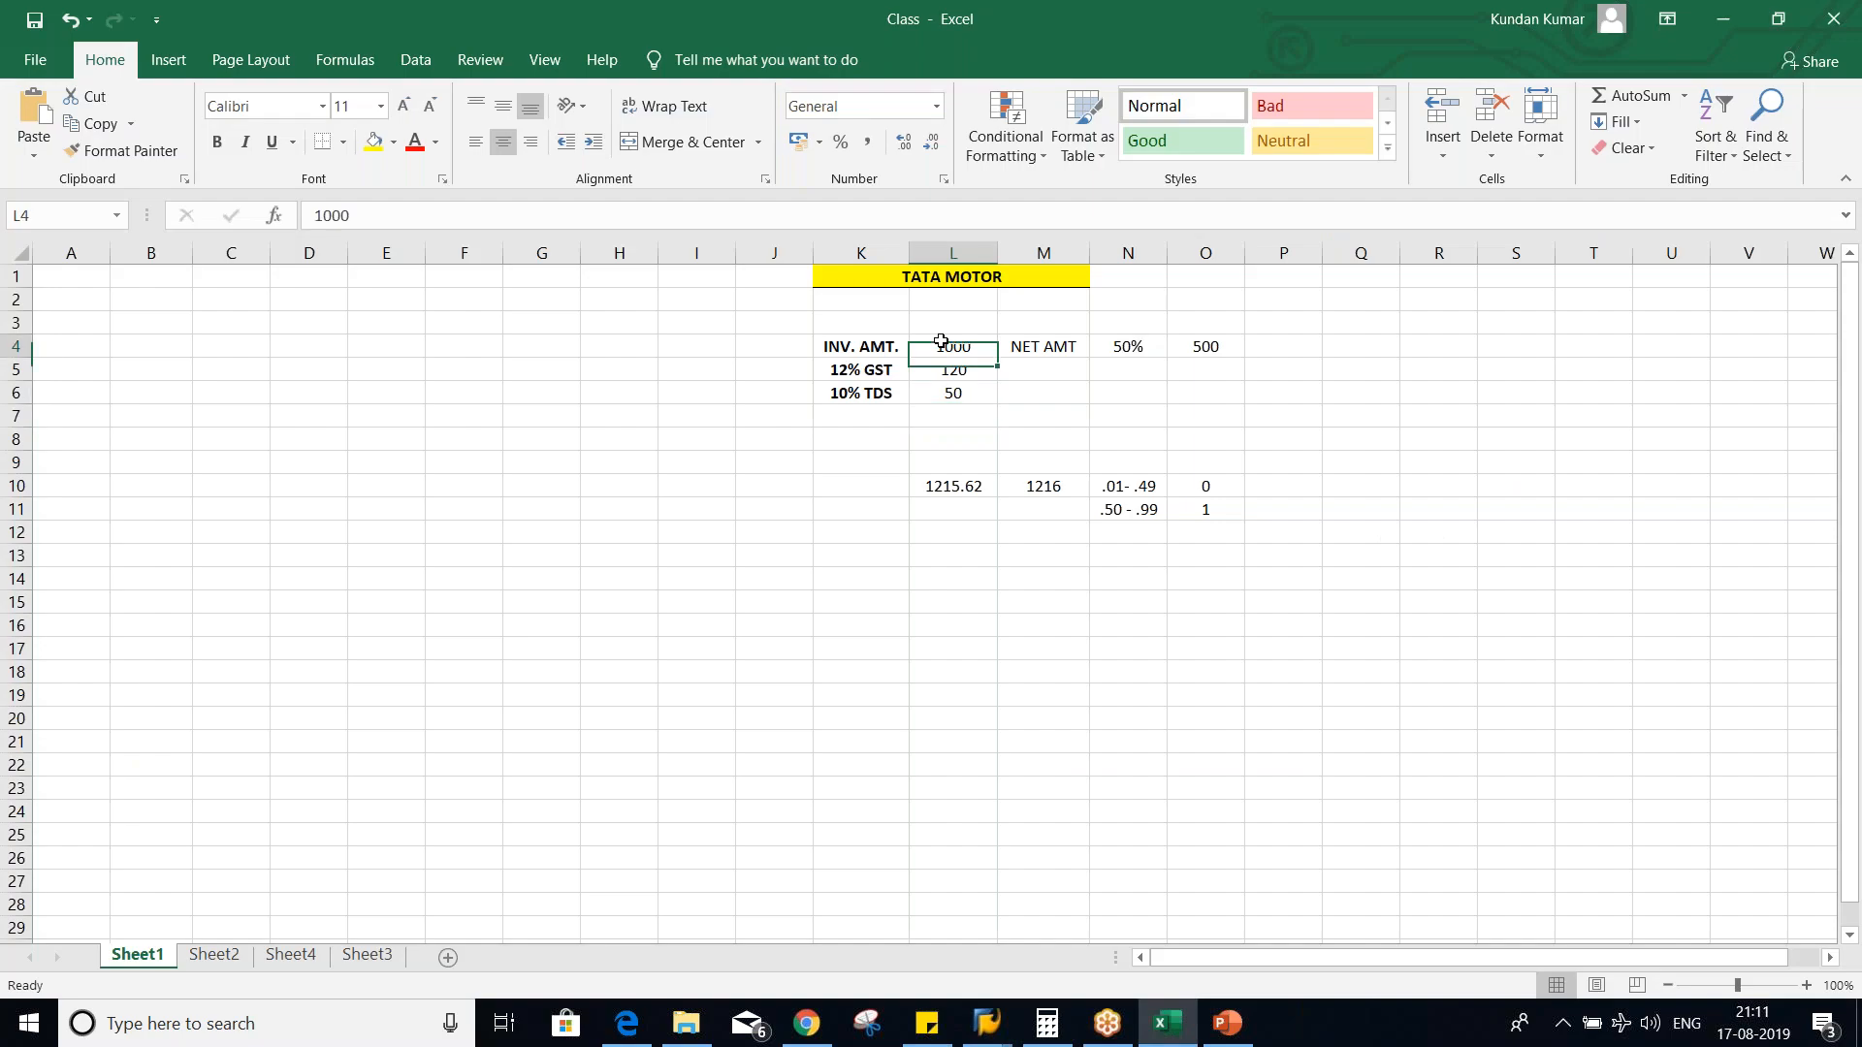
pyautogui.click(1212, 349)
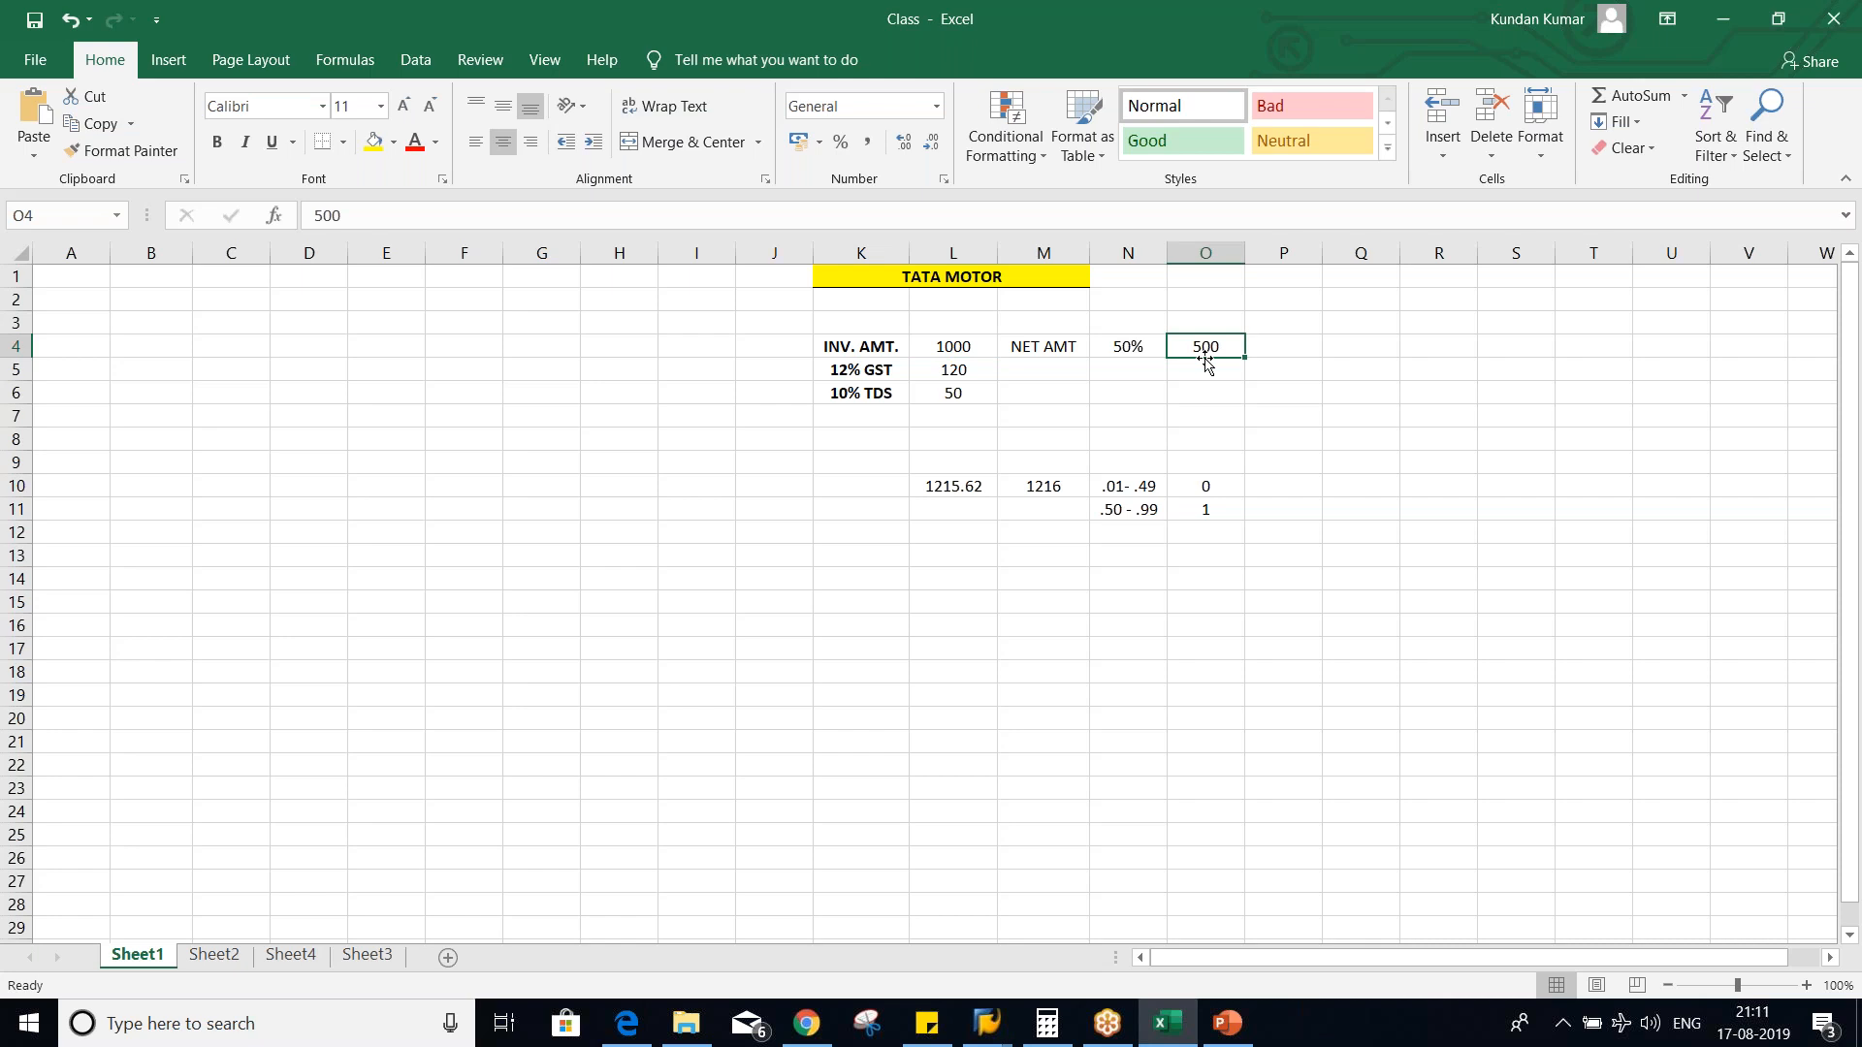
# - Check the withholding tax rate of tax code T5 in SAP, then switch to Excel and review the 10% TDS amount in L6
pyautogui.hotkey('alt', 'Tab')
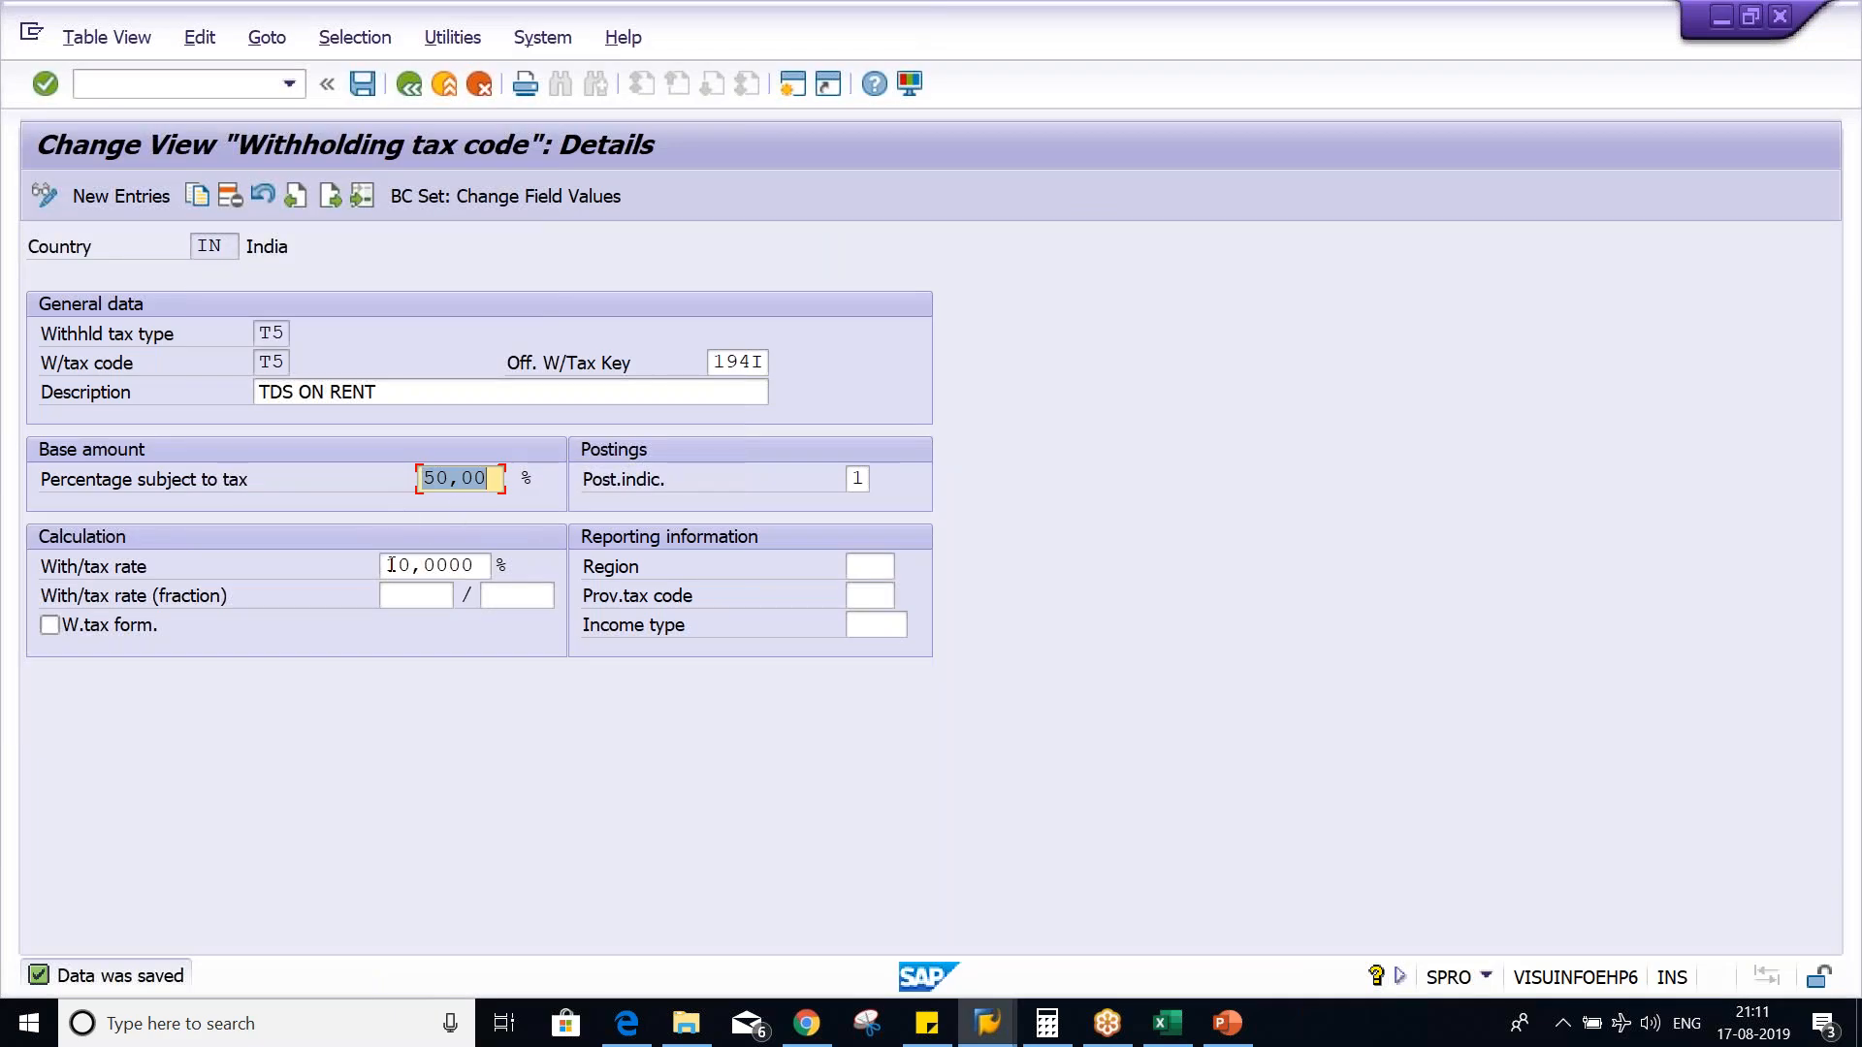
pyautogui.click(391, 565)
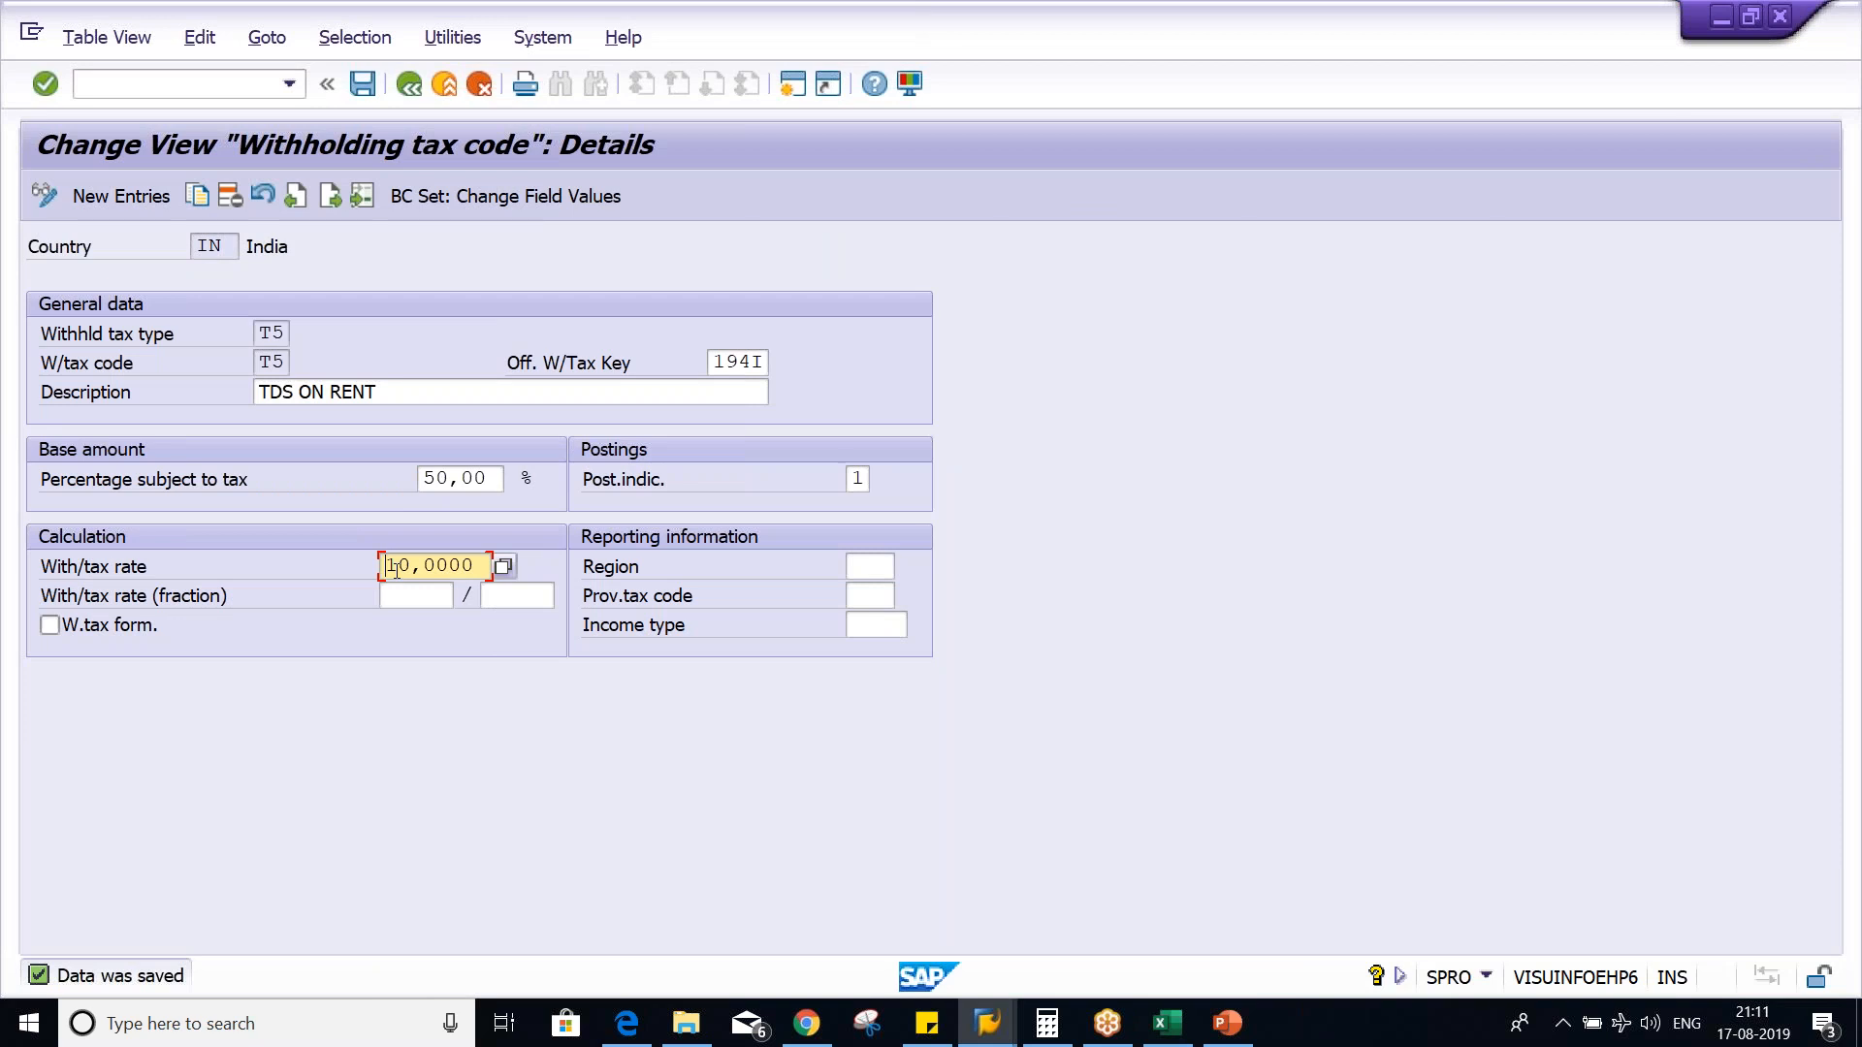
pyautogui.hotkey('alt', 'Tab')
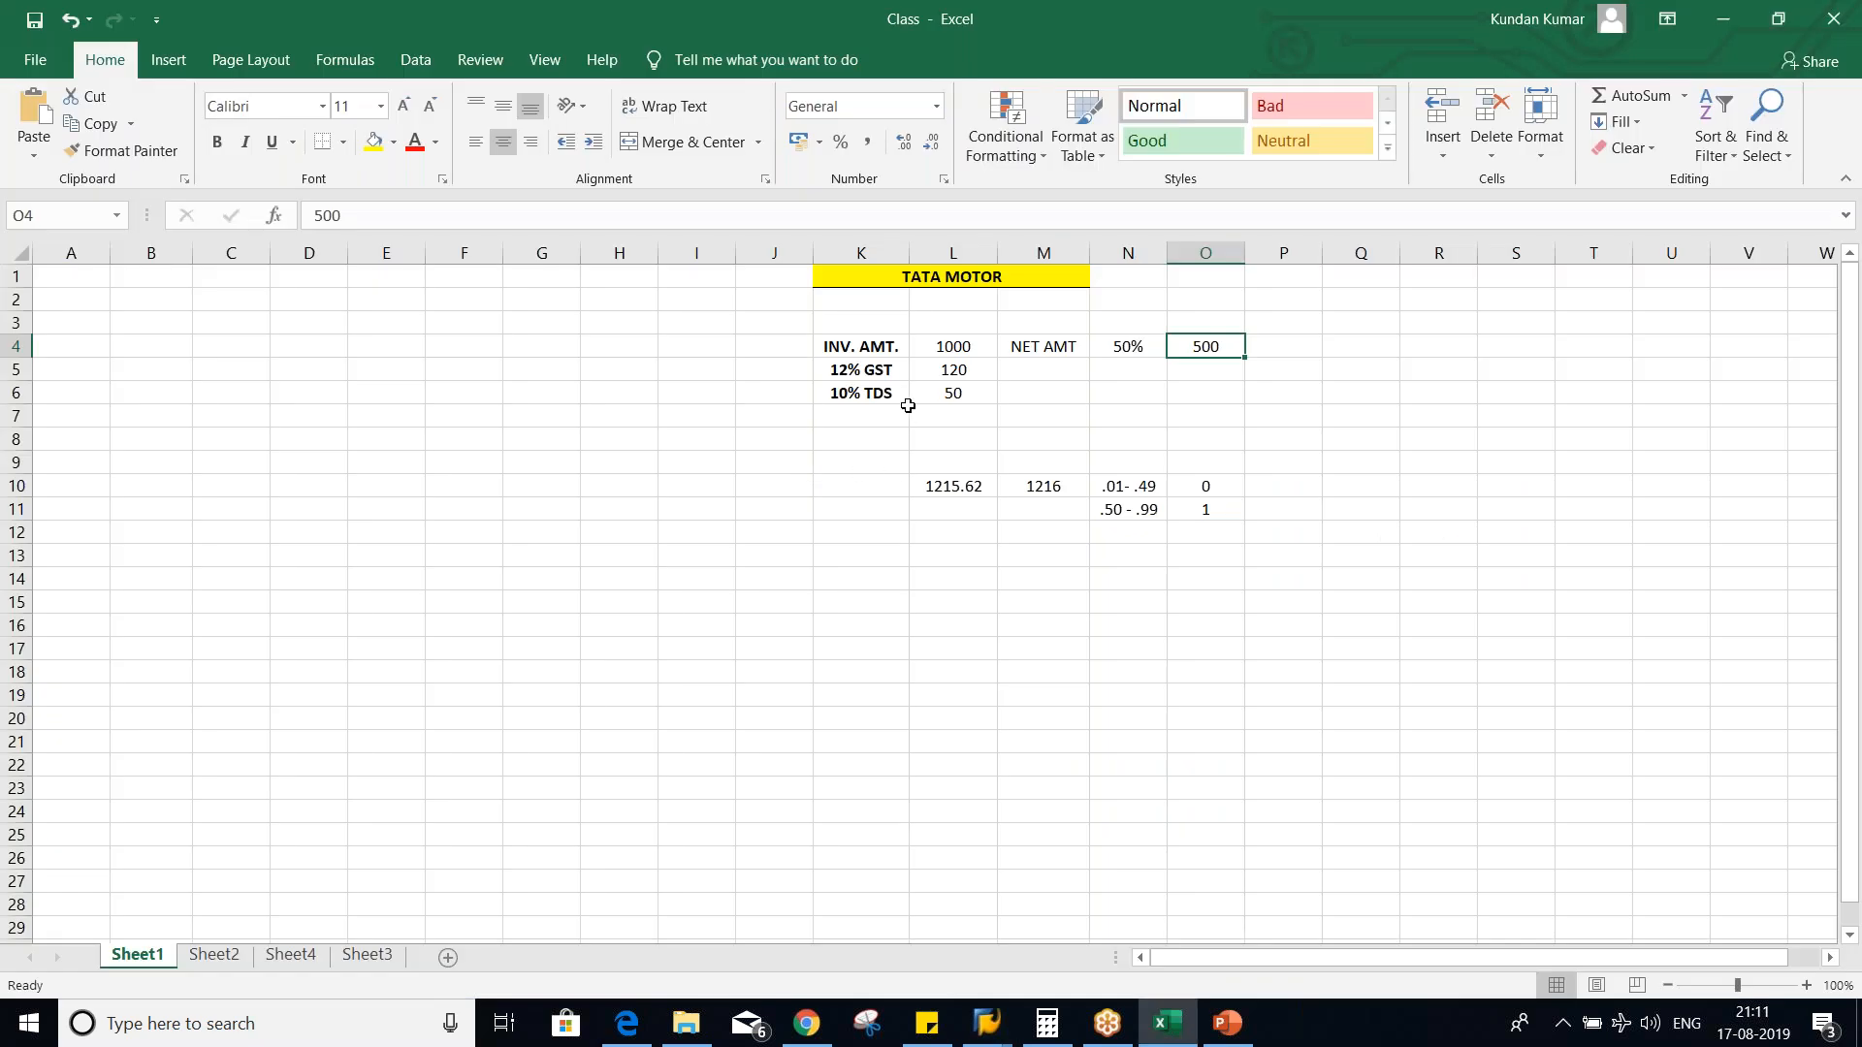
pyautogui.click(946, 396)
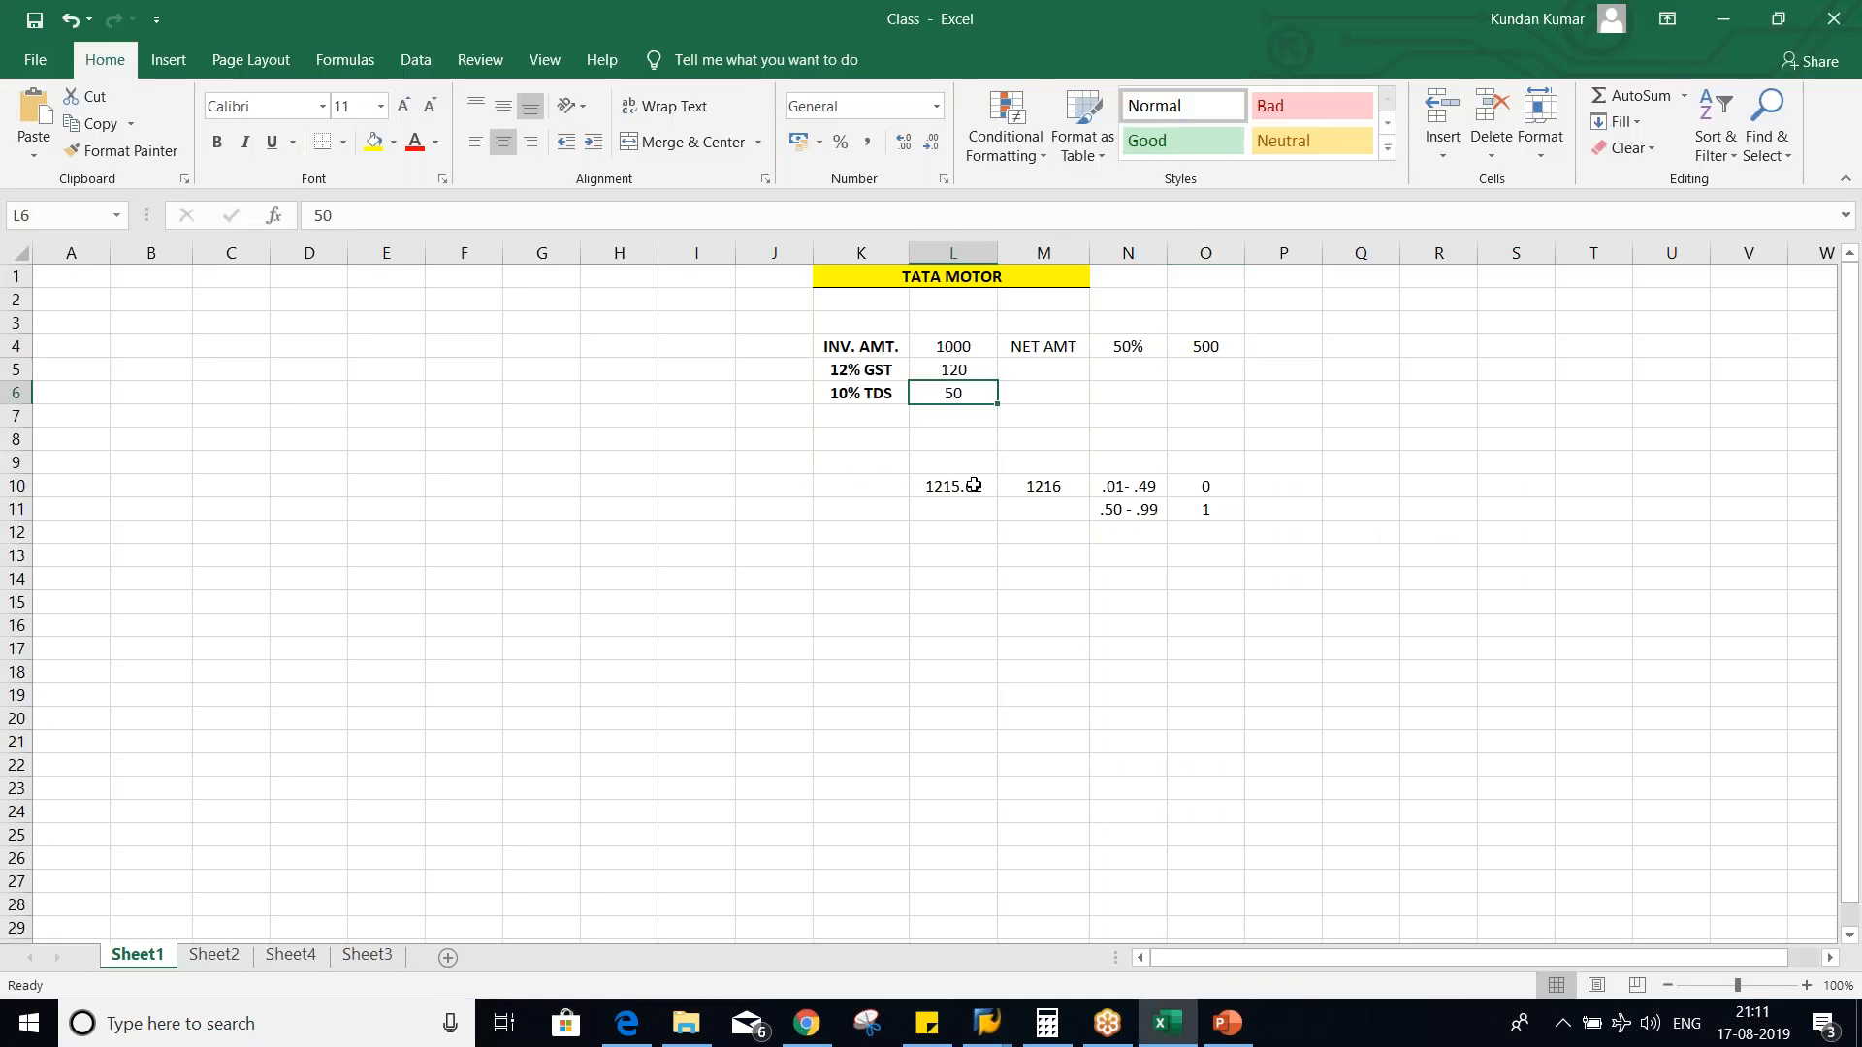
# - Switch to the SAP vendor invoice, simulate it past the section code message, and point out the TDS on Rent line's amount
pyautogui.hotkey('alt', 'Tab')
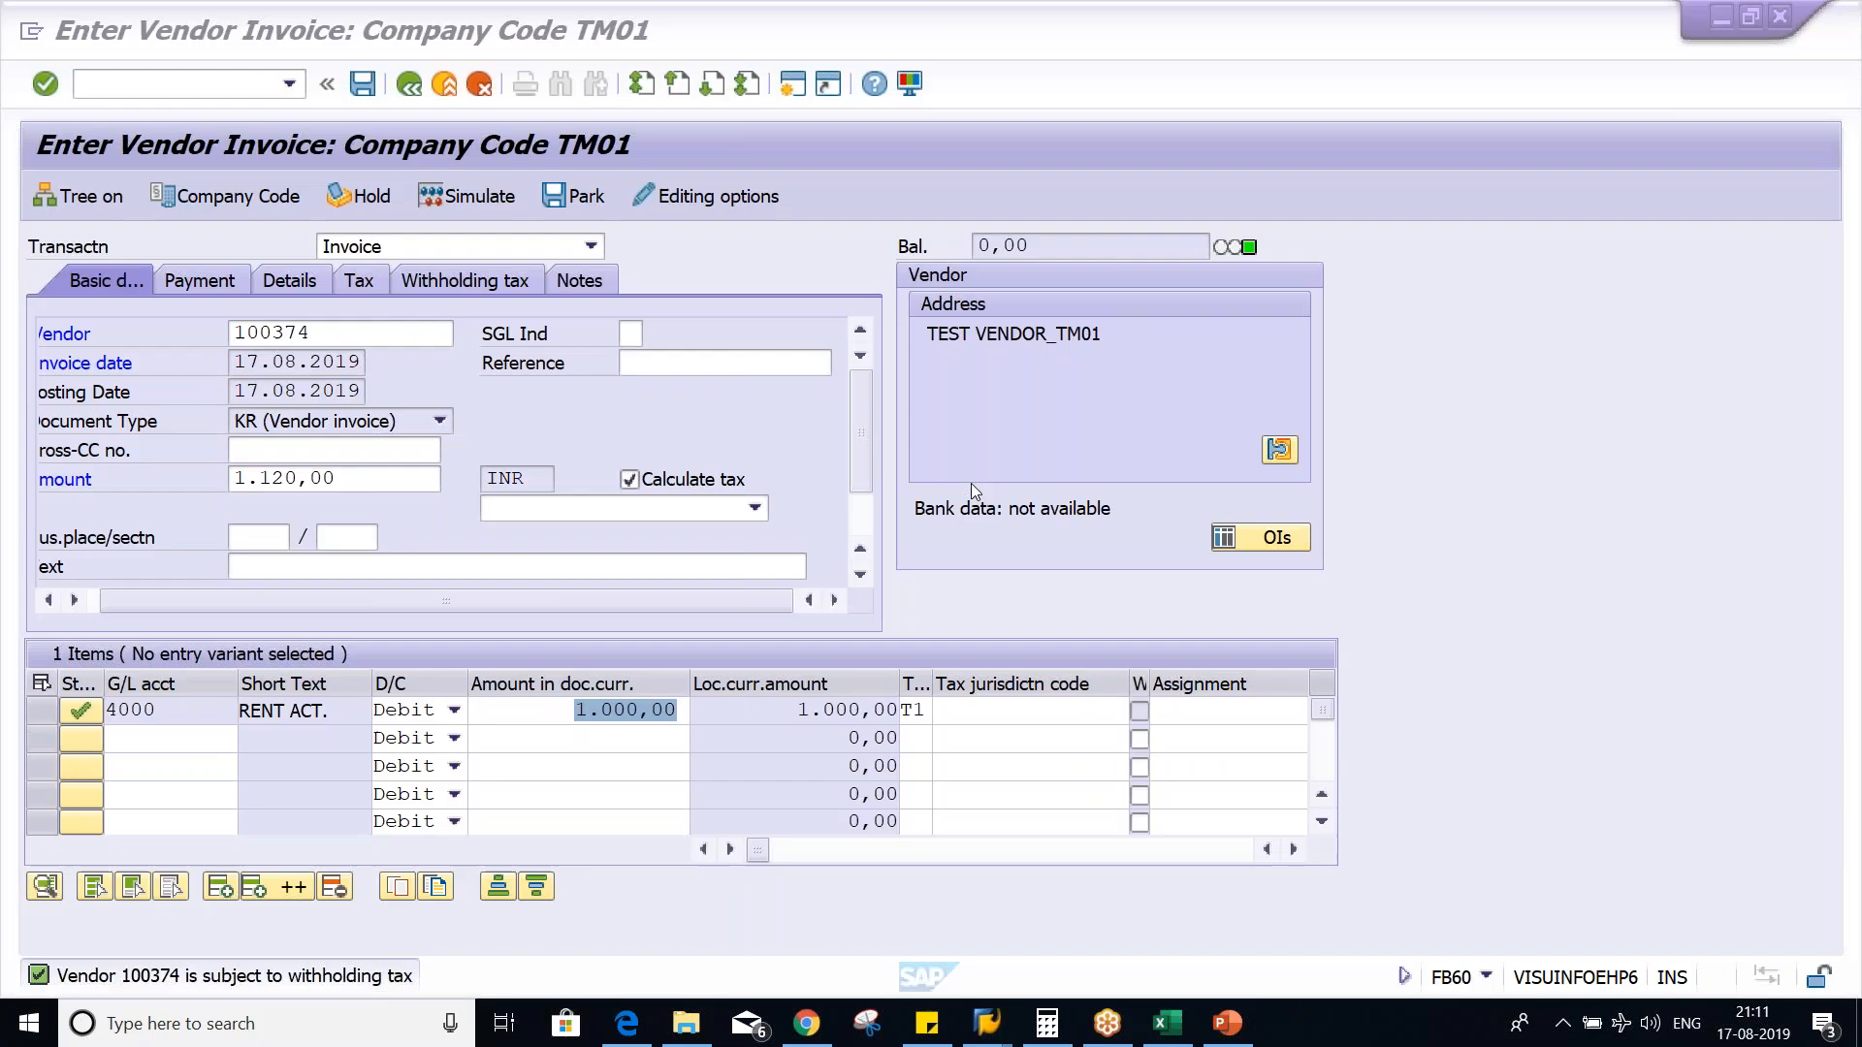
pyautogui.click(451, 198)
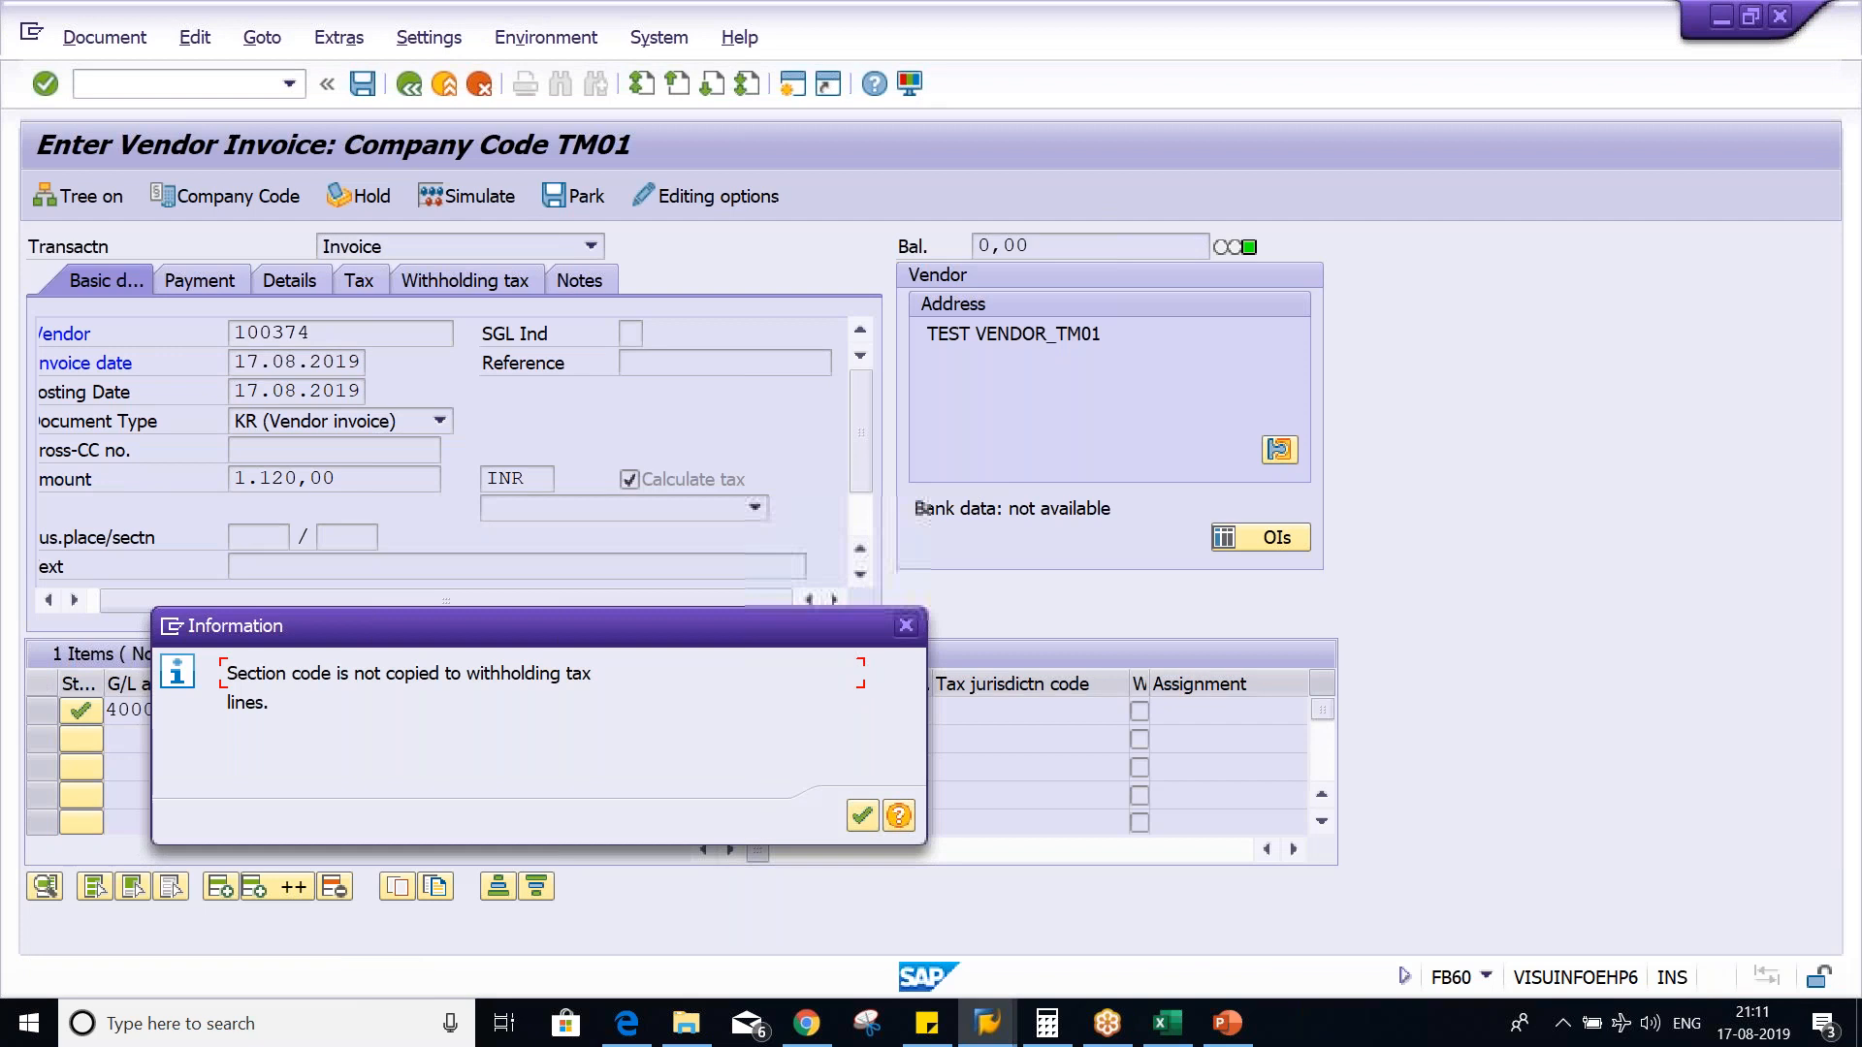
pyautogui.press('Return')
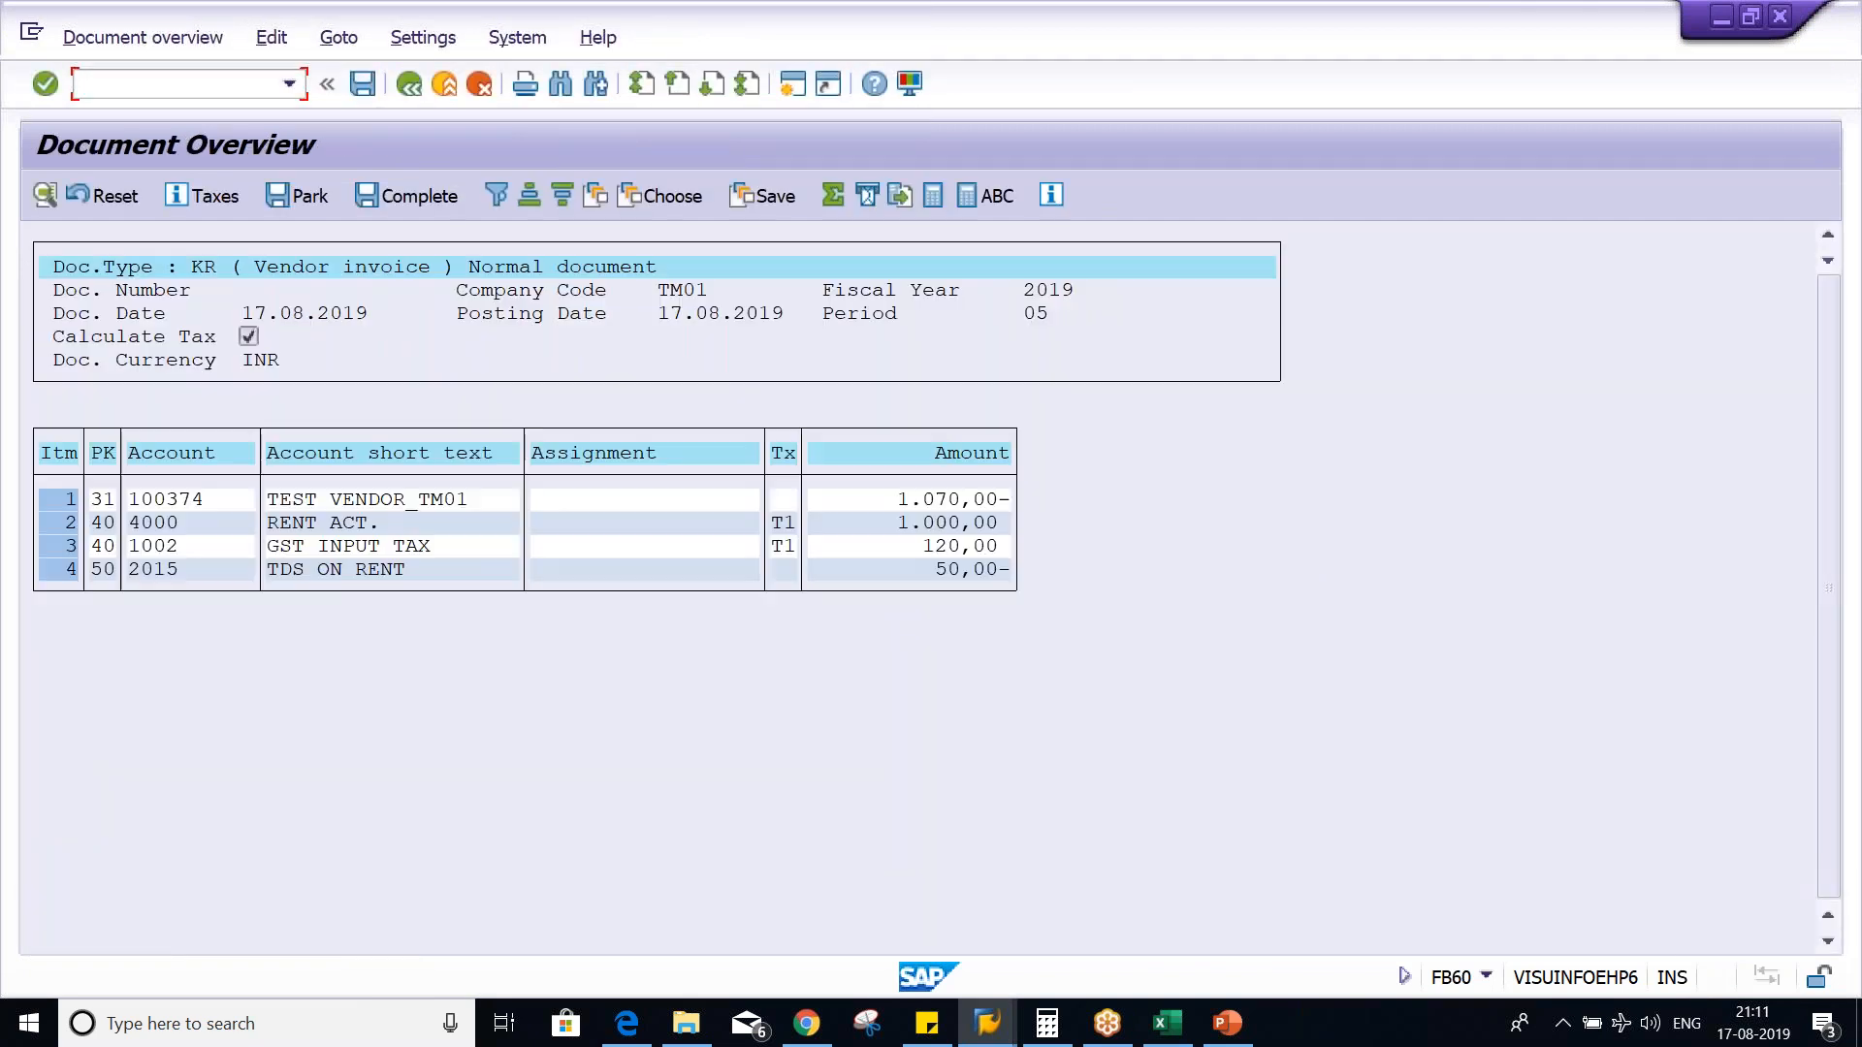
pyautogui.click(928, 568)
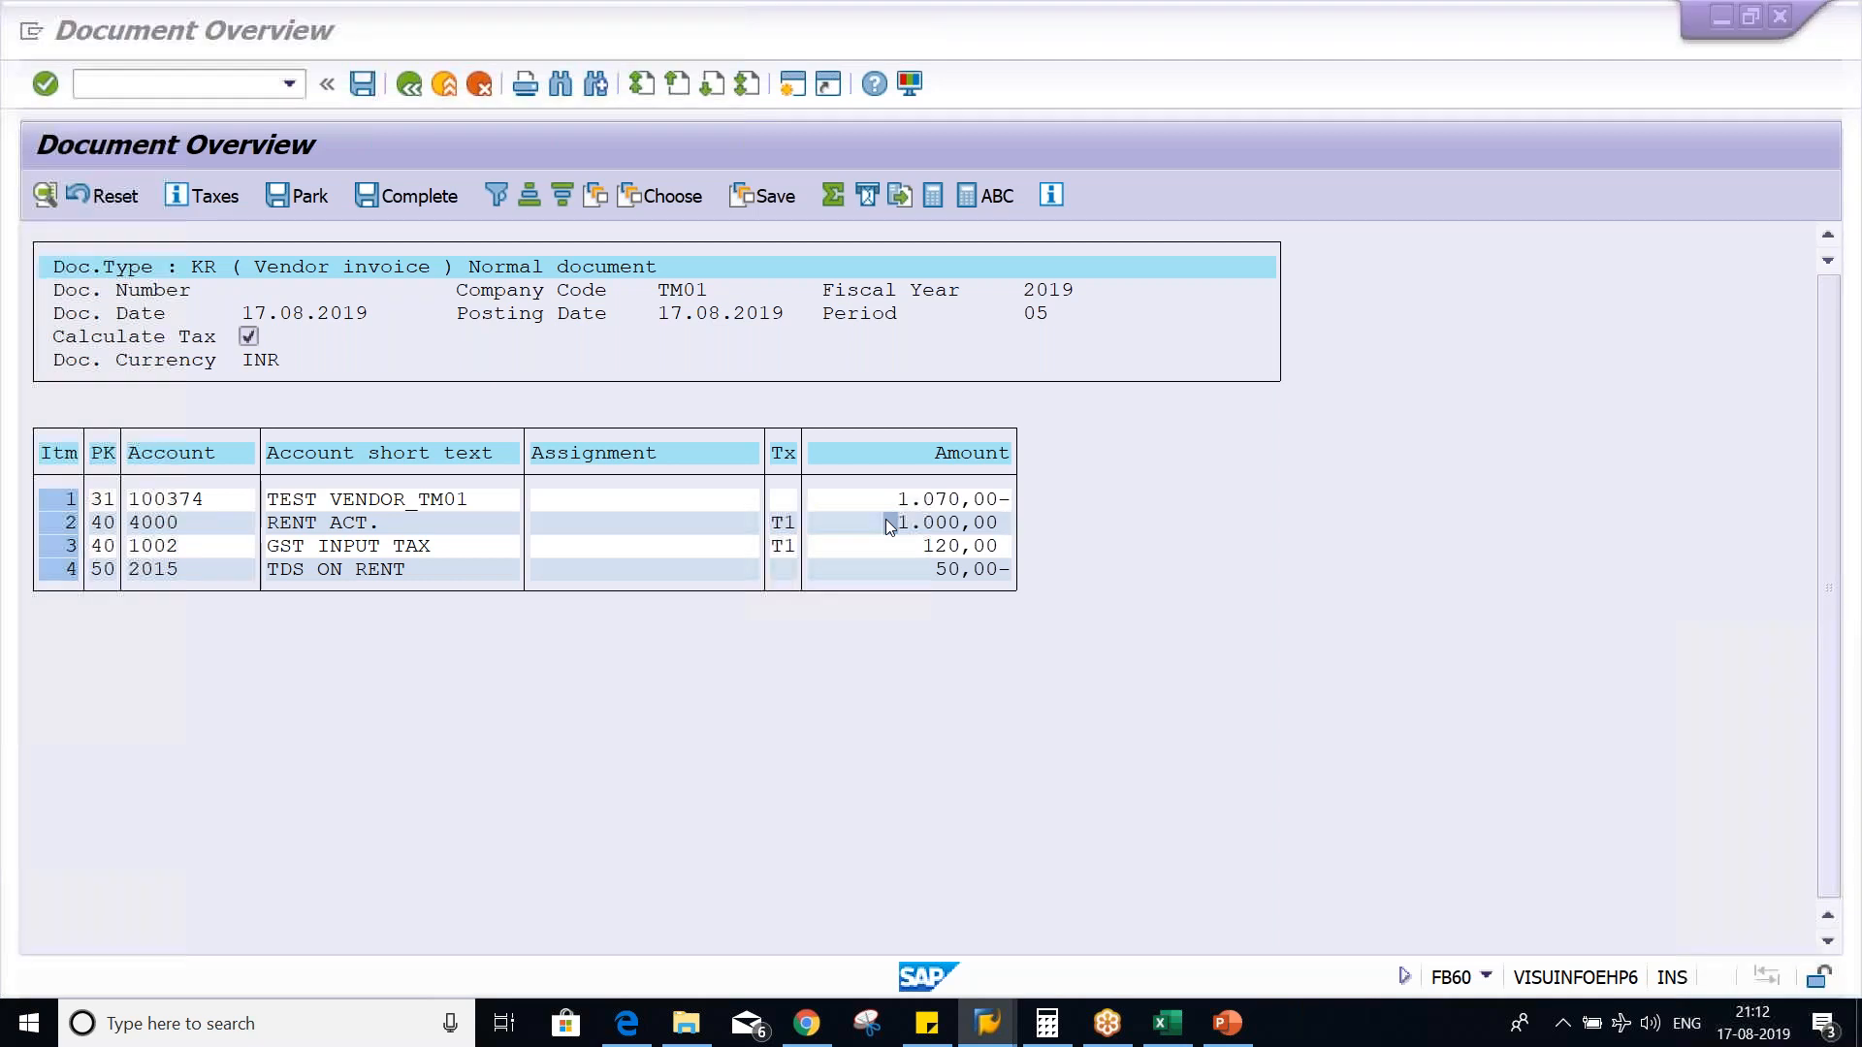
# - Switch to the PowerPoint slide comparing Tax Type and Tax Code
pyautogui.hotkey('alt', 'Tab')
pyautogui.hotkey('alt', 'Tab')
pyautogui.hotkey('alt', 'Tab')
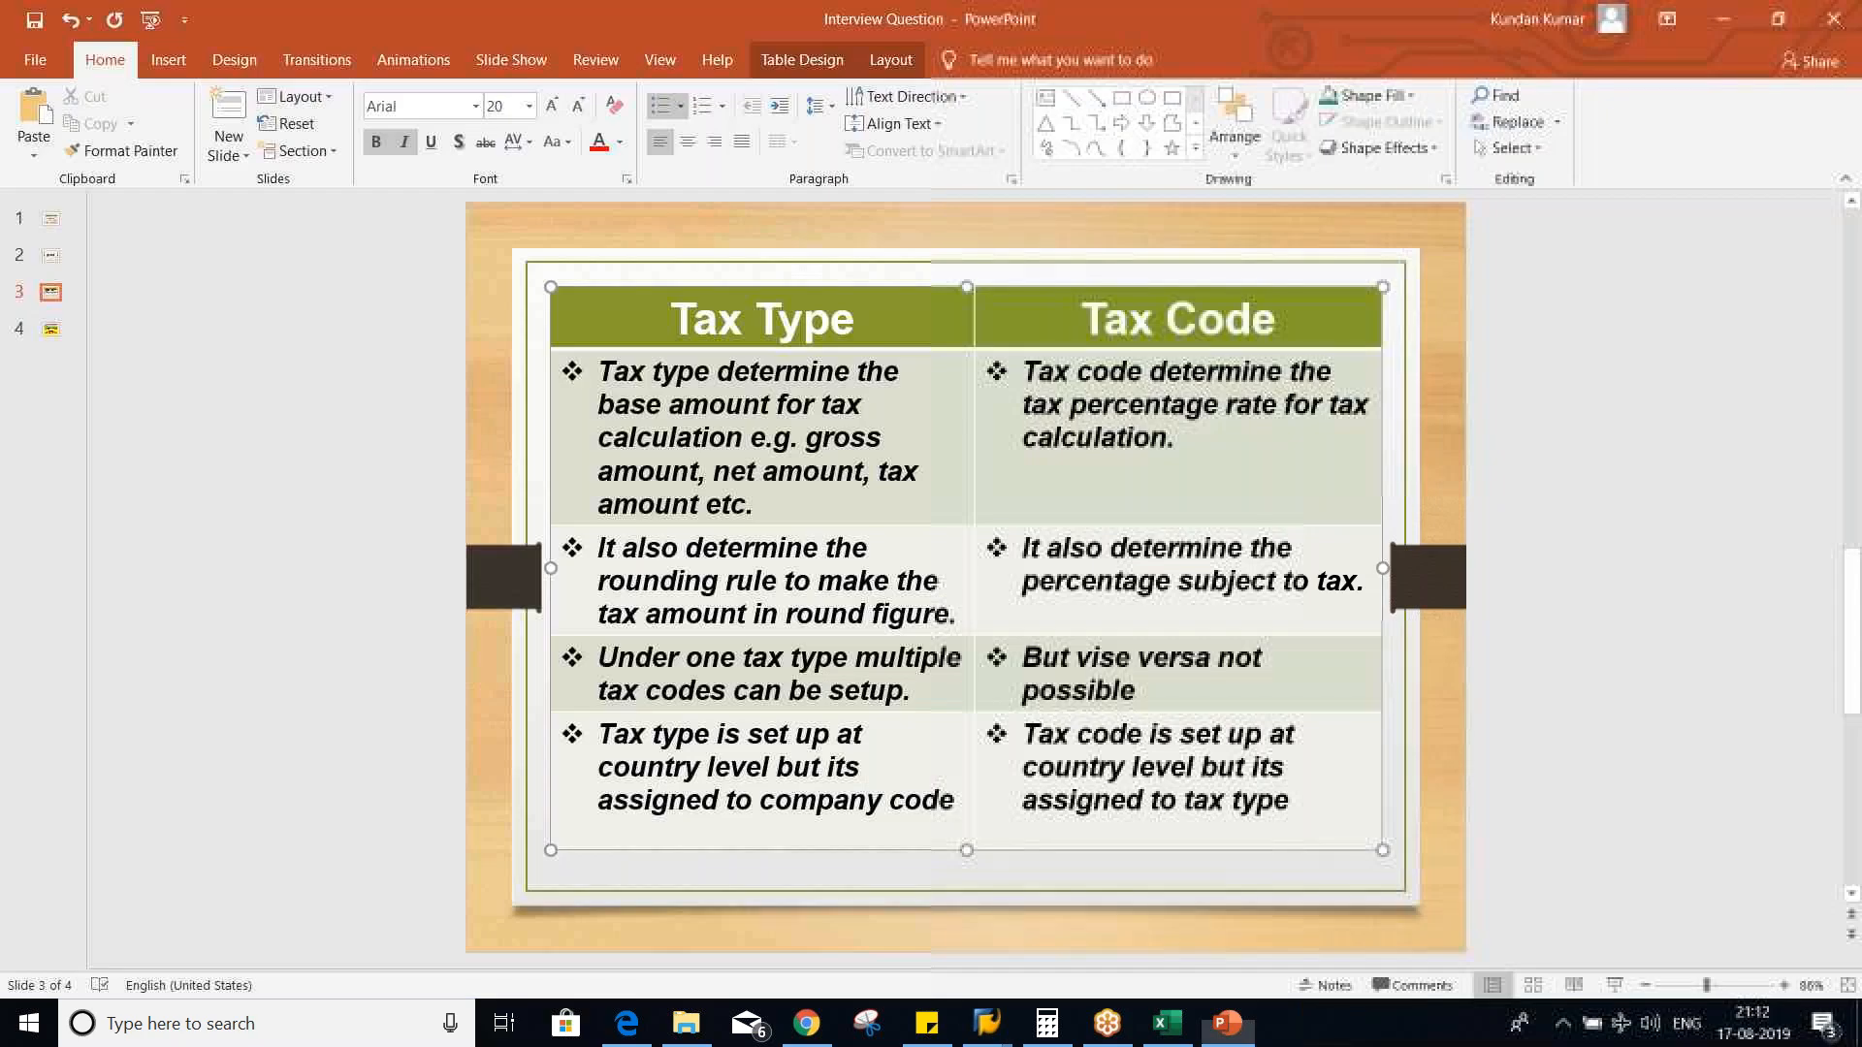
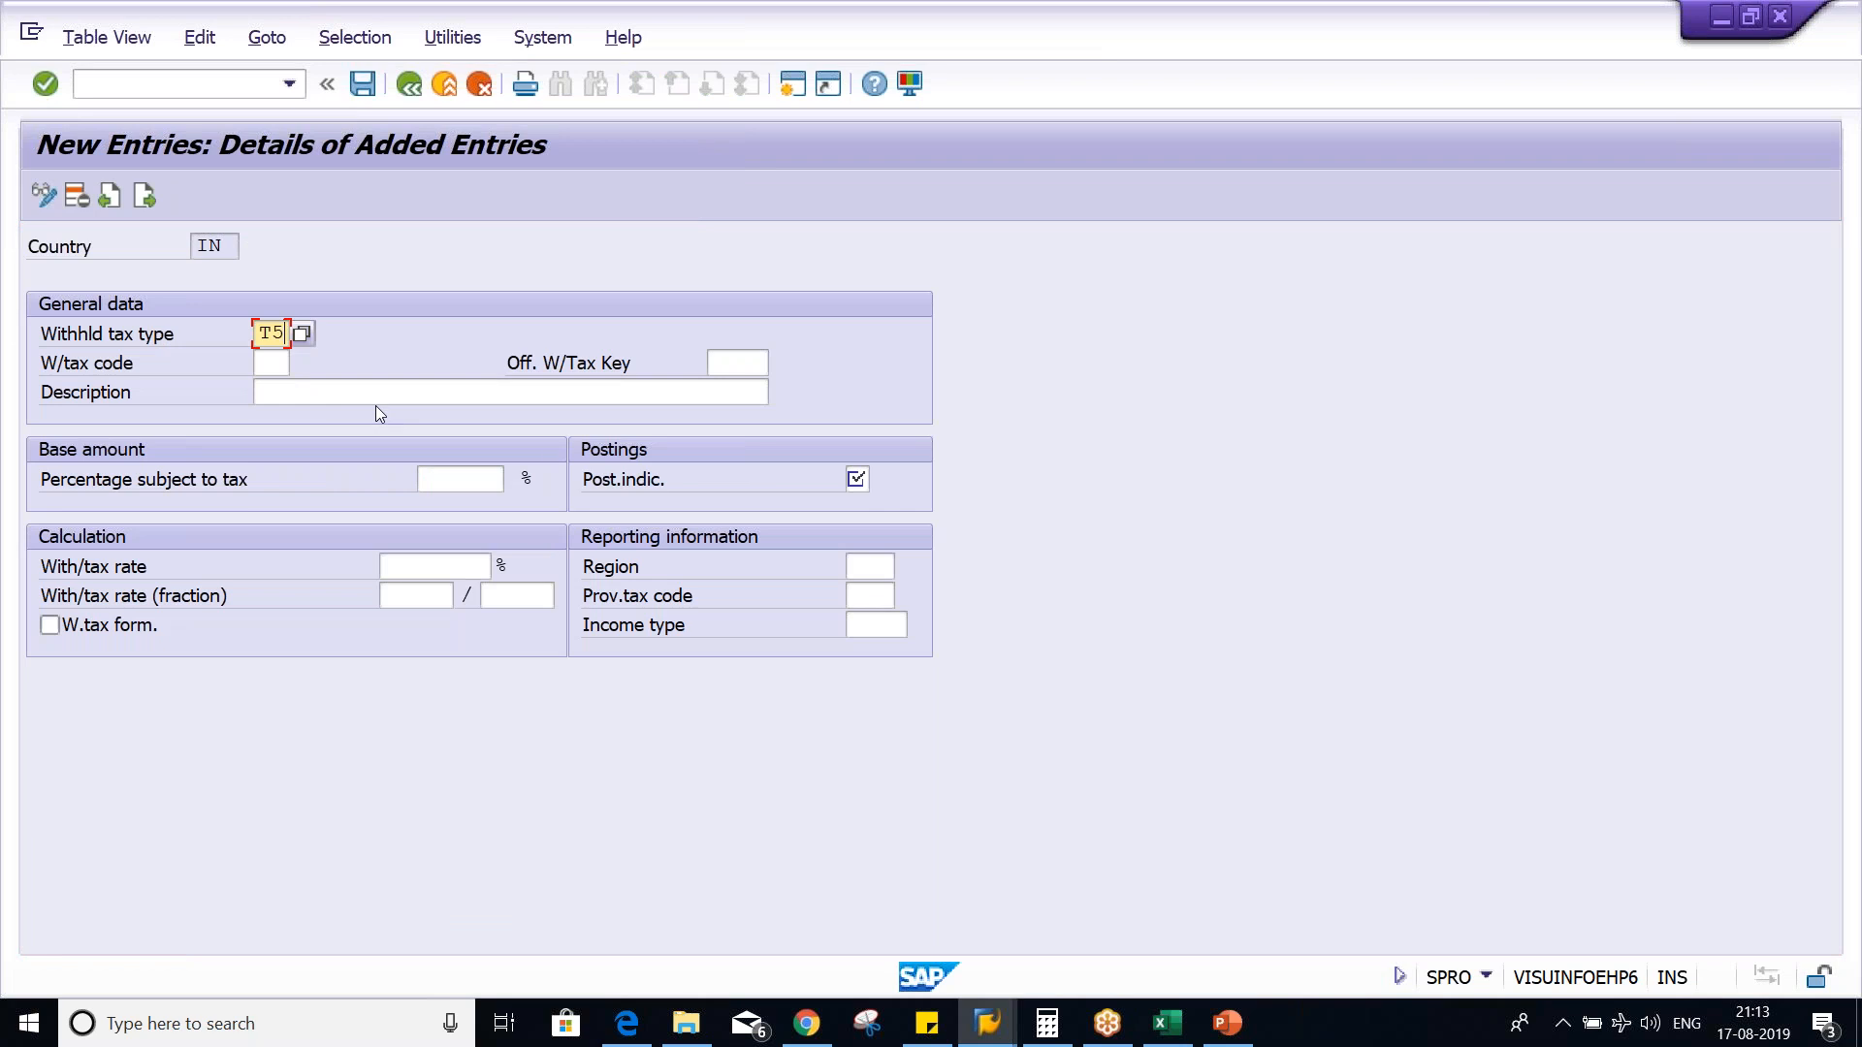
# - Enter withholding tax code T6 for tax type T5, with official tax key 194I and description TDS ON RENT
pyautogui.press('Tab')
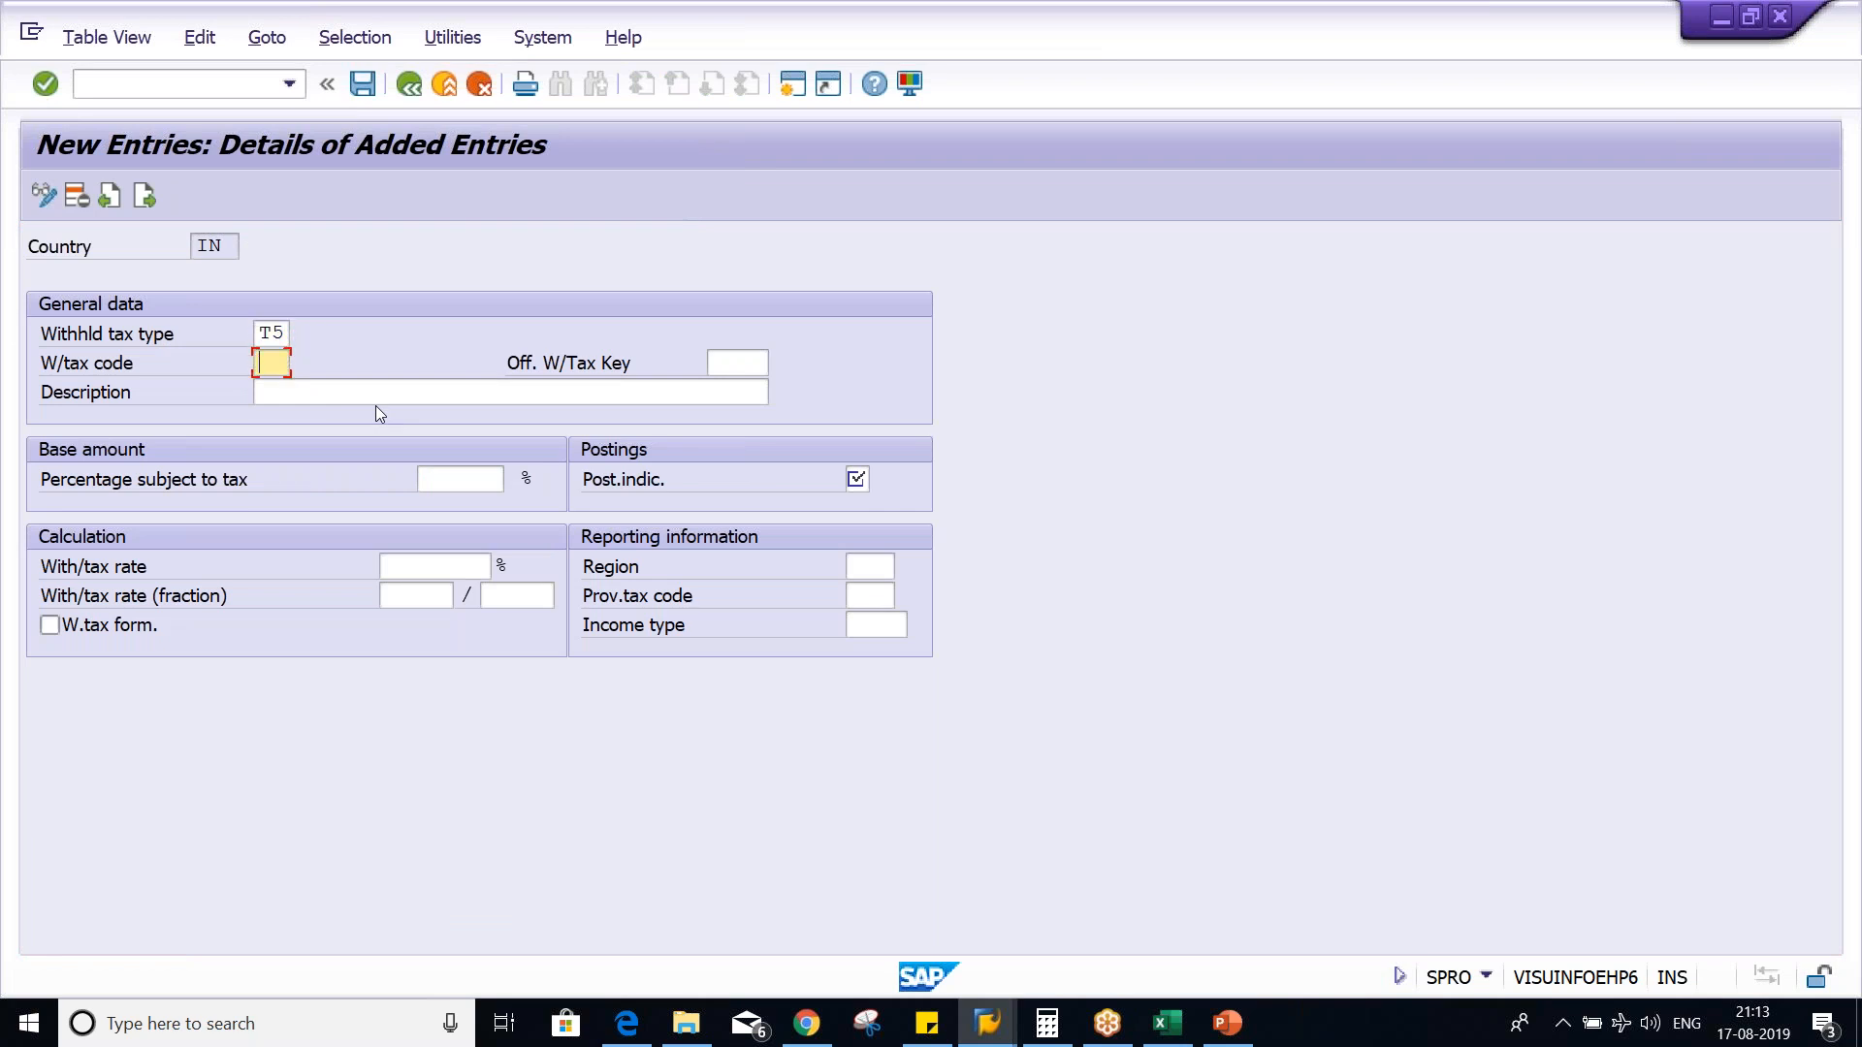
pyautogui.write('T')
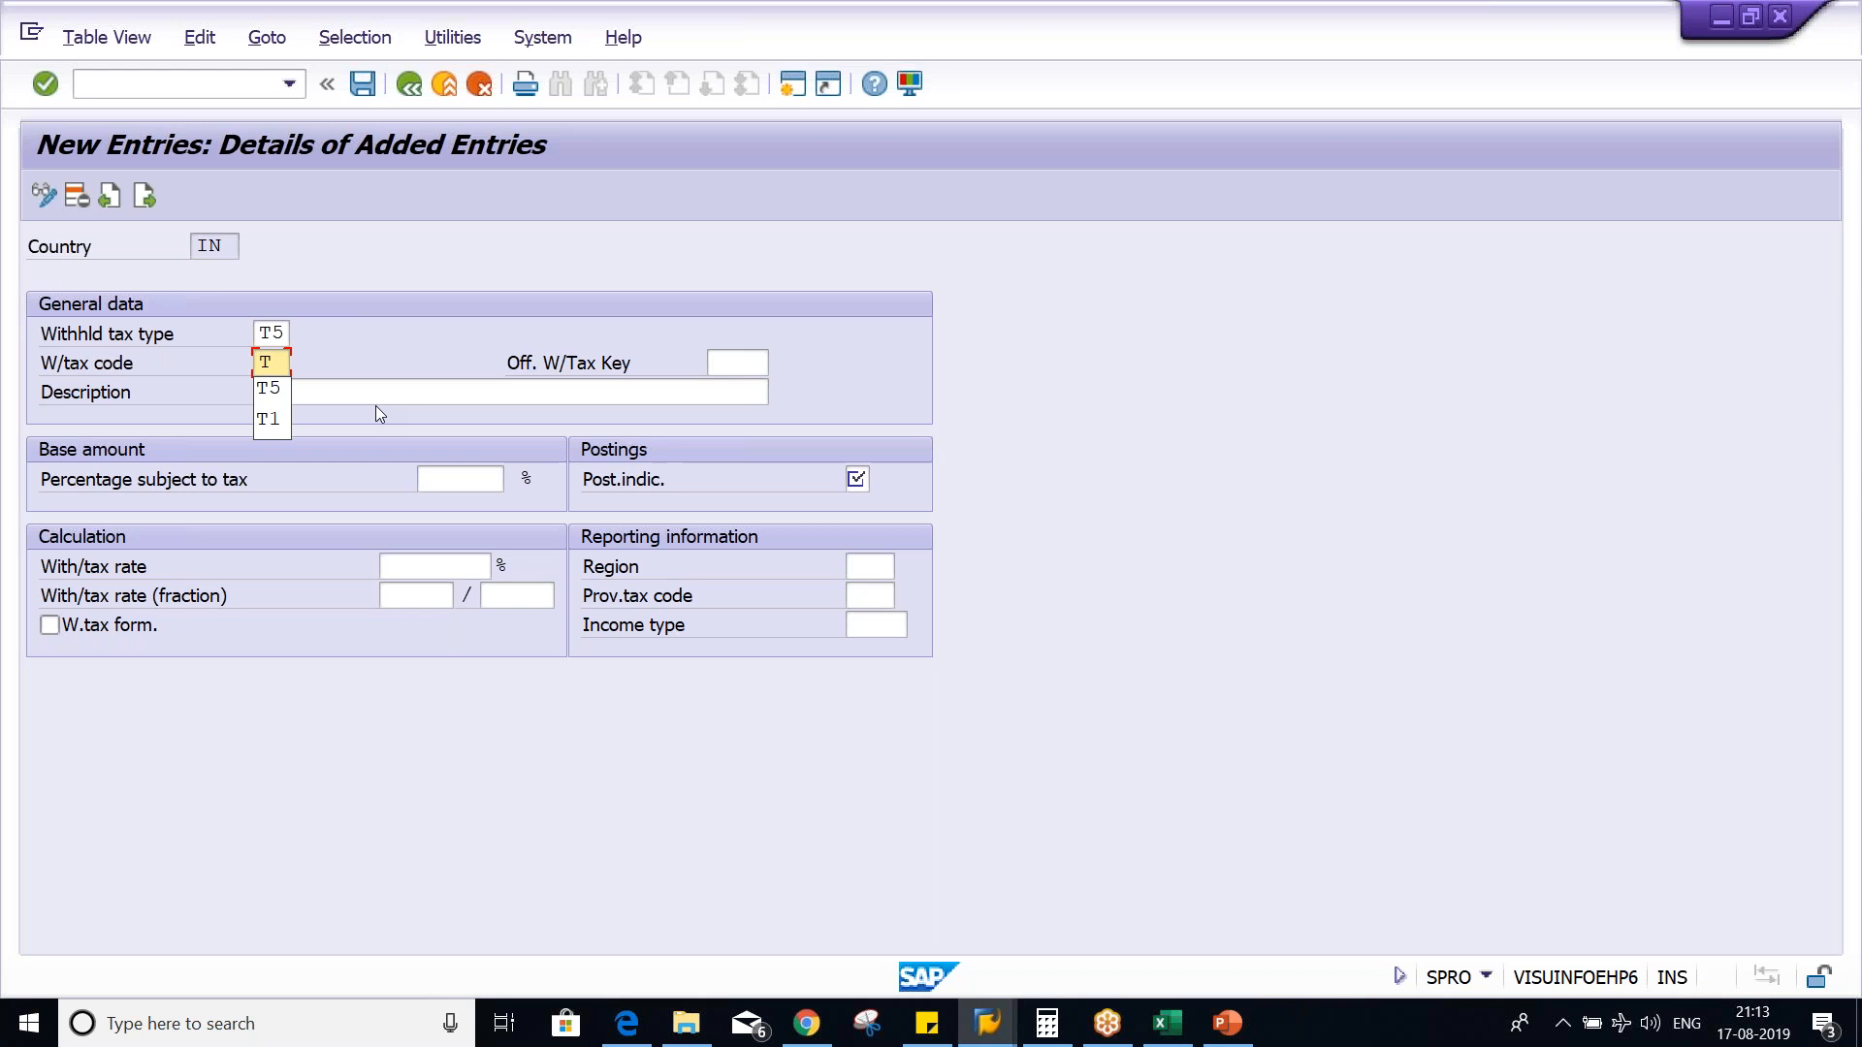
pyautogui.write('6')
pyautogui.press('Tab')
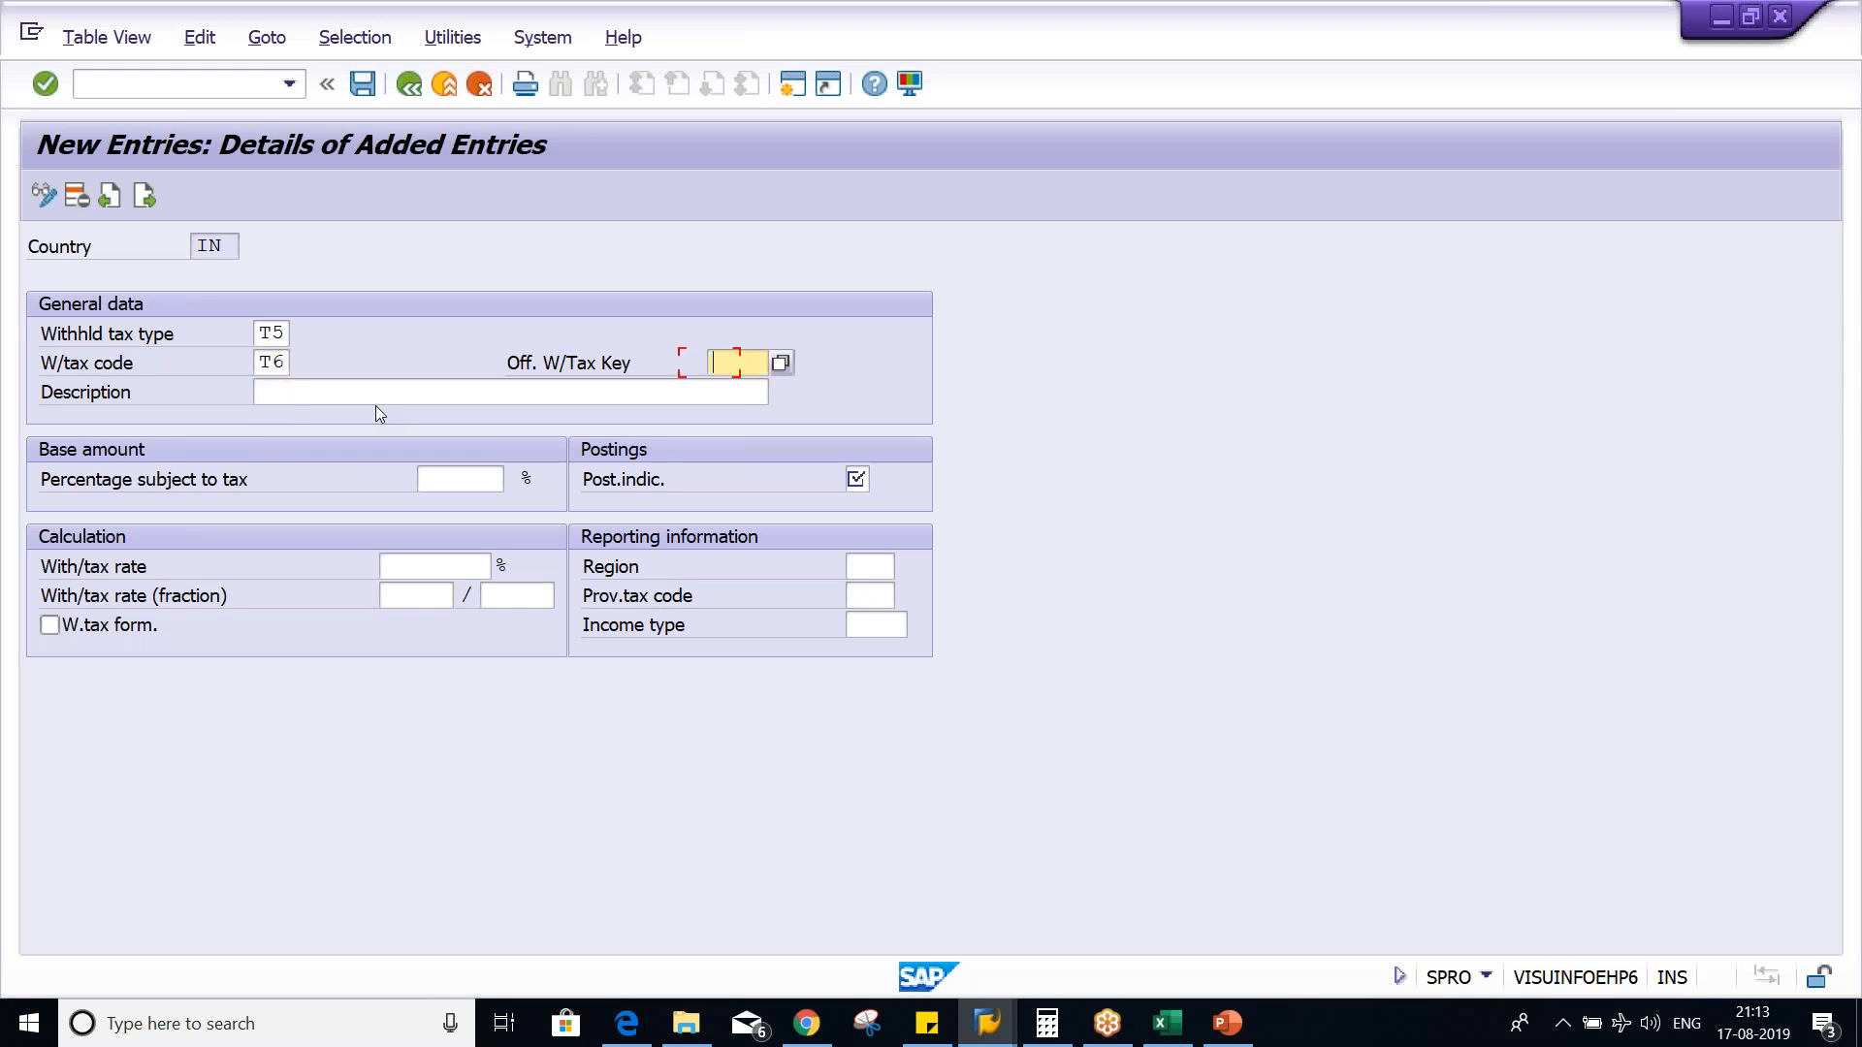
pyautogui.press('Down')
pyautogui.press('Return')
pyautogui.press('Tab')
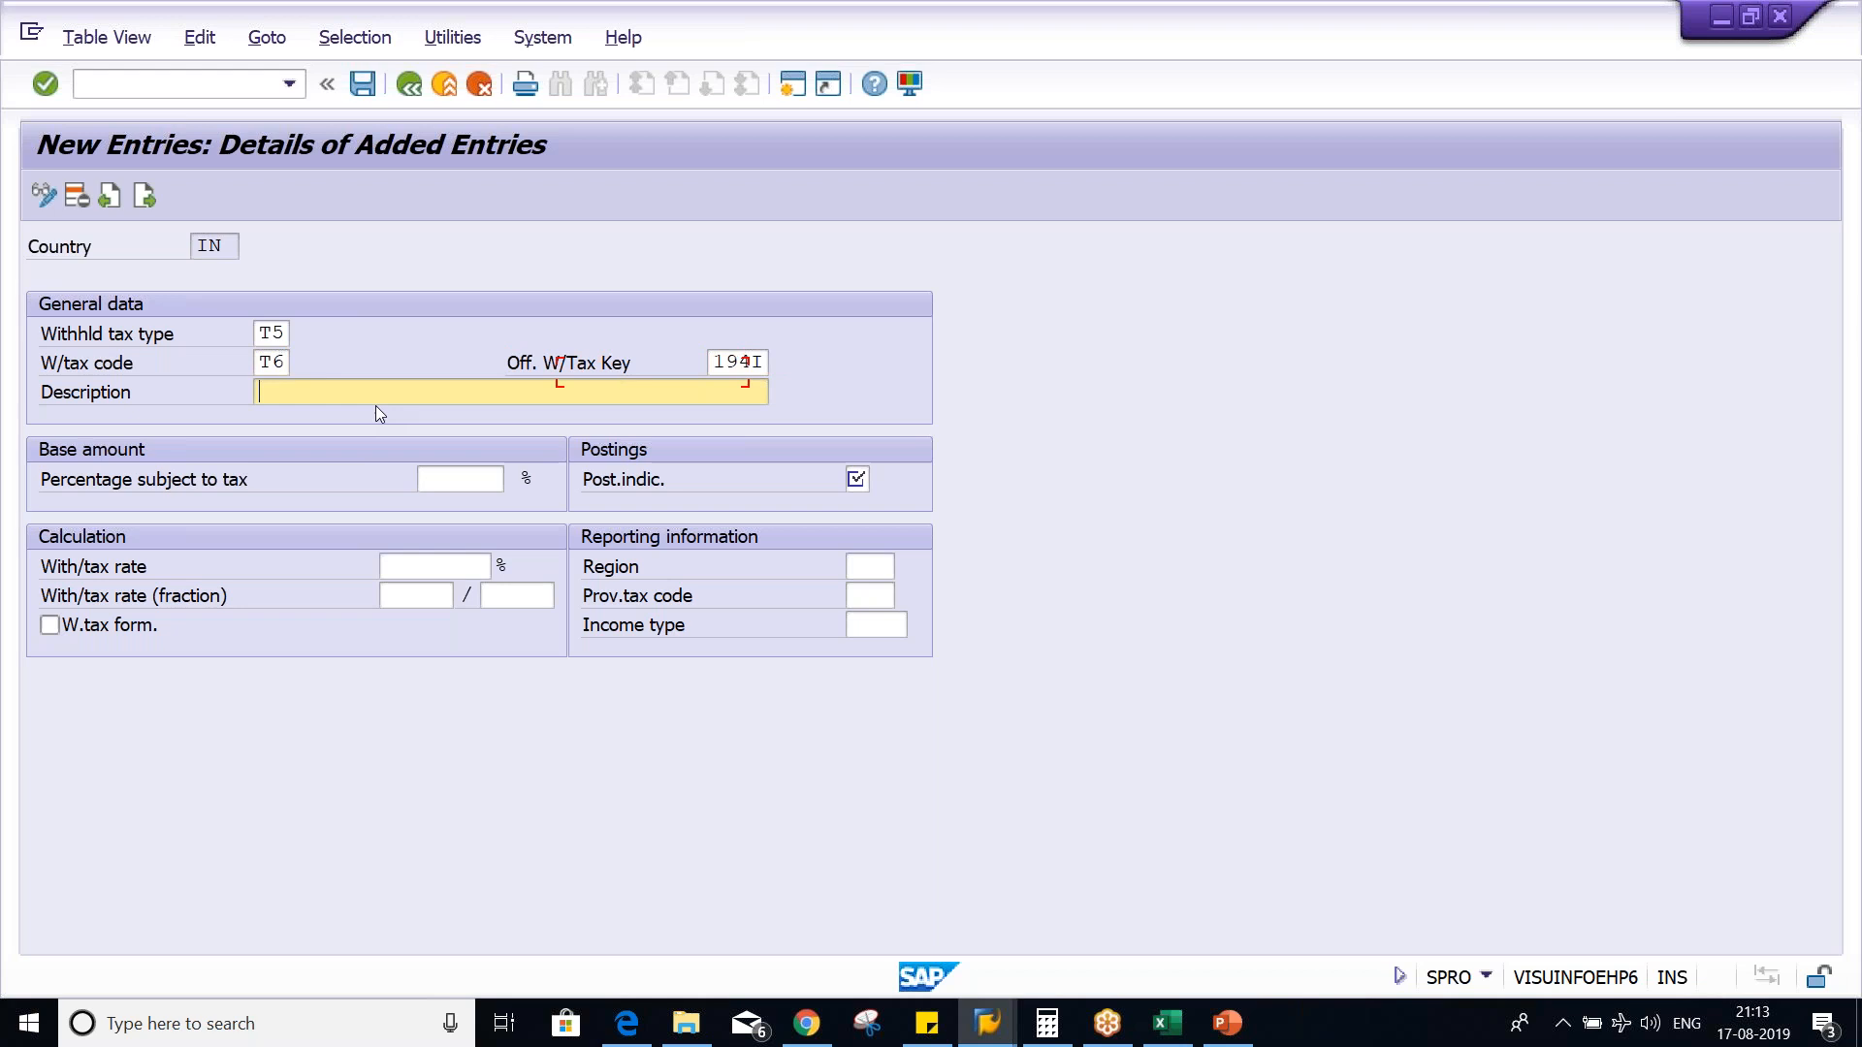
pyautogui.press('Down')
pyautogui.press('Return')
pyautogui.press('Tab')
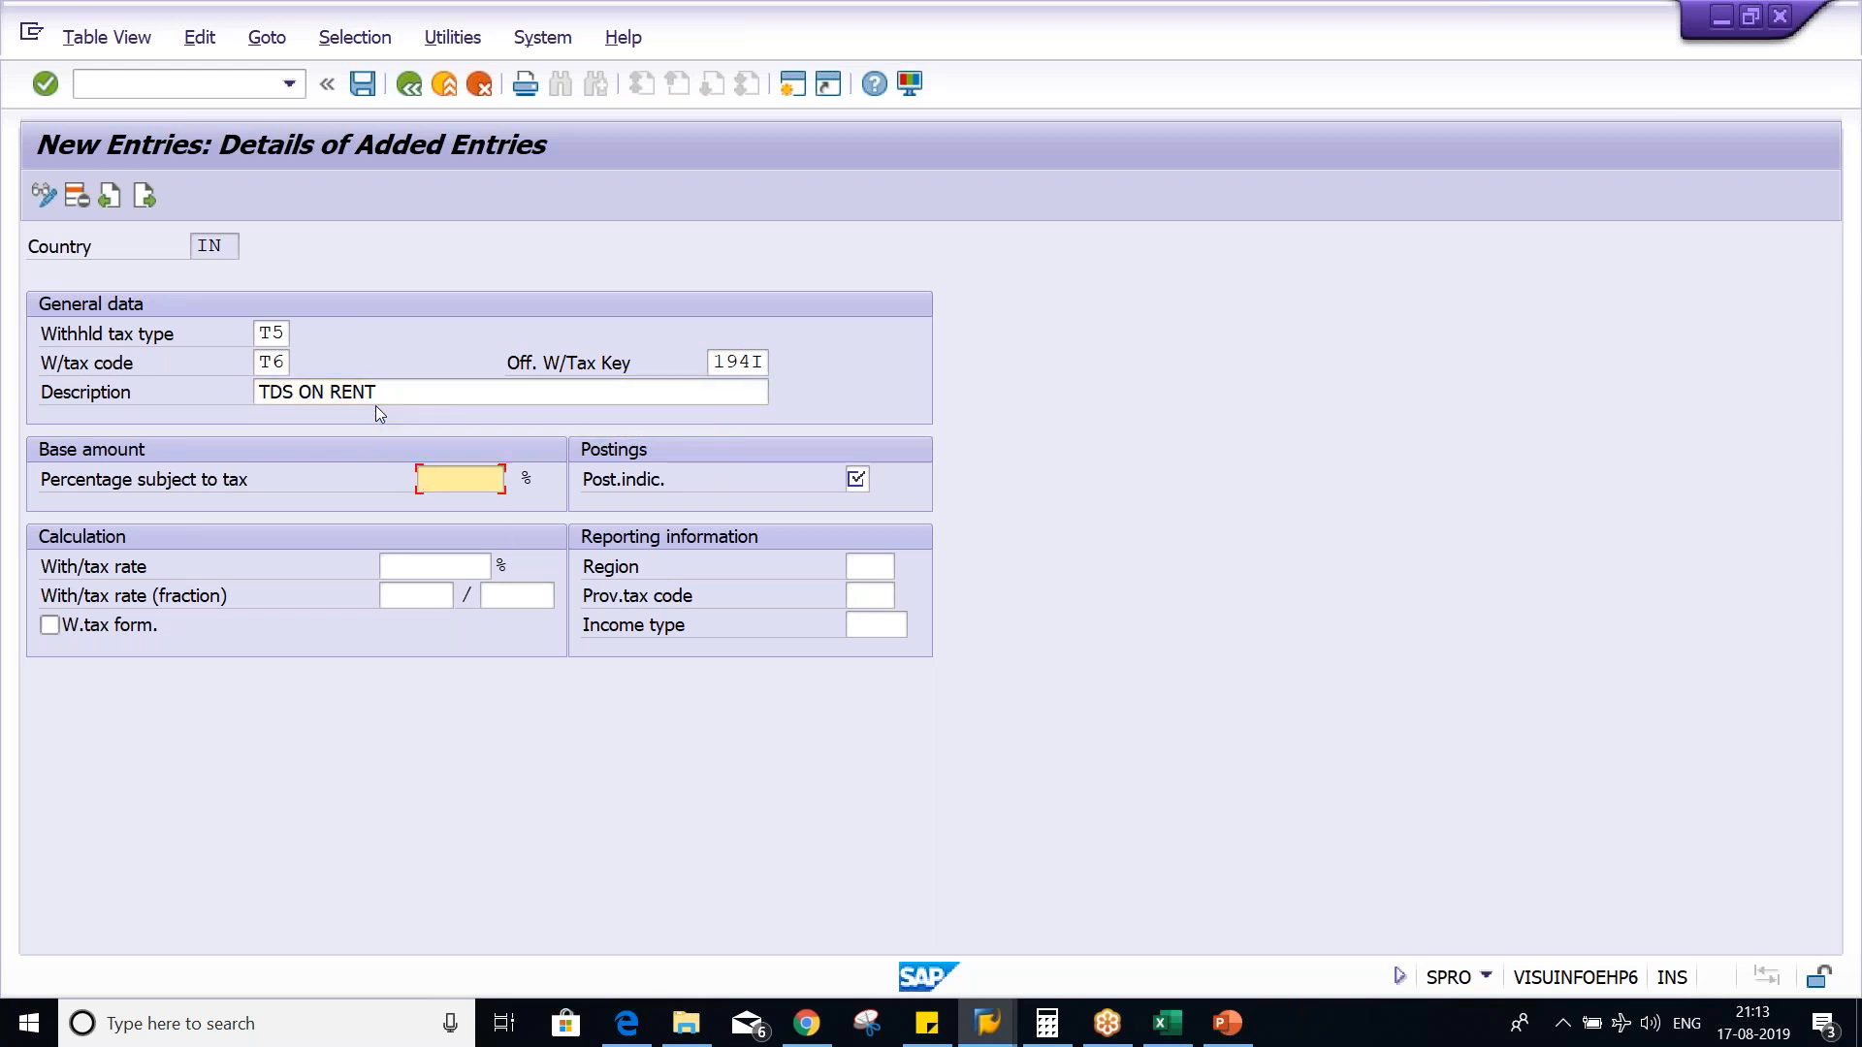
# - Set the percentage subject to tax to 100 and the posting indicator to 1
pyautogui.press('Down')
pyautogui.press('Down')
pyautogui.press('Return')
pyautogui.press('Tab')
pyautogui.press('Down')
pyautogui.press('Return')
pyautogui.press('Tab')
pyautogui.press('Tab')
pyautogui.hotkey('shift', 'Tab')
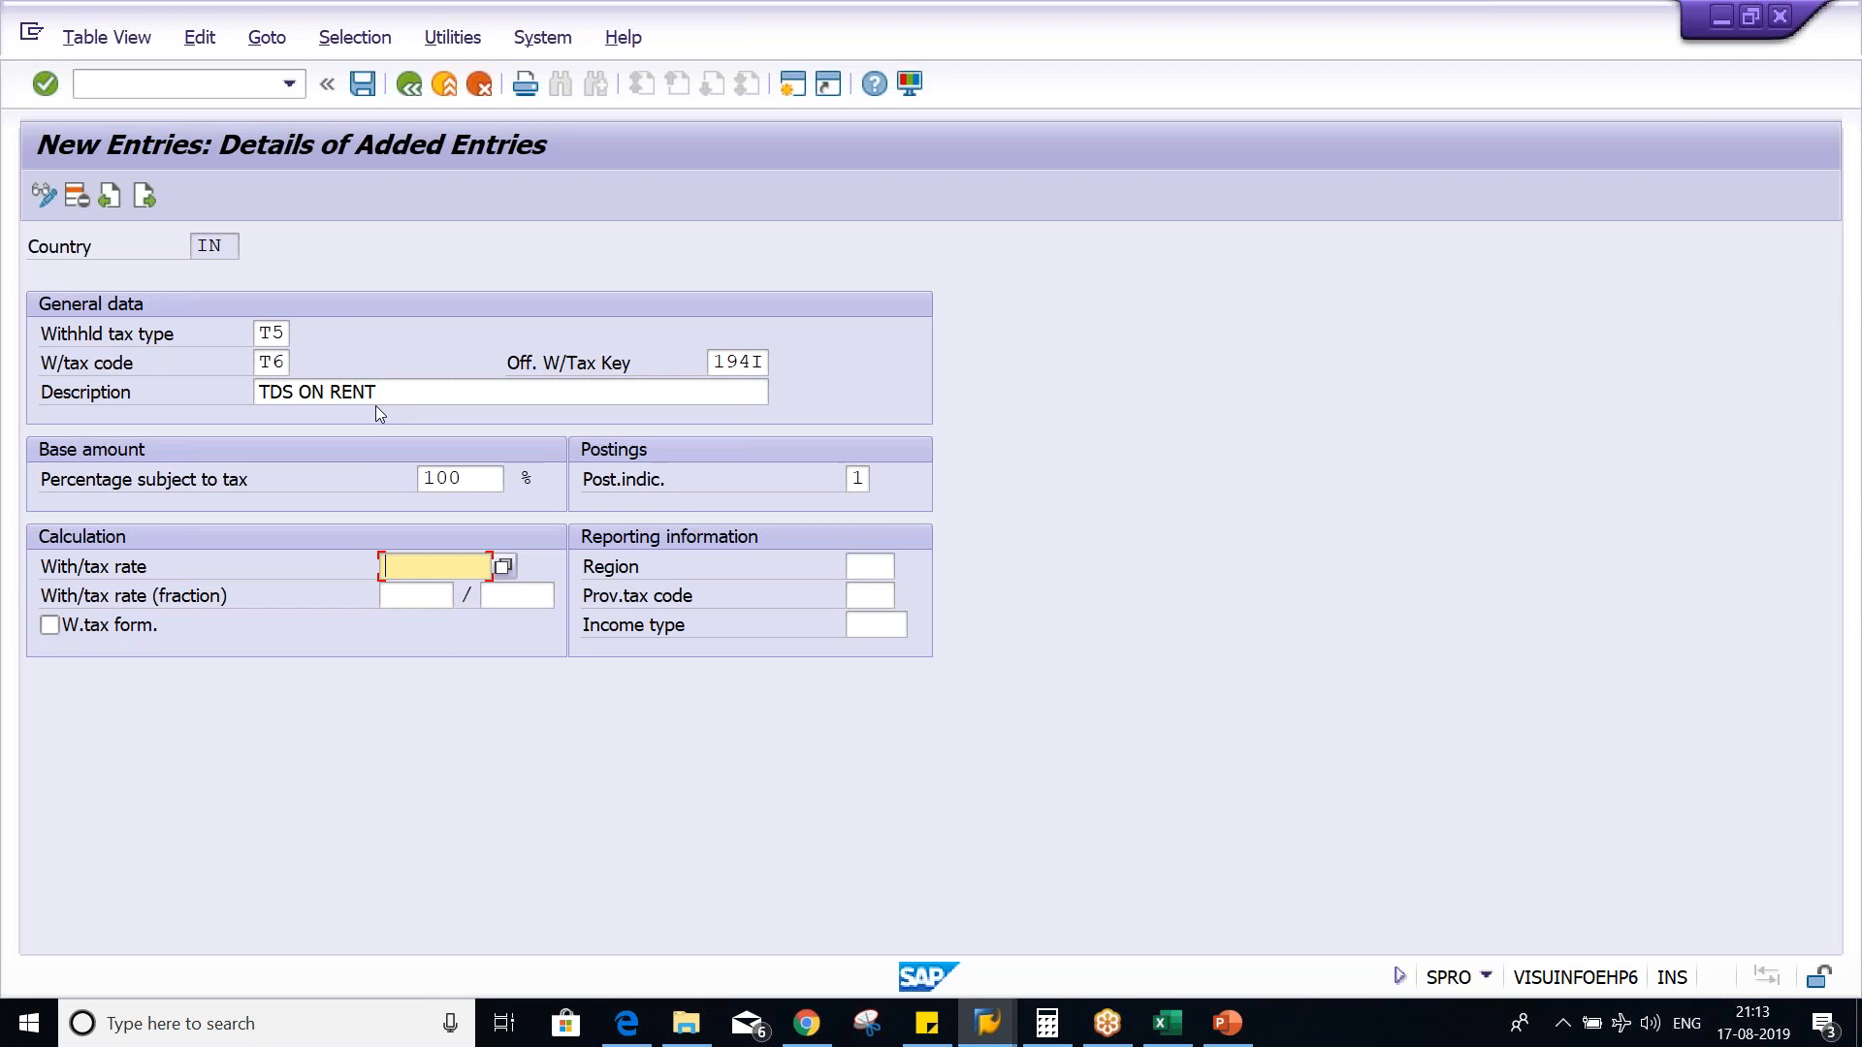
# - Set the withholding tax rate to 5%, save the entry, and point out its tax type and tax code
pyautogui.write('5')
pyautogui.press('Return')
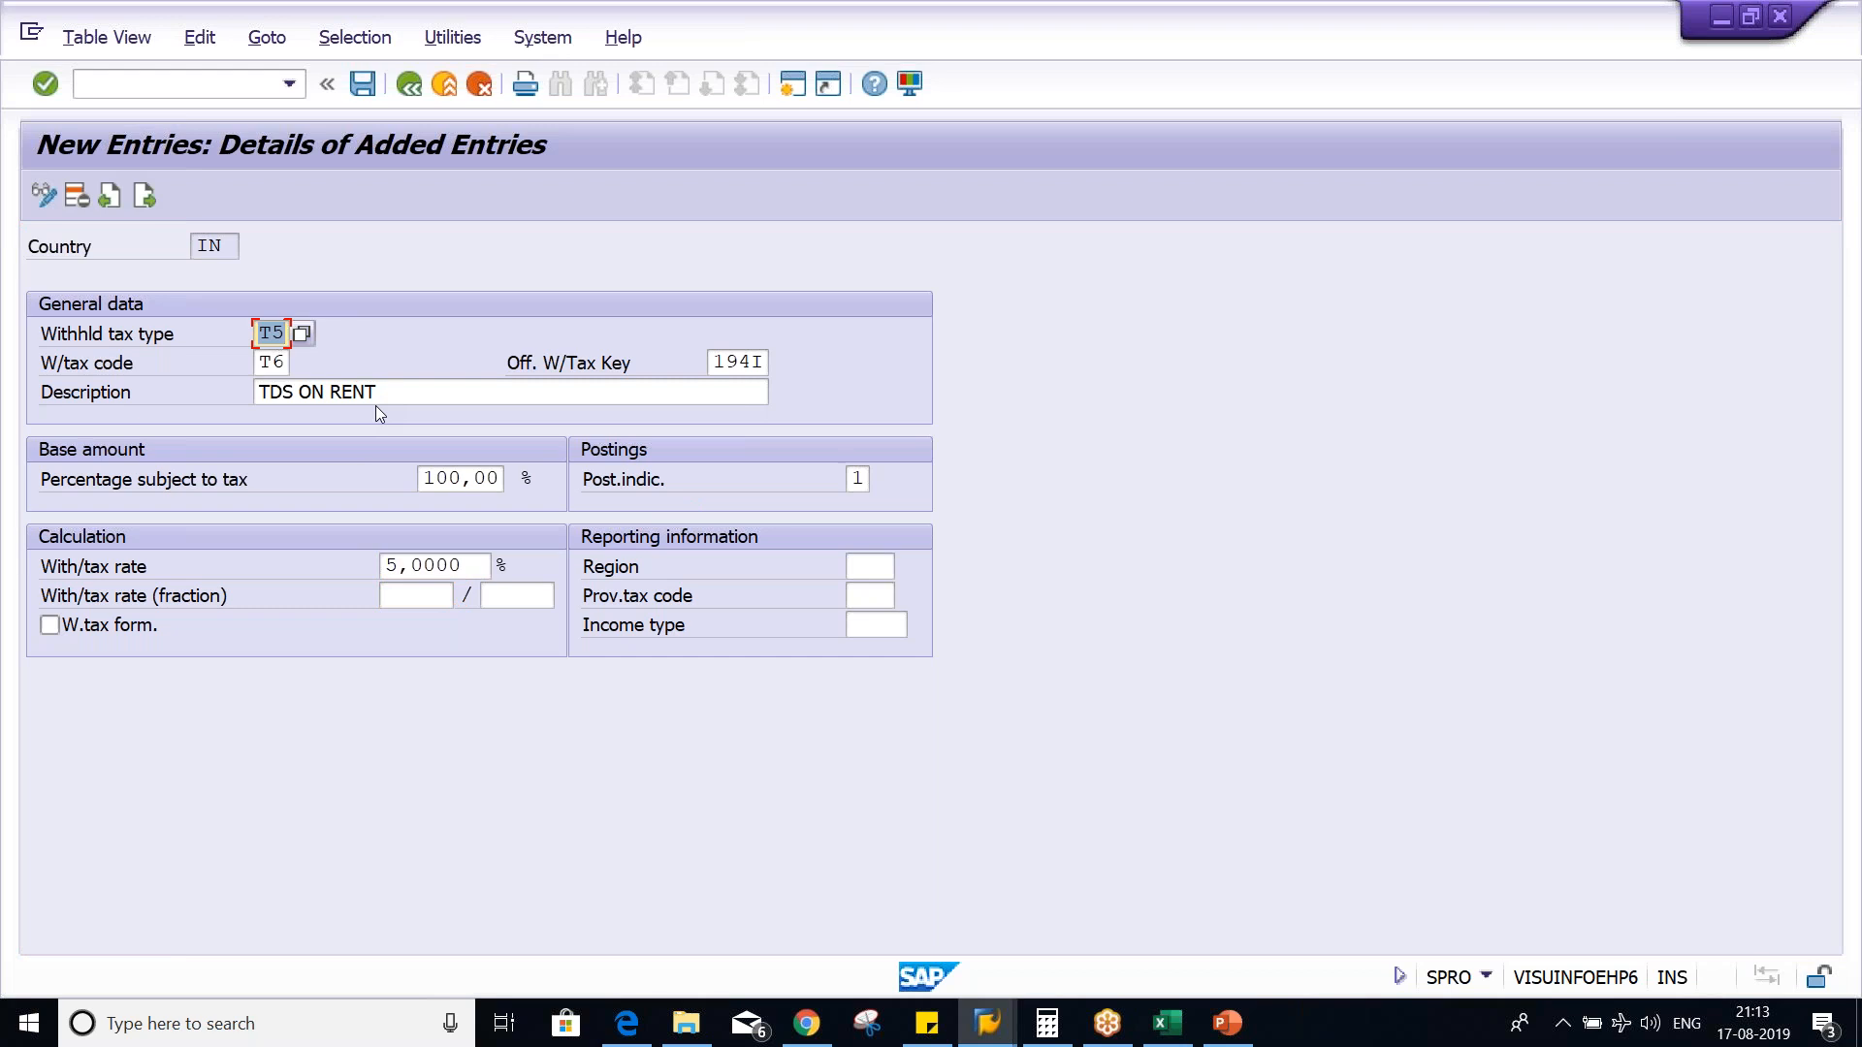
pyautogui.hotkey('ctrl', 's')
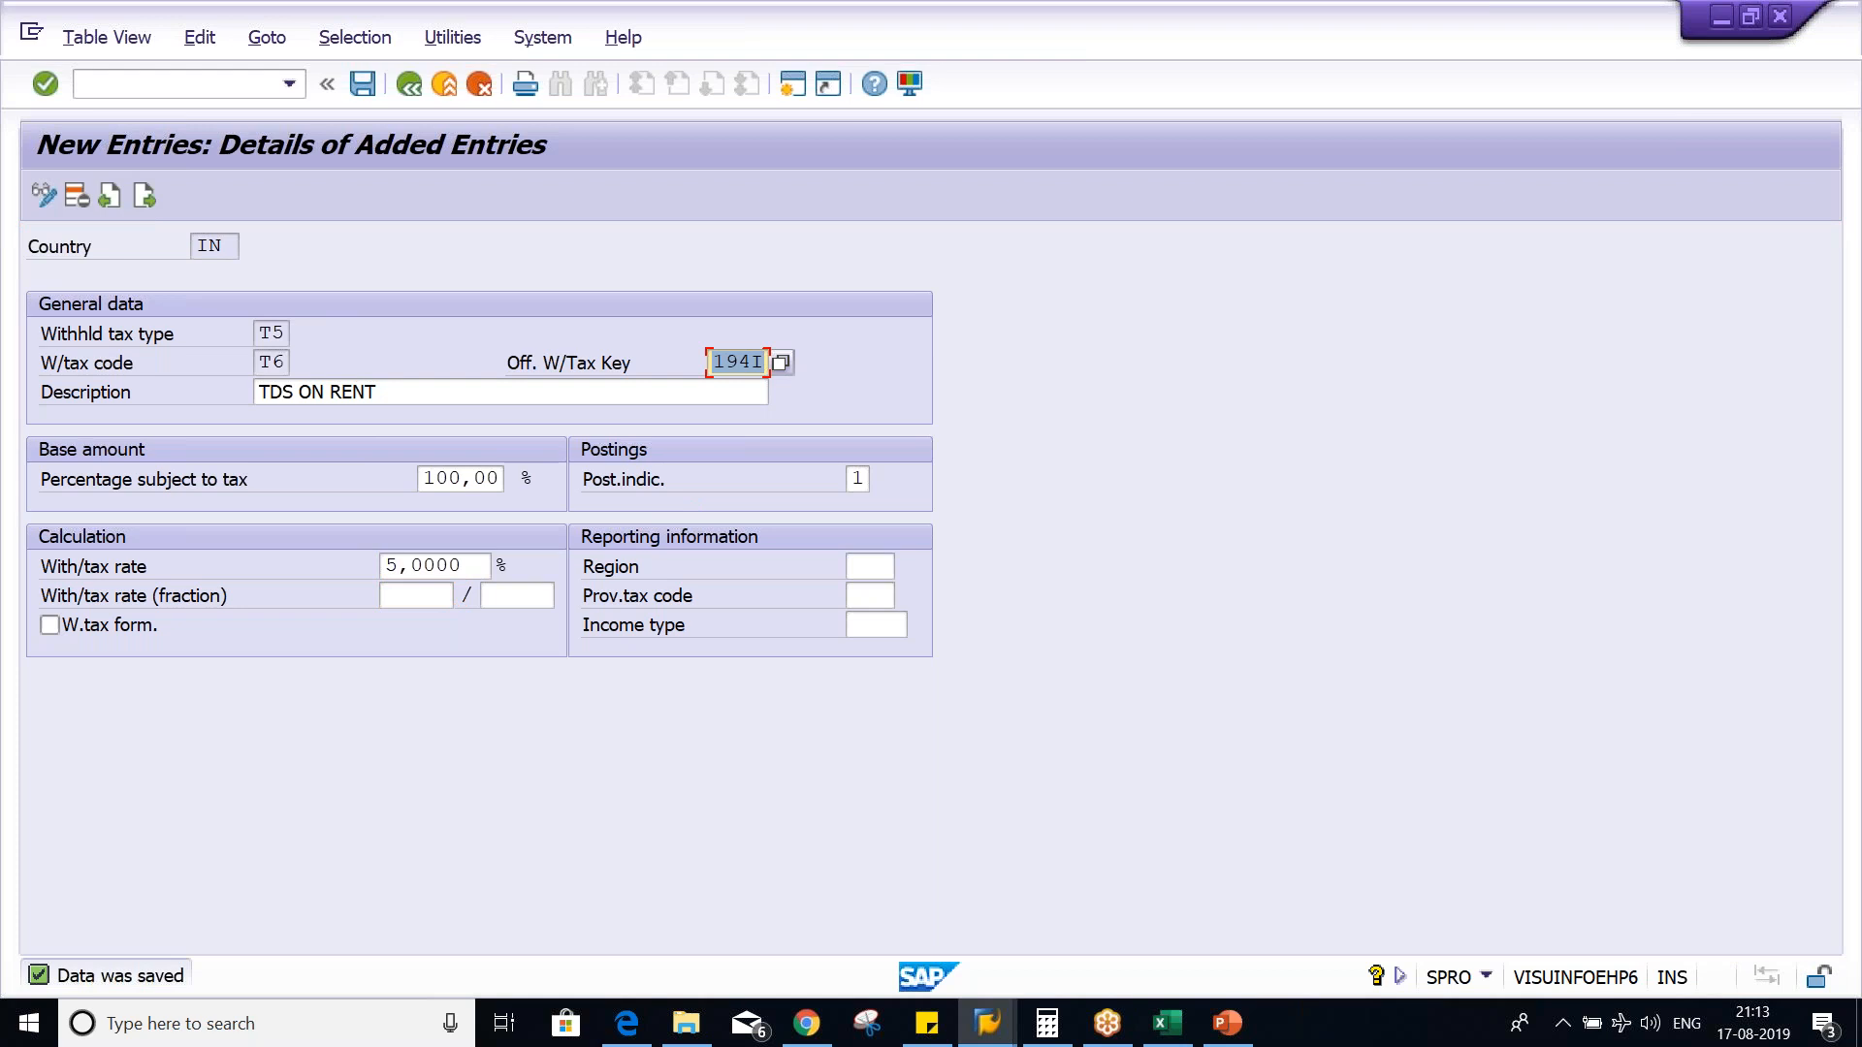
pyautogui.click(264, 332)
pyautogui.click(264, 365)
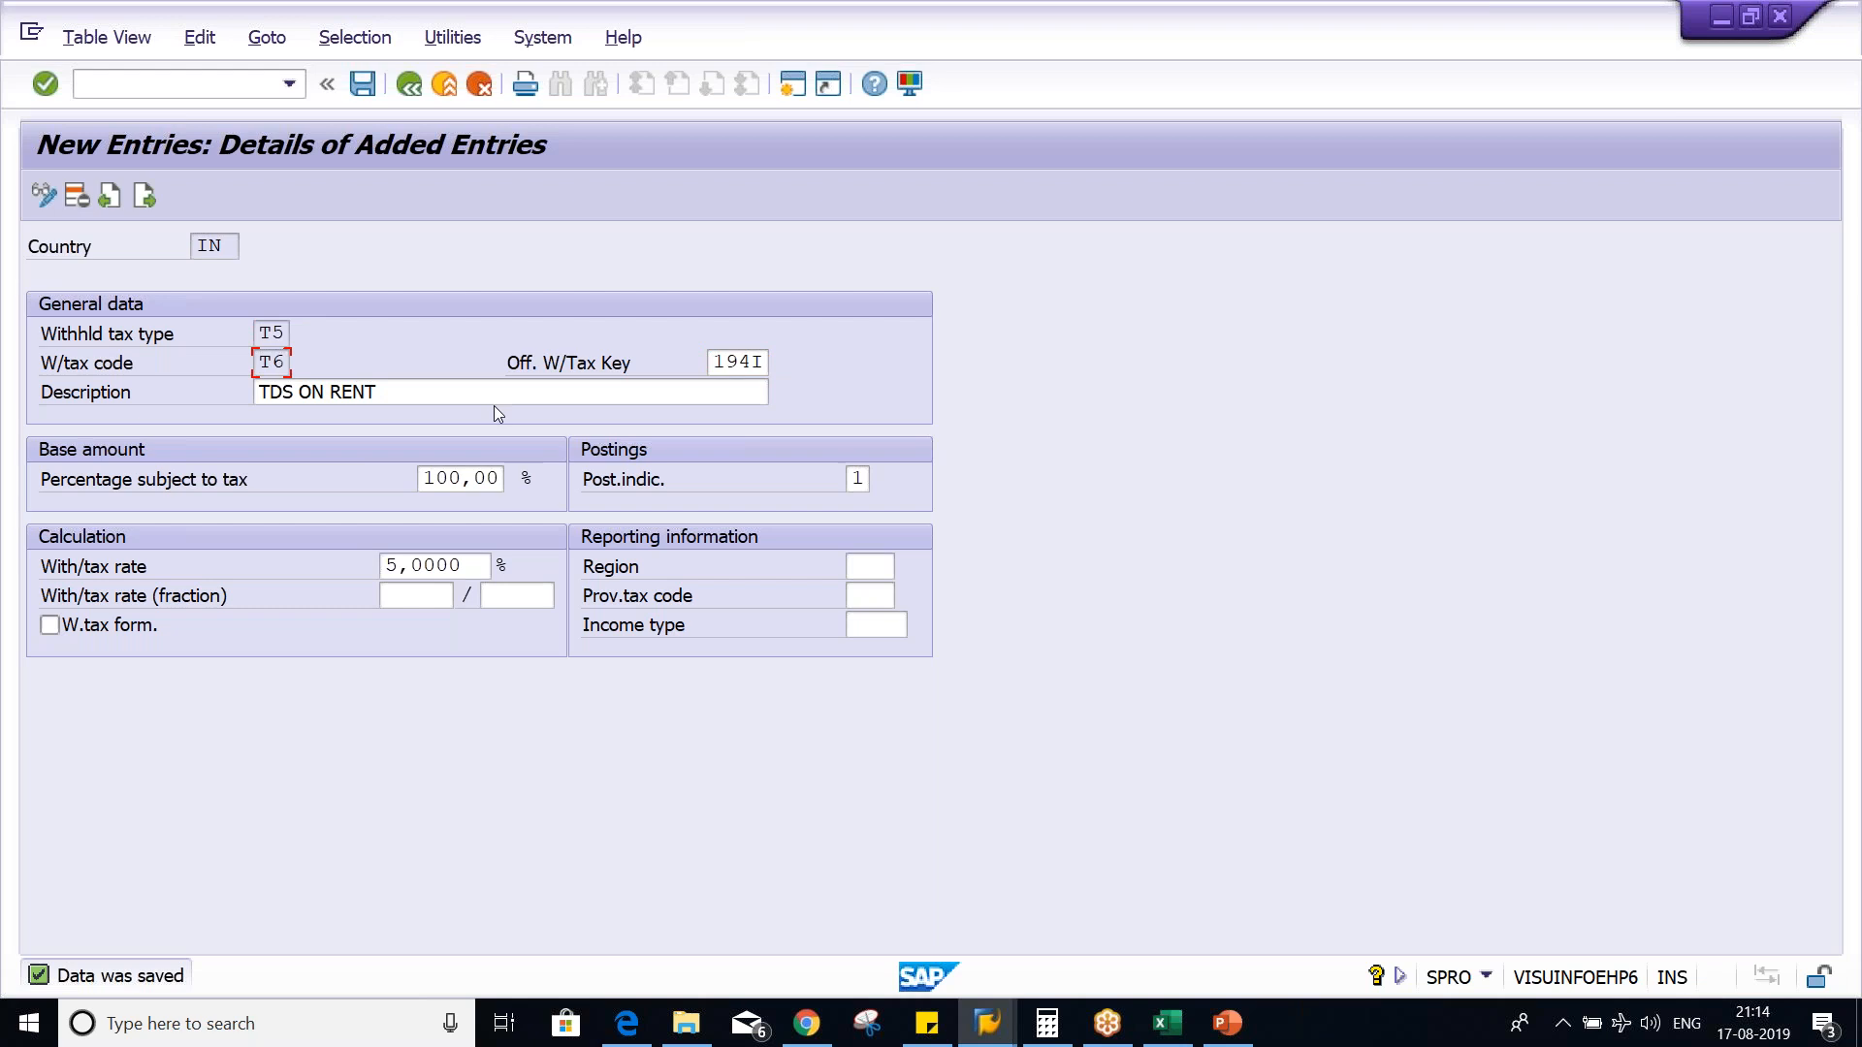
# - Switch to the Class workbook in Excel and enter T5 in cell D5
pyautogui.hotkey('alt', 'Tab')
pyautogui.hotkey('alt', 'Tab')
pyautogui.hotkey('alt', 'Tab')
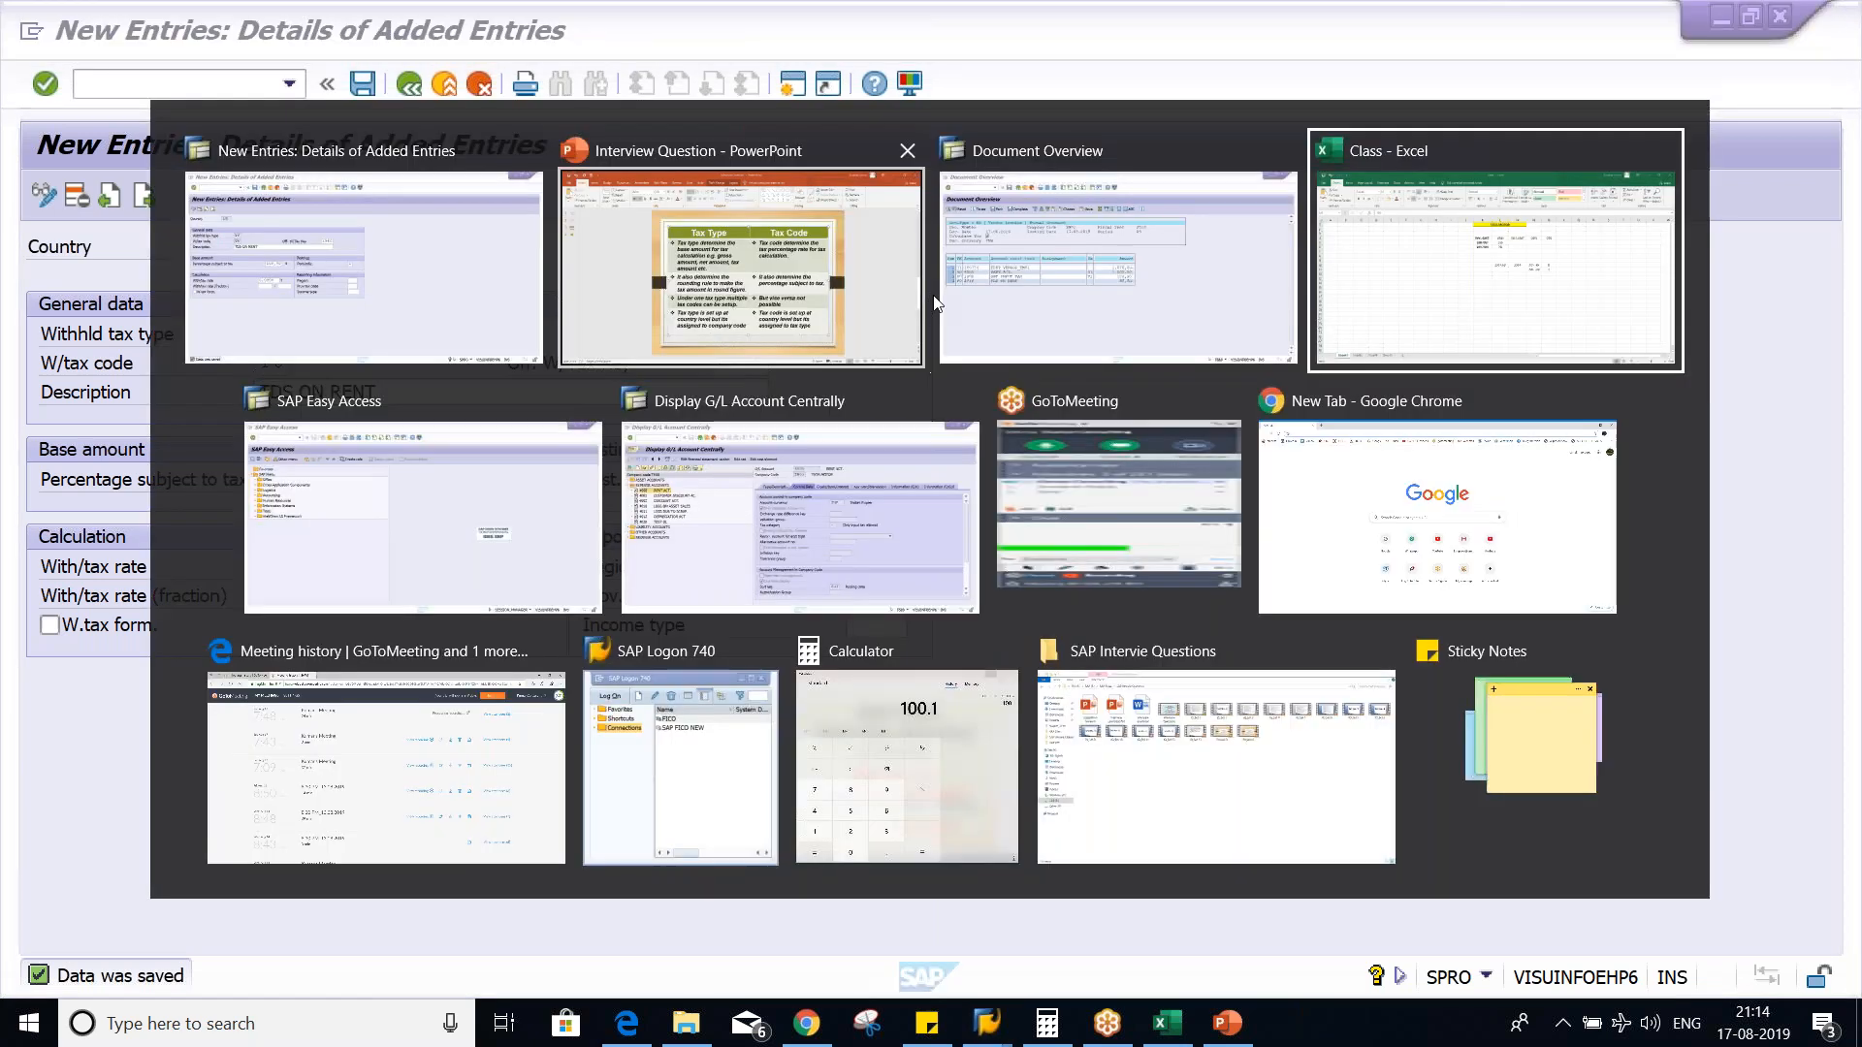
pyautogui.click(311, 367)
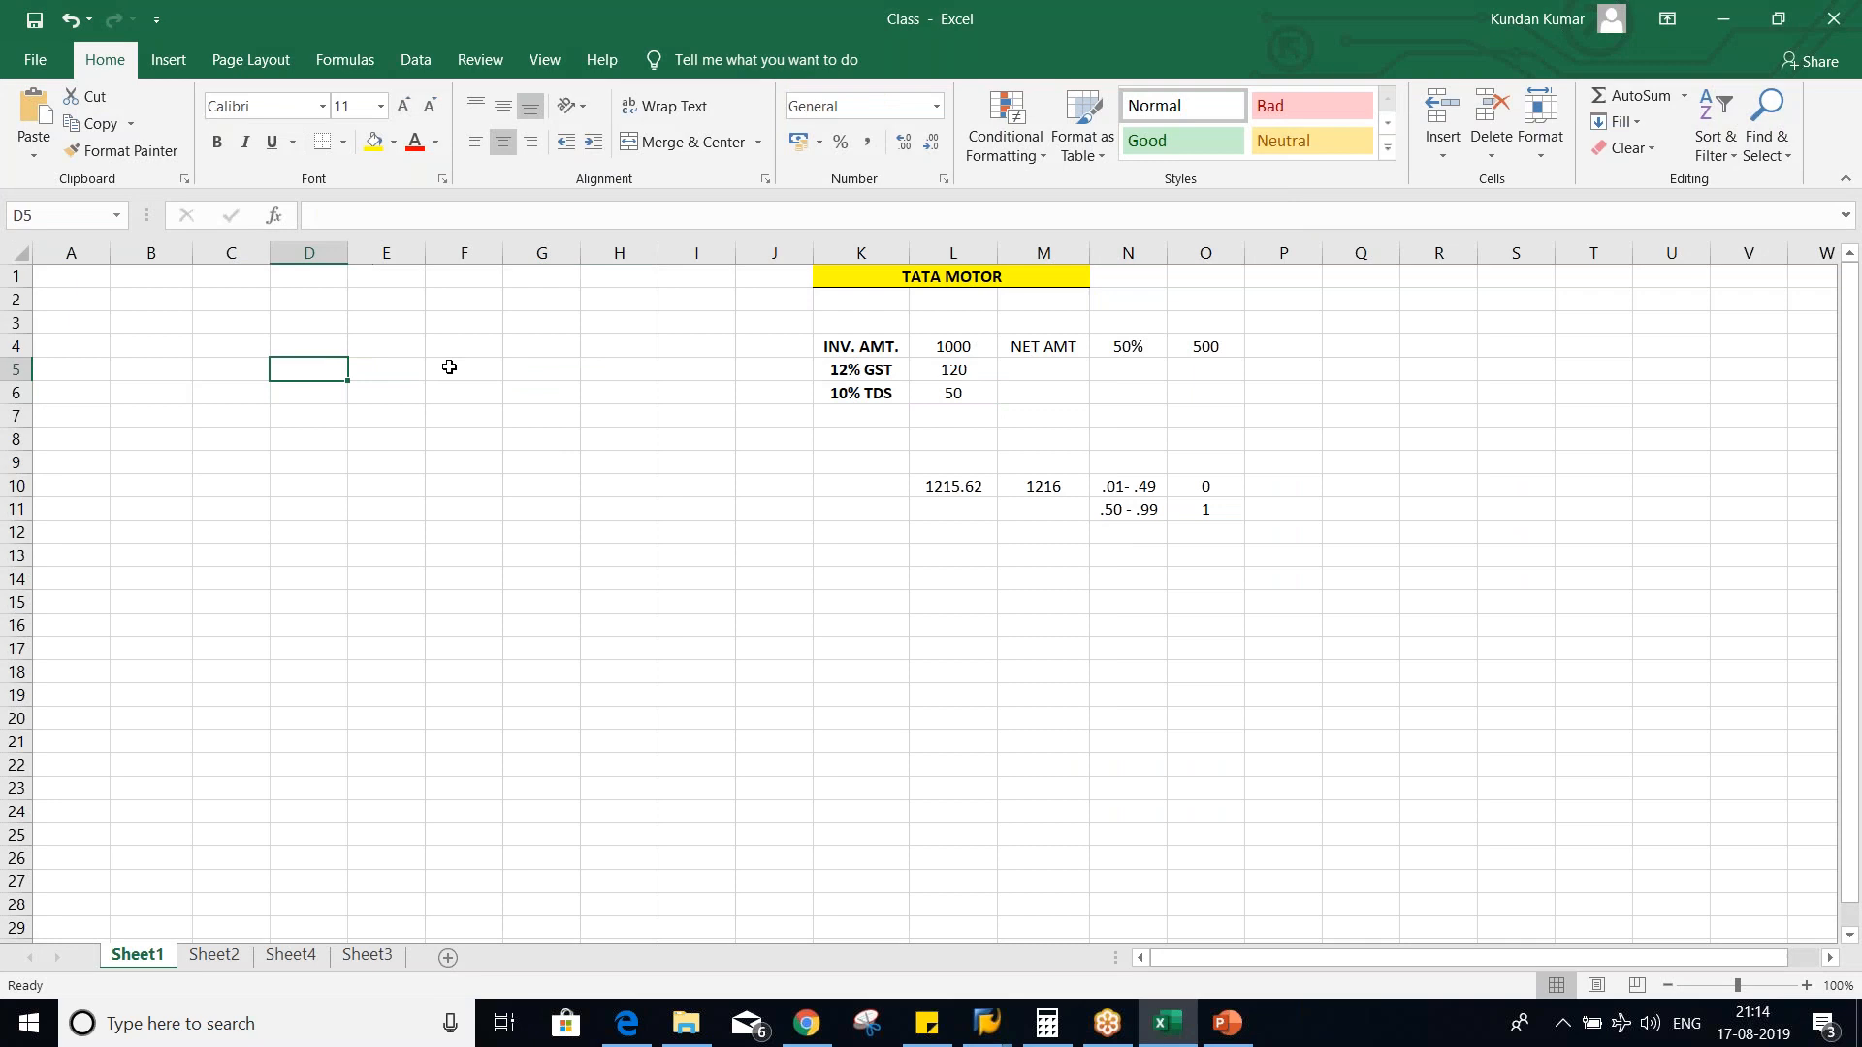
pyautogui.write('T')
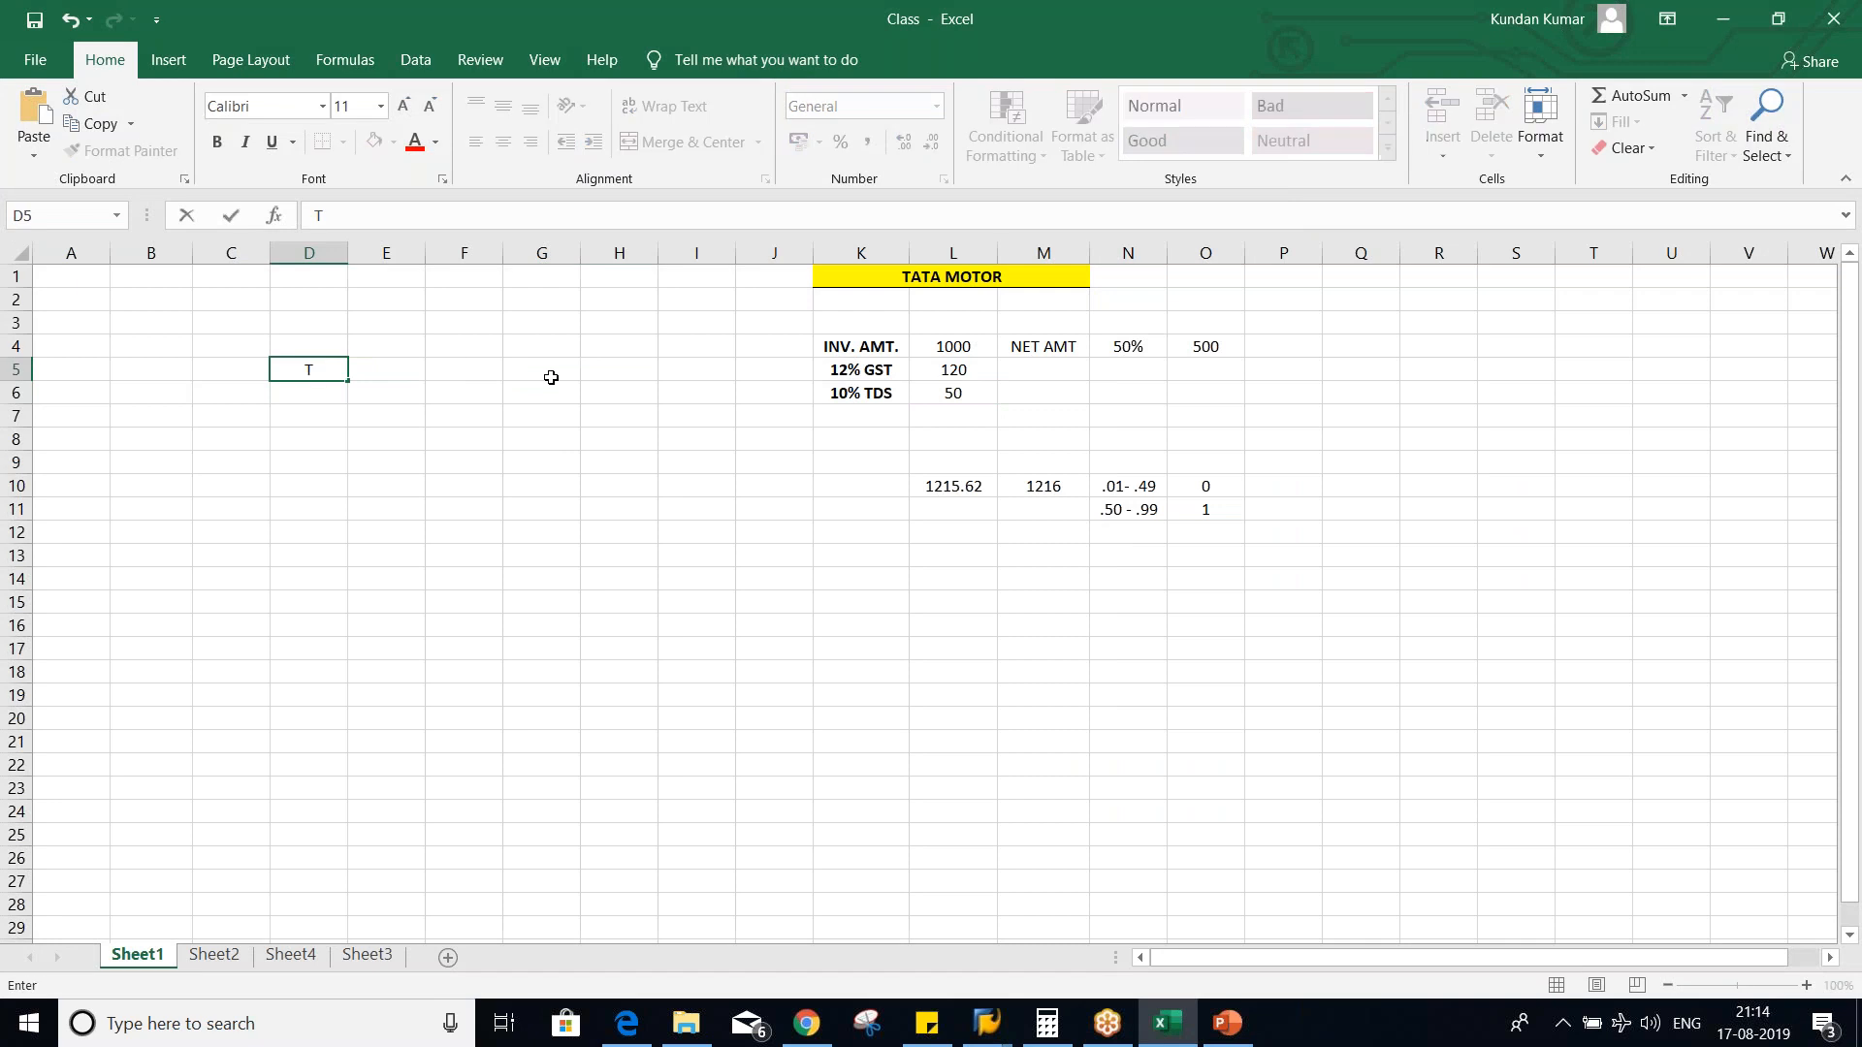
pyautogui.write('5')
pyautogui.press('Return')
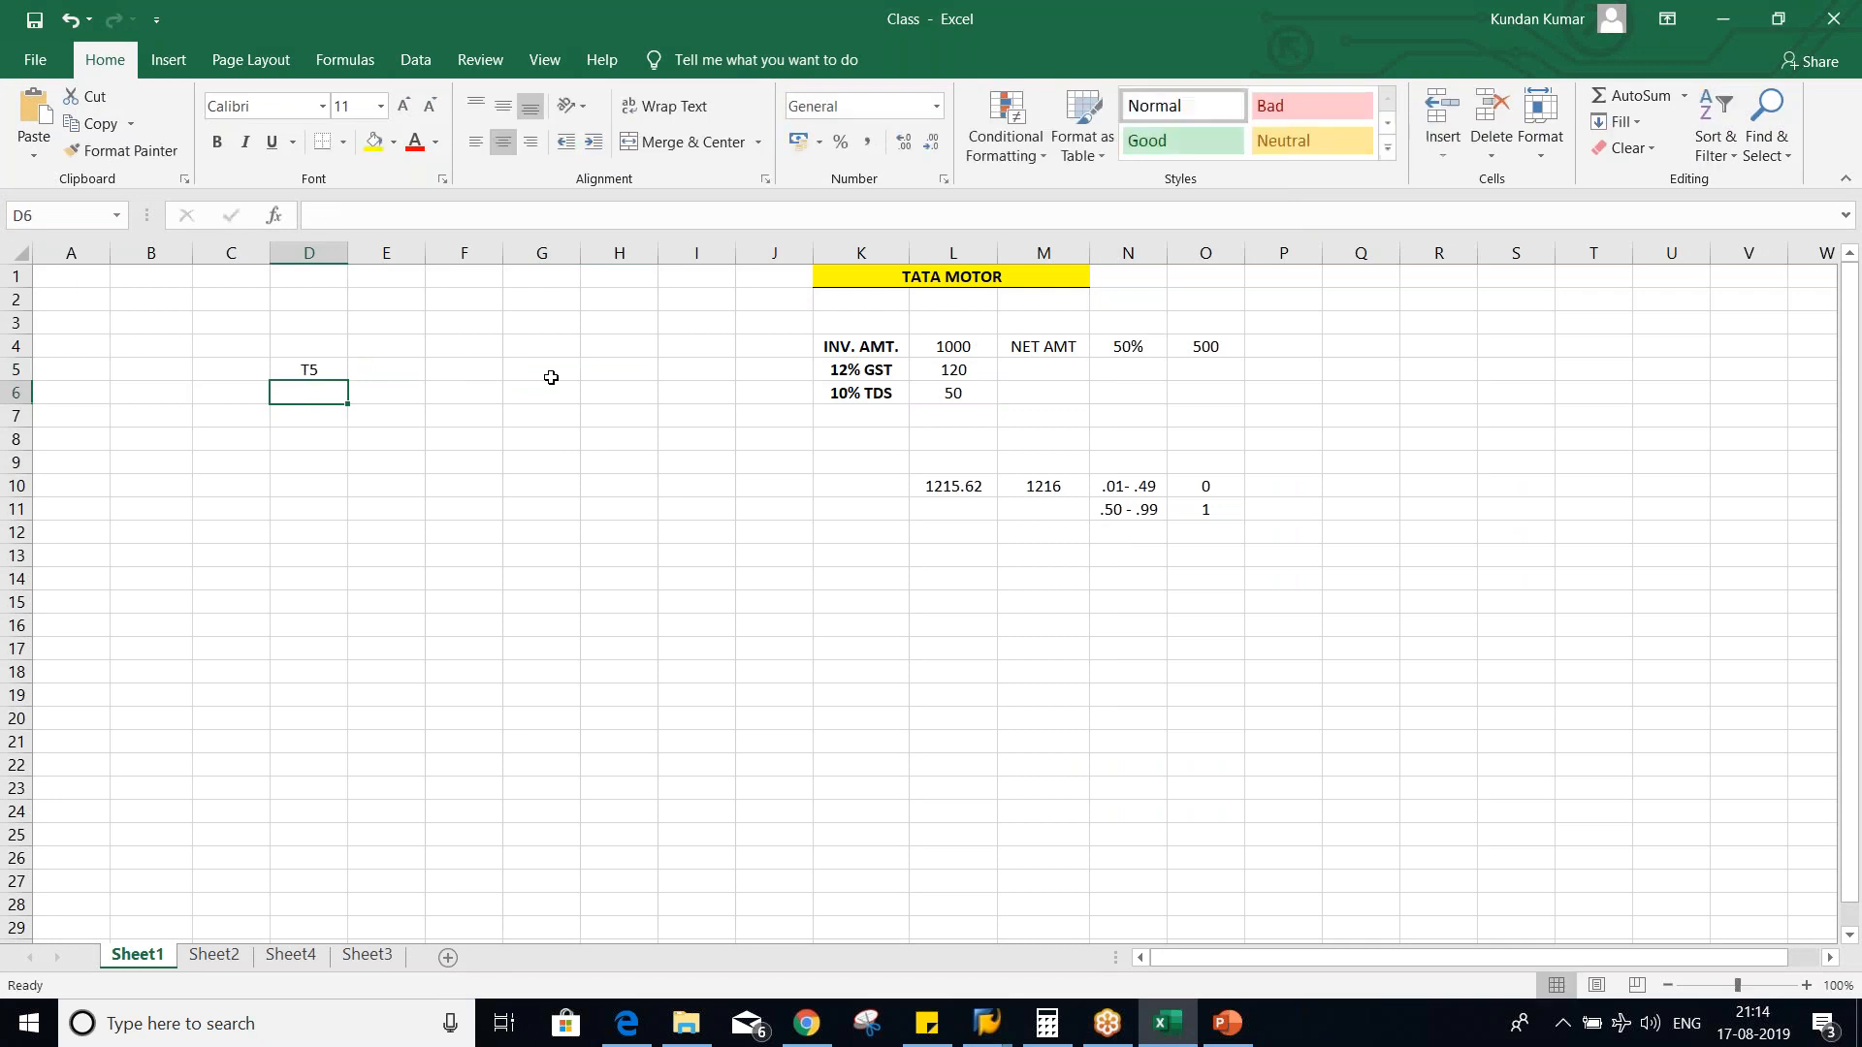
# - List the tax codes T5, T6, T7 and T8 in cells E5 to E8
pyautogui.click(404, 369)
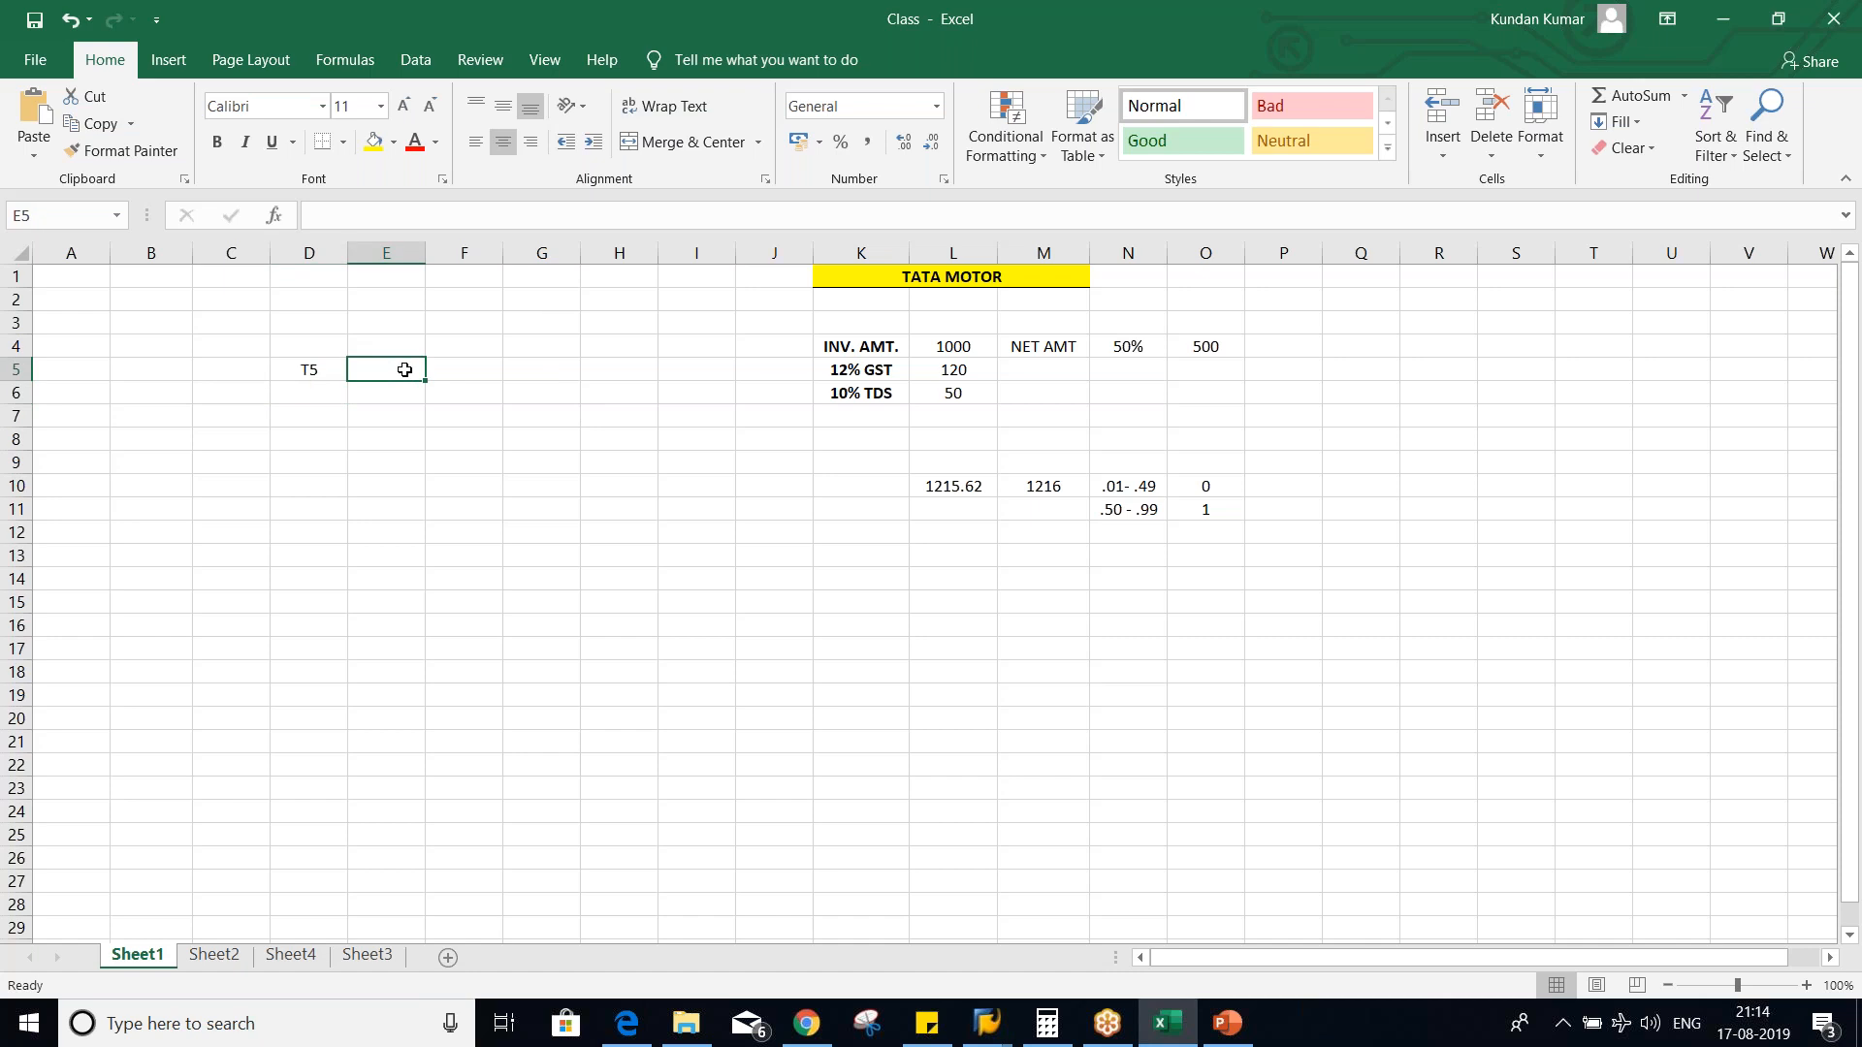
pyautogui.write('T5')
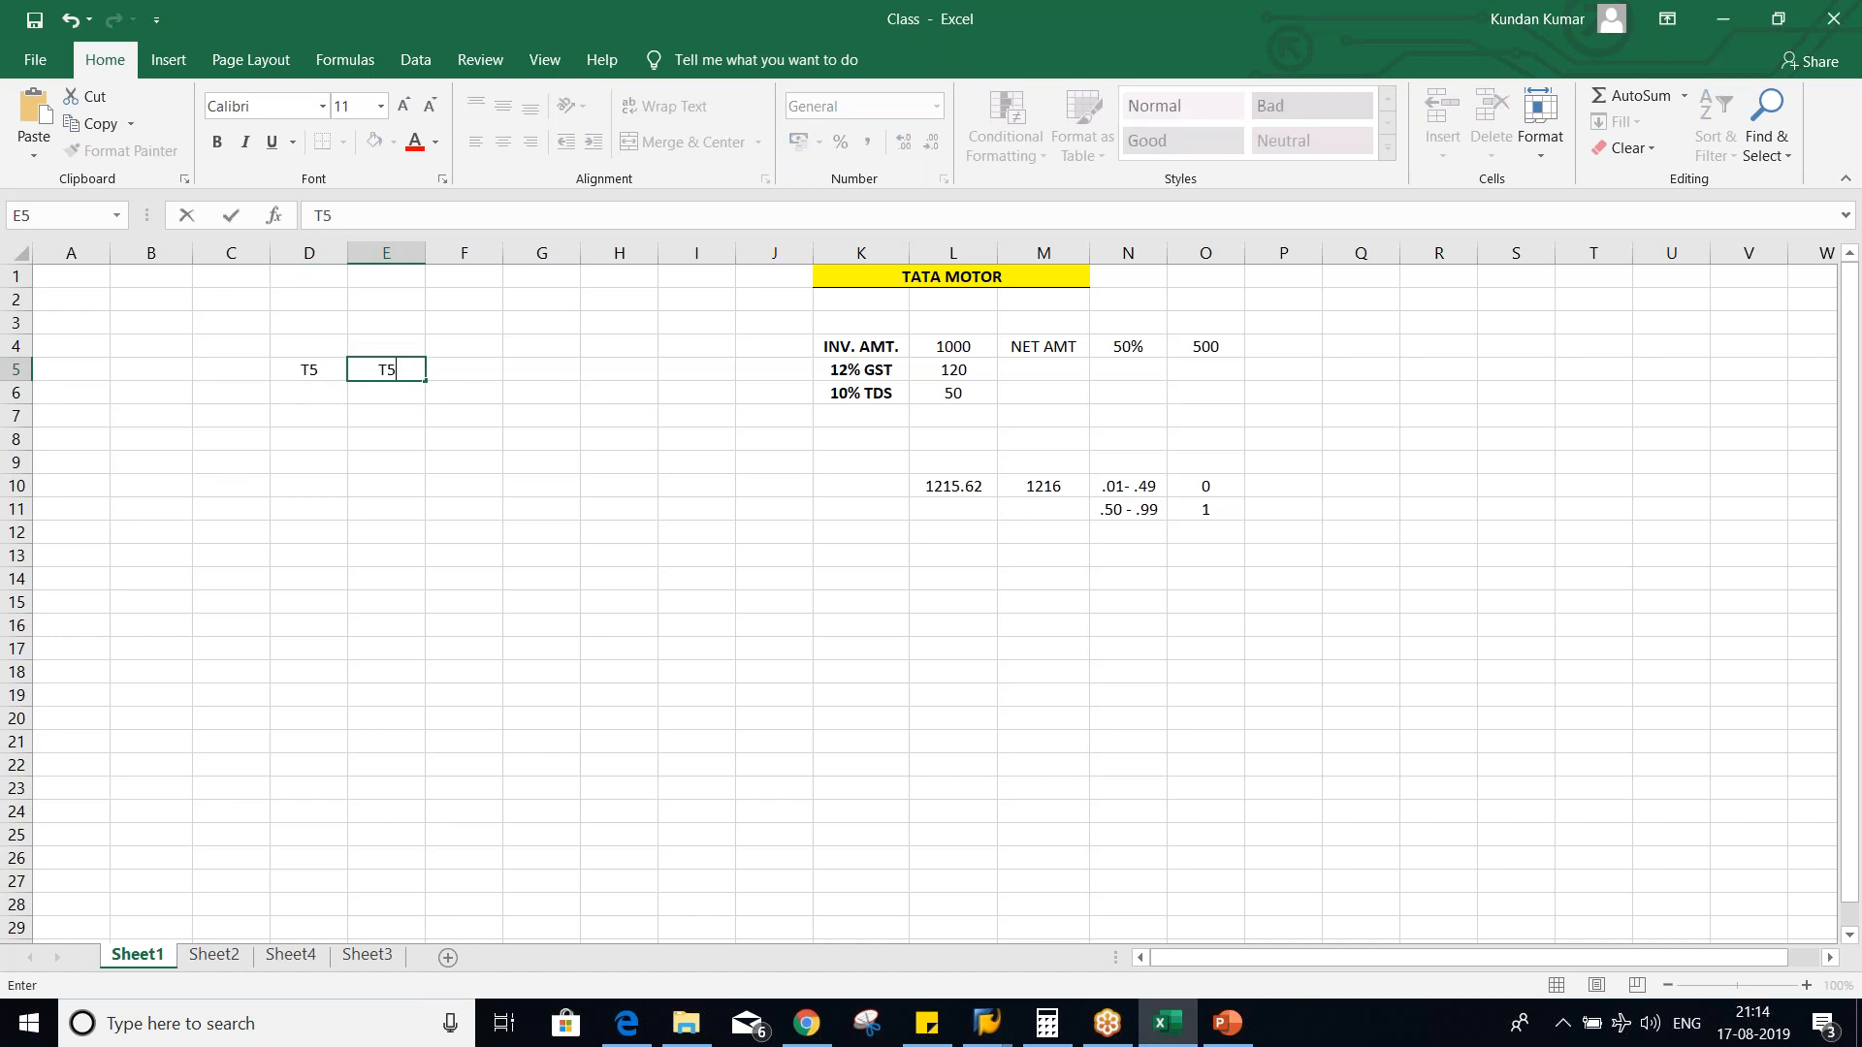
pyautogui.press('Return')
pyautogui.write('T6')
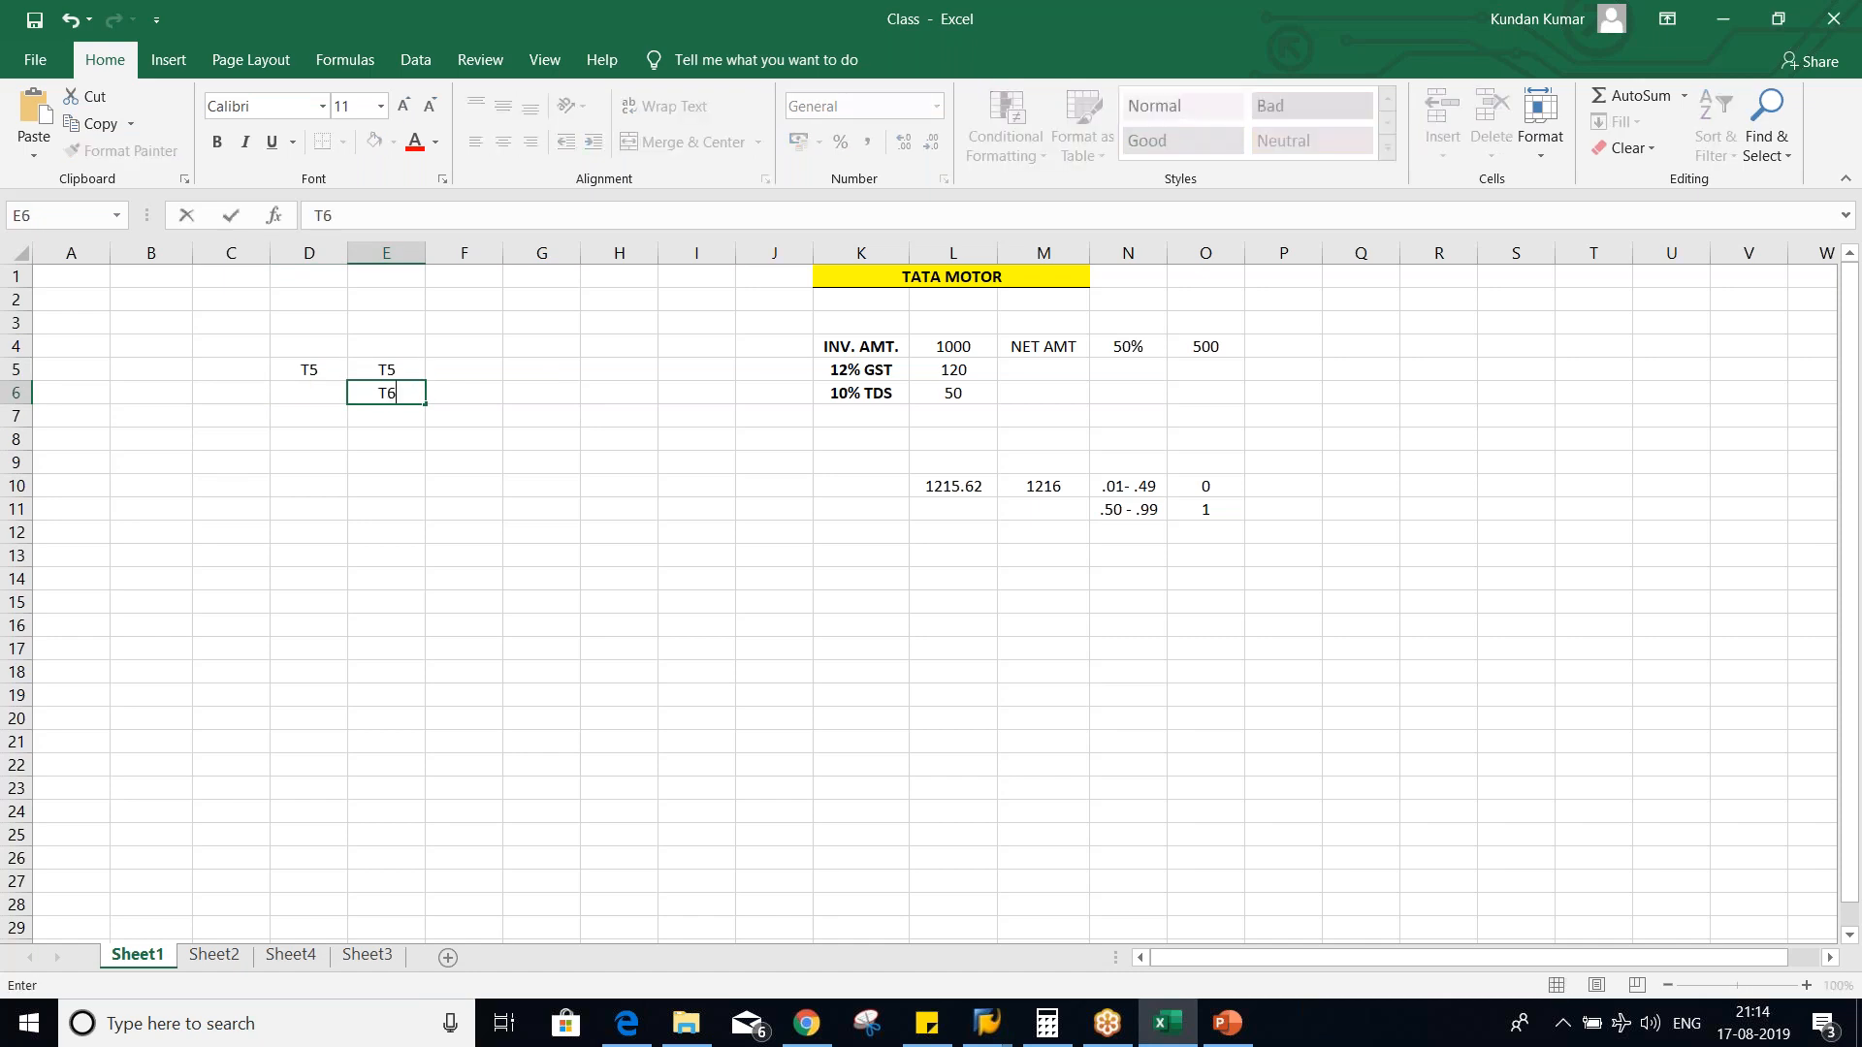
pyautogui.press('Return')
pyautogui.write('T7')
pyautogui.press('Return')
pyautogui.write('T8')
pyautogui.press('Return')
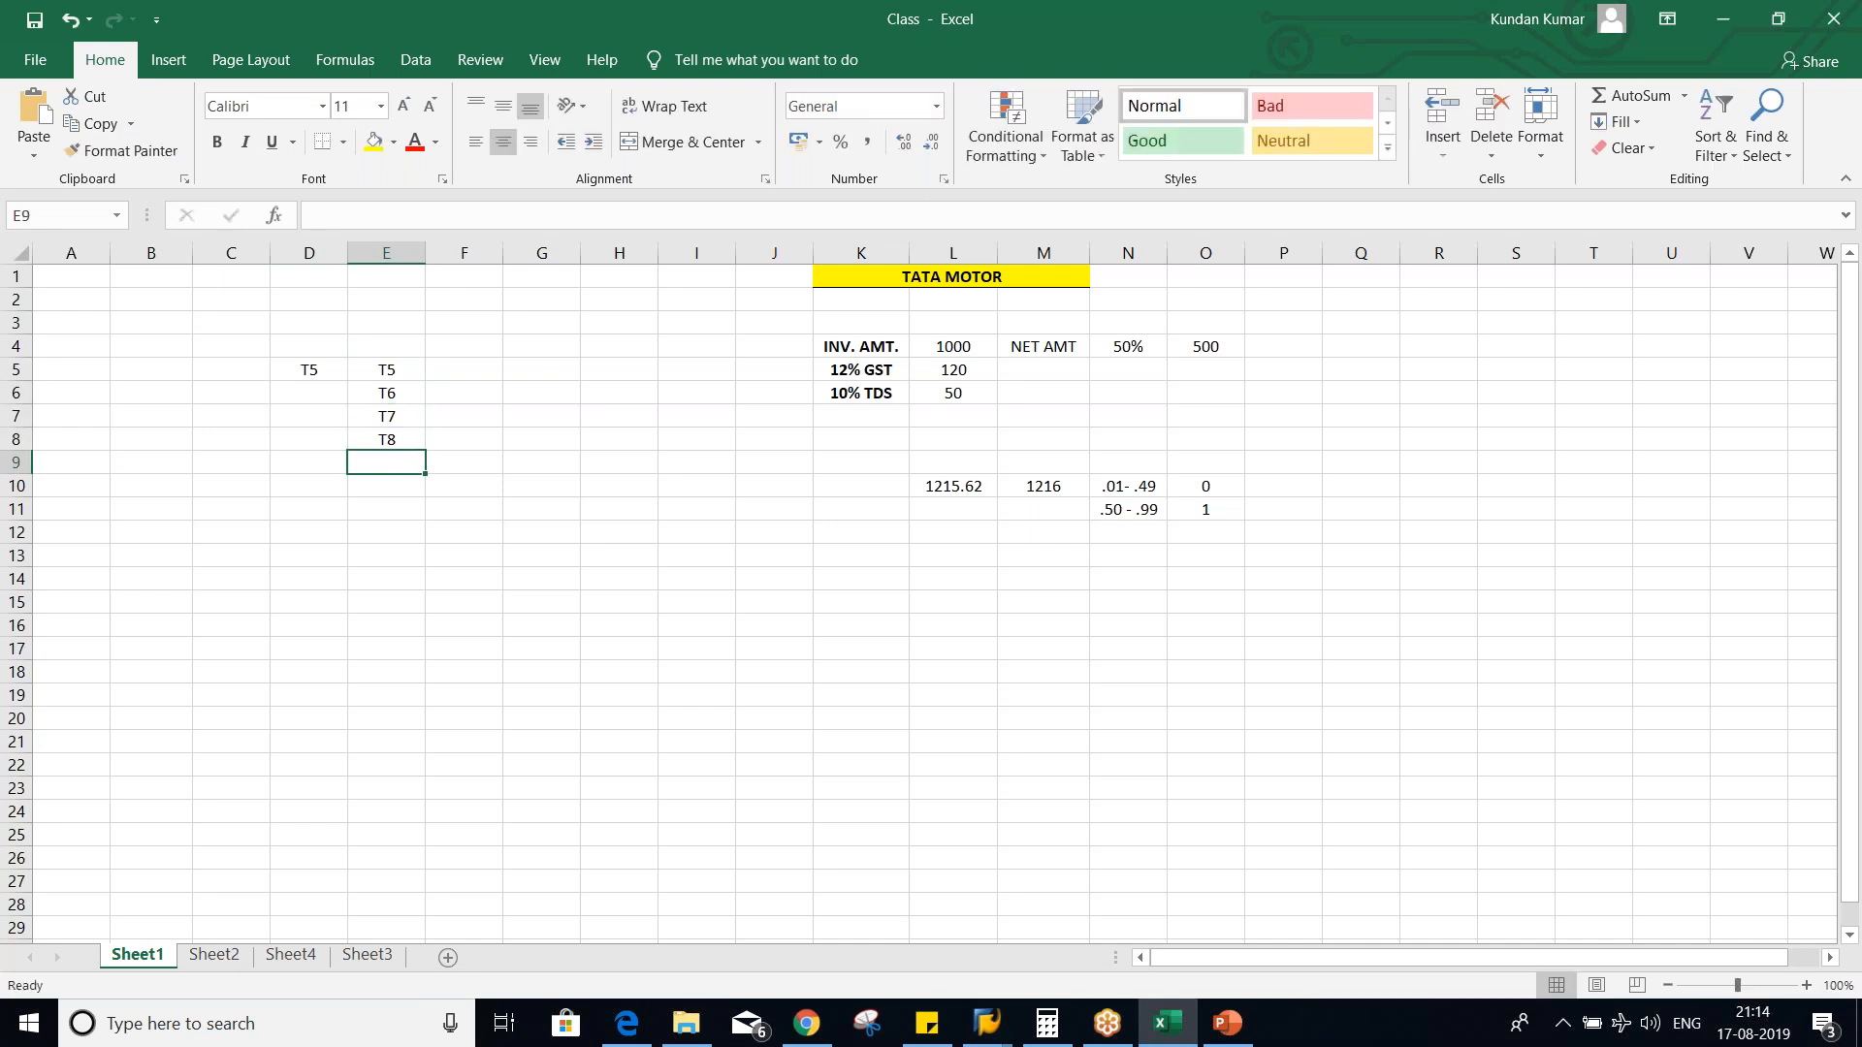
# - Add the headings TAX TYP in D4 and TAX CD in E4, and re-enter T5 in E5
pyautogui.click(315, 350)
pyautogui.write('TAX TYP')
pyautogui.press('Tab')
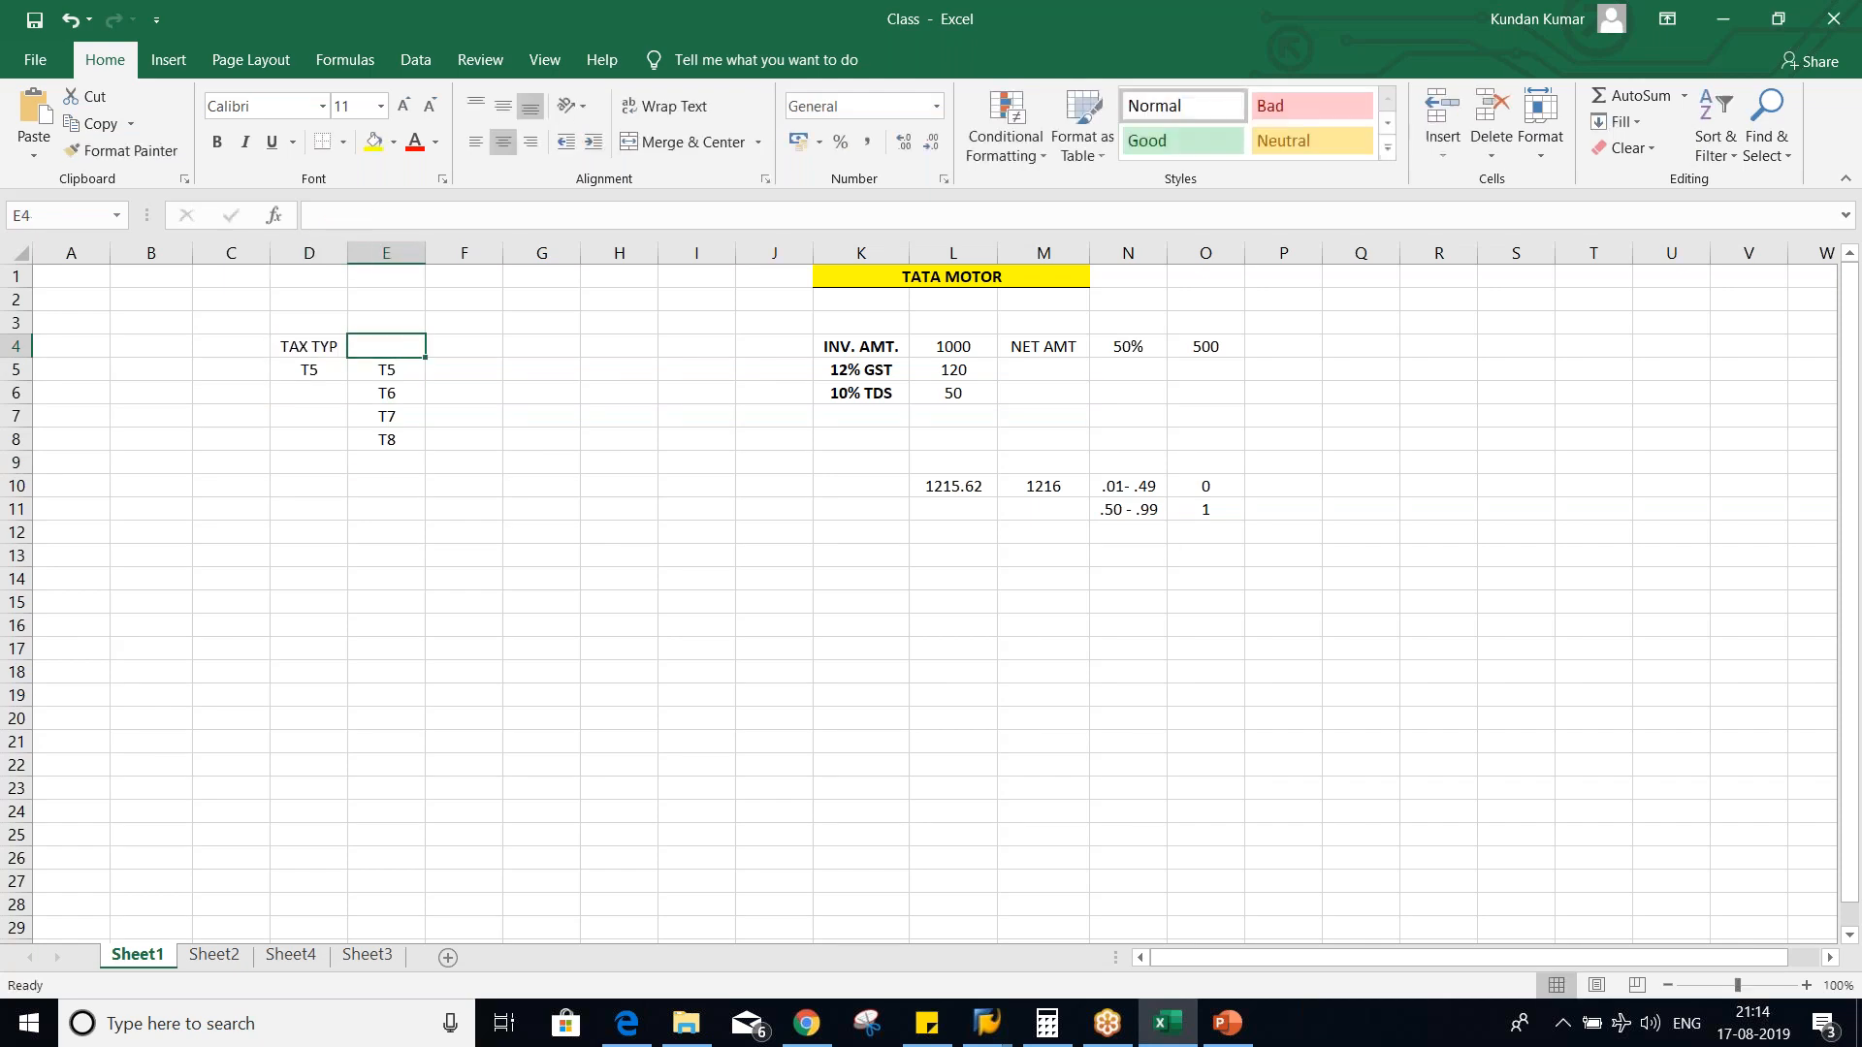
pyautogui.write('TAX CD')
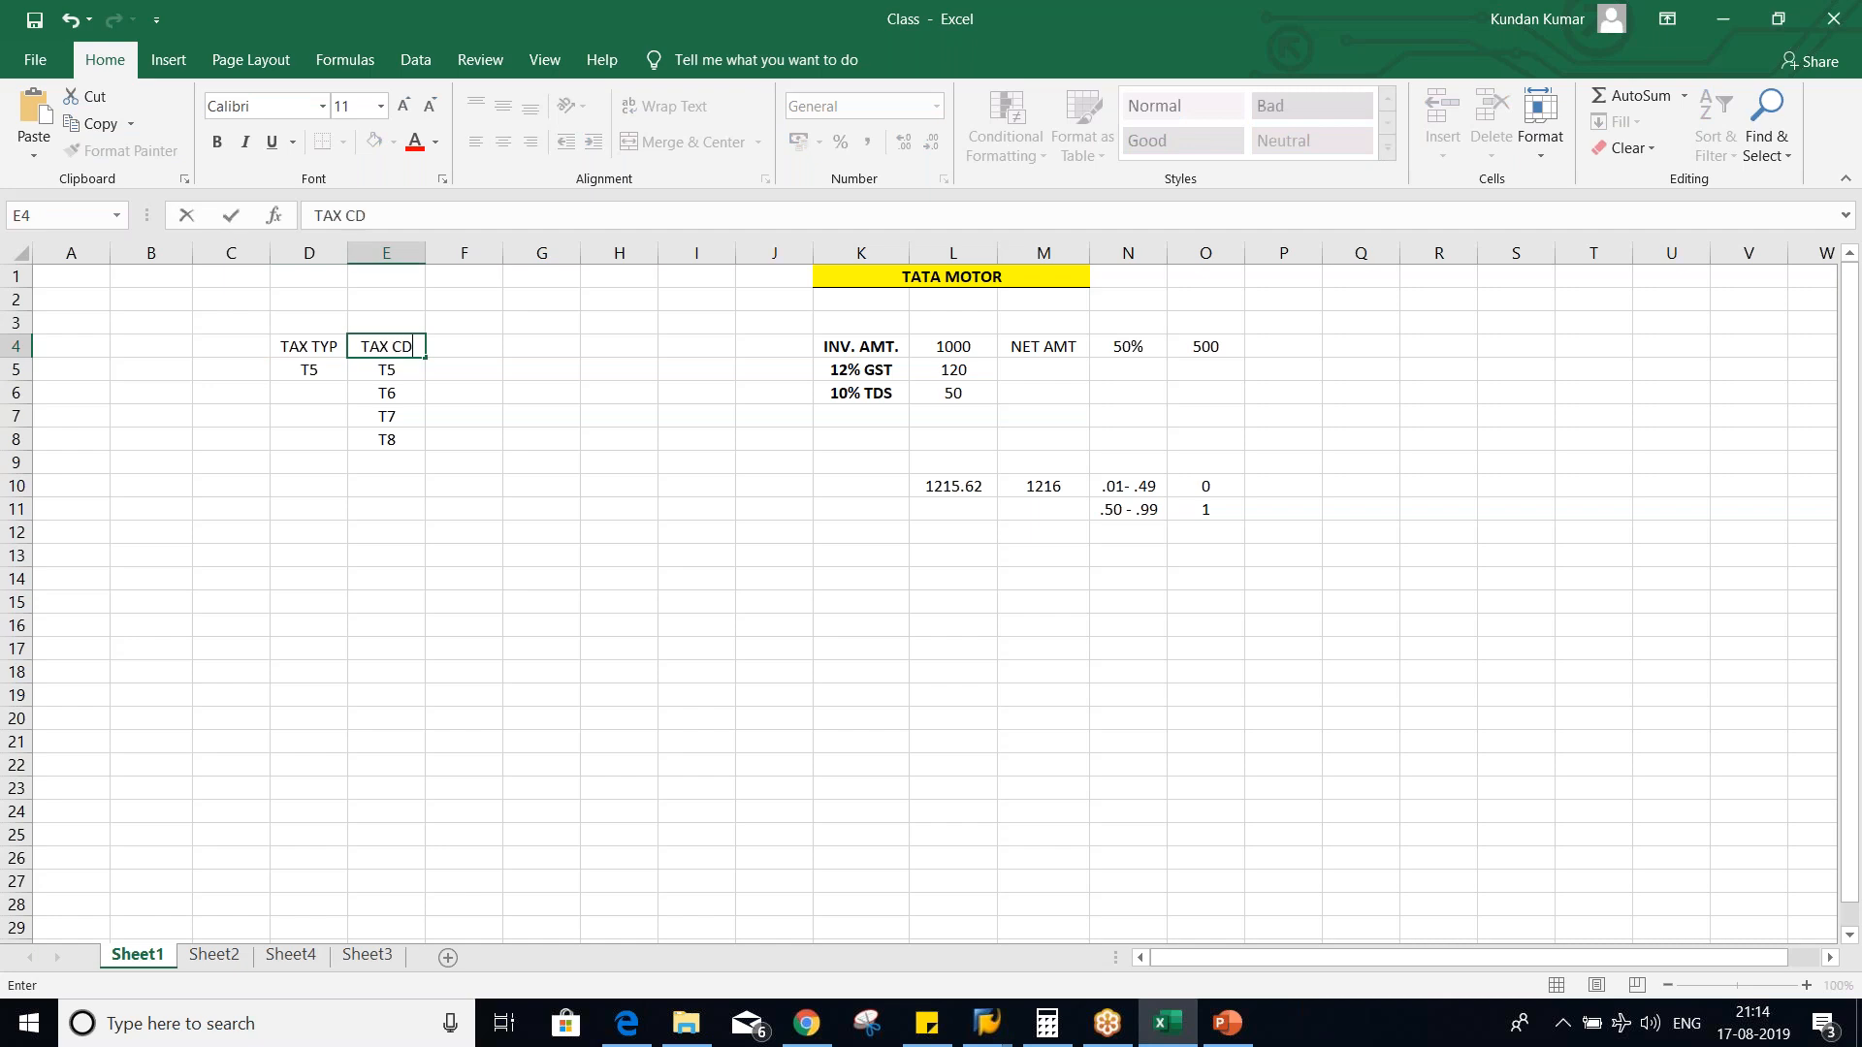
pyautogui.press('Return')
pyautogui.write('T5')
pyautogui.hotkey('ctrl', 'Return')
# - Make the headings in D4:E4 bold and add a bottom border beneath them
pyautogui.moveTo(301, 341); pyautogui.dragTo(383, 345)
pyautogui.hotkey('ctrl', 'b')
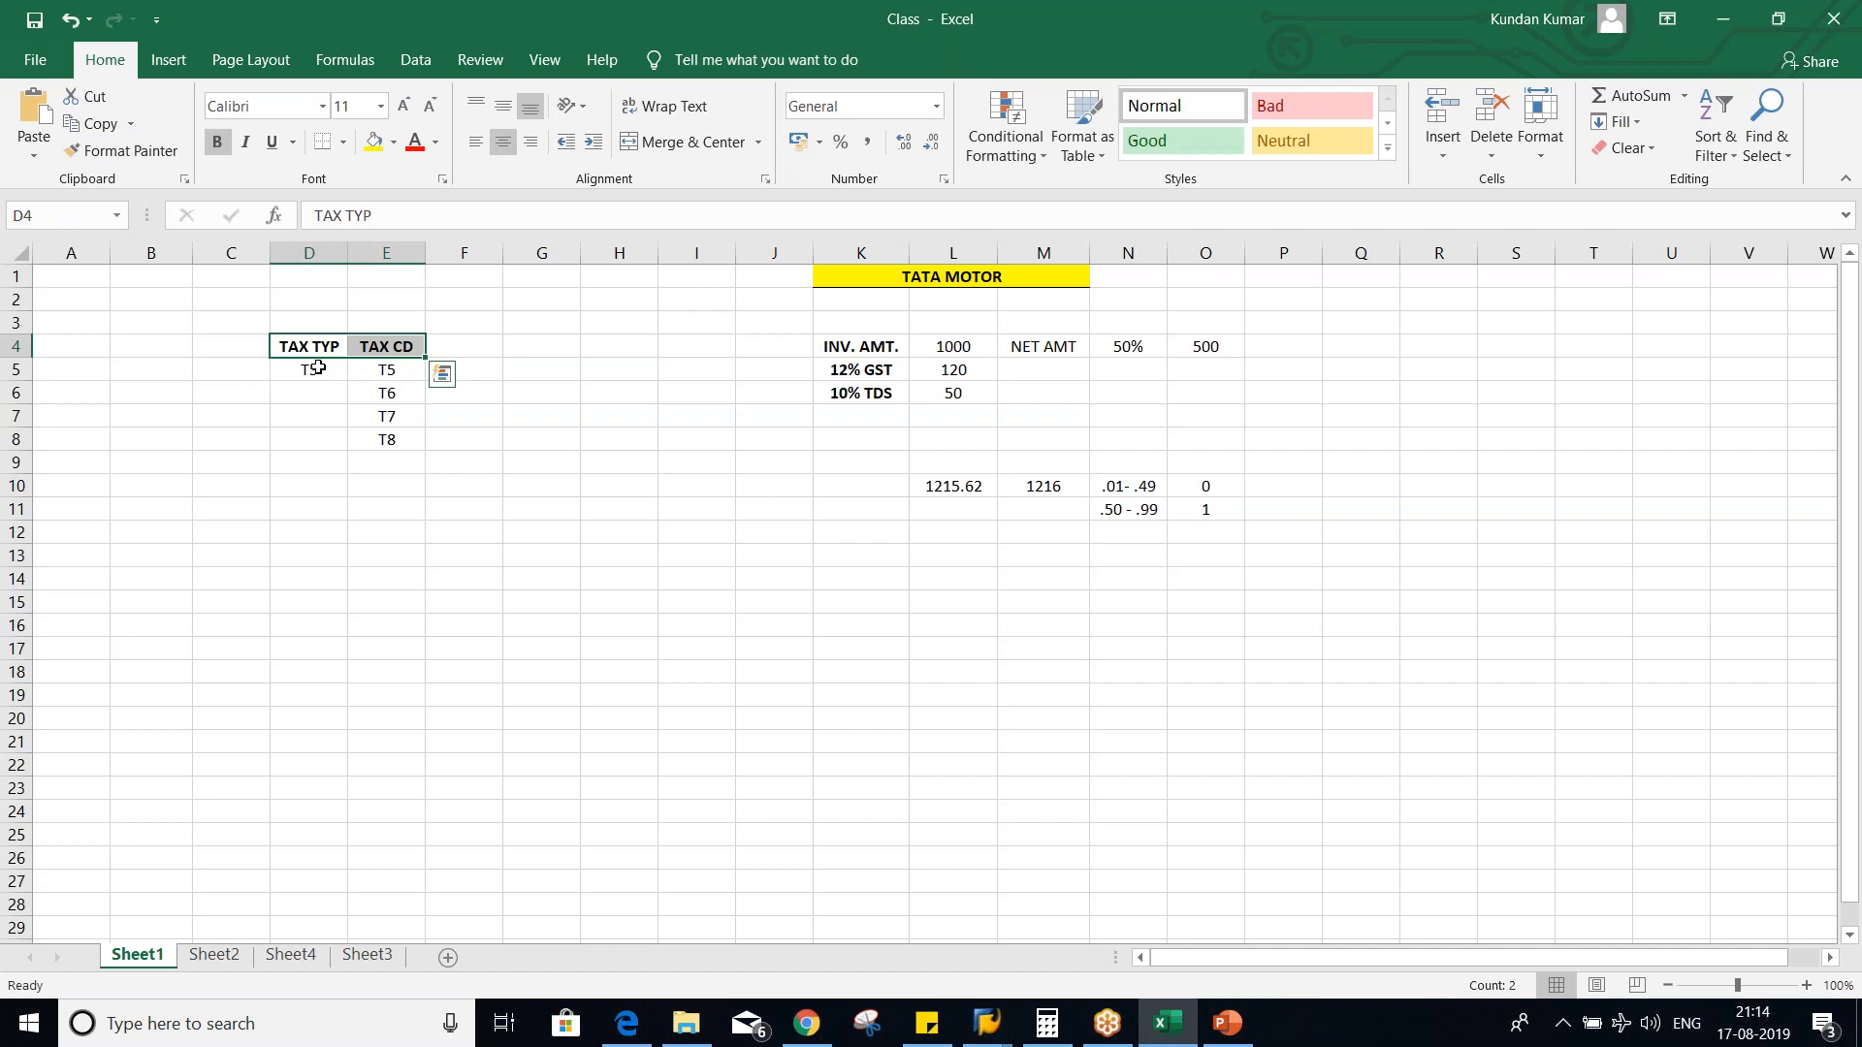
pyautogui.click(322, 142)
pyautogui.click(308, 485)
pyautogui.click(308, 368)
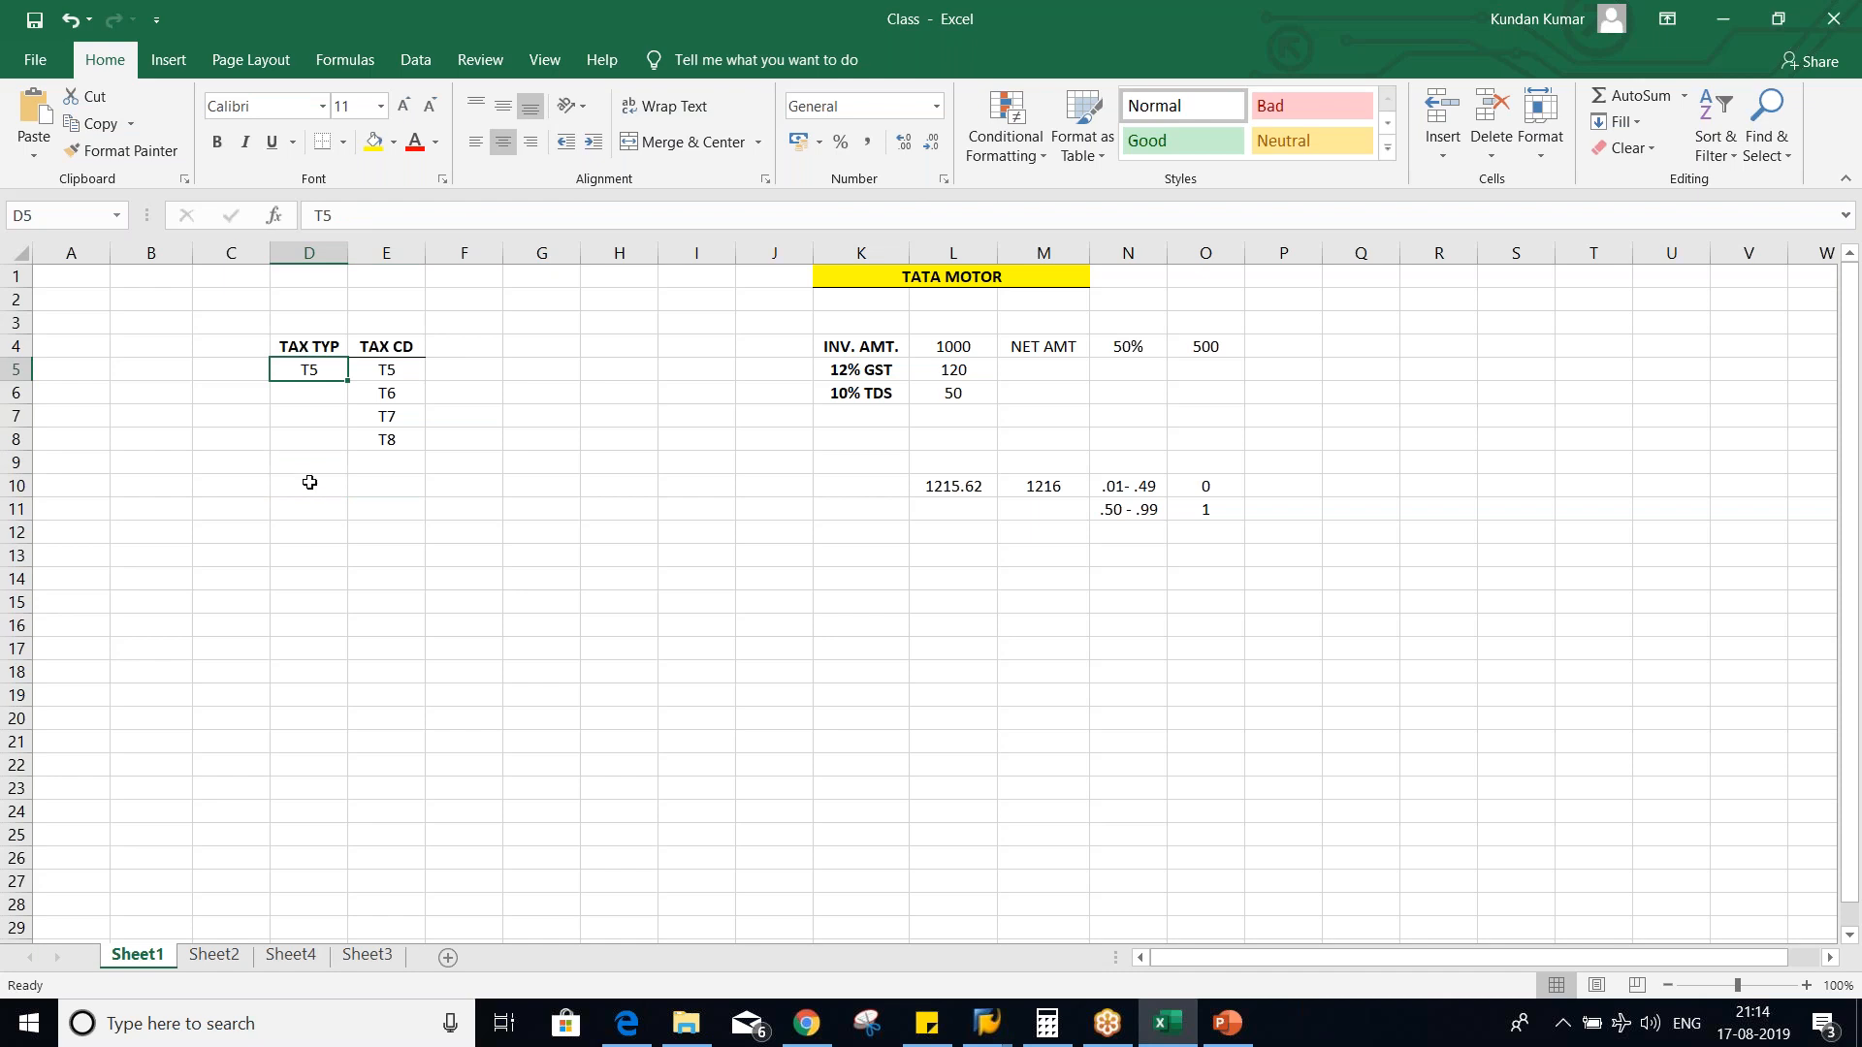
# - Merge and center cells D5:D8 and middle-align the T5 tax type alongside the four tax codes
pyautogui.moveTo(395, 370); pyautogui.dragTo(392, 432)
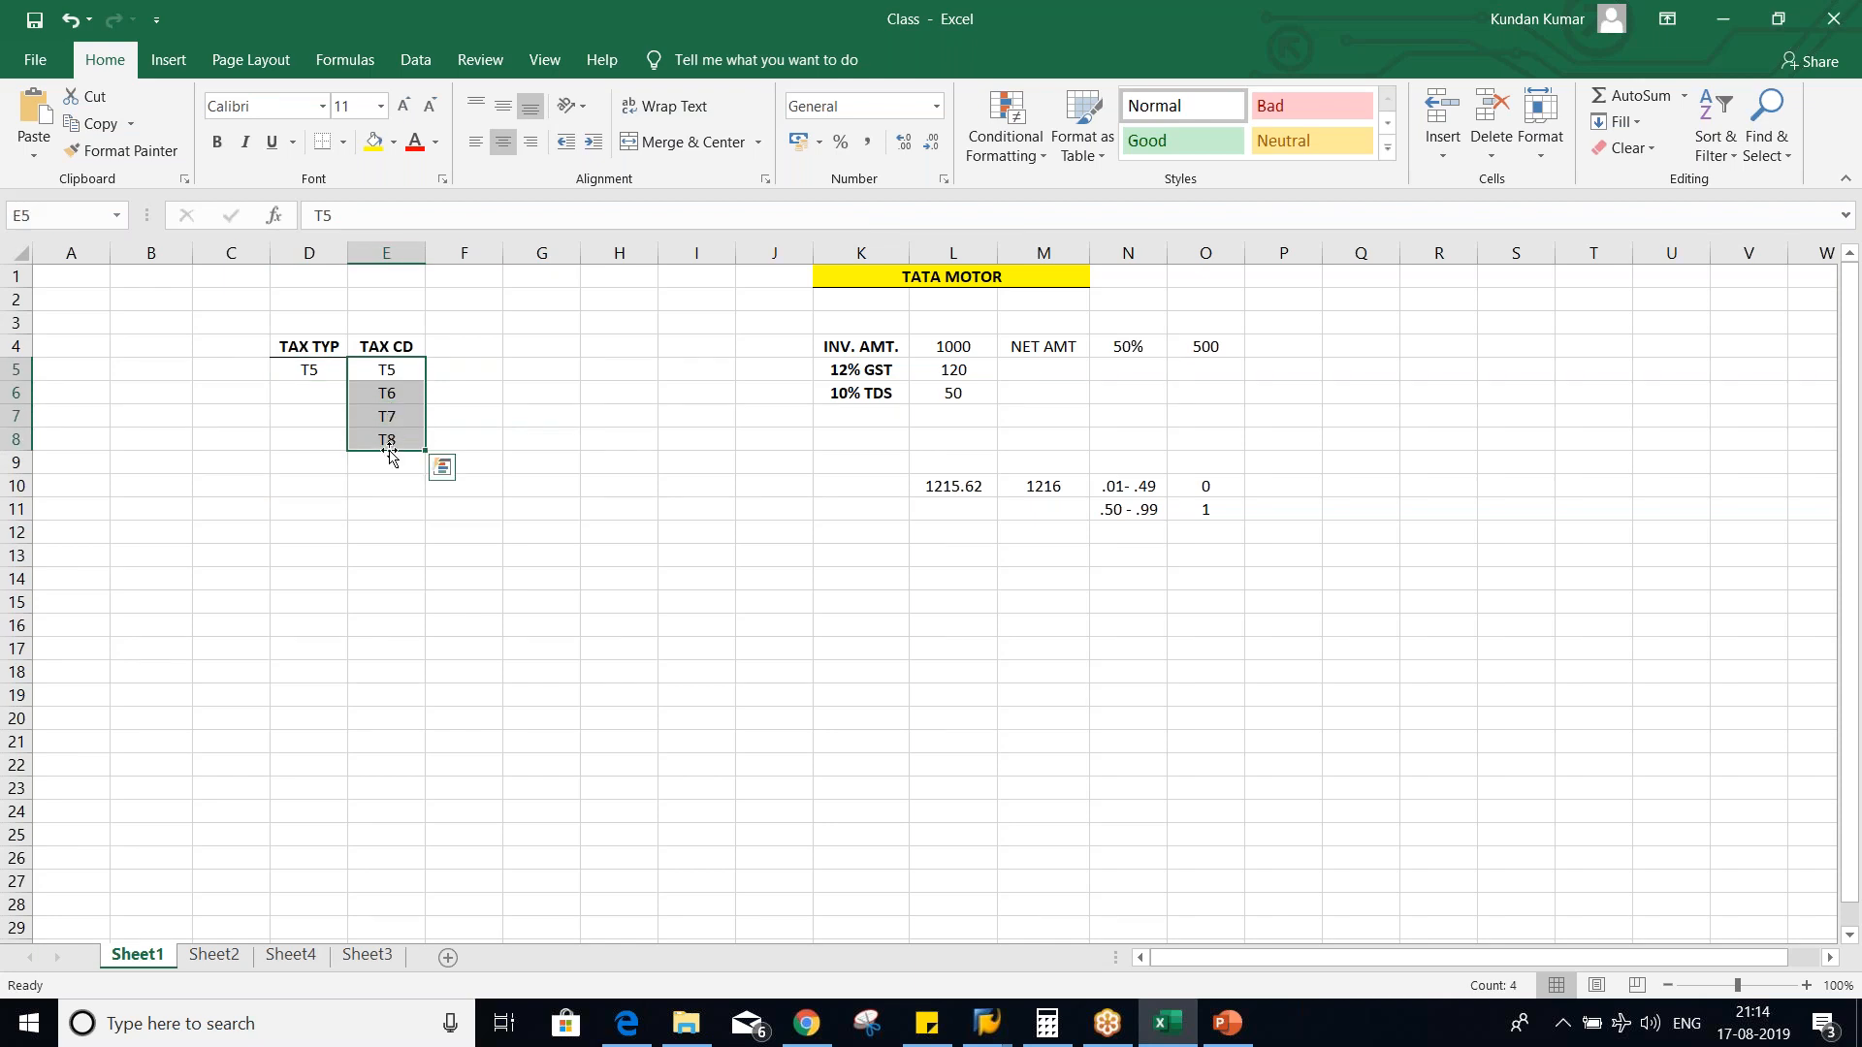
pyautogui.moveTo(304, 369); pyautogui.dragTo(322, 443)
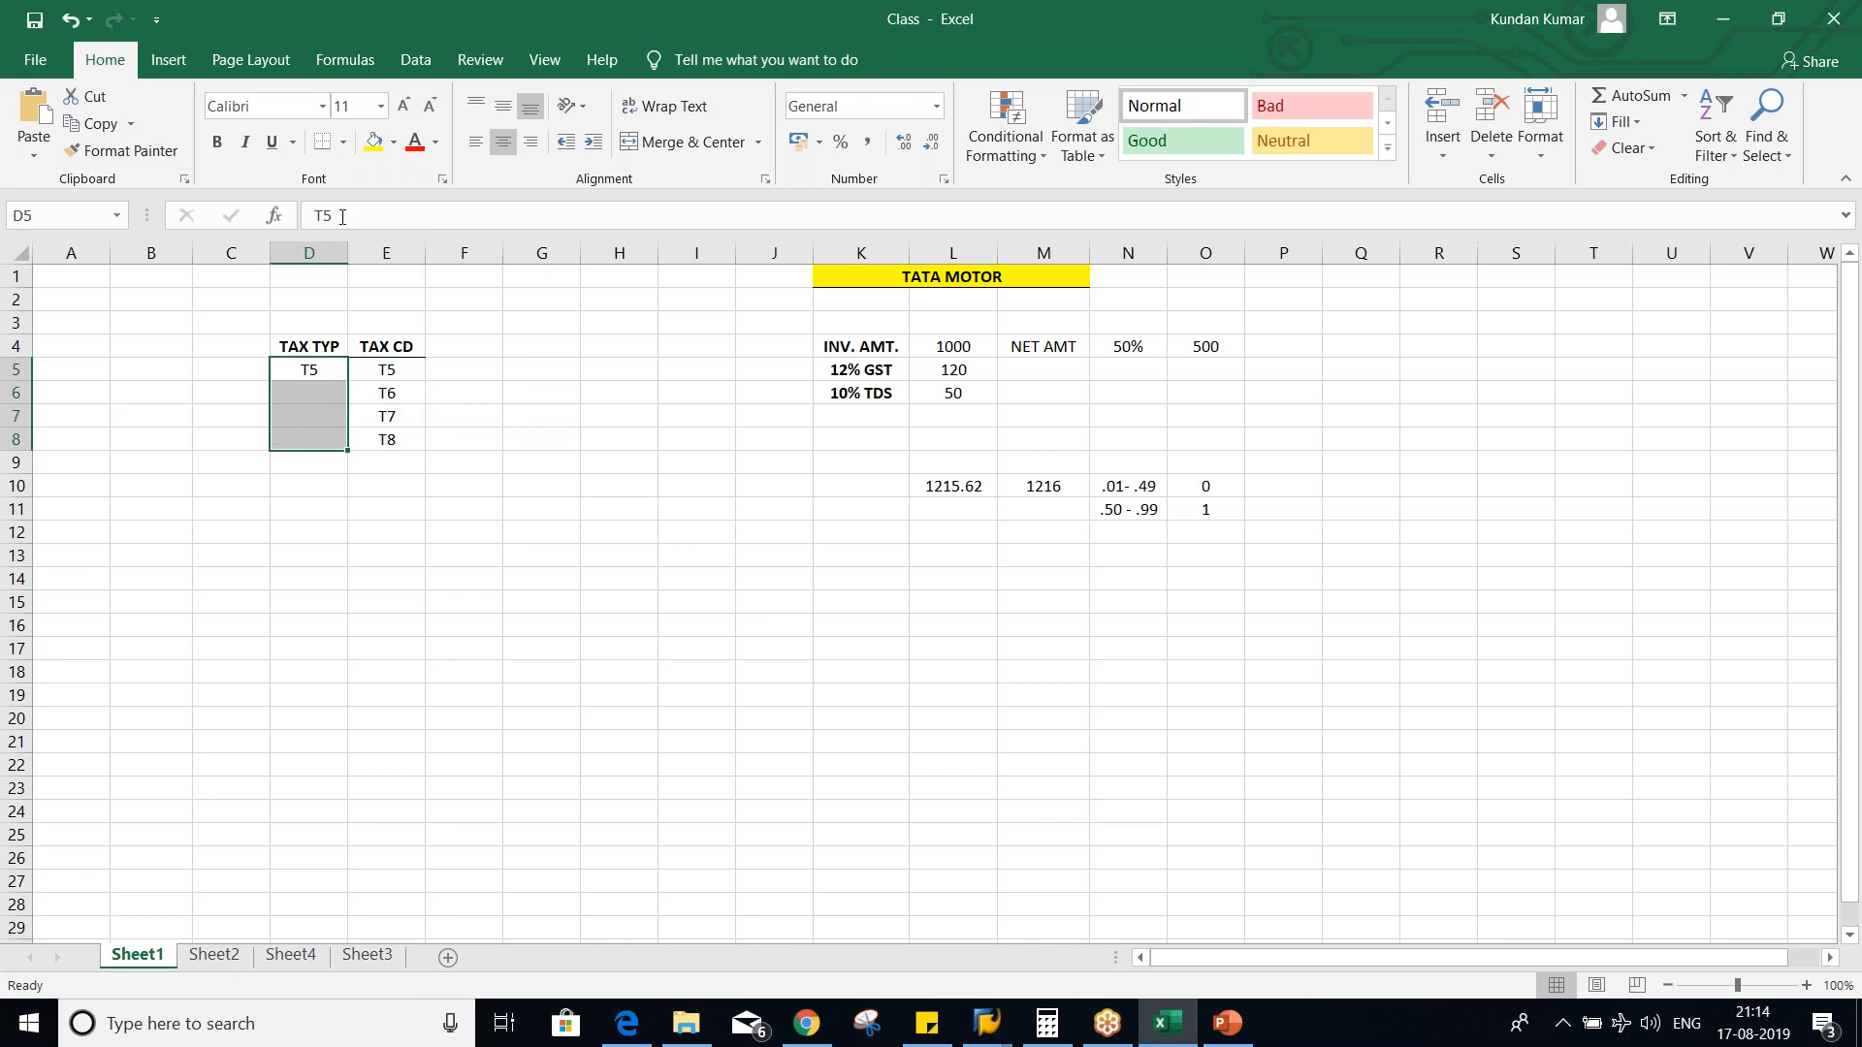
pyautogui.click(679, 144)
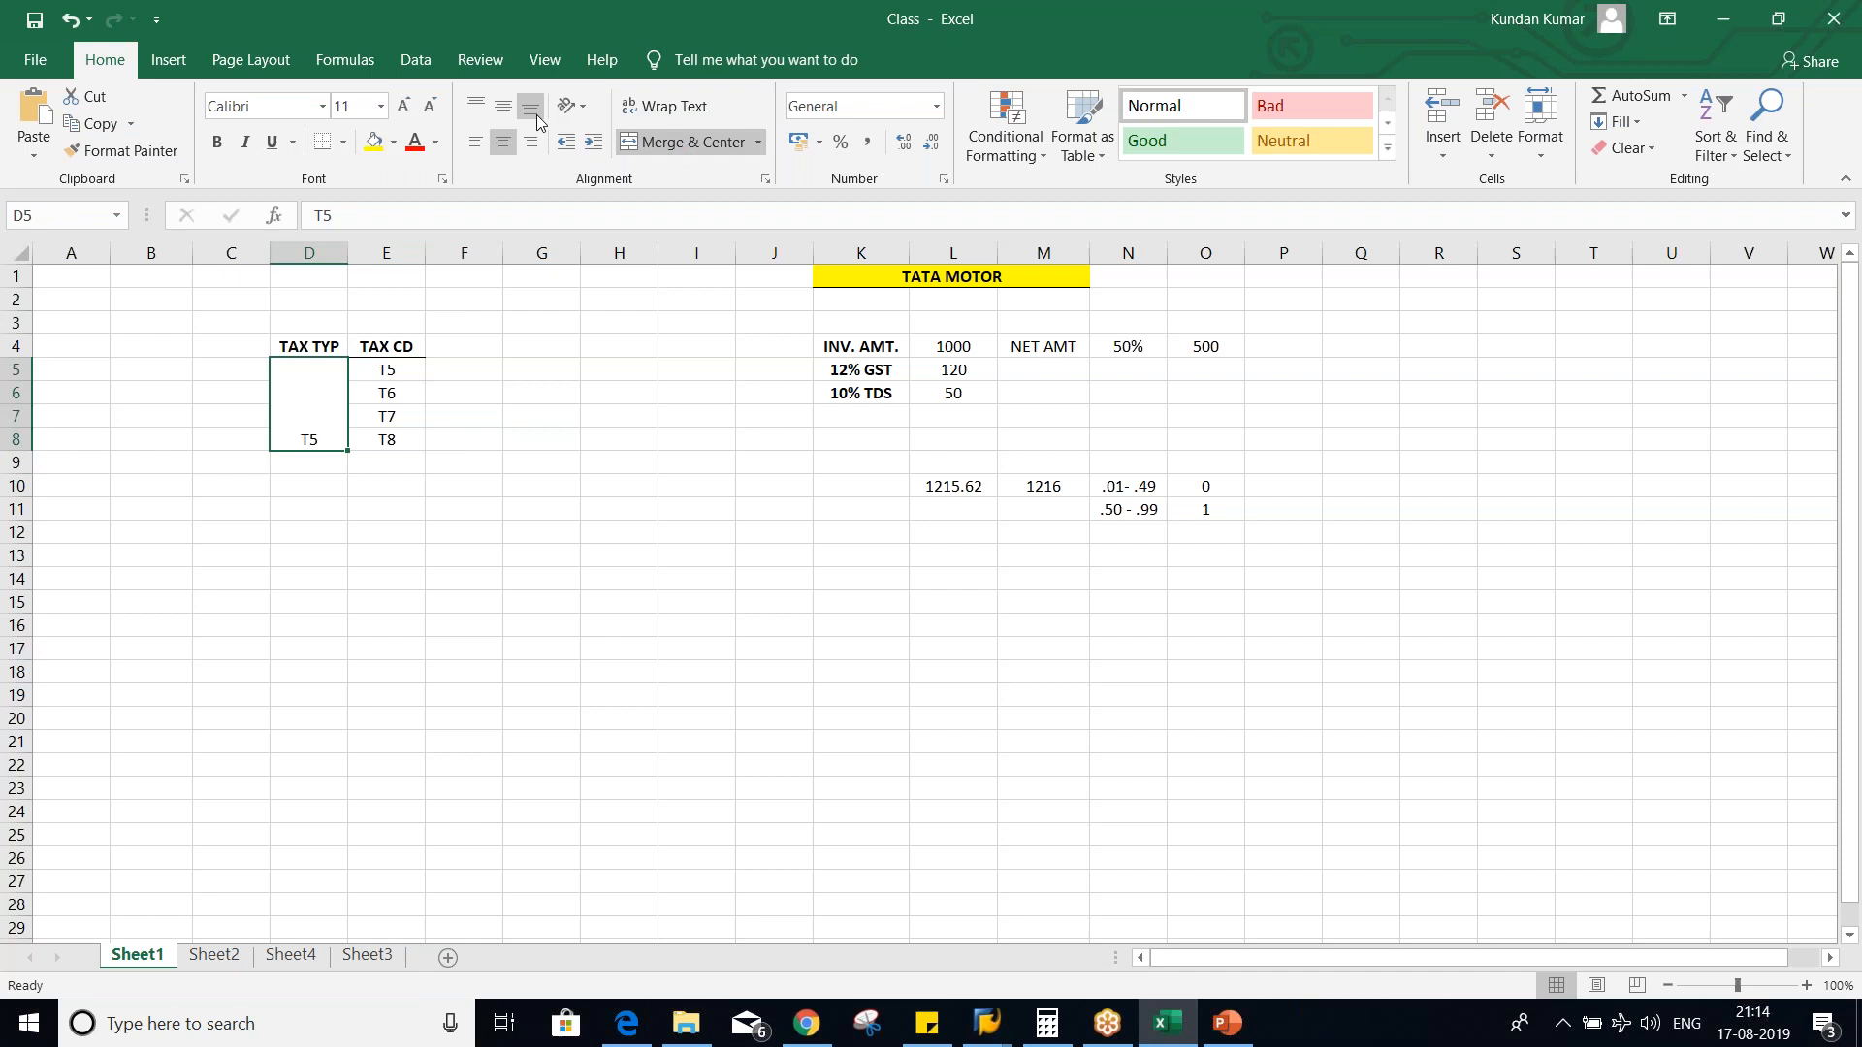
pyautogui.click(503, 105)
pyautogui.click(464, 463)
# - Point out the tax codes in E5:E8 and the single tax type T5 they belong to
pyautogui.moveTo(395, 369); pyautogui.dragTo(397, 447)
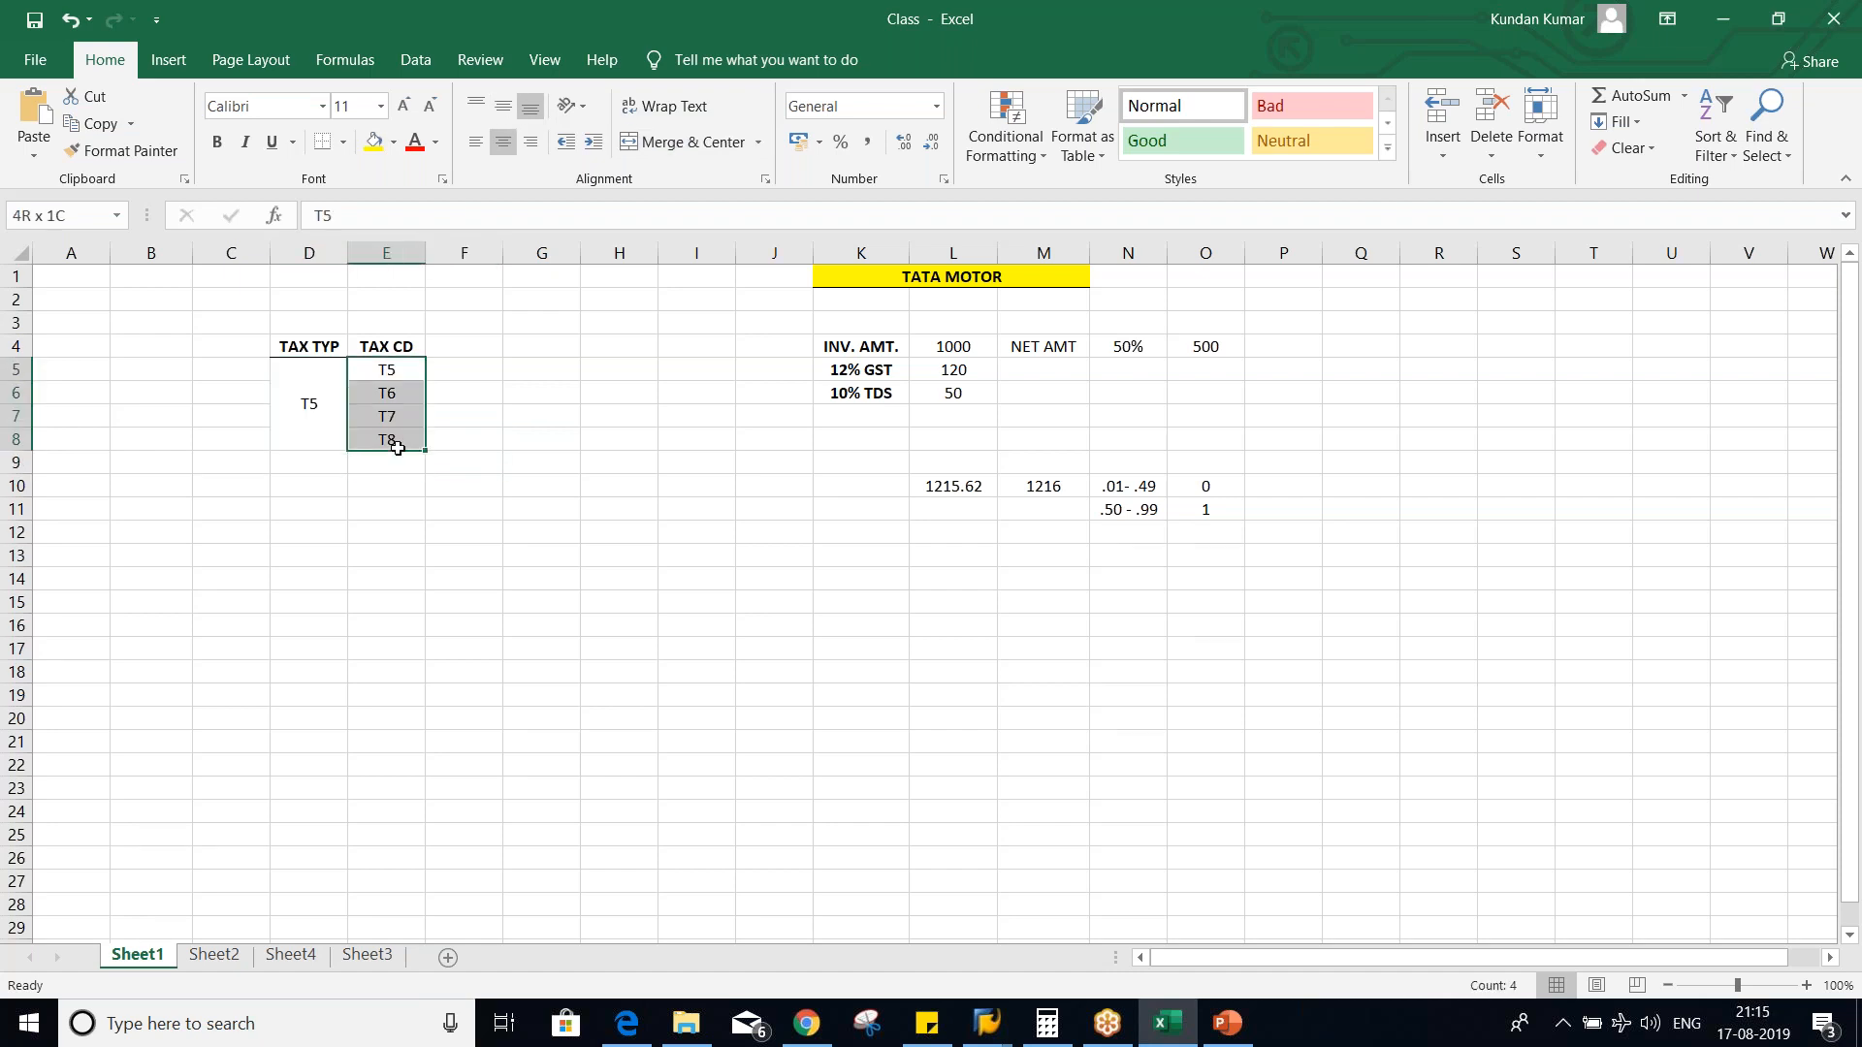
pyautogui.click(291, 428)
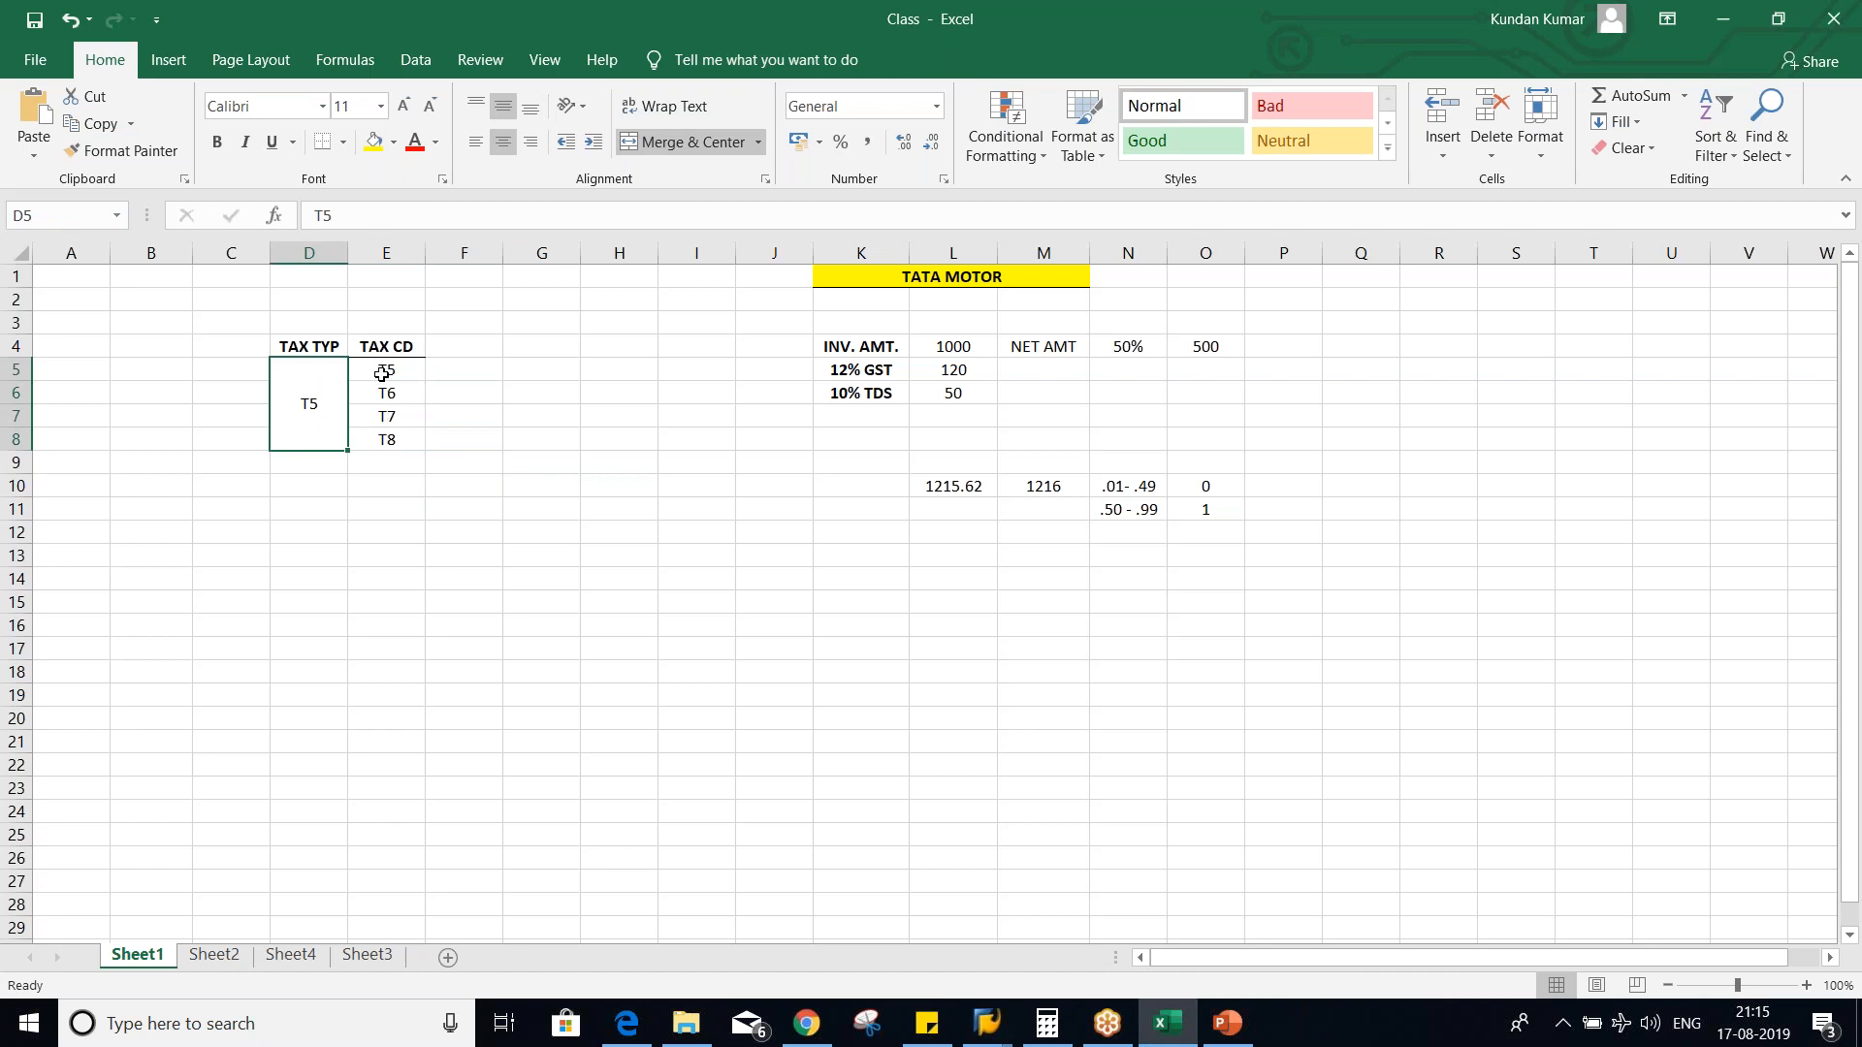
pyautogui.moveTo(383, 369); pyautogui.dragTo(389, 445)
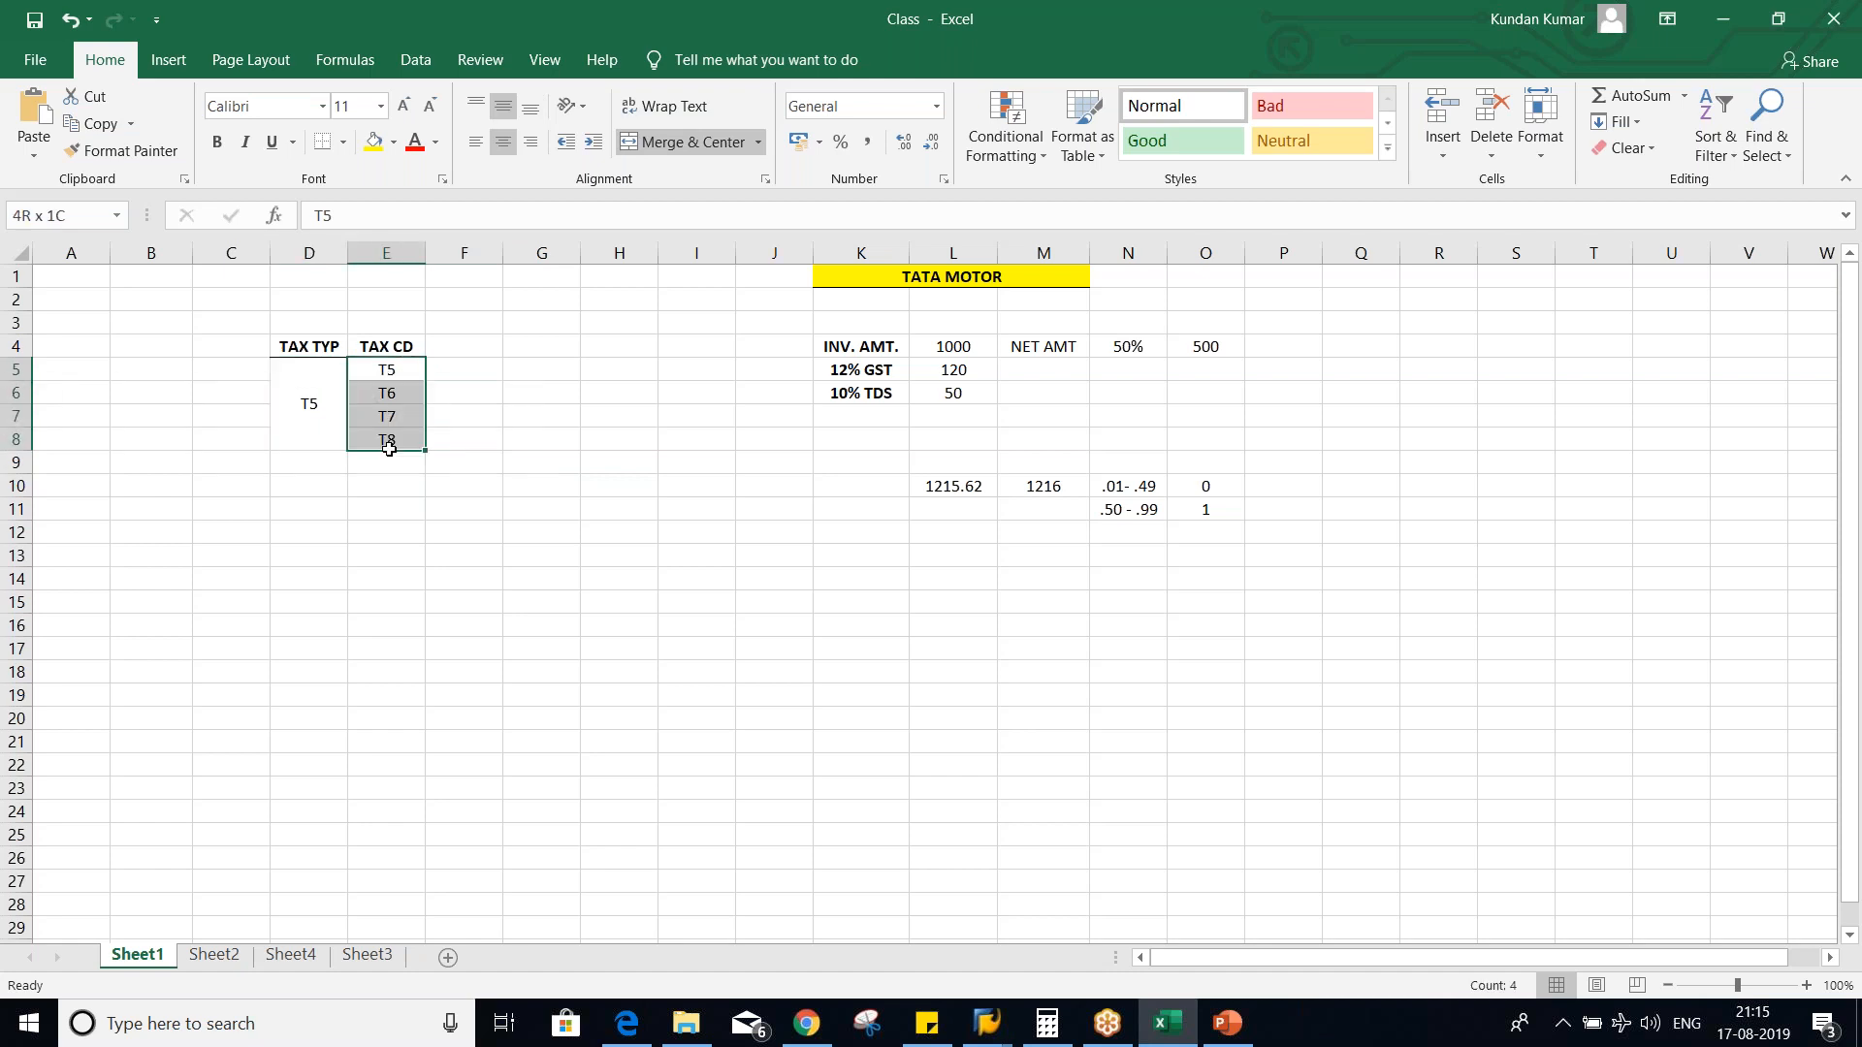
pyautogui.click(326, 419)
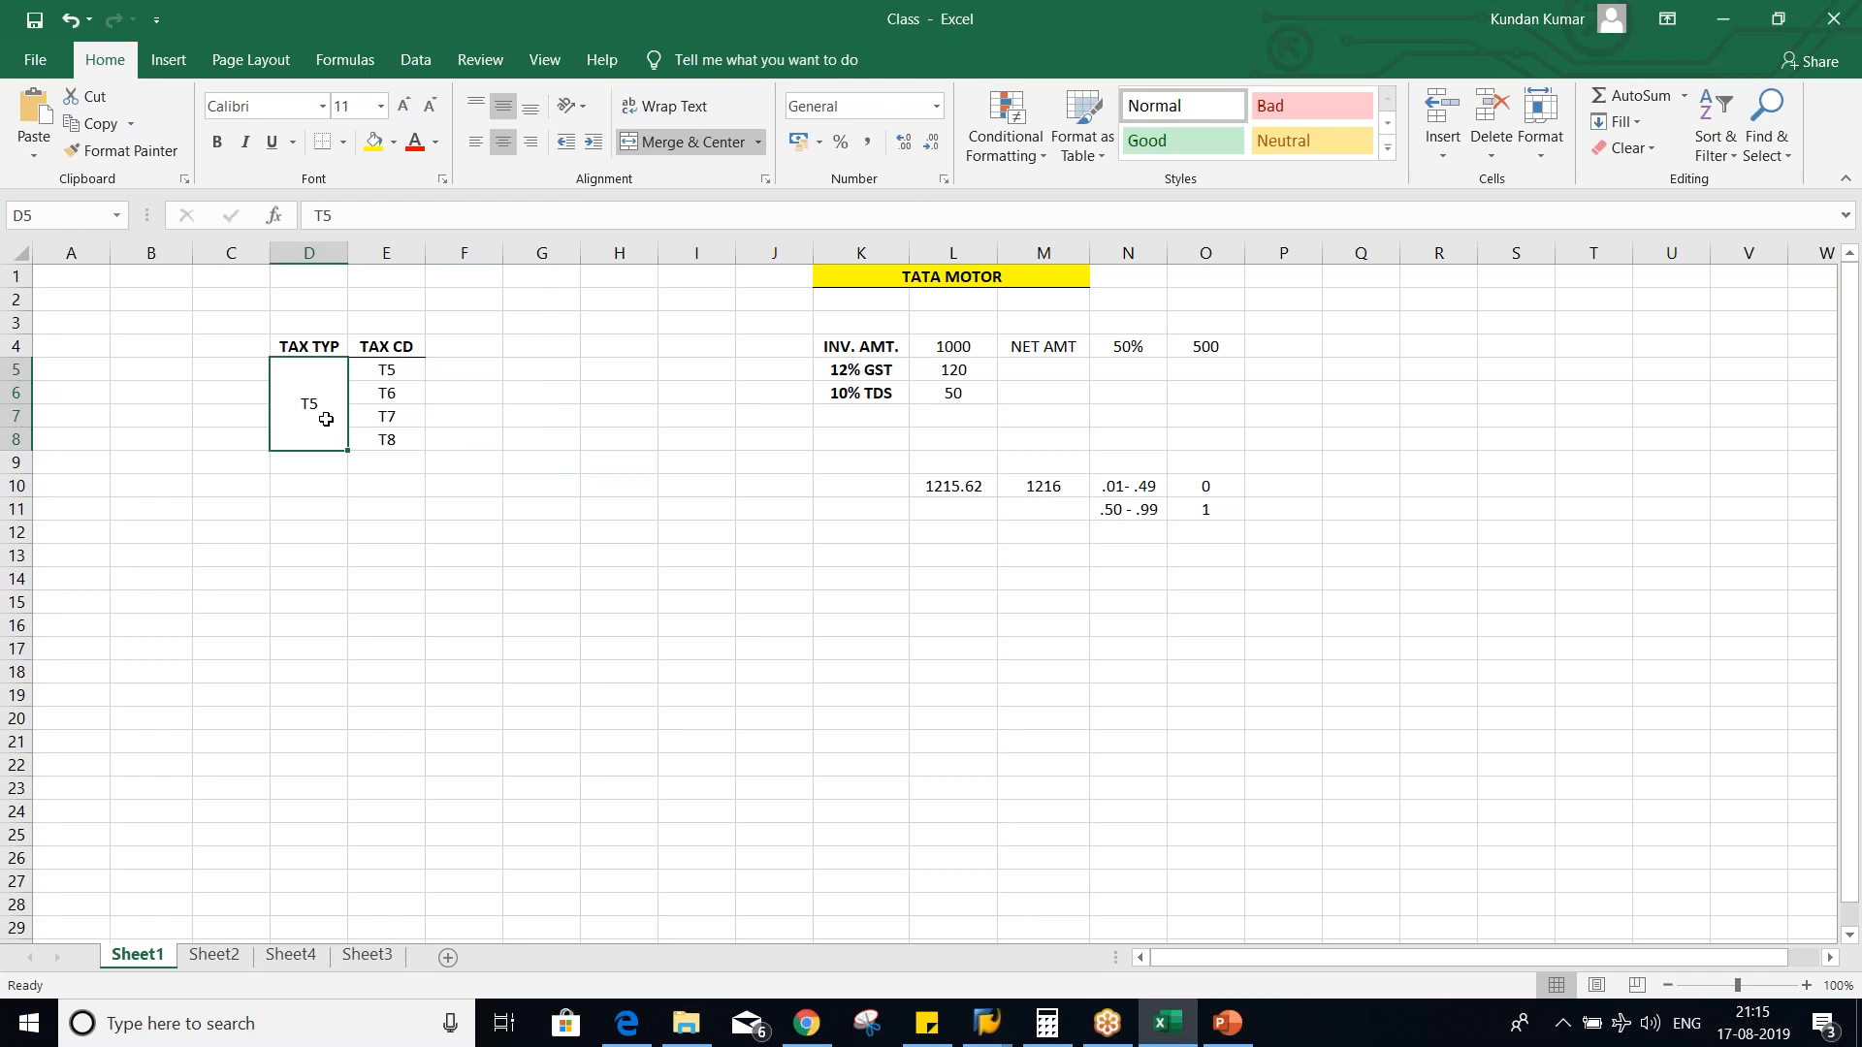
# - Enter the rates 10%, 5%, 2% and 8% in F5:F8 beside tax codes T5 to T8
pyautogui.click(471, 368)
pyautogui.write('10')
pyautogui.press('Return')
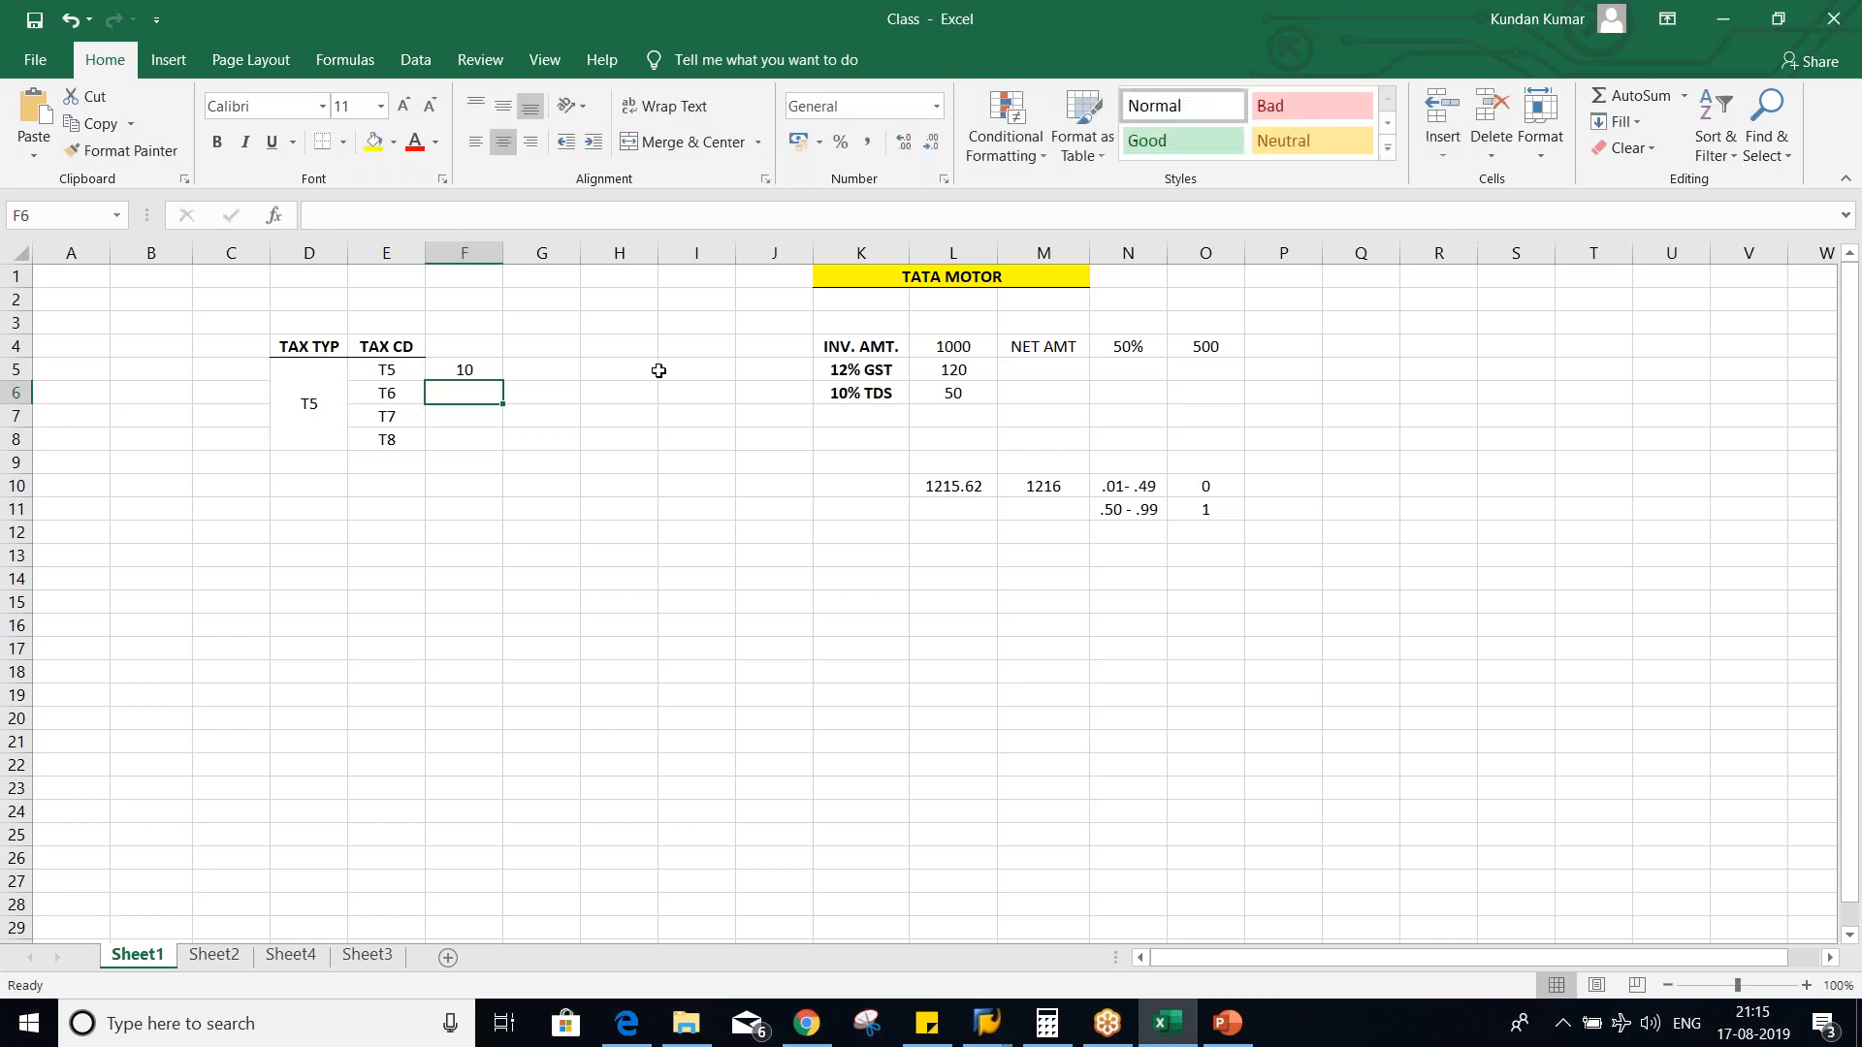
pyautogui.click(475, 369)
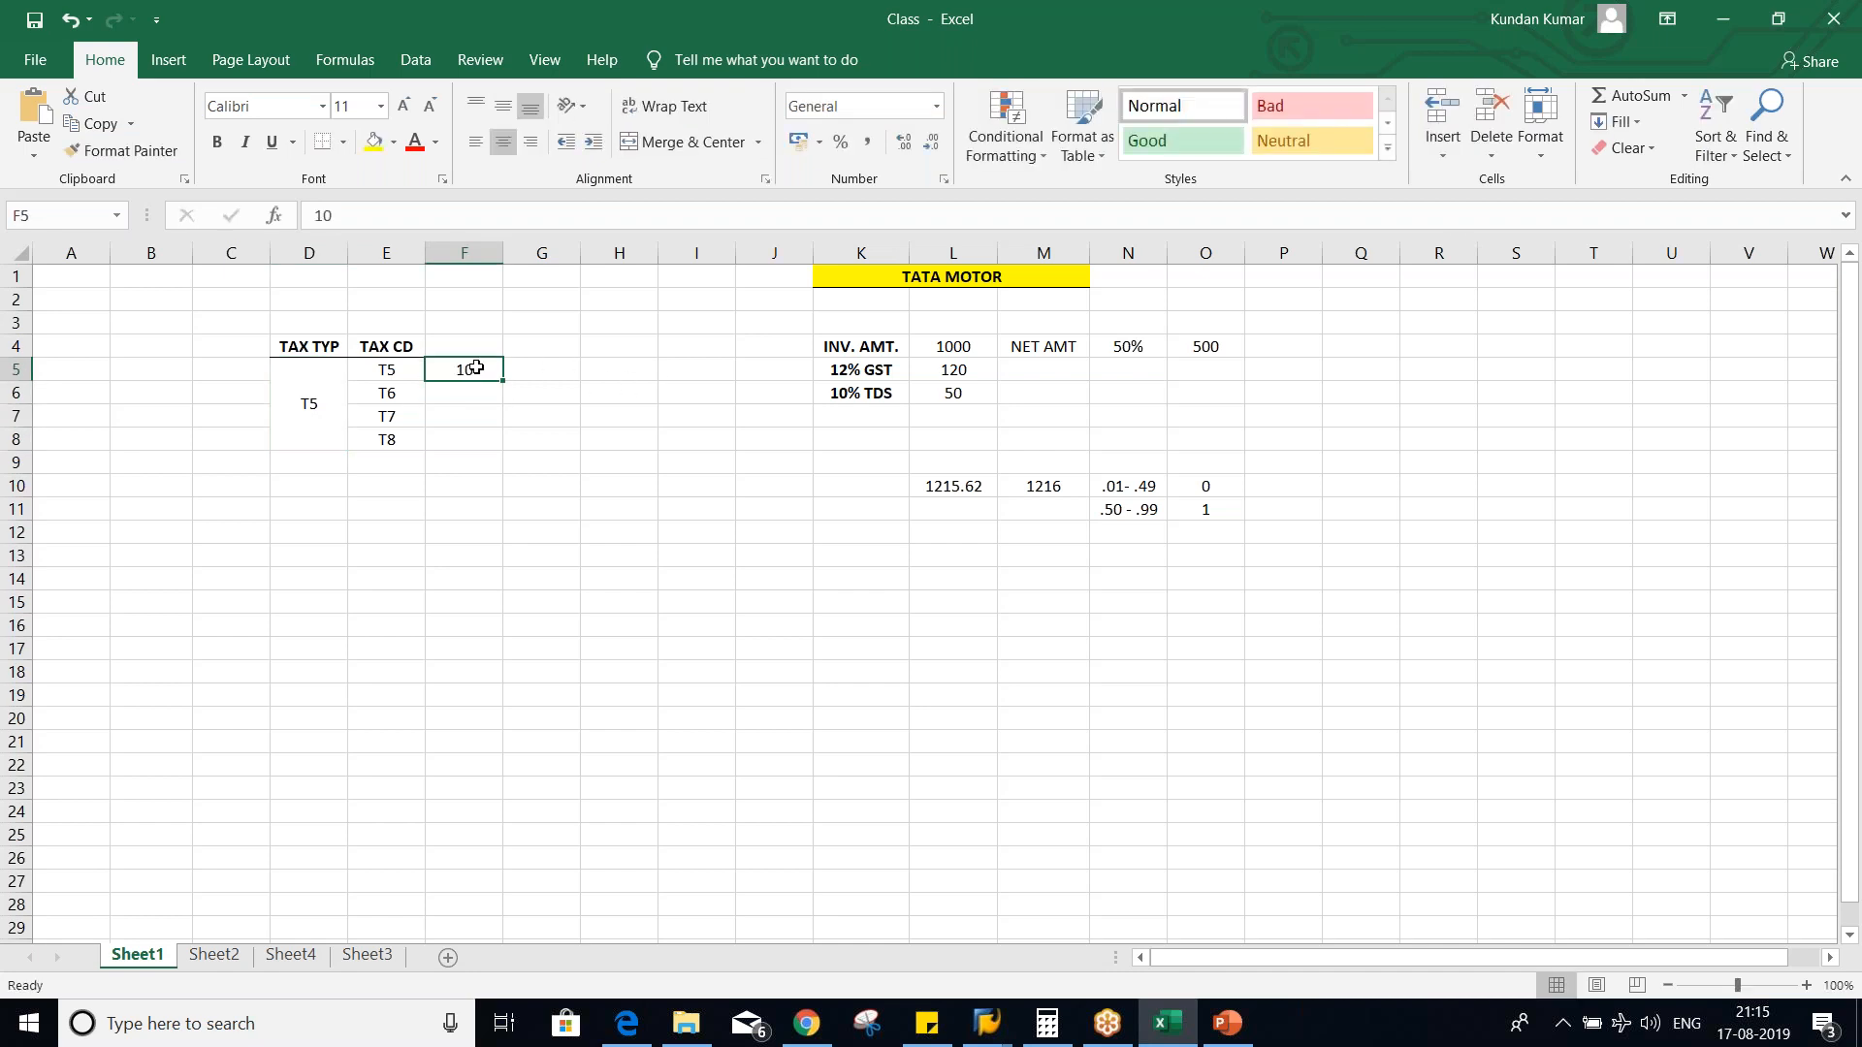
pyautogui.write('10%')
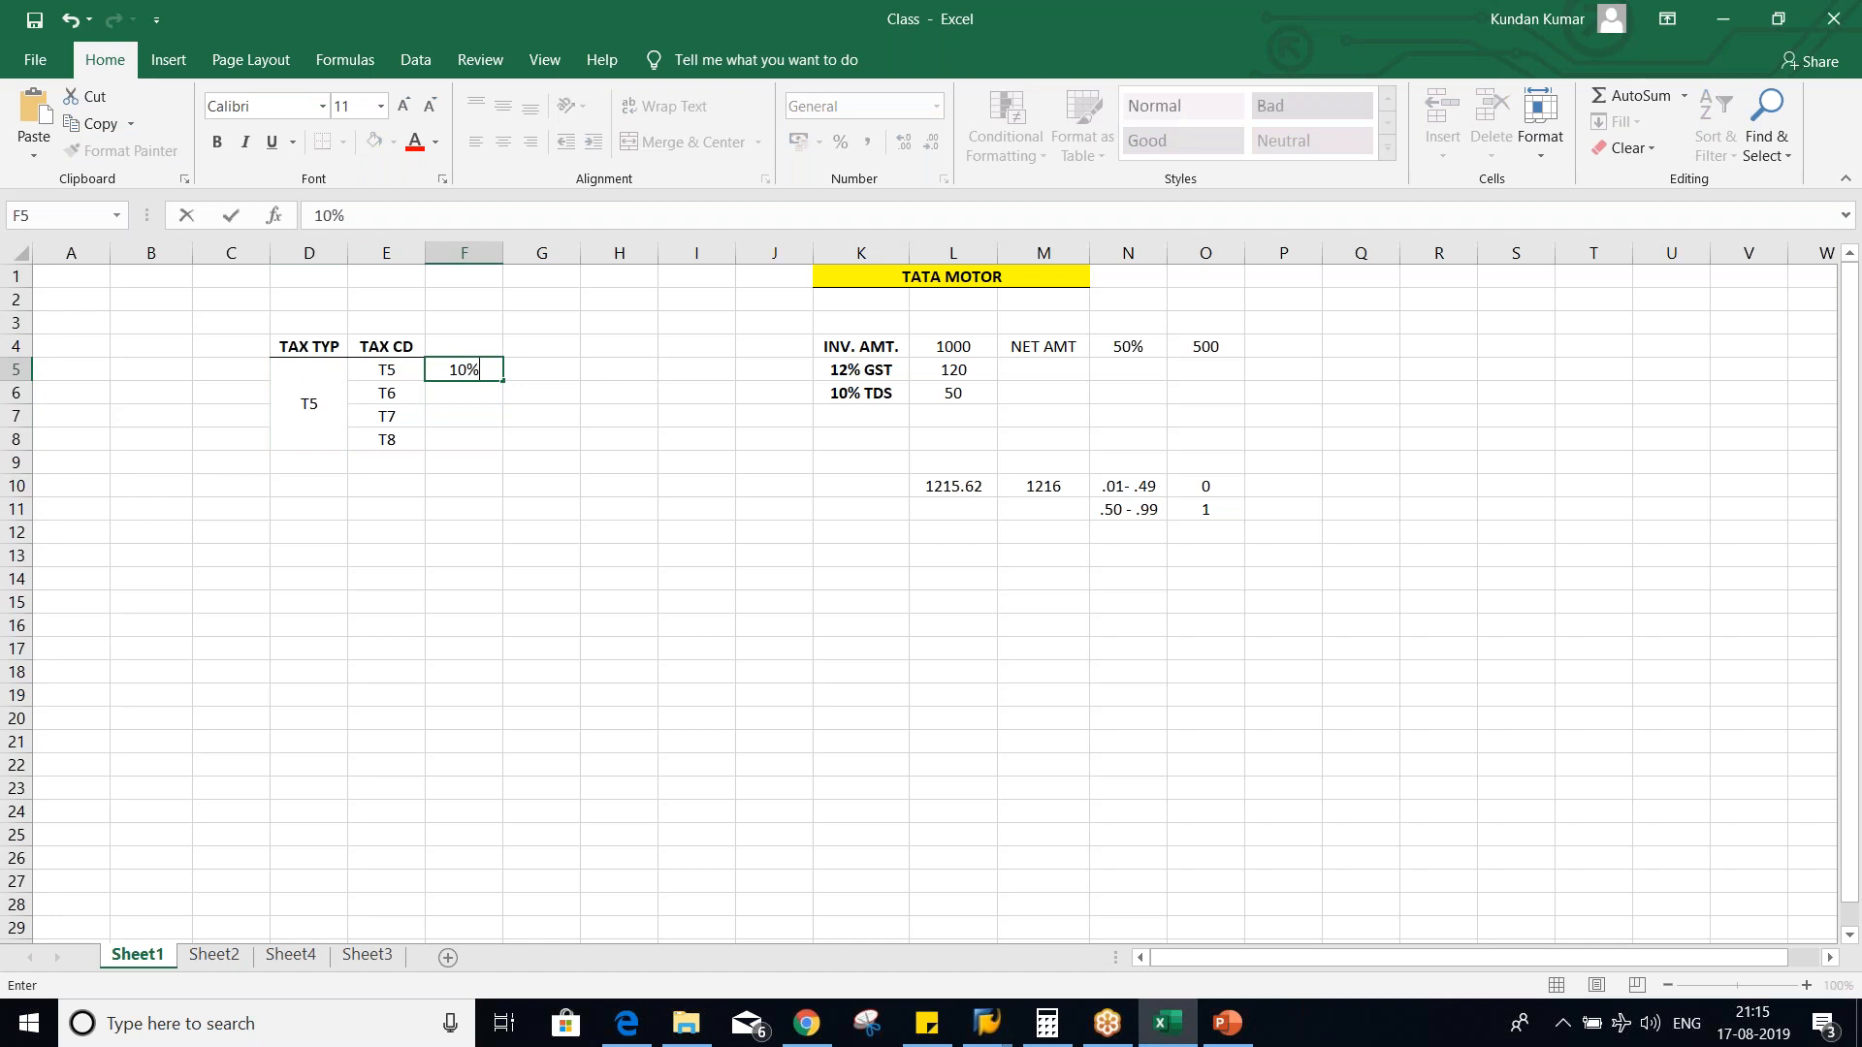
pyautogui.press('Return')
pyautogui.write('5%')
pyautogui.press('Return')
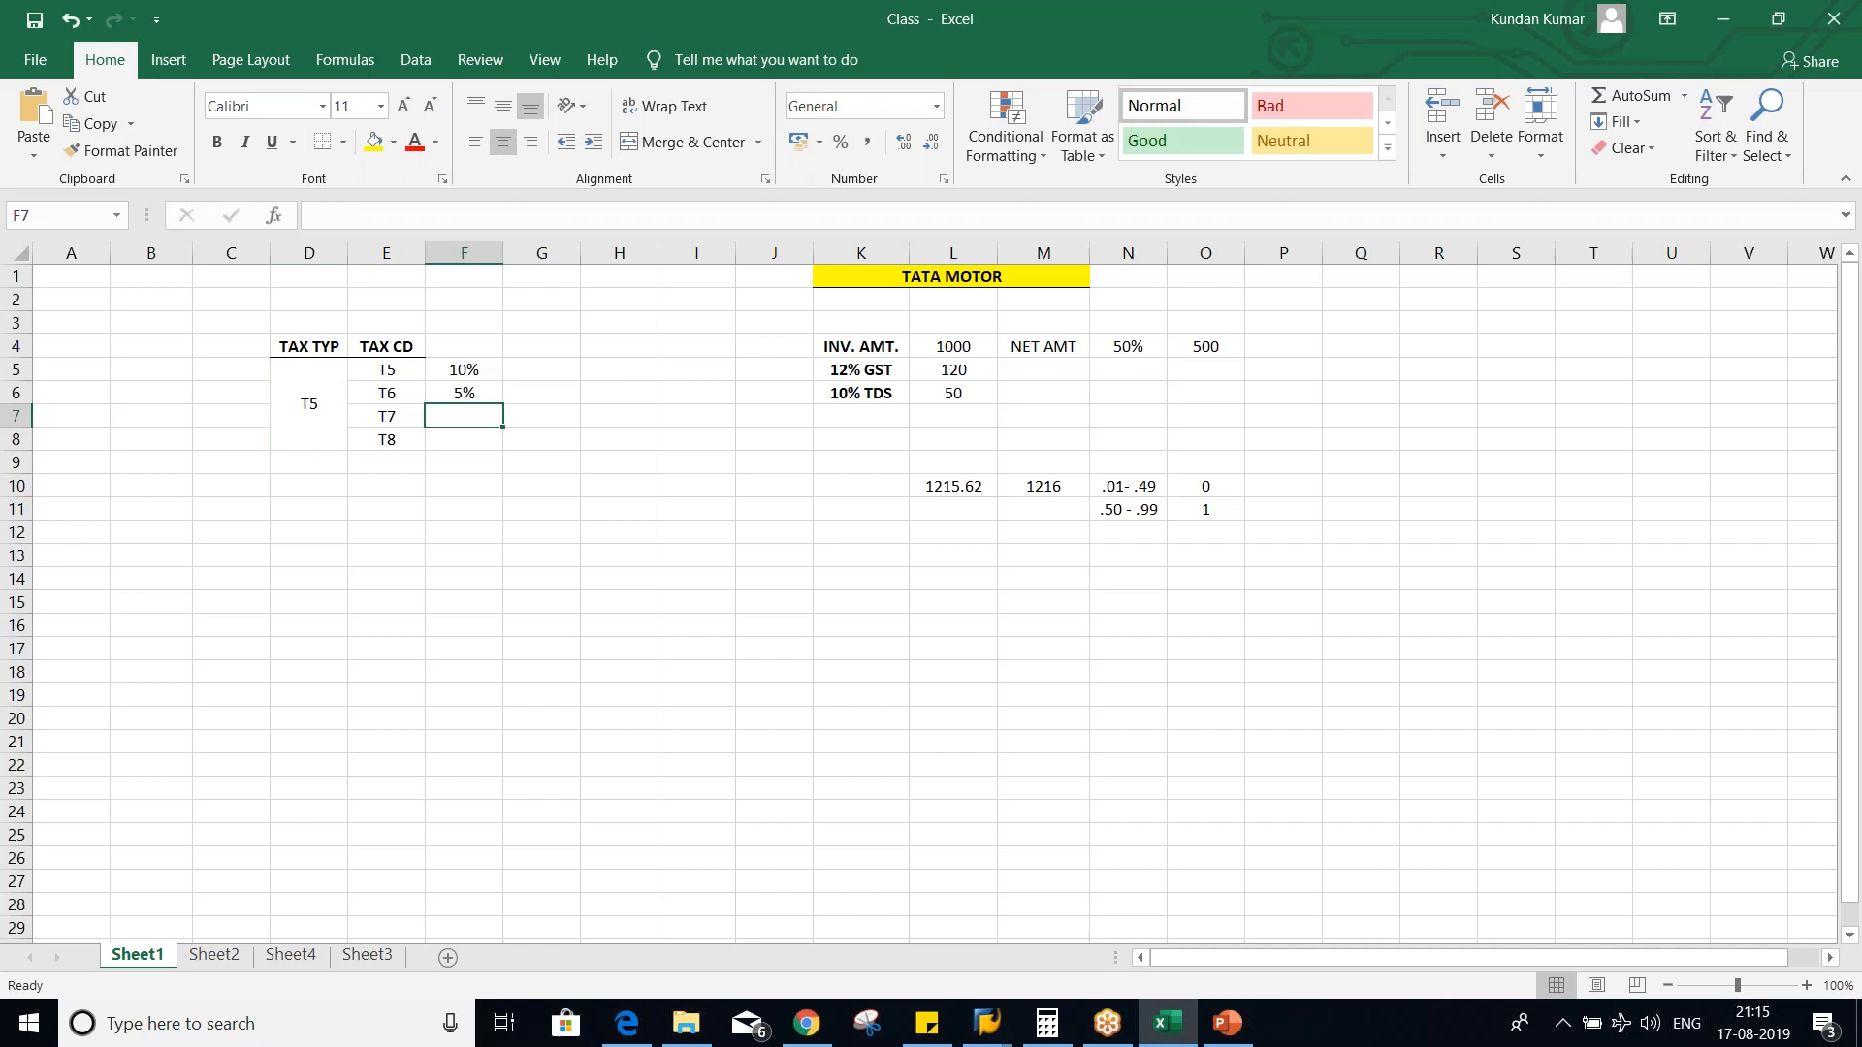
pyautogui.write('2%')
pyautogui.press('Return')
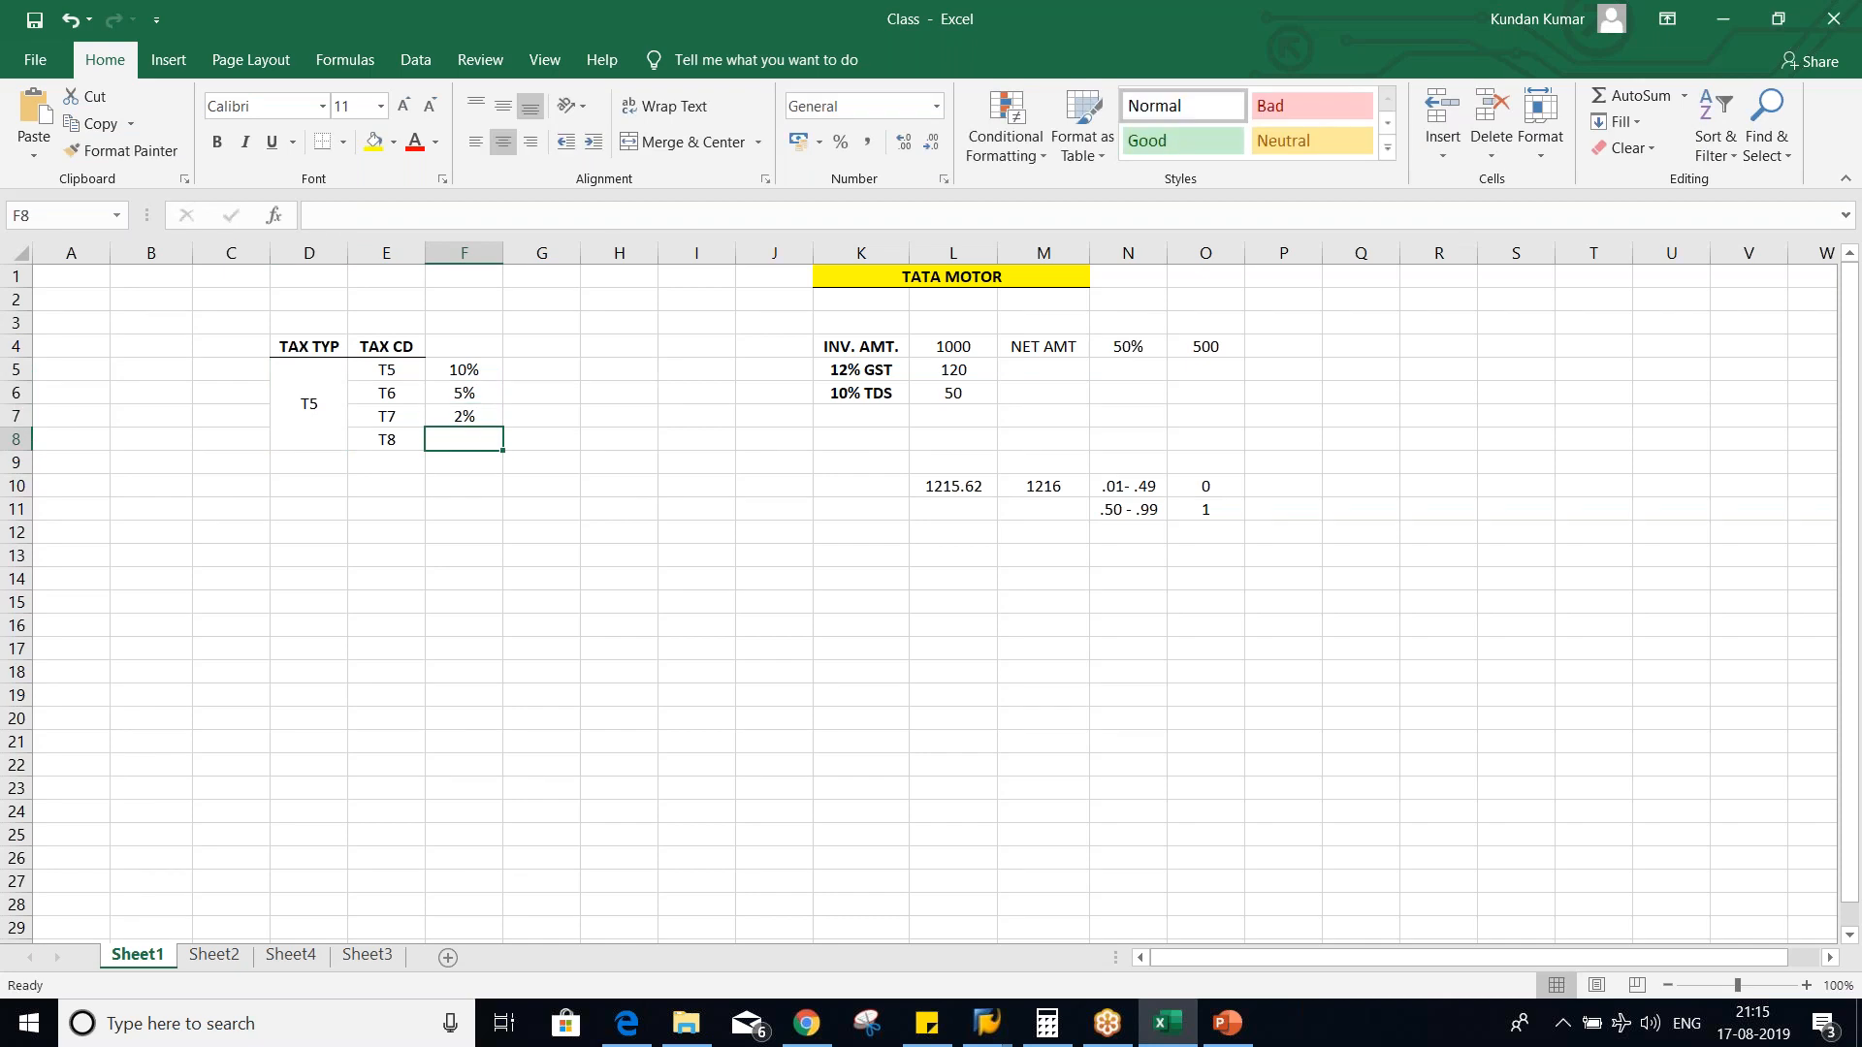
pyautogui.write('8%')
pyautogui.press('Return')
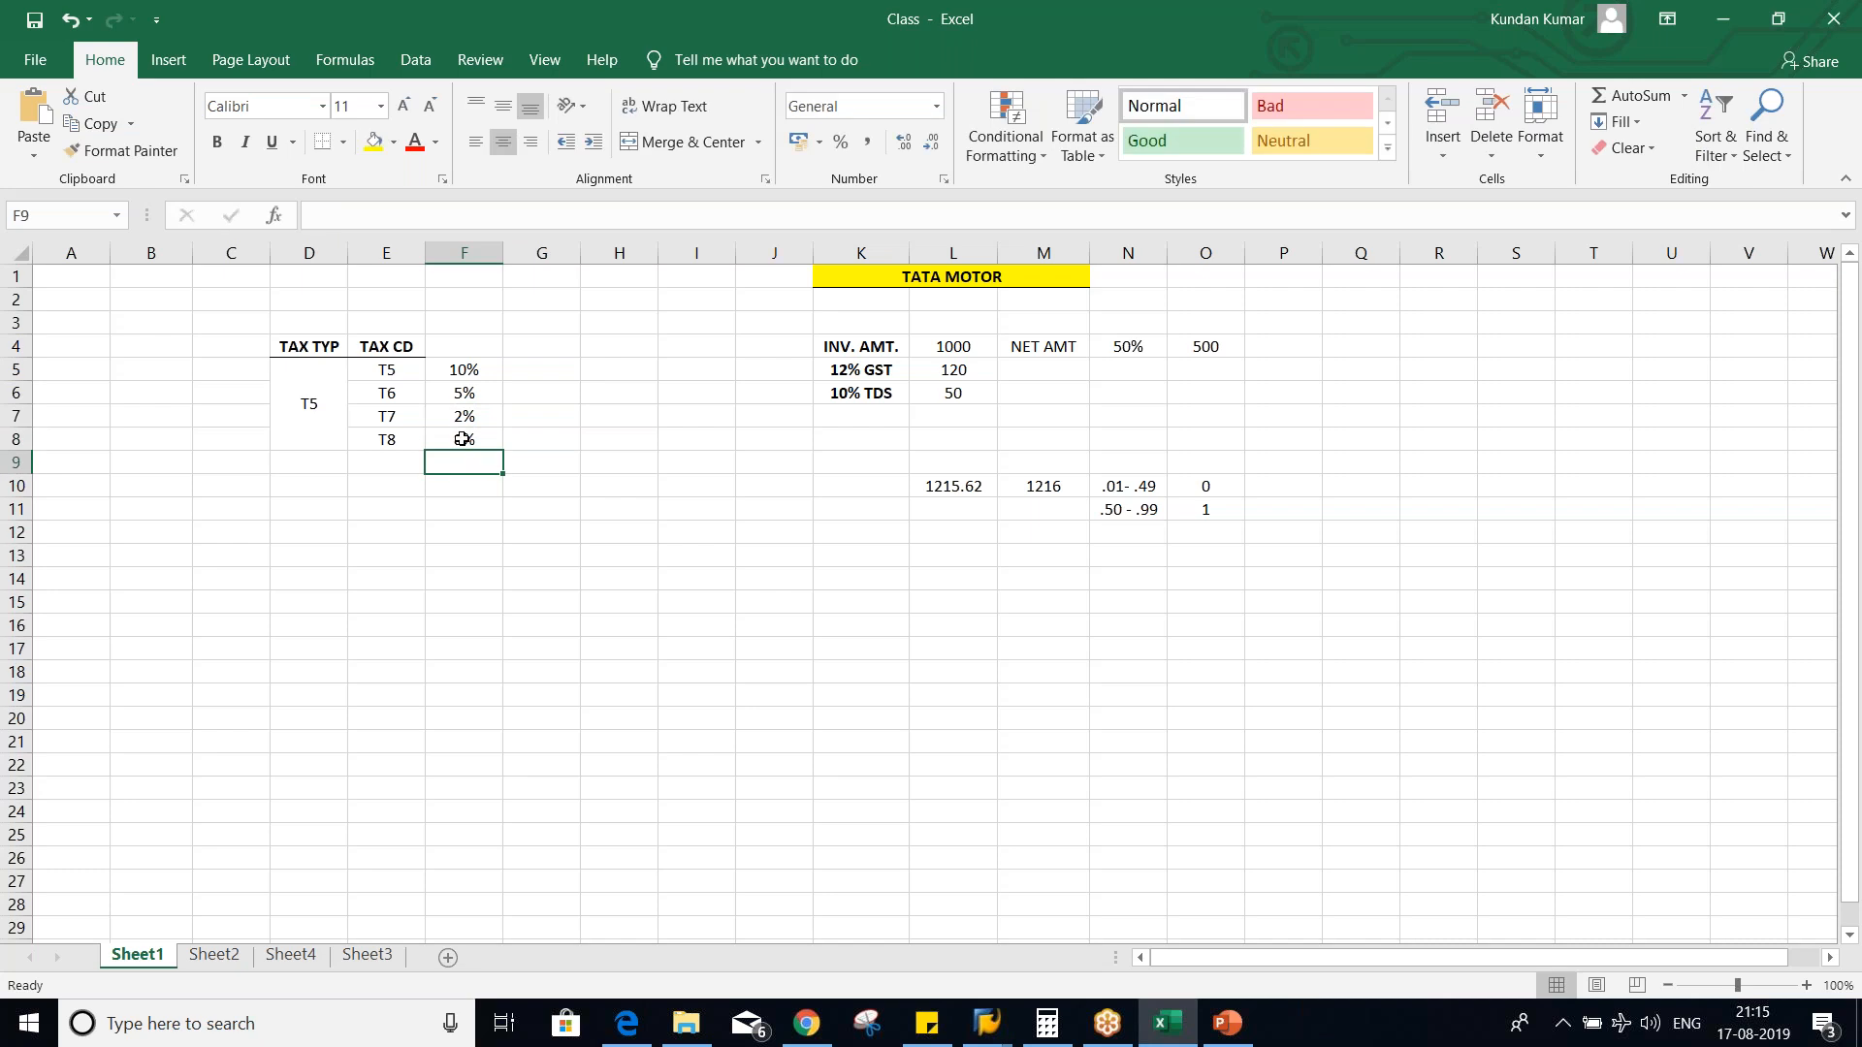
pyautogui.click(392, 371)
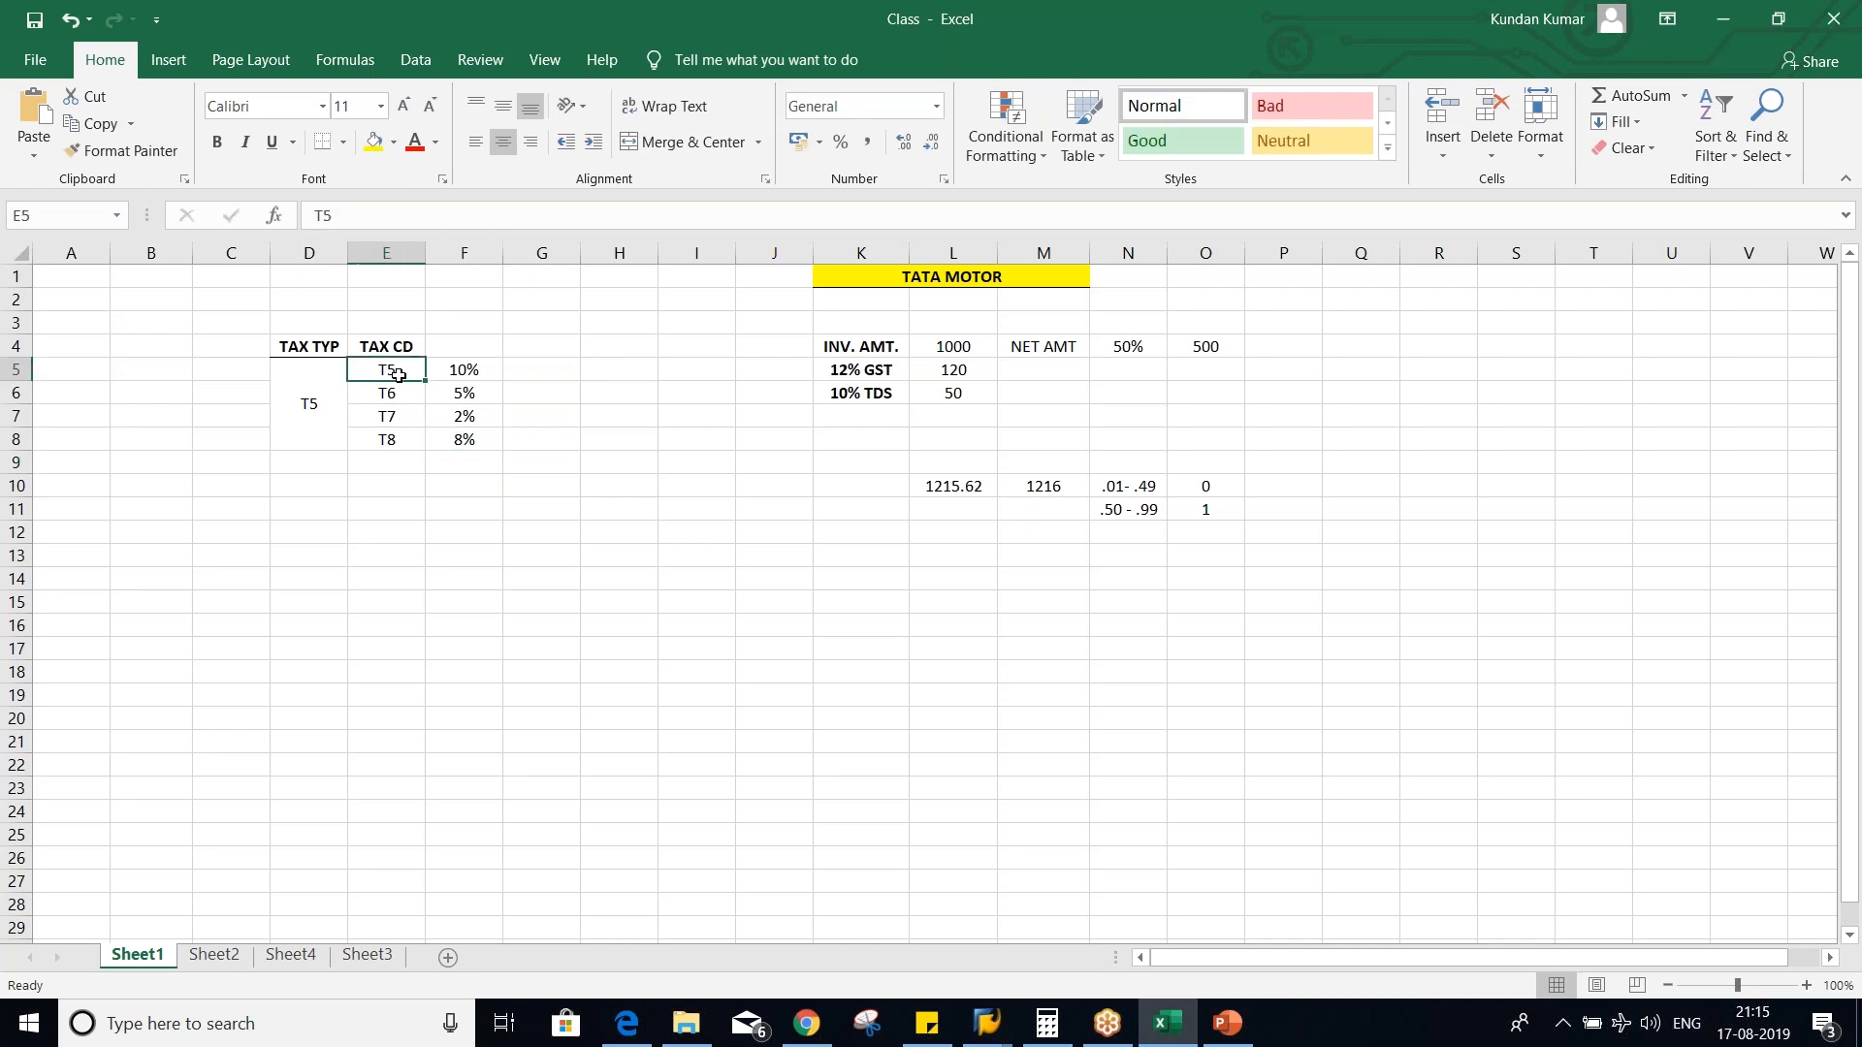
# - Point out tax codes T5 to T8 with their rates and the single tax type T5 they belong to
pyautogui.click(393, 402)
pyautogui.click(394, 416)
pyautogui.click(397, 436)
pyautogui.moveTo(440, 380); pyautogui.dragTo(445, 441)
pyautogui.moveTo(386, 370); pyautogui.dragTo(393, 435)
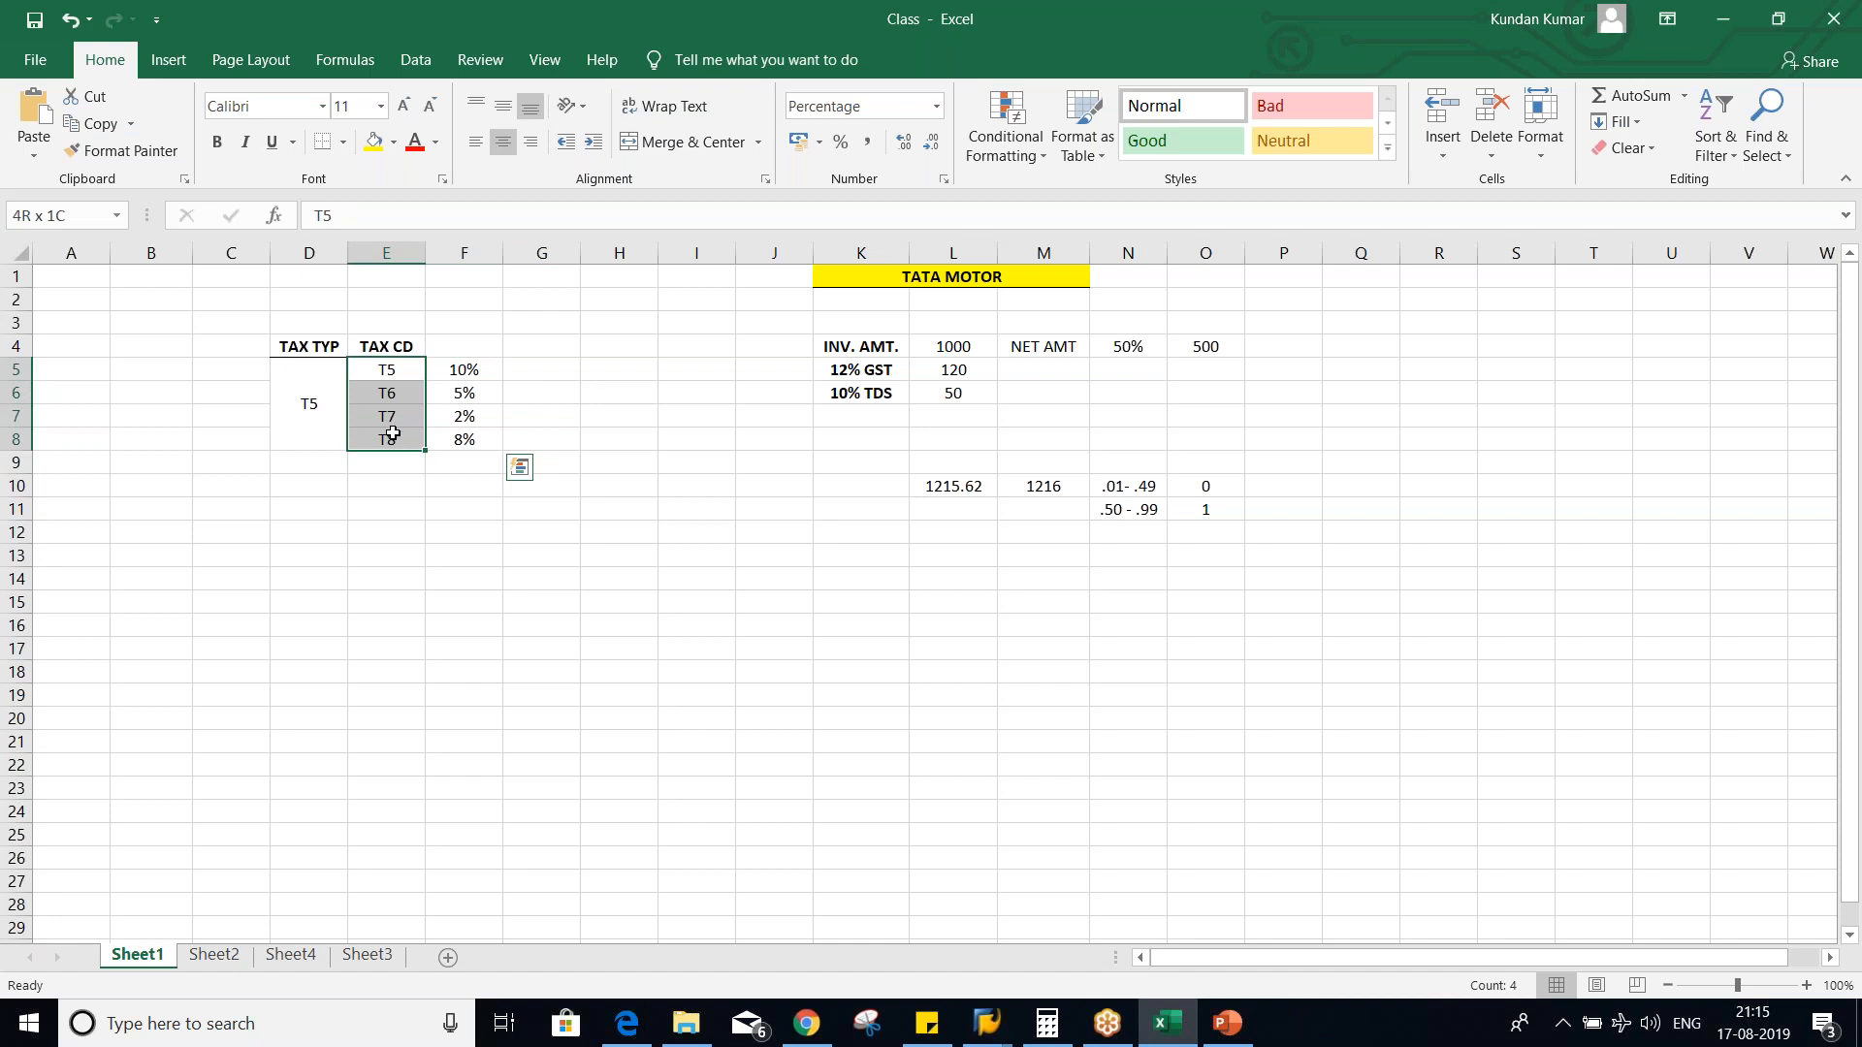
pyautogui.click(304, 429)
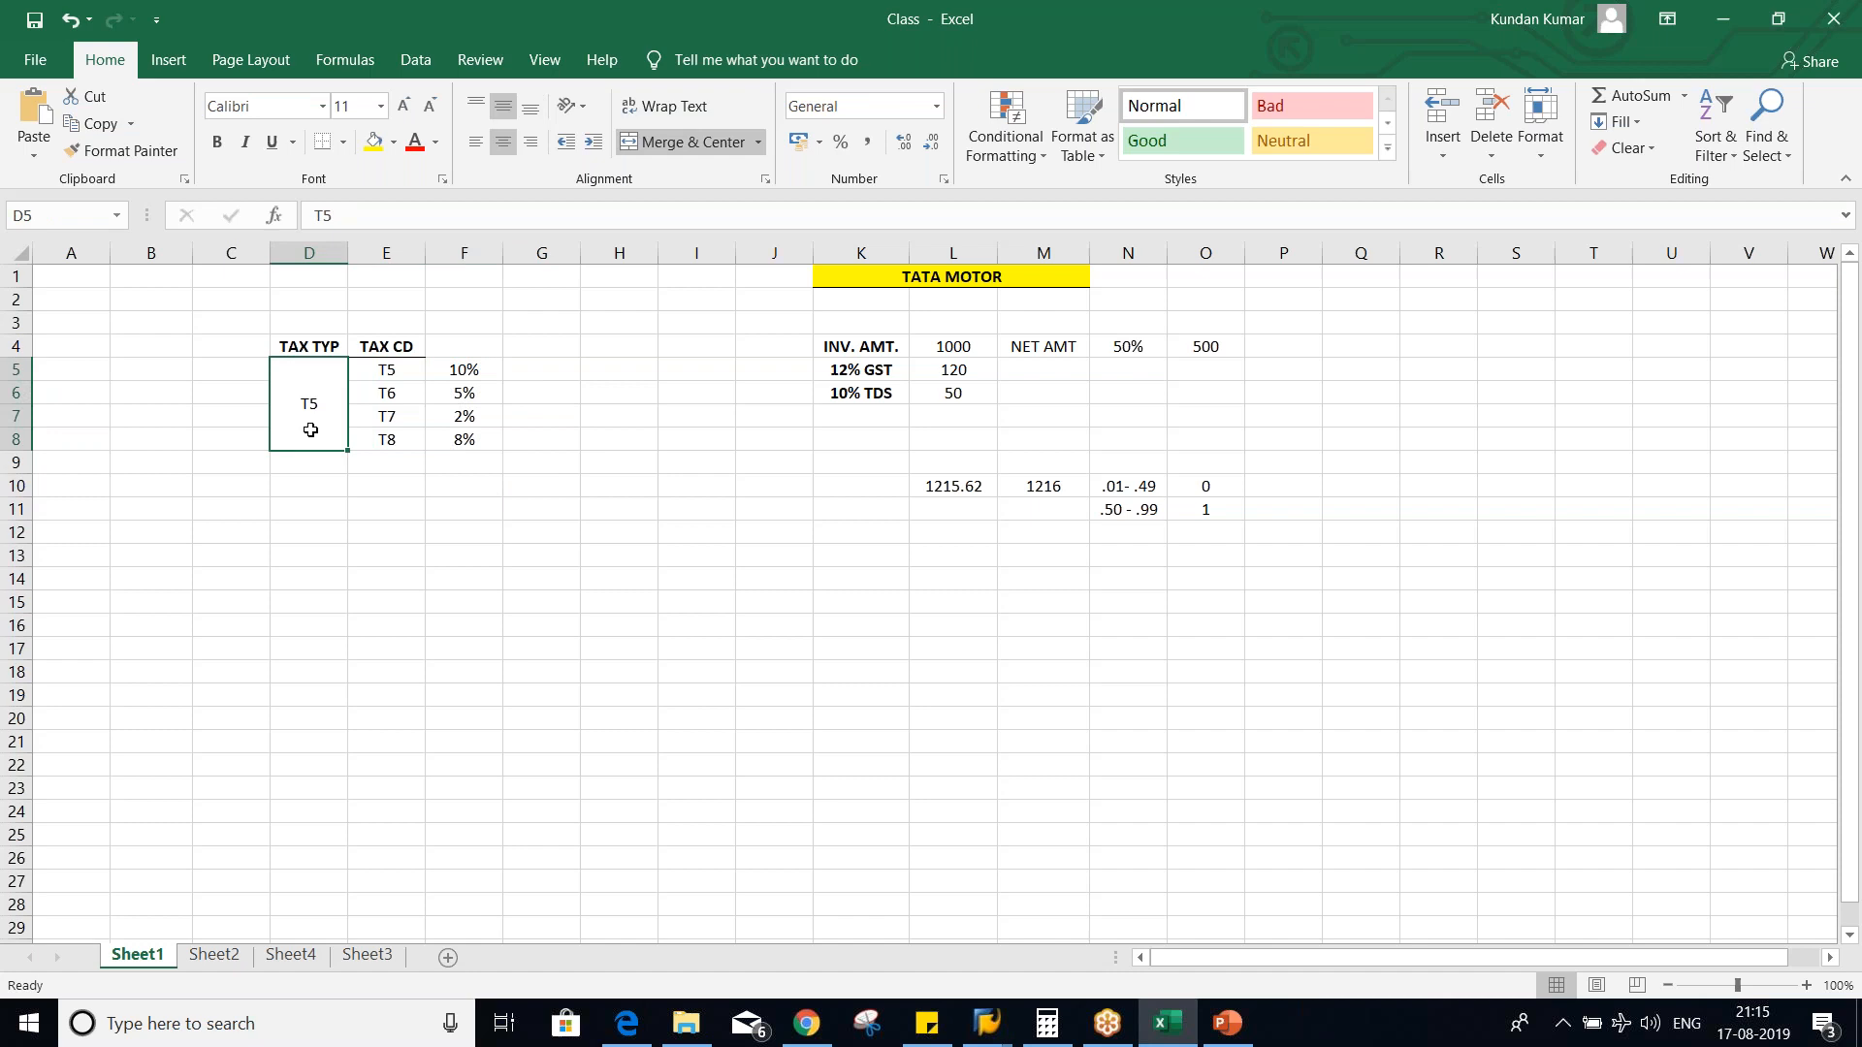
# - Compare the T6 tax code entry under tax type T5 in SAP with the code list in E5:E8 in Excel
pyautogui.hotkey('alt', 'Tab')
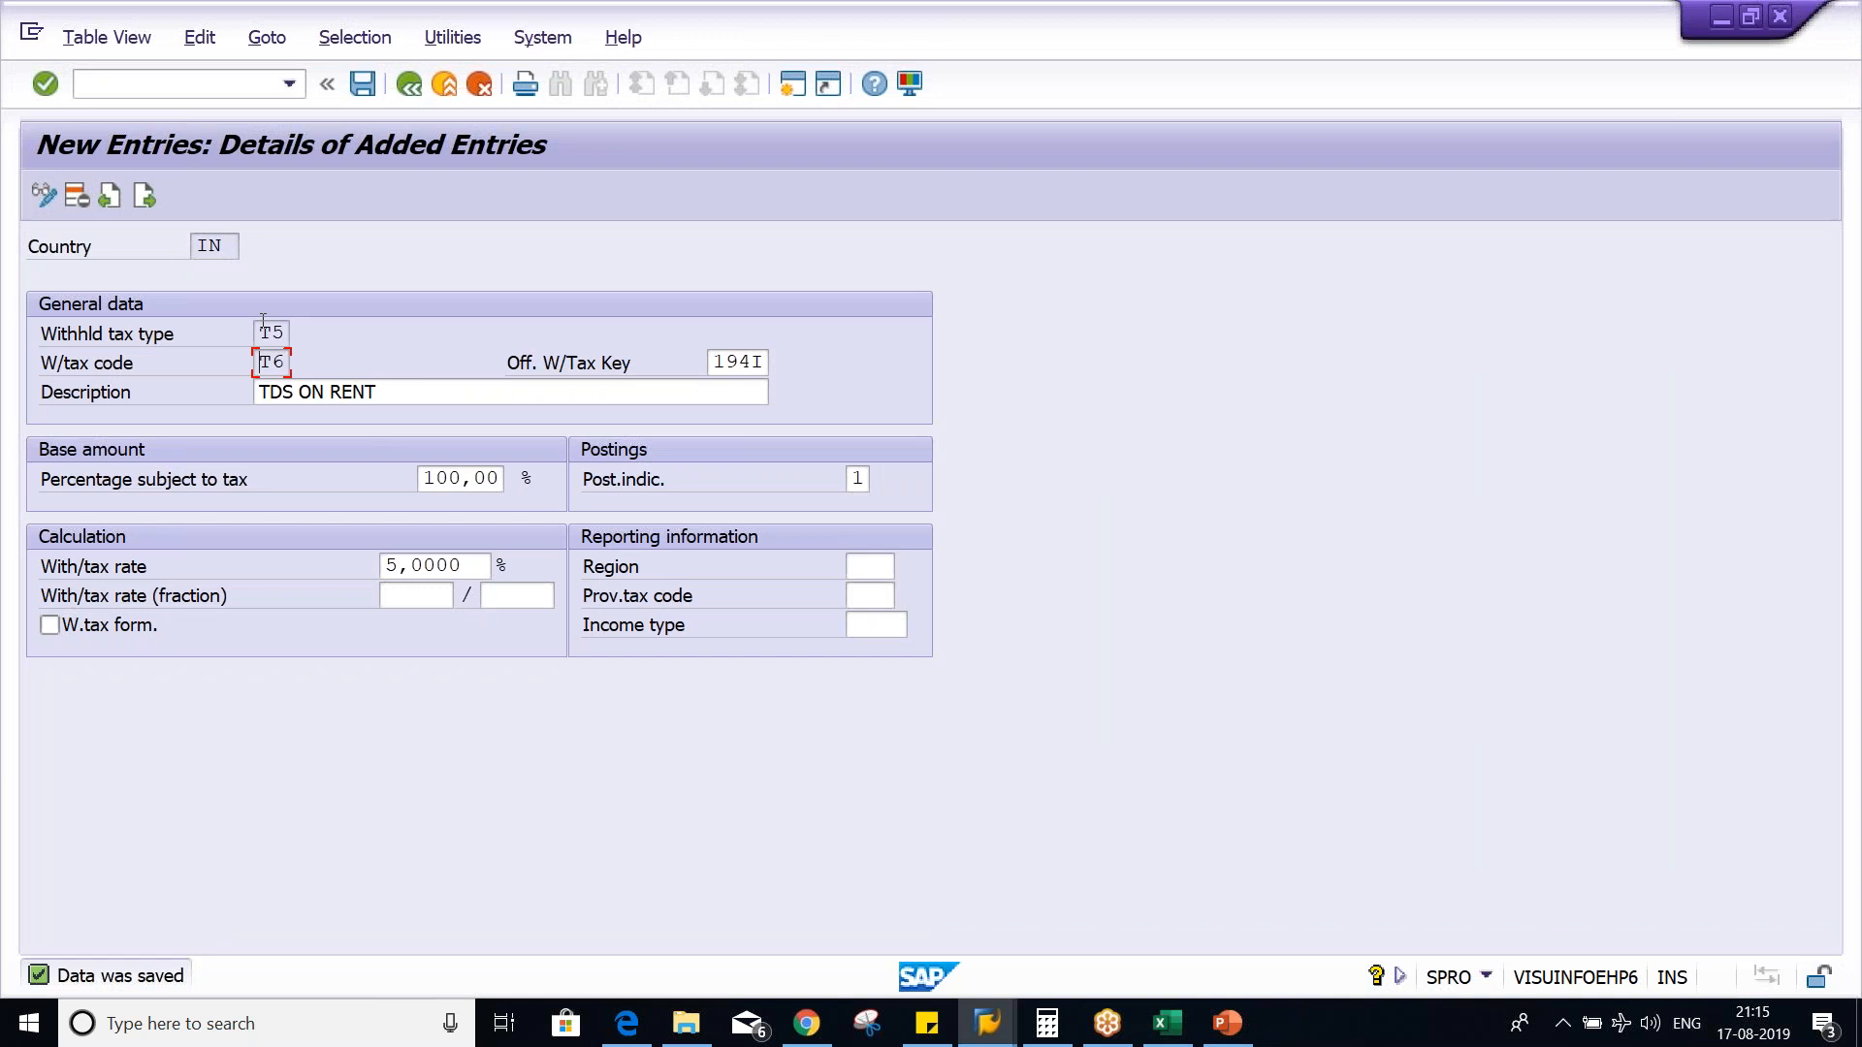
pyautogui.hotkey('alt', 'Tab')
pyautogui.moveTo(386, 369); pyautogui.dragTo(385, 440)
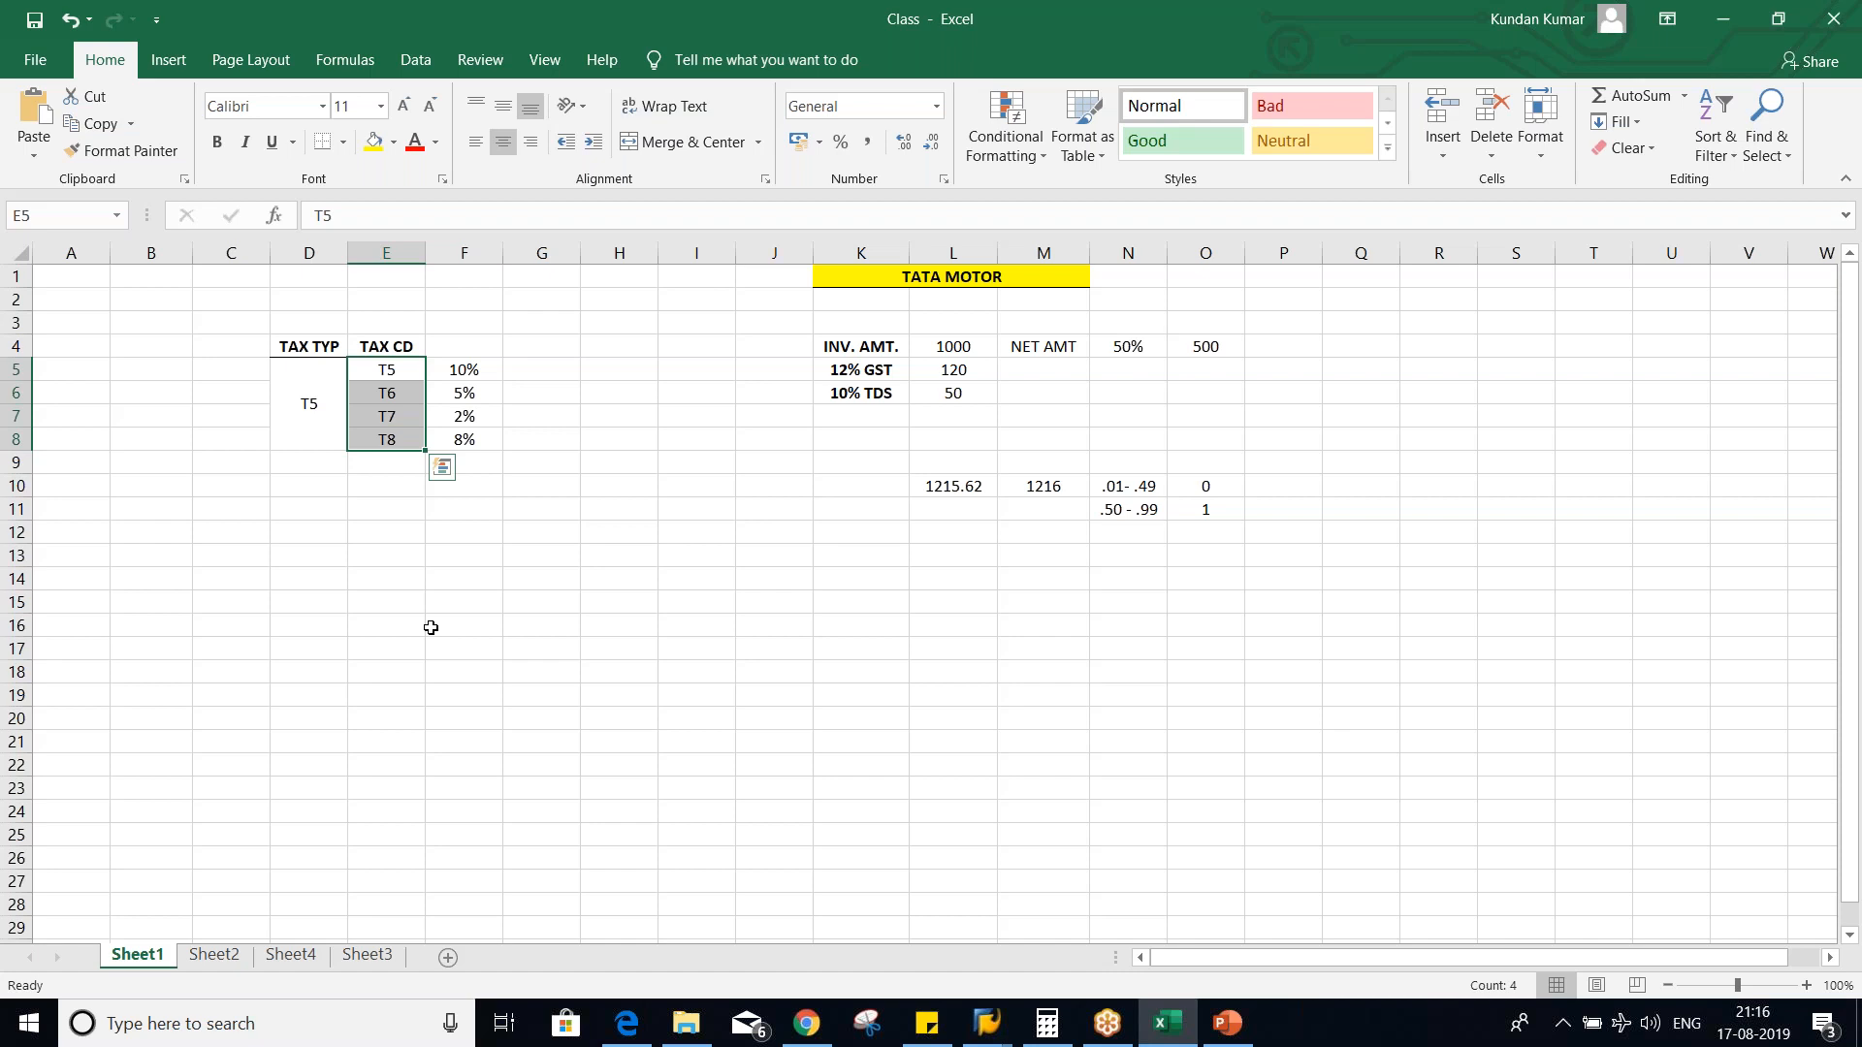
pyautogui.click(401, 374)
pyautogui.moveTo(396, 394); pyautogui.dragTo(393, 440)
pyautogui.click(312, 400)
# - Review the Tax Type and Tax Code comparison slide in PowerPoint and view country IN's withholding tax types for invoice posting in SAP
pyautogui.hotkey('alt', 'Tab')
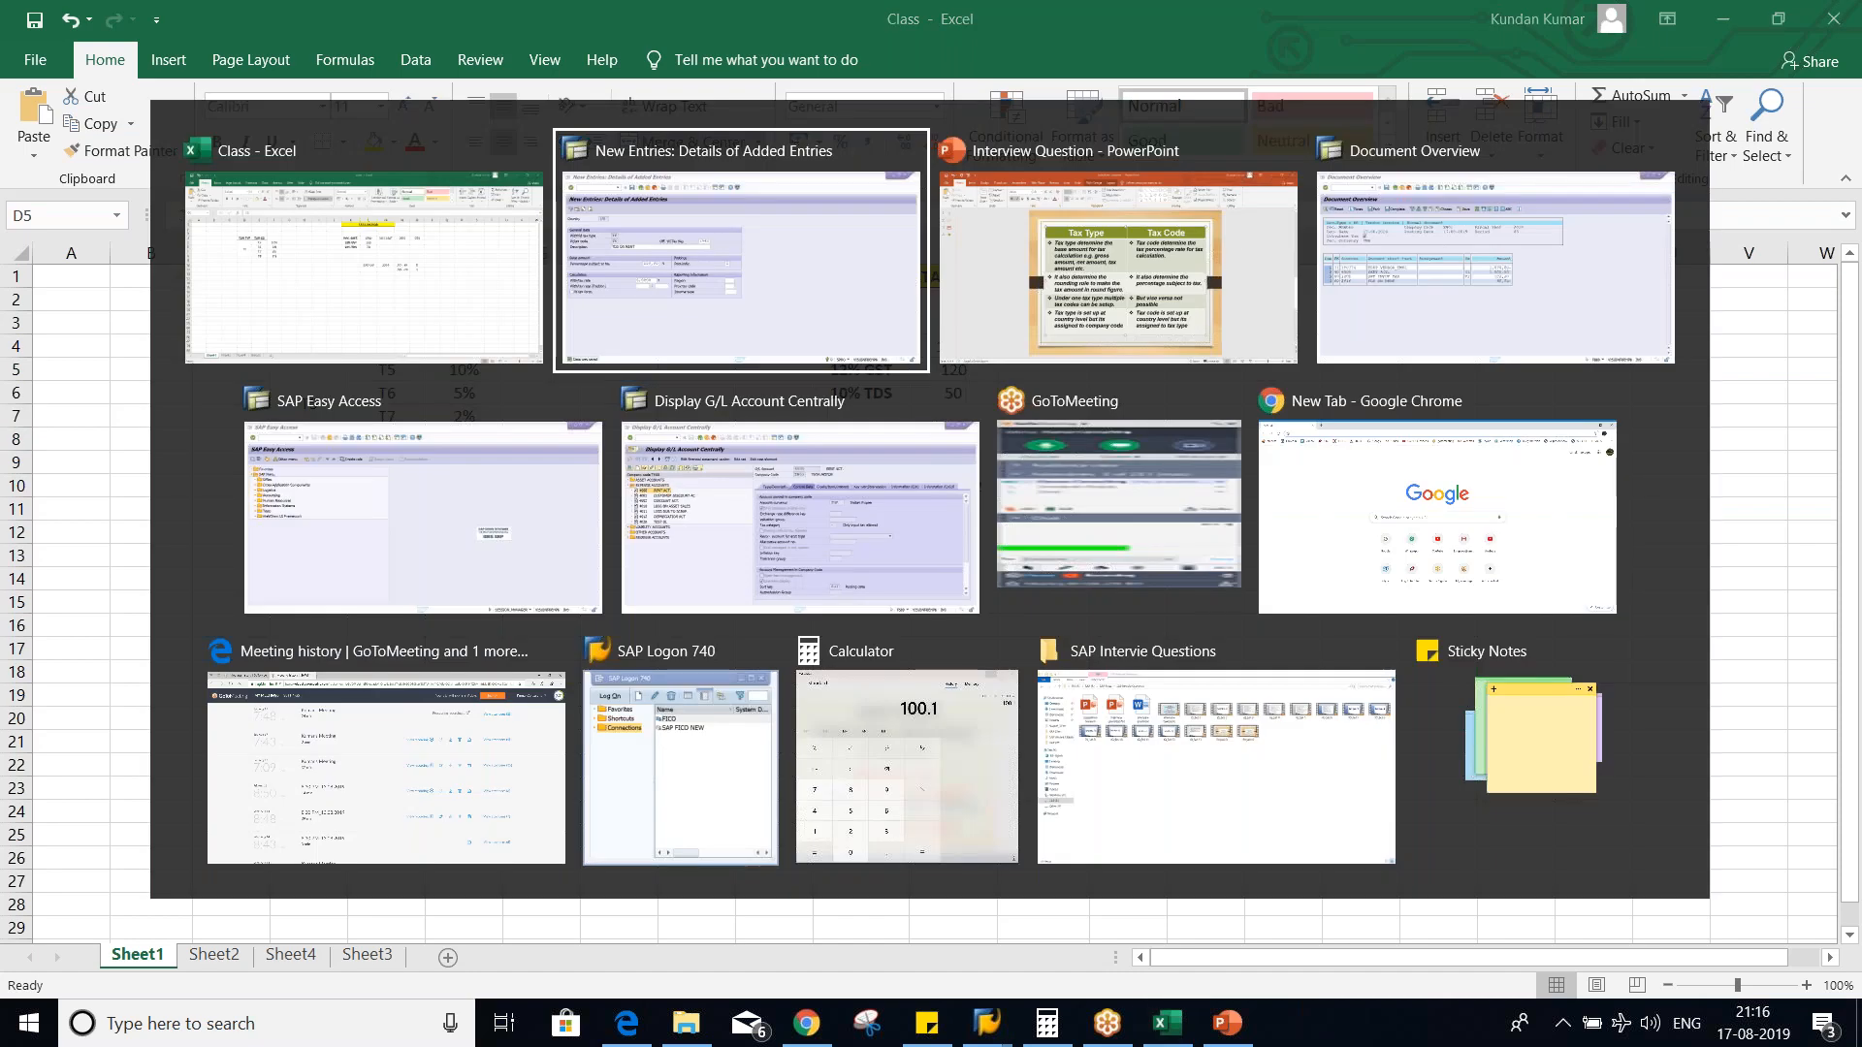
pyautogui.hotkey('alt', 'Tab')
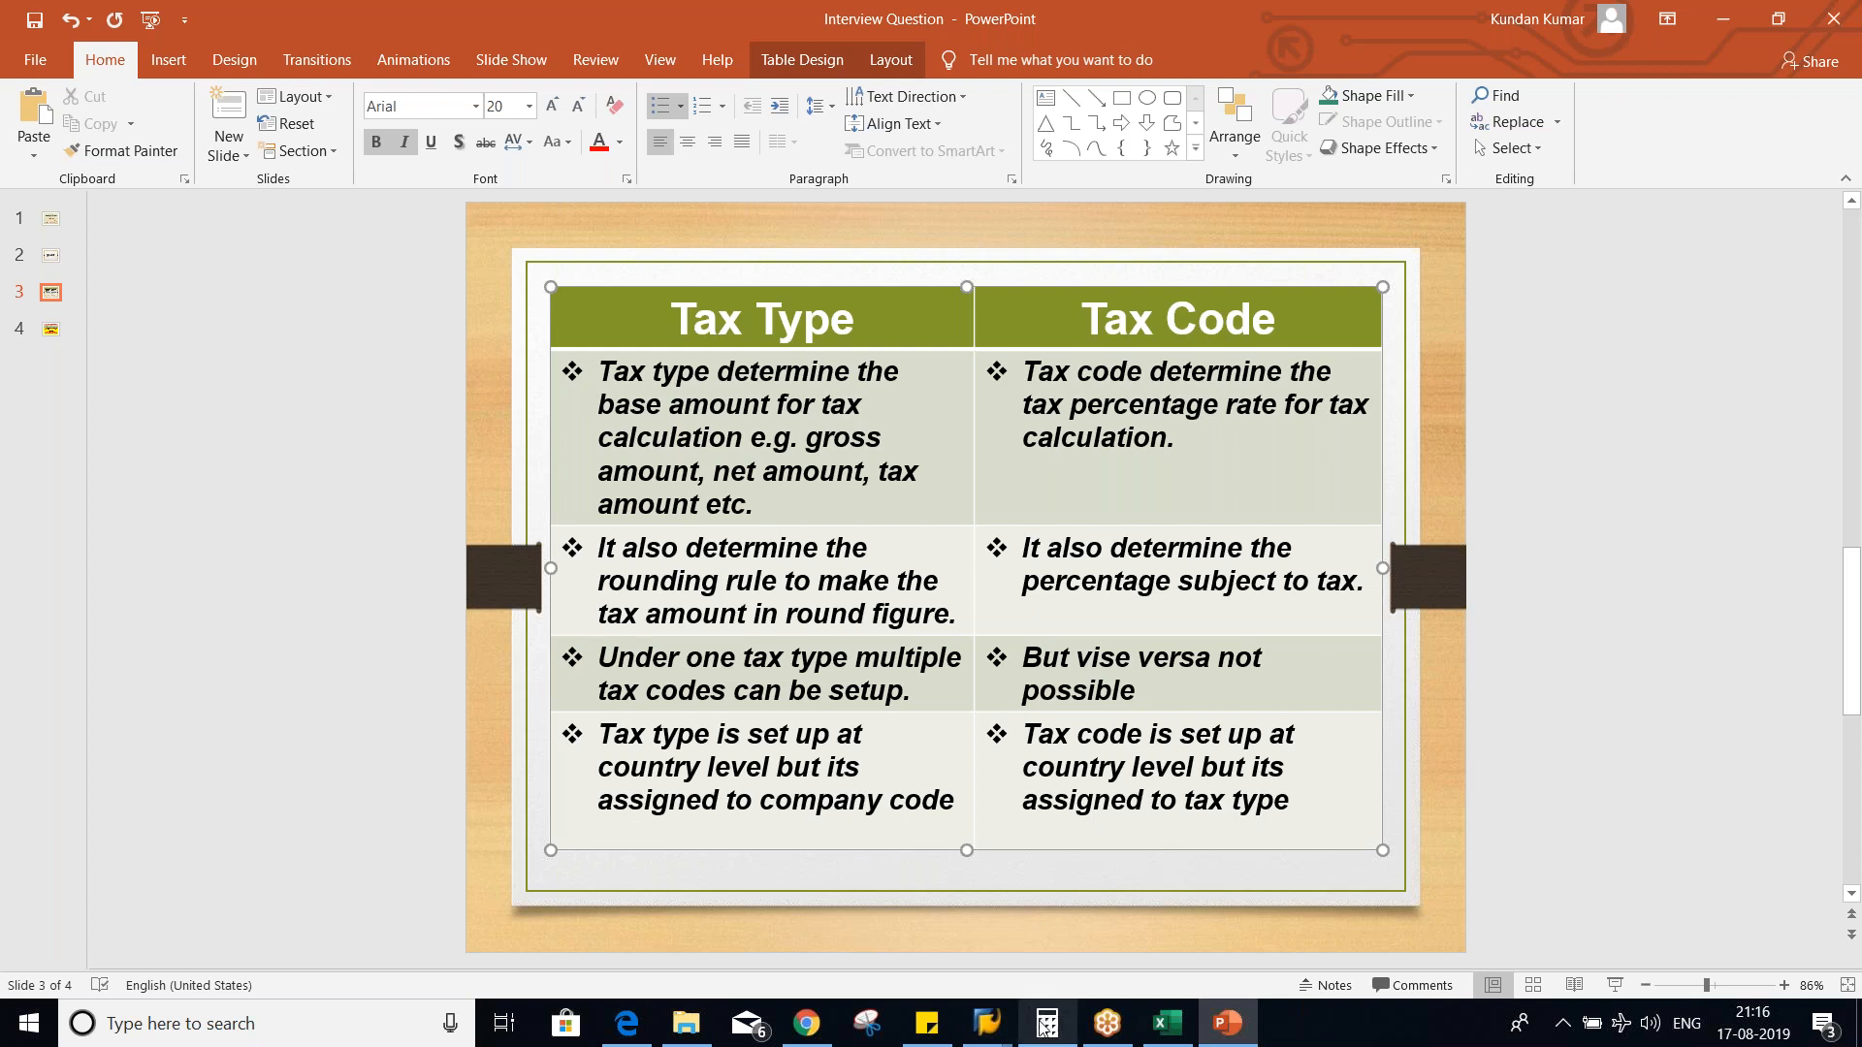
pyautogui.moveTo(980, 1035)
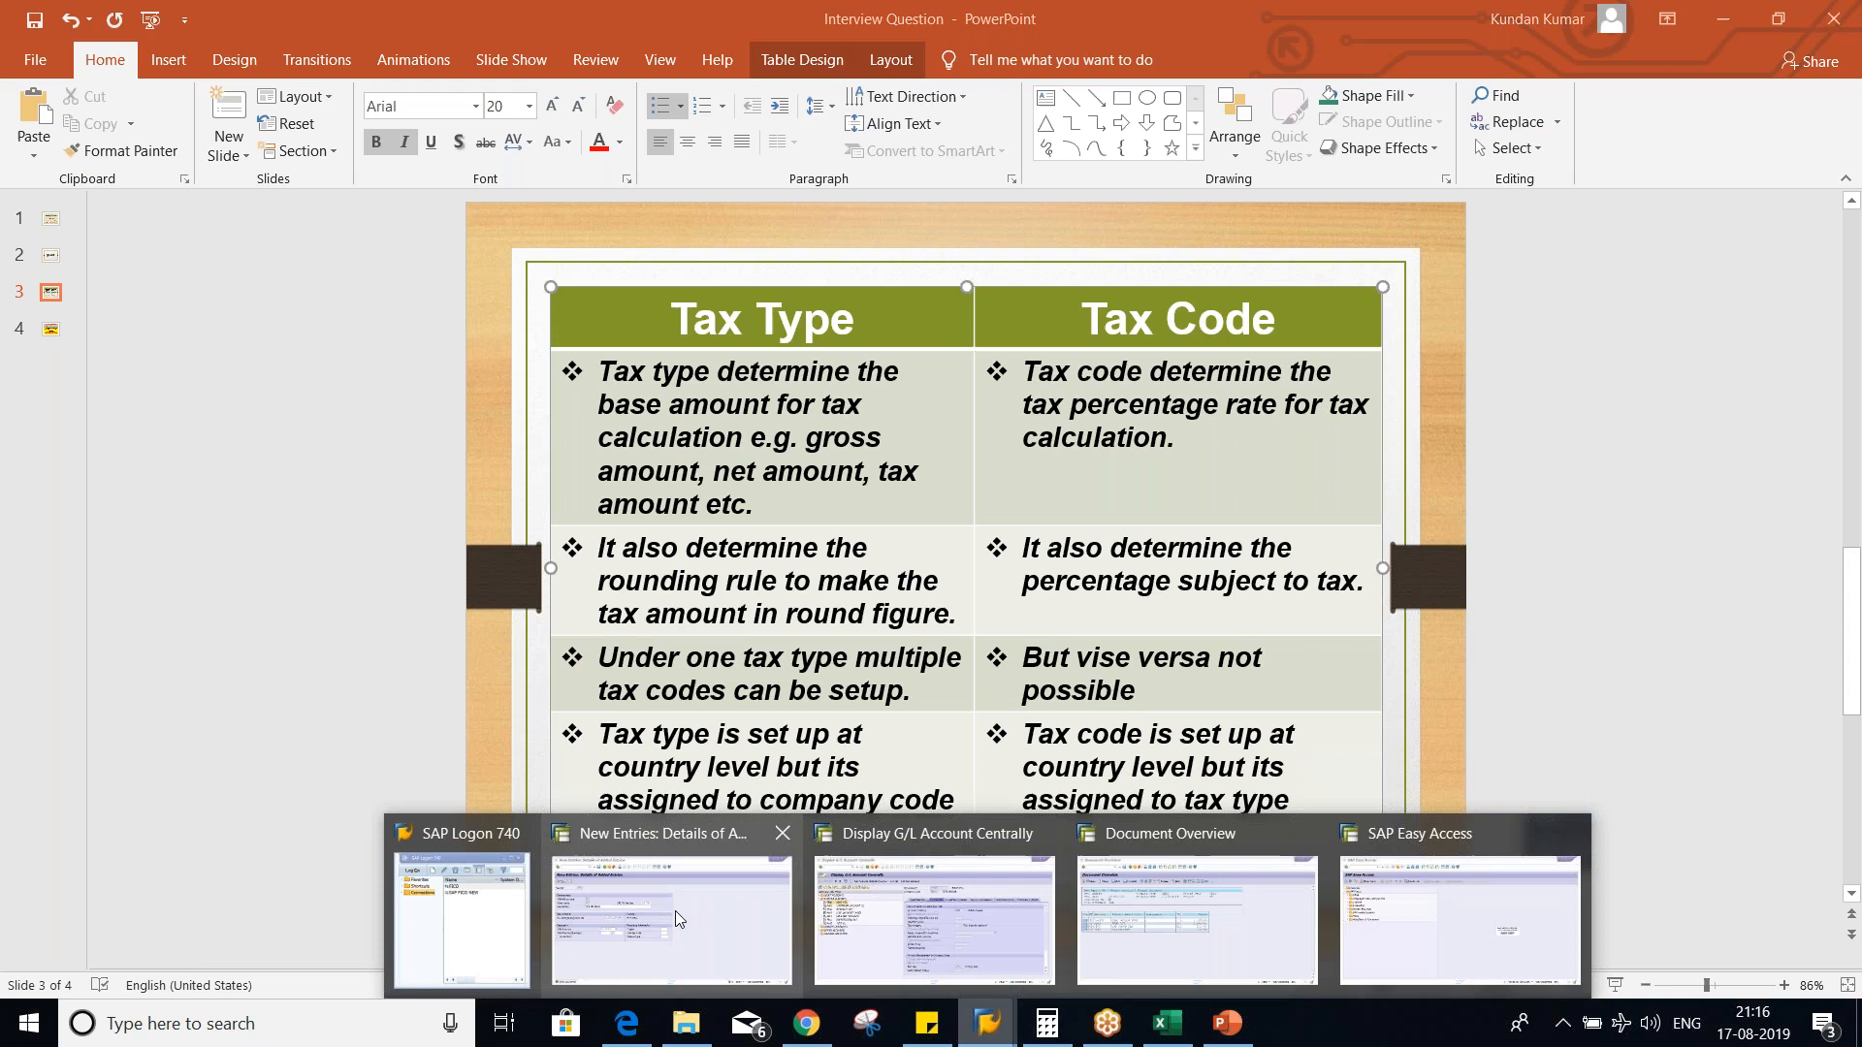
pyautogui.click(808, 943)
pyautogui.click(409, 85)
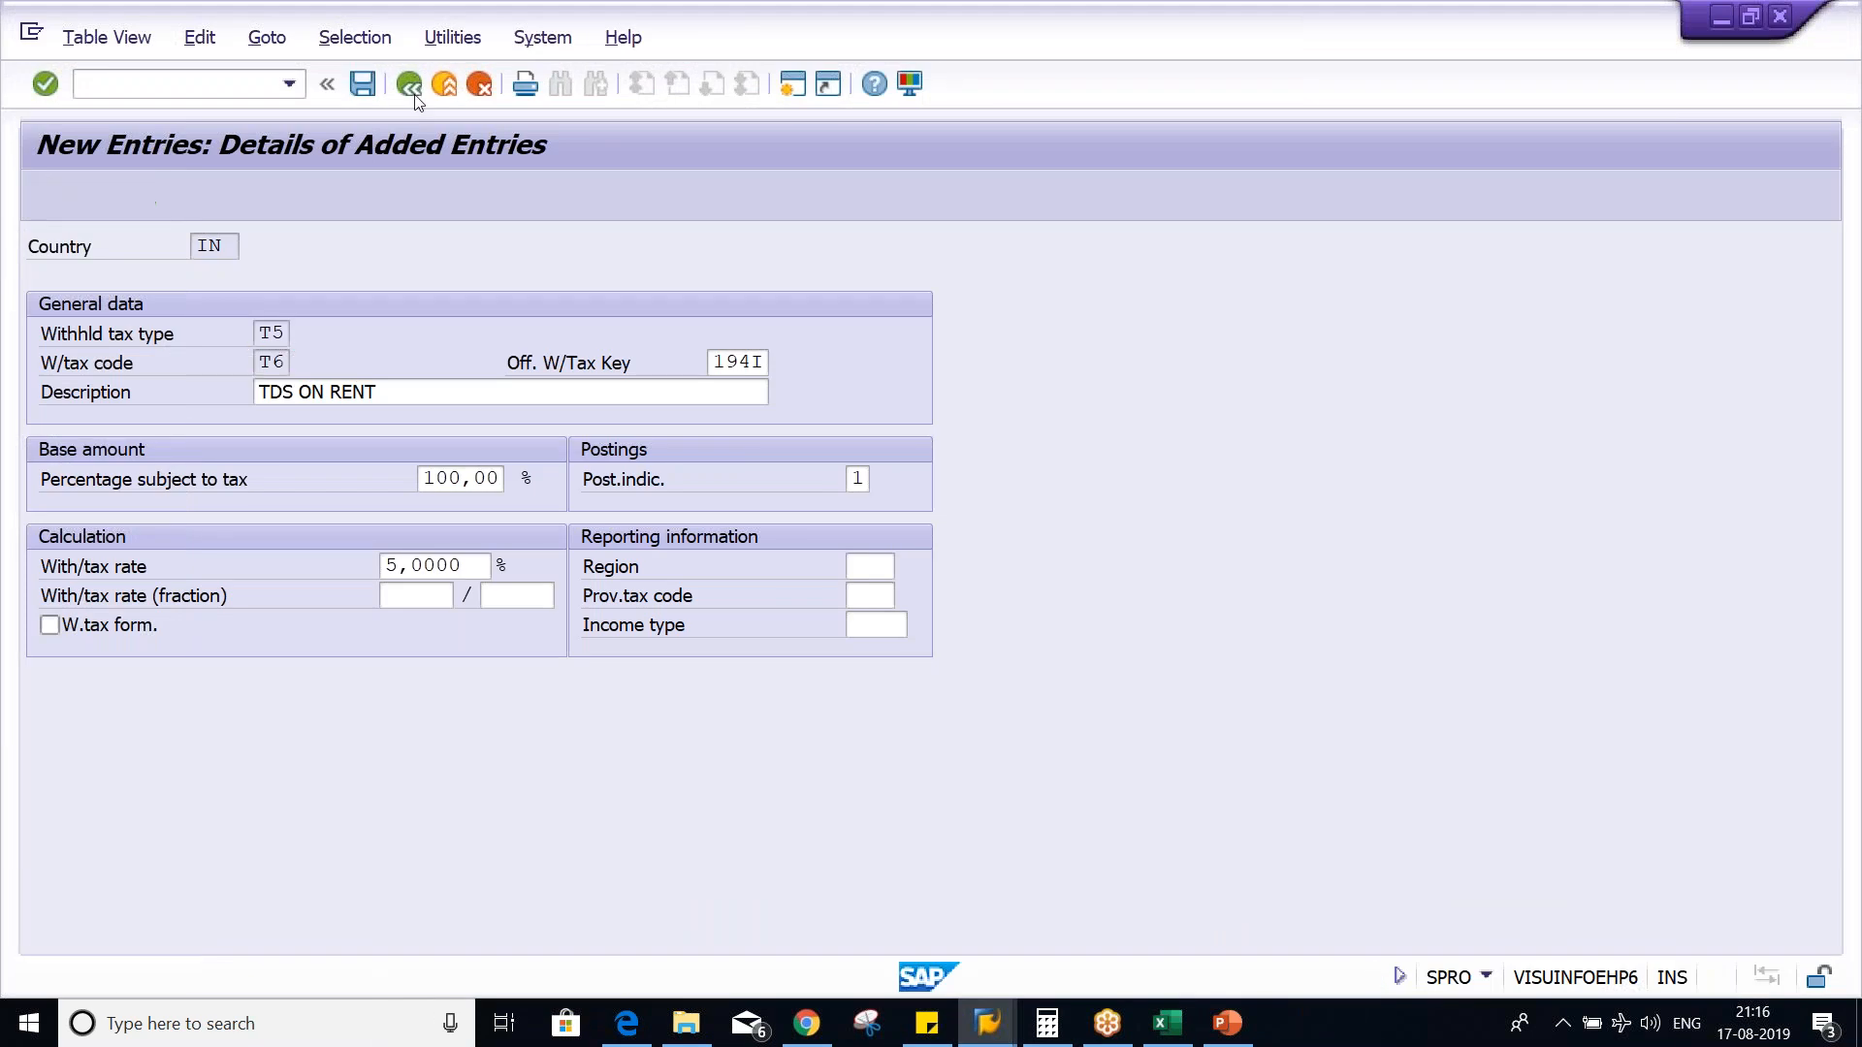
pyautogui.click(410, 91)
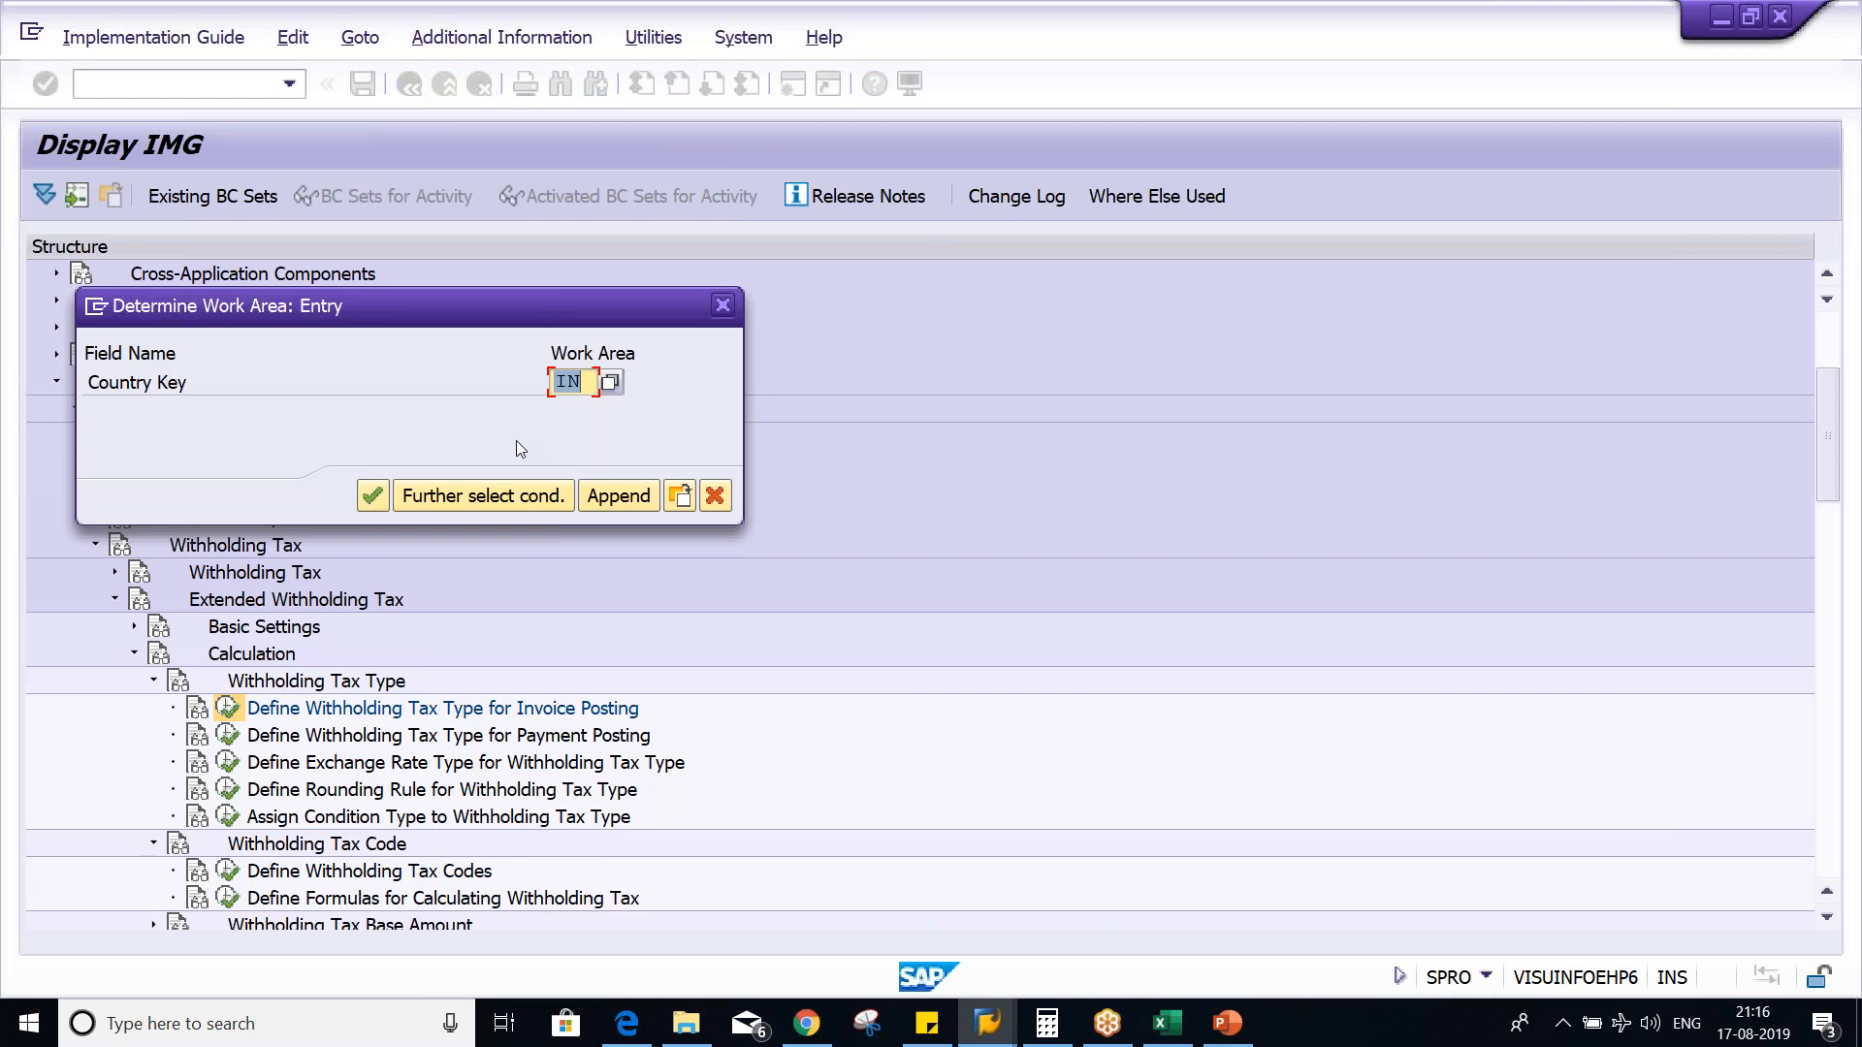
pyautogui.press('Return')
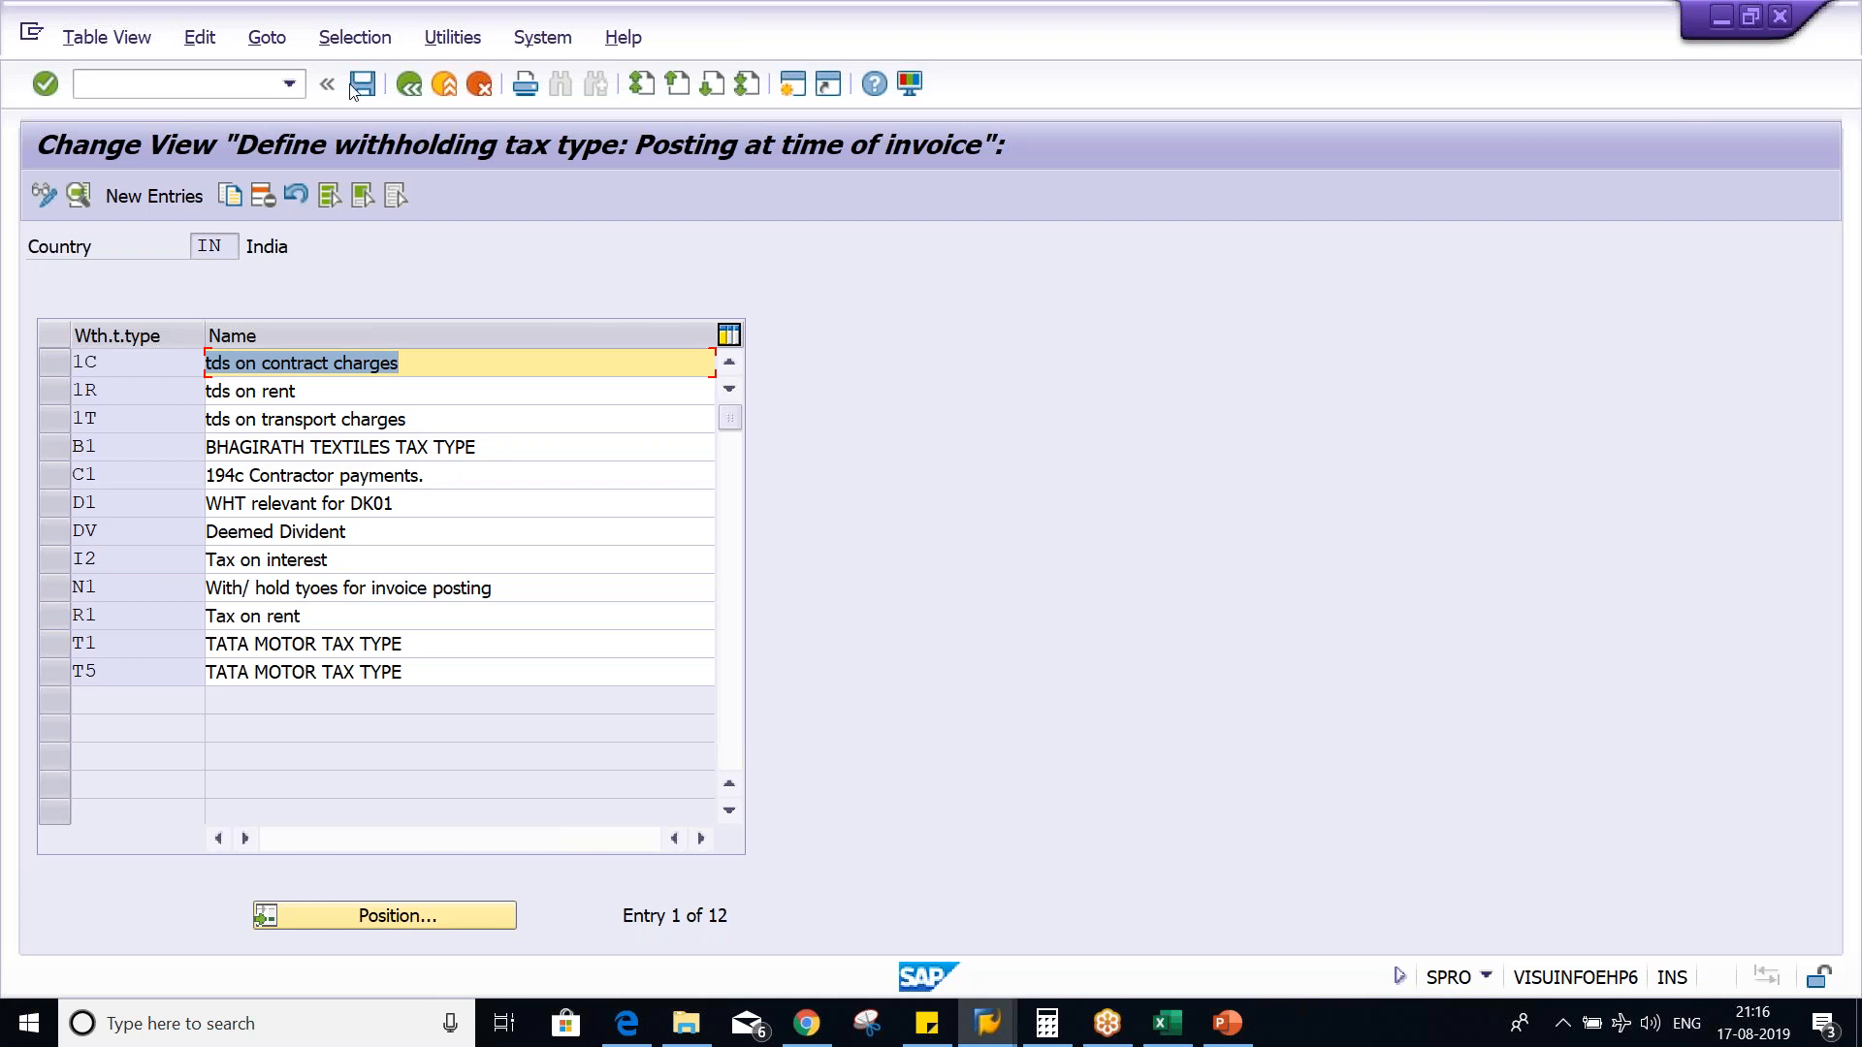
pyautogui.press('F3')
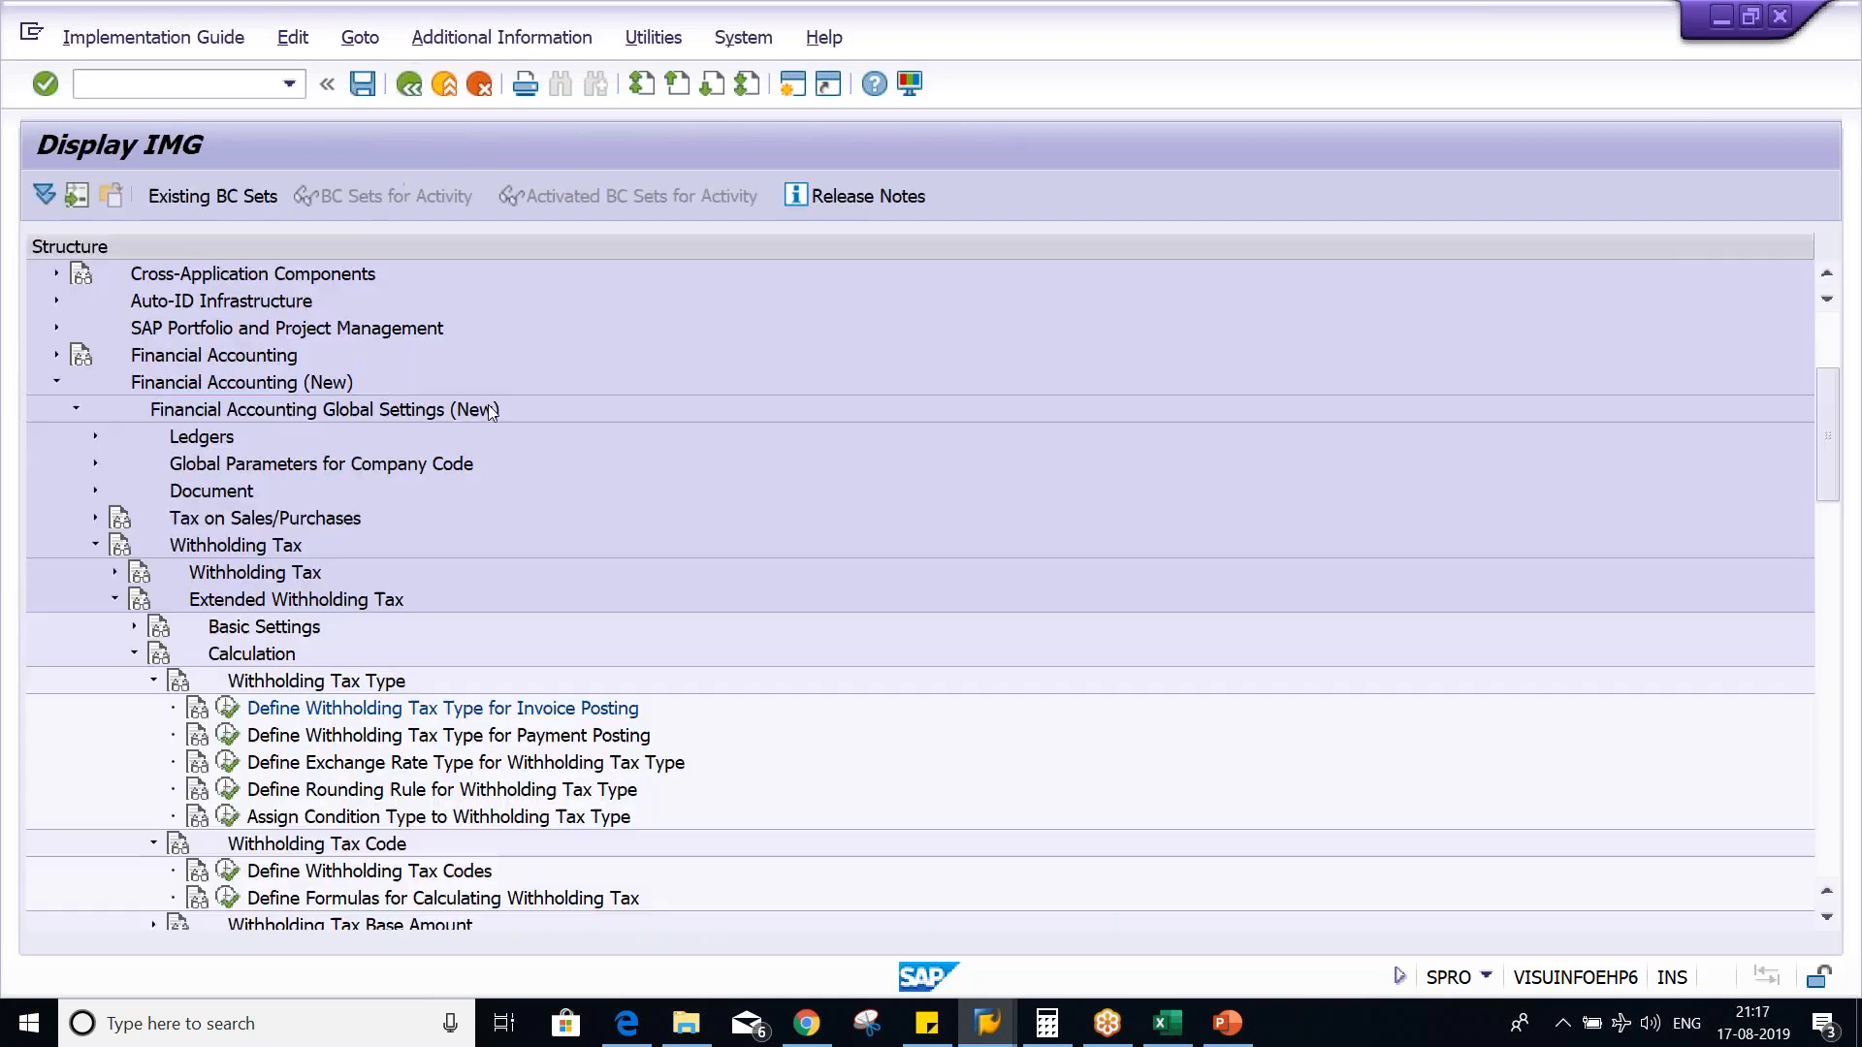
# - Expand Company Code under Extended Withholding Tax and point out Assign Withholding Tax Types to Company Codes
pyautogui.scroll(-5, 139, 770)
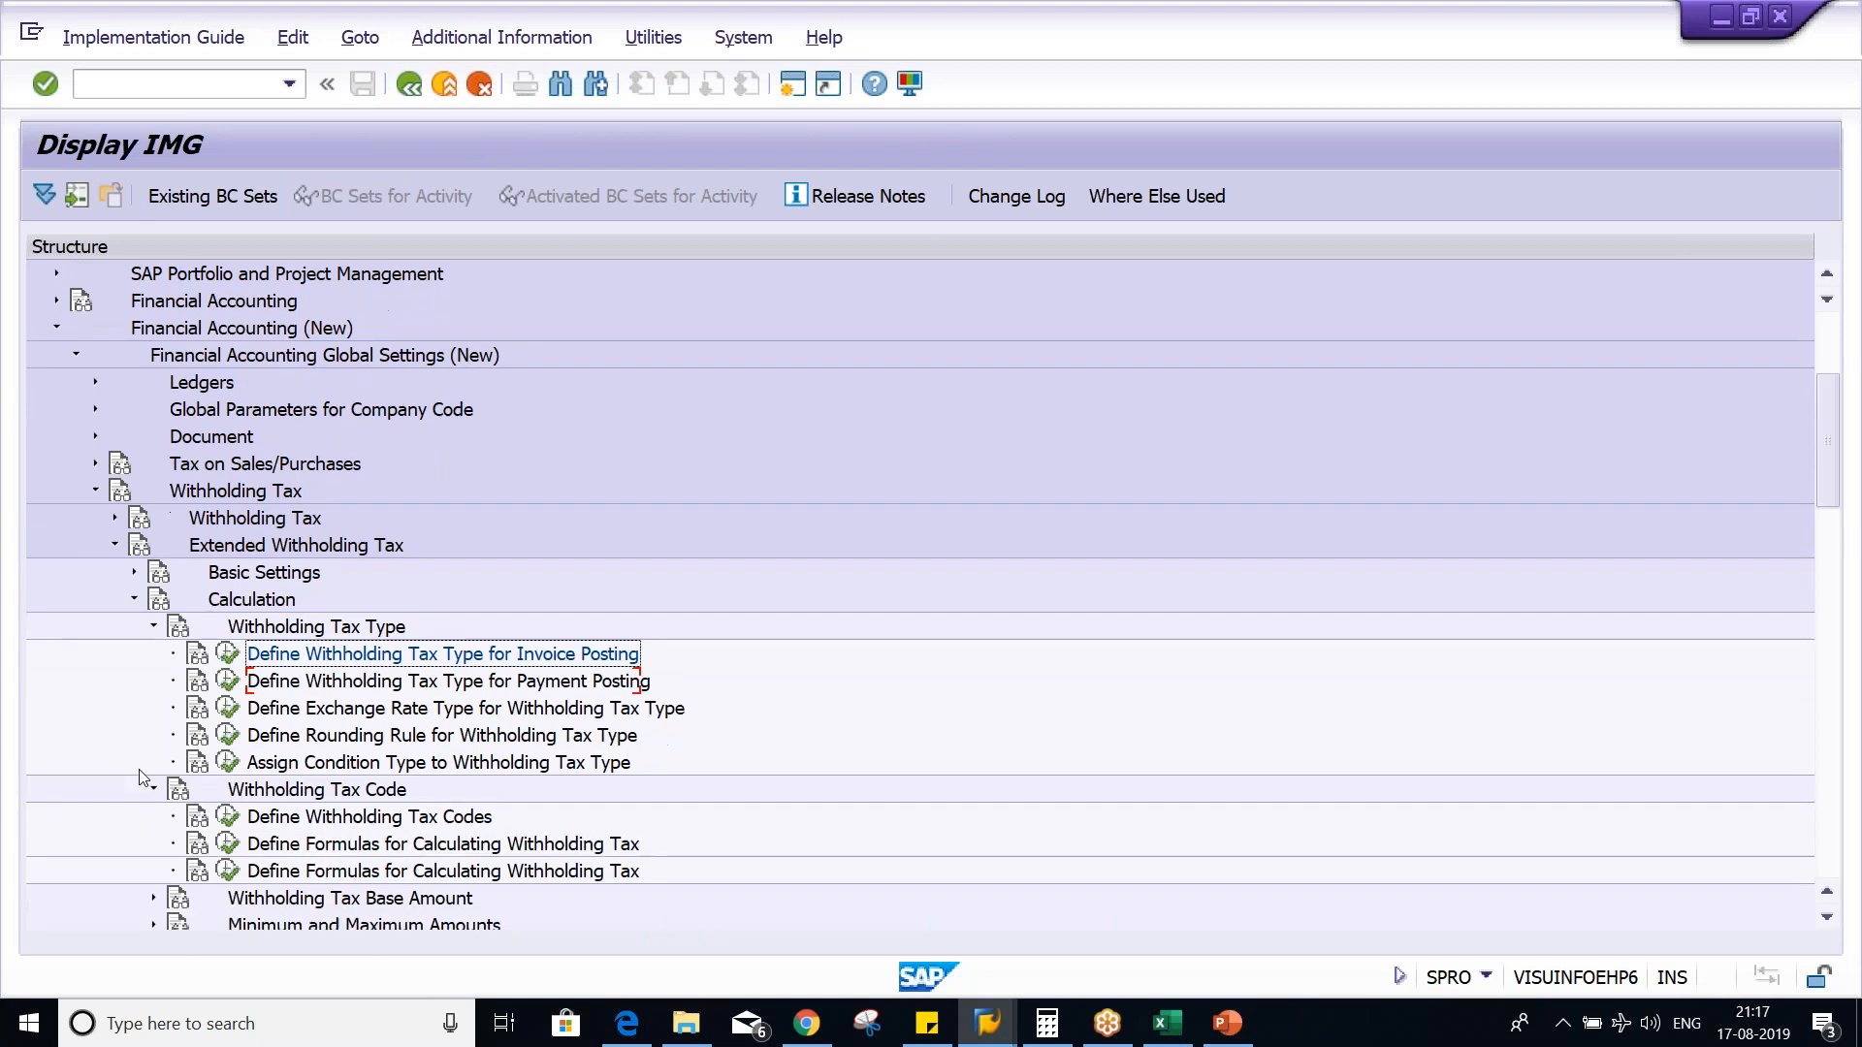
pyautogui.click(134, 736)
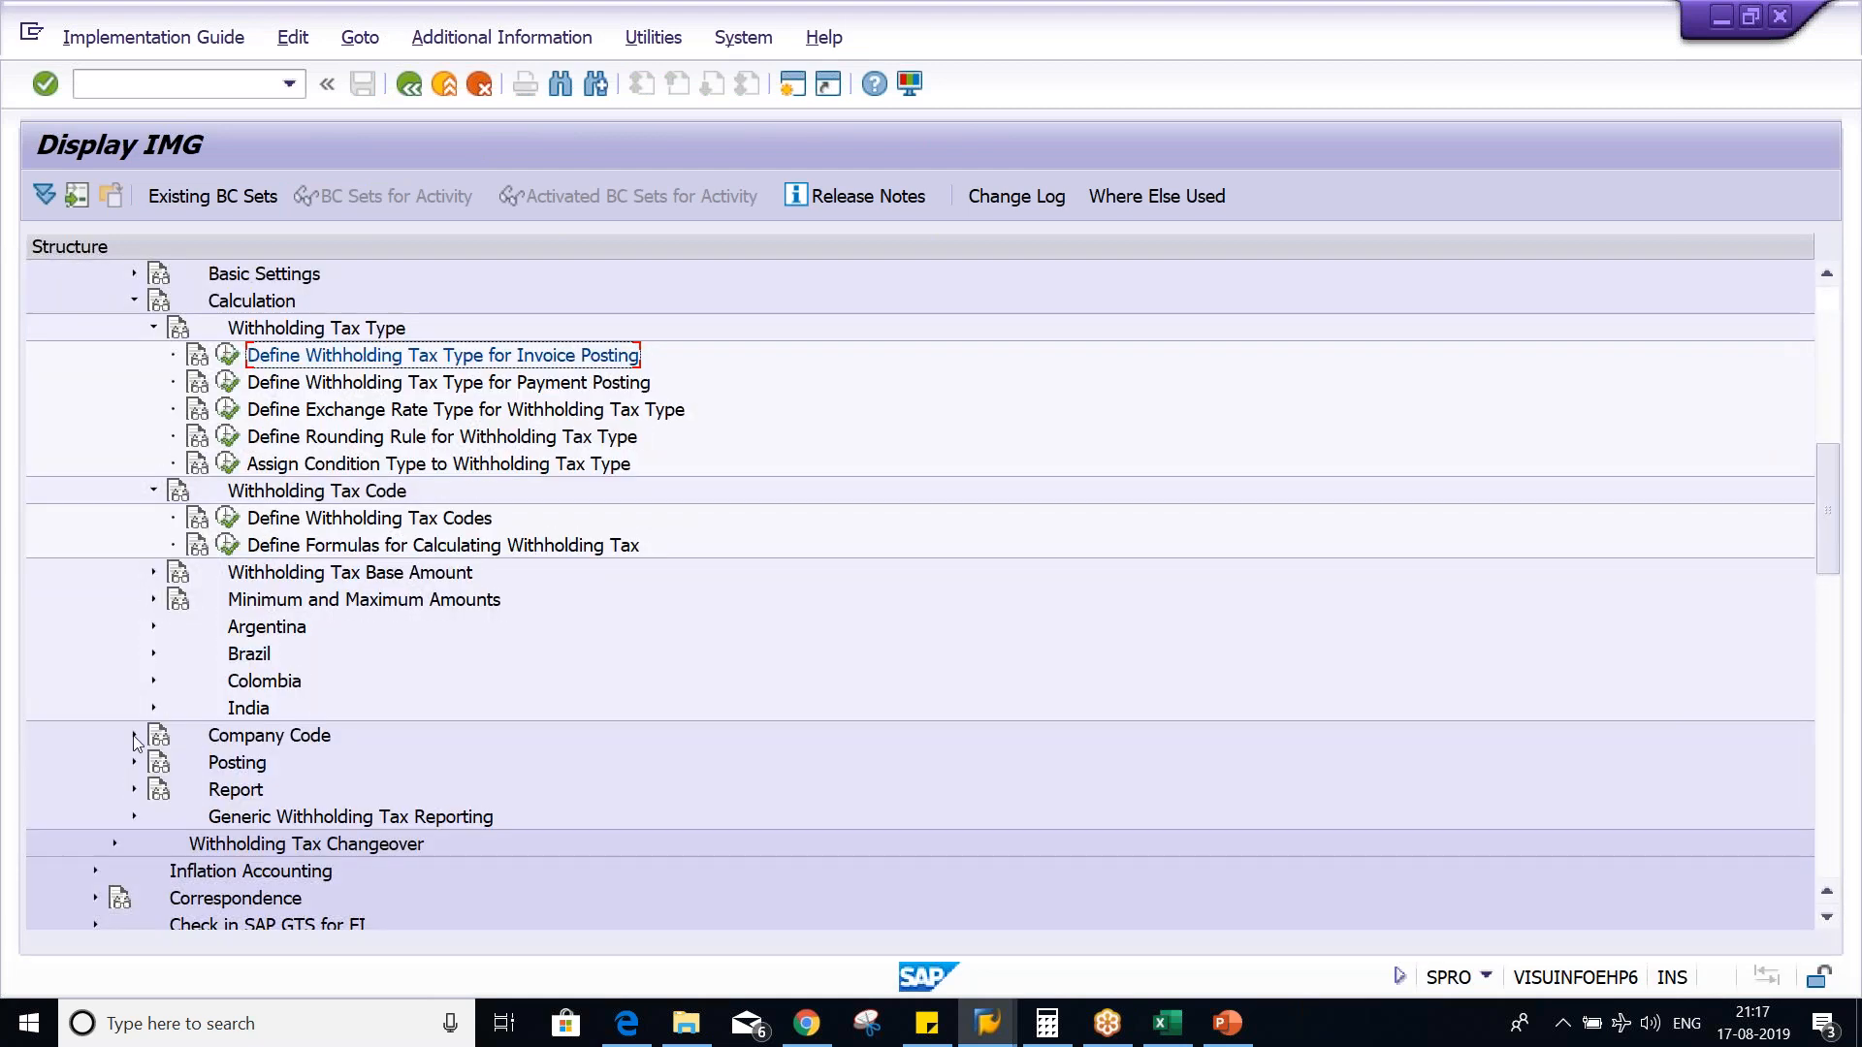
pyautogui.click(383, 766)
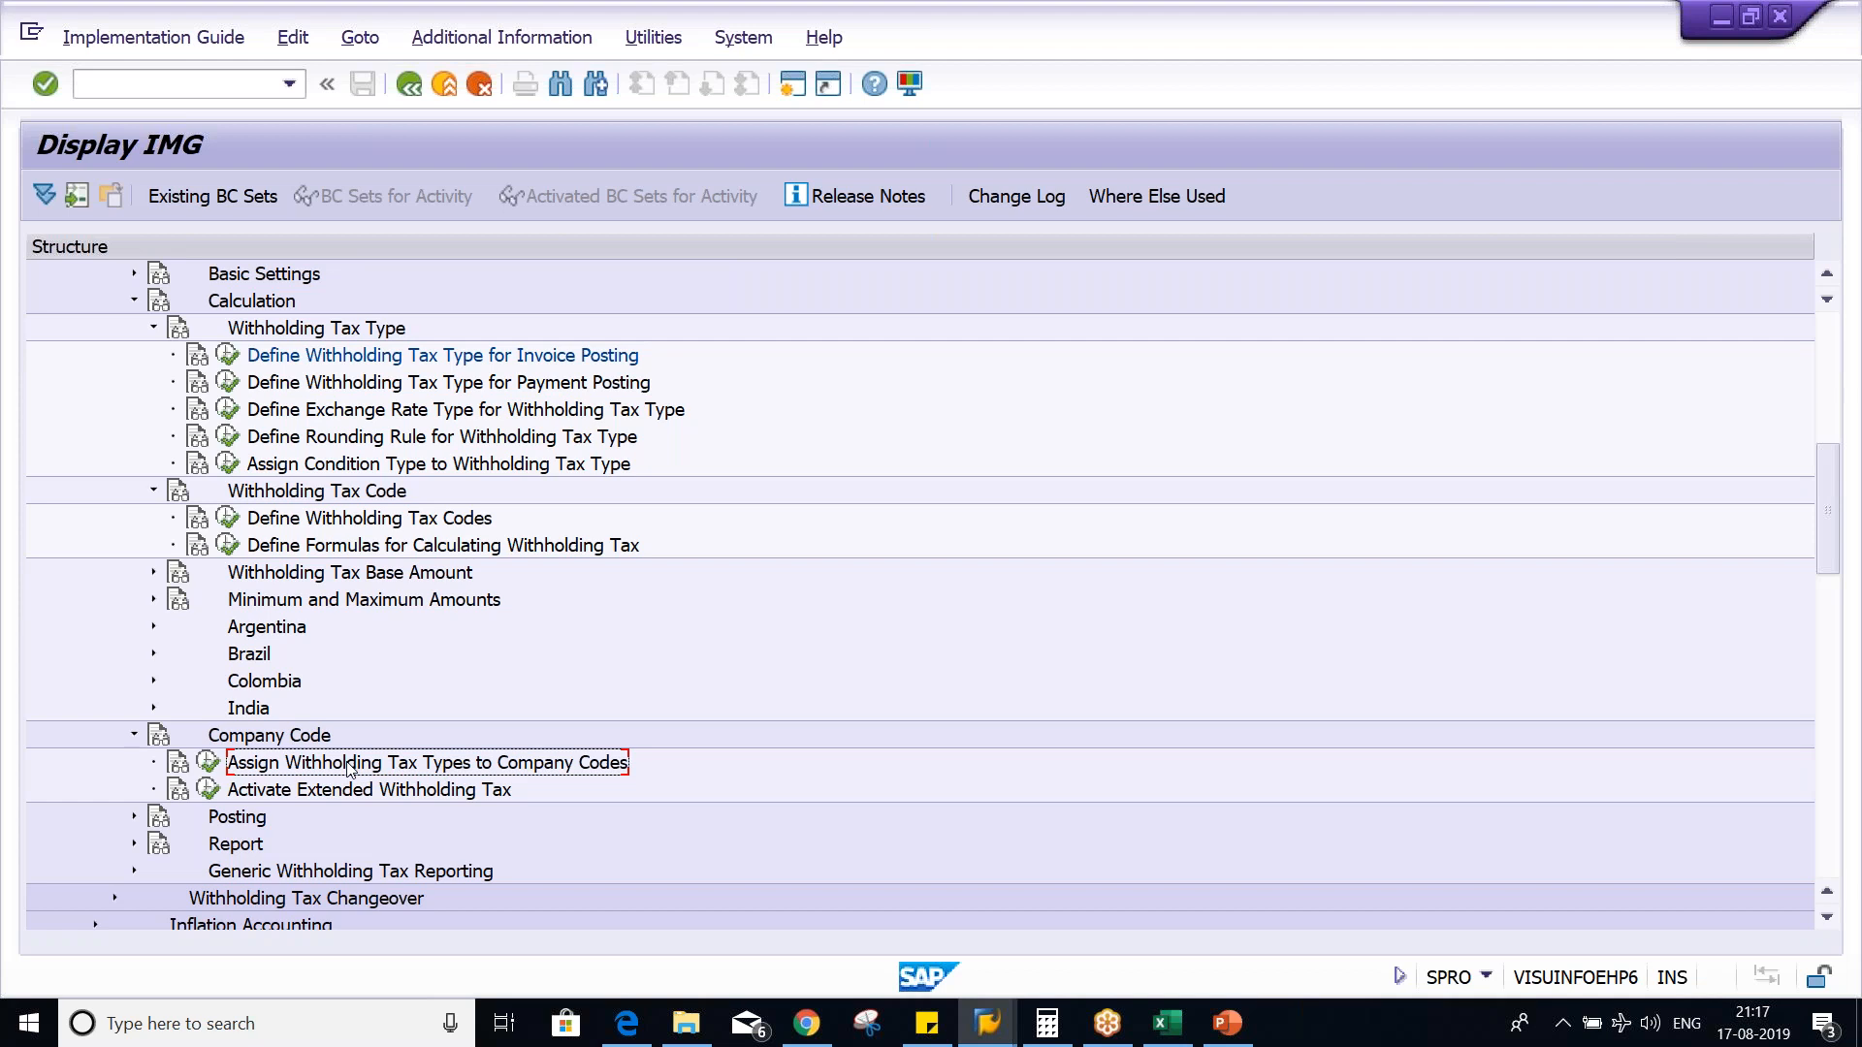
pyautogui.doubleClick(351, 769)
# - Switch to Excel and enter the heading COM. CD. in C4 beside the TAX TYP heading
pyautogui.hotkey('alt', 'Tab')
pyautogui.press('Tab')
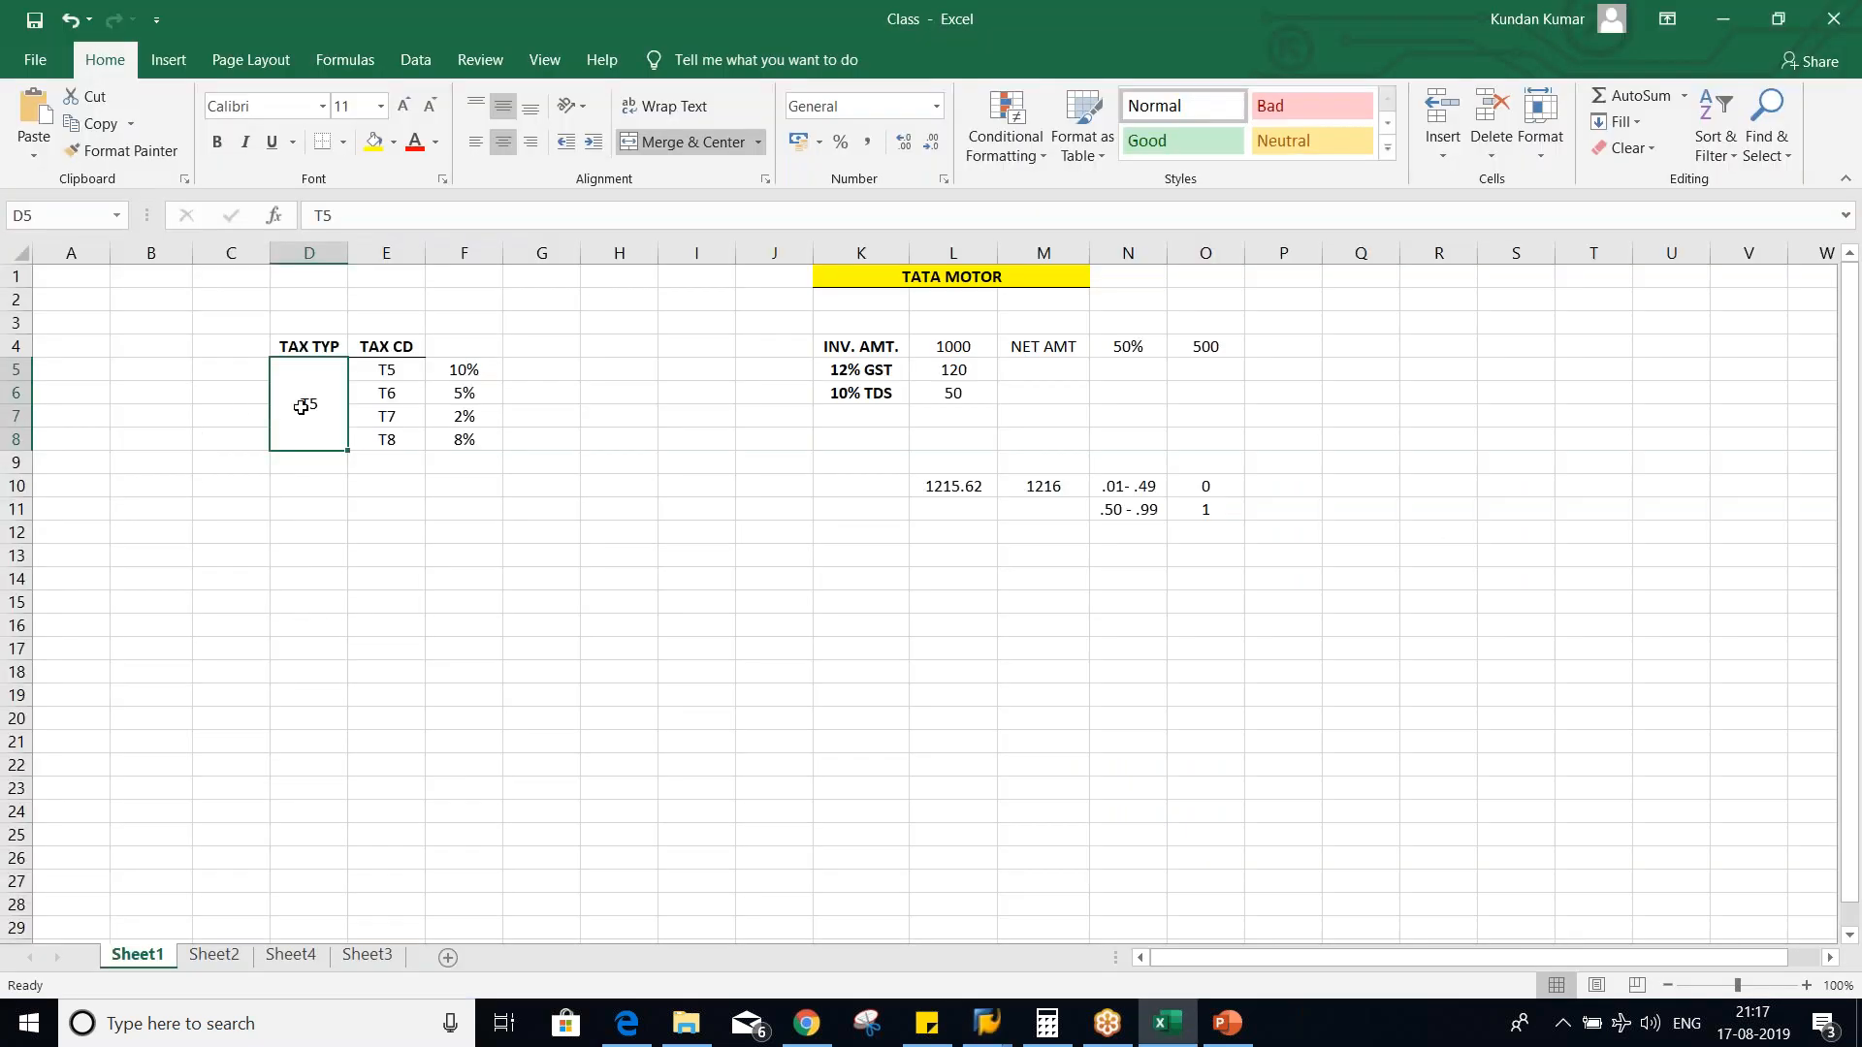
pyautogui.click(236, 356)
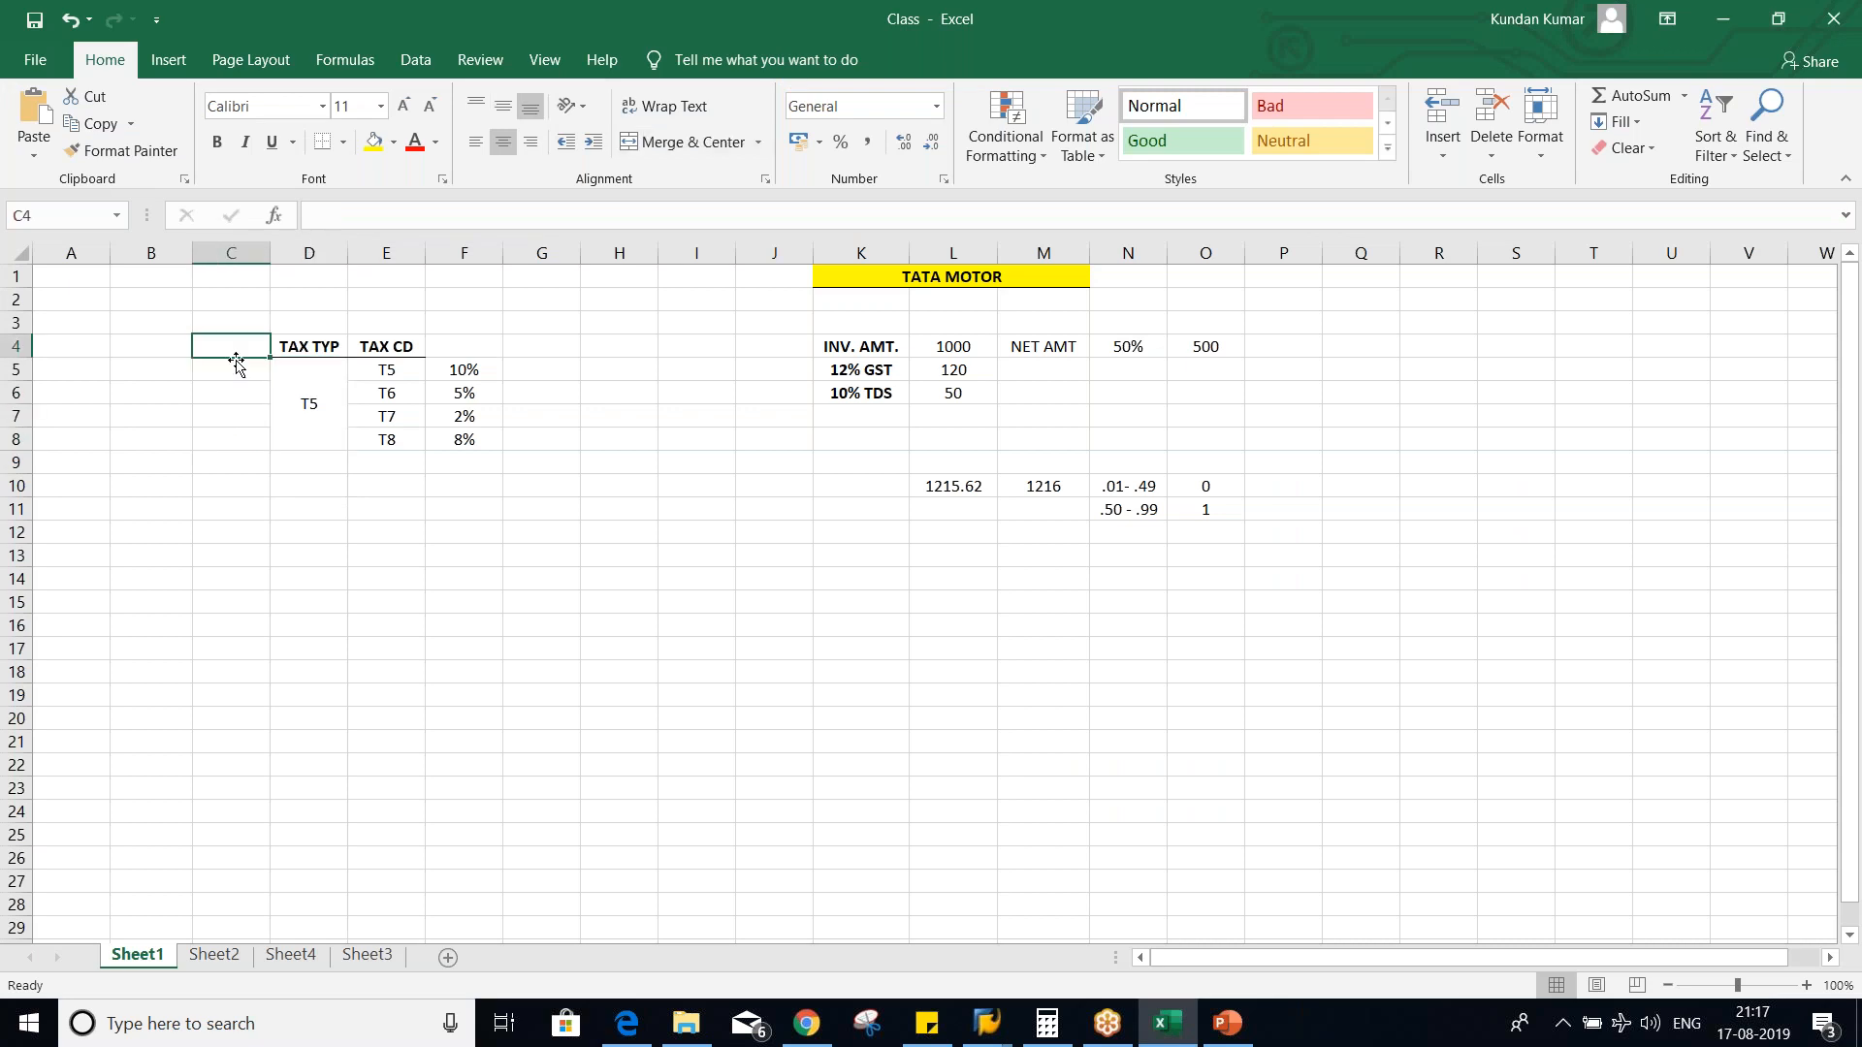
pyautogui.click(237, 369)
pyautogui.click(230, 348)
pyautogui.write('COM')
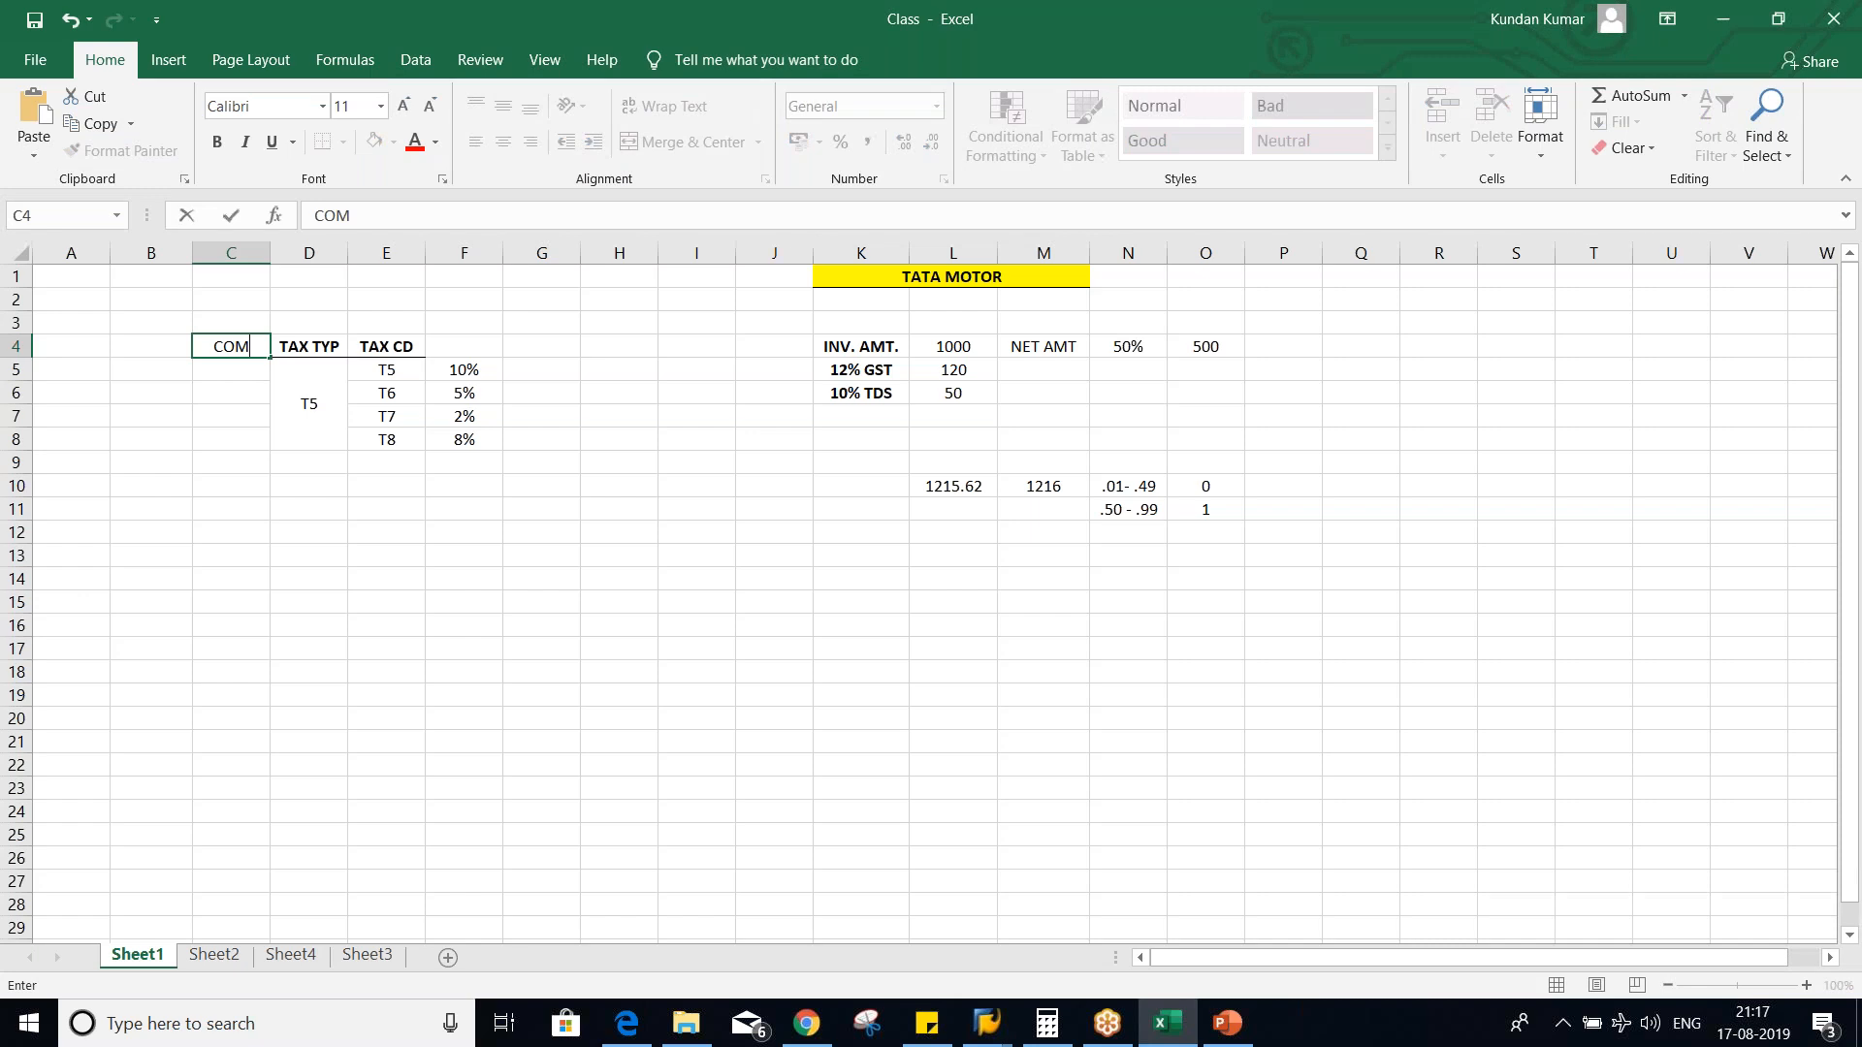
pyautogui.write('. CD.')
pyautogui.press('Return')
# - Make the COM. CD. heading in C4 bold
pyautogui.click(236, 350)
pyautogui.write('SHAS150')
pyautogui.hotkey('ctrl', 'z')
pyautogui.hotkey('ctrl', 'b')
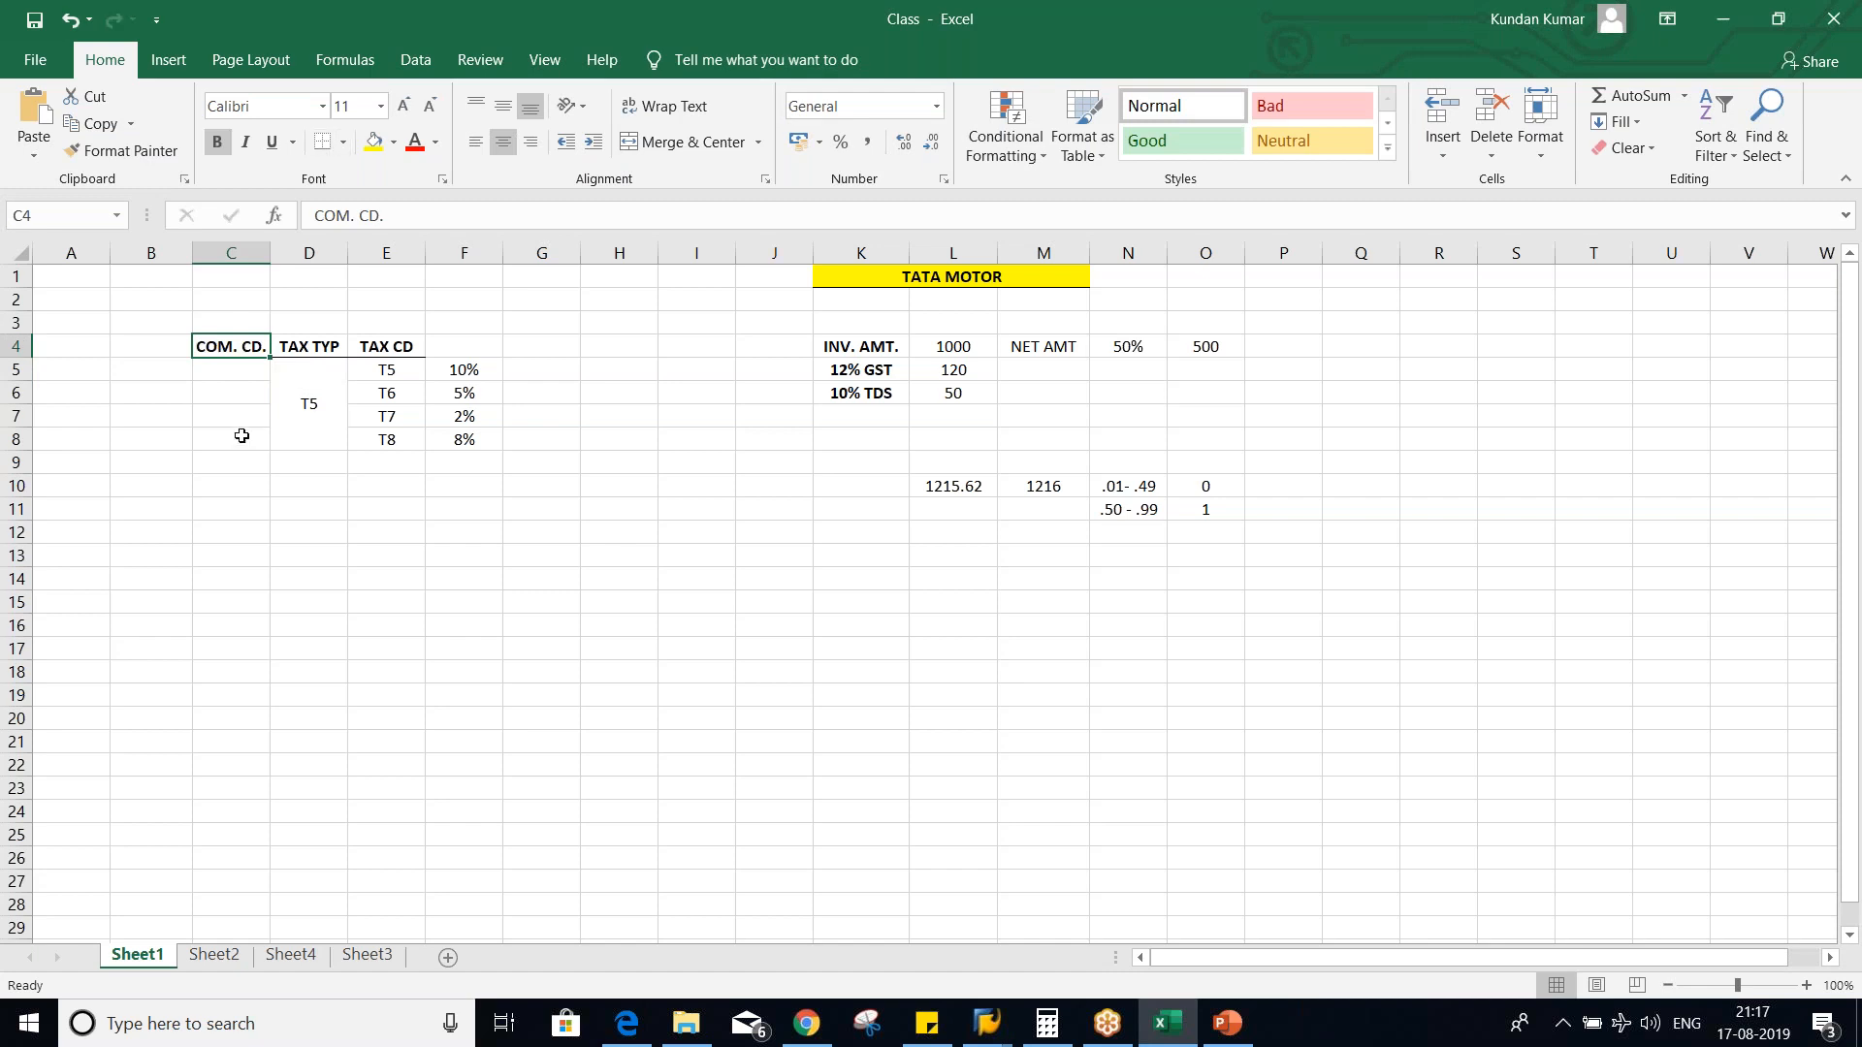
# - Merge and center C5:C8, enter company code TM01 and middle-align it beside tax type T5
pyautogui.moveTo(241, 375); pyautogui.dragTo(235, 442)
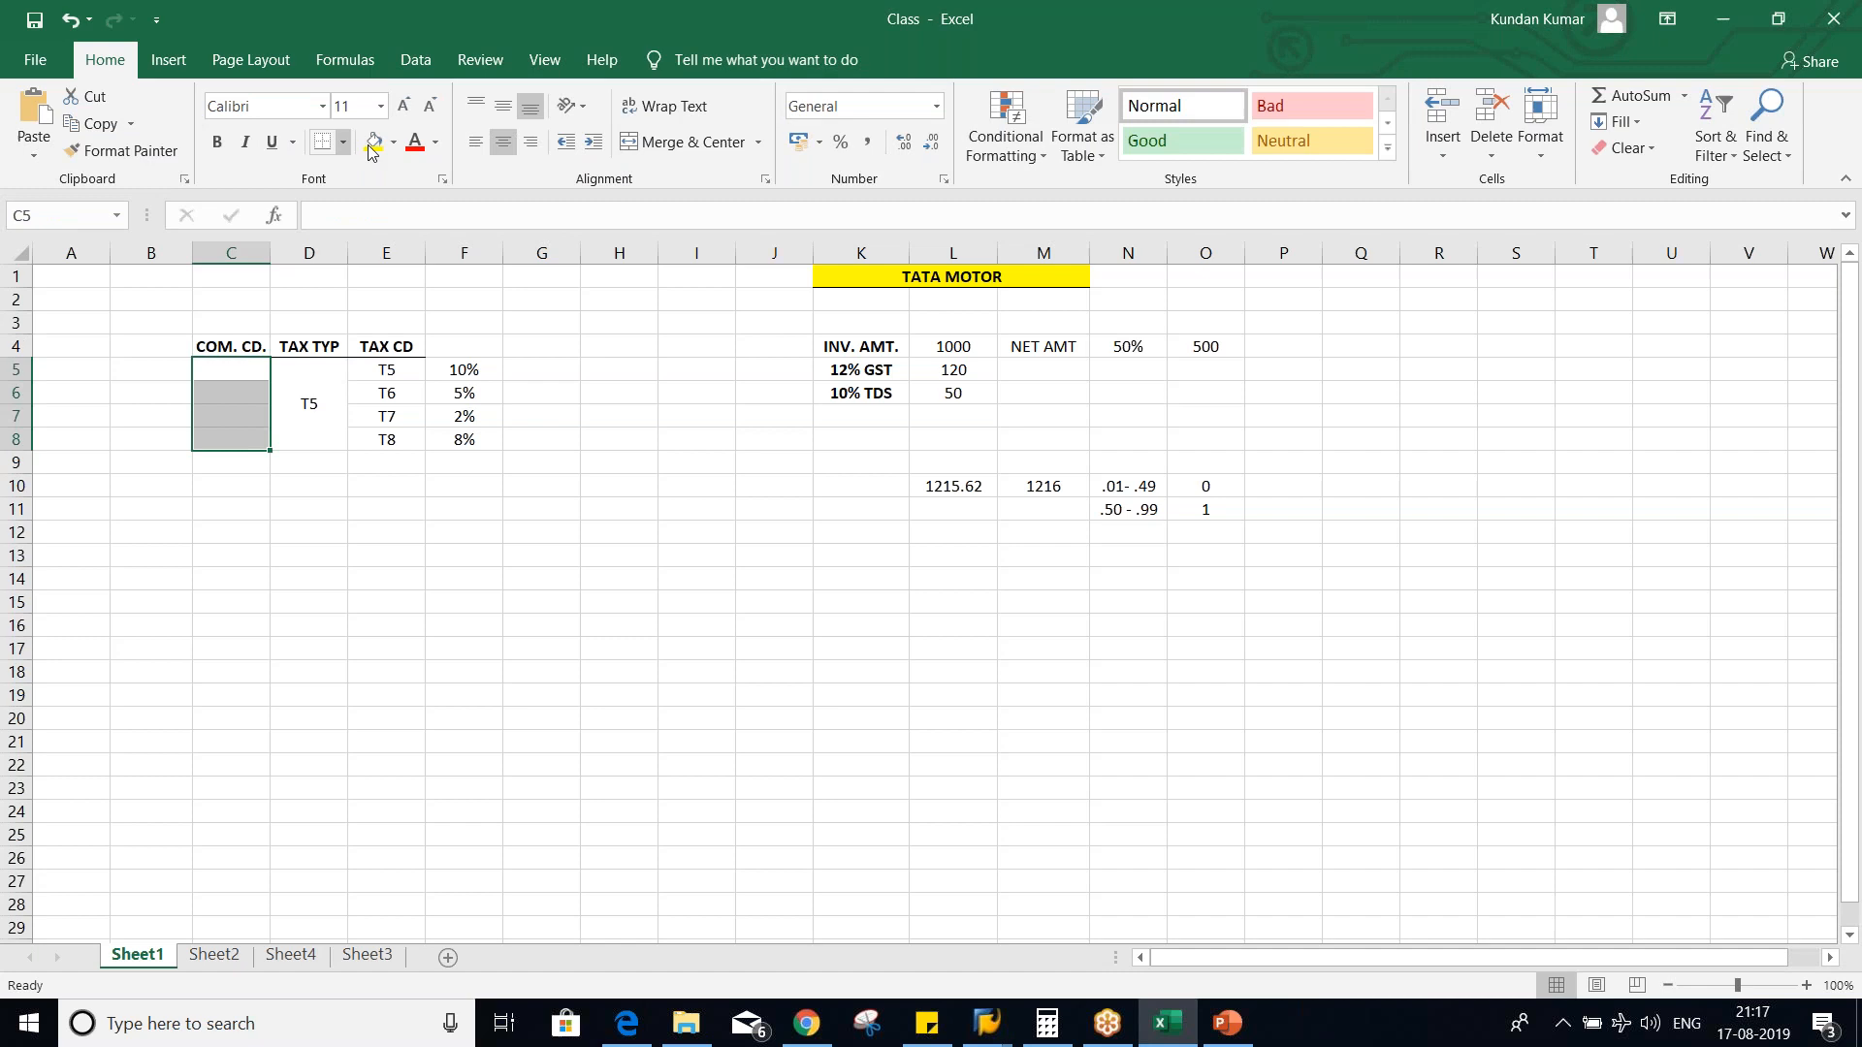
pyautogui.click(667, 142)
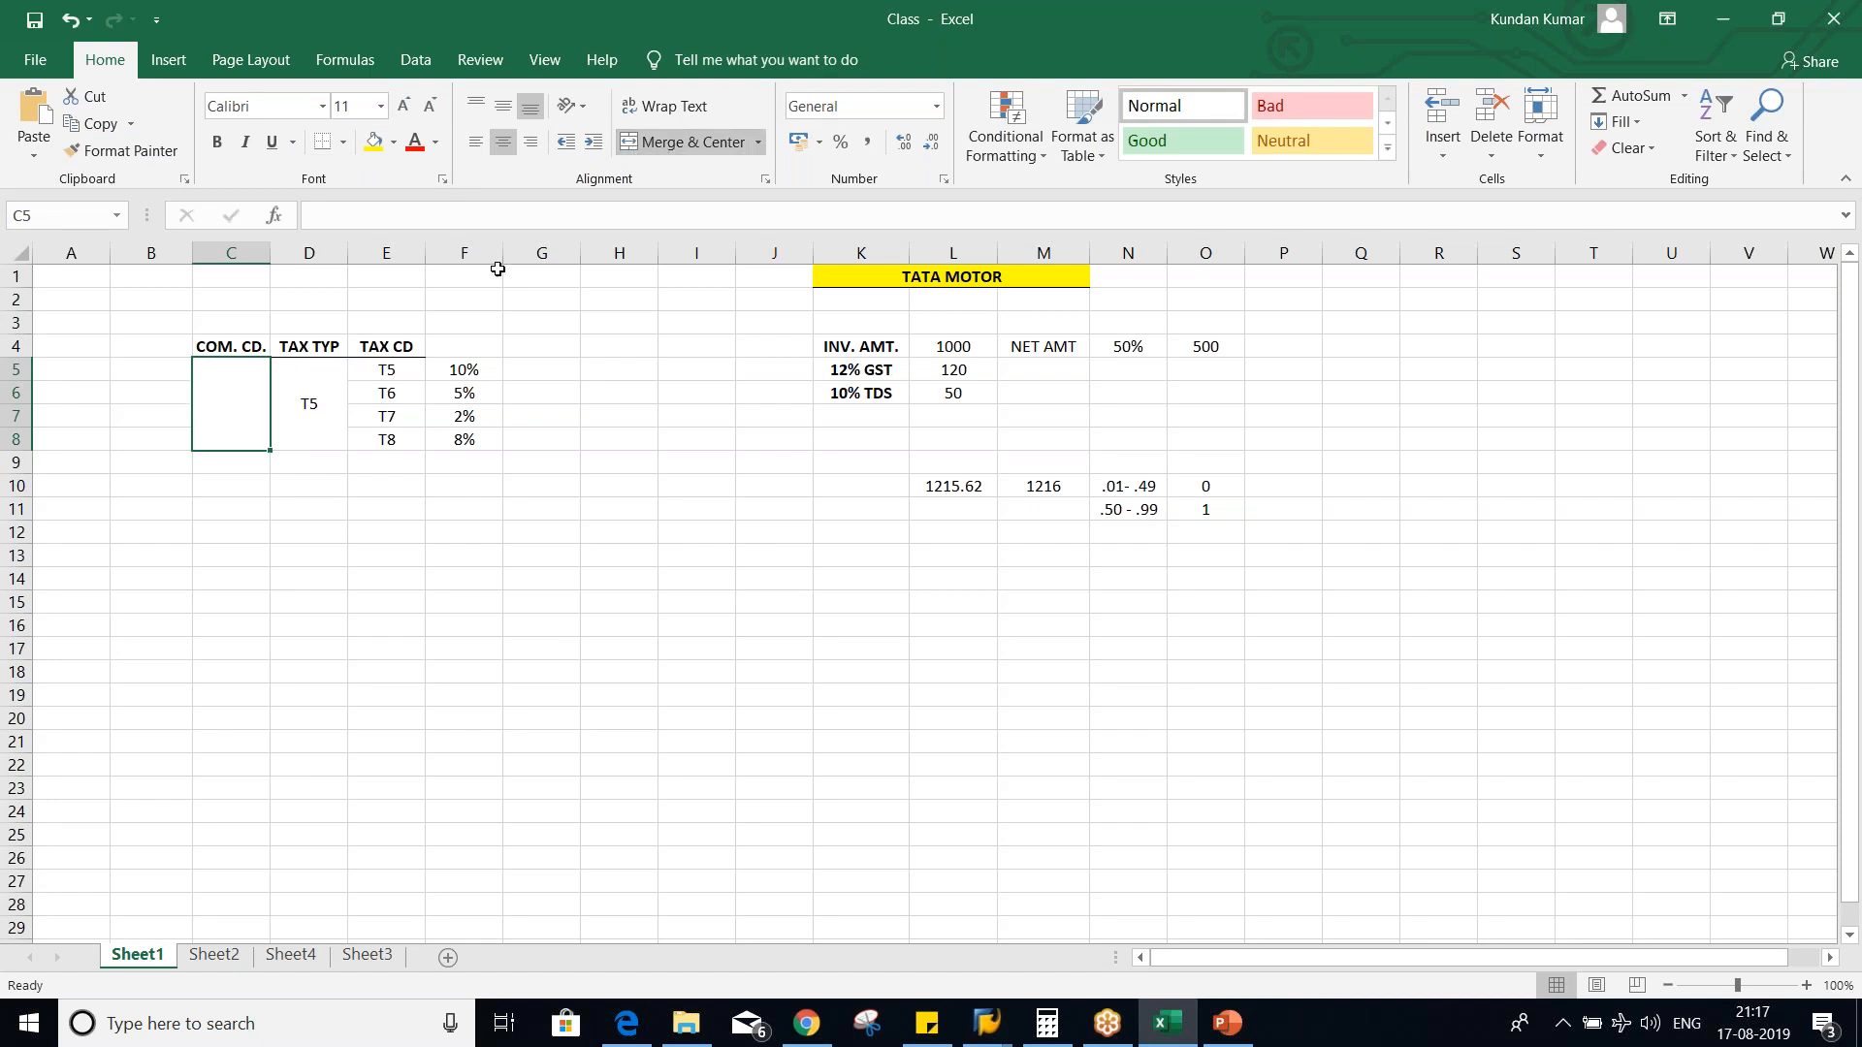
pyautogui.write('TM01')
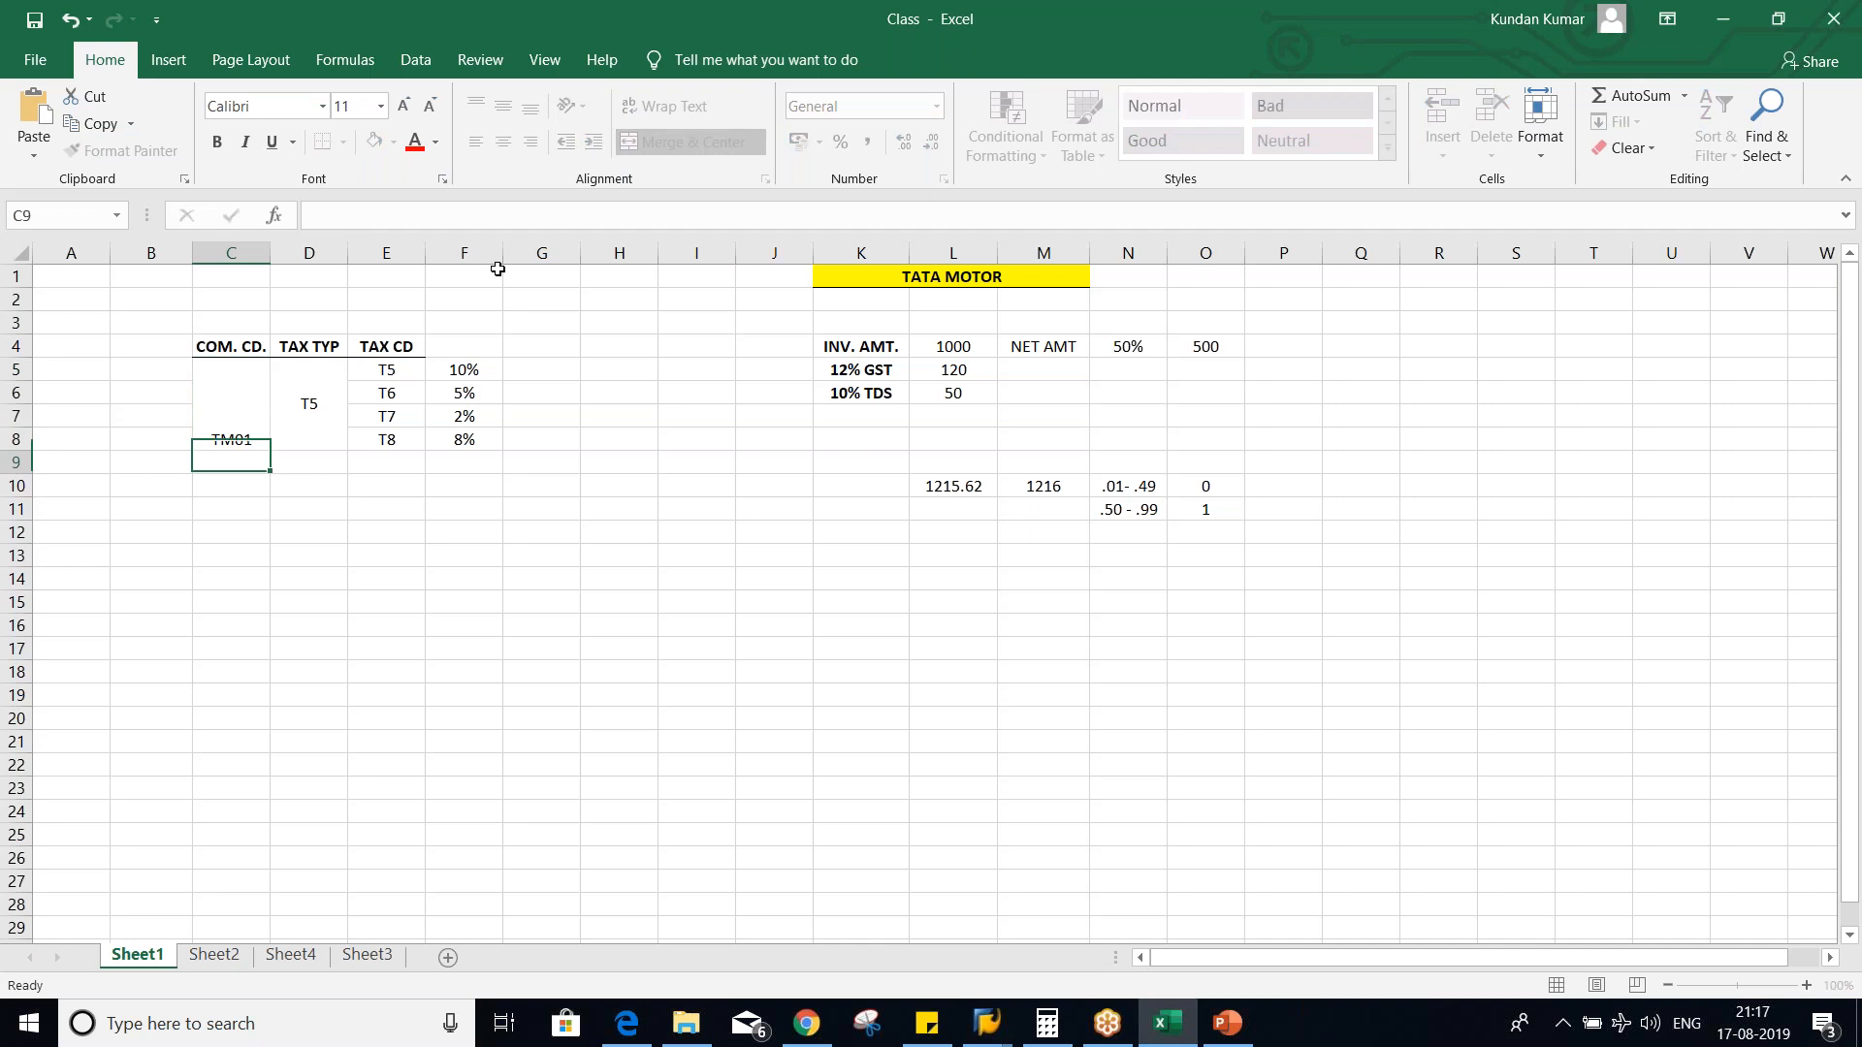
pyautogui.press('Return')
pyautogui.click(247, 413)
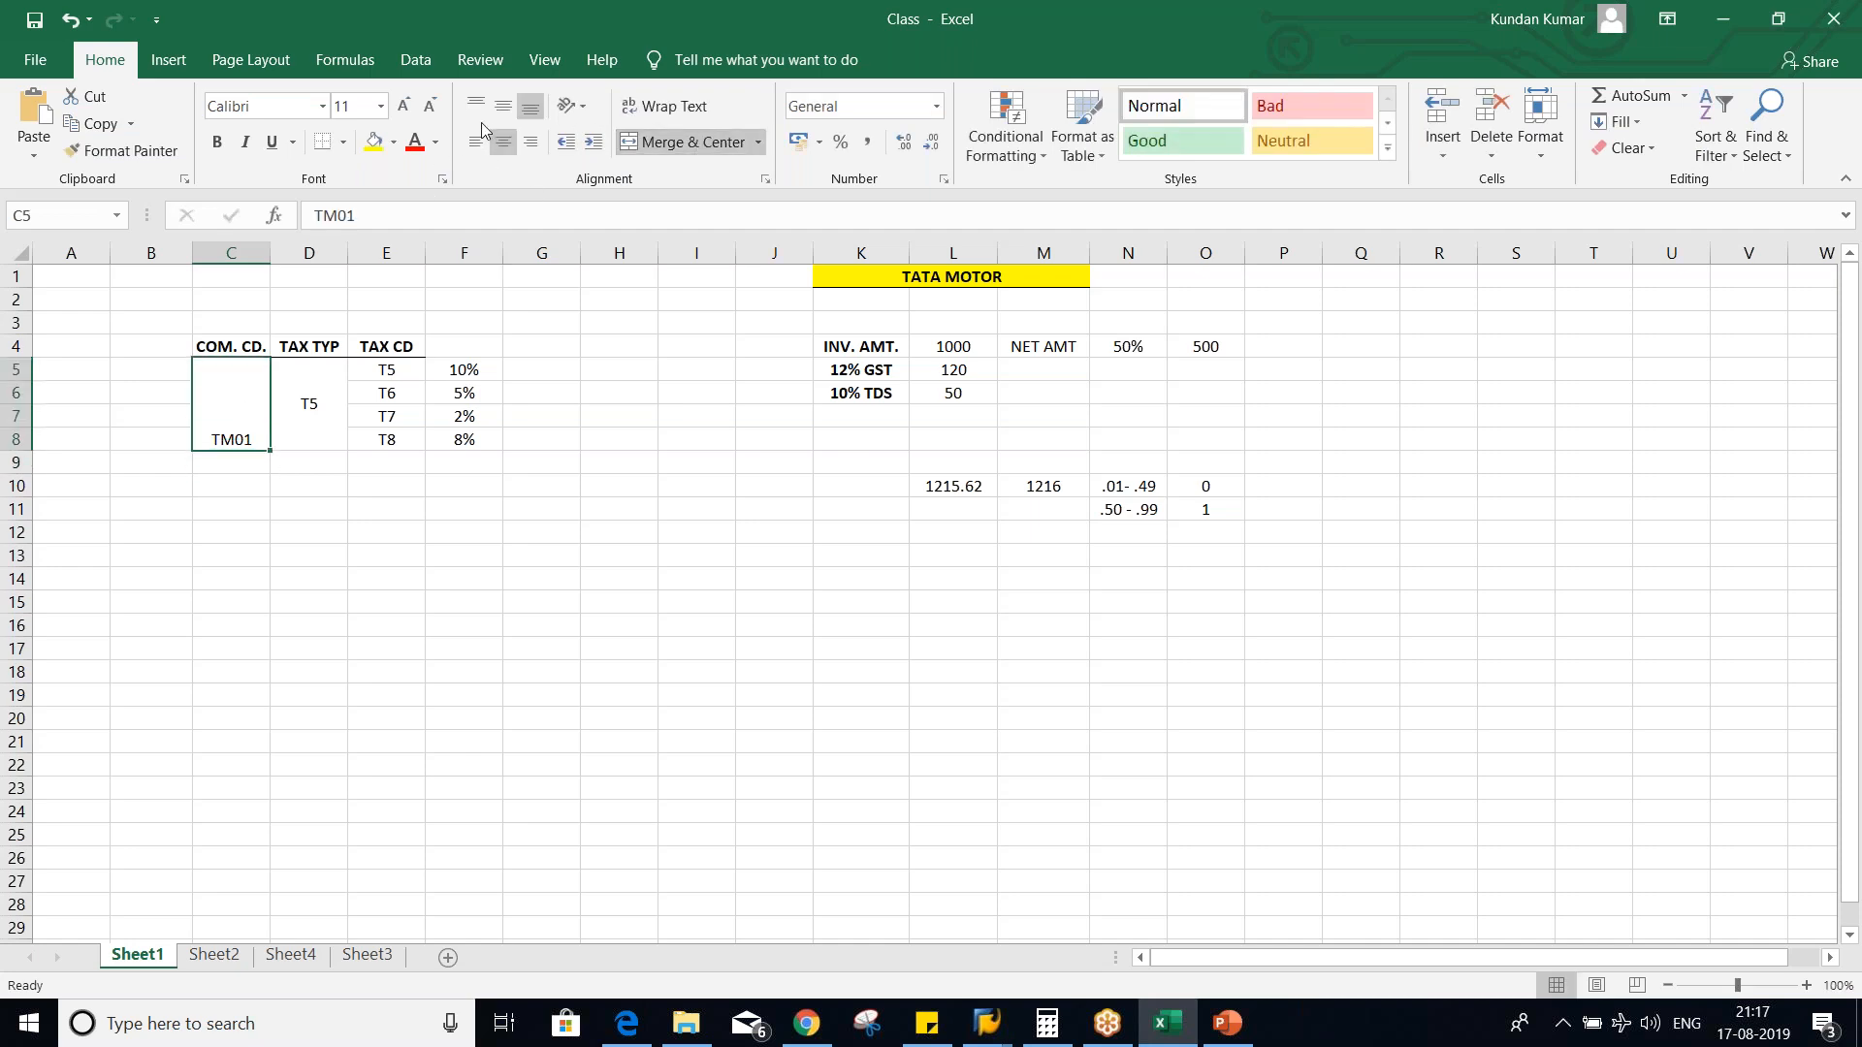
pyautogui.click(508, 104)
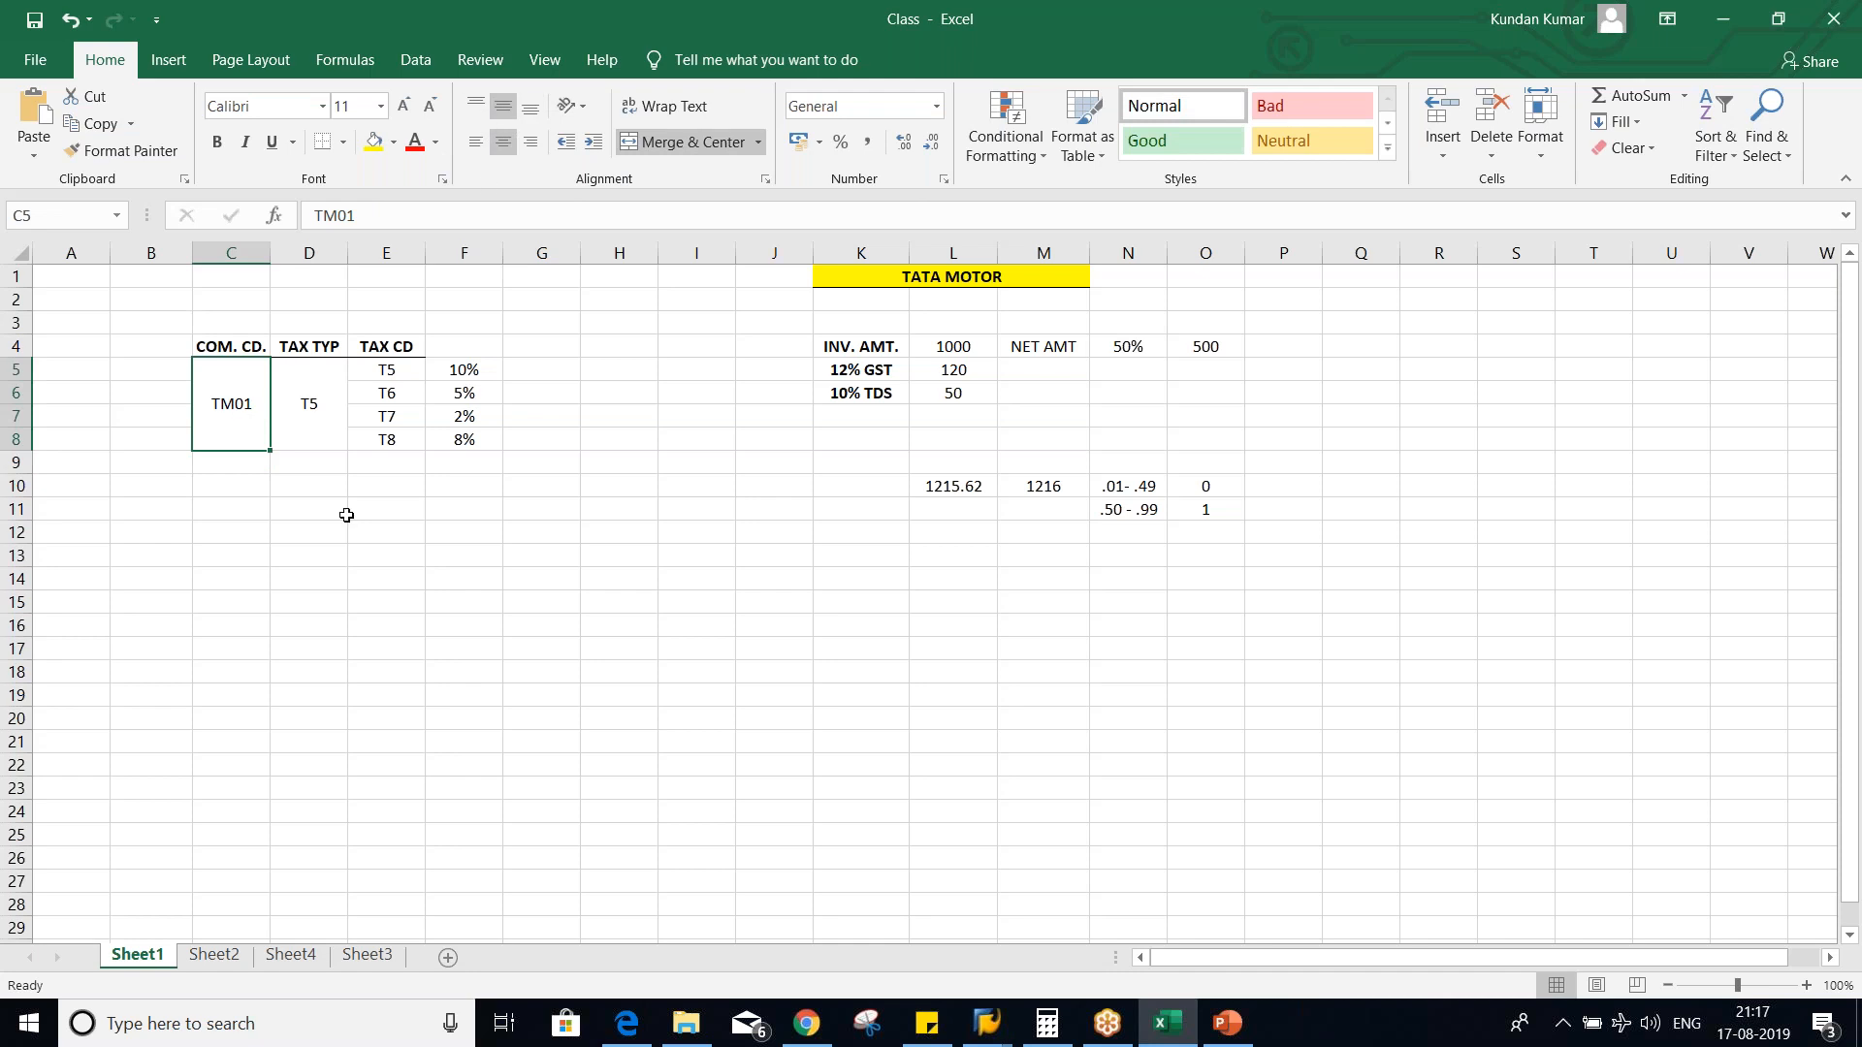
# - Point out tax type T5 and review the assignment rules on the Tax Type and Tax Code slide in PowerPoint
pyautogui.click(293, 399)
pyautogui.hotkey('alt', 'Tab')
pyautogui.hotkey('alt', 'Tab')
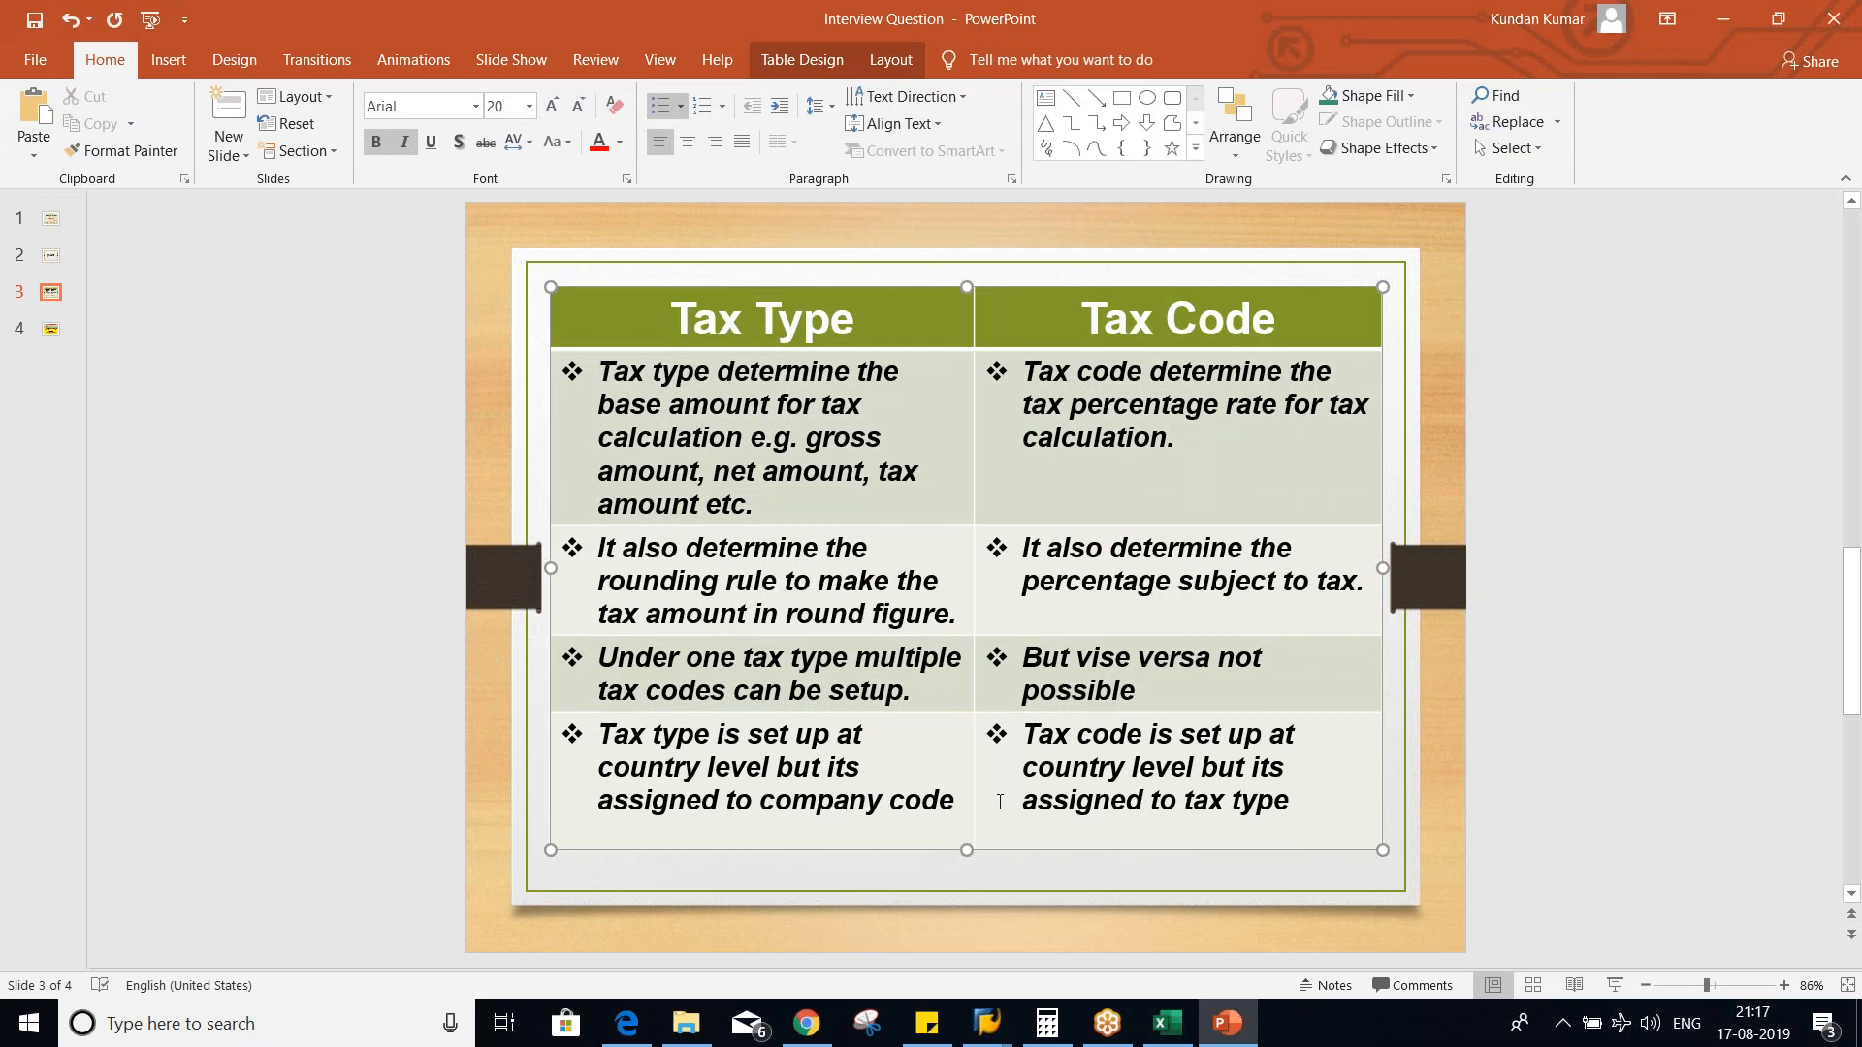
# - Open country IN's withholding tax codes in SAP, examine the tax type assigned to code T5, and return to the PowerPoint slide
pyautogui.hotkey('alt', 'Tab')
pyautogui.hotkey('alt', 'Tab')
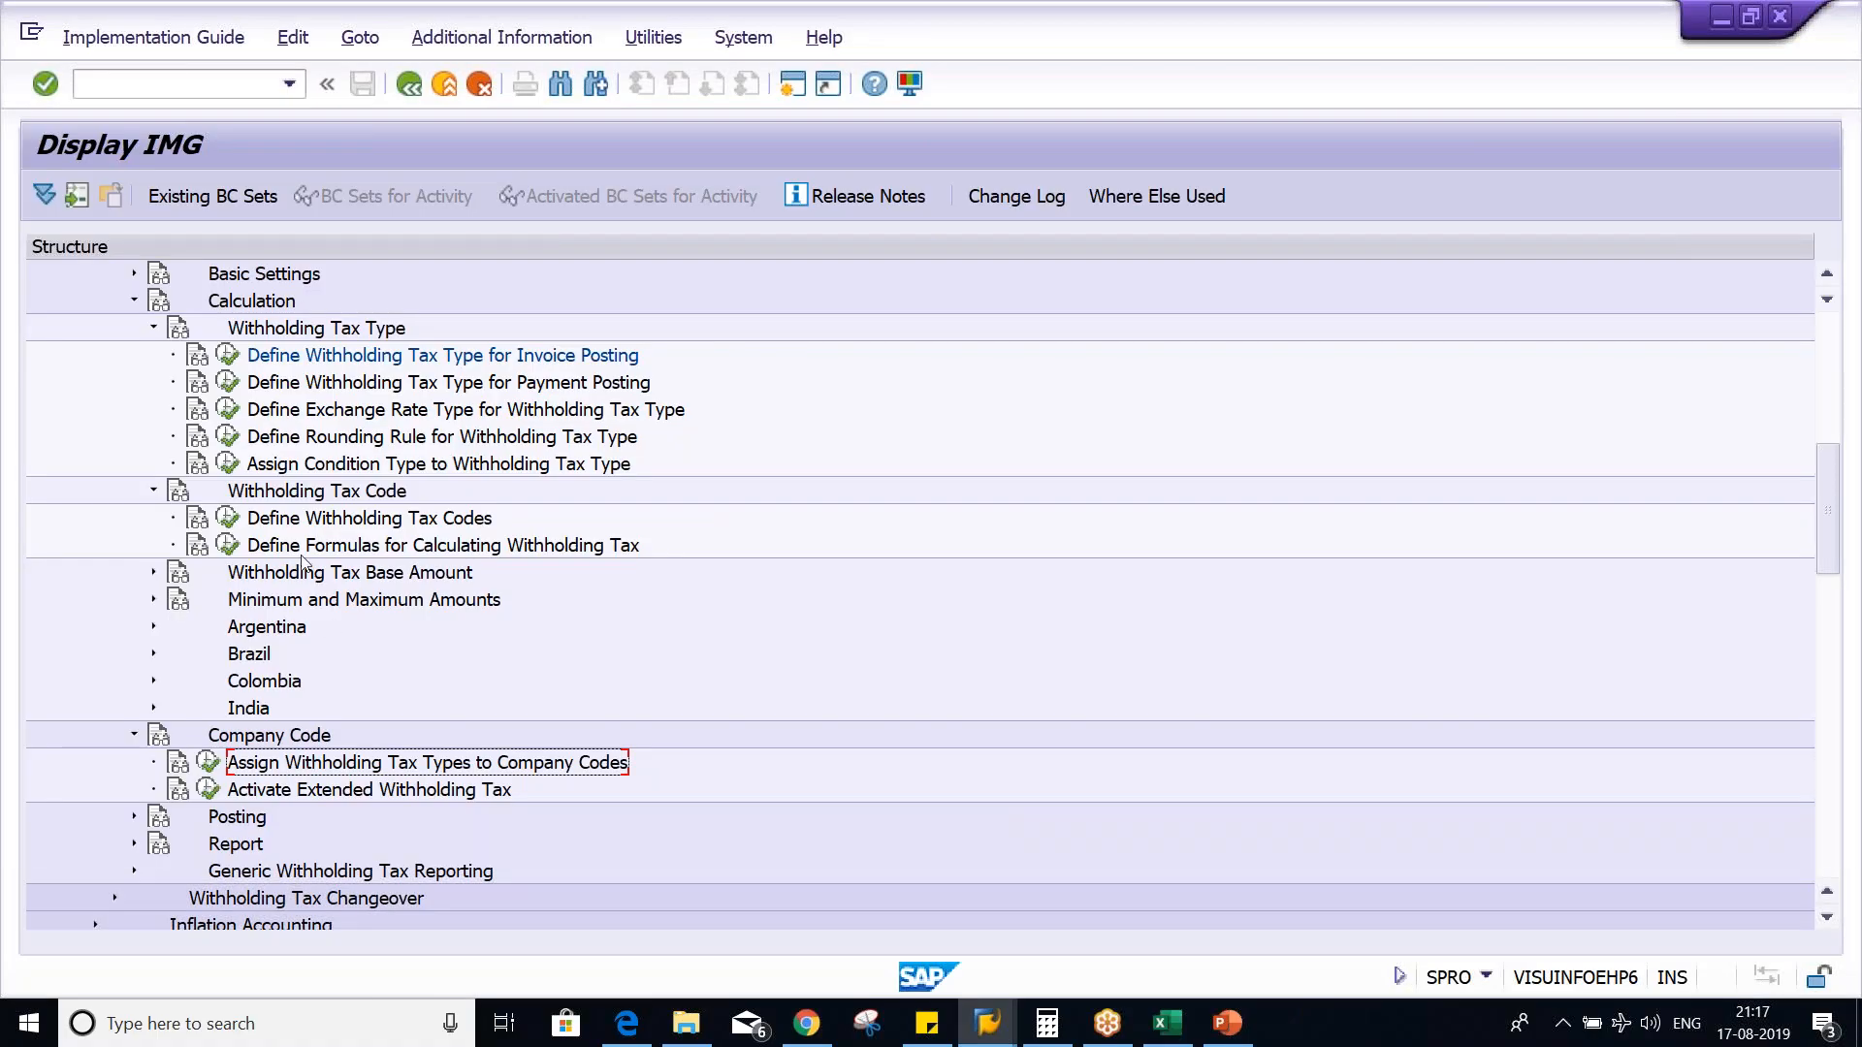
pyautogui.click(233, 505)
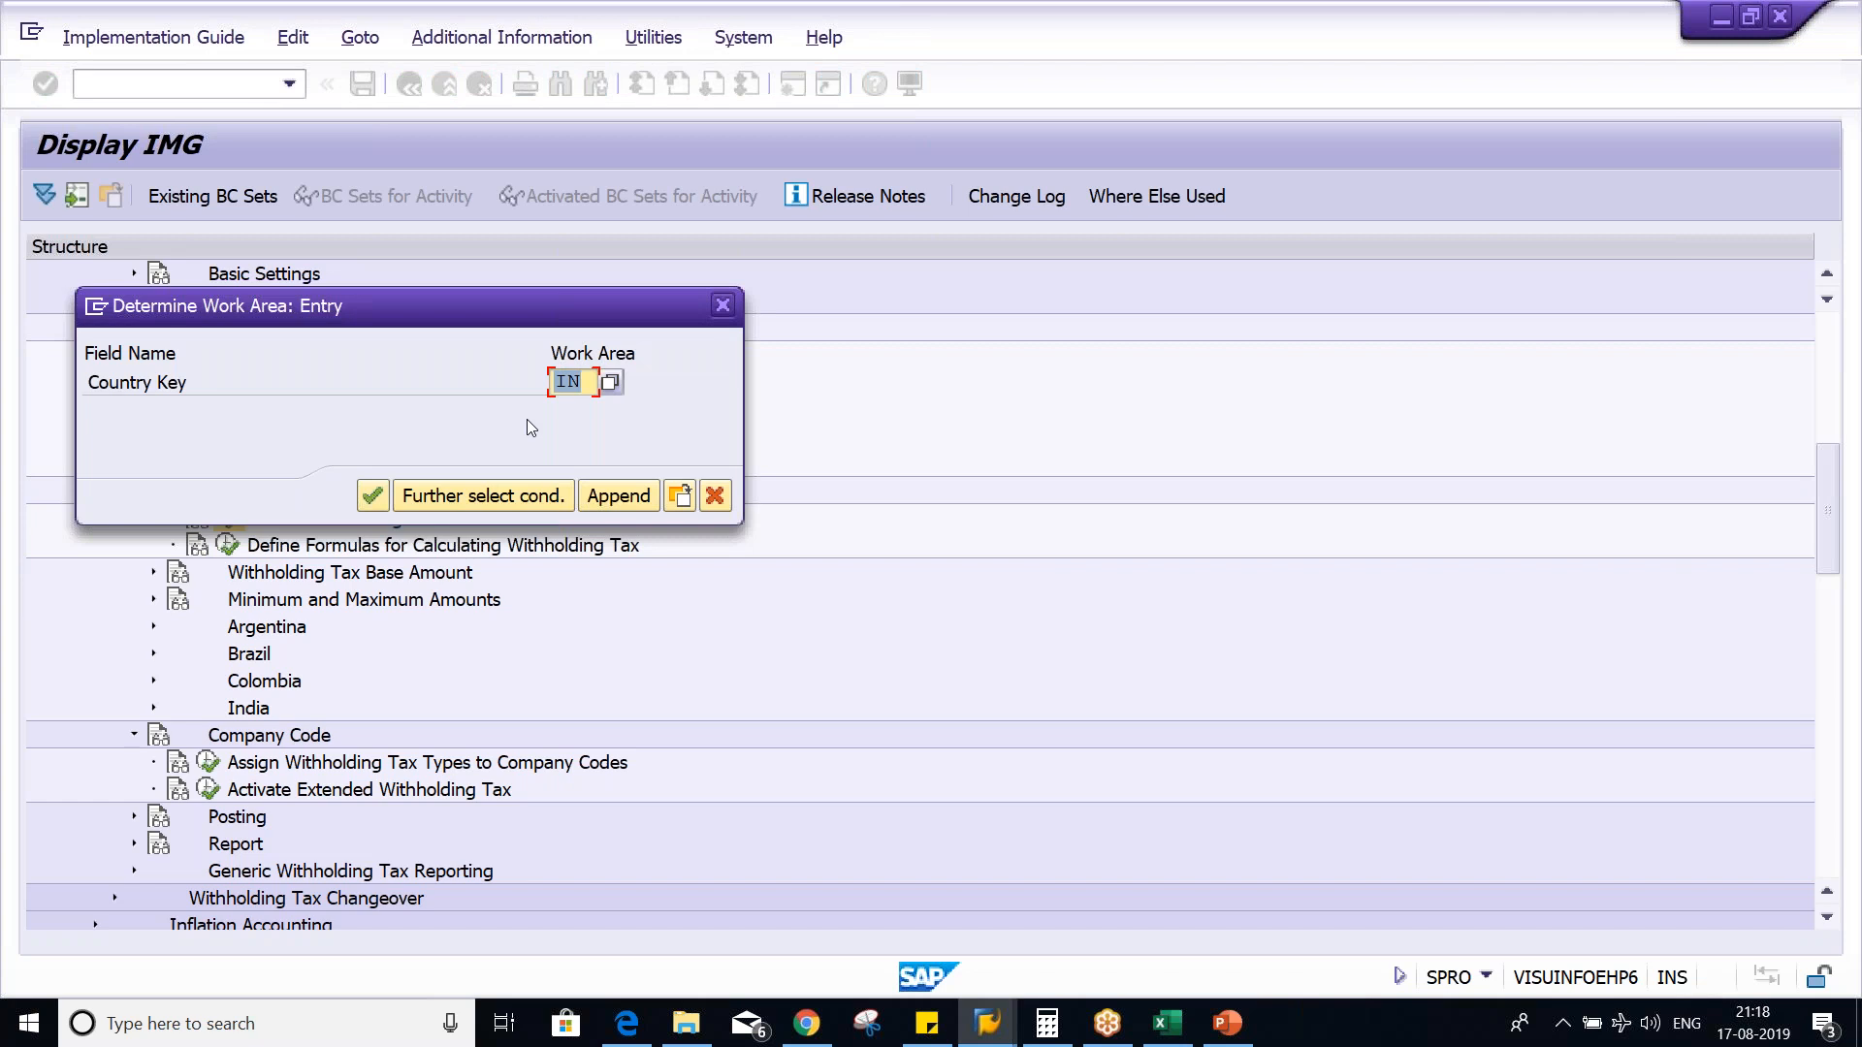
pyautogui.press('Return')
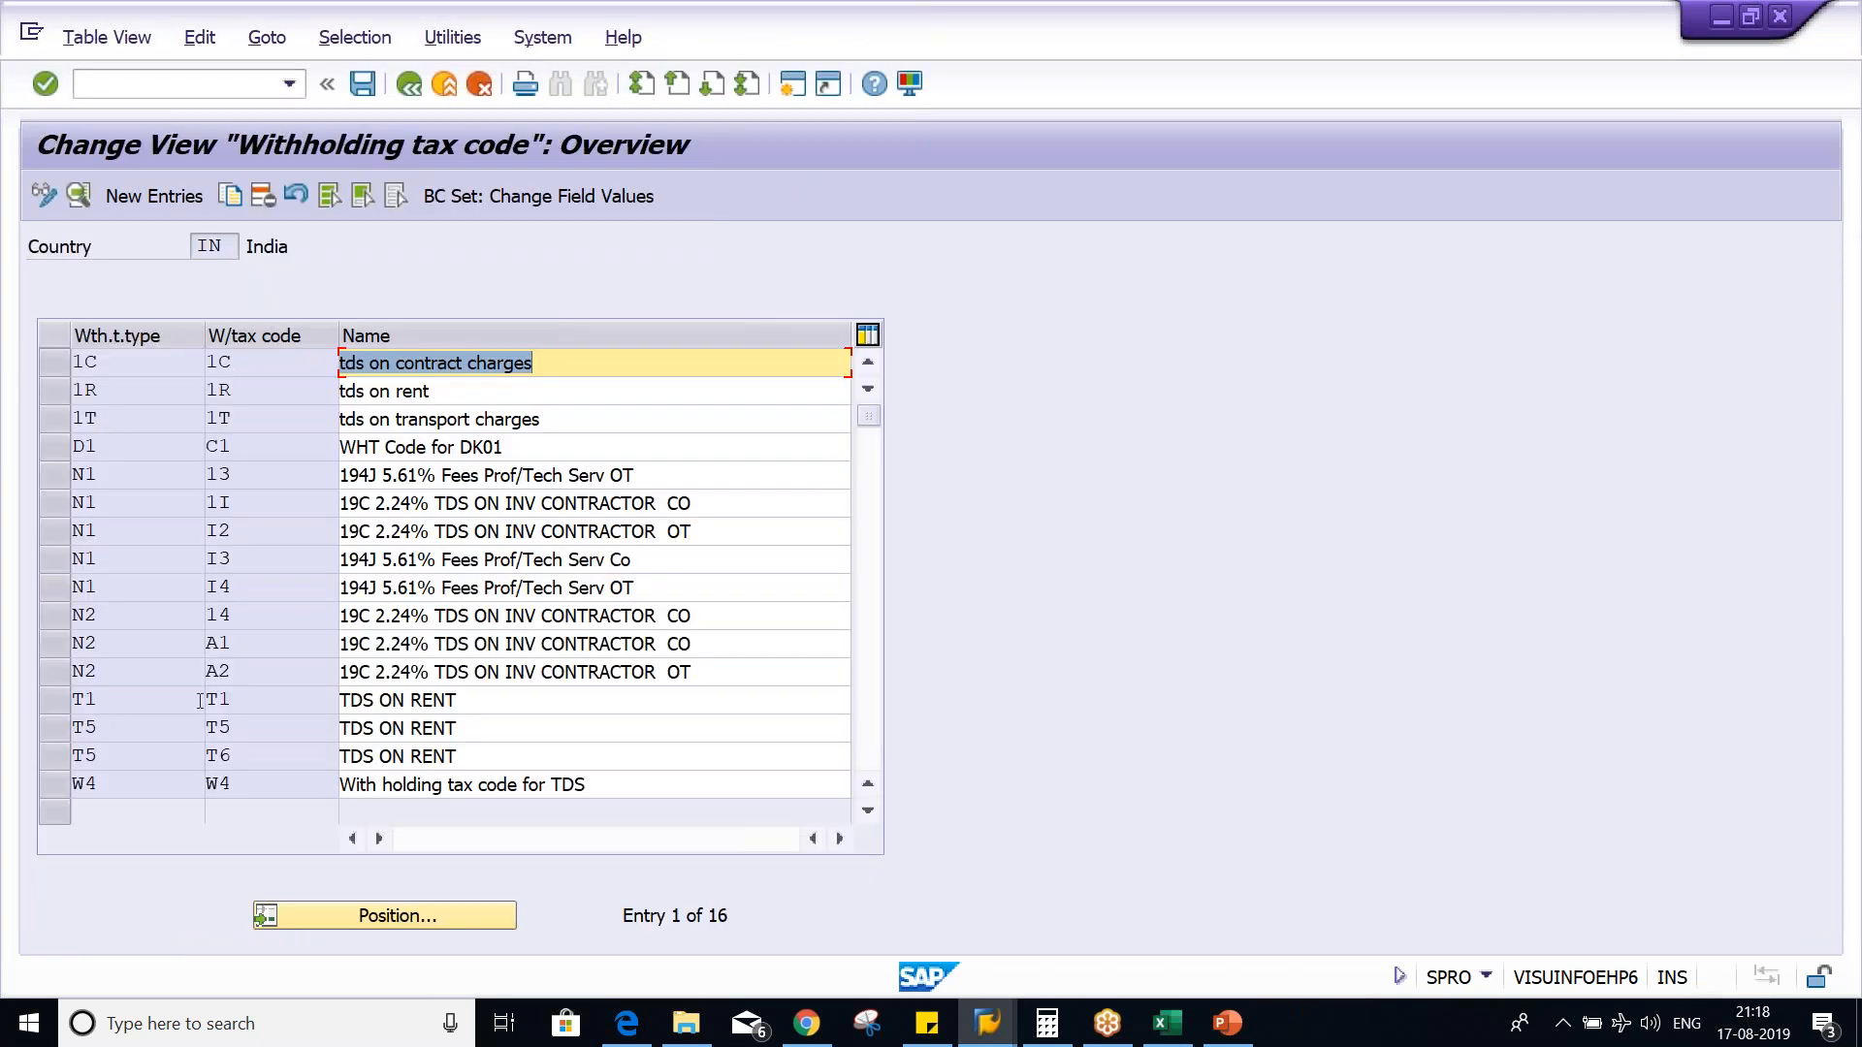
pyautogui.doubleClick(259, 737)
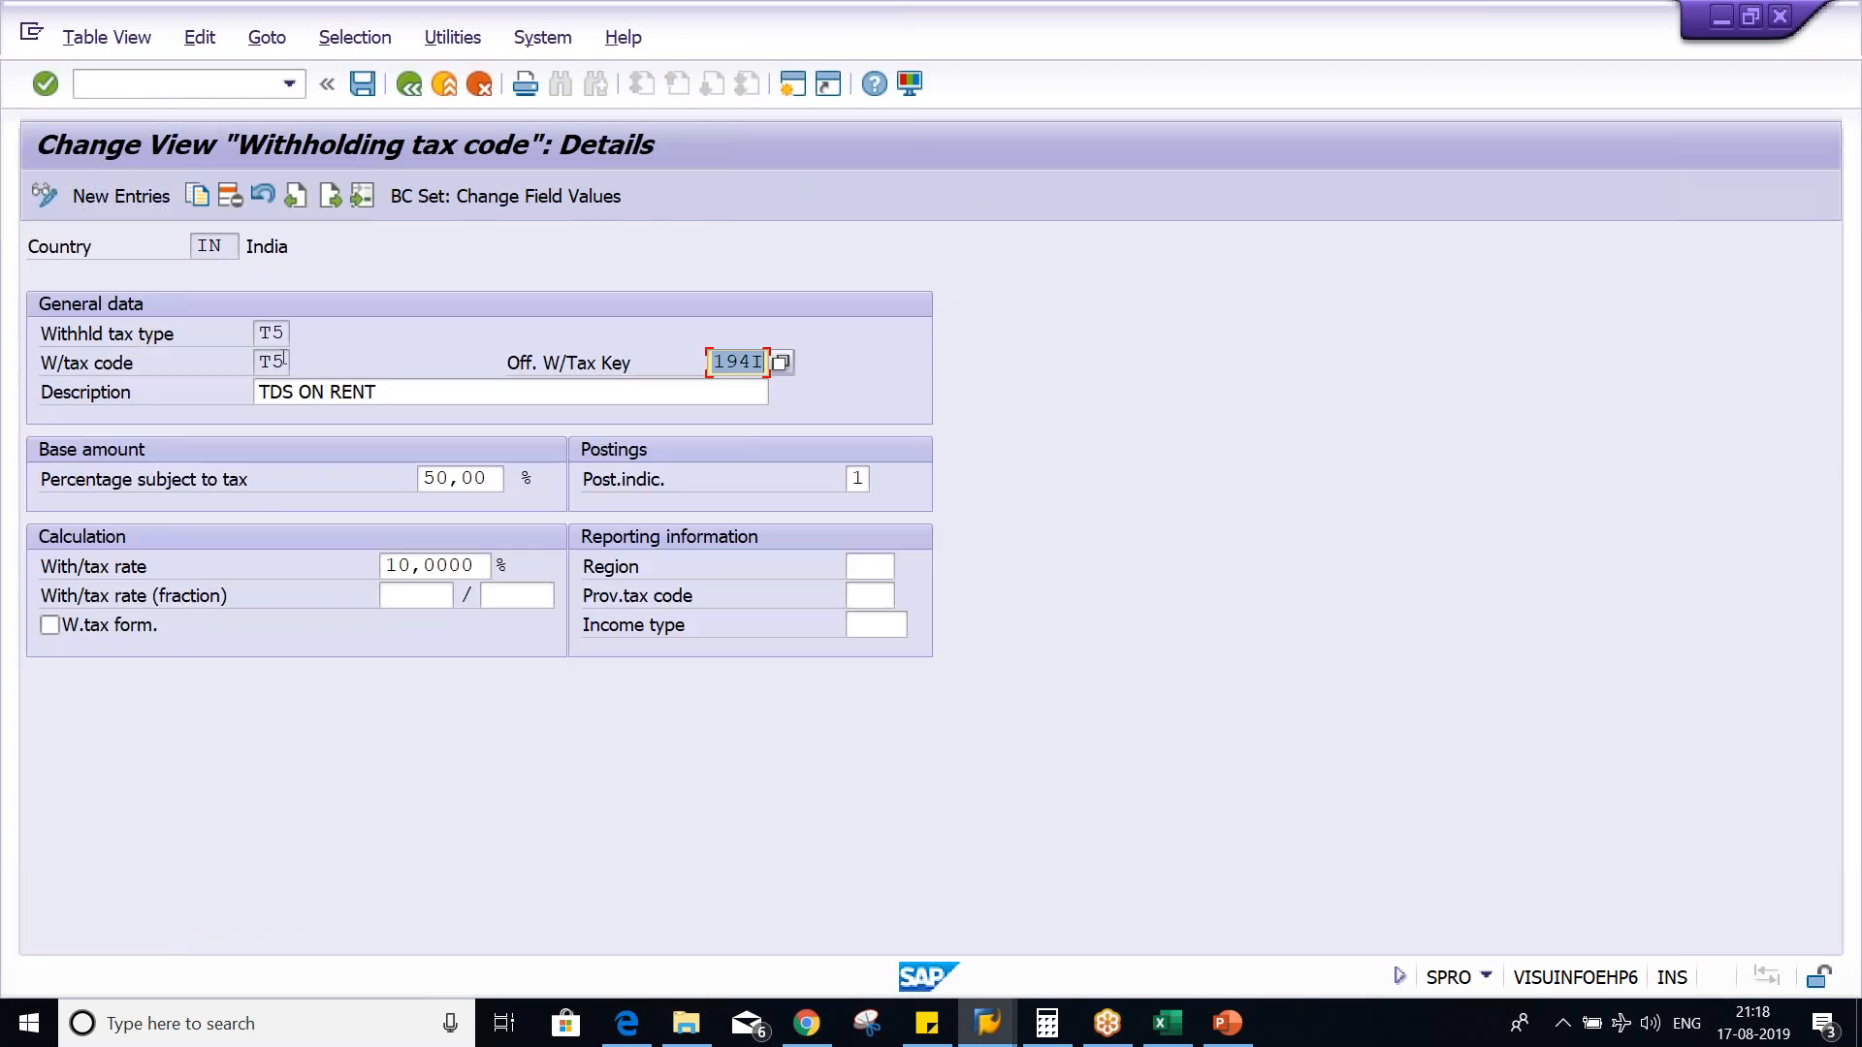
pyautogui.click(262, 334)
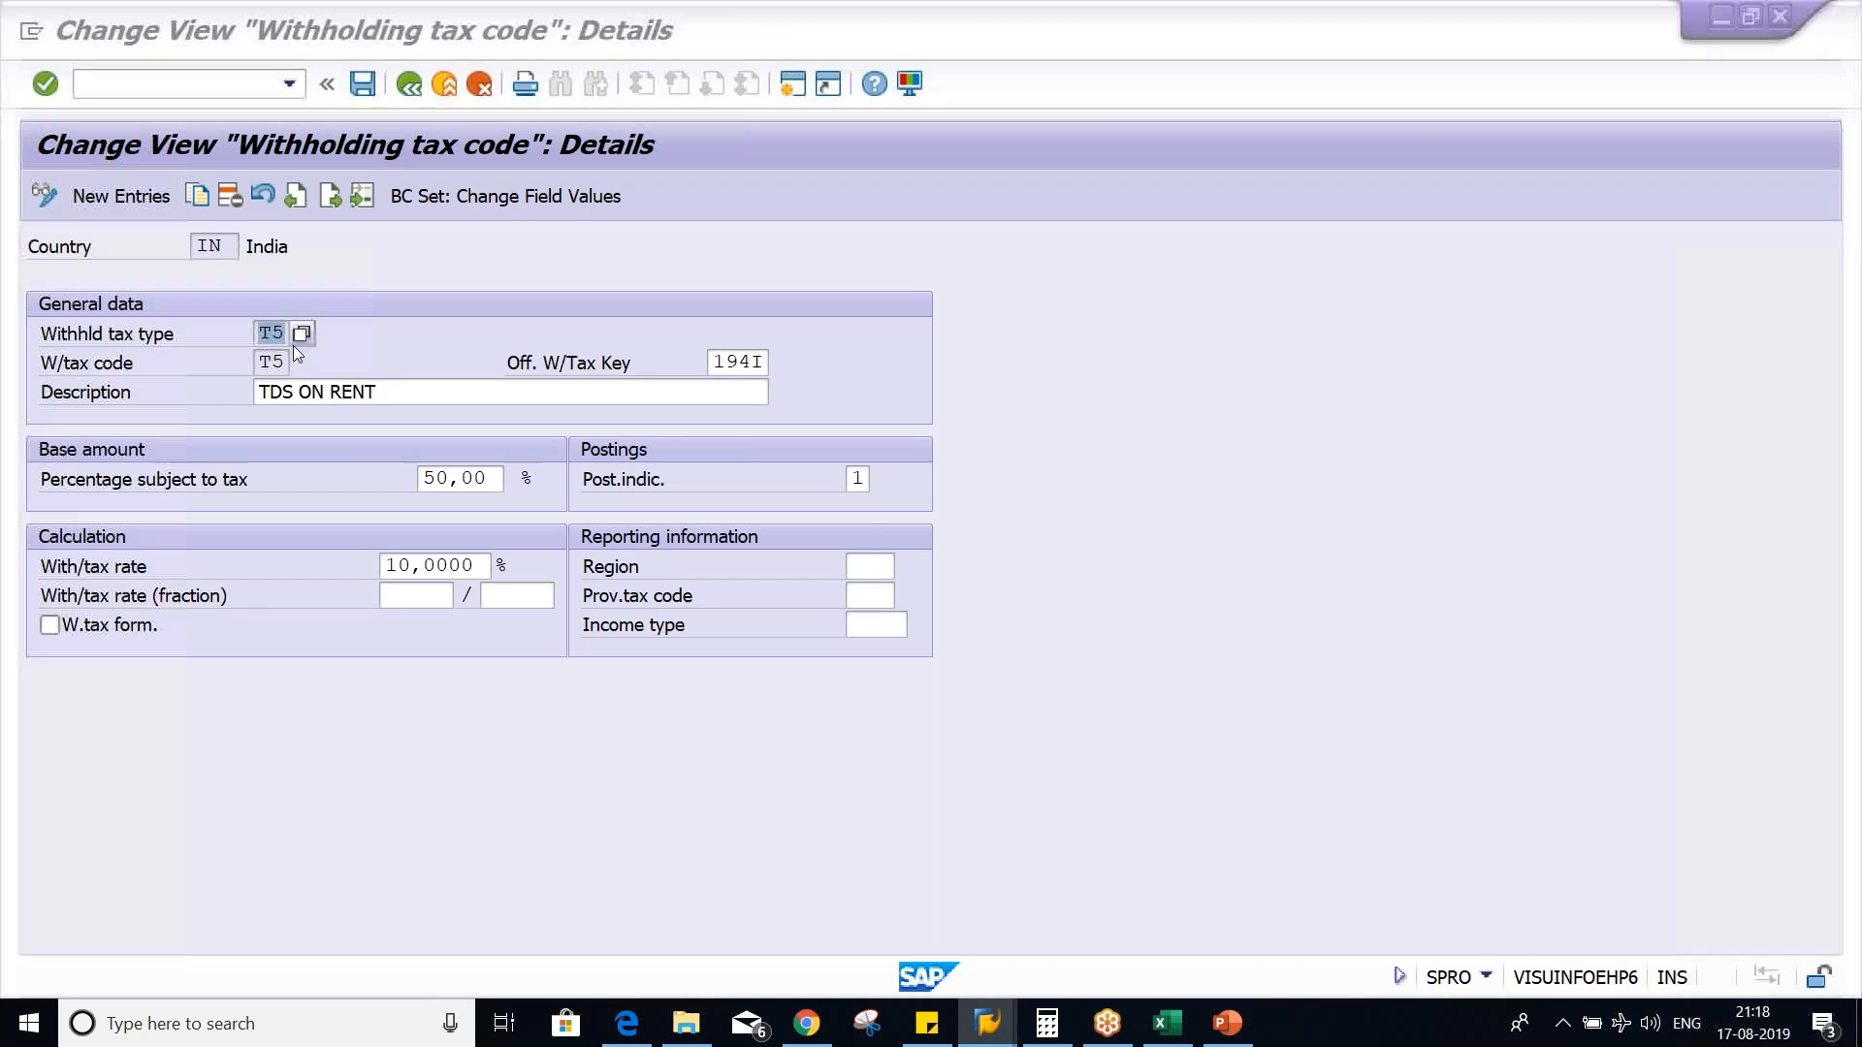
pyautogui.hotkey('alt', 'Tab')
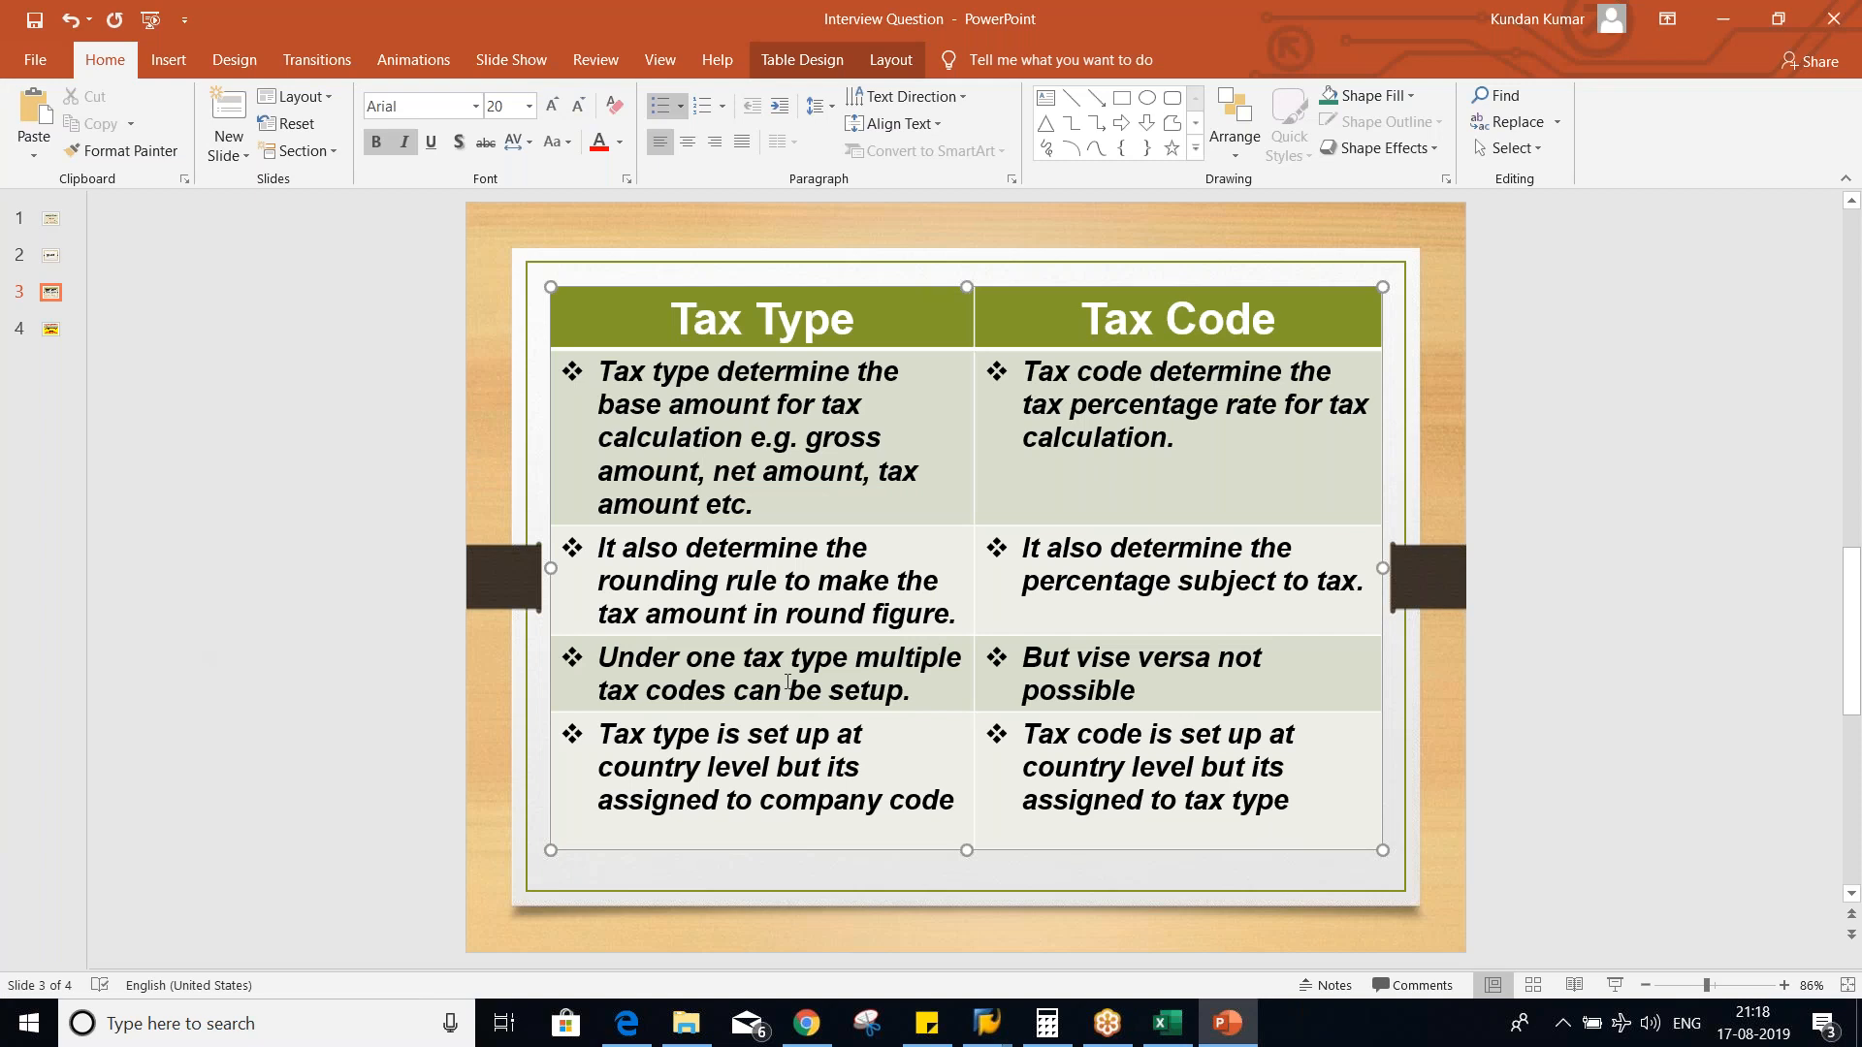